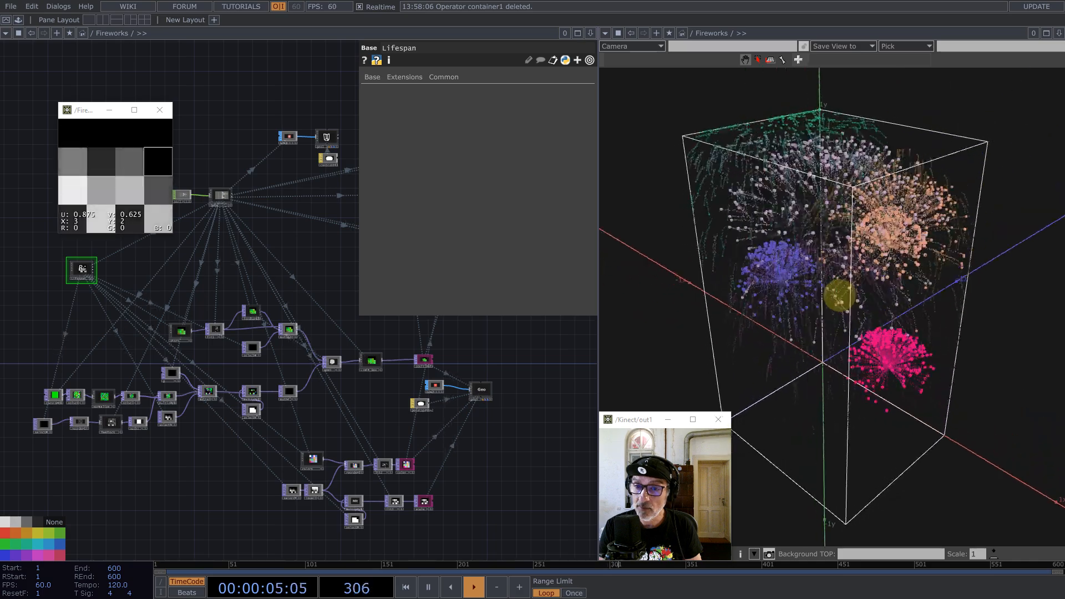
Step: Orbit and zoom the 3-D fireworks view to see the box from a new angle
middle_drag(812, 266, 882, 261)
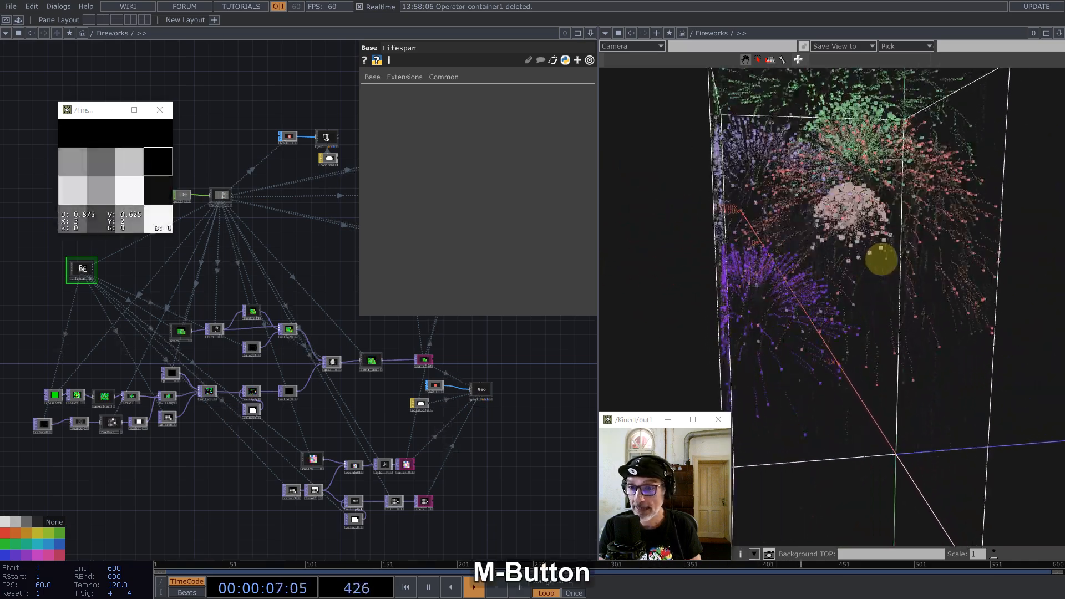
mouse_move(884, 261)
mouse_down()
mouse_move(841, 278)
mouse_move(825, 307)
mouse_move(892, 277)
mouse_up()
middle_drag(892, 278, 861, 287)
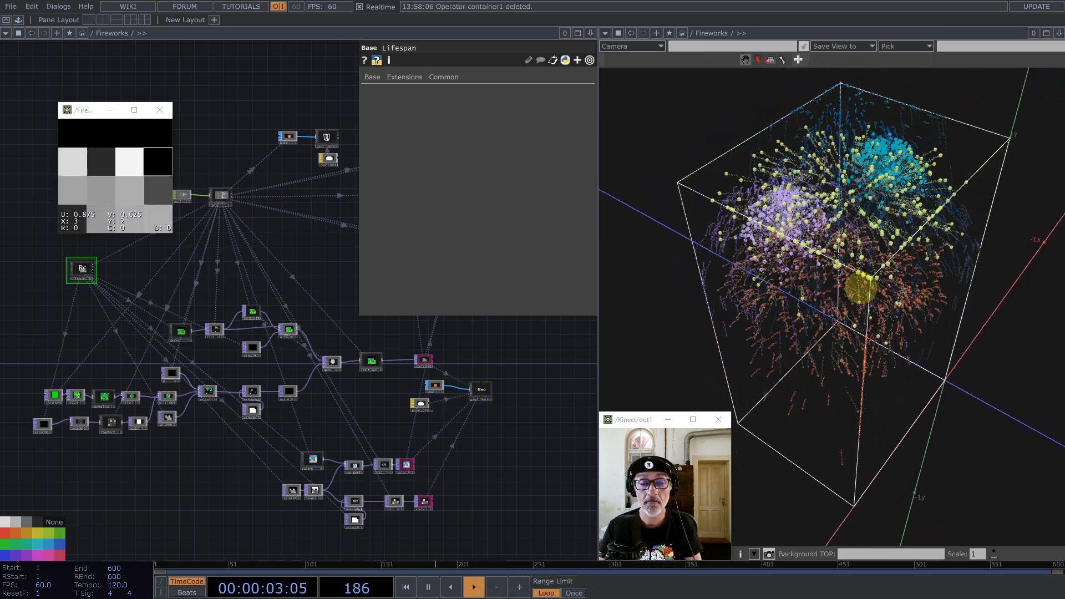
drag(807, 309, 917, 266)
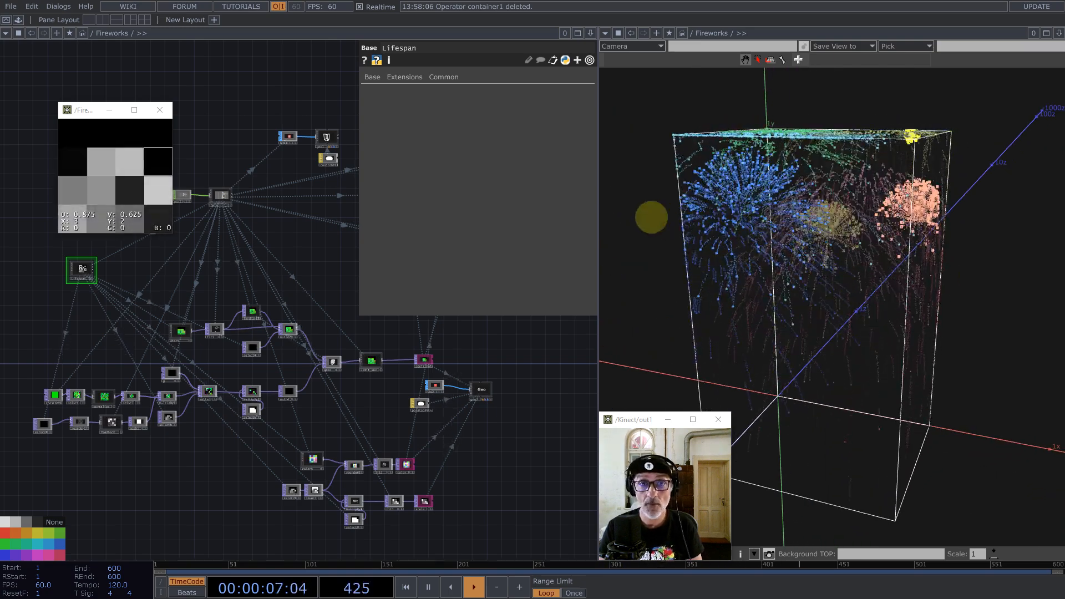
Step: Move the Lifespan texture viewer to the right and enlarge it
drag(85, 111, 418, 195)
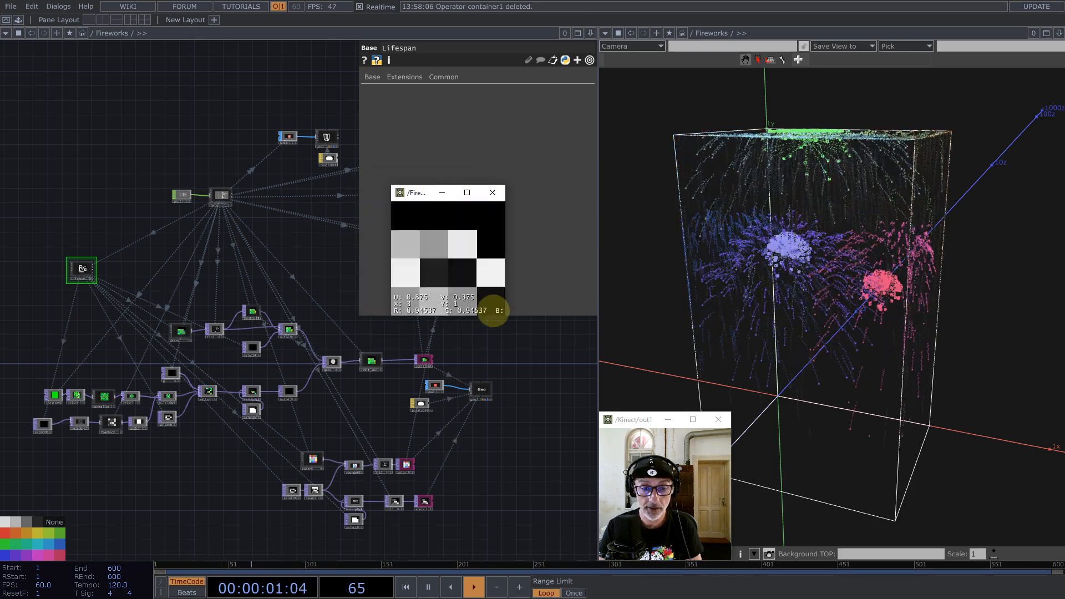
drag(504, 317, 551, 364)
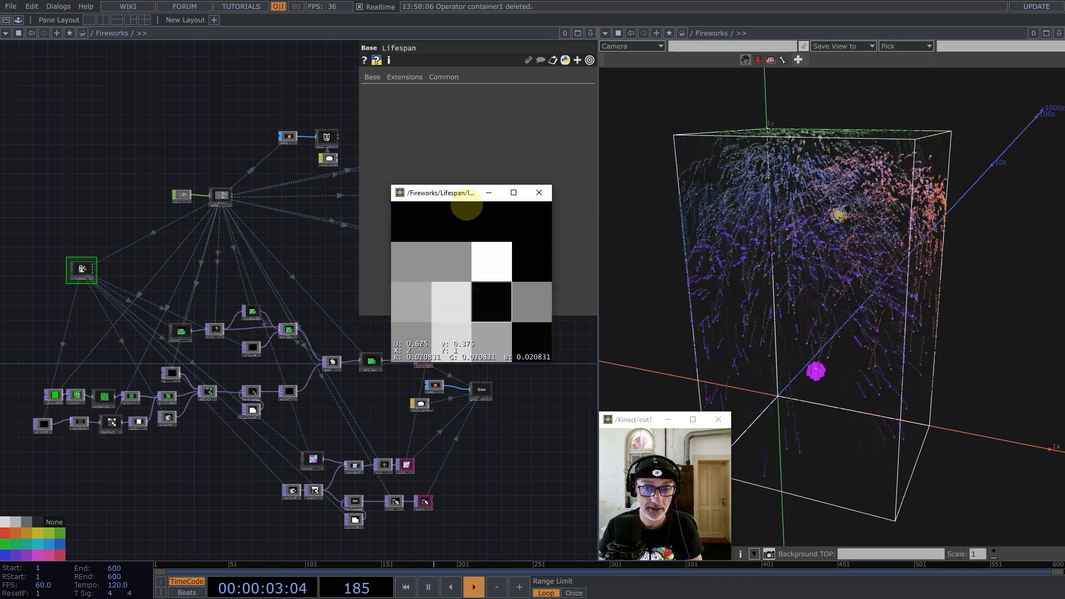
drag(448, 193, 416, 184)
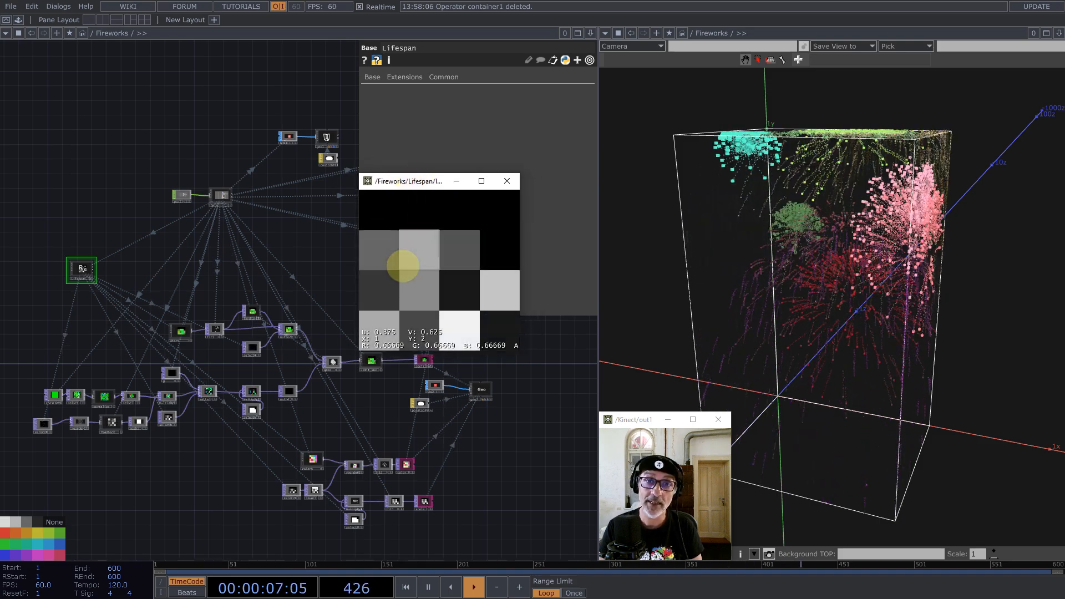
drag(383, 185, 572, 236)
Step: Orbit the camera around the fireworks box again
mouse_move(911, 254)
mouse_down()
mouse_move(891, 281)
mouse_move(949, 267)
mouse_move(968, 292)
mouse_move(858, 278)
mouse_move(888, 261)
mouse_up()
middle_click(888, 261)
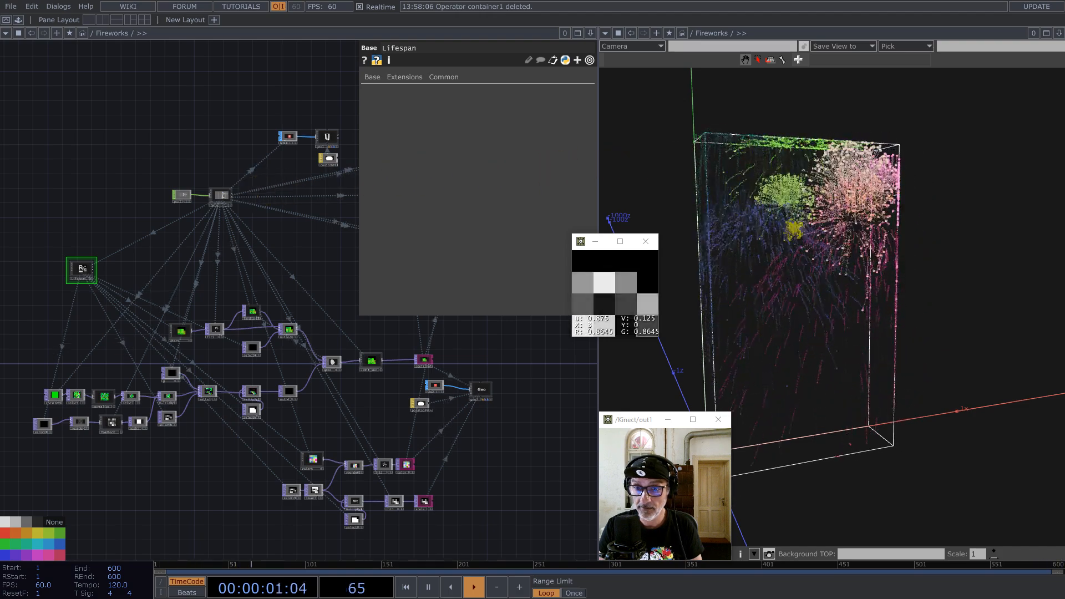
drag(806, 260, 785, 273)
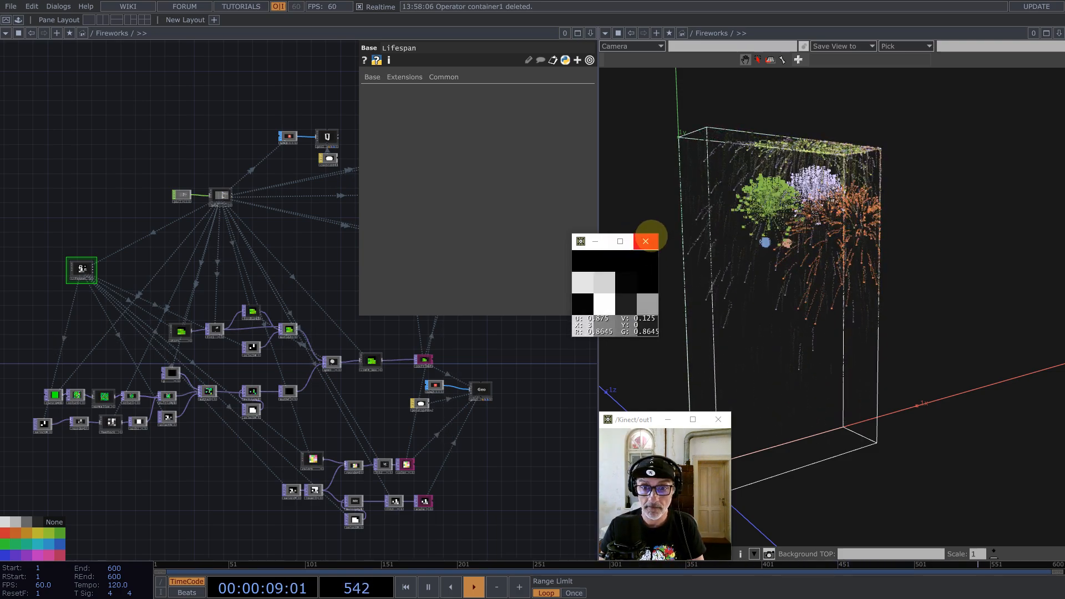
Step: Close the Lifespan viewer and pan the network editor up and left
click(646, 241)
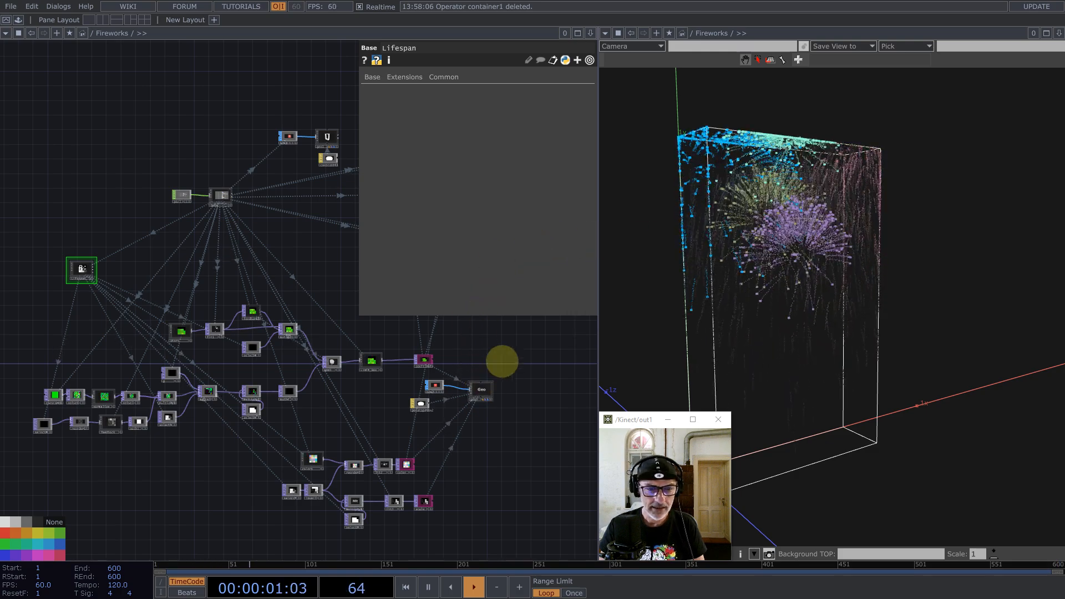
drag(367, 303, 314, 294)
scroll(309, 326, down, 2)
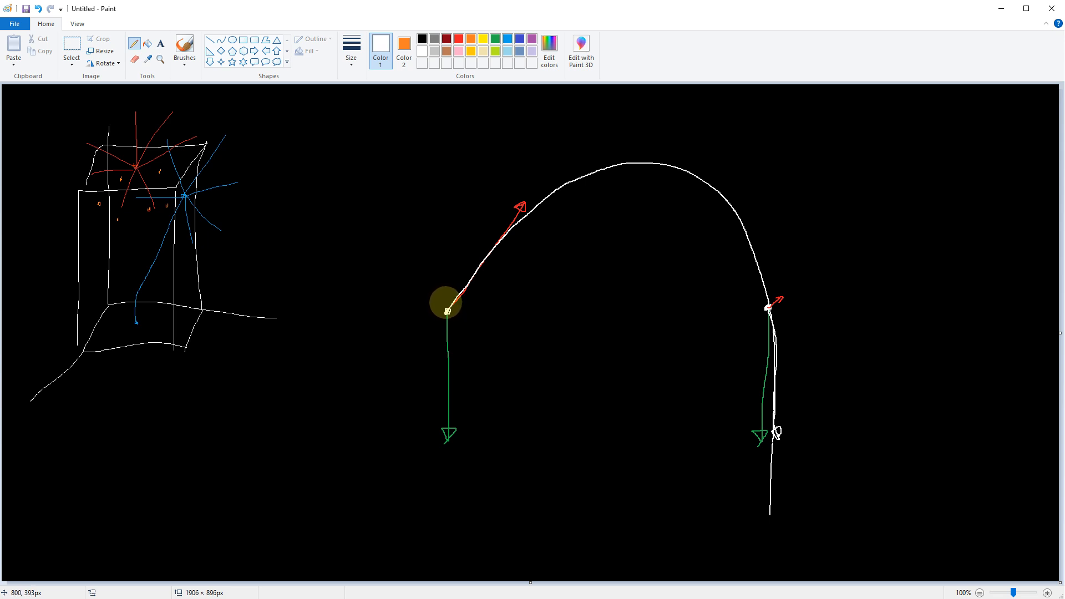
Step: In Paint, loop the arc's launch point and two arc points, tick by the red arrow, return to TouchDesigner
drag(445, 307, 459, 317)
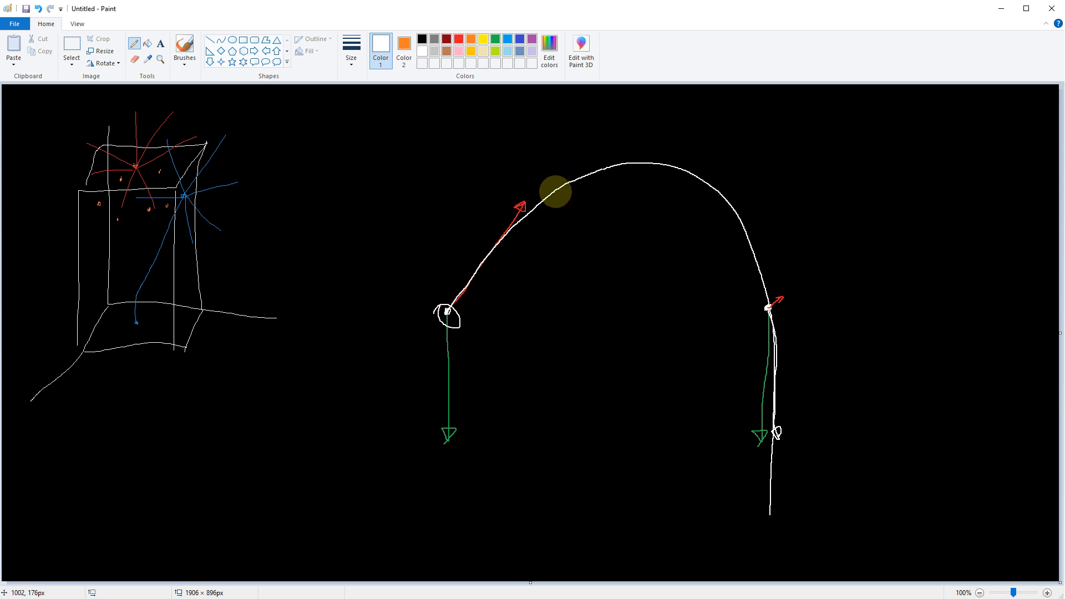
drag(563, 179, 555, 175)
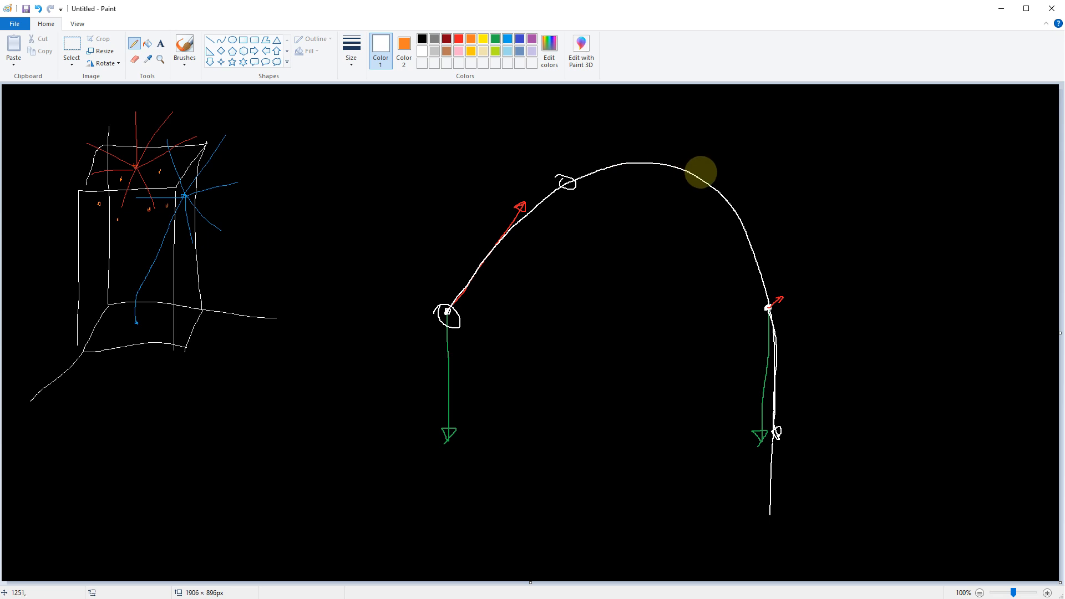
drag(690, 180, 691, 166)
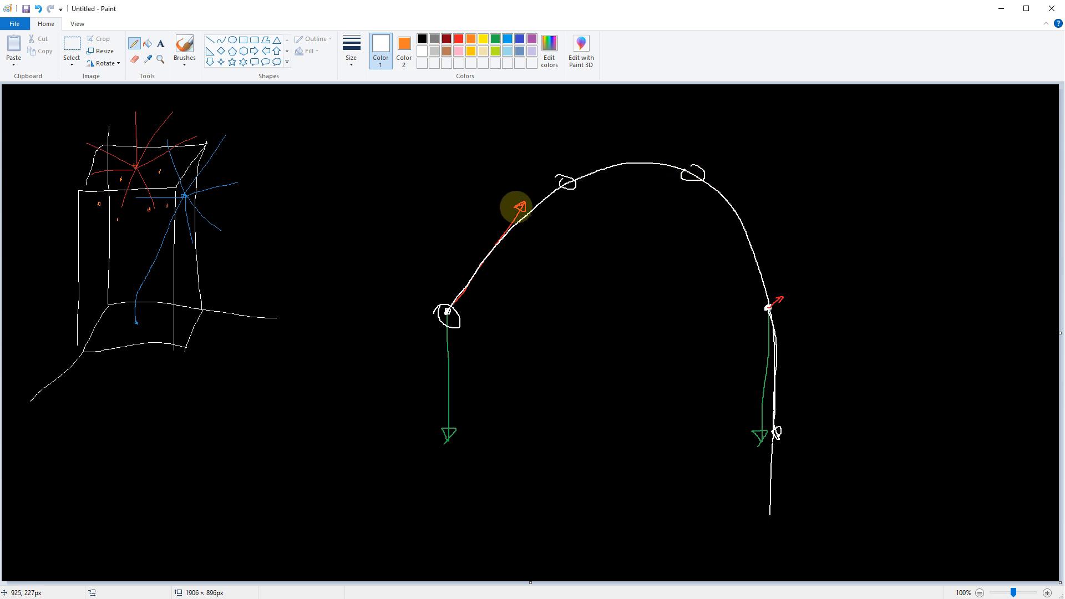
mouse_move(520, 193)
mouse_down()
mouse_move(526, 224)
mouse_move(503, 240)
mouse_up()
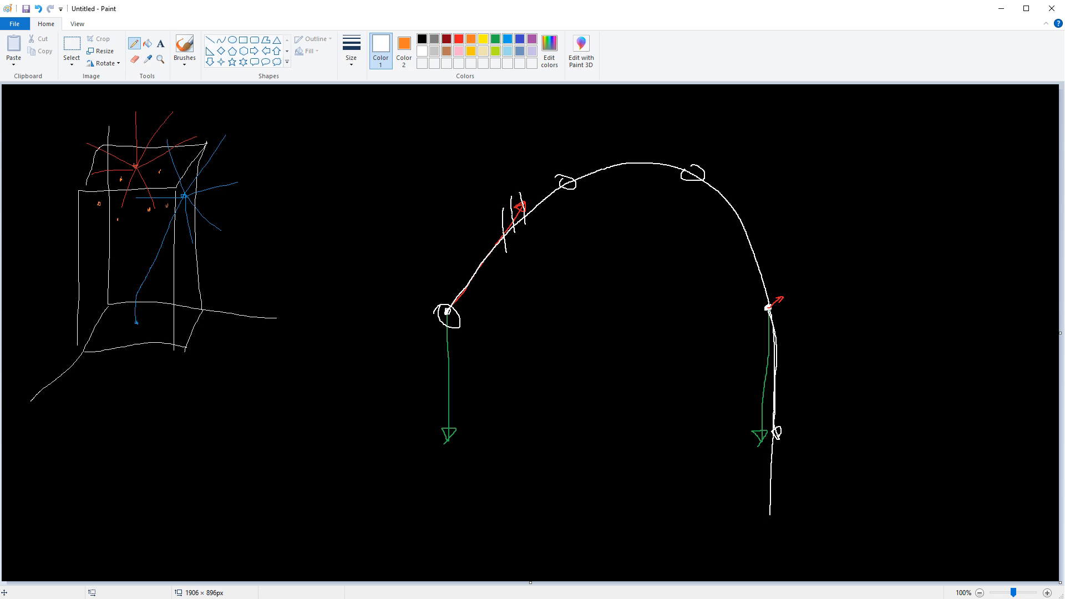
key(alt+Tab)
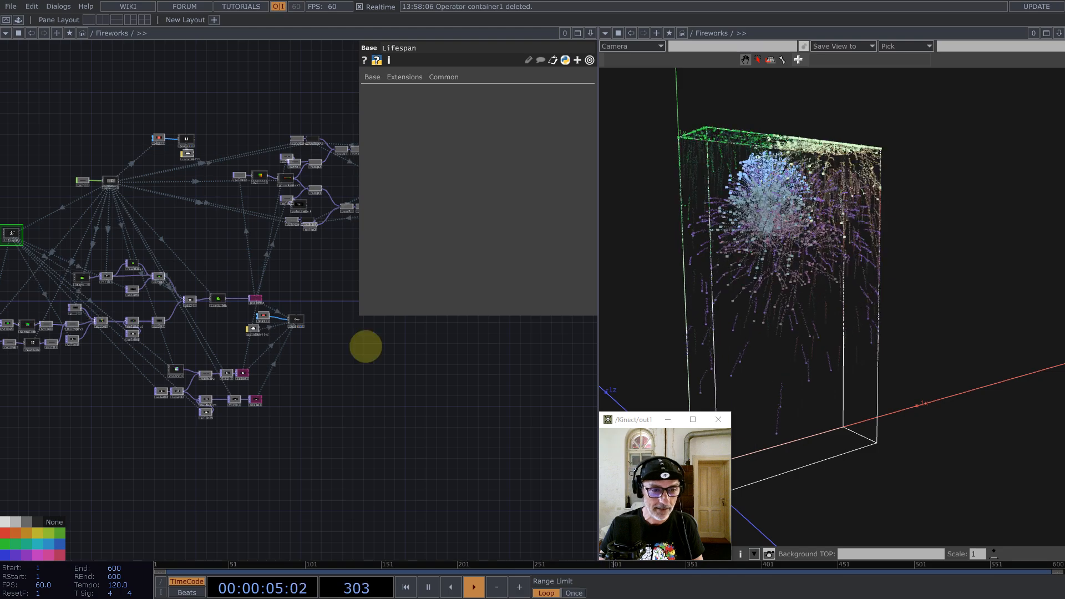
Step: Show the Fireworks component's parameters and close the 3-D viewer pane
scroll(264, 304, down, 10)
key(p)
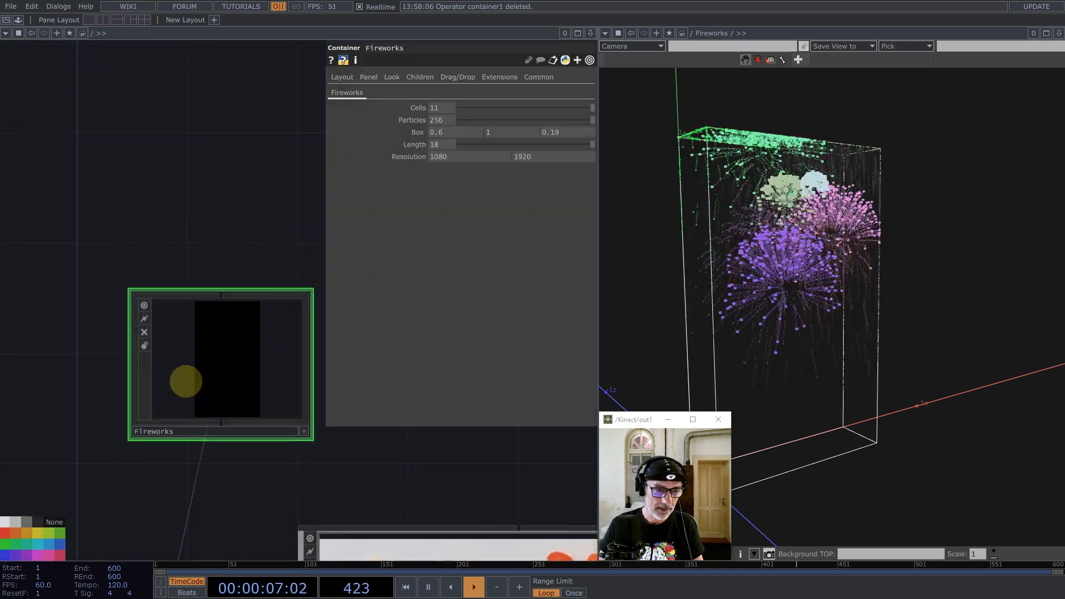
scroll(207, 388, down, 5)
right_click(1048, 60)
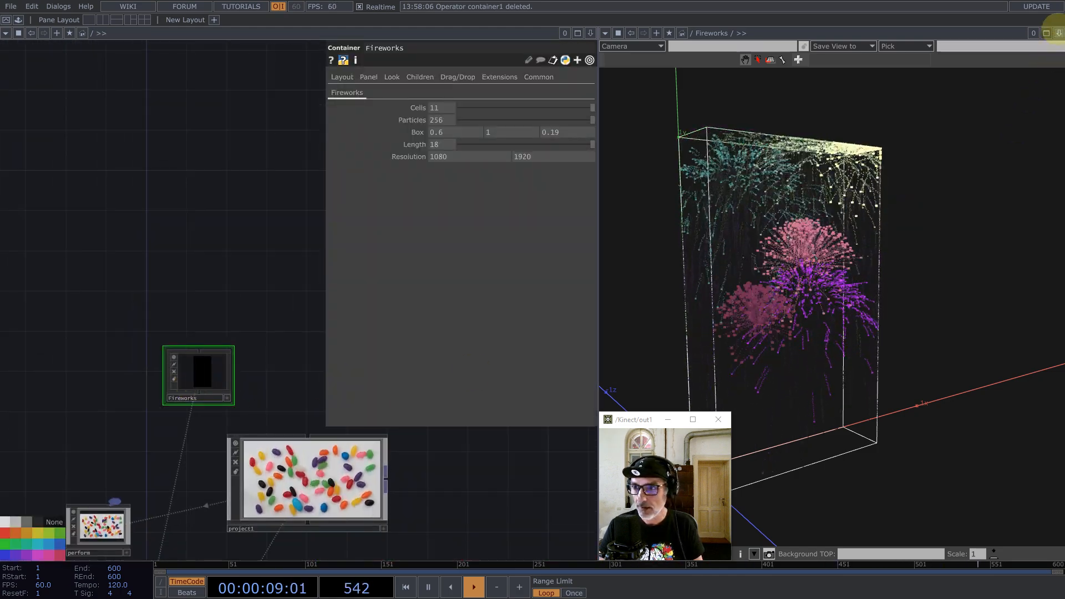
click(994, 108)
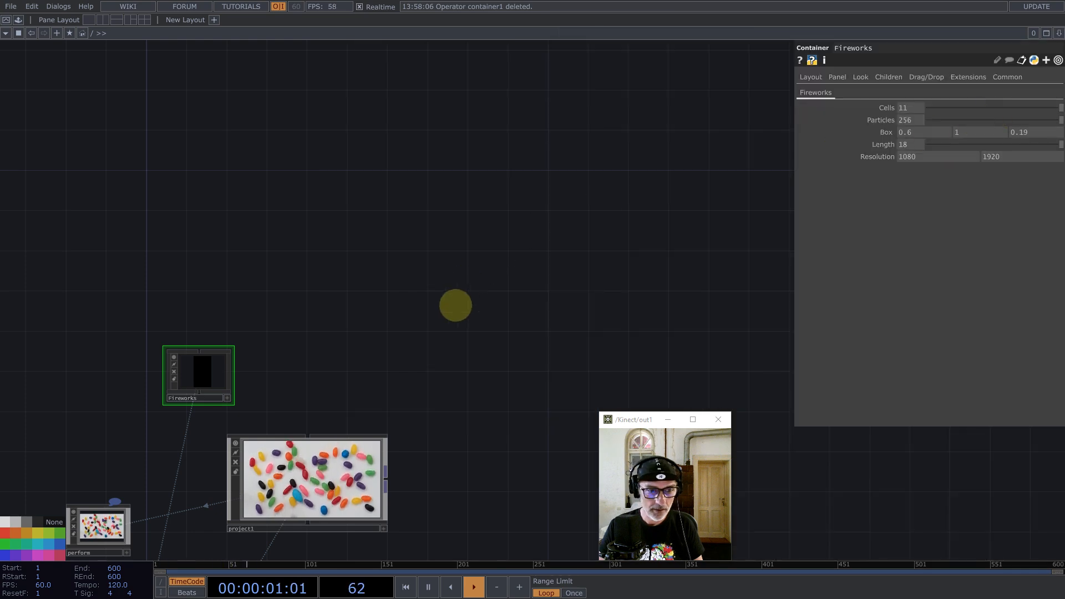
drag(455, 304, 564, 261)
Step: Add a Container COMP, container1, above Fireworks at the root level
double_click(439, 230)
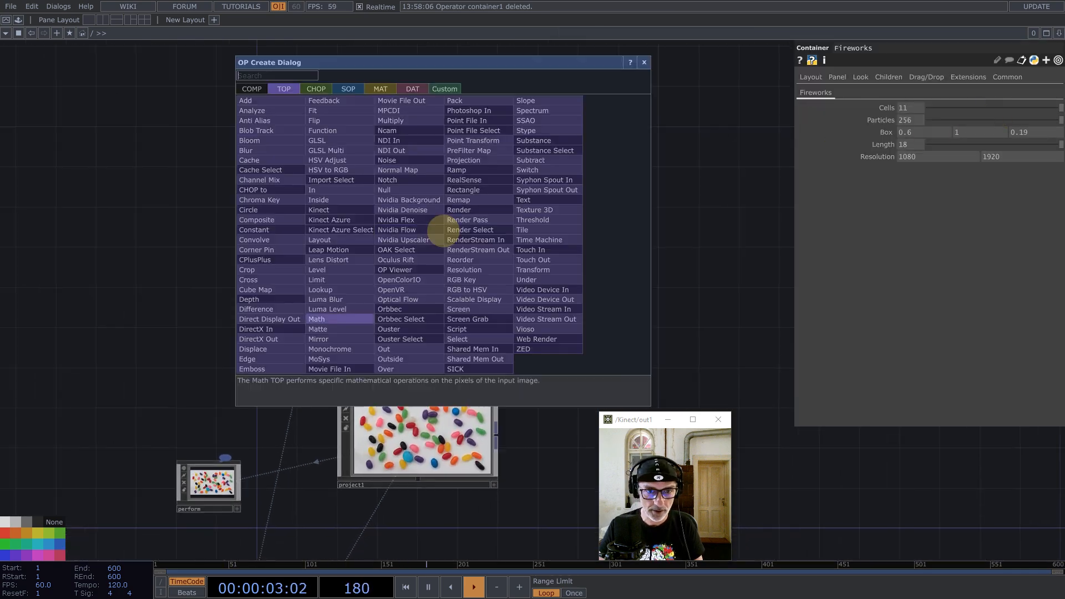
text(c)
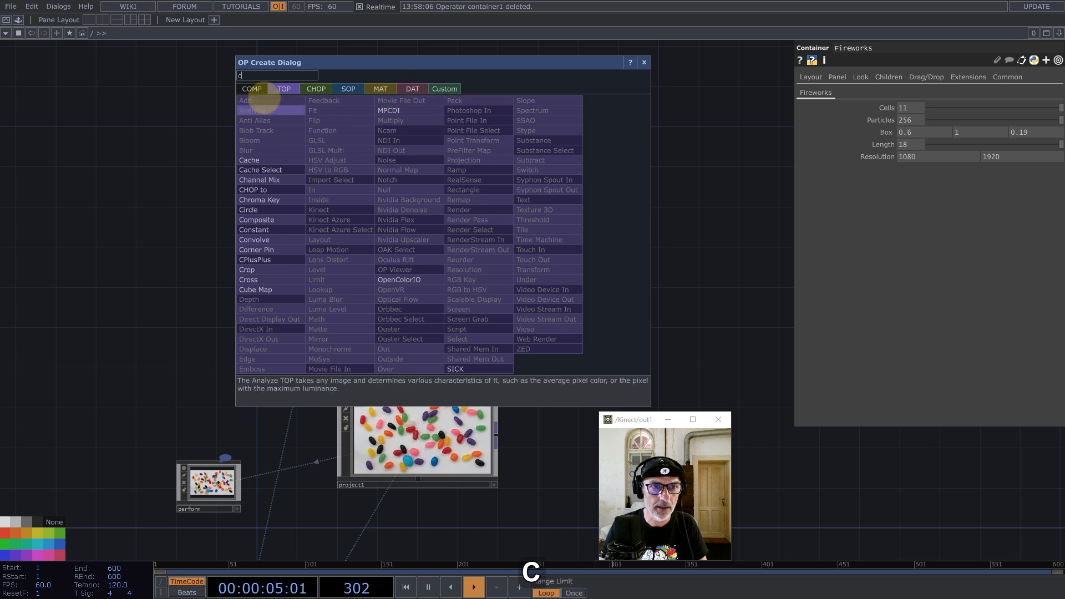
click(263, 90)
click(342, 122)
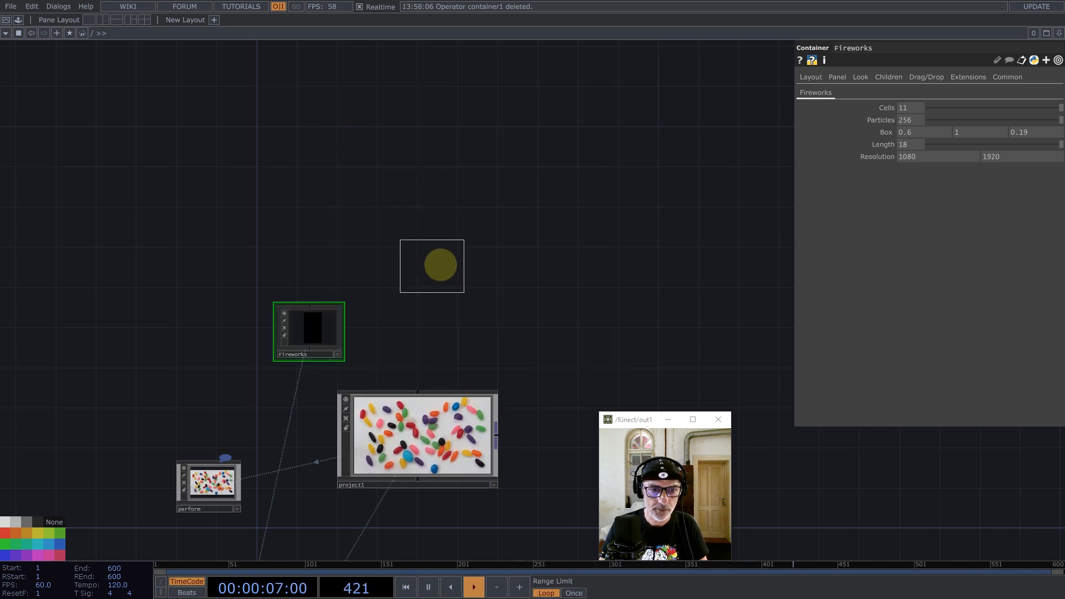
click(440, 260)
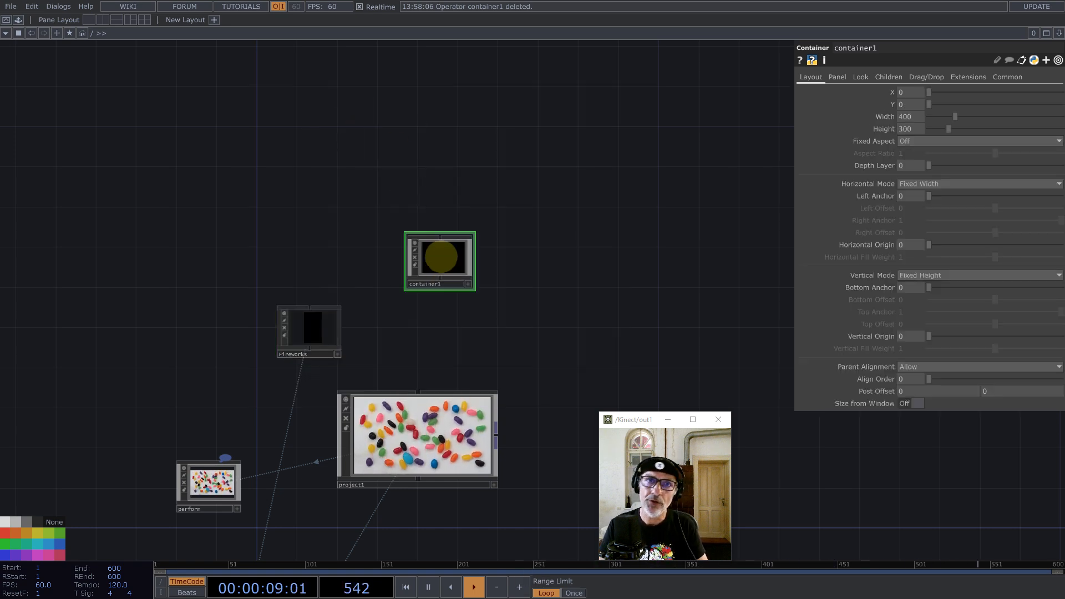
scroll(440, 259, up, 5)
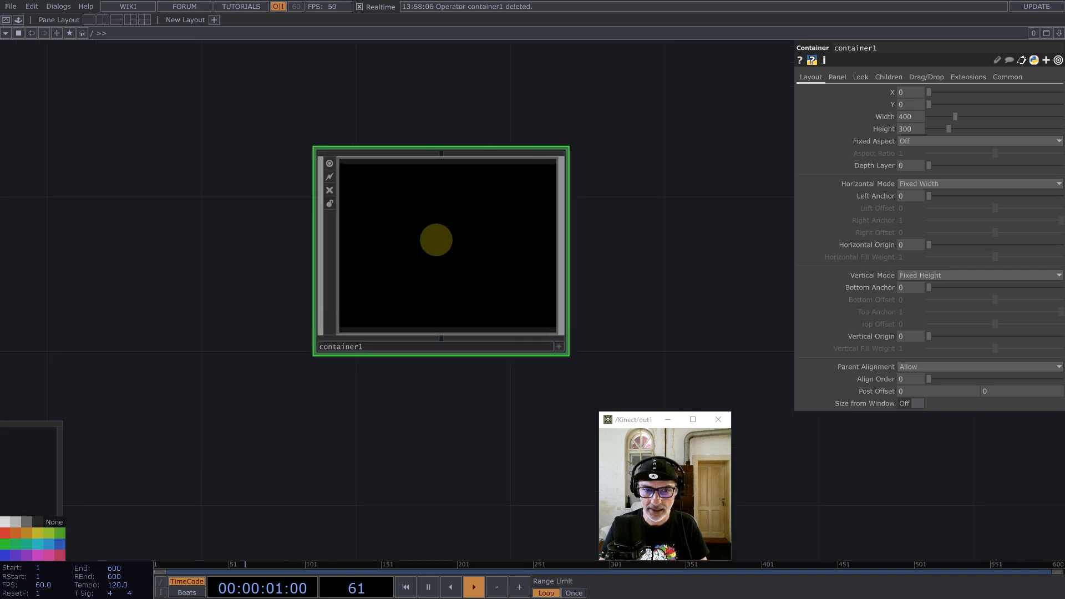
Step: Customize container1 and add a parameter page named Fireworks in the Component Editor
right_click(436, 225)
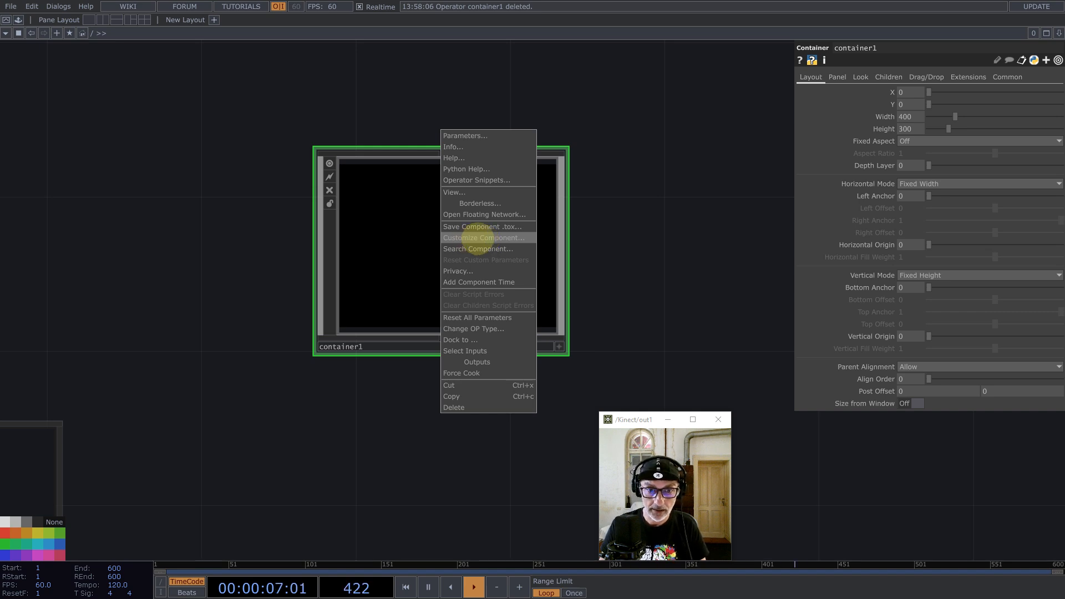
click(476, 237)
drag(457, 33, 222, 132)
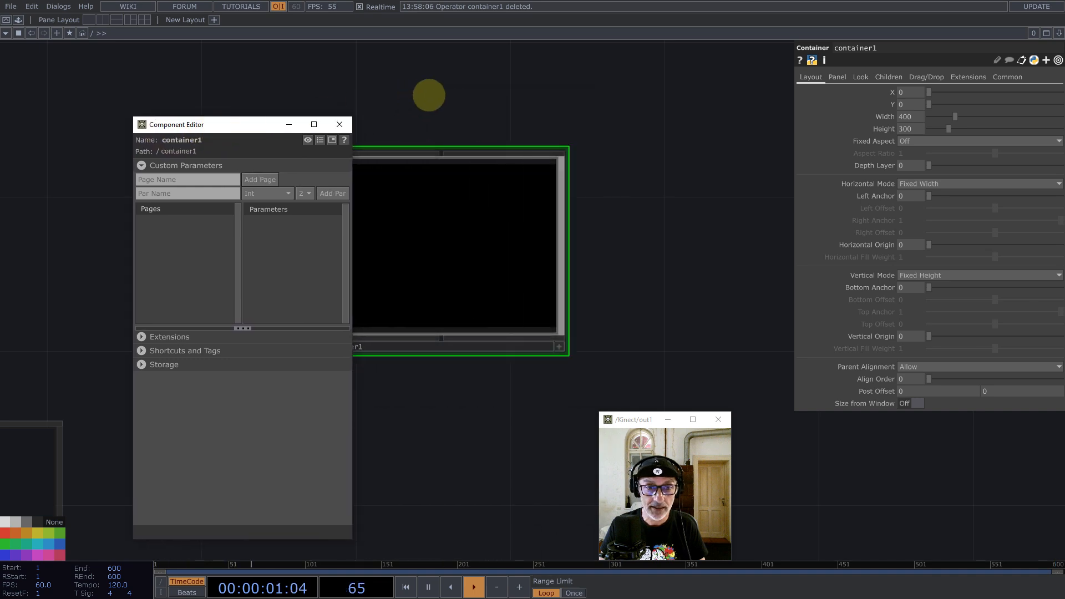
drag(429, 95, 587, 125)
click(184, 180)
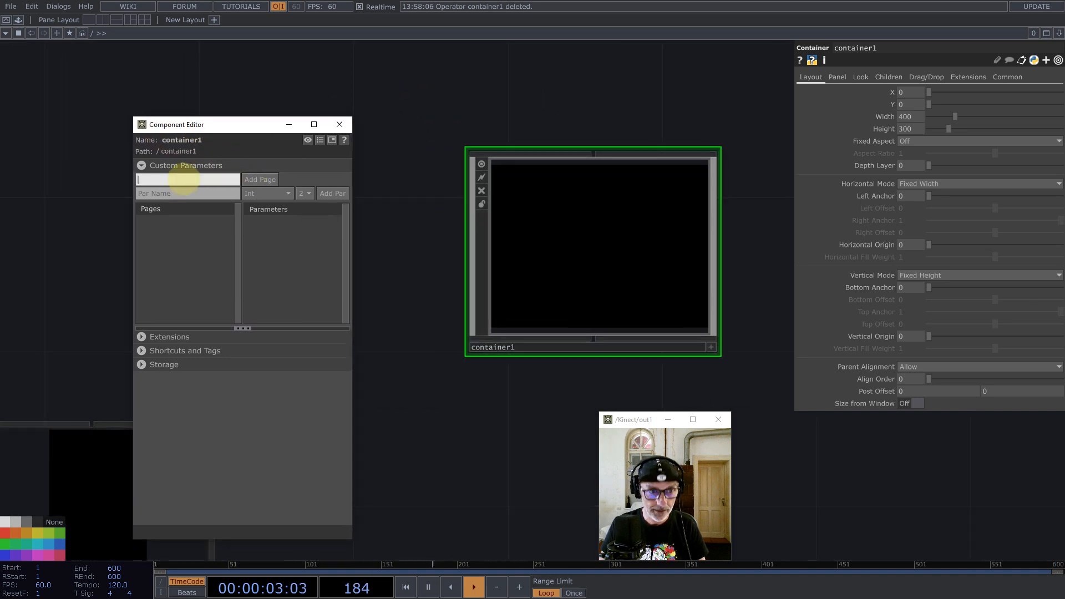
text(Fl)
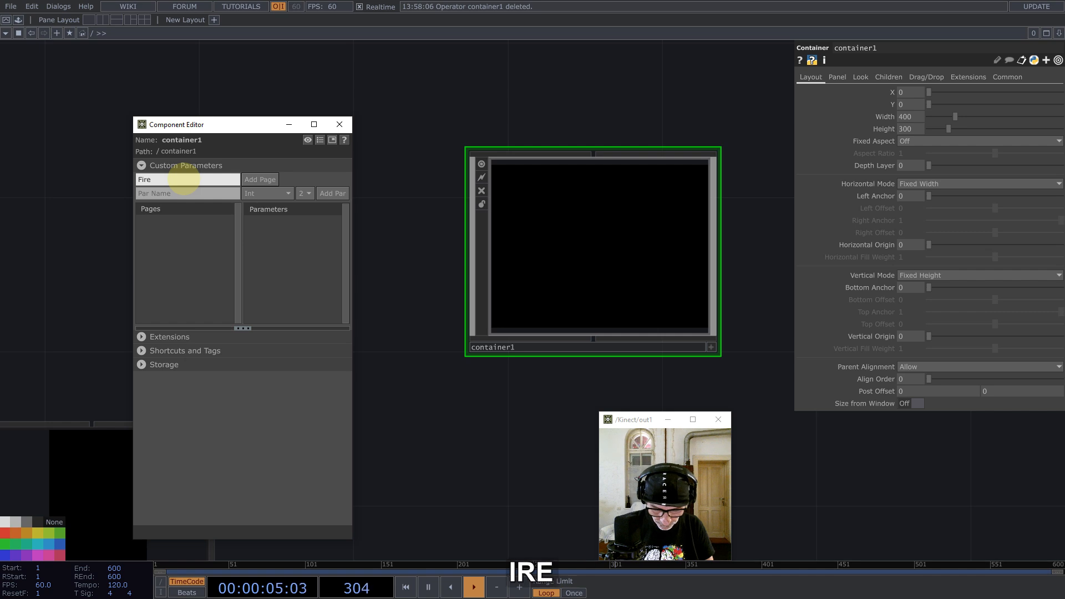
text(reworks)
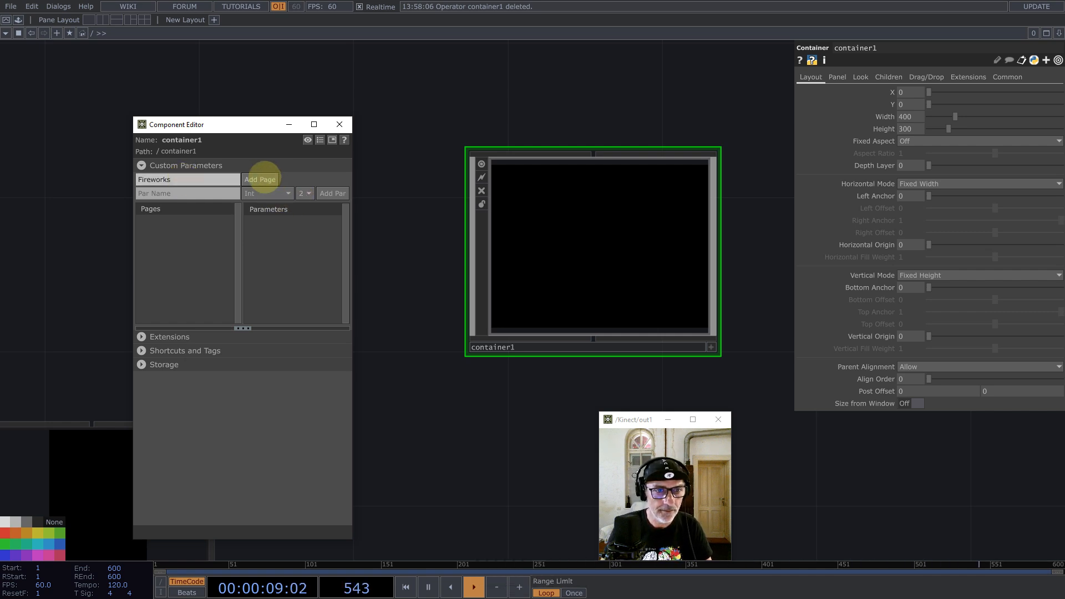
click(259, 179)
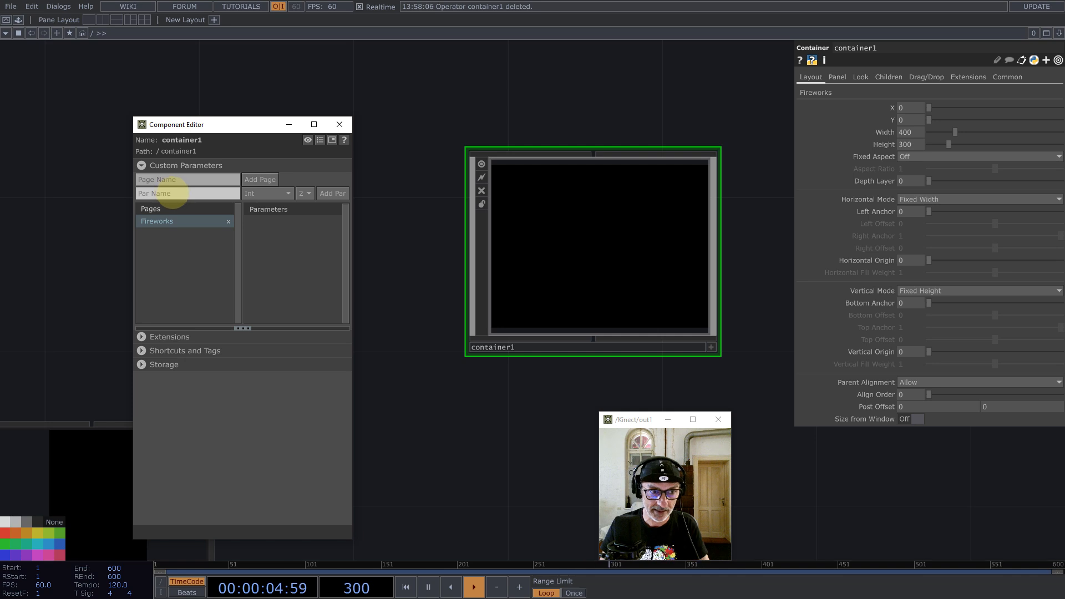
Step: Add the Cells and Particles custom parameters to the Fireworks page
click(172, 193)
text(C)
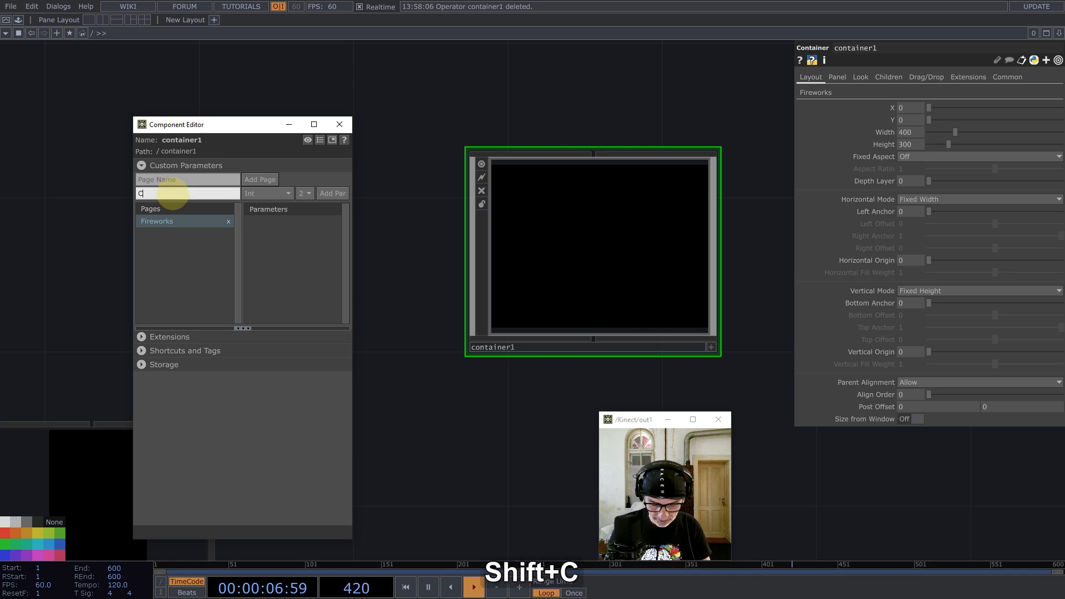
text(ells)
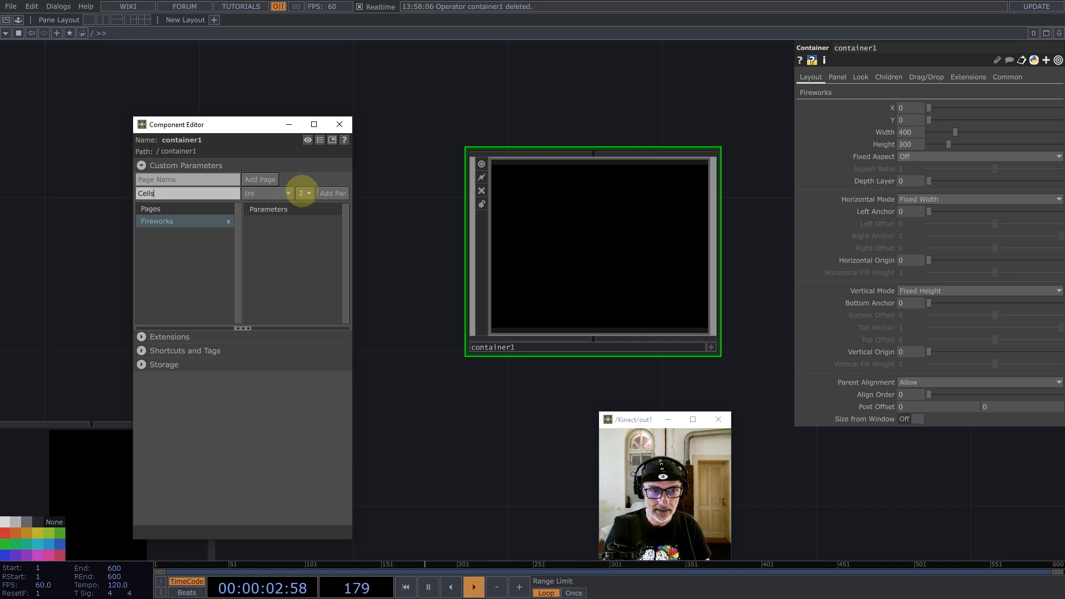
click(304, 193)
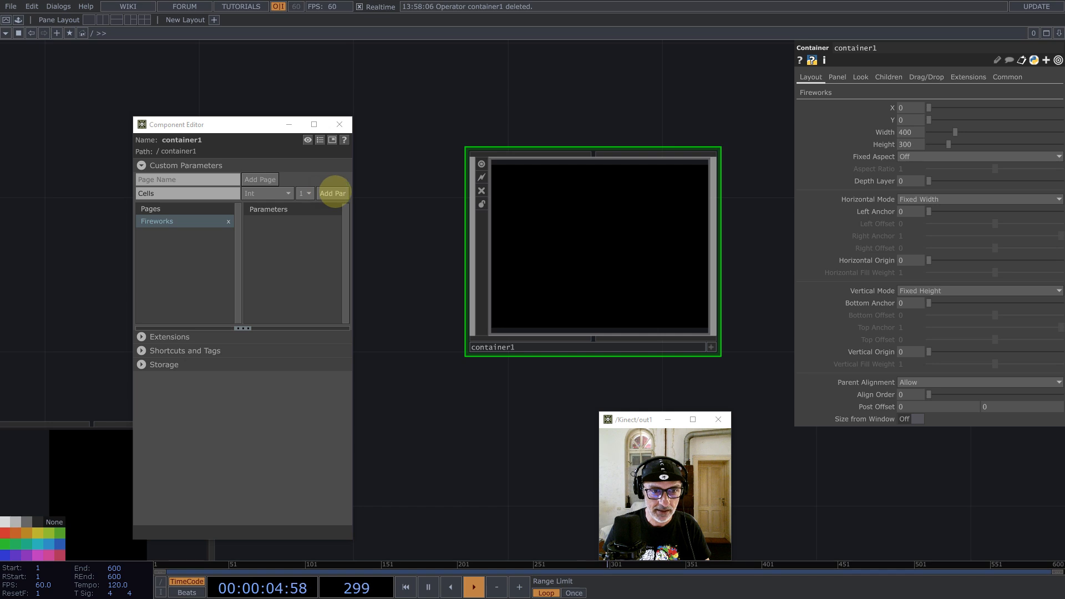
click(332, 193)
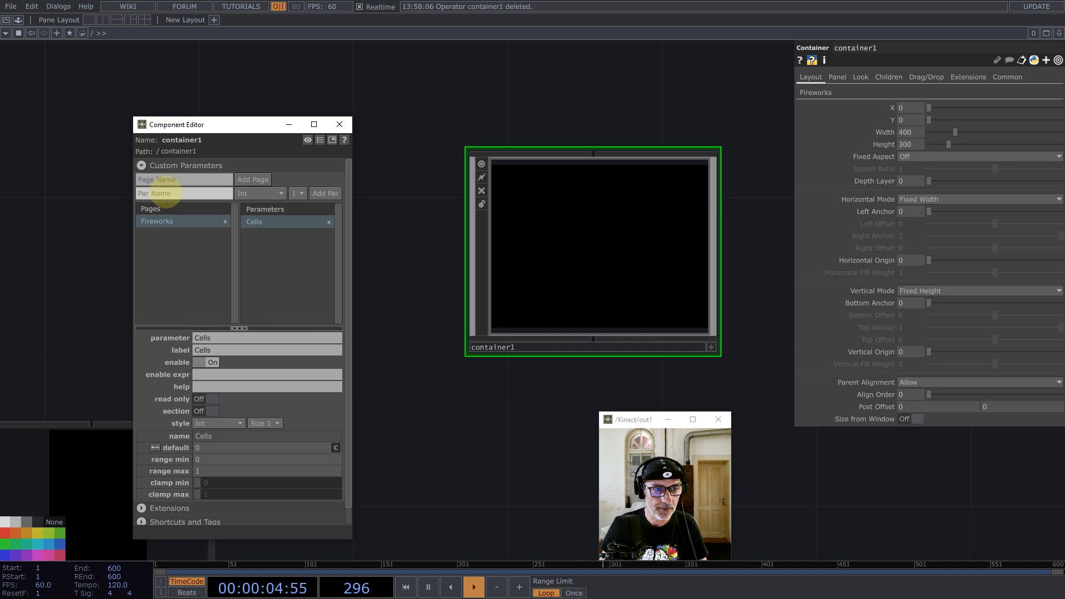
click(166, 193)
text(Pa)
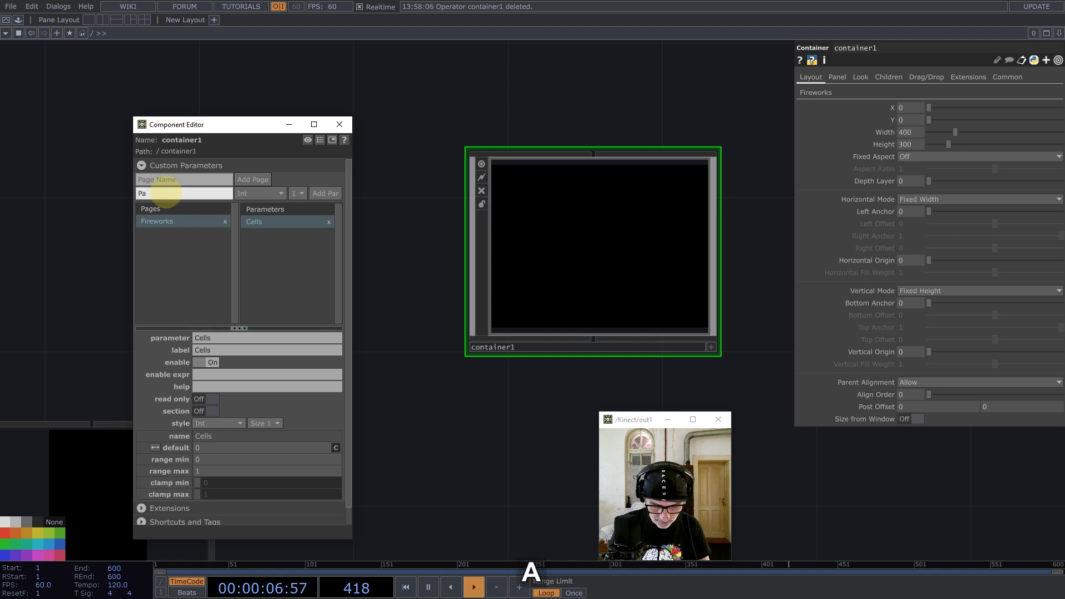
text(rticles)
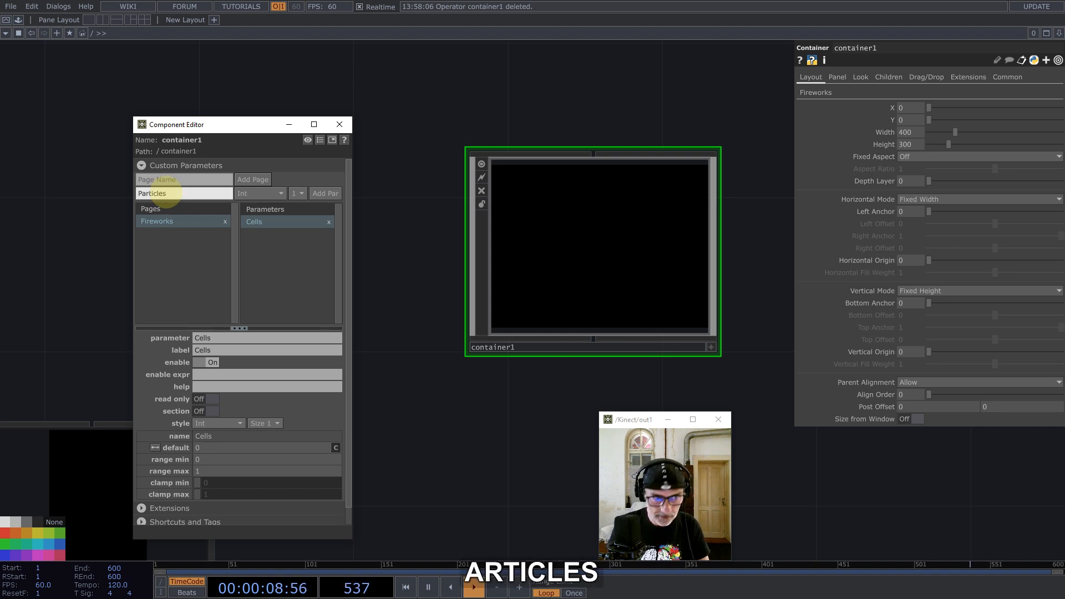
click(324, 193)
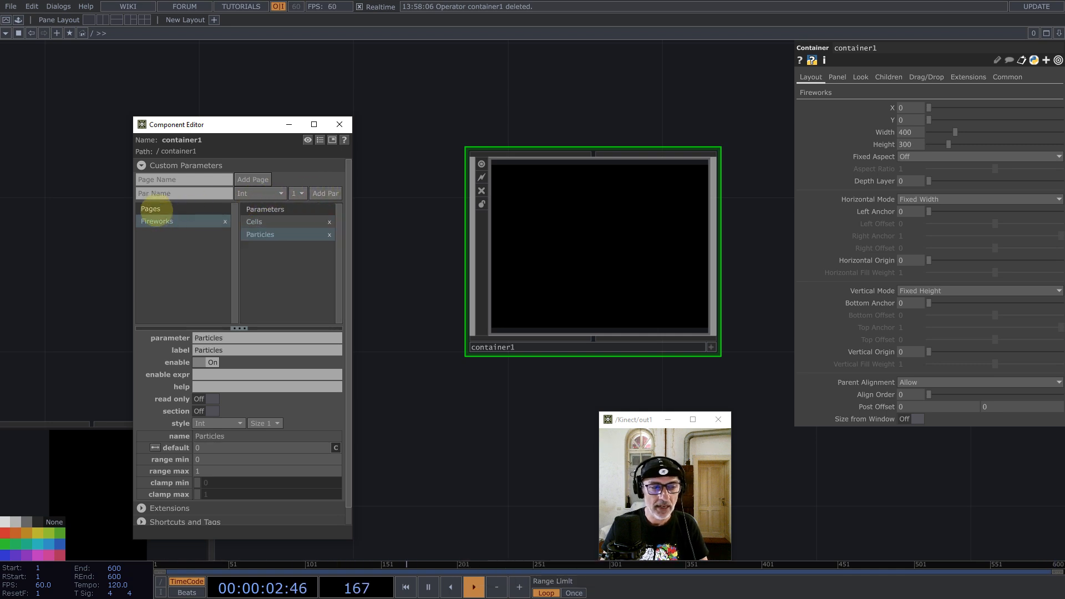
Step: Add a Box parameter as a Float with three values
click(157, 193)
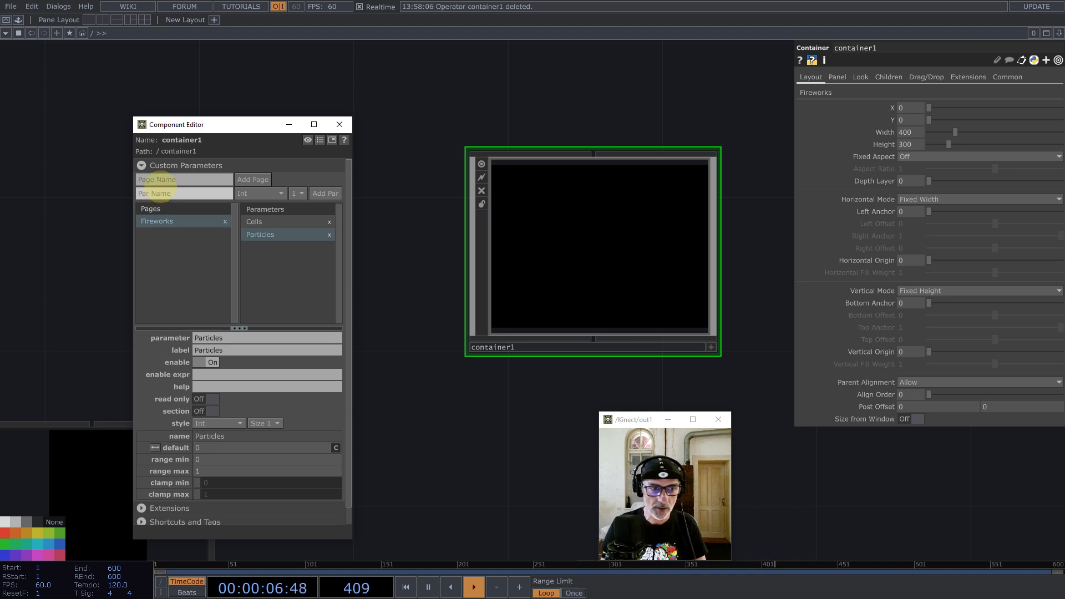
click(163, 193)
text(Bo)
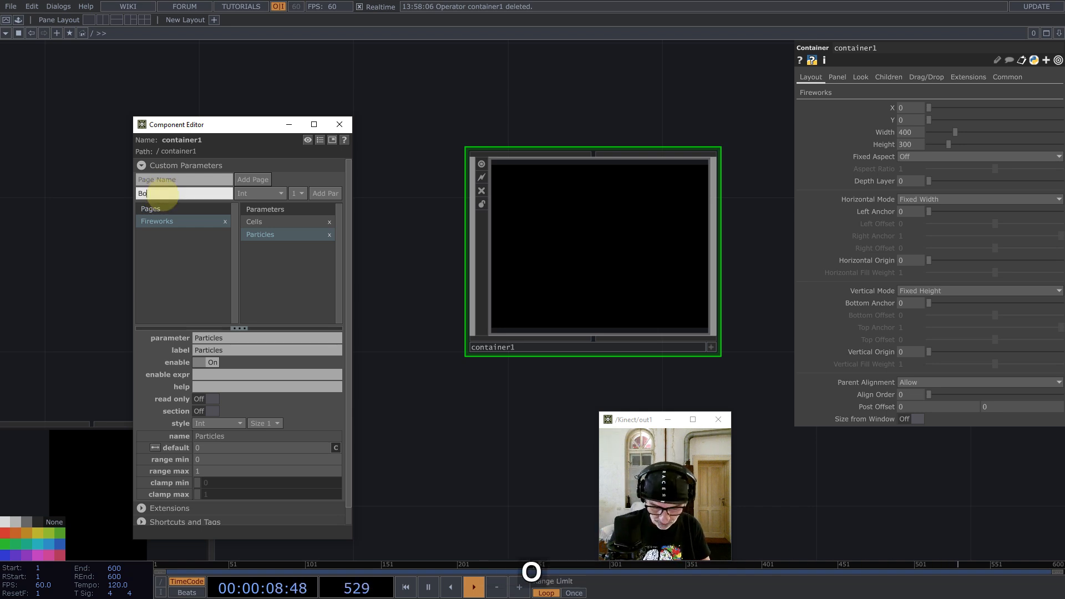
text(x)
click(270, 193)
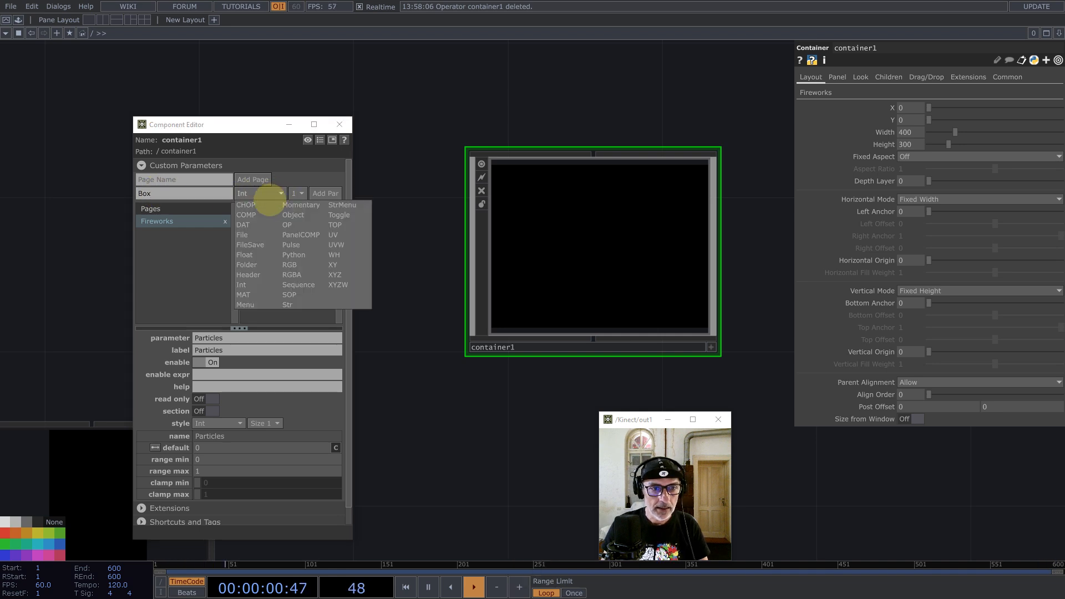
click(245, 255)
click(297, 194)
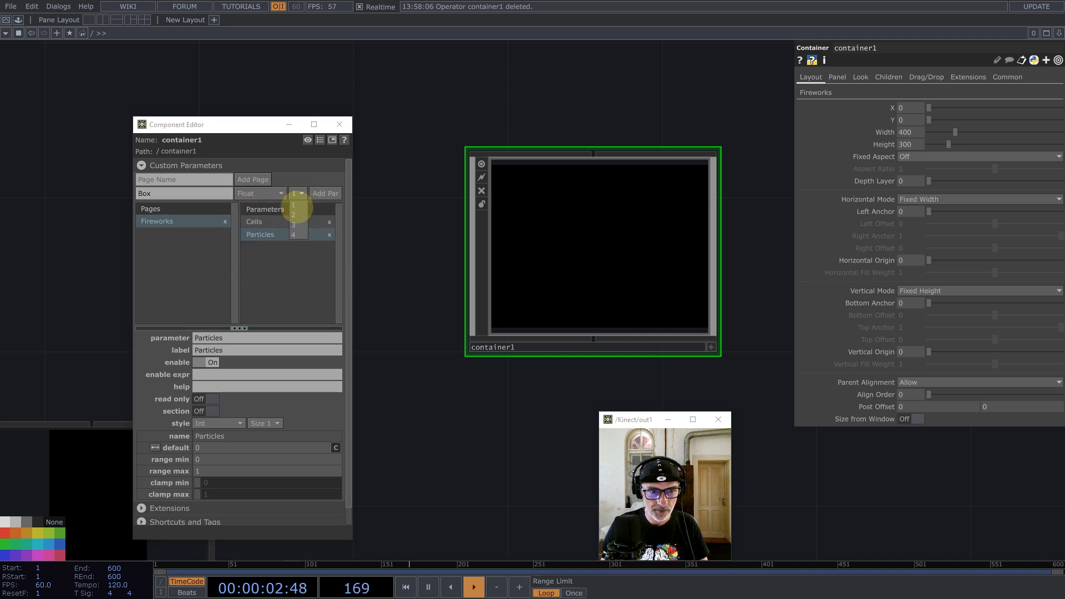
click(294, 224)
click(325, 193)
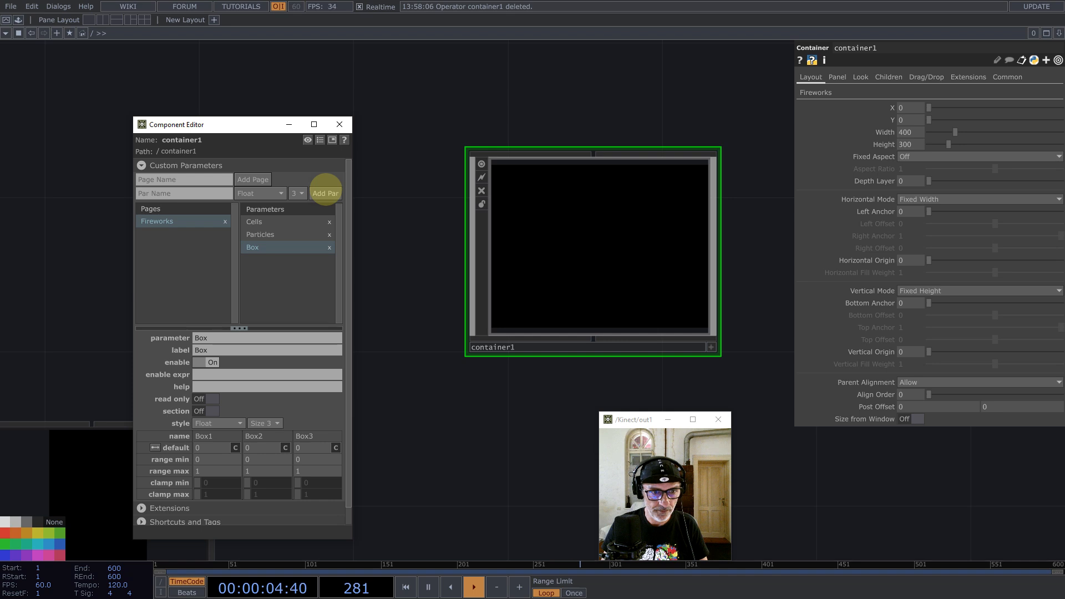
Step: Add a single-value integer parameter named Length
click(173, 194)
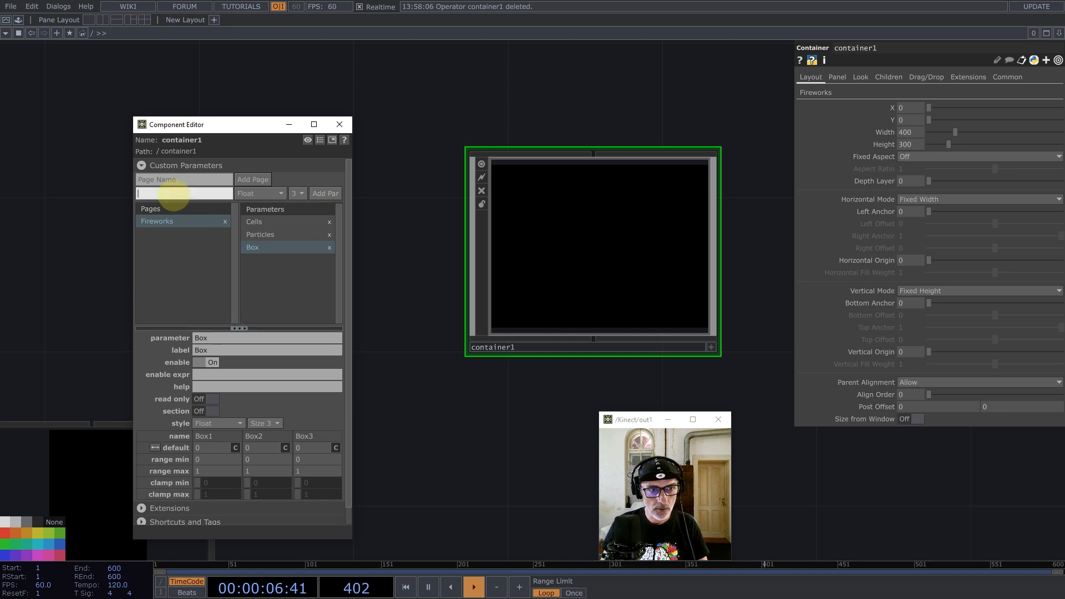
key(shift)
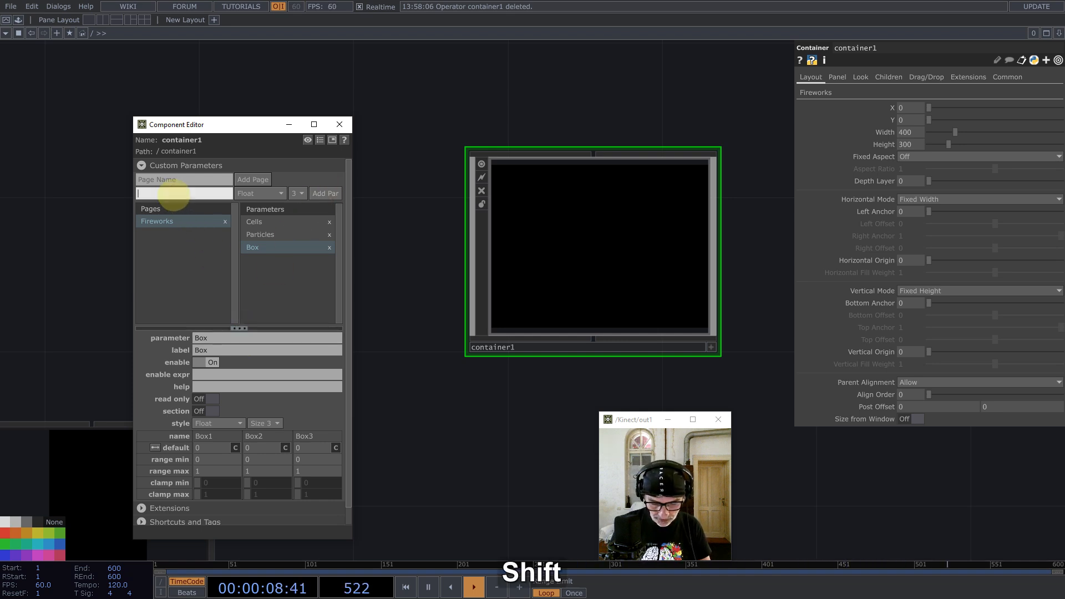
text(Length)
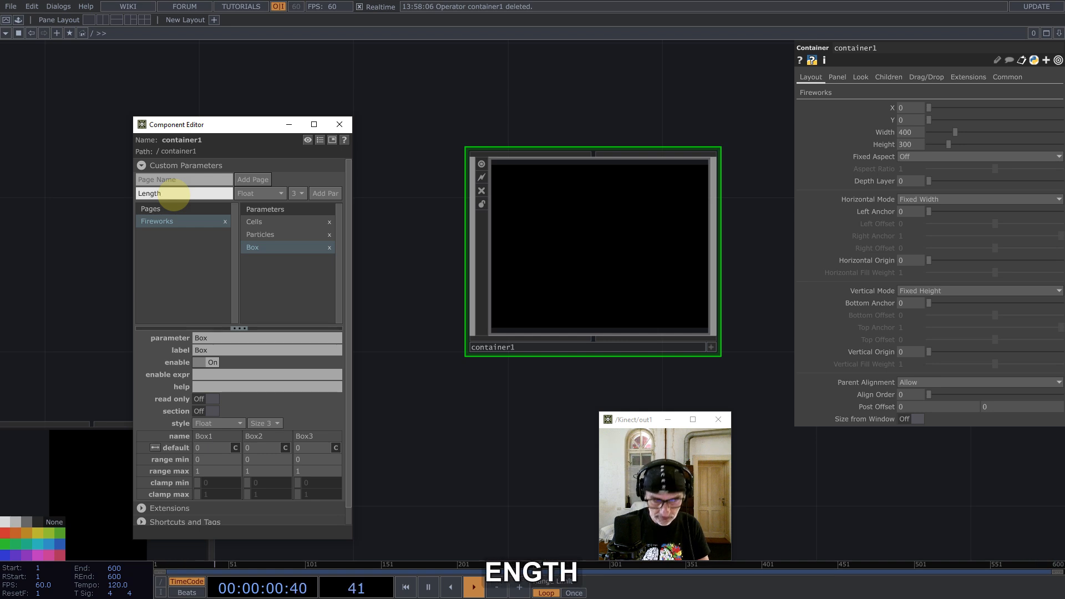
click(301, 193)
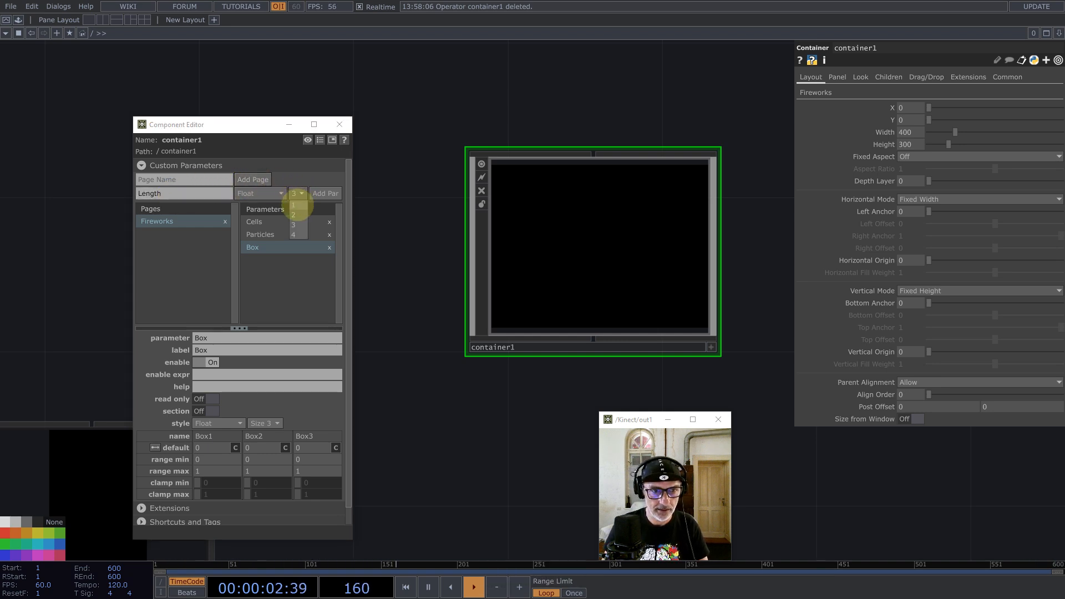
click(298, 205)
click(275, 193)
click(242, 283)
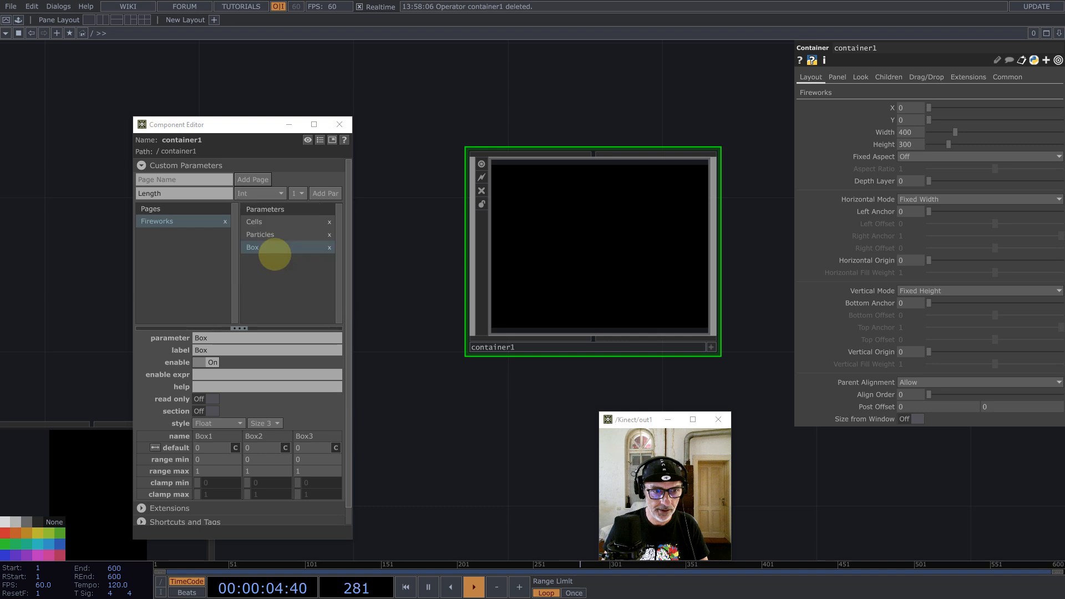
click(324, 193)
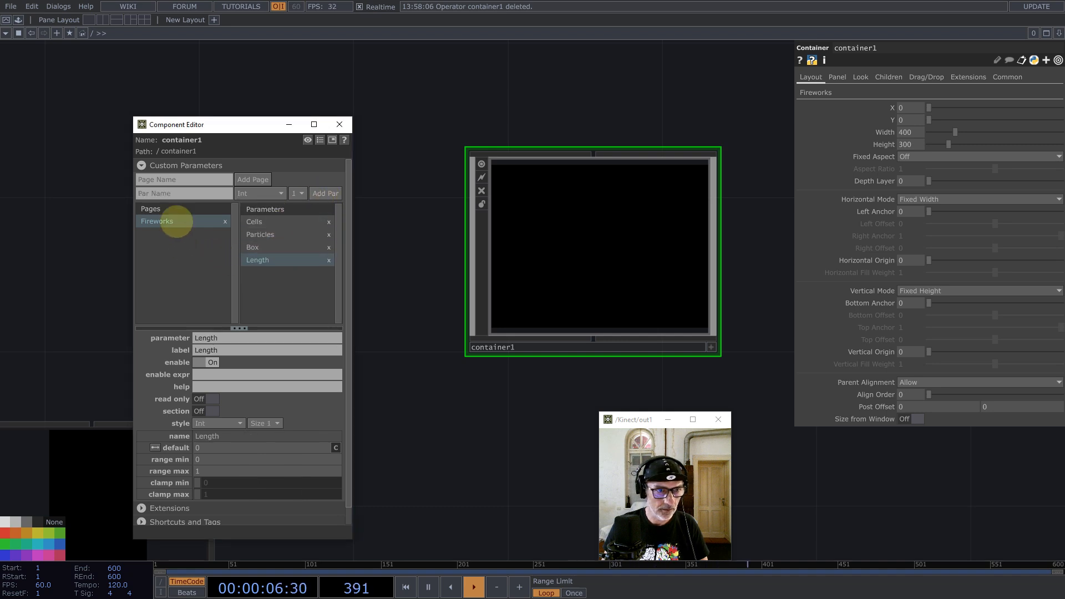
Step: Add a Resolution parameter with two values
click(168, 194)
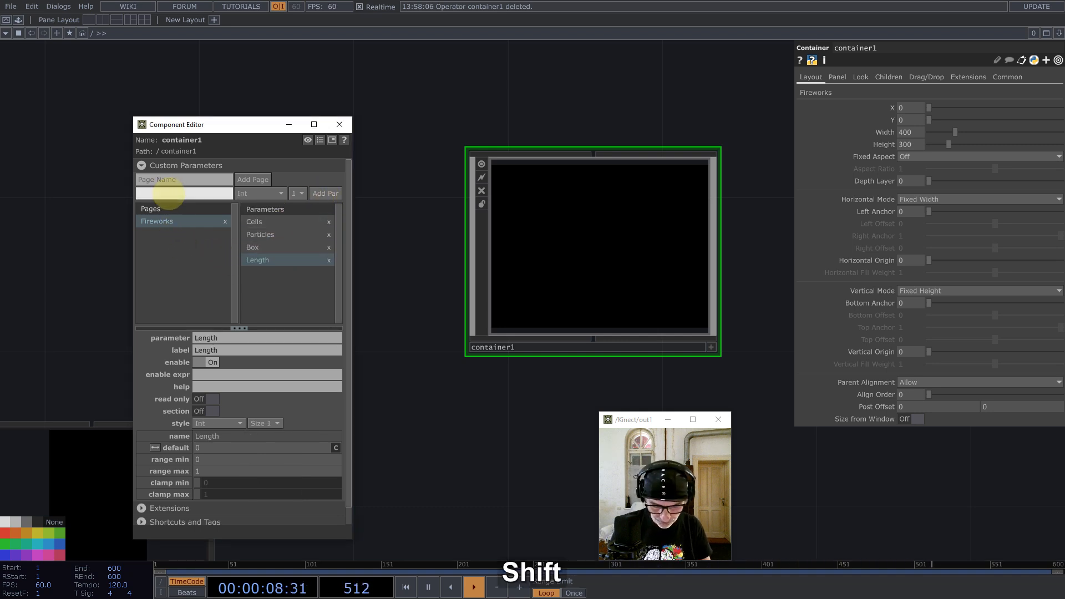
text(Resolution)
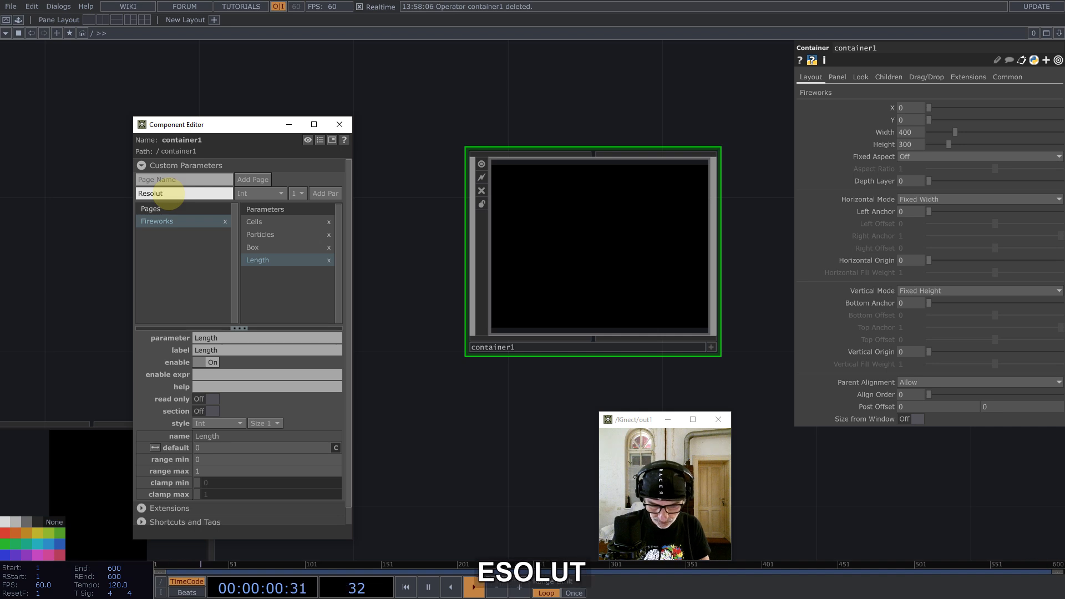
click(298, 193)
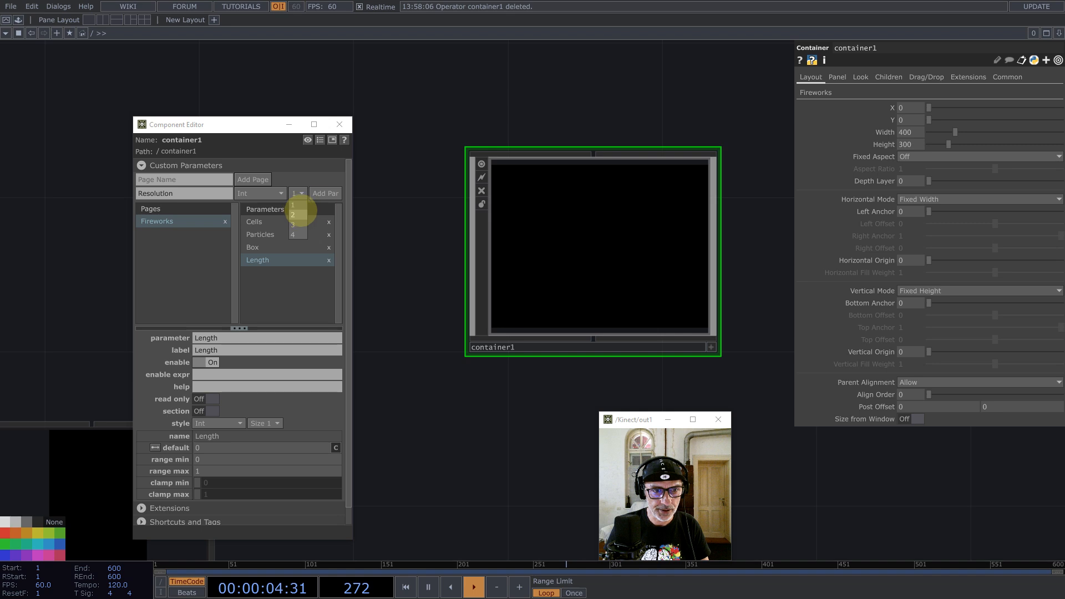
click(295, 215)
click(326, 193)
drag(240, 126, 340, 53)
Step: Set the Cells default to 11 and the Particles default to 128
click(353, 147)
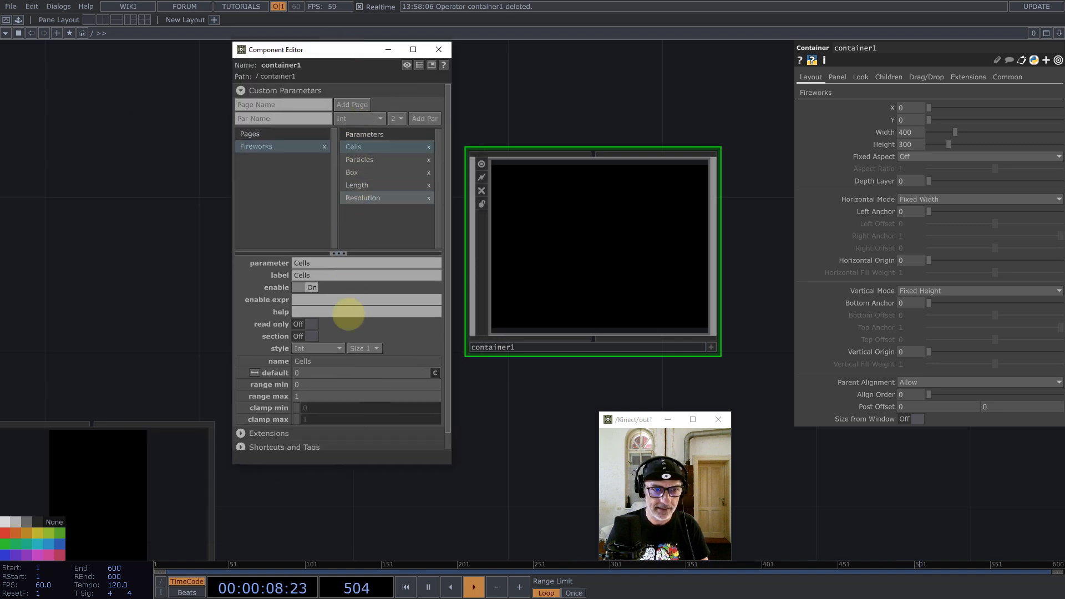
click(298, 373)
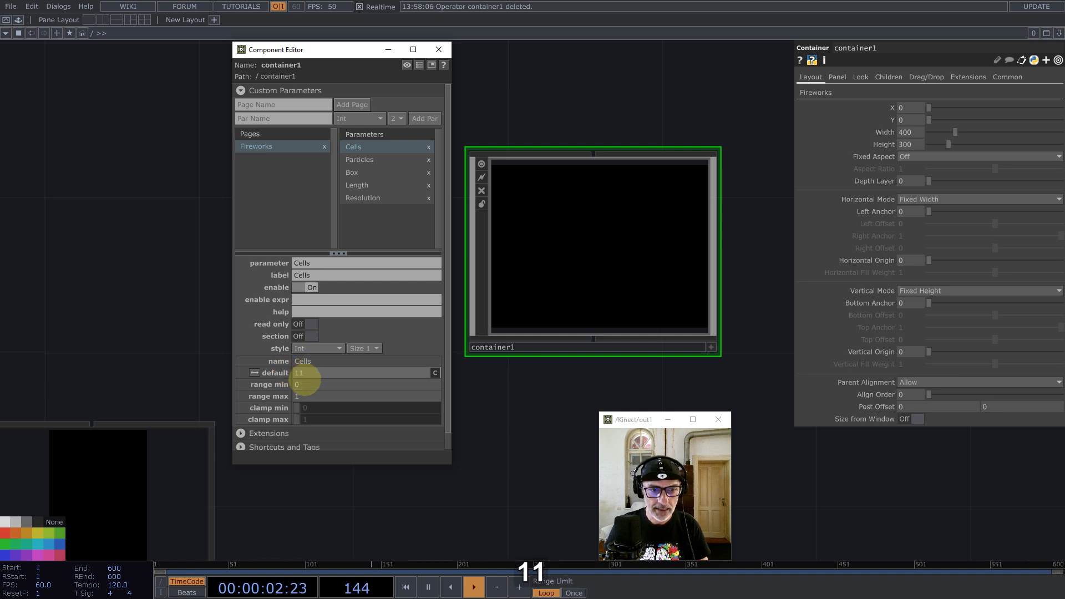
text(11)
key(Return)
click(360, 159)
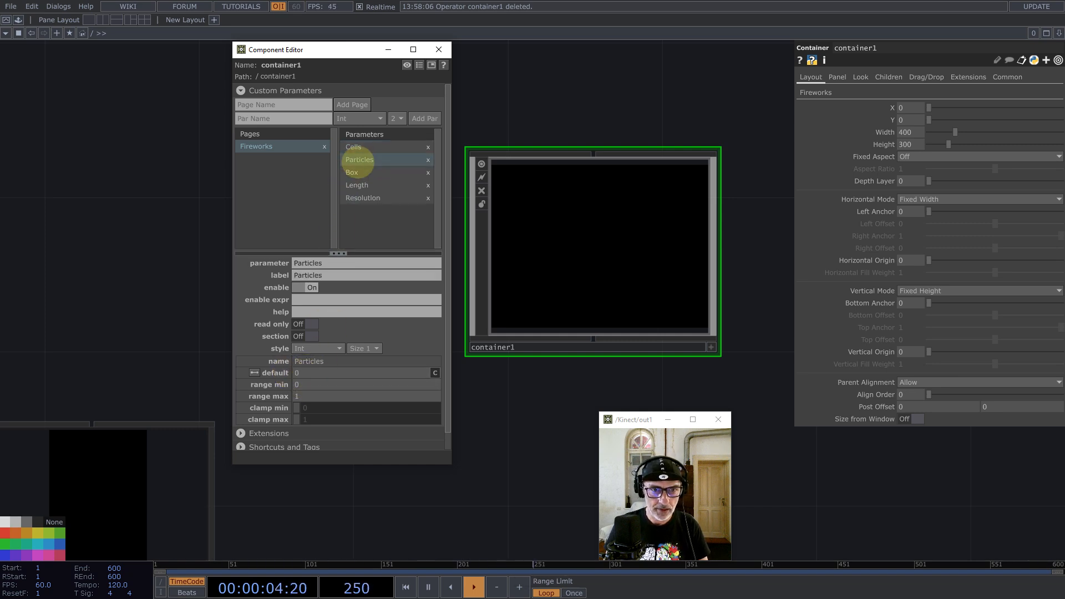
click(309, 373)
text(128)
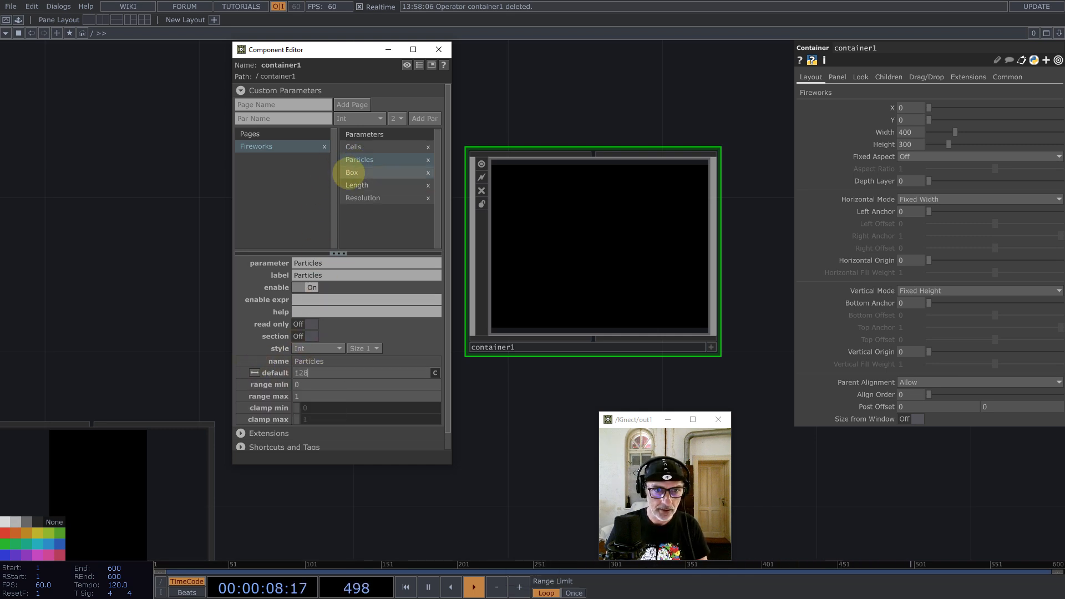
Step: Set the Box defaults to 0.5, 1 and 0.6
click(352, 172)
click(309, 373)
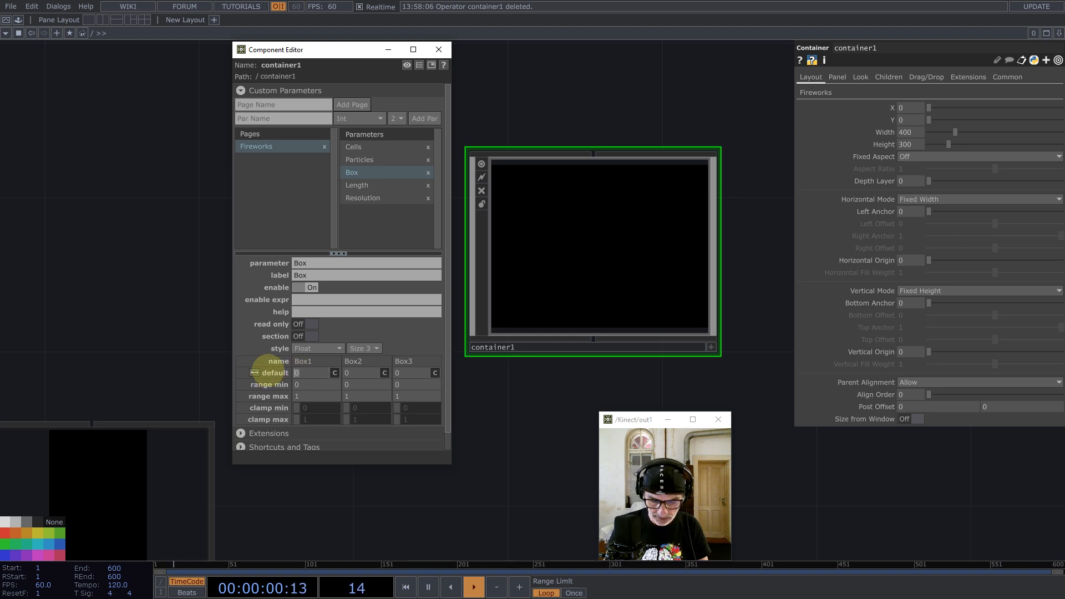
text(0.5)
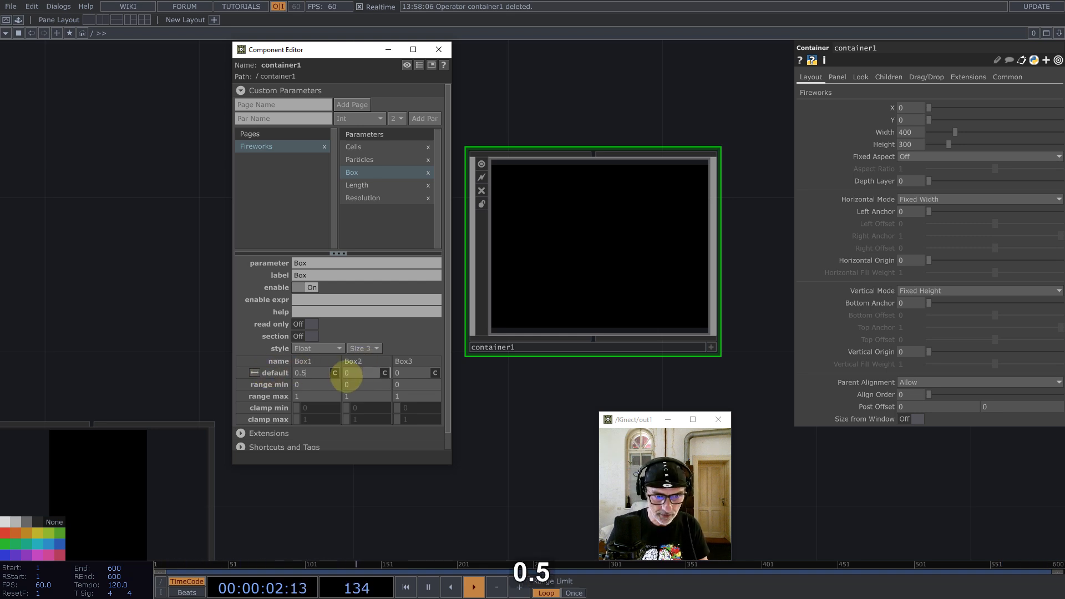
click(357, 373)
text(1)
key(Tab)
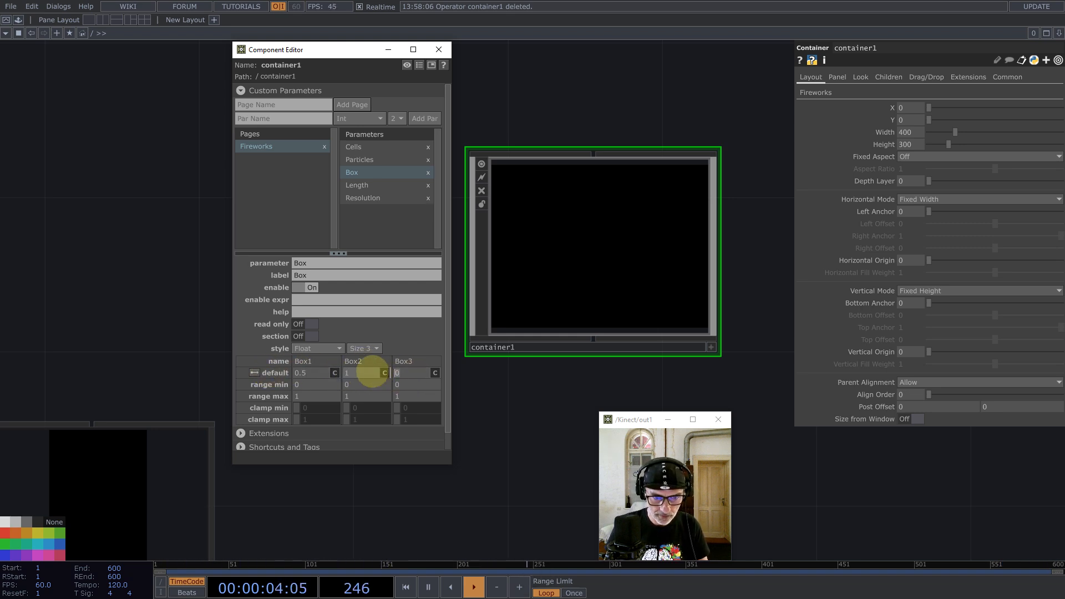
text(0.)
key(Return)
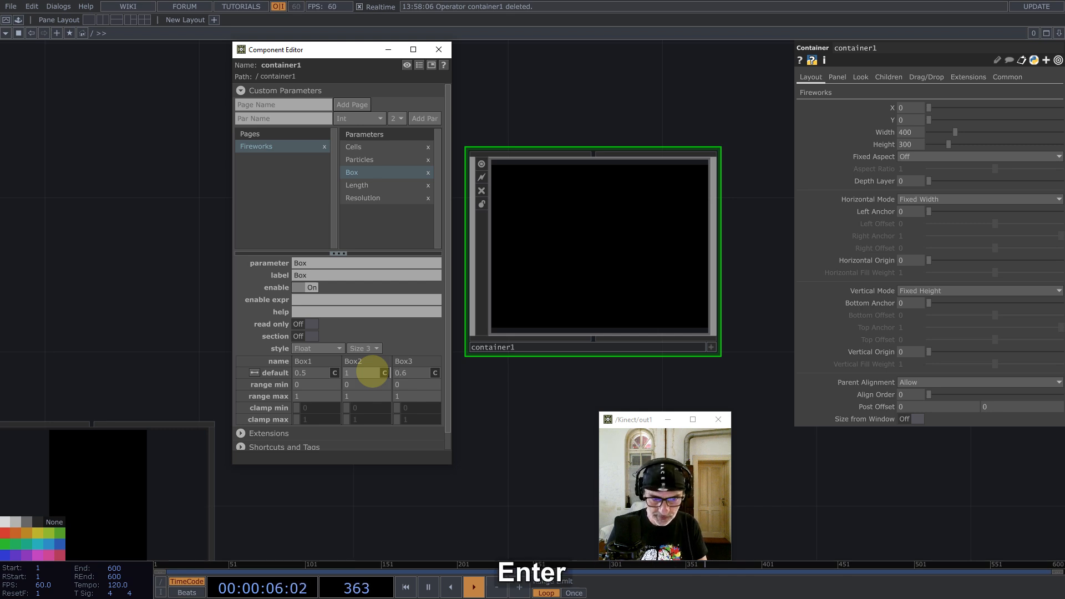
Step: Give Length a default of 18 and Resolution defaults of 1080 and 1920
click(372, 186)
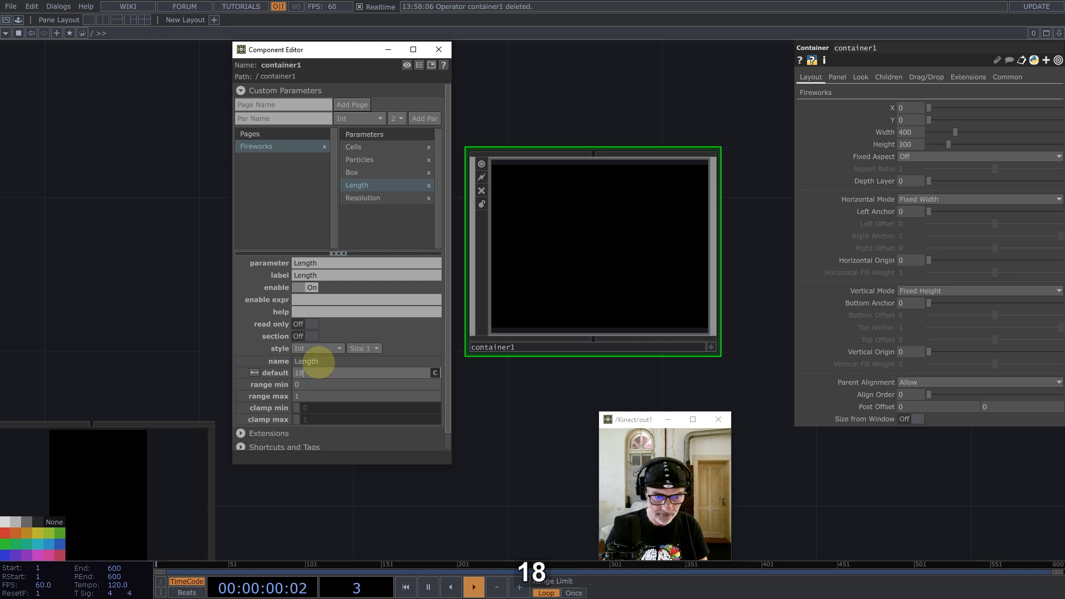
click(361, 198)
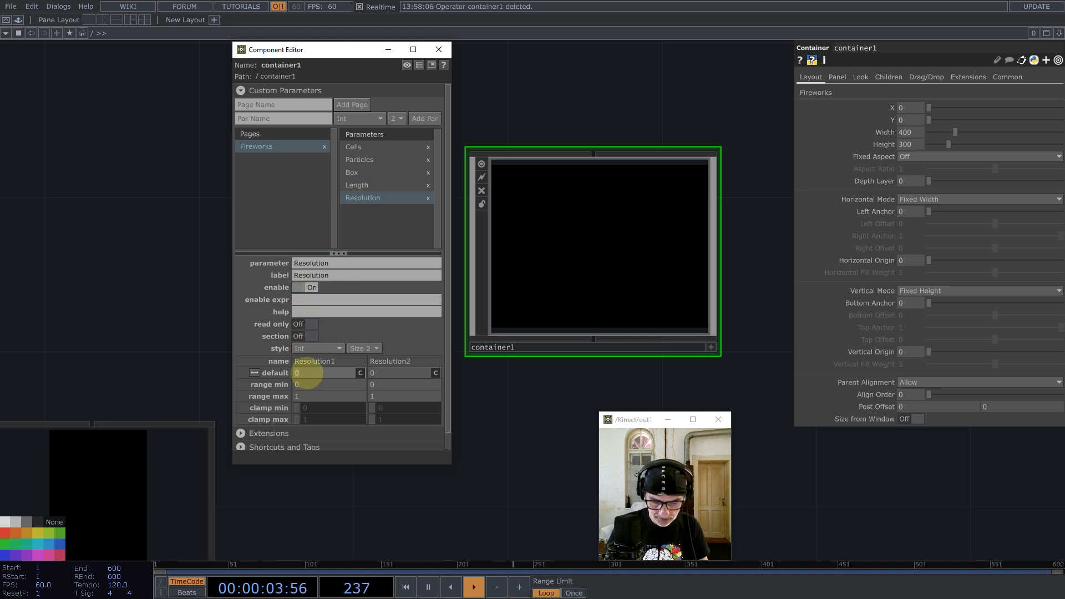
click(307, 375)
text(1080)
key(Tab)
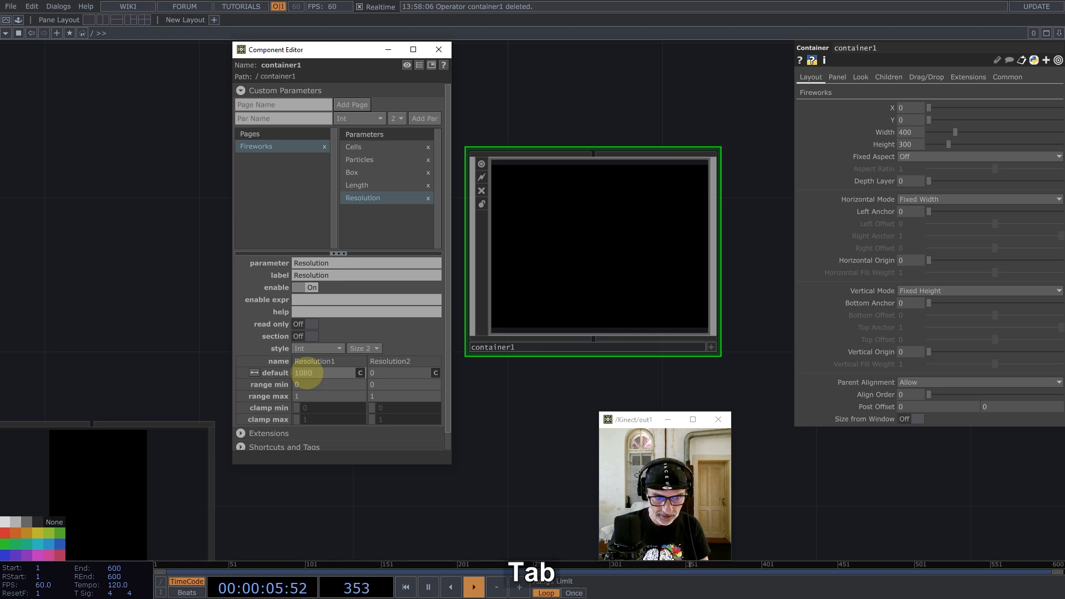
click(382, 373)
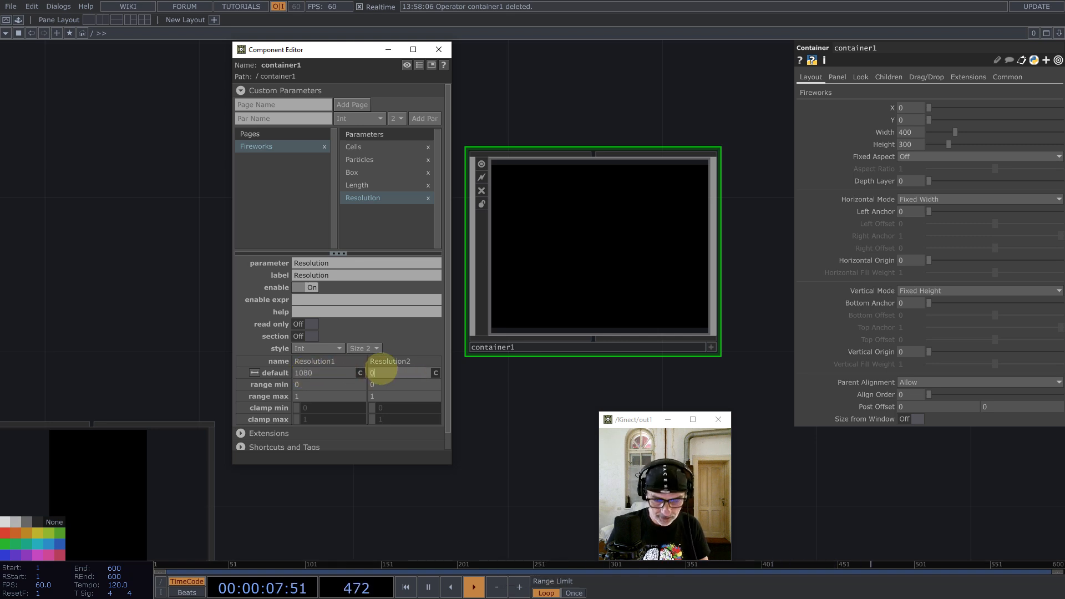
text(1920)
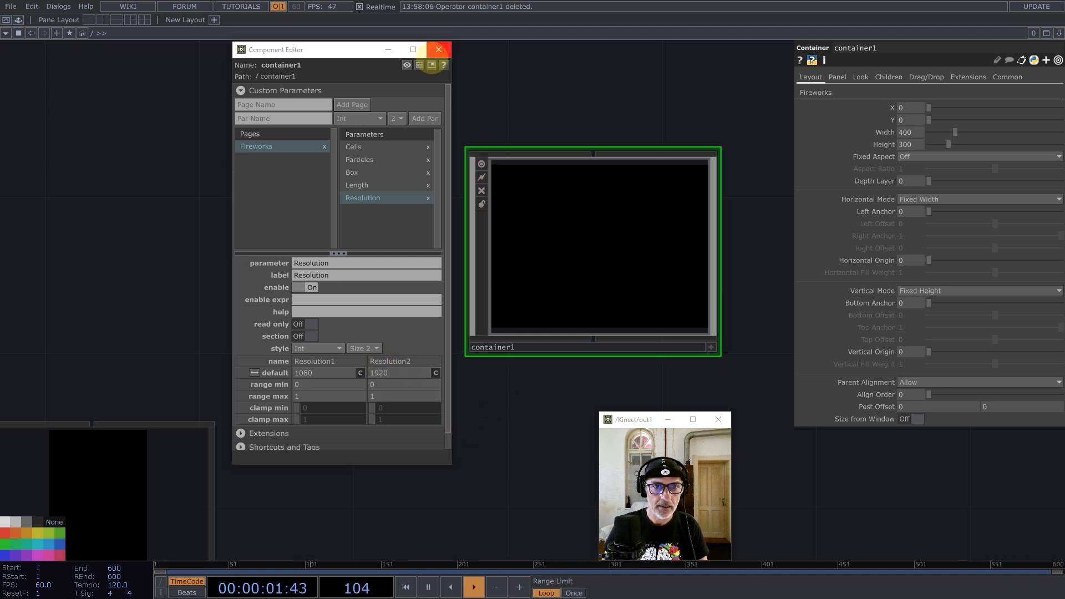
Step: Rename container1 to Fireworks1 and go inside it
click(439, 49)
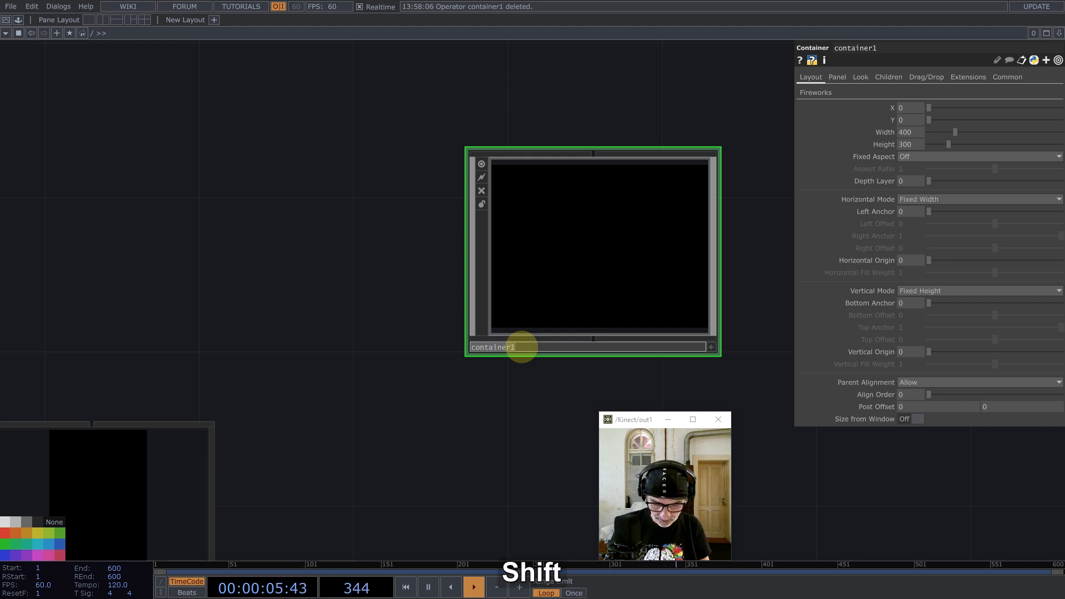
text(Fireworks)
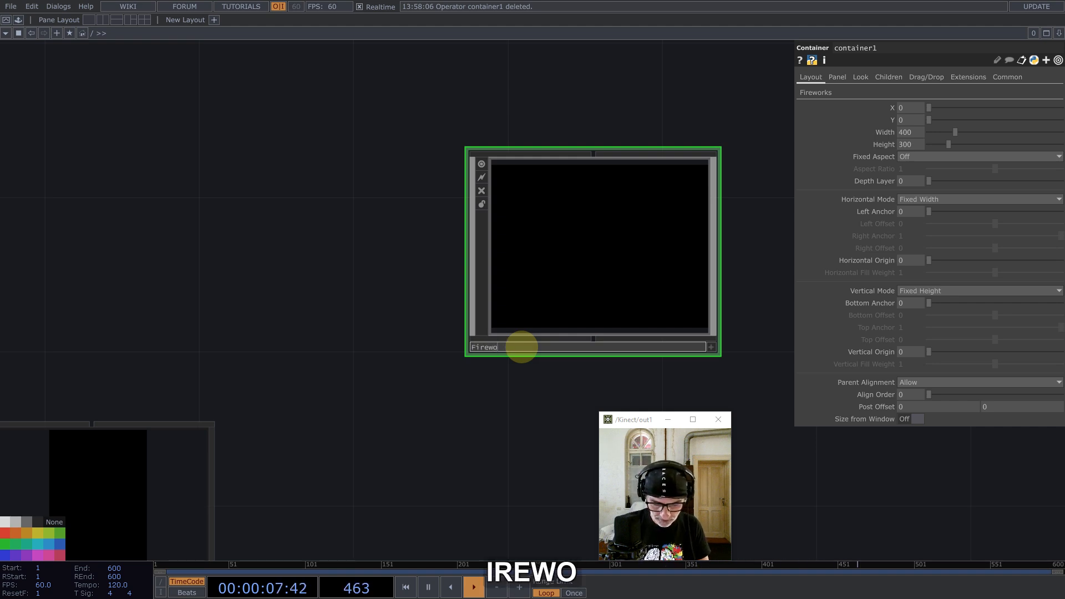
key(Return)
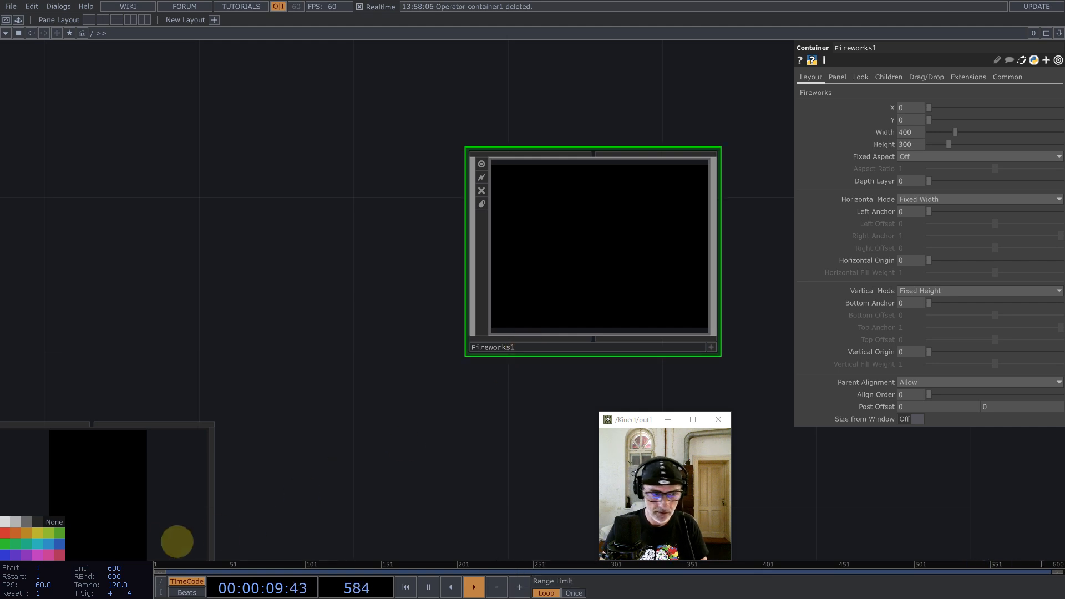
key(i)
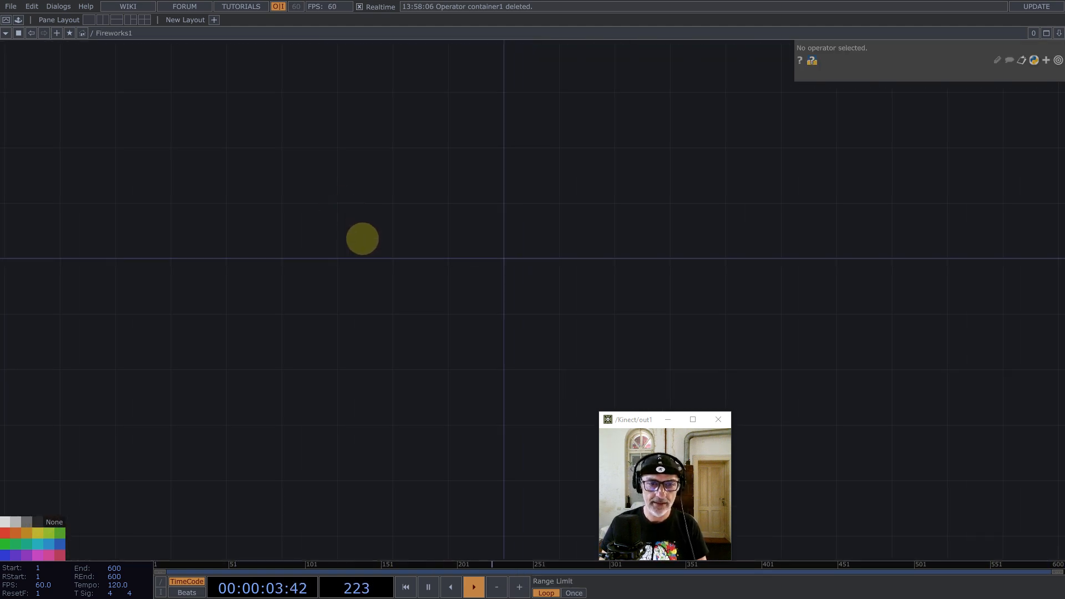
Step: Create a Parameter CHOP, par1, in the Fireworks1 network
key(Tab)
text(par)
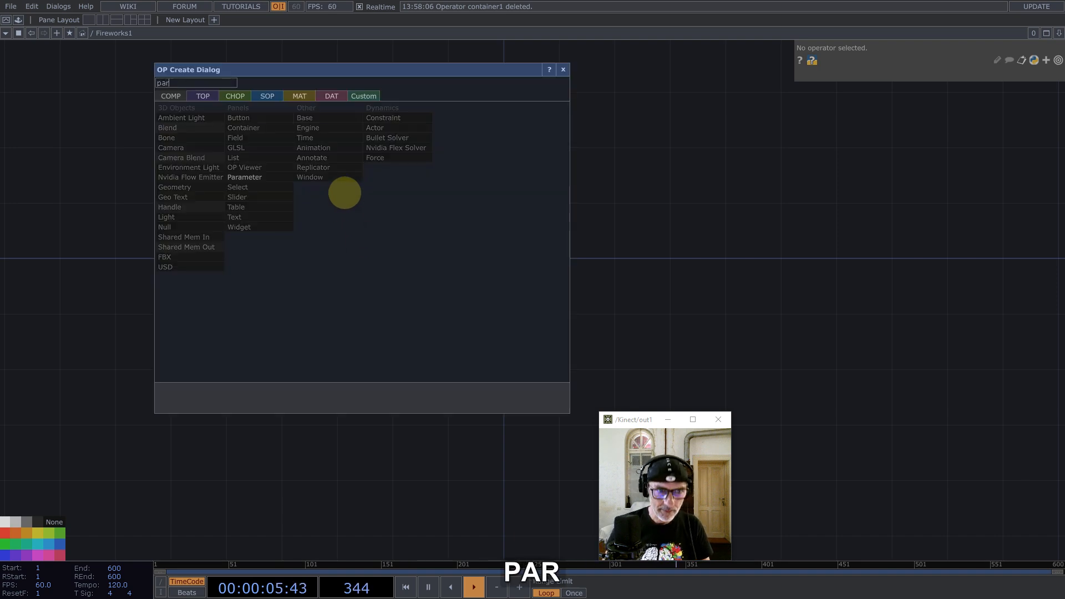
click(236, 96)
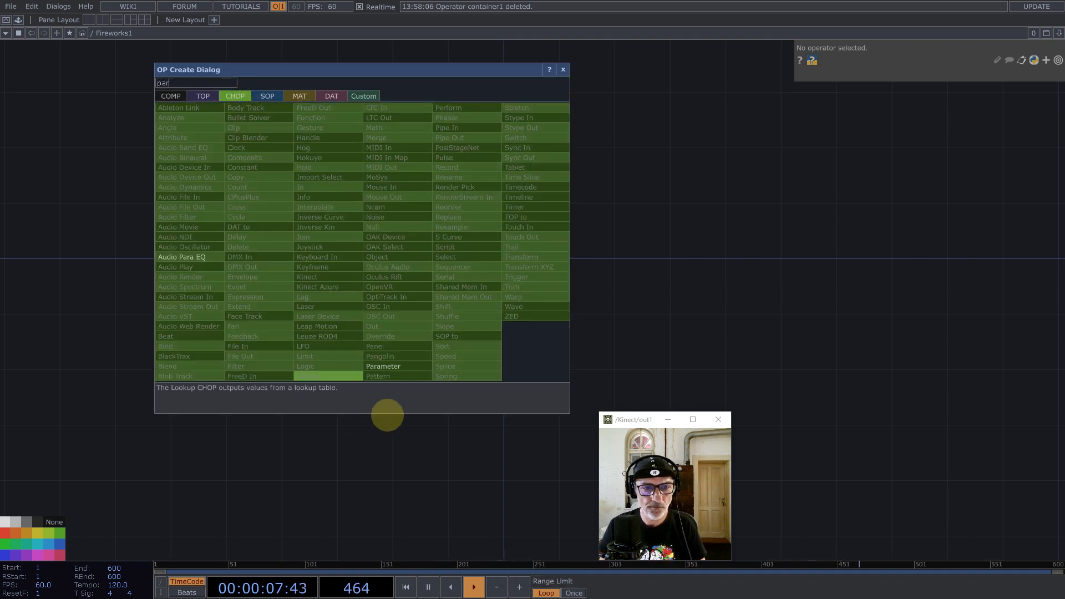
click(389, 366)
click(464, 232)
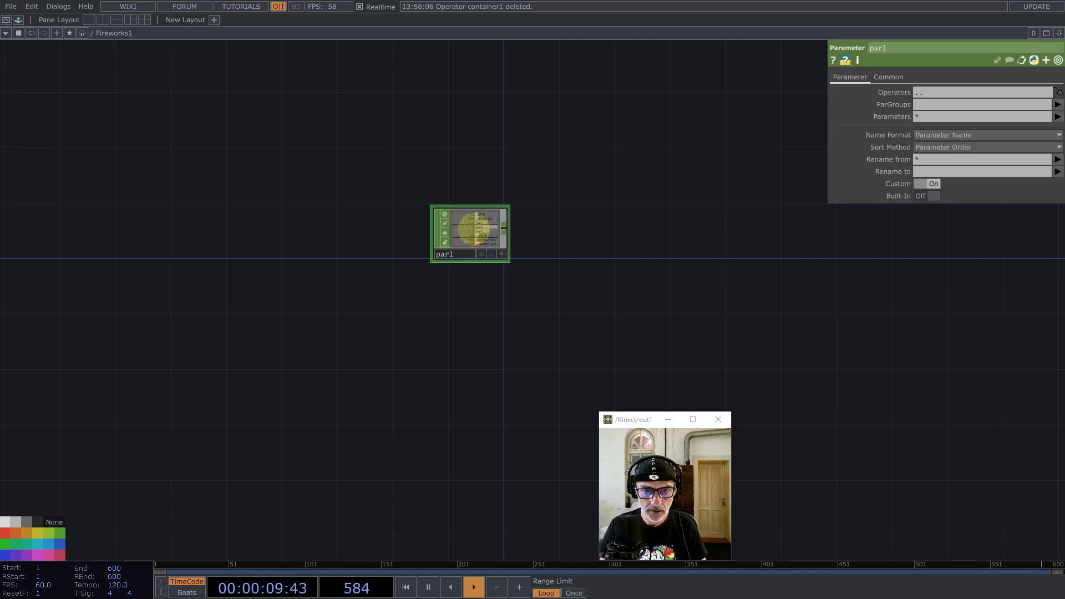
scroll(468, 230, up, 5)
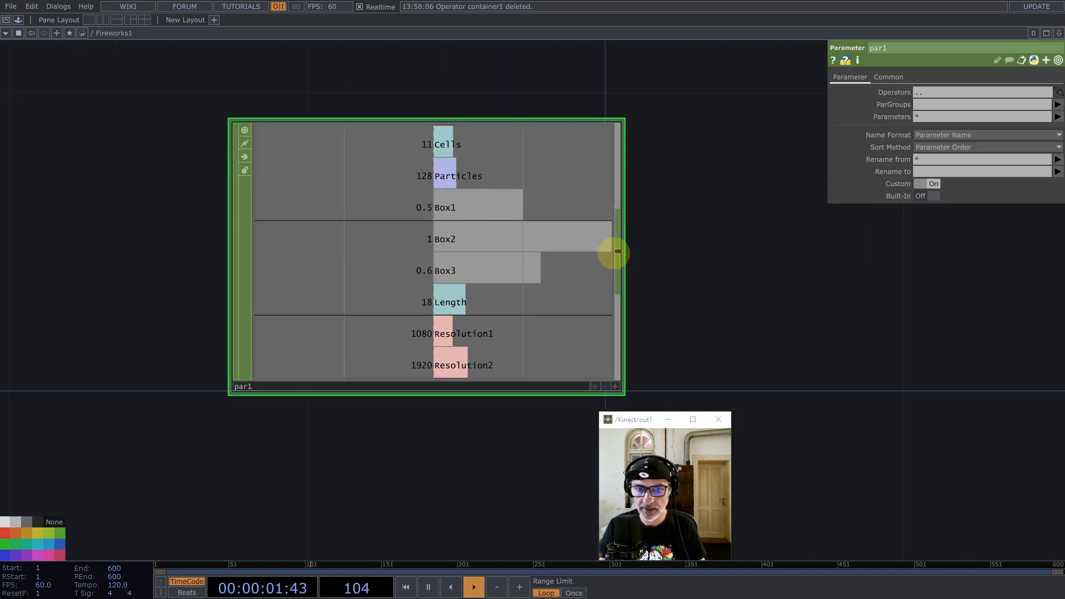
Step: Add Null CHOP null1 after par1 and insert another Null onto their wire
middle_click(621, 249)
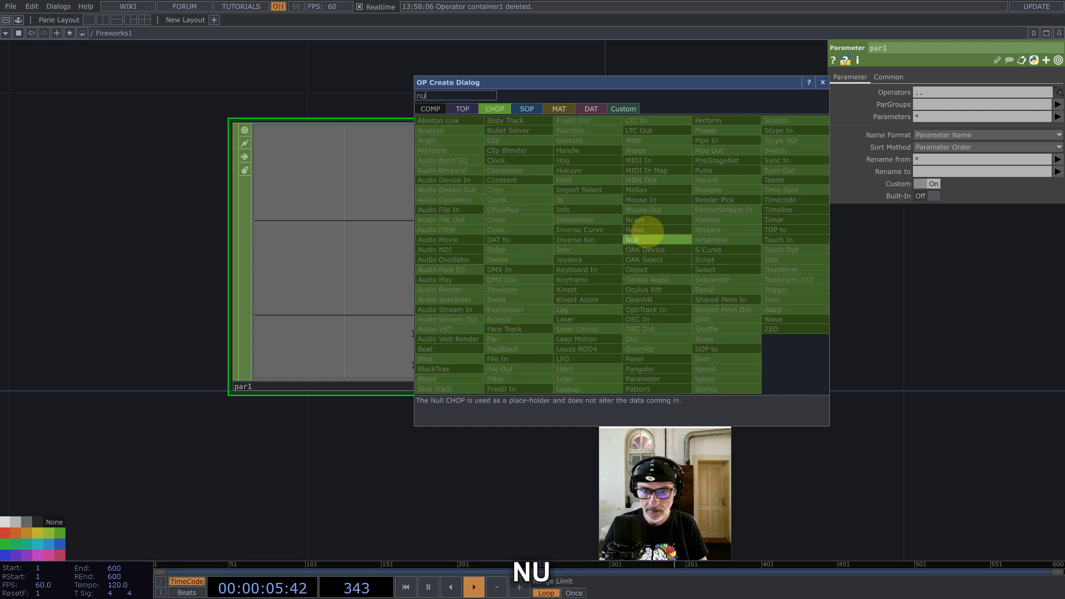
click(645, 239)
scroll(232, 227, down, 5)
click(554, 233)
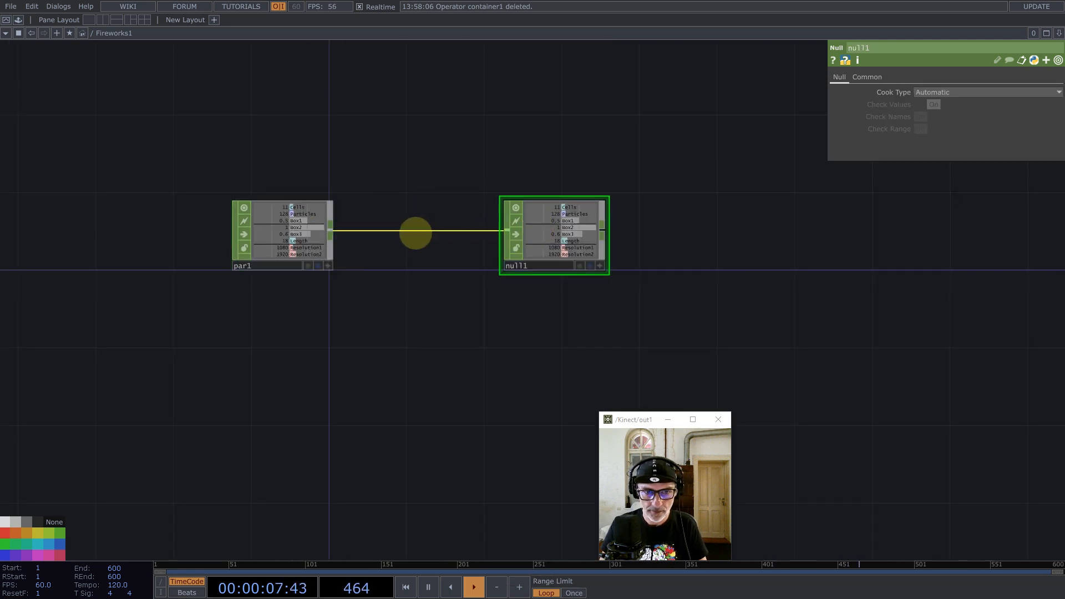
right_click(417, 230)
click(431, 221)
text(nu)
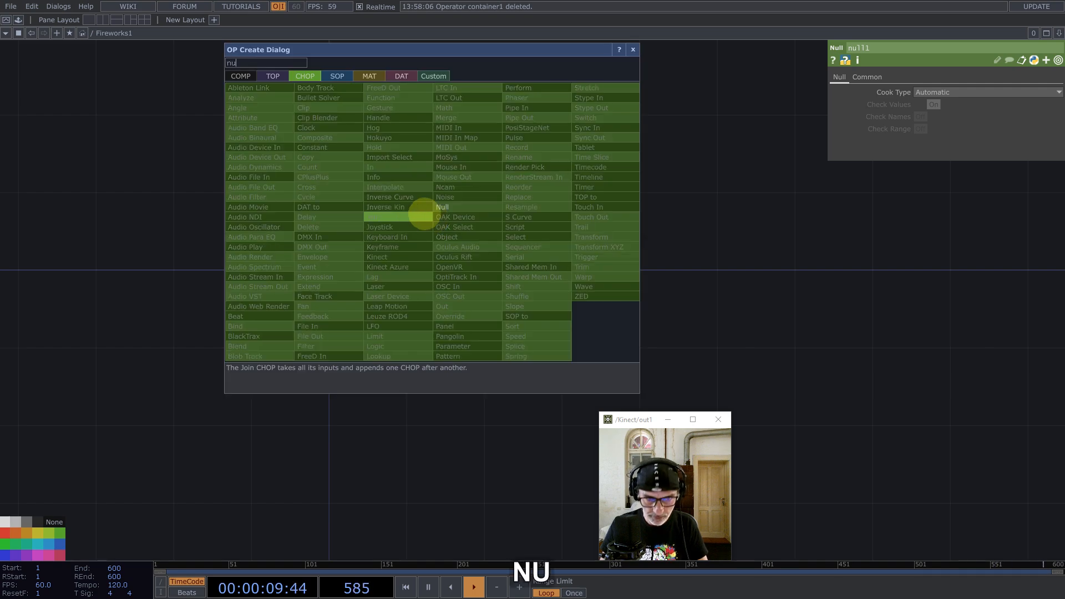
key(Return)
Step: Collapse the inserted Null into a component named Data and delete null1
click(425, 228)
right_click(425, 139)
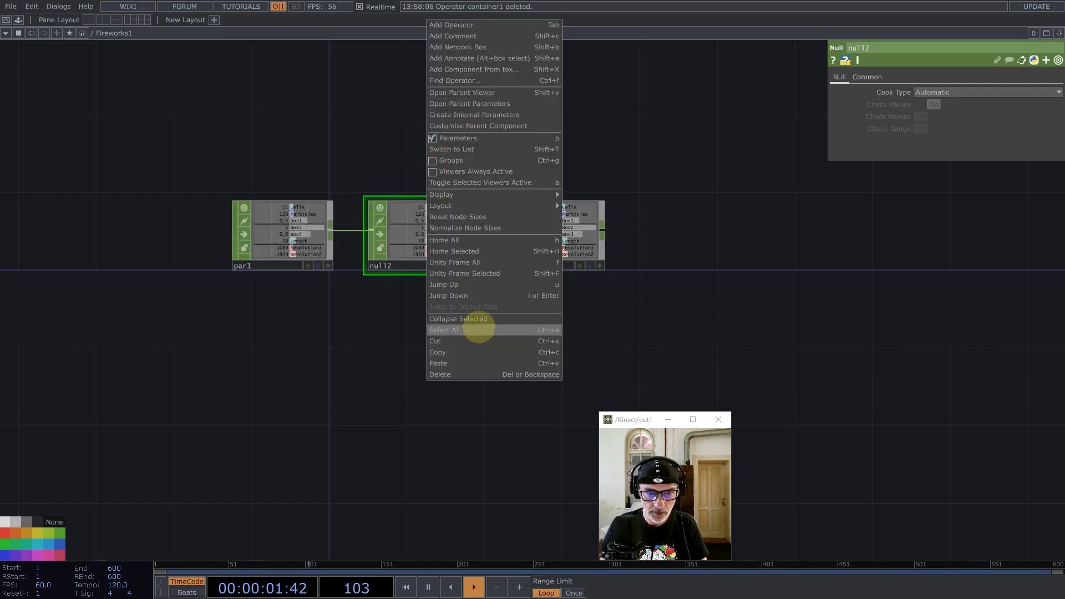
click(500, 316)
click(567, 234)
key(BackSpace)
click(401, 256)
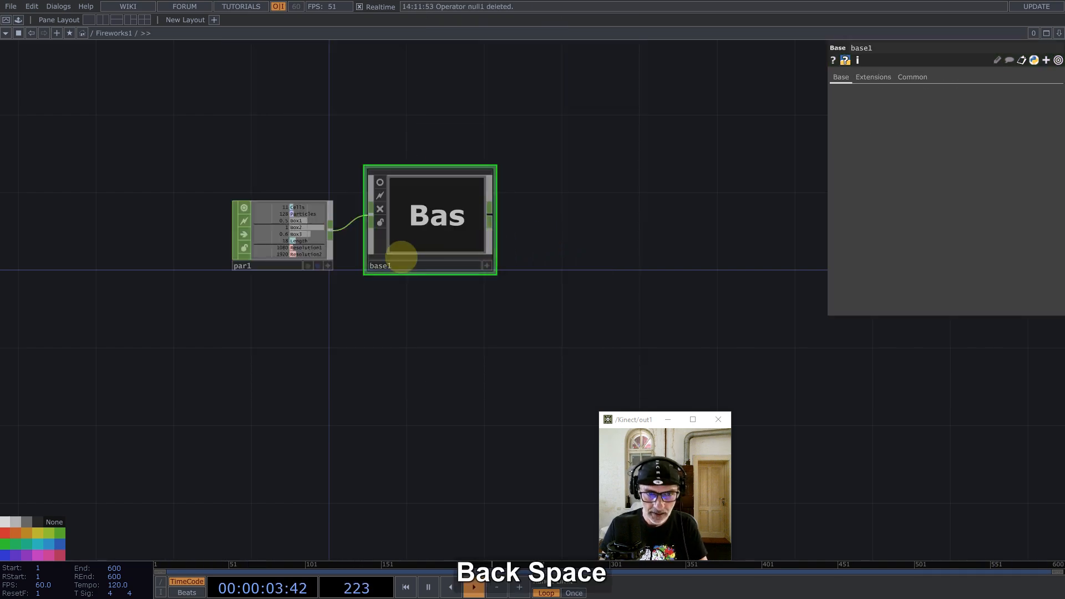
click(401, 265)
text(Data)
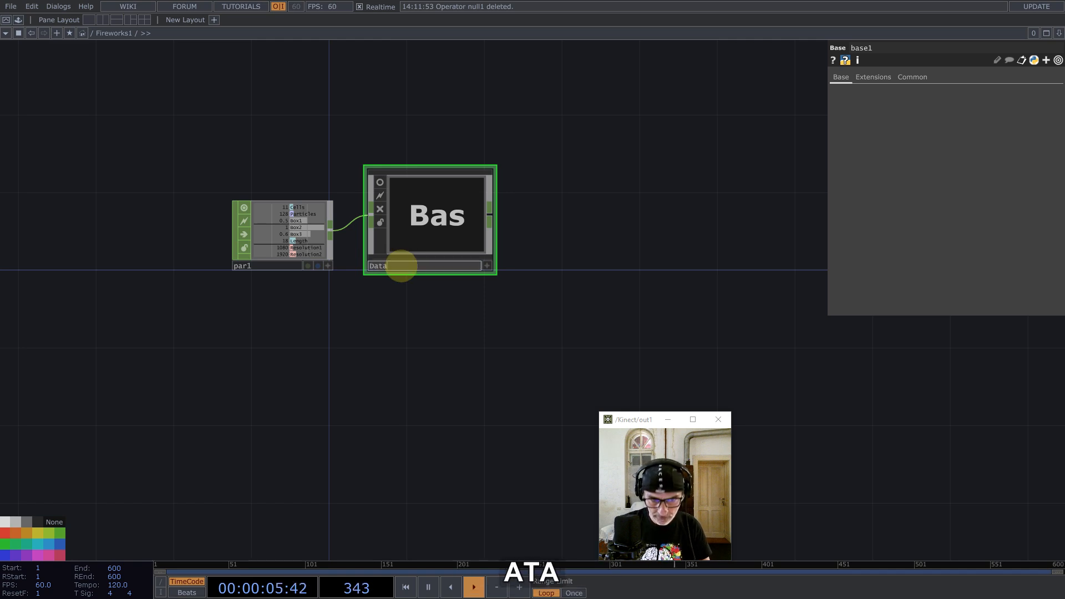
key(Return)
drag(419, 236, 424, 259)
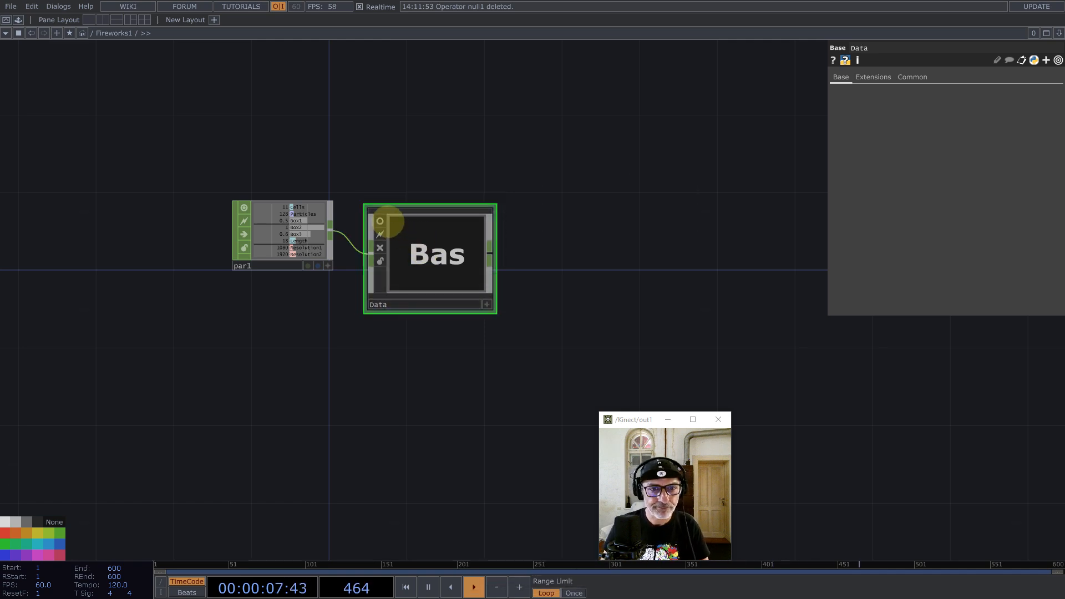
click(381, 221)
Step: Inside Data, delete null2 and add Select CHOP select1 picking Cells, renamed CellsMap
key(i)
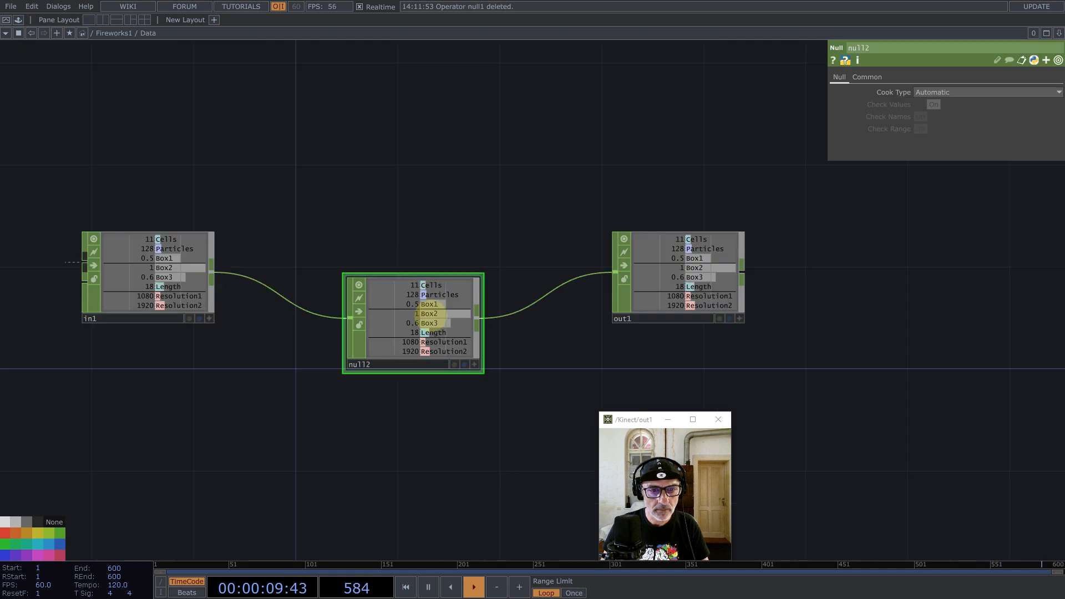
key(BackSpace)
middle_click(213, 267)
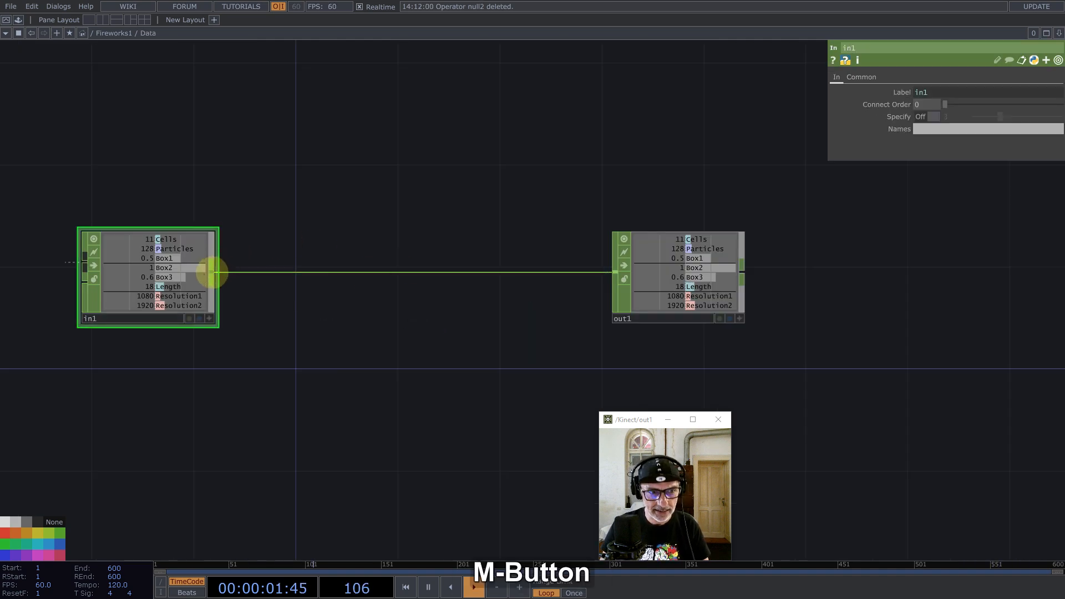
click(321, 288)
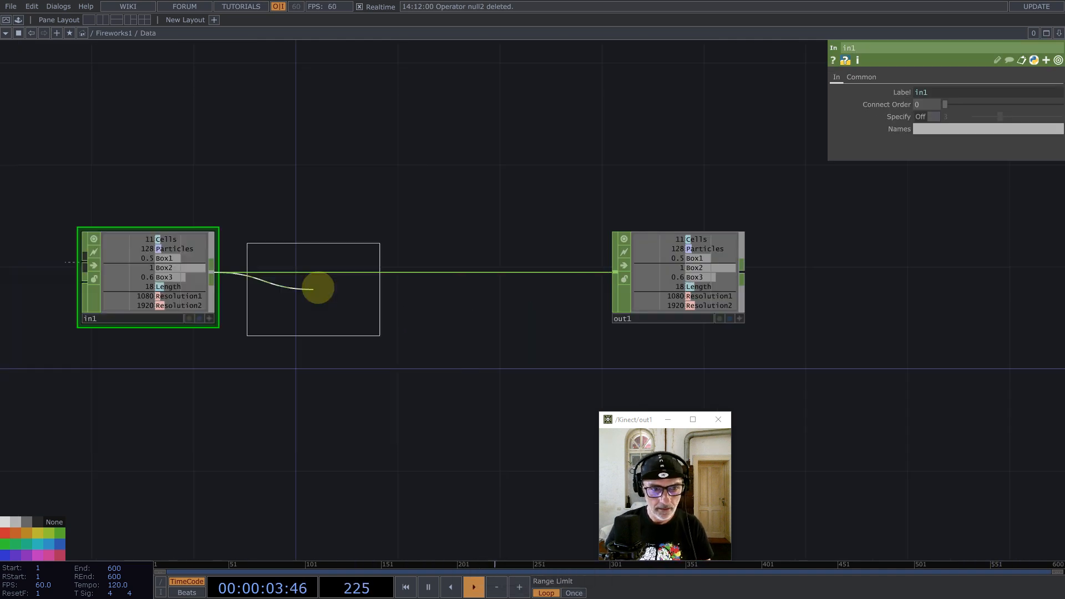
click(388, 170)
click(1058, 105)
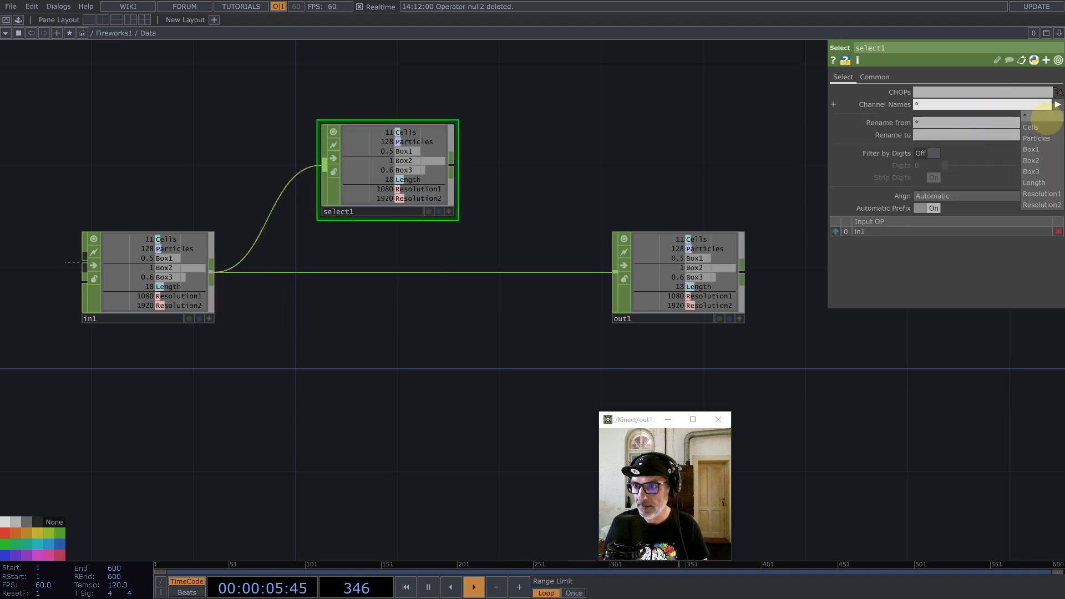
click(1027, 127)
click(946, 135)
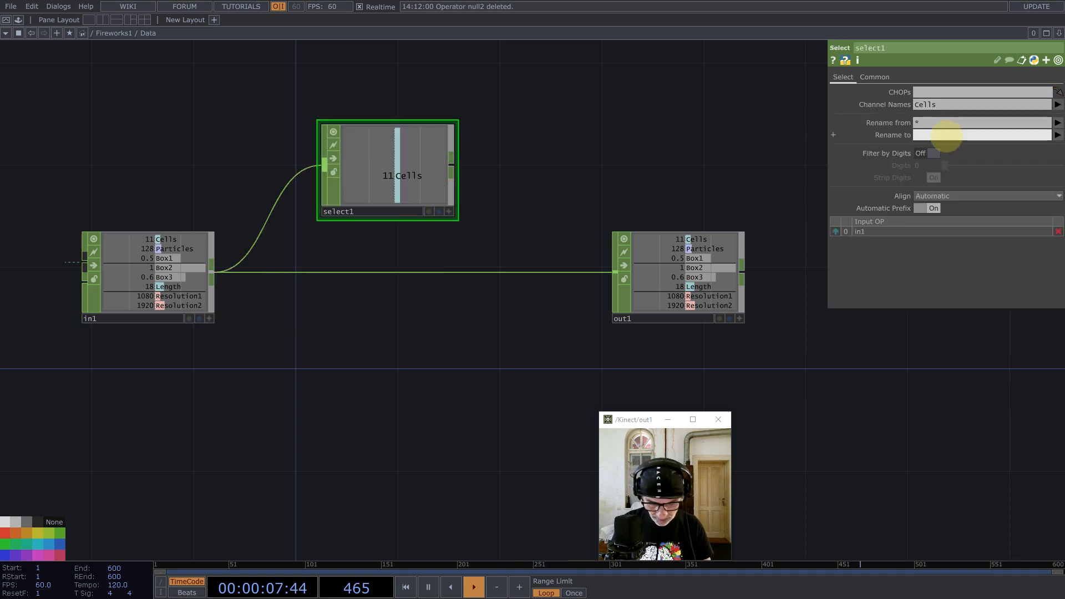
text(CellsMap)
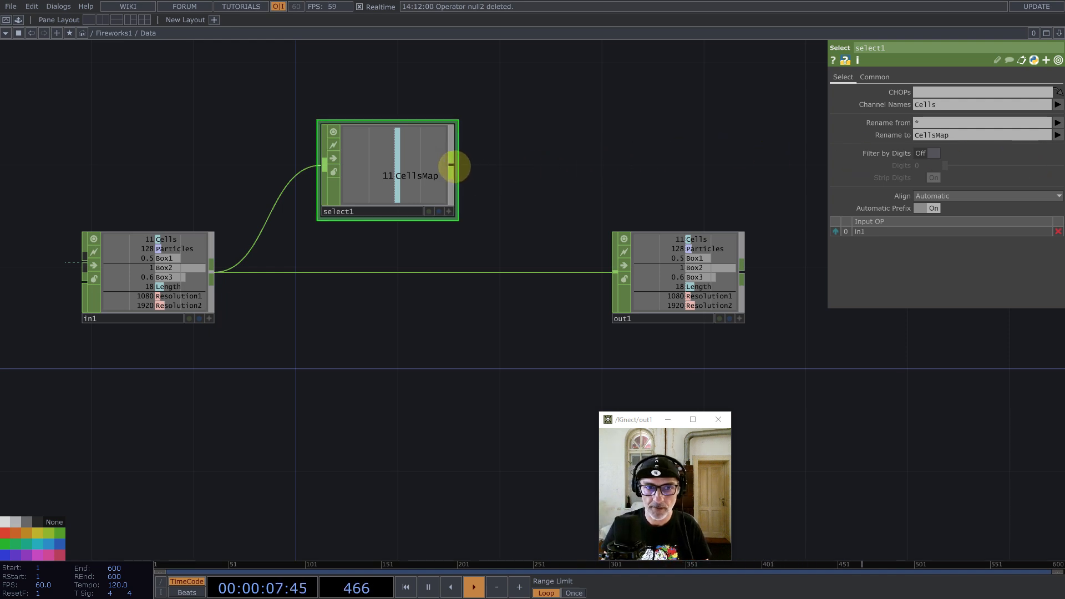
middle_click(452, 165)
Step: Add math1 after select1 with Channel Pre OP Root and Integer Ceiling
text(math)
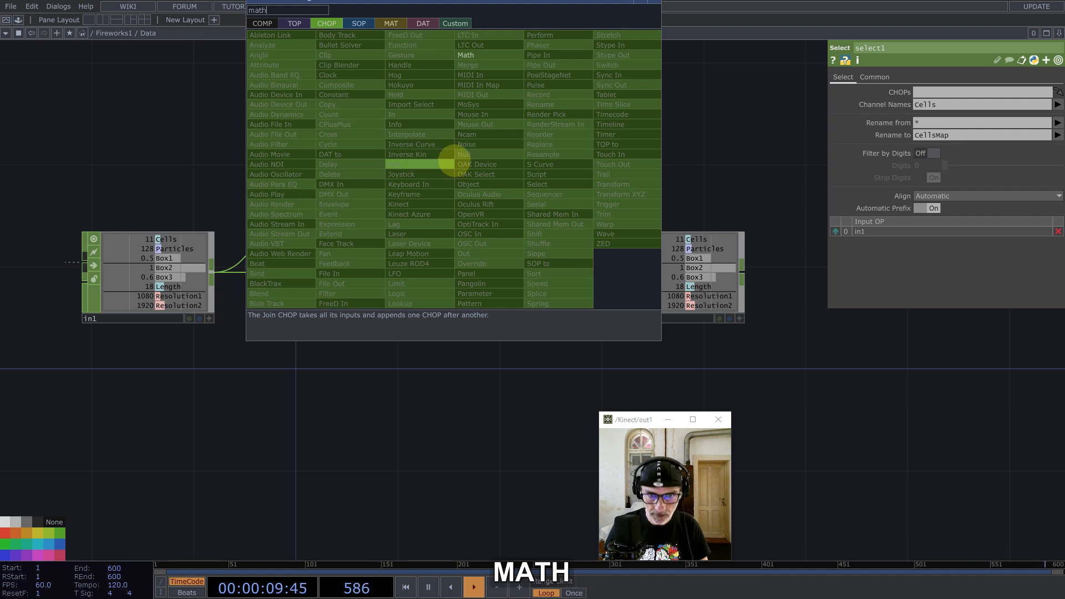
click(467, 55)
click(541, 165)
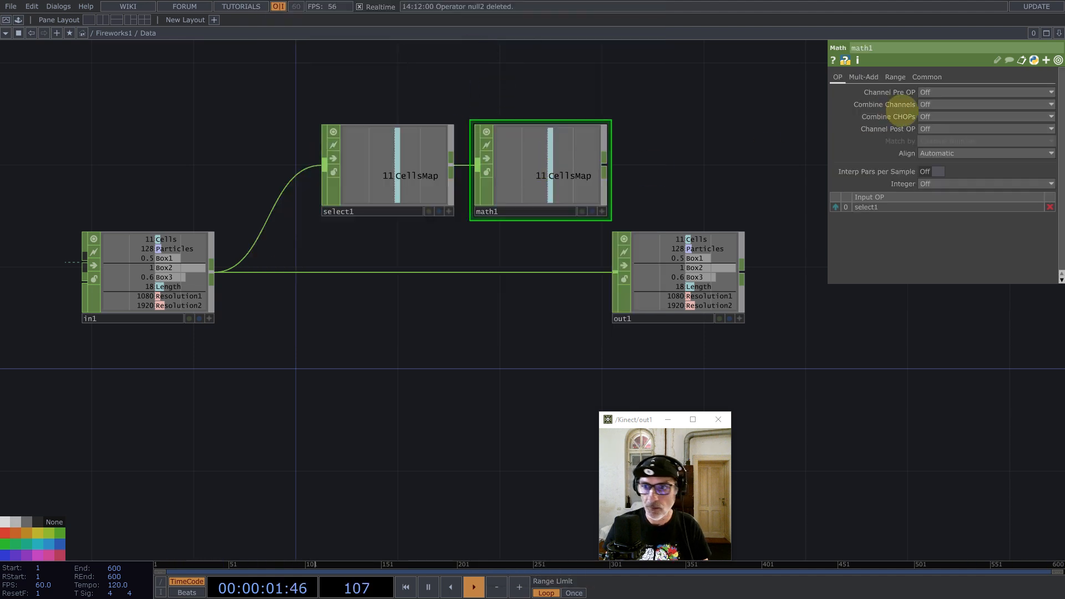
click(932, 92)
click(928, 139)
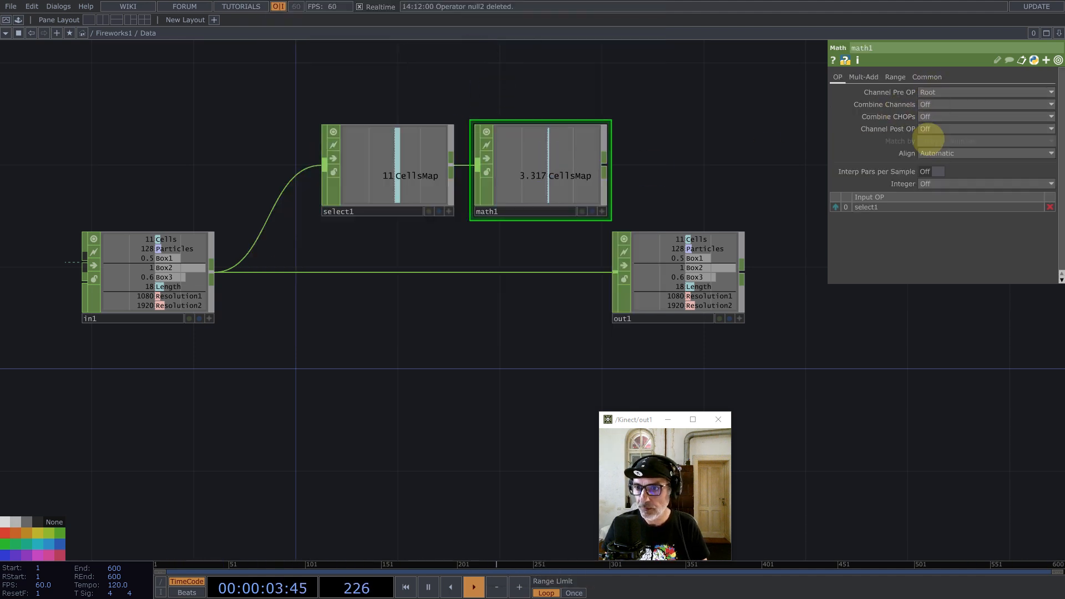
click(926, 184)
click(931, 206)
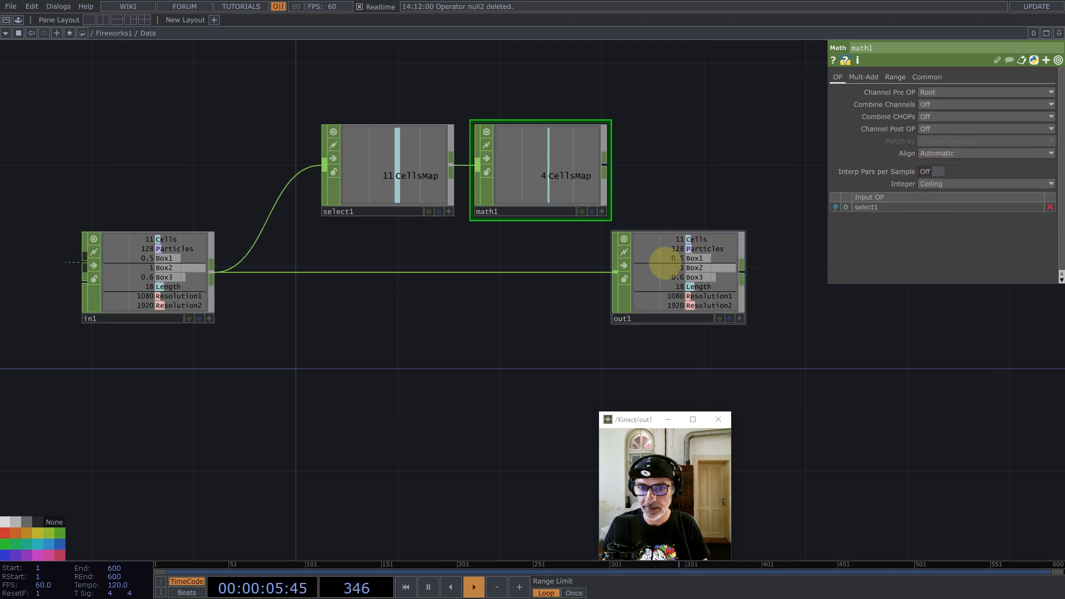
Step: Insert a Merge CHOP, merge1, on the in1→out1 wire and connect math1 into it
drag(663, 261, 911, 309)
right_click(673, 307)
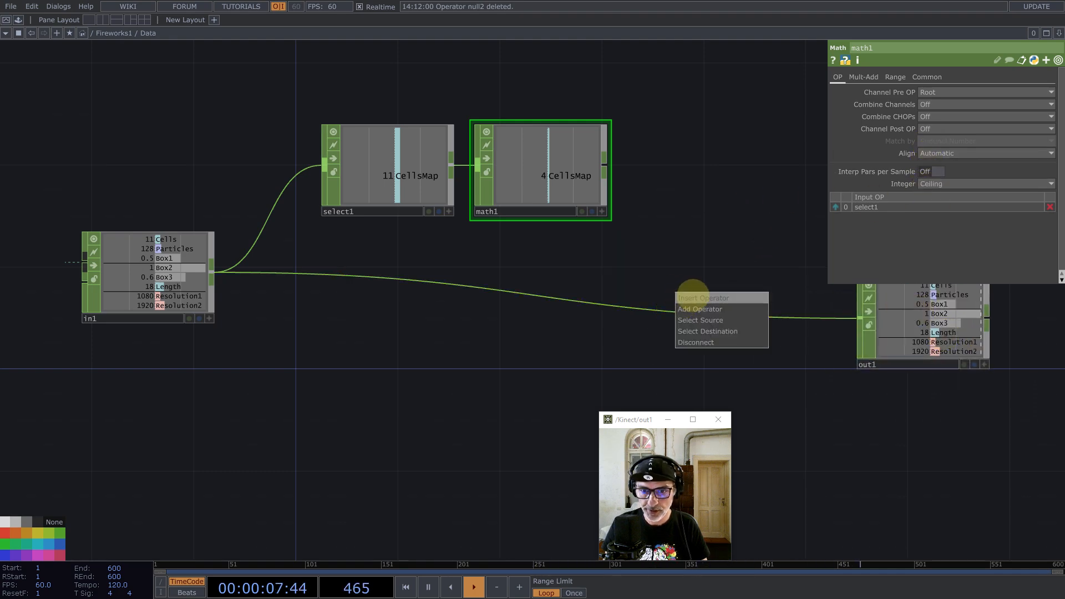
click(687, 296)
text(merge)
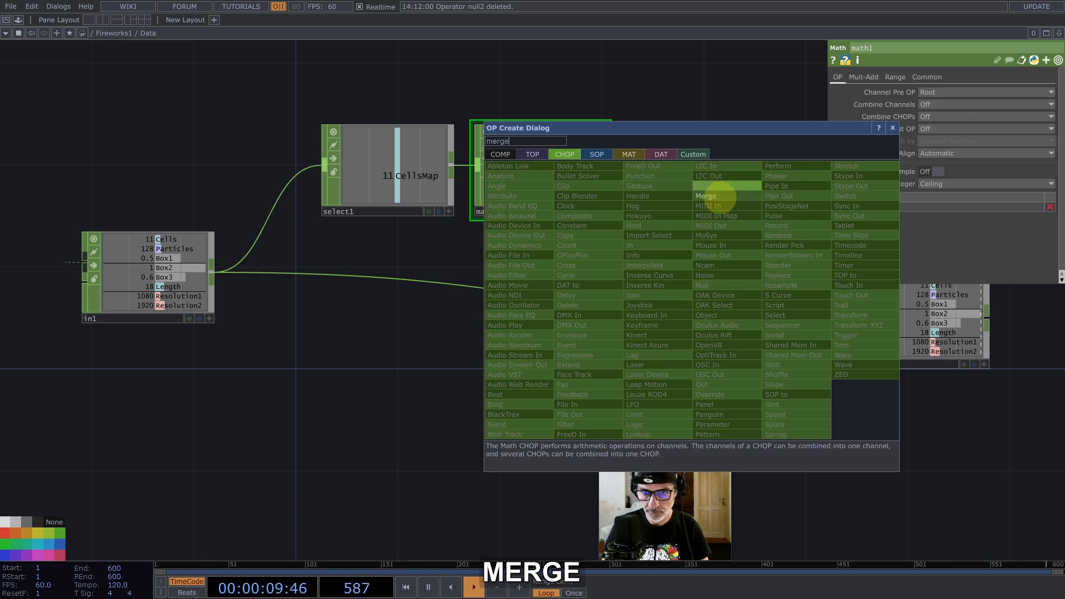
click(706, 196)
click(712, 247)
drag(606, 166, 708, 338)
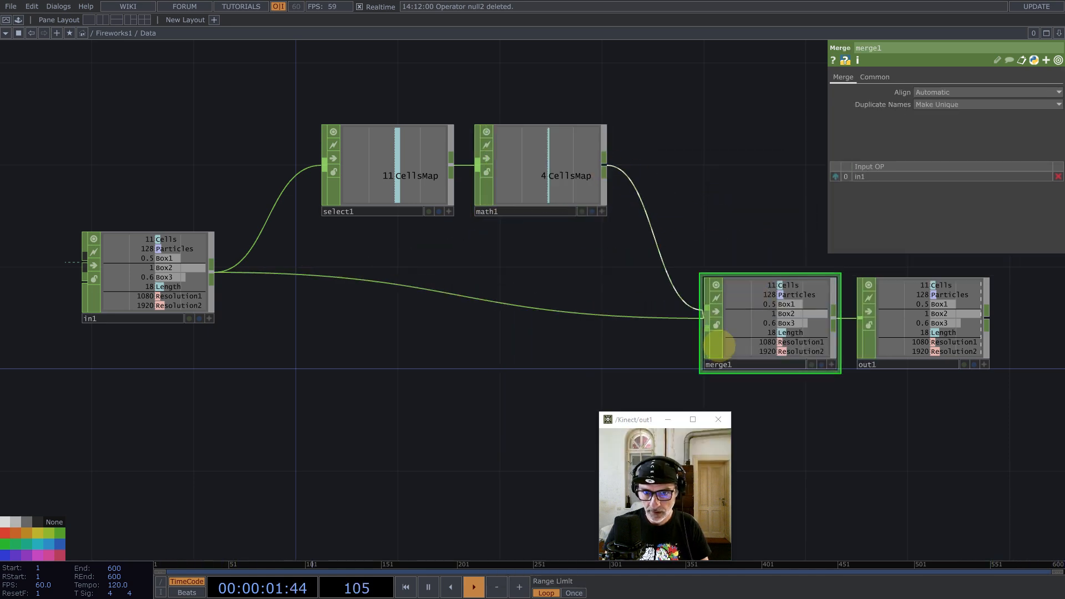
Step: Select both select1 and math1
scroll(560, 232, down, 1)
scroll(559, 232, down, 2)
drag(425, 134, 561, 226)
Step: Duplicate select1 and math1 below the originals as select2 and math2
key(ctrl+c)
key(ctrl+v)
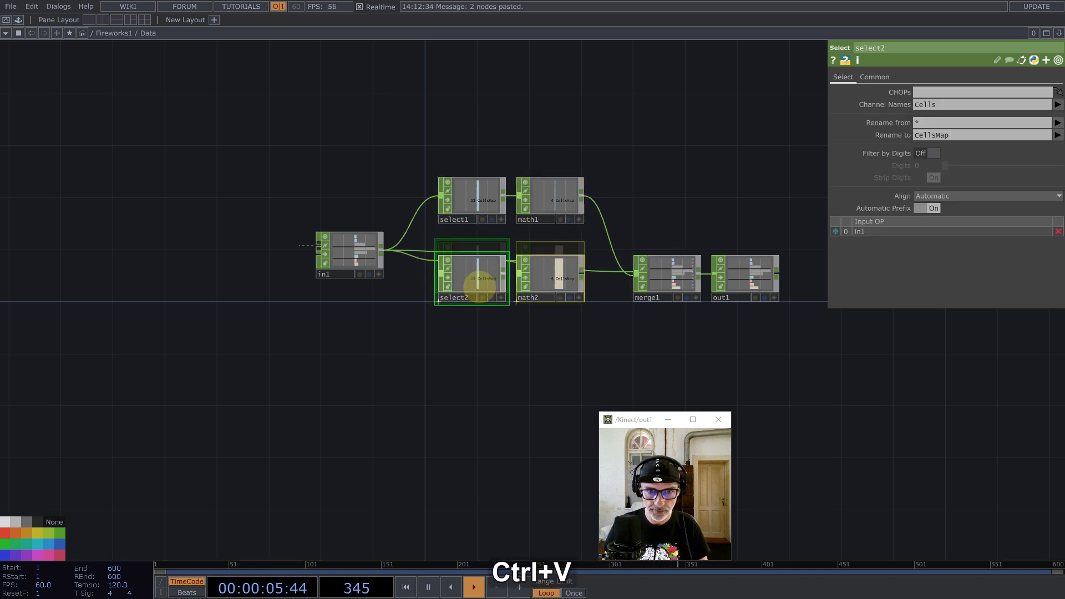
click(481, 292)
Step: Make select2 pick the Particles channel and rename it to ParticlesMap
click(951, 104)
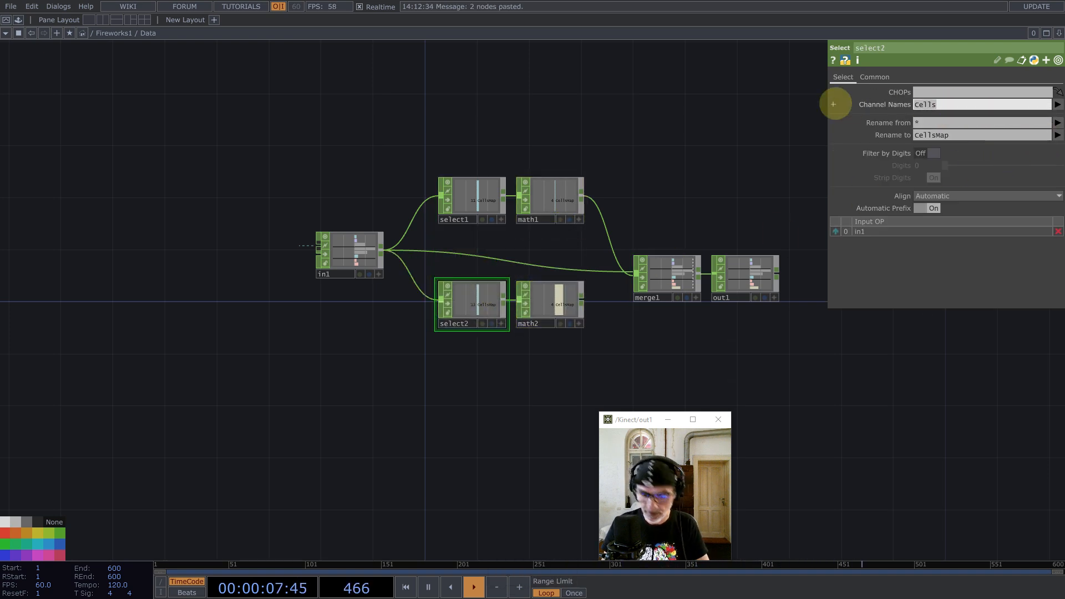
key(BackSpace)
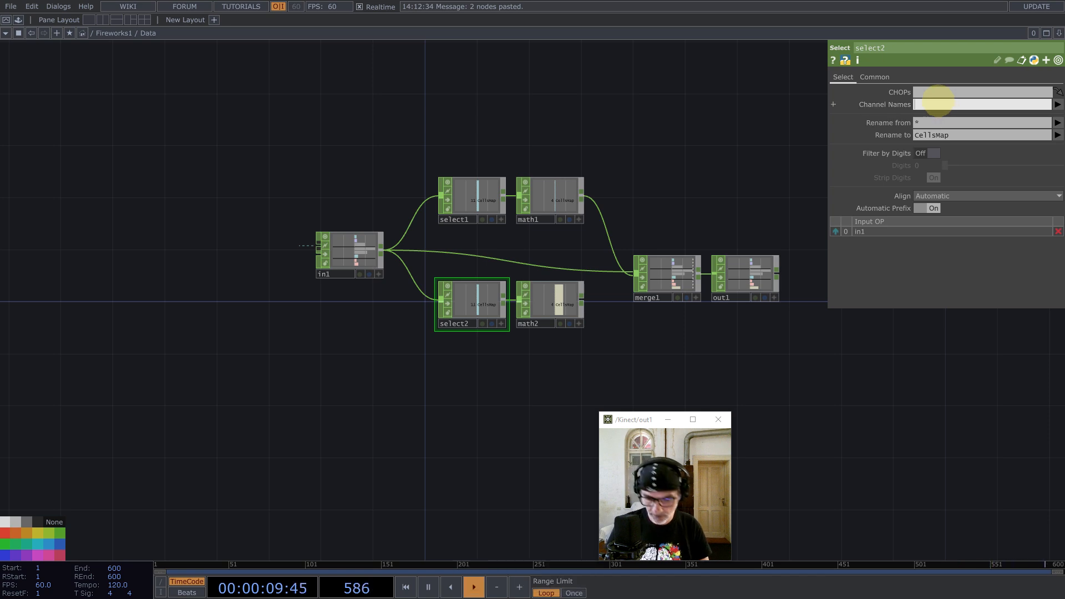
text(Particles)
key(Return)
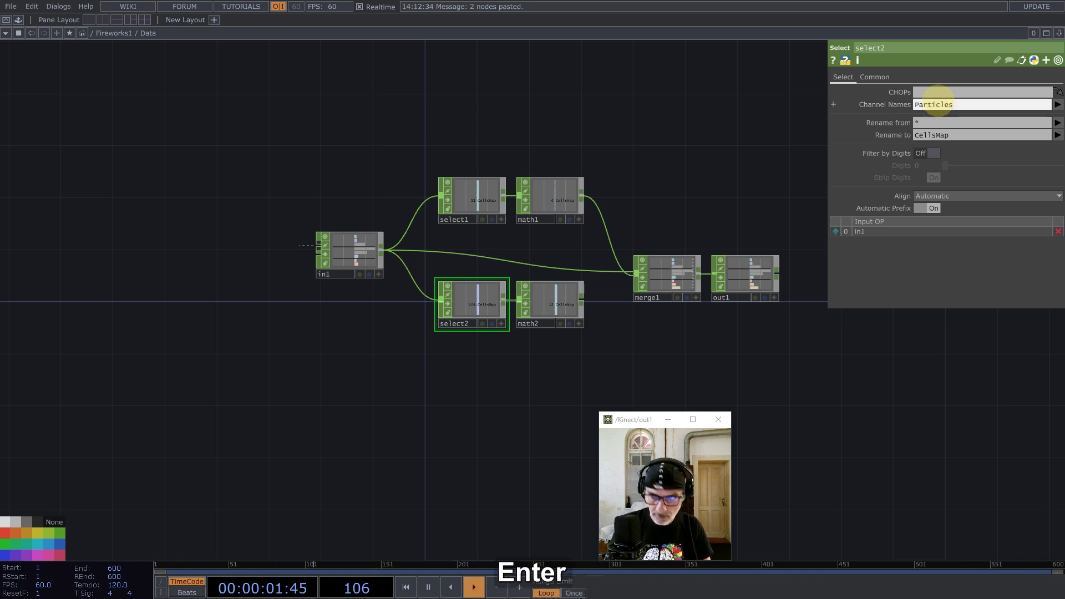
click(936, 135)
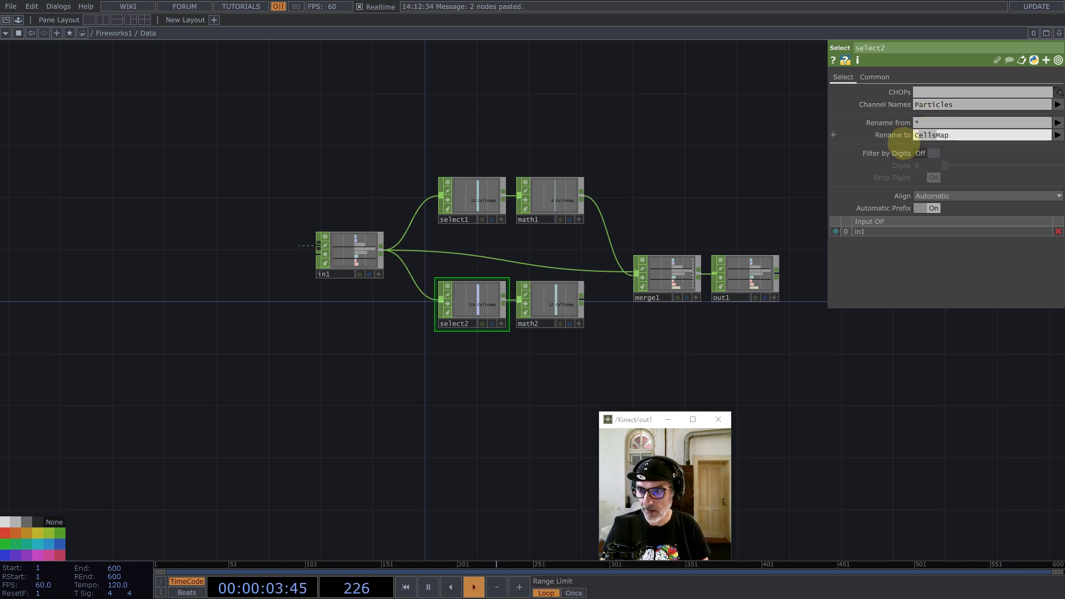
text(Particle)
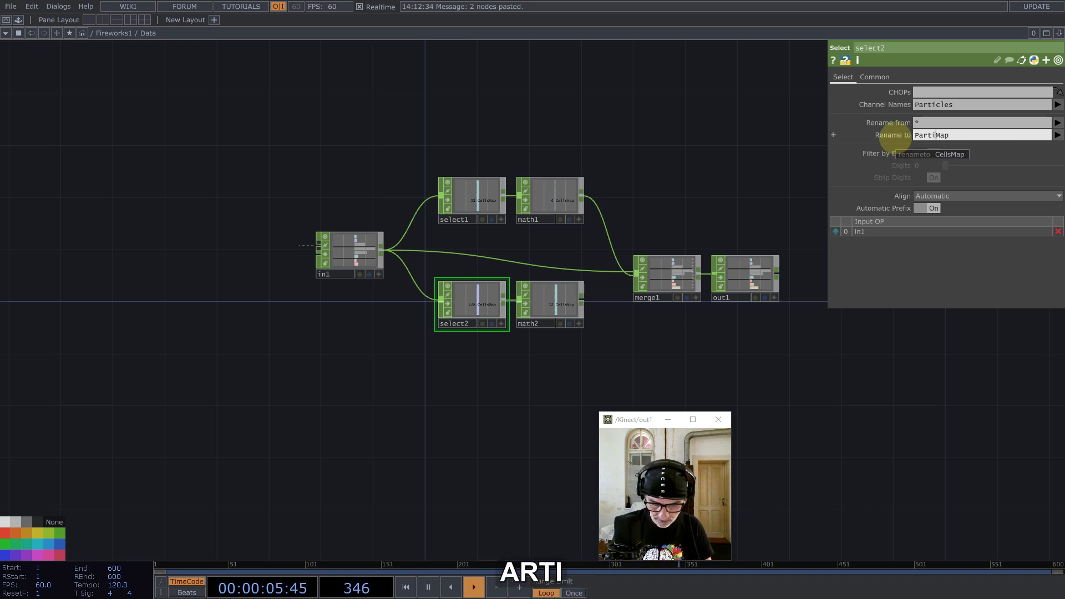
text(s)
key(Return)
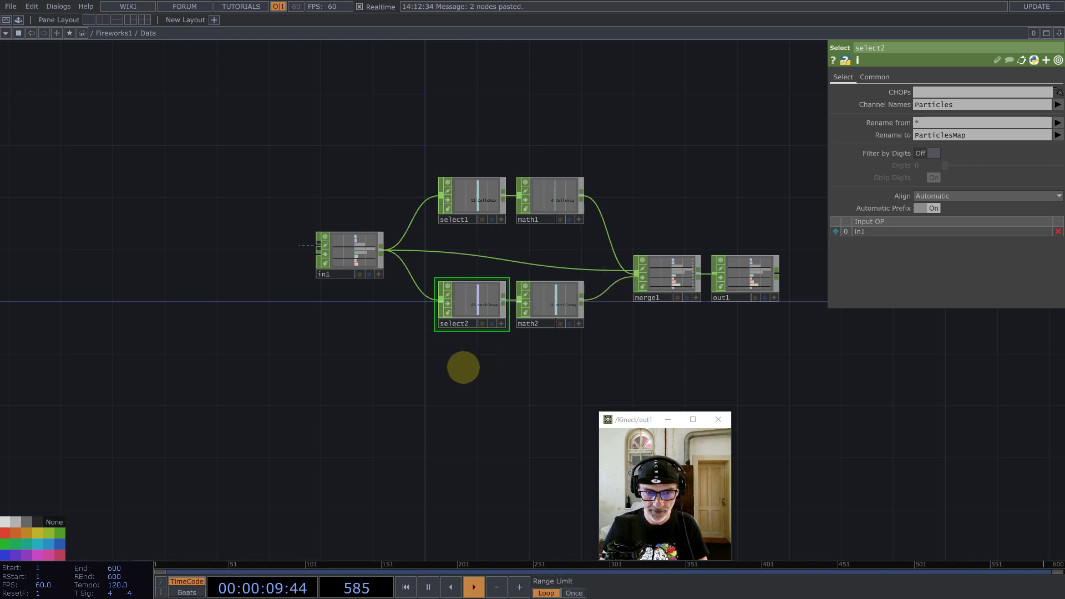
key(Tab)
Step: Add a Keyboard In CHOP, keyboardin1, below select2
text(l)
key(BackSpace)
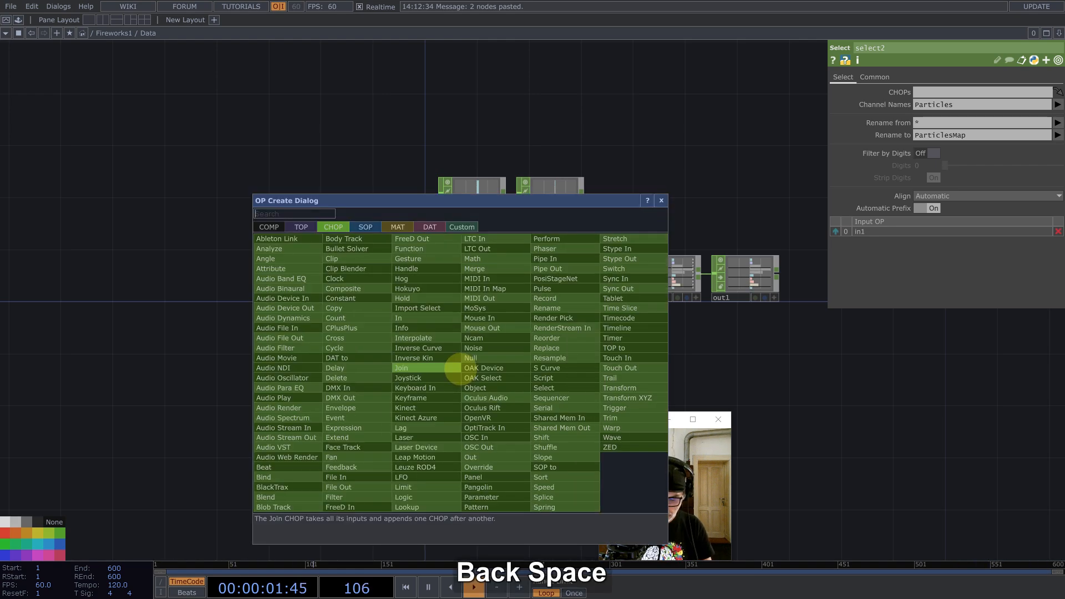
text(k)
click(415, 388)
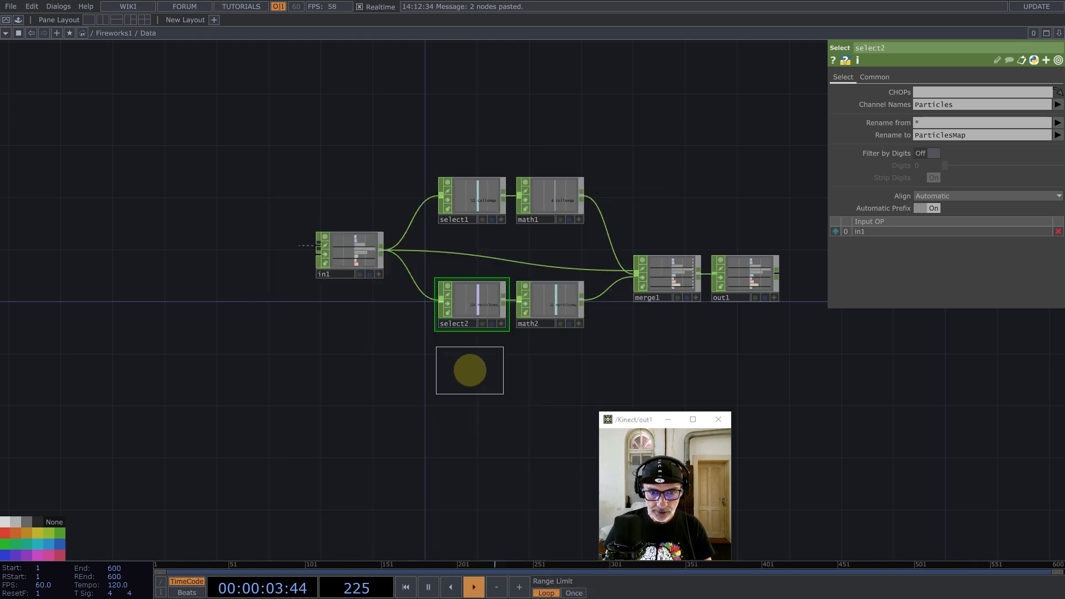
click(469, 367)
Step: Add rename1 after keyboardin1 renaming k1 to pulse, wire it into merge1, and move out1
middle_click(503, 365)
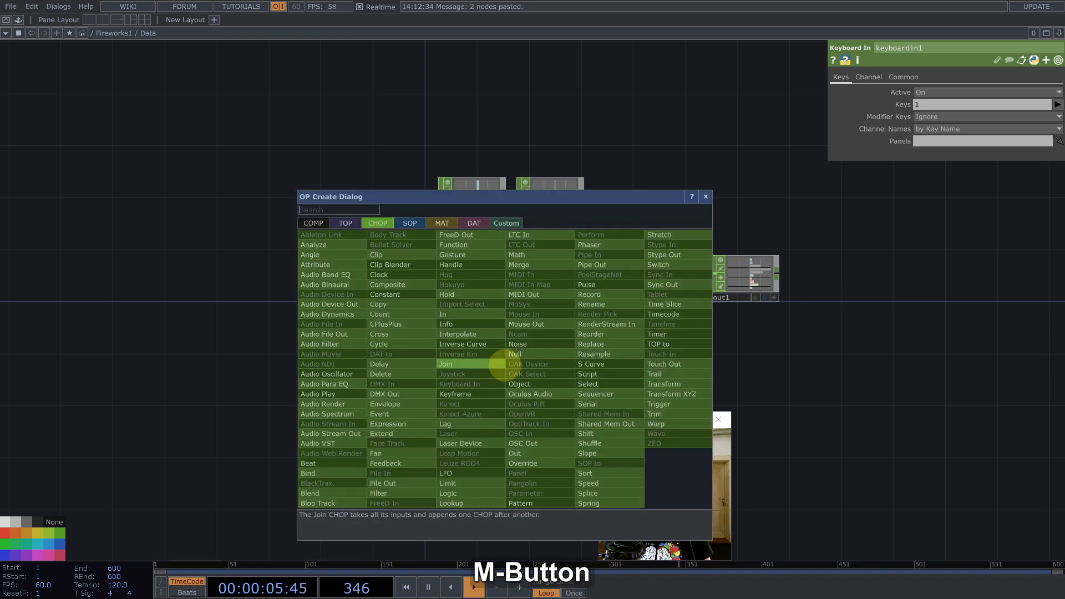
text(ren)
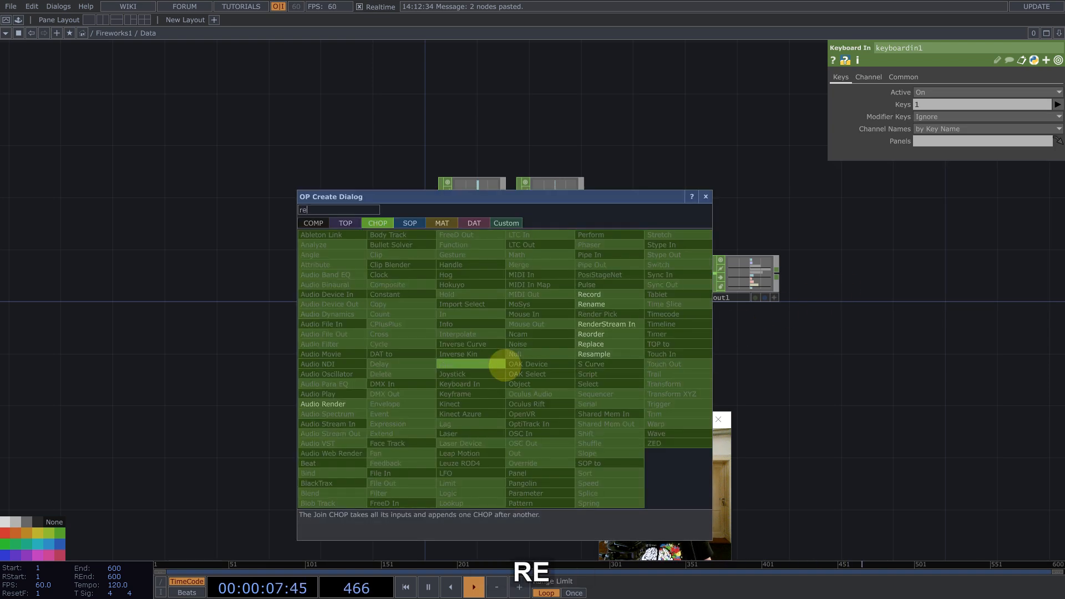
click(585, 304)
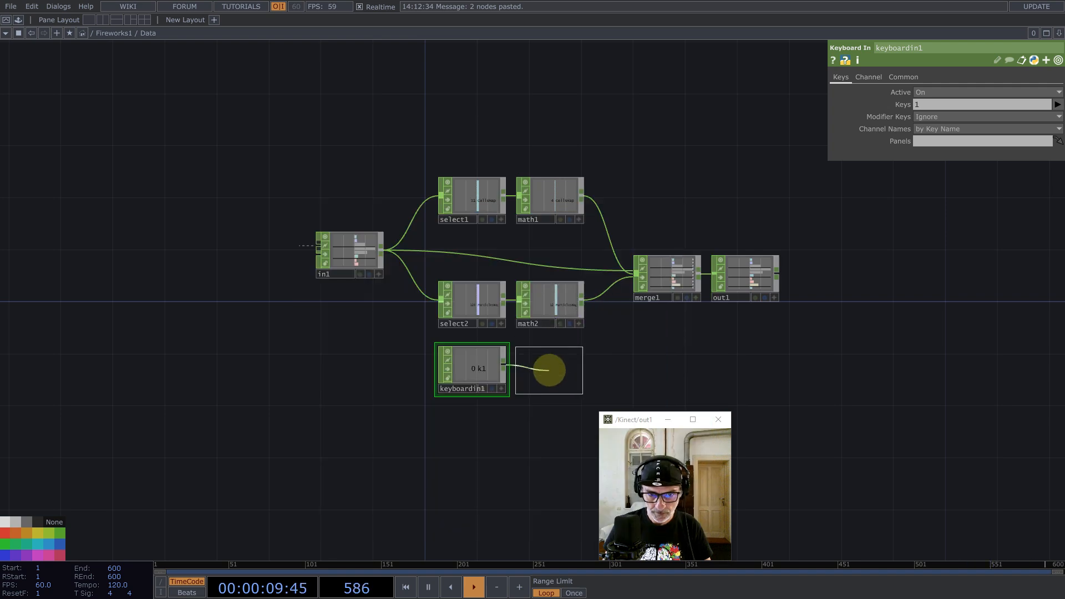
click(543, 375)
click(928, 104)
text(p)
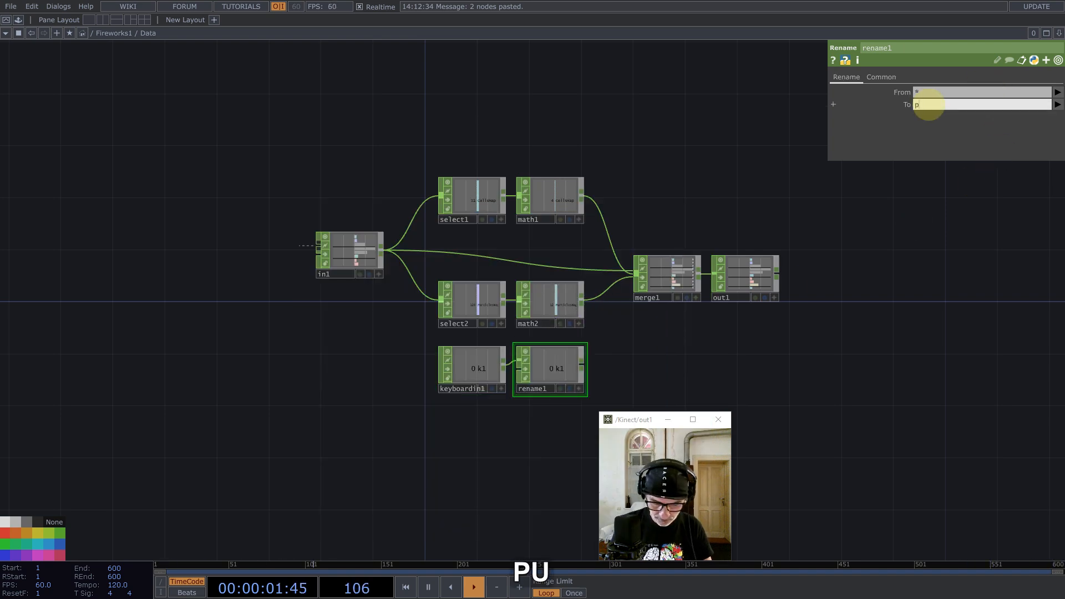
text(ulse)
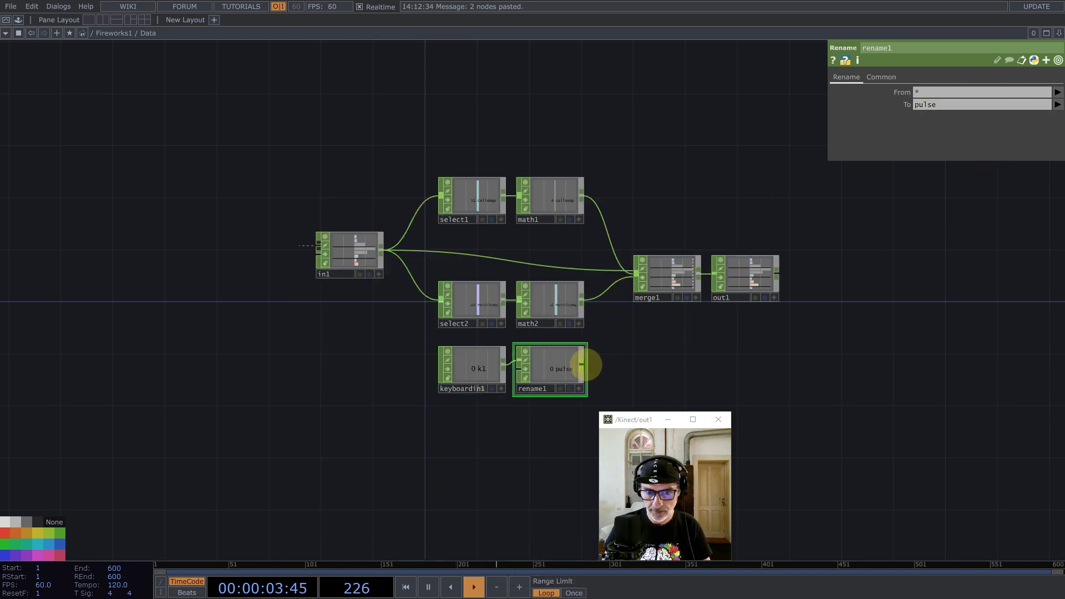
drag(586, 365, 638, 276)
drag(770, 281, 835, 251)
Step: Return to the Fireworks1 network, nudge the Data component up-right, and pan the view
key(u)
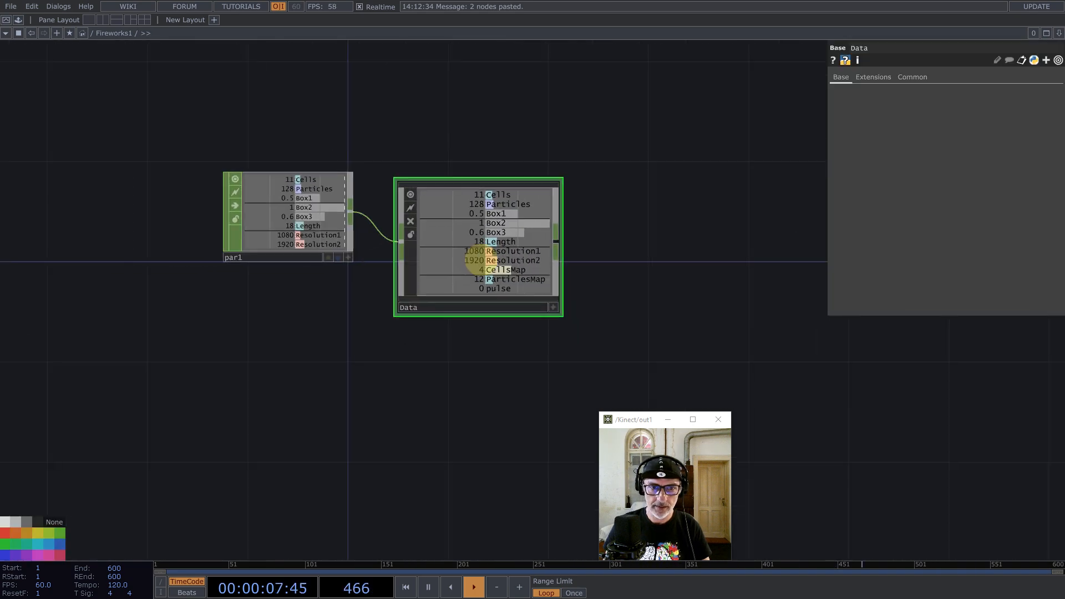
drag(476, 263, 501, 238)
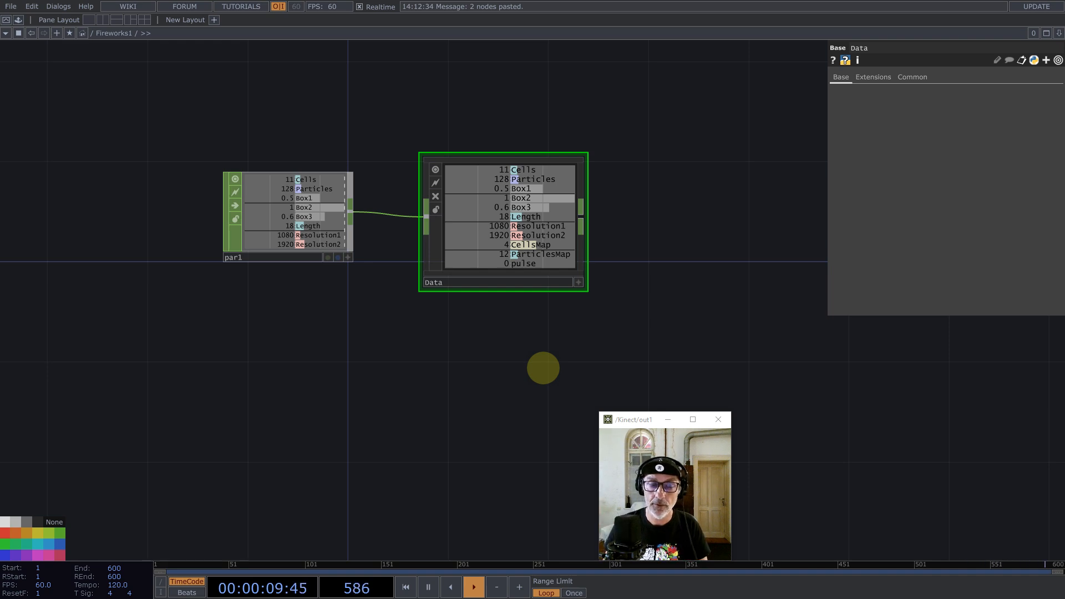
drag(511, 404, 514, 319)
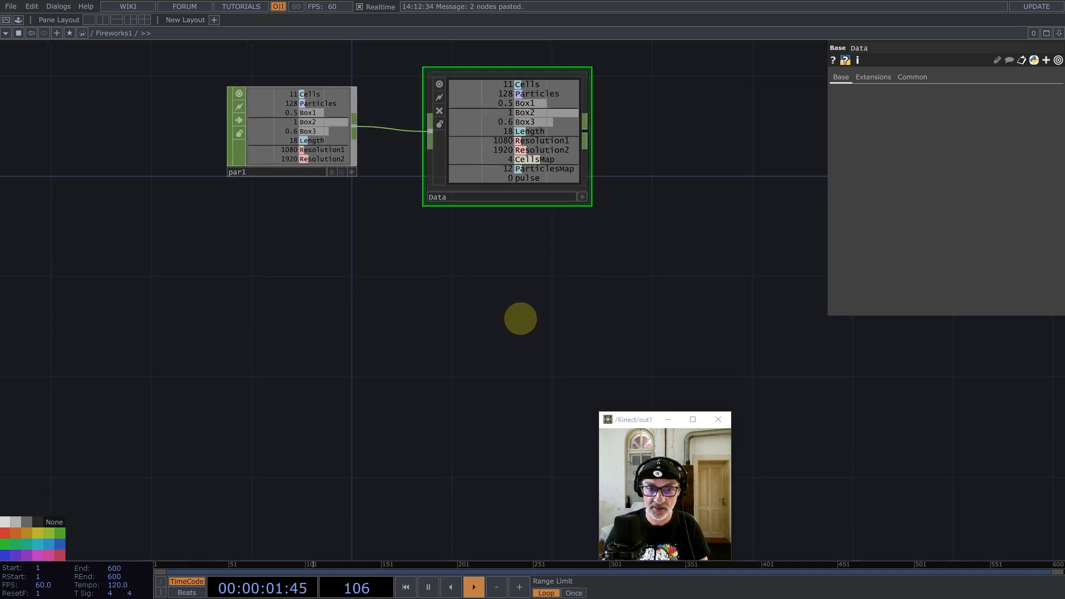
Step: Open the Data component's channels in a floating viewer placed to the right
right_click(548, 107)
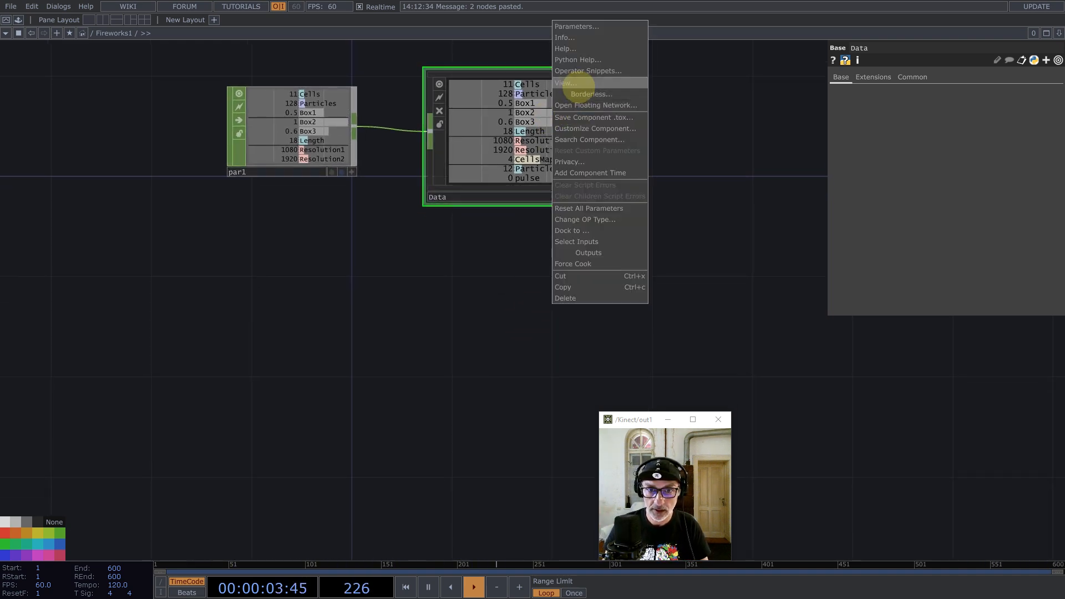
click(576, 82)
drag(569, 2, 828, 122)
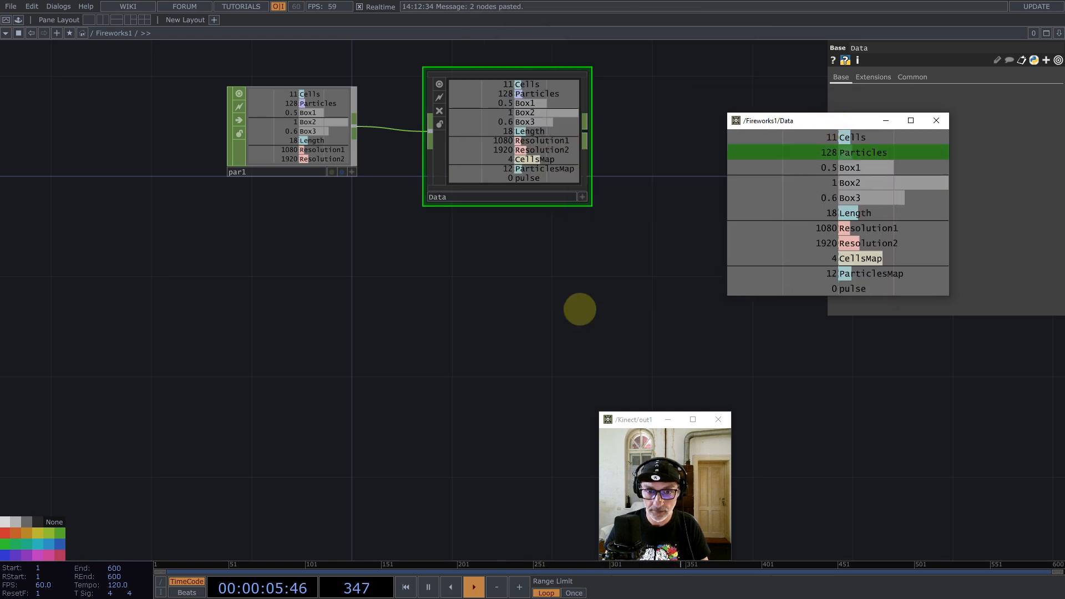
Step: Create a Base COMP, base1, in Fireworks1 and go inside it
double_click(527, 380)
text(base)
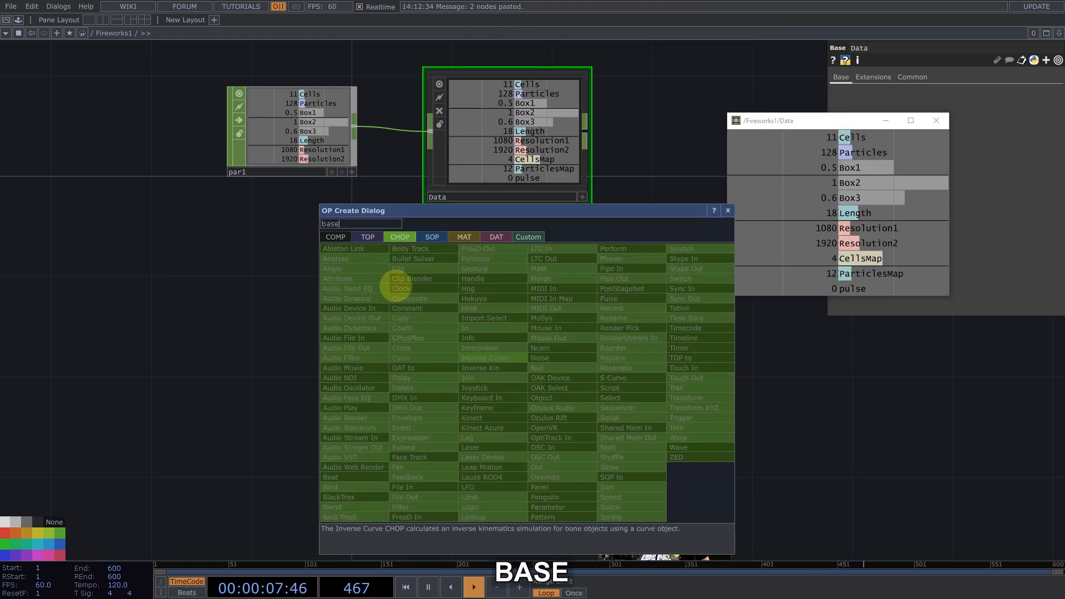
click(336, 237)
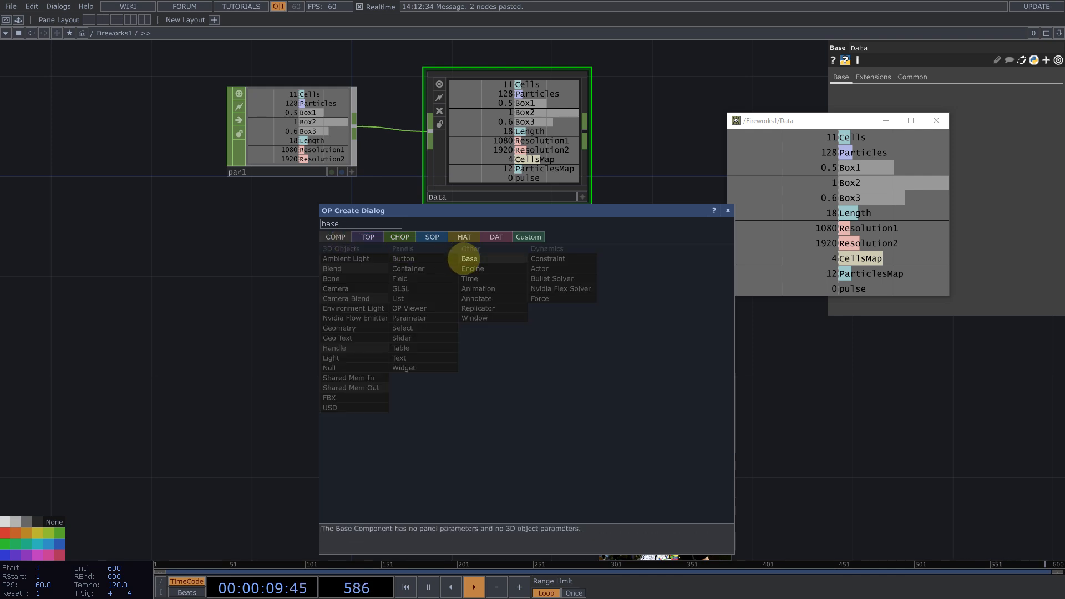
click(466, 255)
click(491, 364)
key(i)
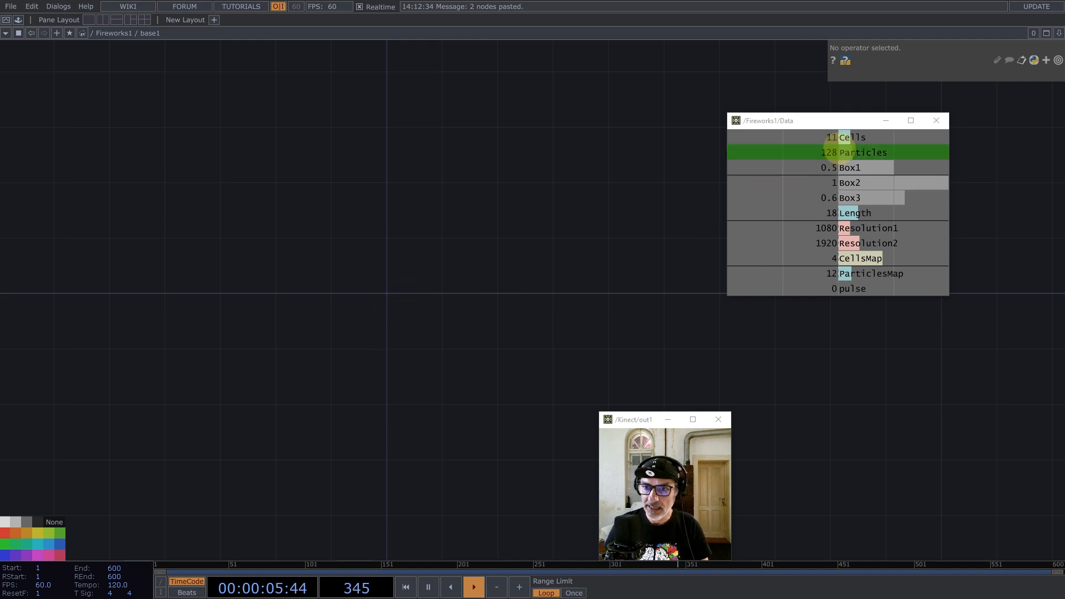
Step: Add a Ramp TOP, ramp1, inside base1
key(Tab)
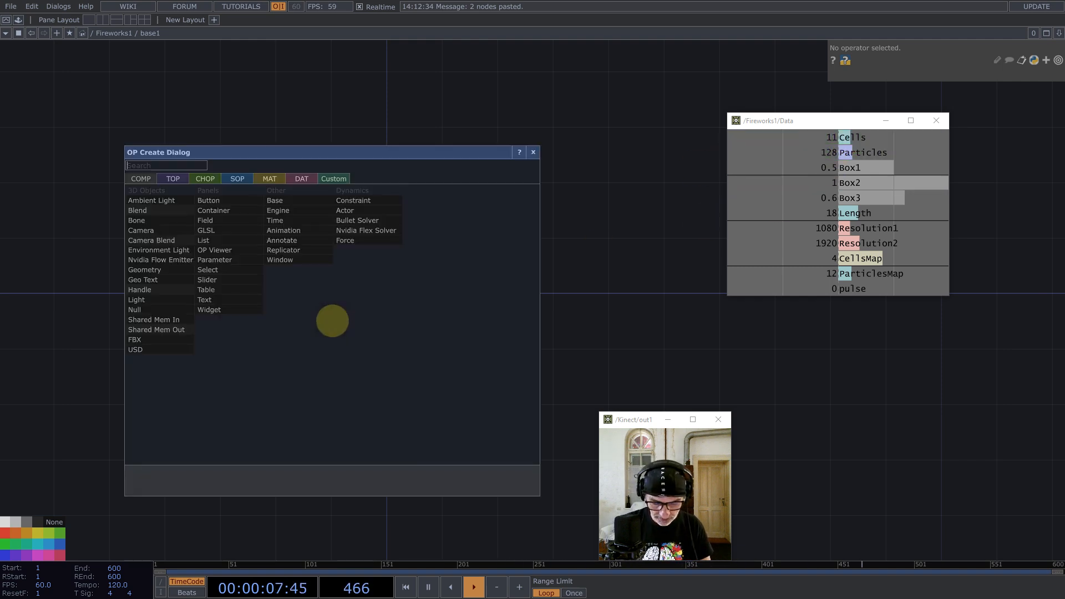
text(r)
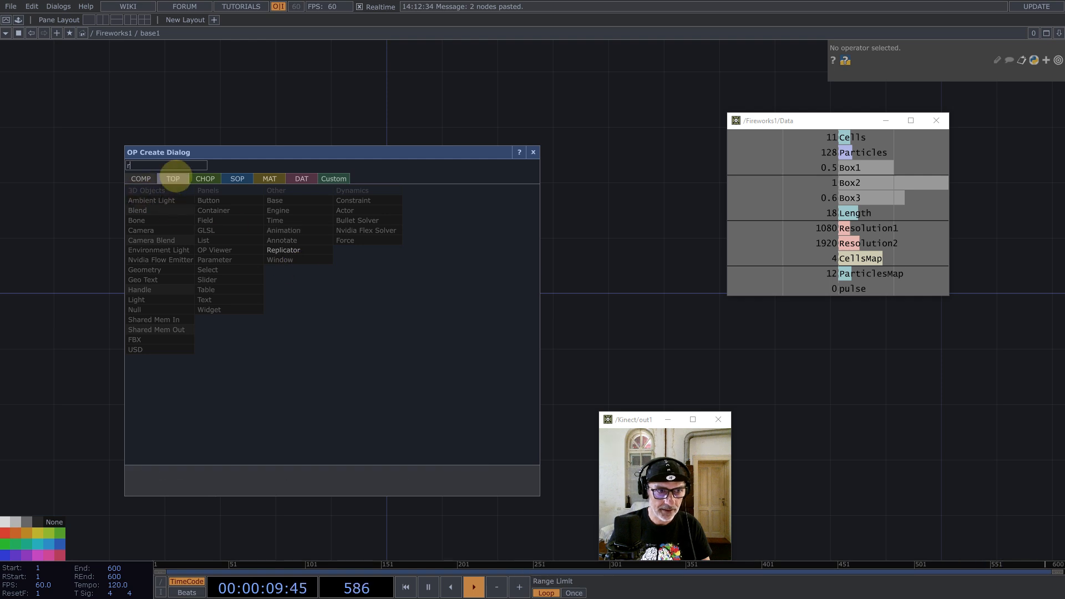
click(173, 178)
click(352, 259)
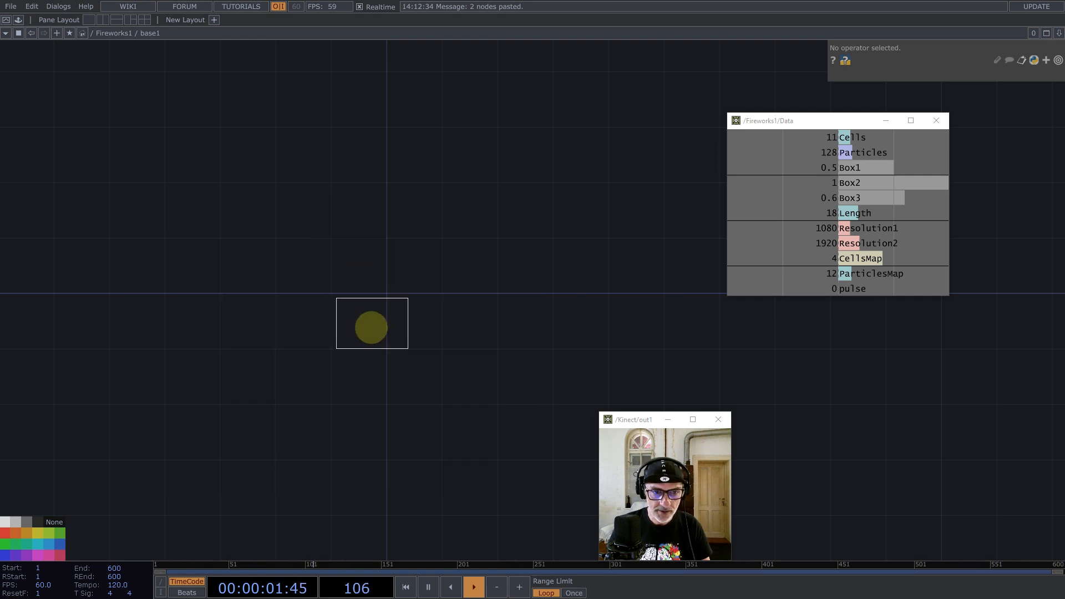
click(367, 328)
scroll(361, 328, up, 3)
Step: Set ramp1's resolution to the Cells value (11) by 1 with 32-bit float (Mono) pixels
click(908, 77)
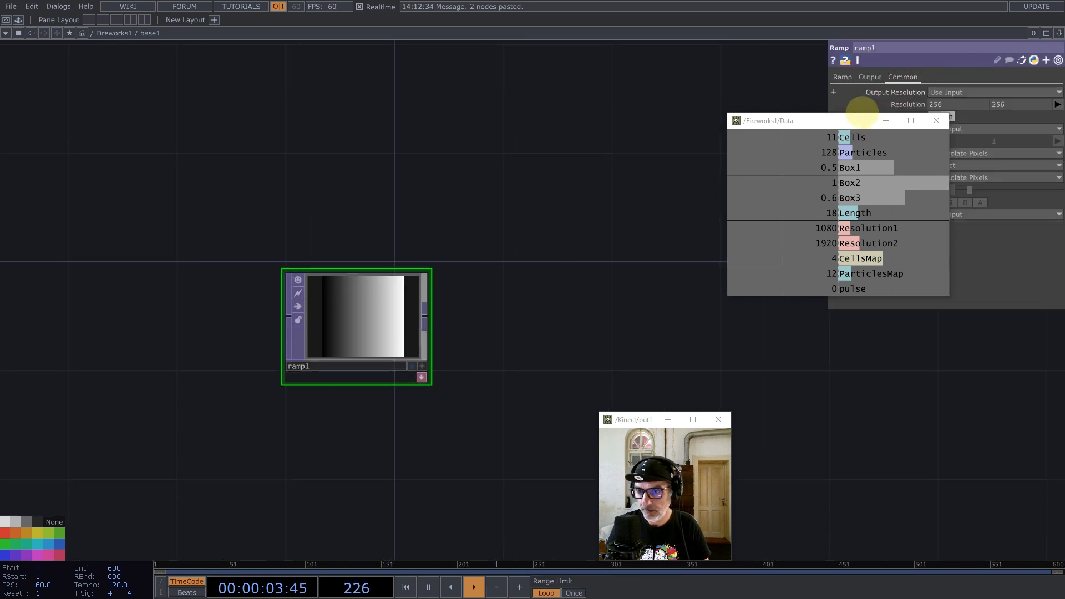
drag(744, 124, 571, 123)
drag(669, 138, 952, 104)
click(955, 101)
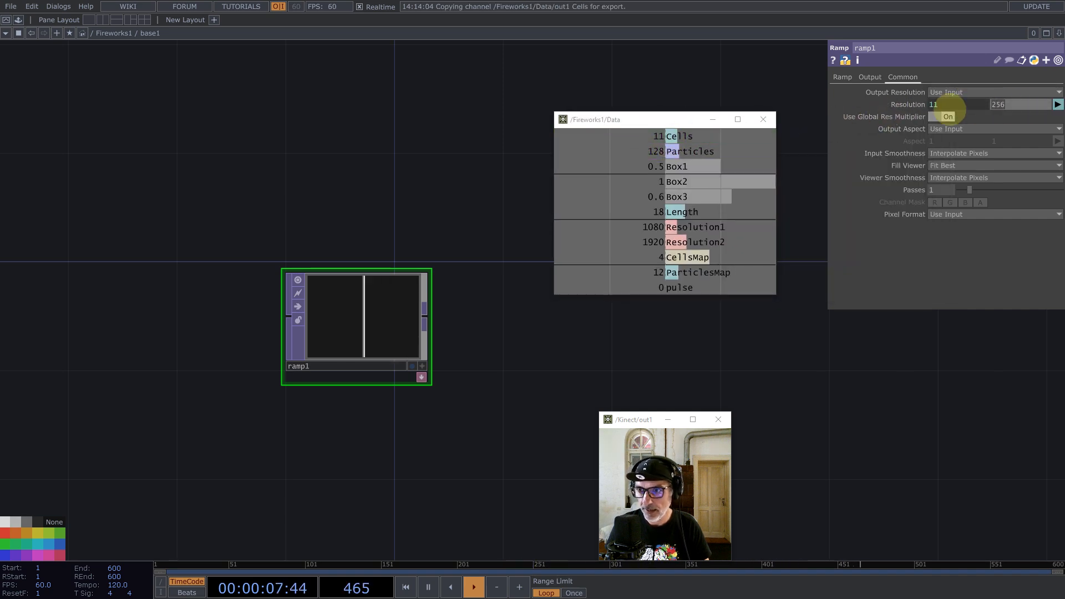
click(980, 215)
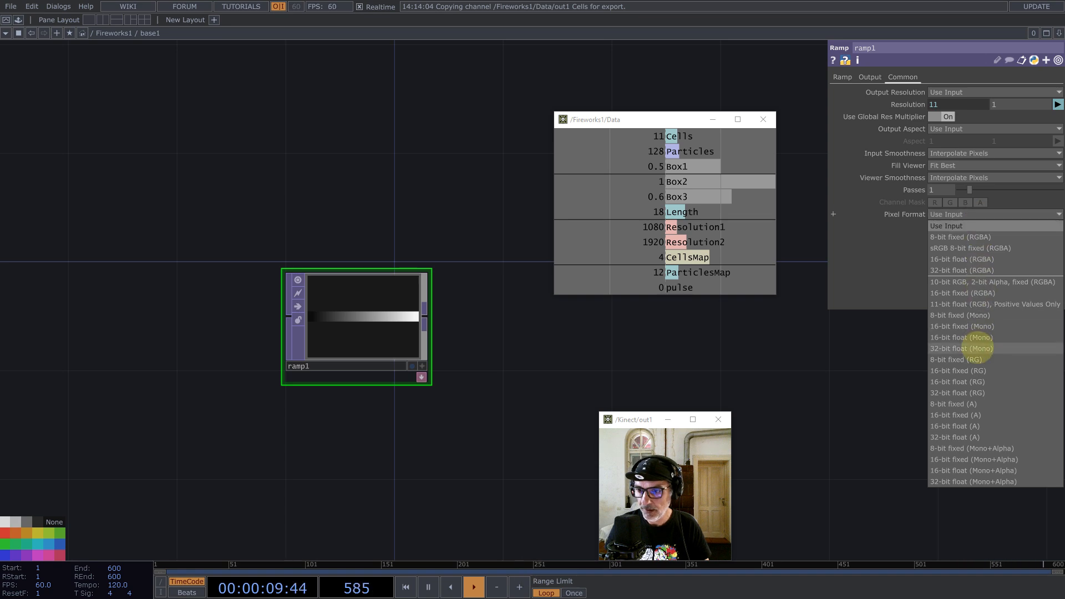
click(977, 348)
click(844, 77)
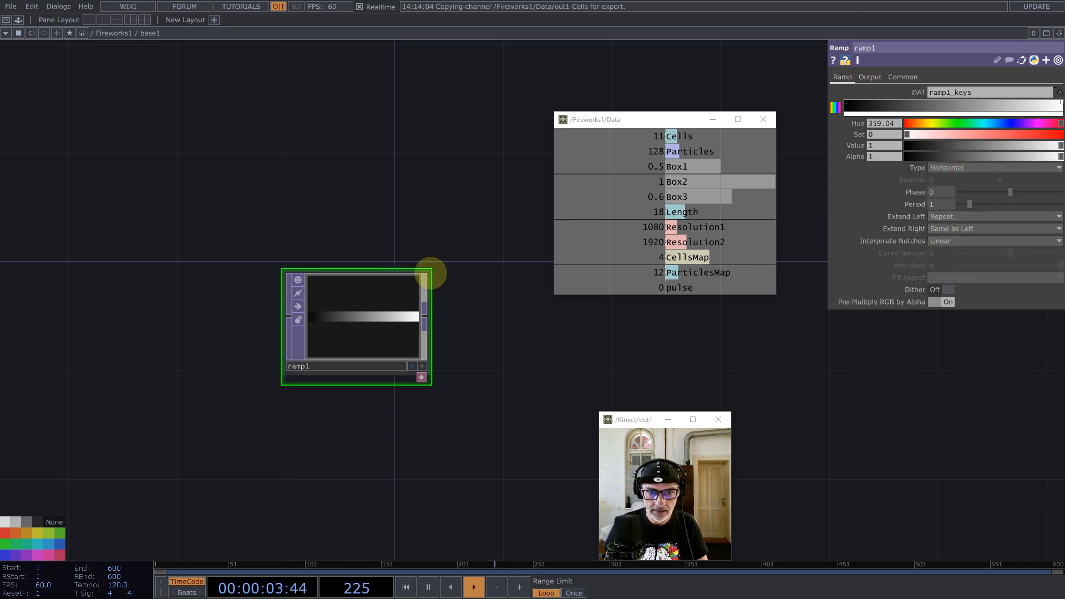
click(18, 20)
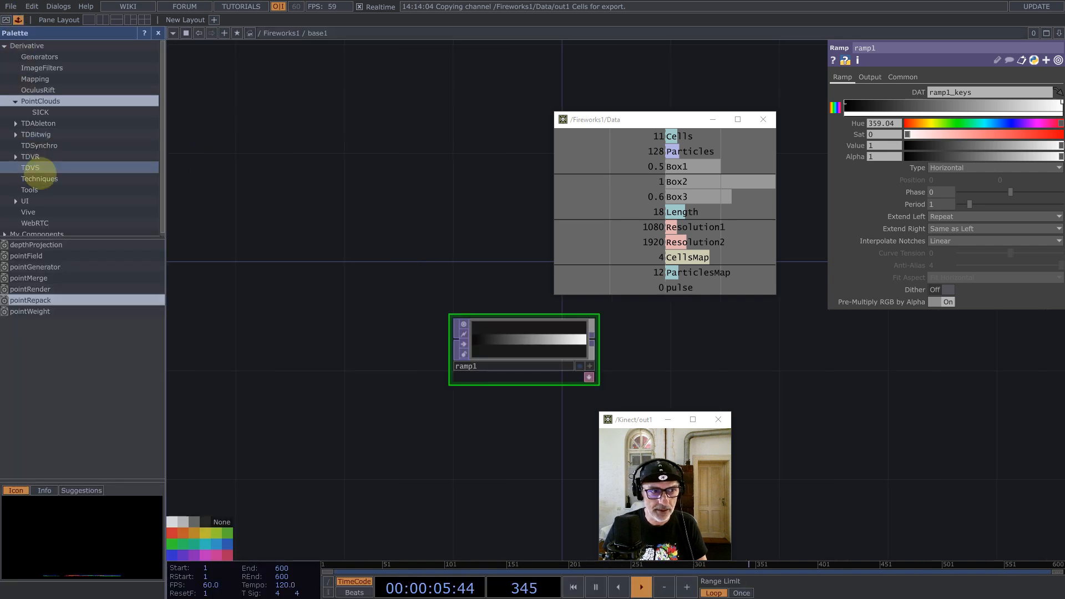
drag(156, 297, 668, 351)
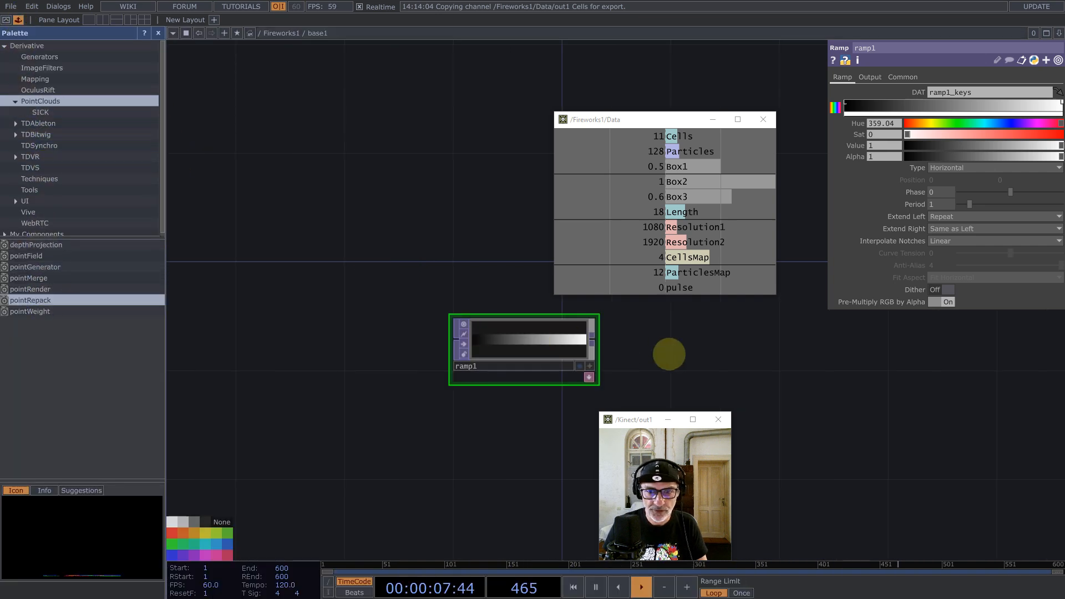
drag(591, 337, 673, 305)
drag(744, 312, 693, 357)
drag(764, 404, 423, 375)
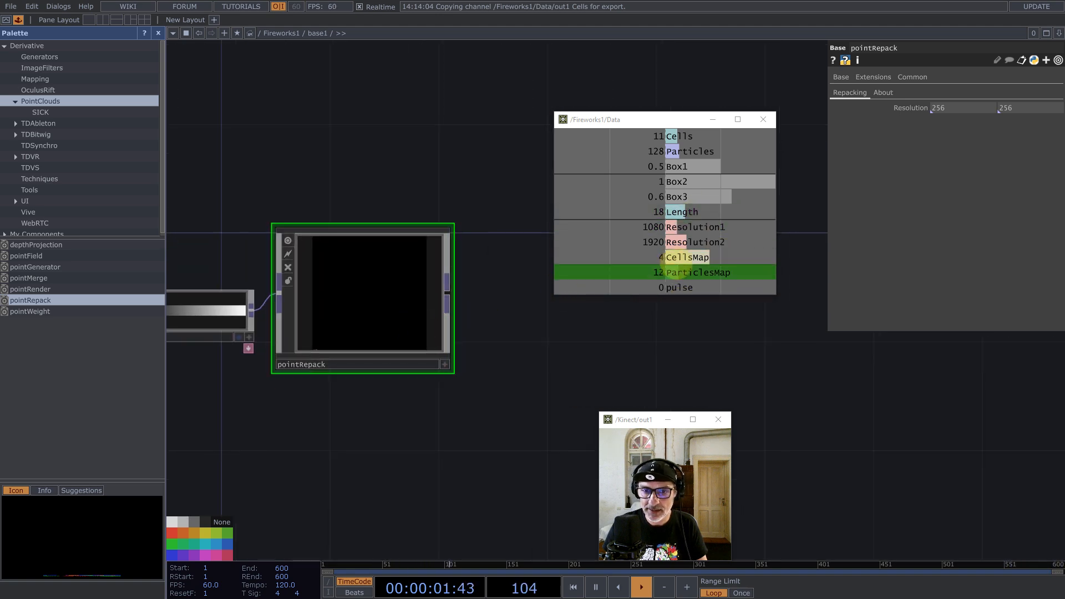
drag(687, 256, 916, 113)
click(916, 113)
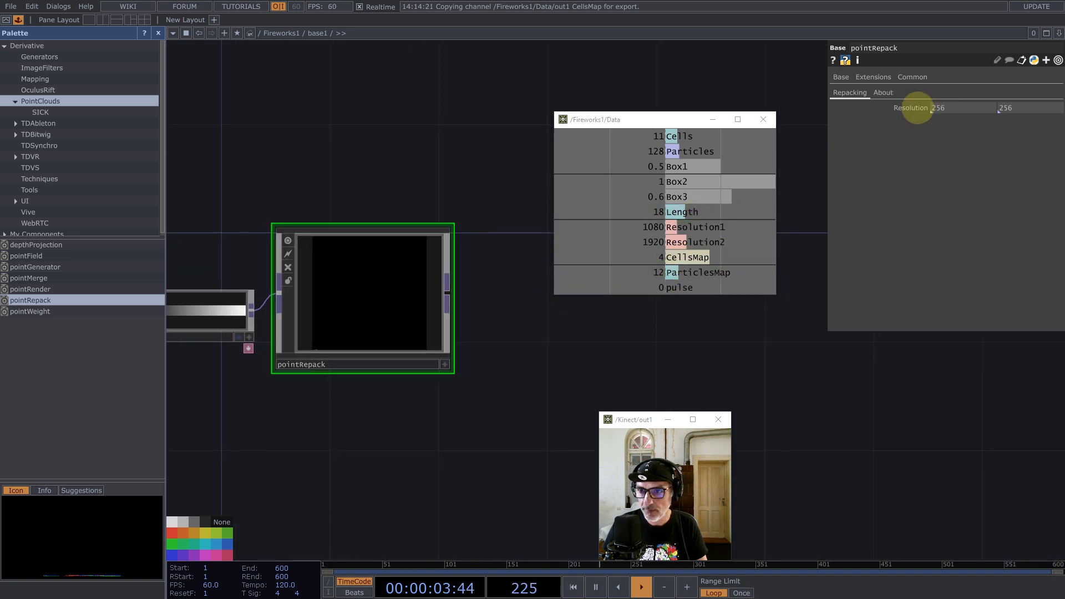
drag(398, 298, 427, 298)
key(i)
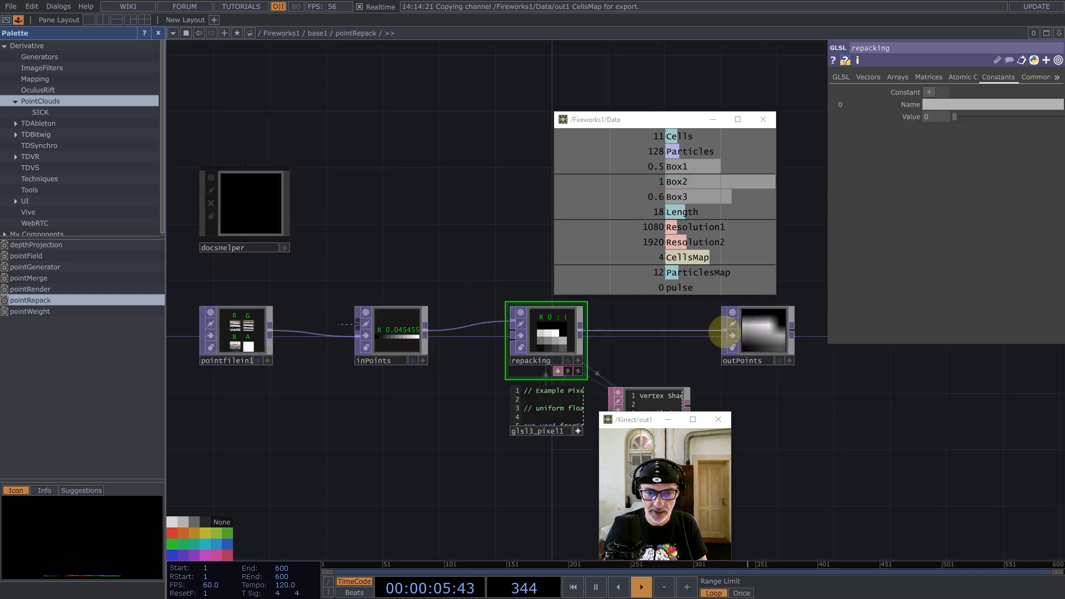
click(775, 338)
click(855, 76)
click(950, 178)
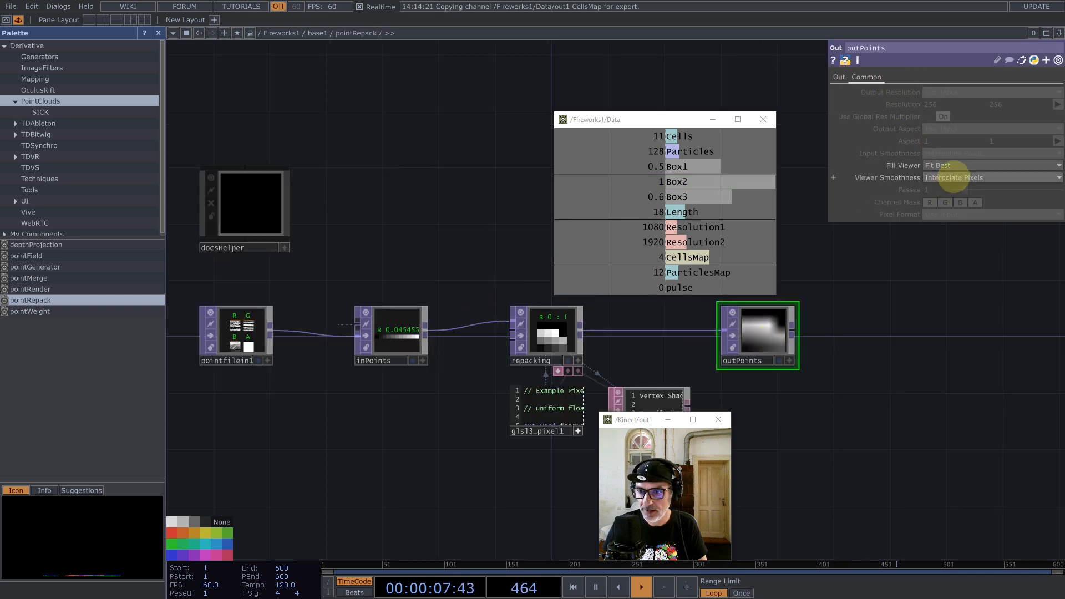
click(947, 192)
scroll(398, 326, down, 3)
scroll(398, 327, down, 3)
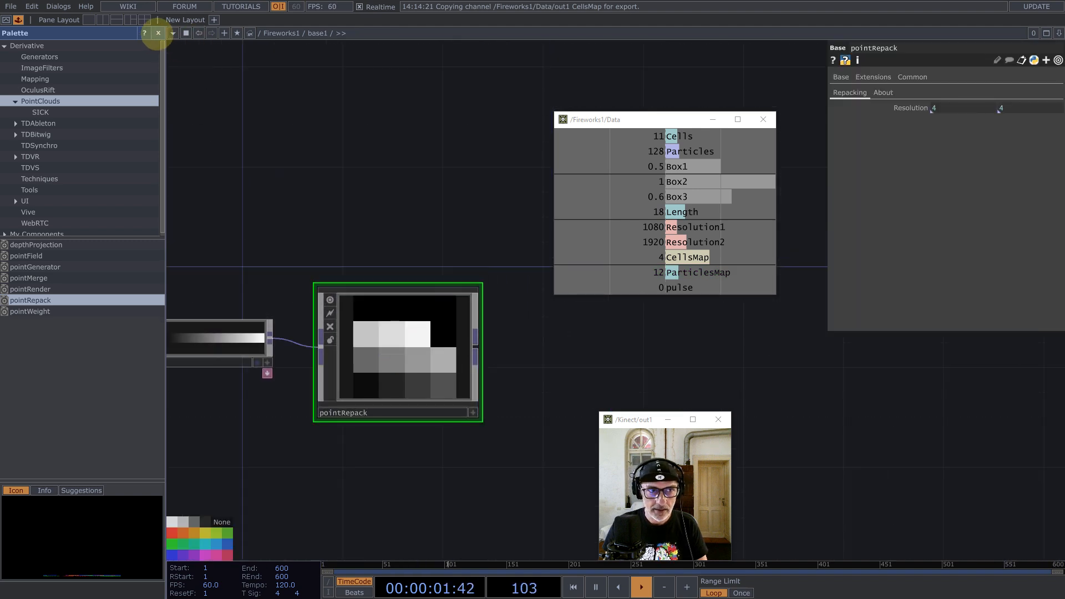
click(158, 33)
scroll(221, 376, up, 3)
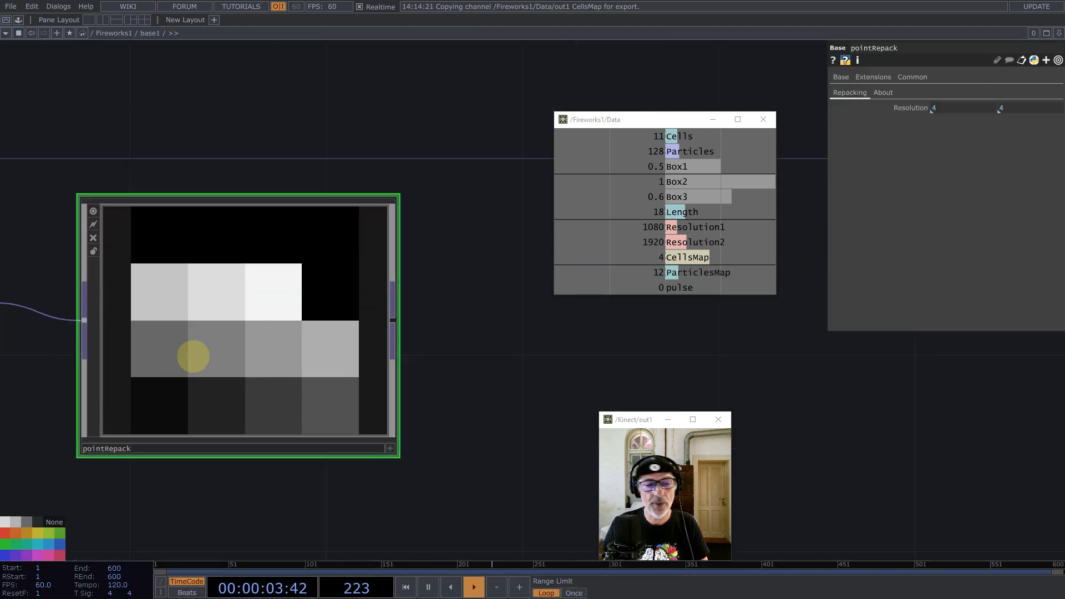
drag(280, 143, 387, 143)
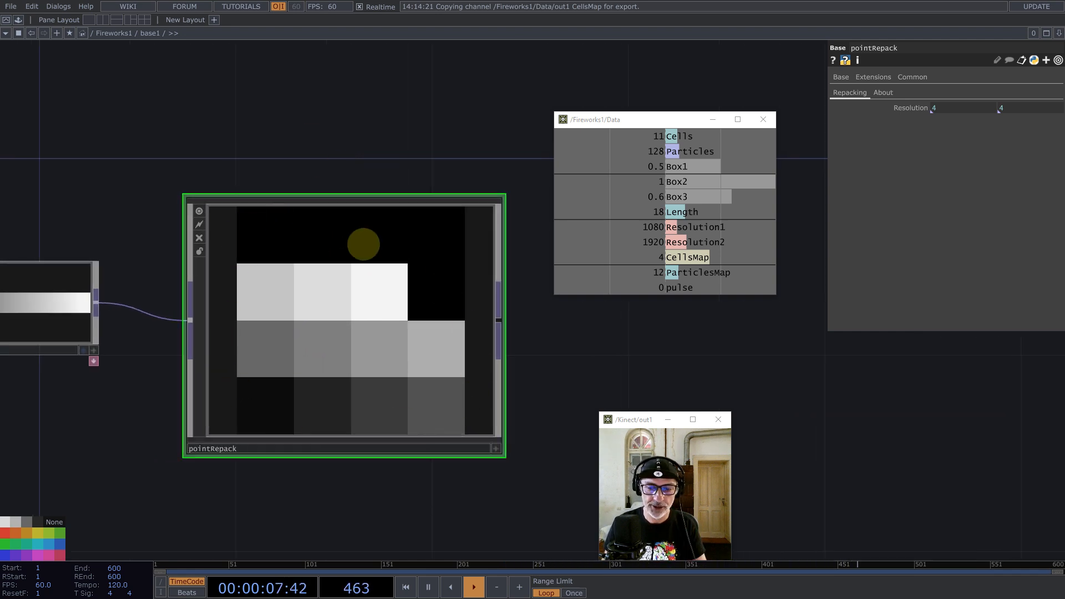
scroll(257, 326, down, 4)
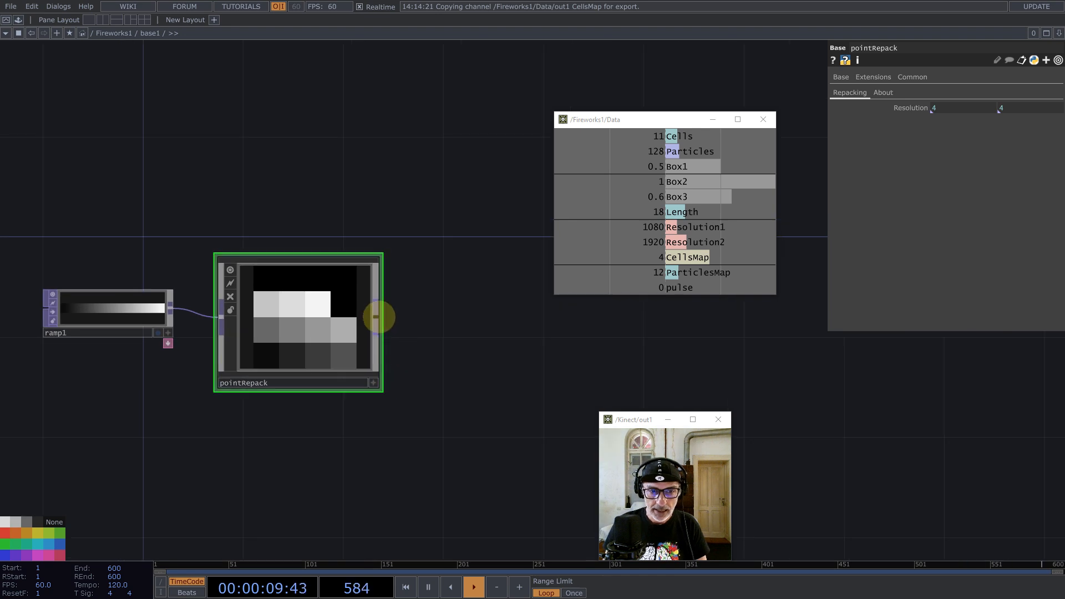
Step: Add a Math TOP, math1, after pointRepack with Integer set to Ceiling
middle_click(379, 317)
text(ma)
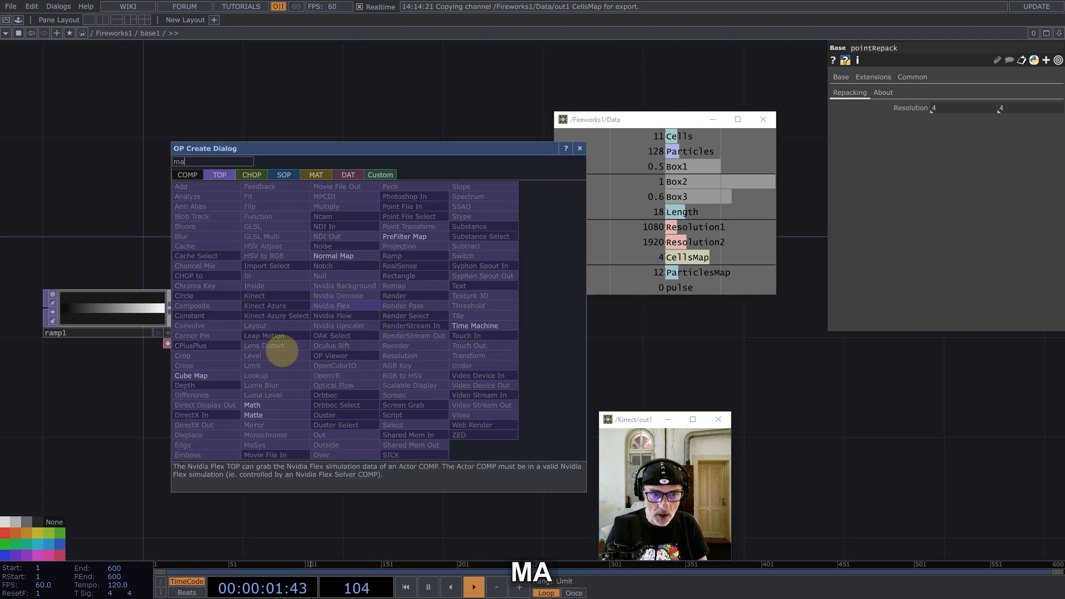
click(256, 405)
click(481, 326)
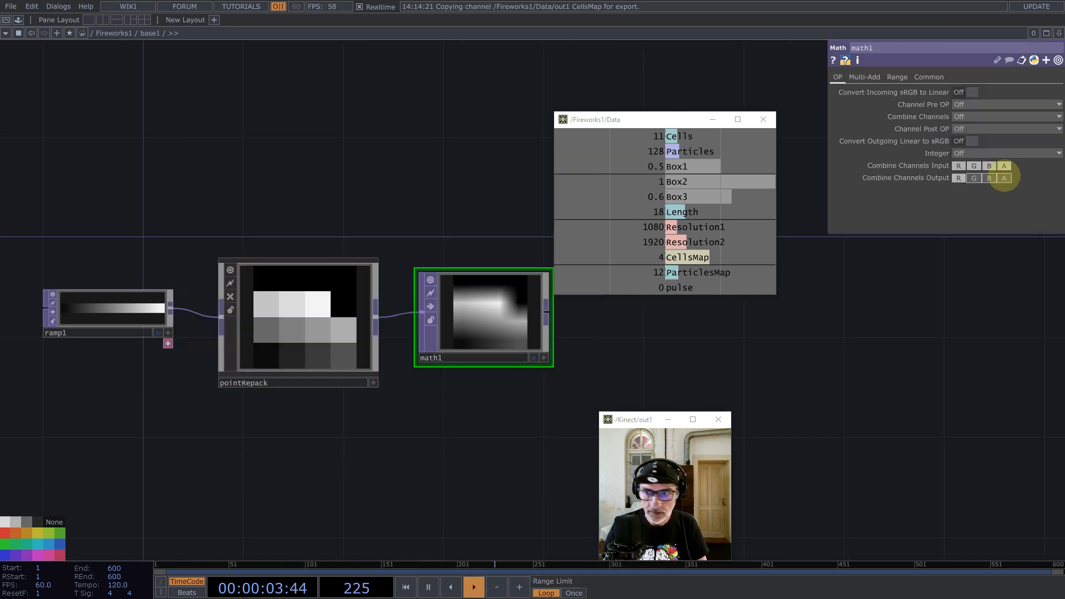
click(976, 153)
click(967, 166)
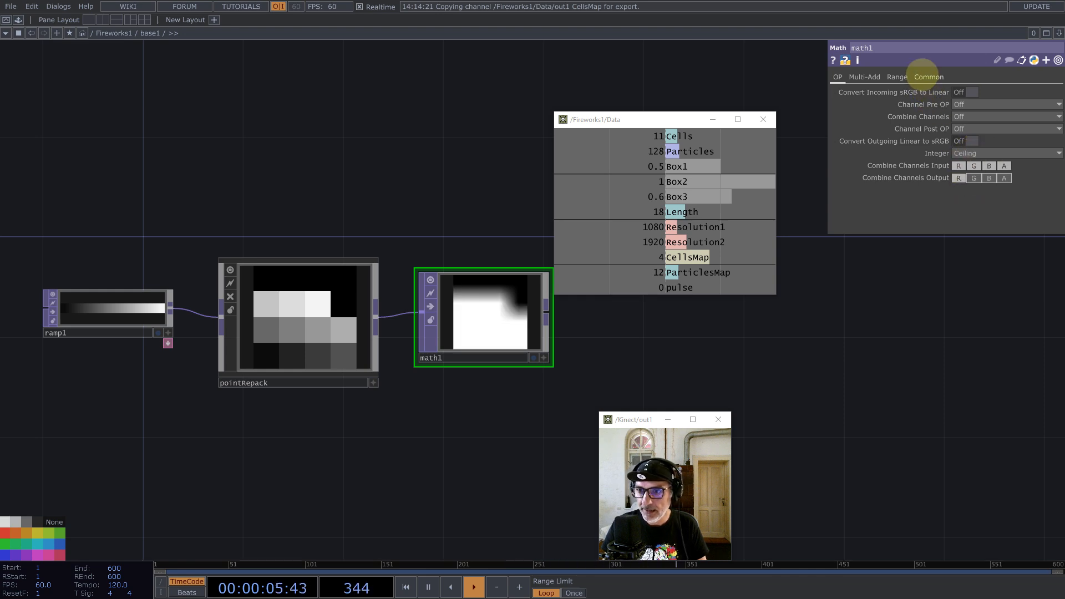
Step: Set math1's Viewer Smoothness to Nearest Pixel
click(925, 76)
click(976, 178)
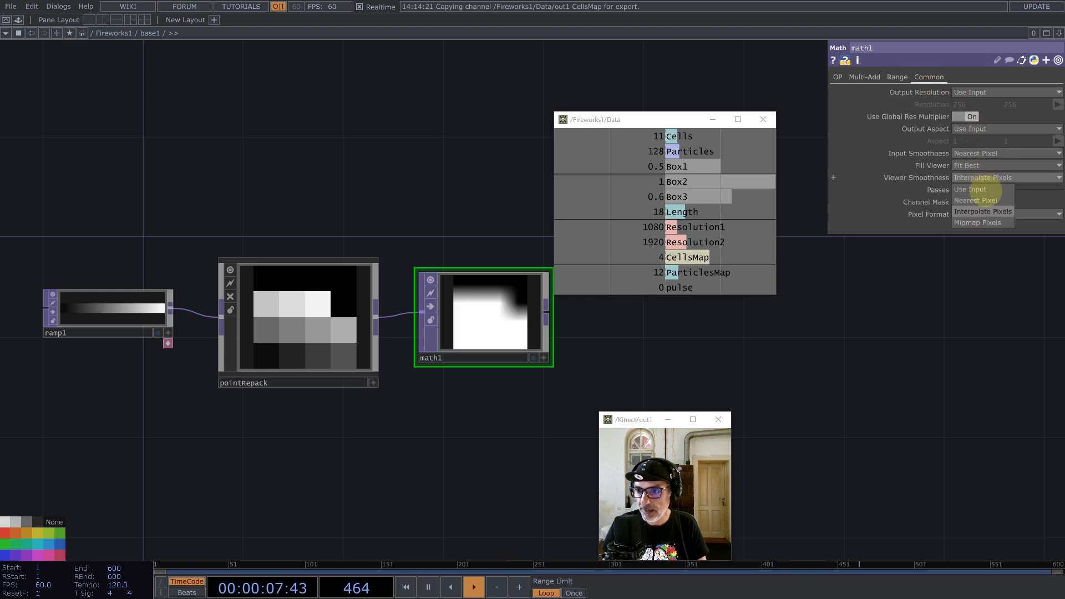
click(976, 201)
drag(599, 361, 449, 361)
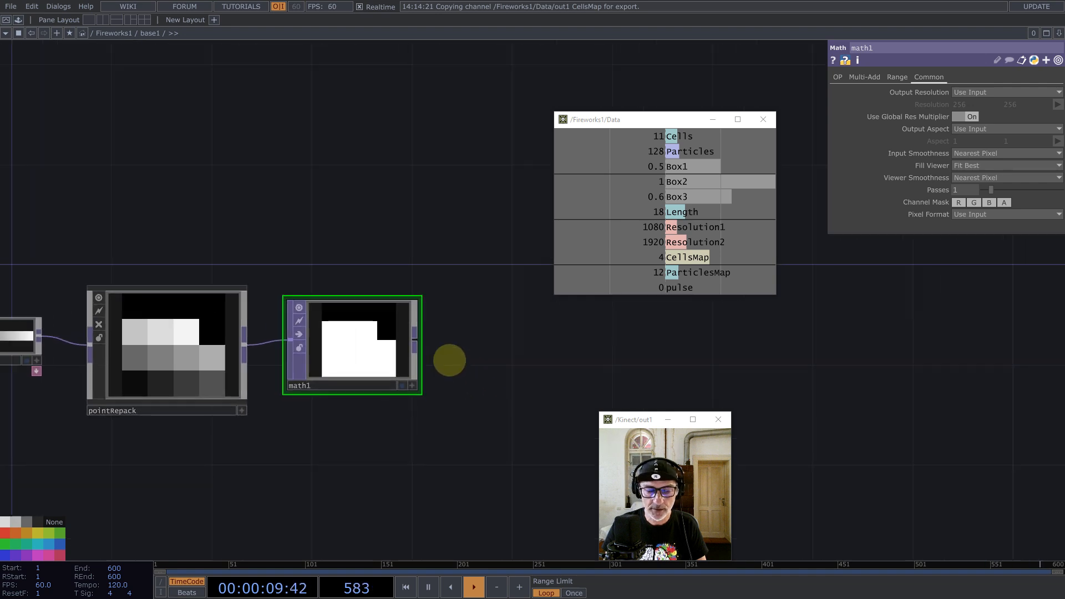
scroll(449, 361, down, 5)
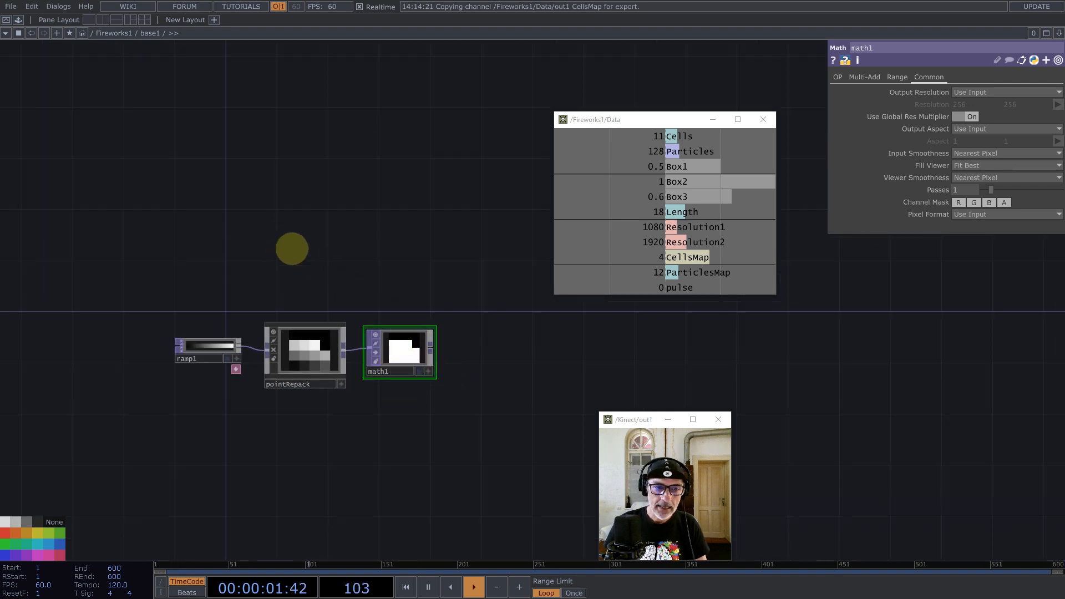
drag(291, 249, 330, 267)
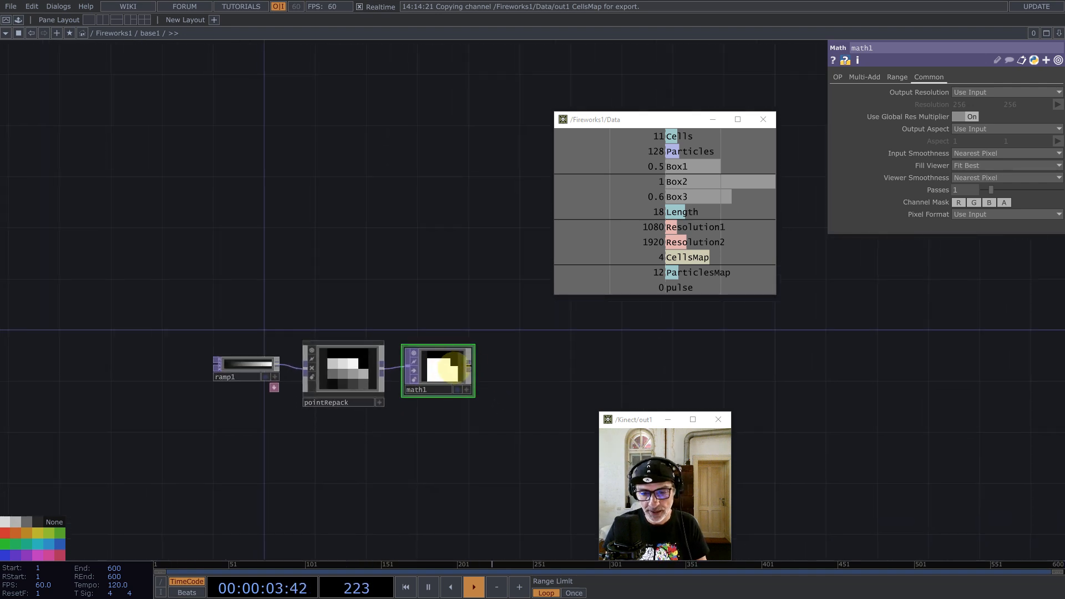
scroll(441, 366, up, 6)
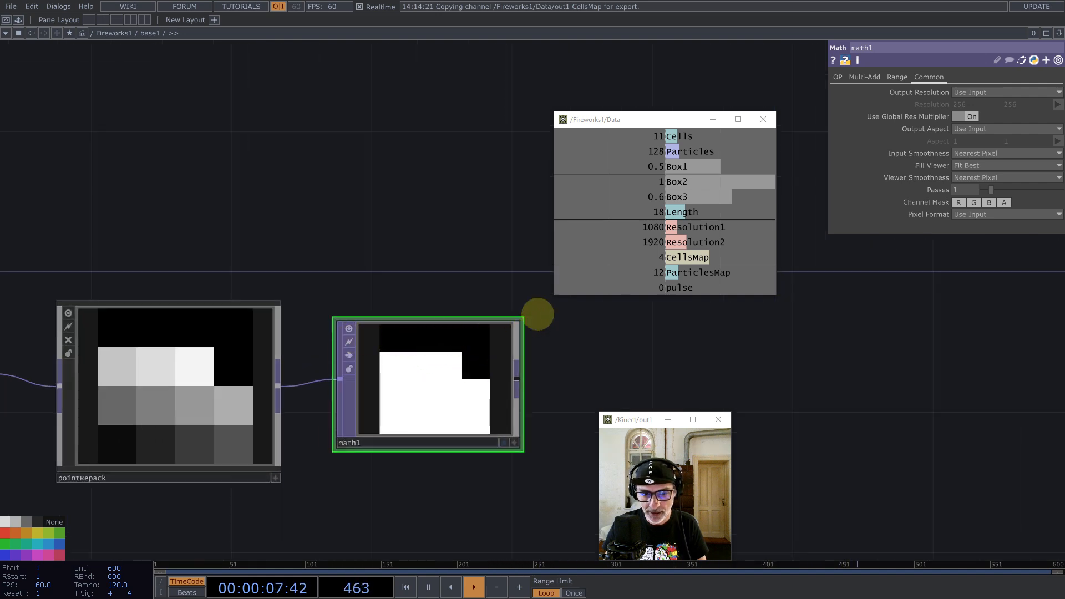
scroll(541, 317, down, 6)
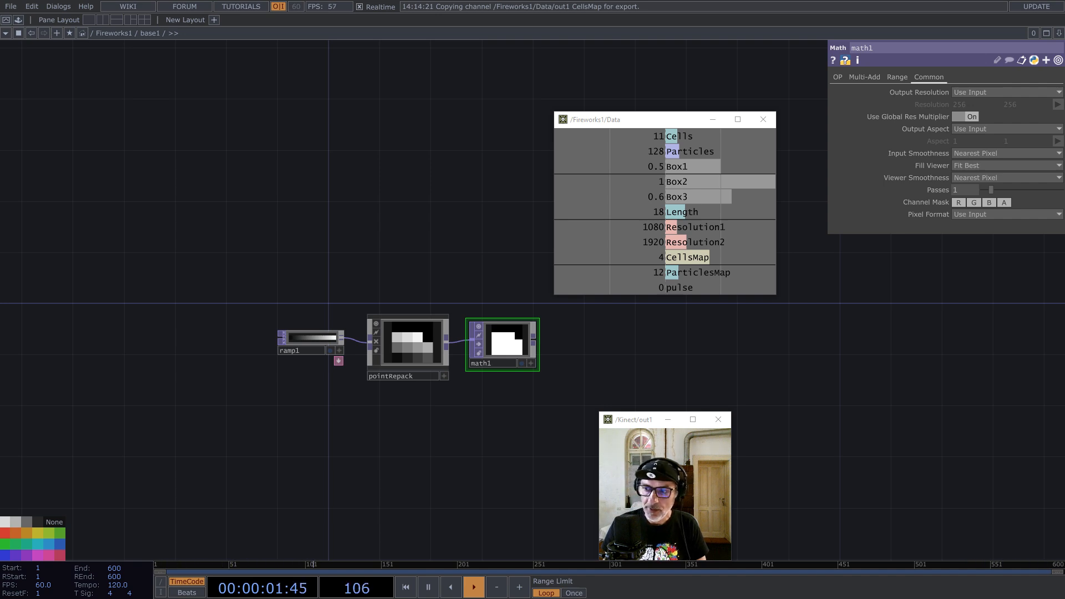
drag(461, 382, 437, 377)
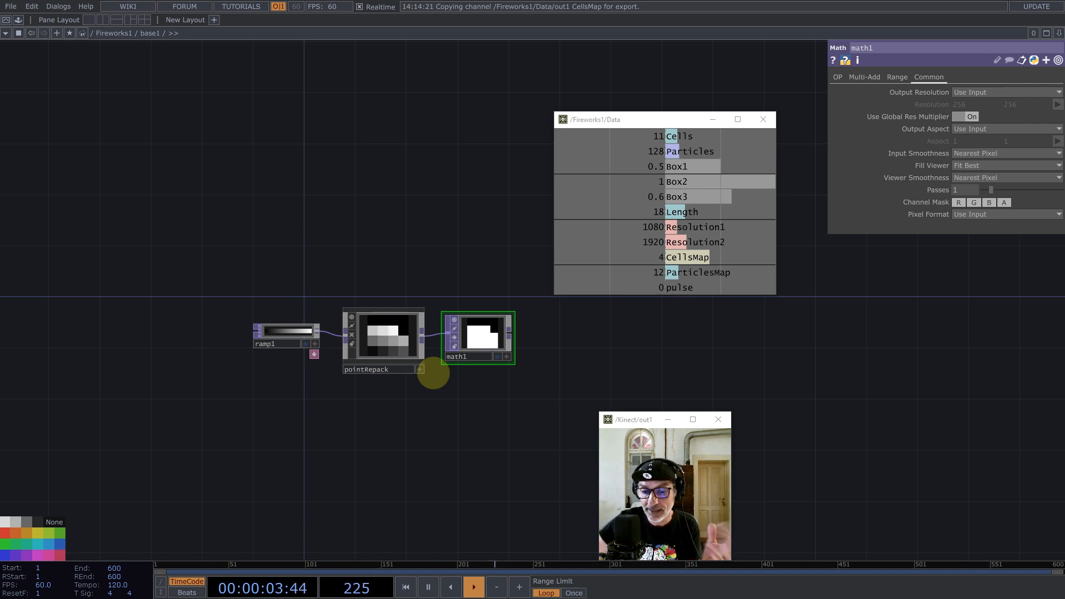
drag(334, 204, 390, 321)
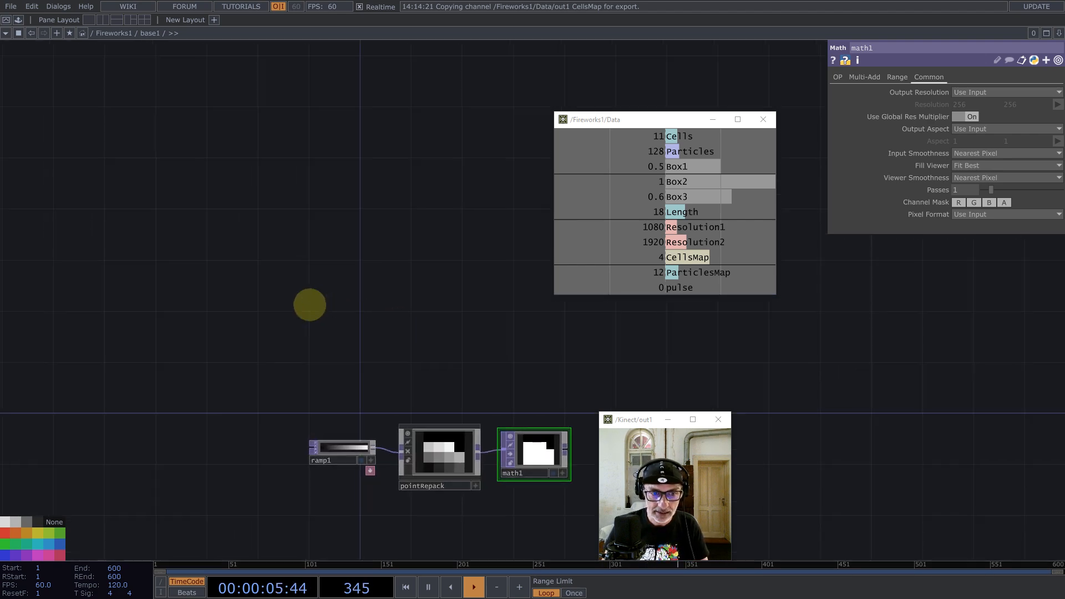
Step: Add a Constant TOP, constant1, above the existing chain
key(Tab)
text(con)
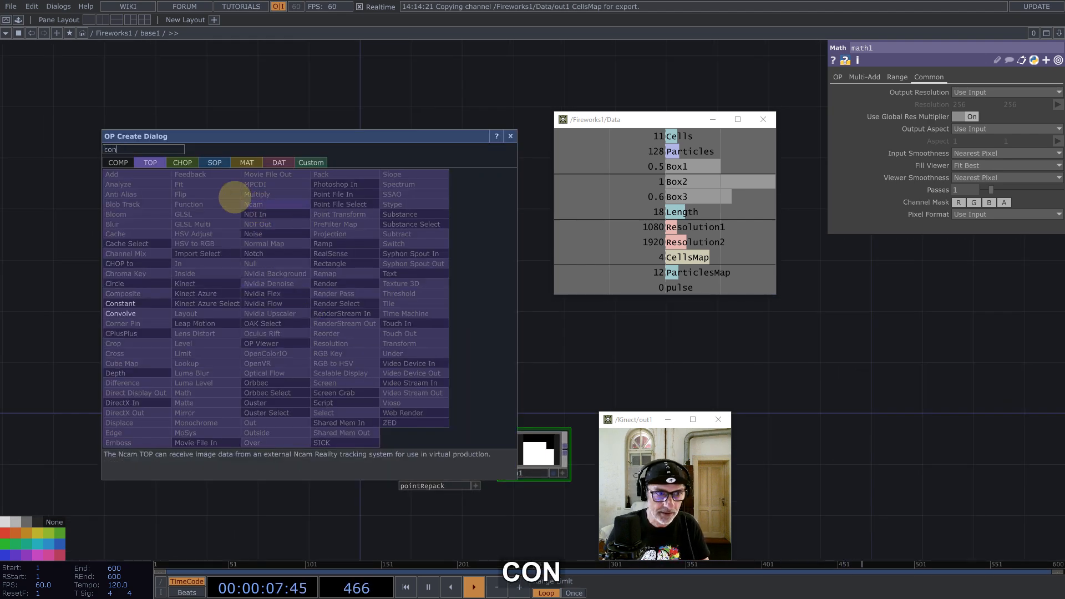
click(131, 303)
click(383, 348)
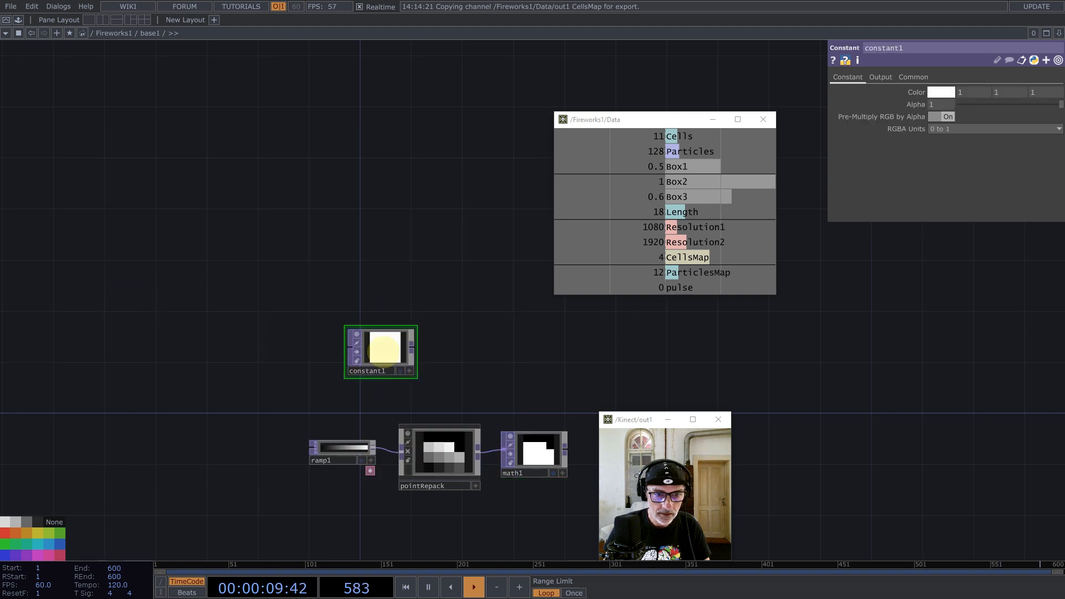
Step: Give constant1 32-bit float (Mono) pixels, a CellsMap-linked resolution, and black colour
click(914, 77)
click(965, 215)
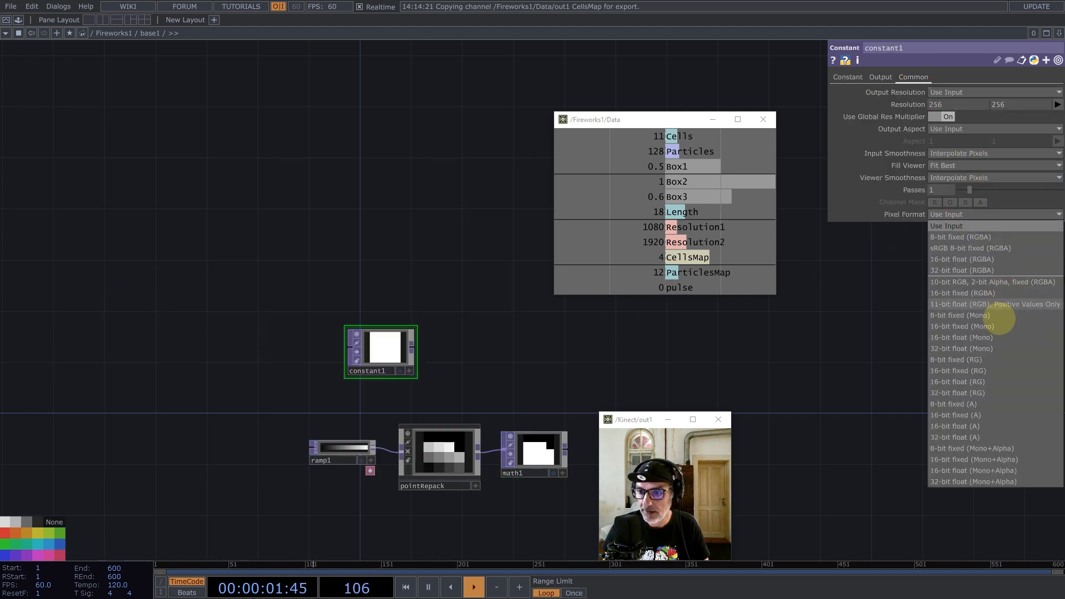
click(989, 348)
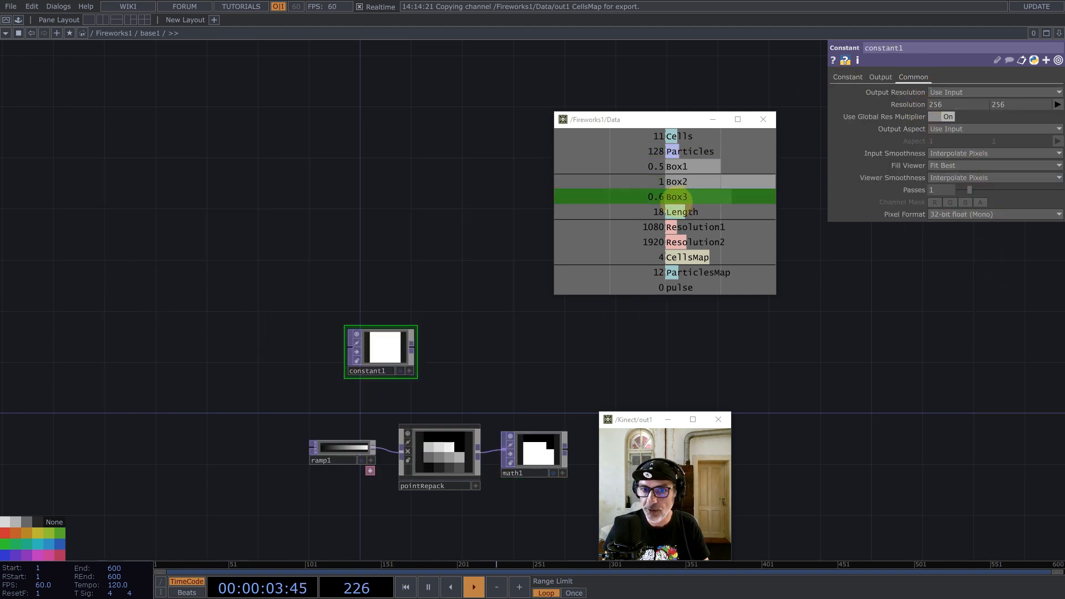
drag(687, 257, 932, 104)
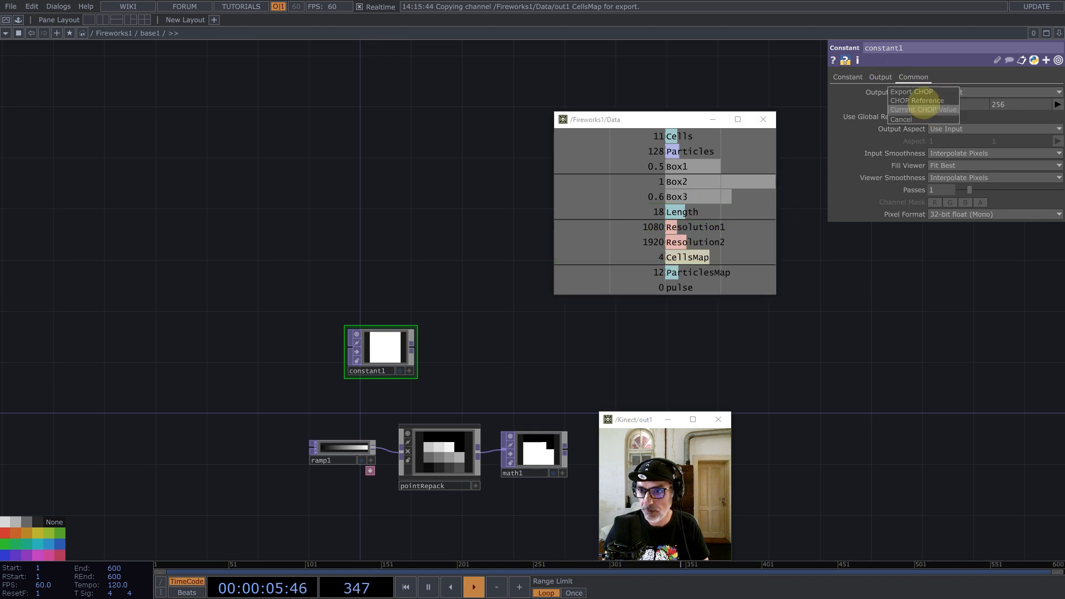
click(849, 78)
click(945, 93)
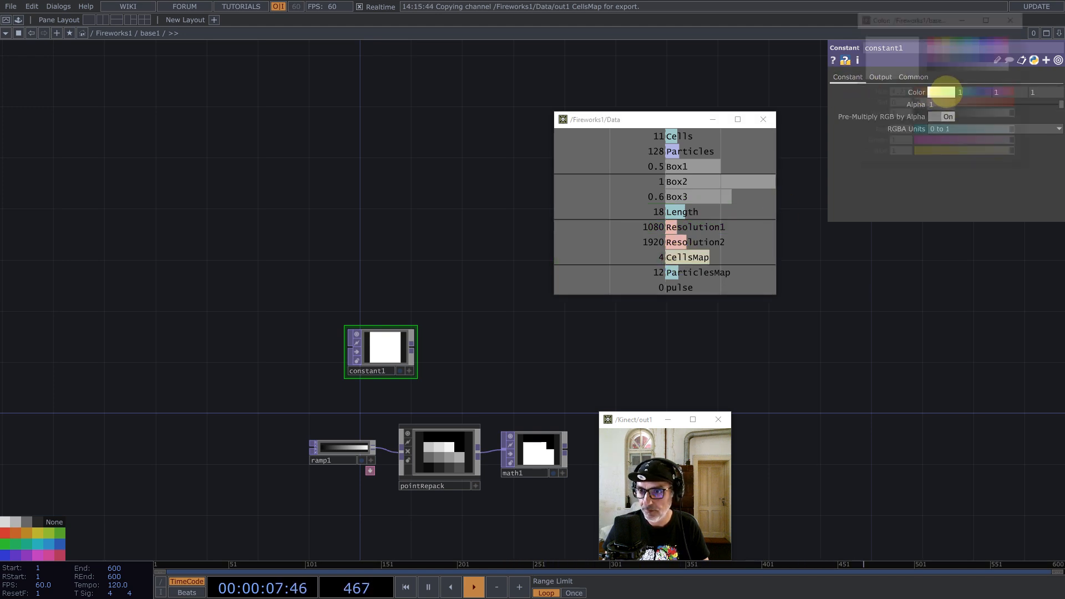
click(932, 66)
click(1014, 18)
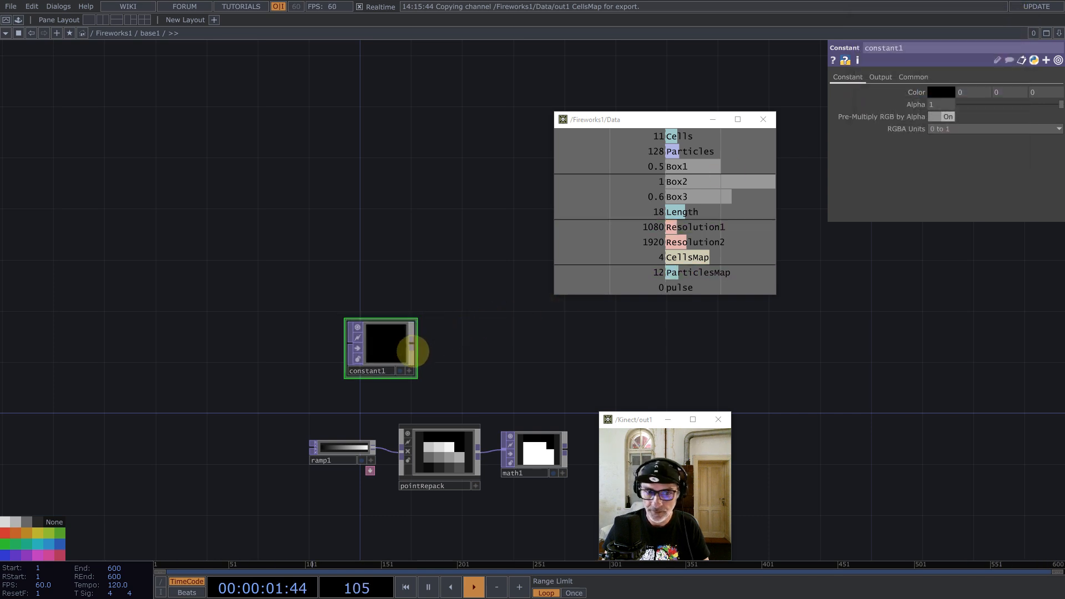
Step: Add a Feedback TOP, feedback1, after constant1 and move both nodes up-left
middle_click(416, 343)
text(fe)
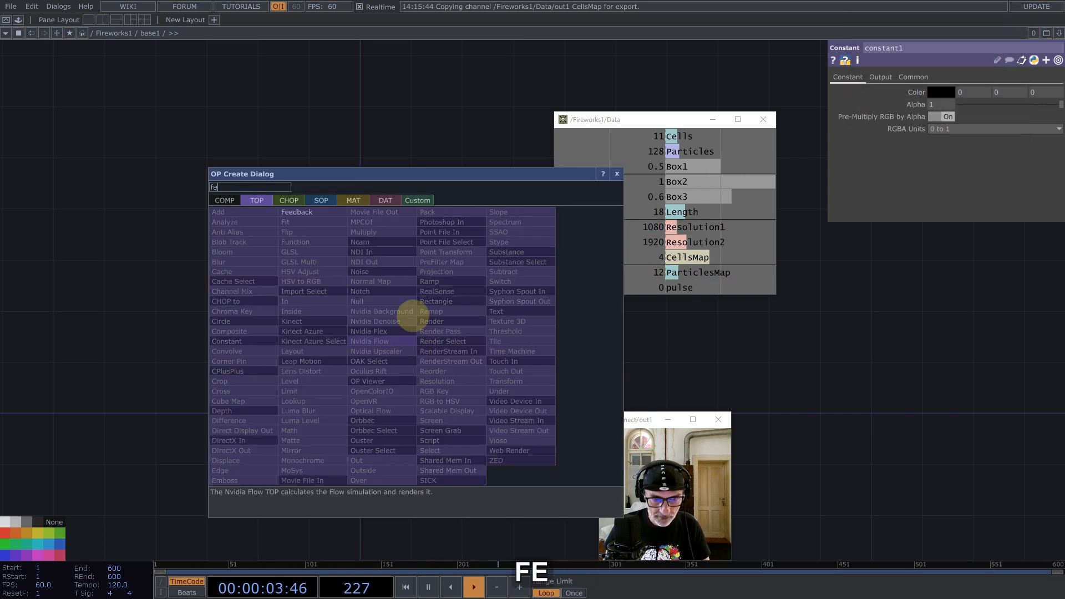
click(314, 221)
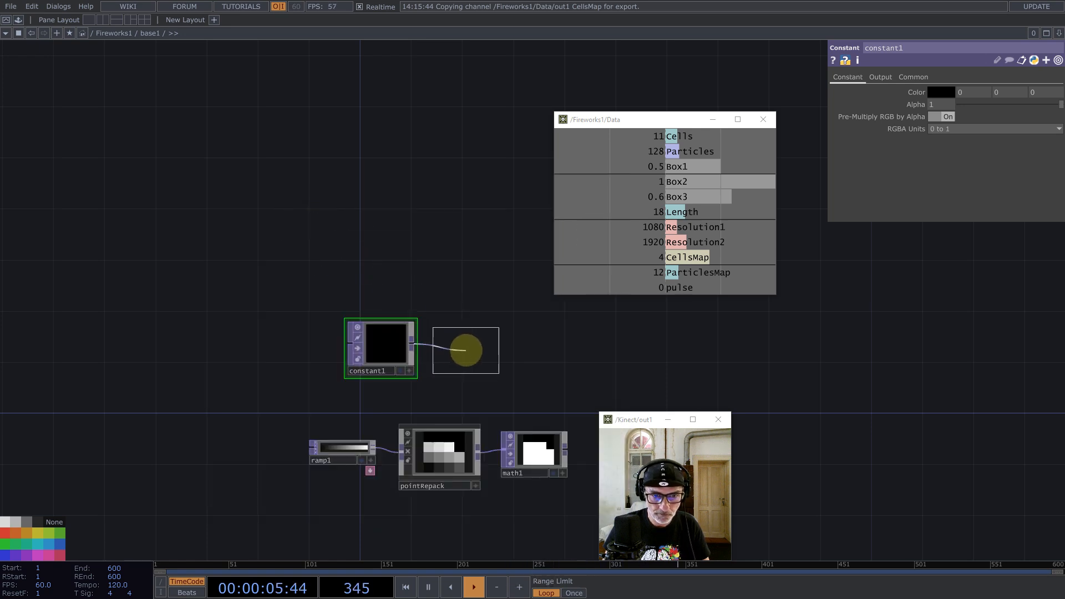
click(466, 350)
drag(306, 240, 471, 361)
drag(497, 328, 460, 250)
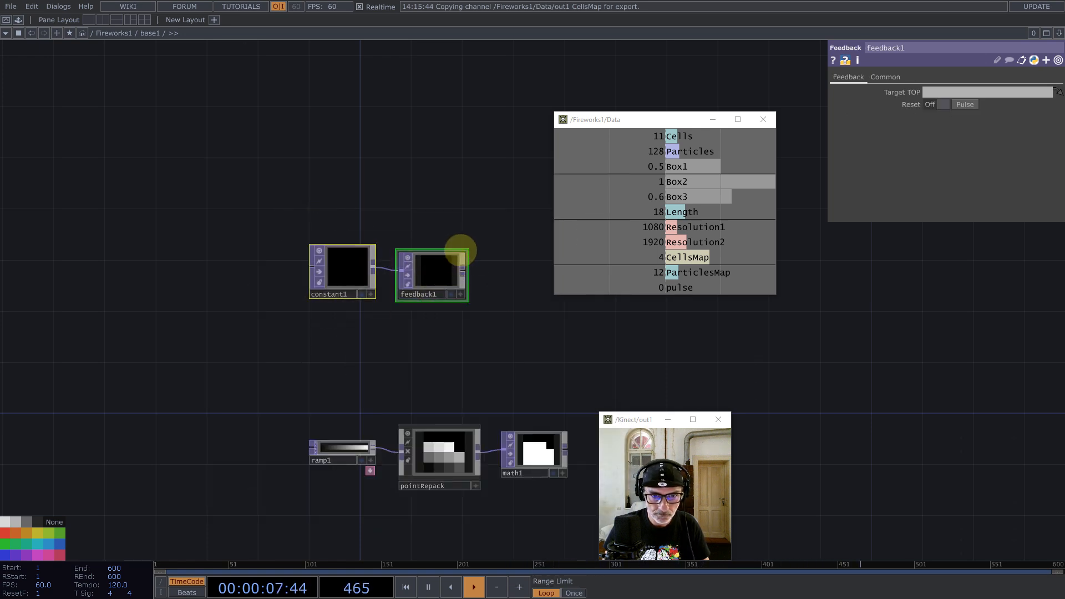
Step: Link feedback1's Reset Pulse to the Data pulse channel and turn off its preview
drag(680, 287, 918, 126)
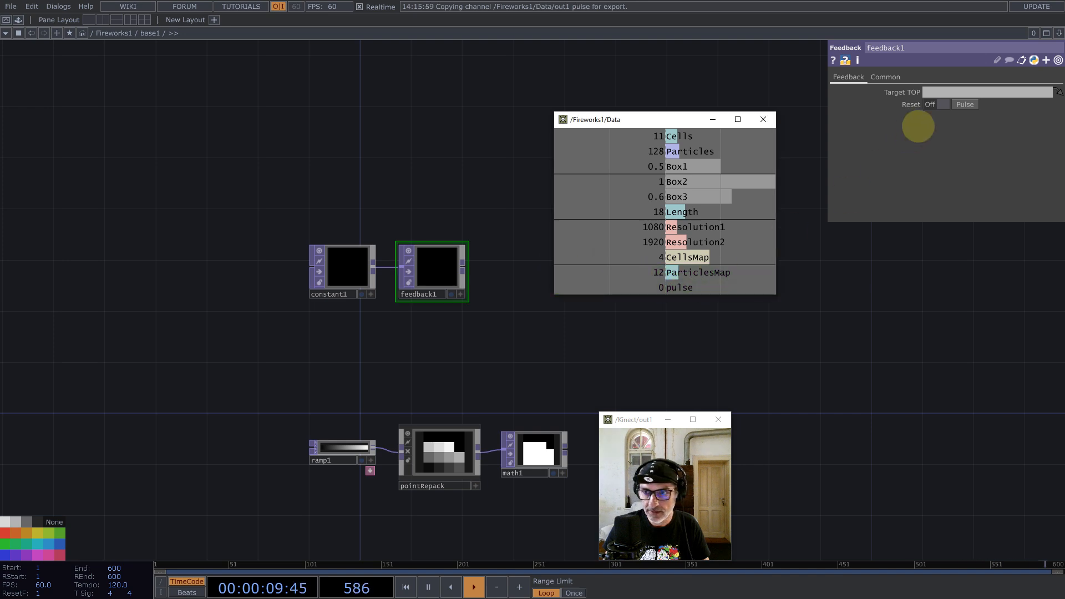
drag(973, 105, 973, 105)
click(975, 101)
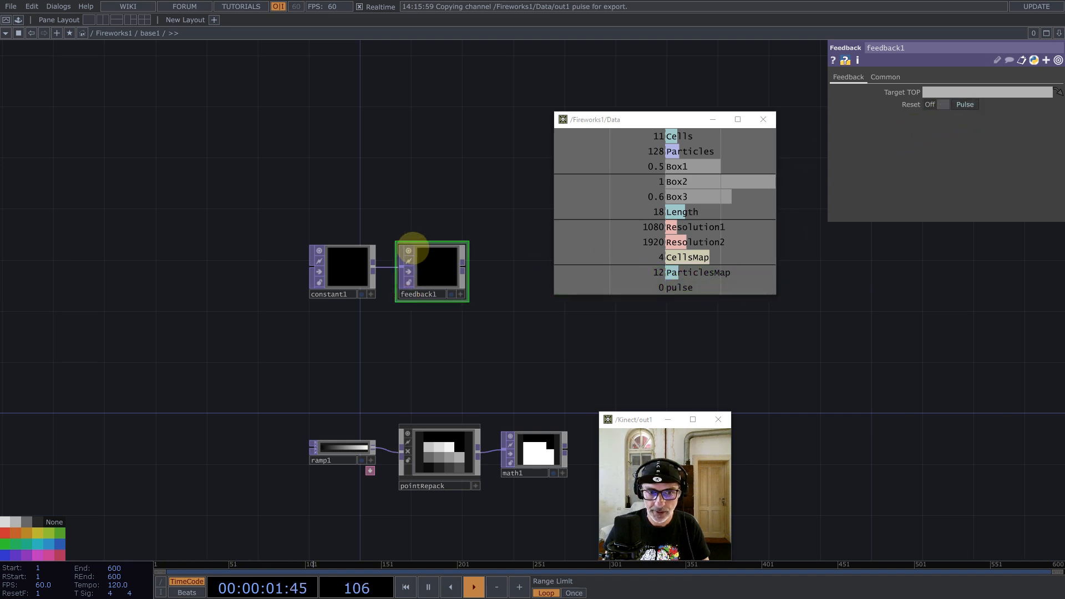
click(409, 250)
drag(431, 225, 345, 255)
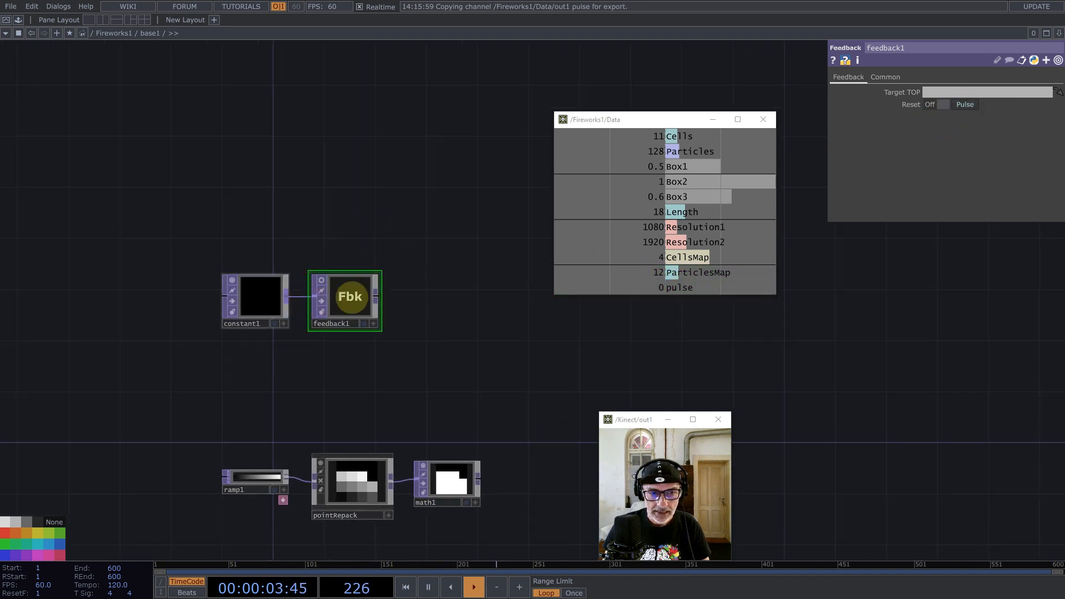
Step: Add a Matte TOP, matte1, after feedback1
middle_click(375, 297)
text(matt)
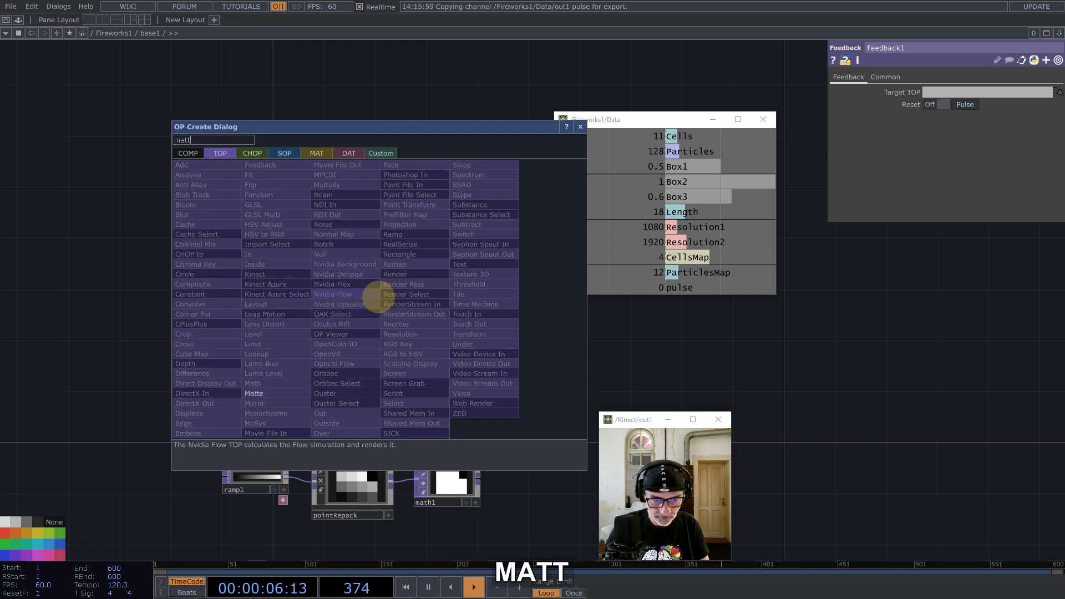
click(246, 395)
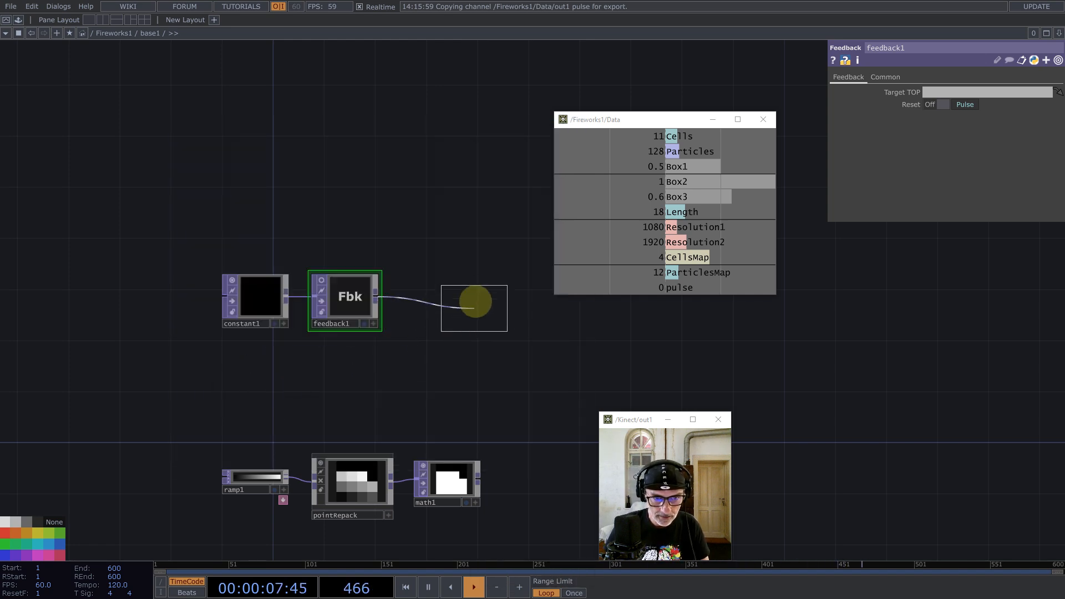
click(476, 290)
scroll(441, 292, up, 4)
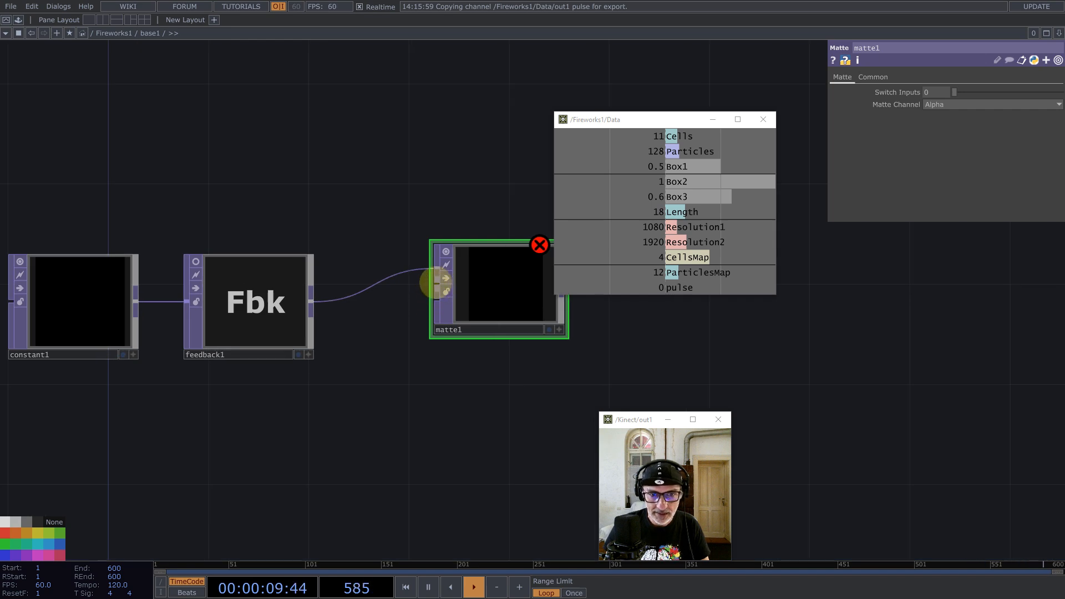
Step: Rewire matte1 so feedback1 feeds its first input and constant1 its matte input
drag(435, 284, 137, 300)
drag(430, 264, 459, 273)
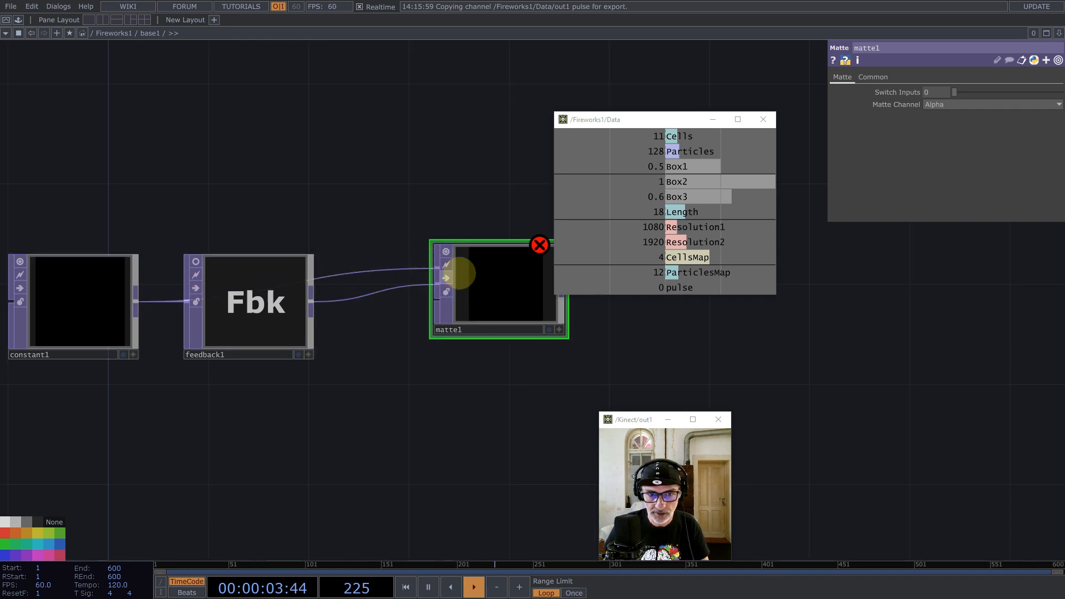
scroll(404, 285, down, 2)
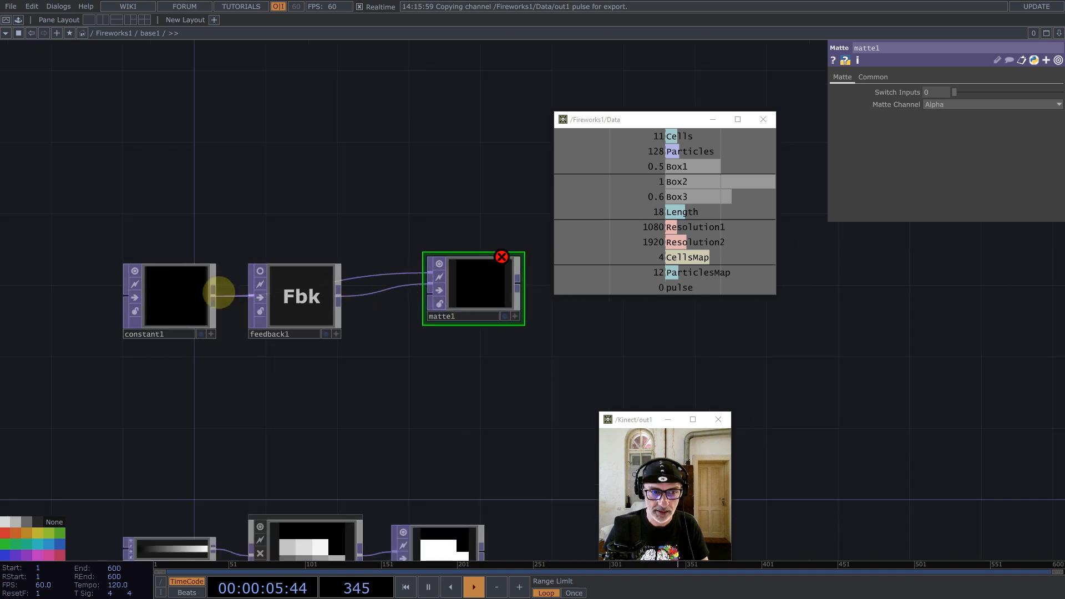
drag(214, 294, 408, 307)
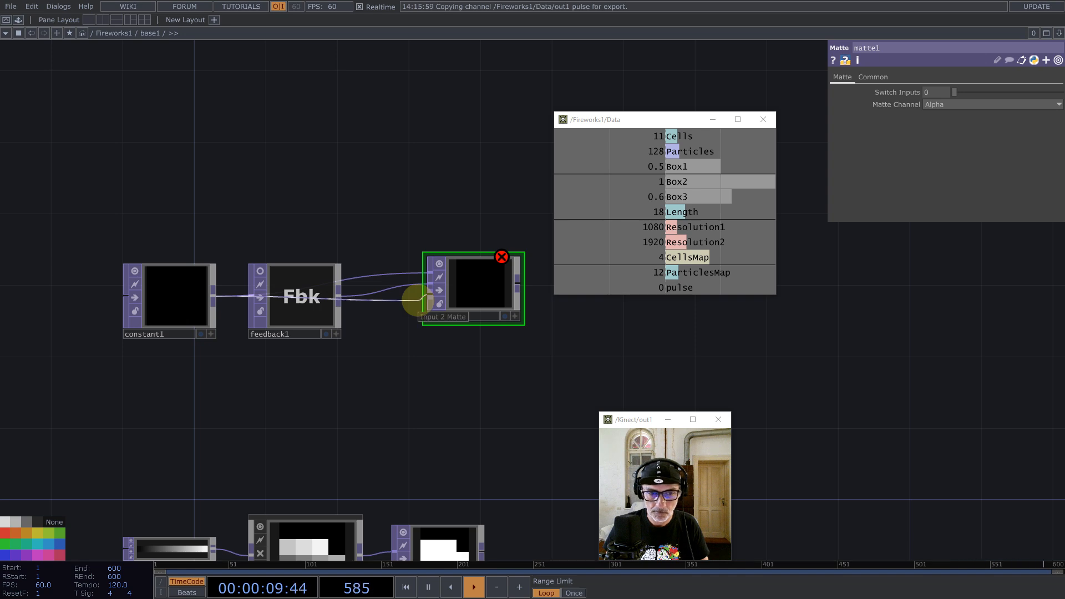
drag(417, 301, 415, 301)
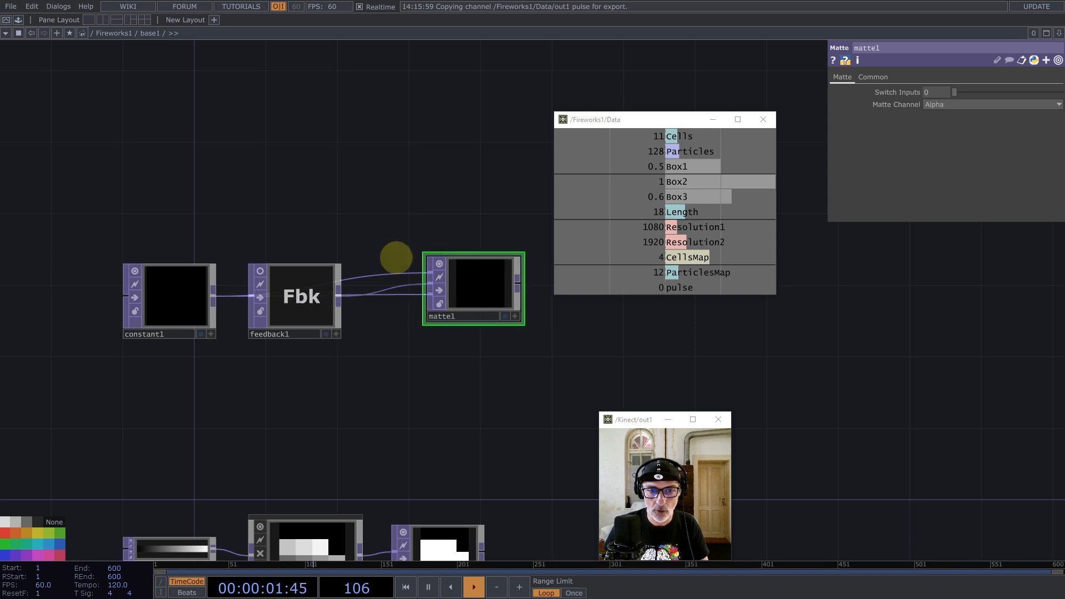
Step: Move constant1, feedback1 and matte1 up-left and set matte1's Matte Channel to Luminance
drag(103, 201, 461, 353)
drag(447, 248, 410, 176)
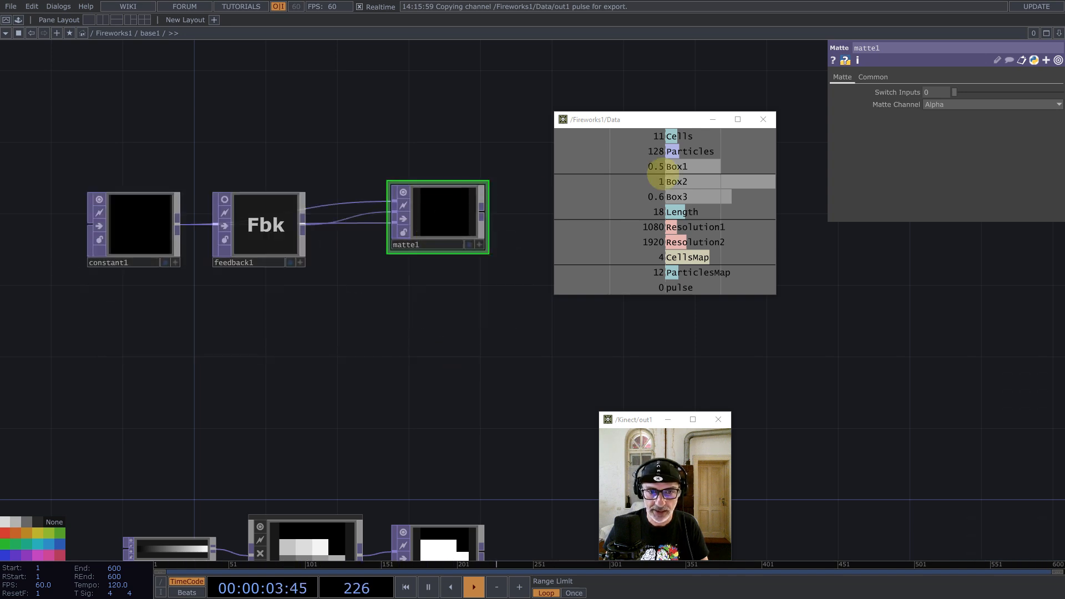
click(955, 105)
click(944, 116)
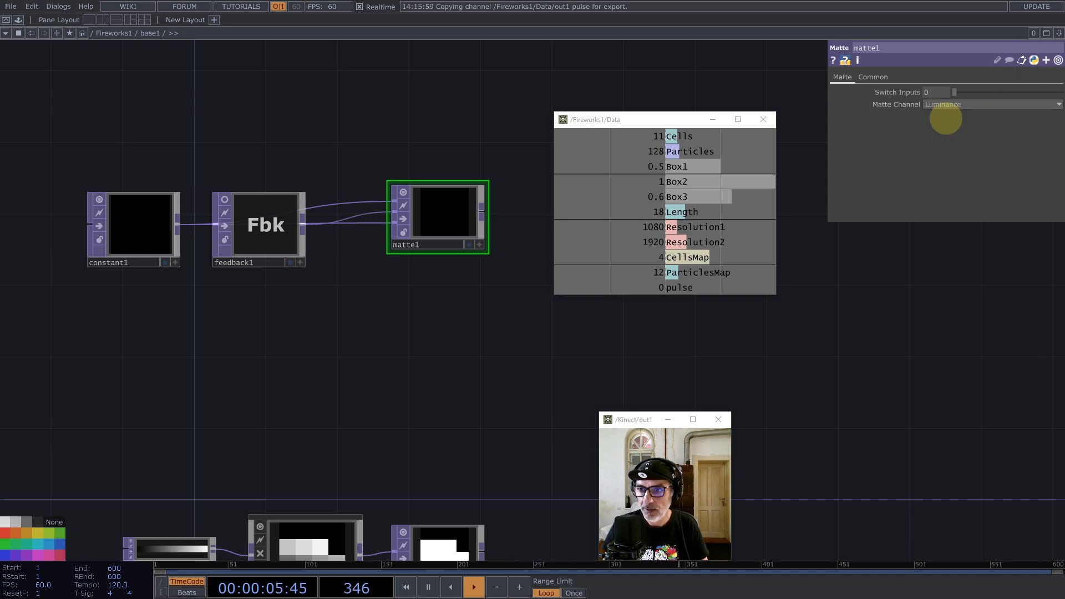
Step: Append an Add TOP, add1, to matte1's output and rearrange the view around it
middle_click(481, 213)
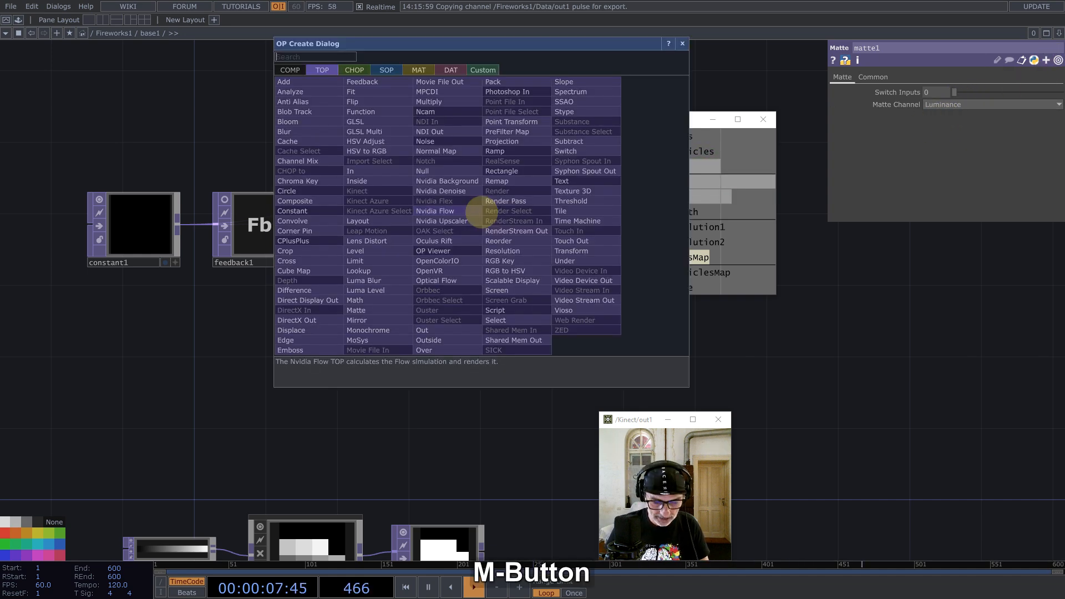
text(ad)
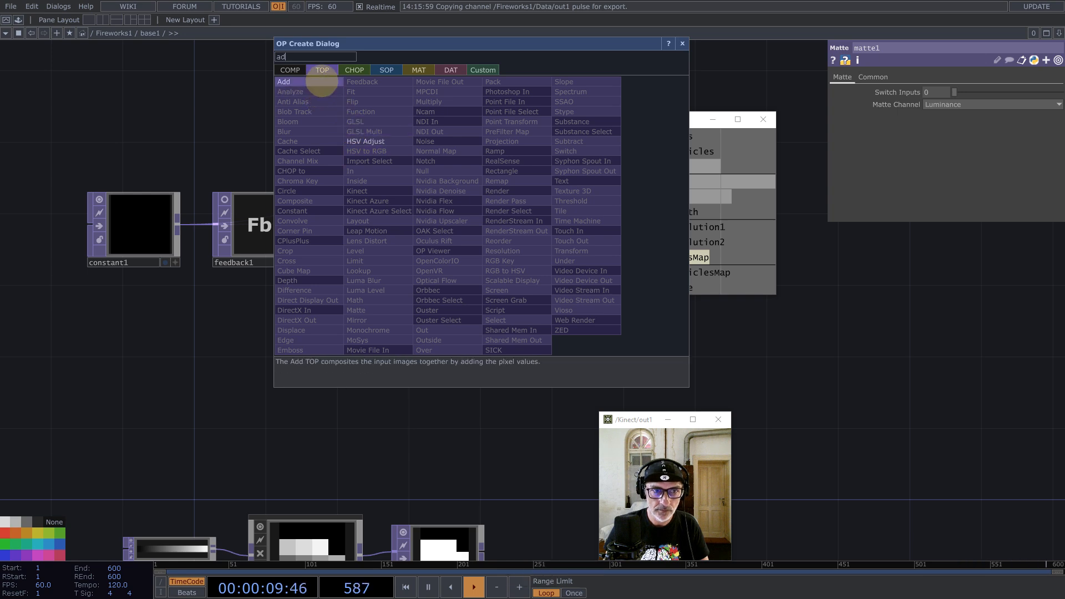
click(311, 81)
click(596, 307)
drag(799, 361, 612, 384)
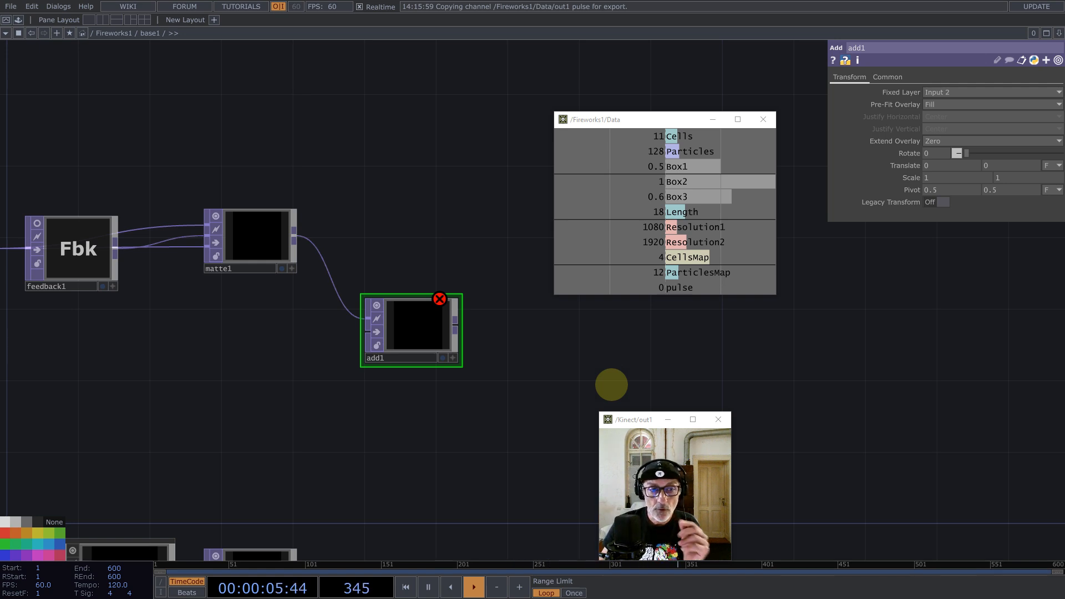
drag(196, 371, 352, 370)
drag(705, 125, 856, 137)
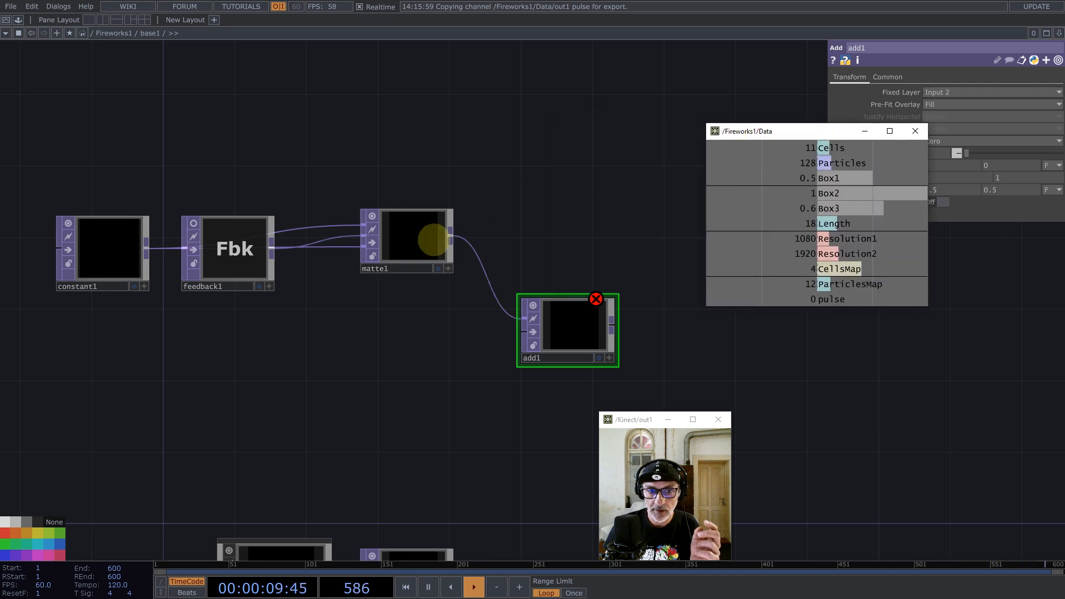
Step: Create a Select TOP, select1, referencing constant1, and turn off its viewer
drag(442, 297, 510, 235)
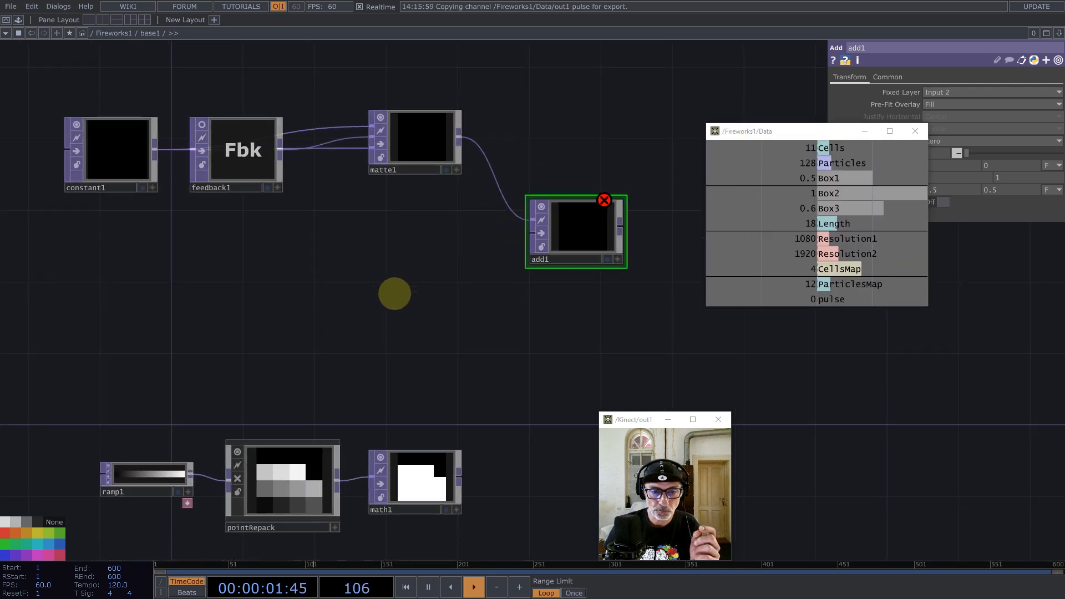
click(107, 154)
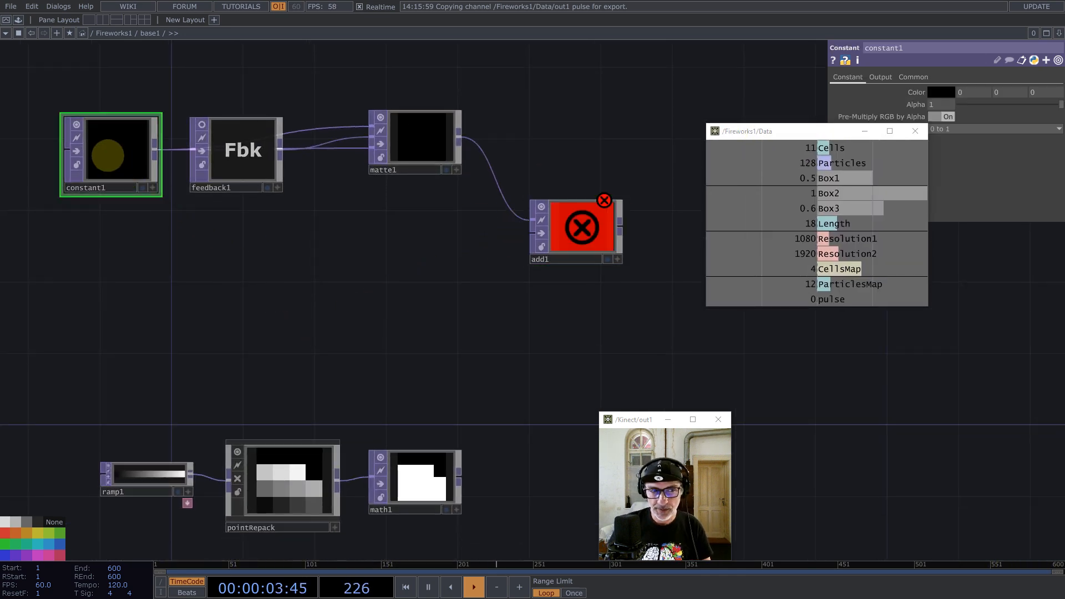
double_click(238, 309)
text(se)
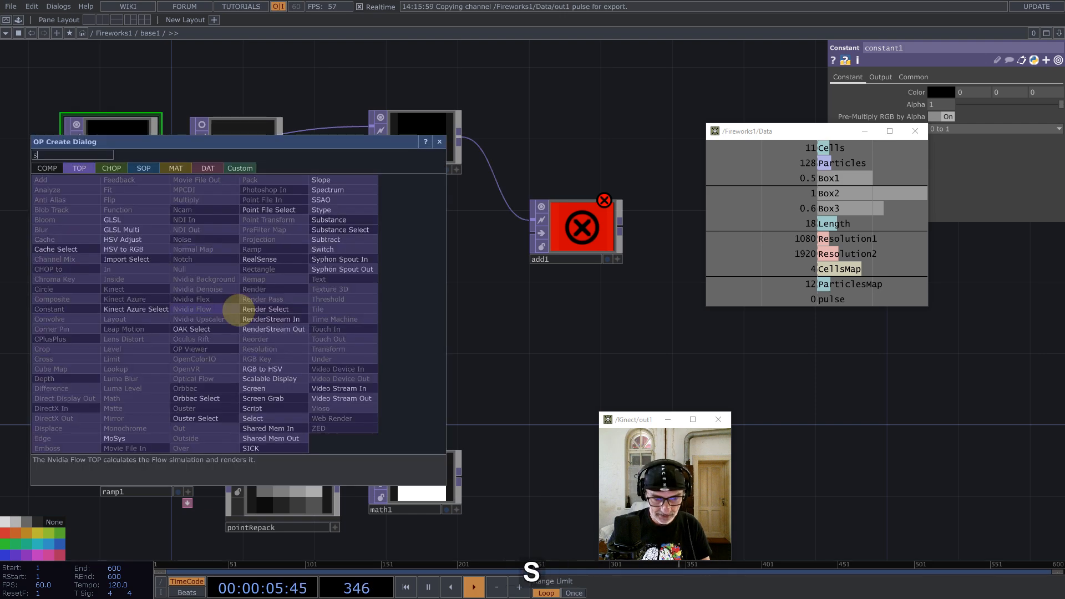
click(254, 418)
click(264, 292)
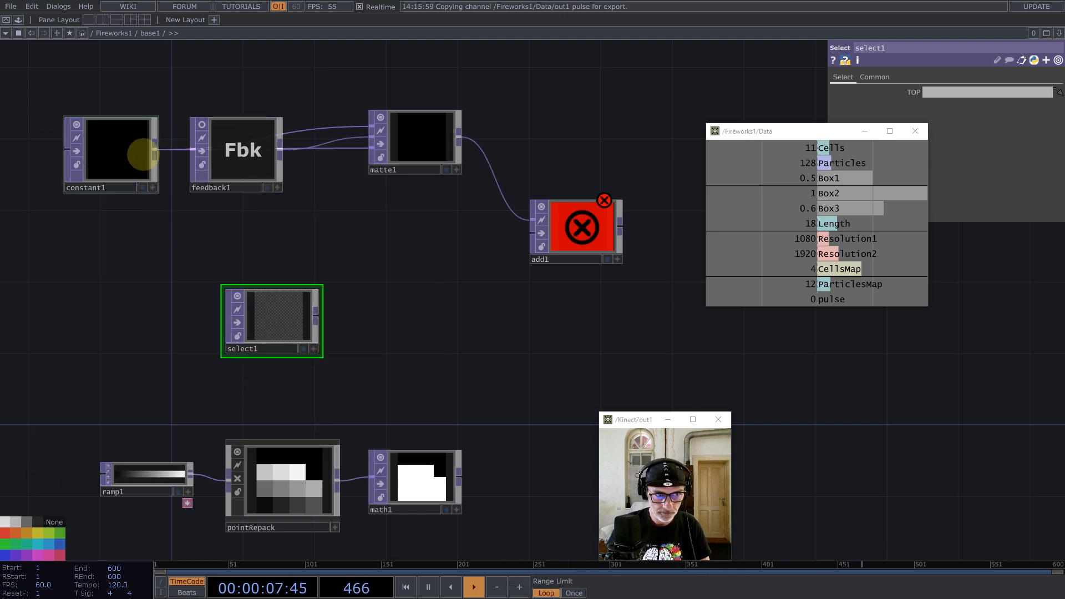
drag(138, 150, 984, 92)
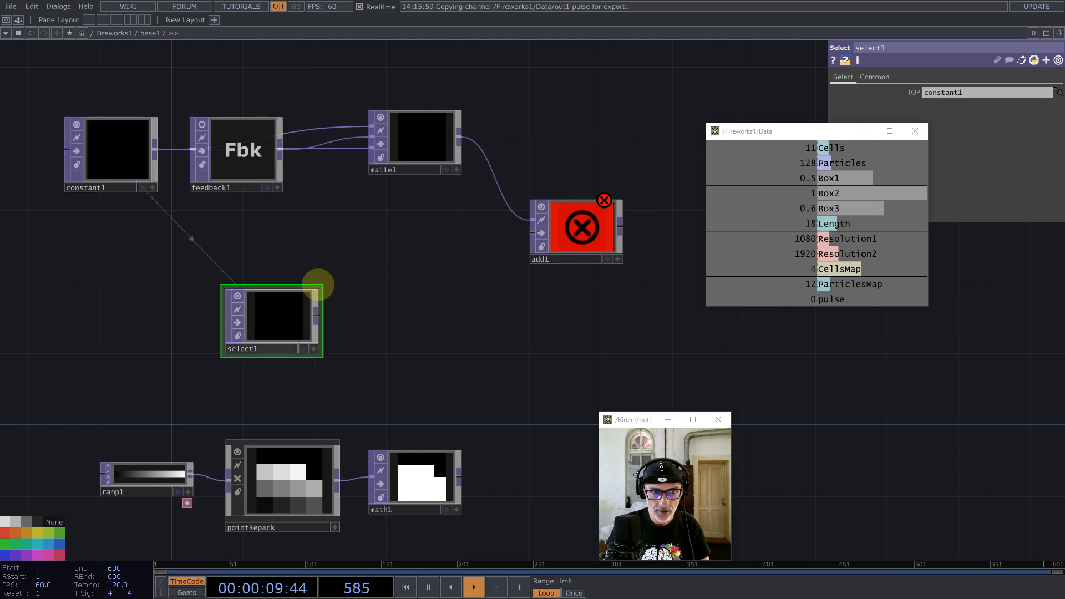
click(238, 284)
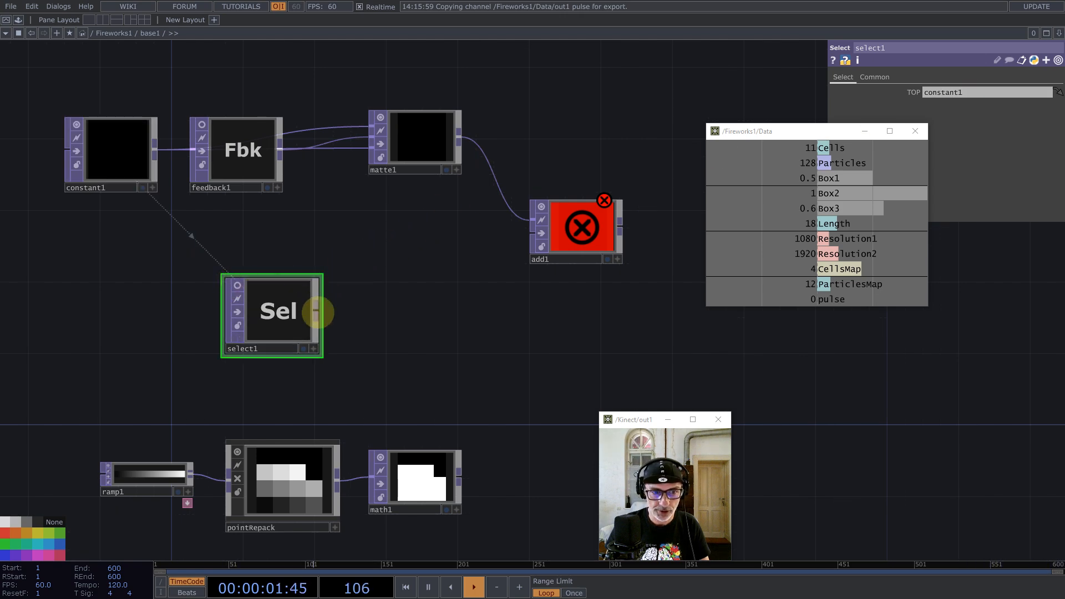
middle_click(317, 313)
Step: Add a Noise TOP, noise1, after select1 with Output RGB set to pure Noise
text(no)
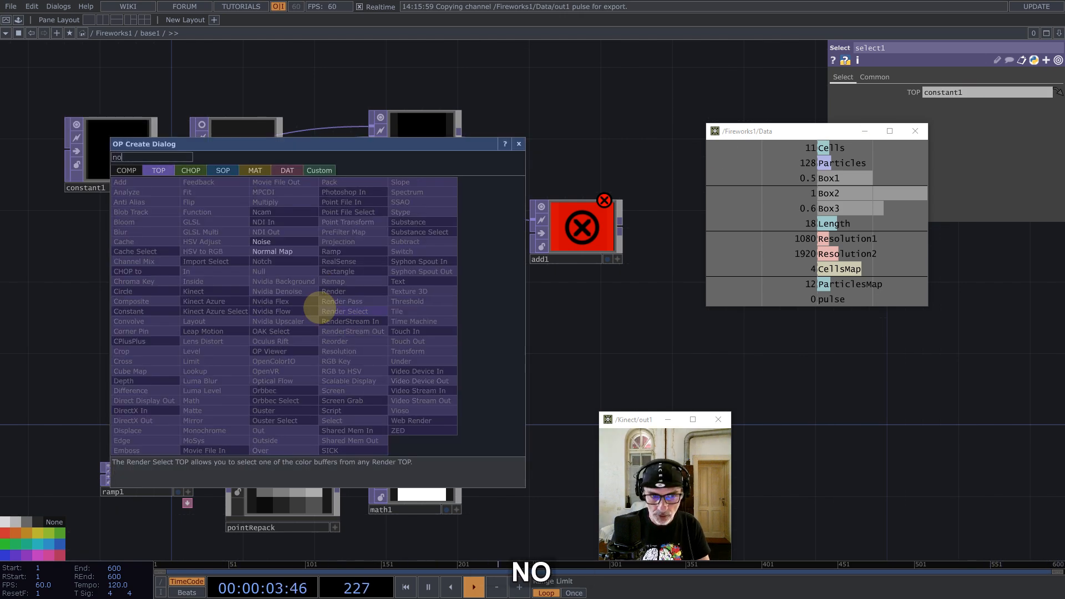
click(261, 242)
click(394, 310)
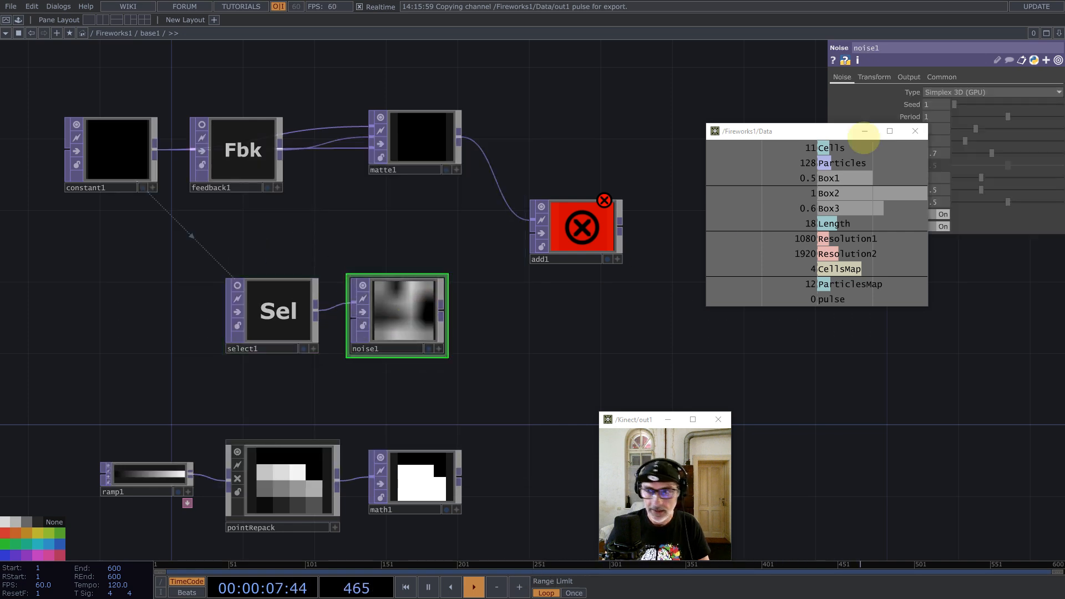
click(908, 77)
click(971, 93)
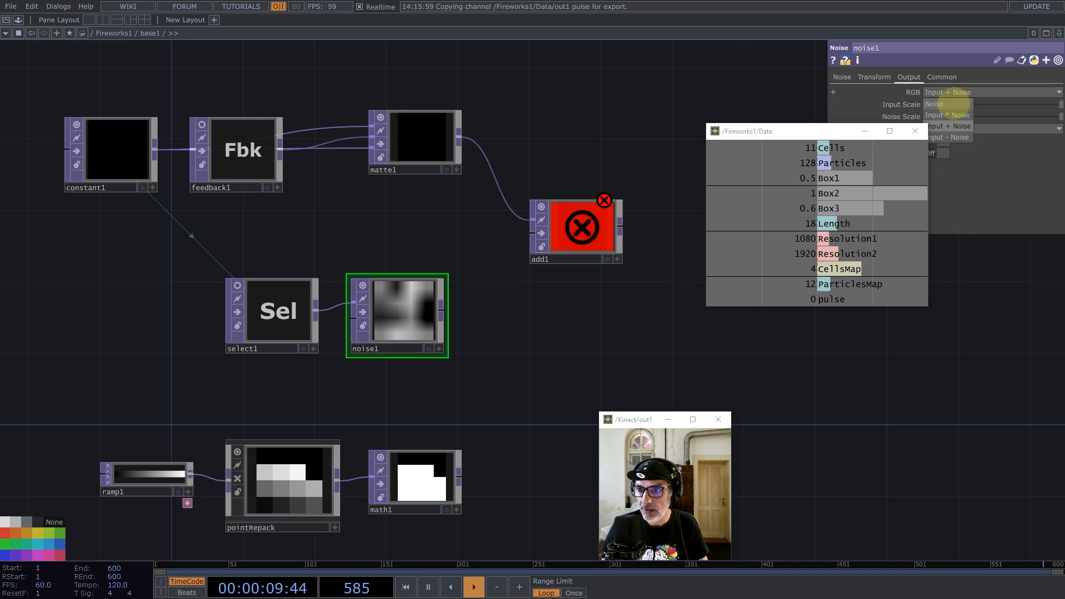
click(961, 104)
Step: Set noise1's Offset to 1, Amplitude to 0.3333, and Viewer Smoothness to Nearest Pixel
drag(800, 134, 913, 407)
click(842, 77)
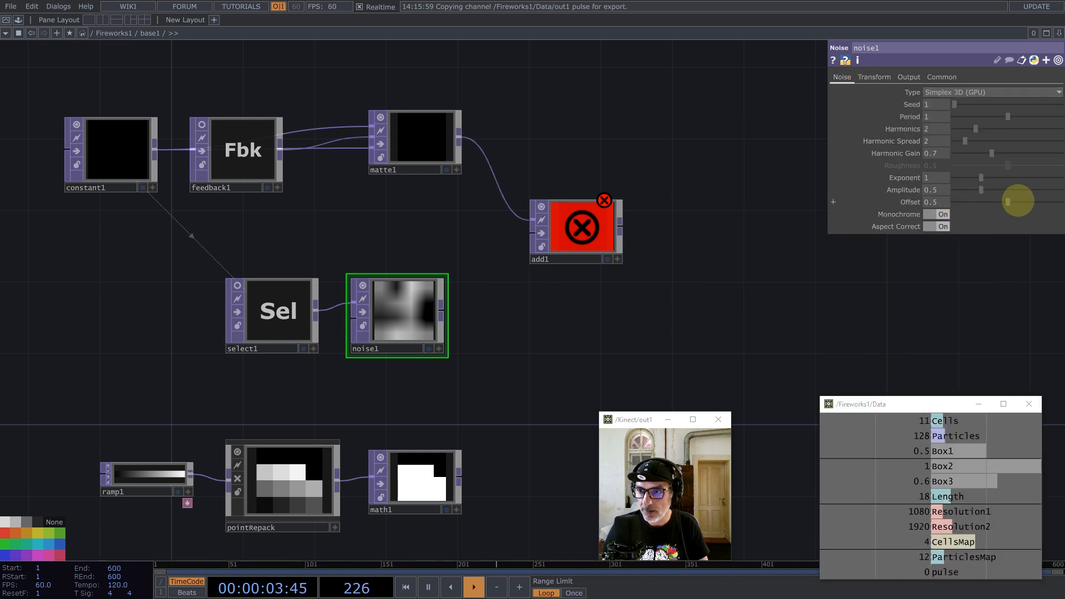
drag(1018, 201, 1061, 202)
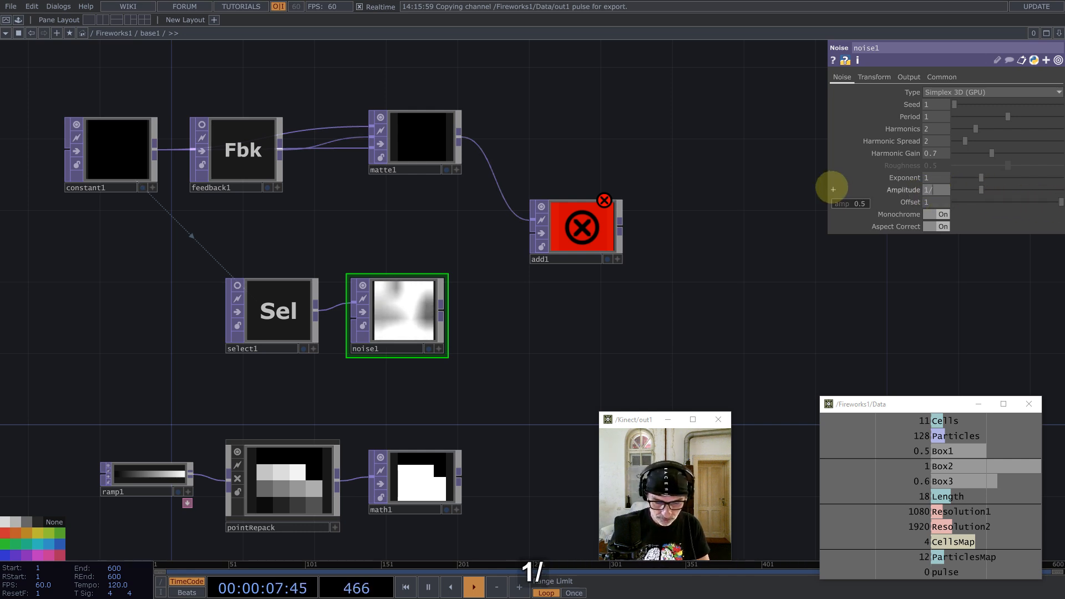
key(Return)
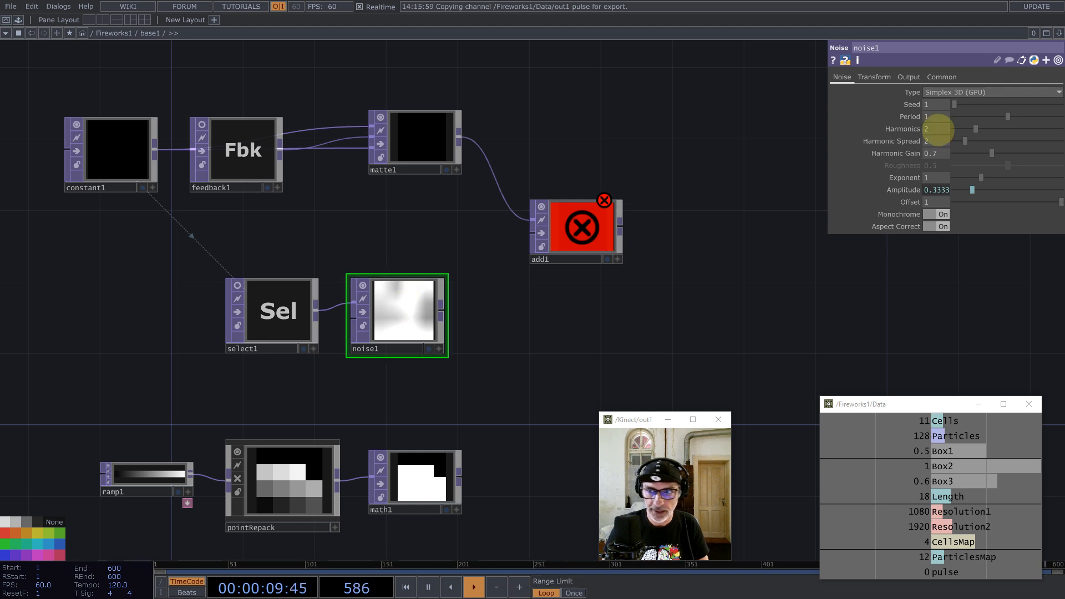
click(942, 76)
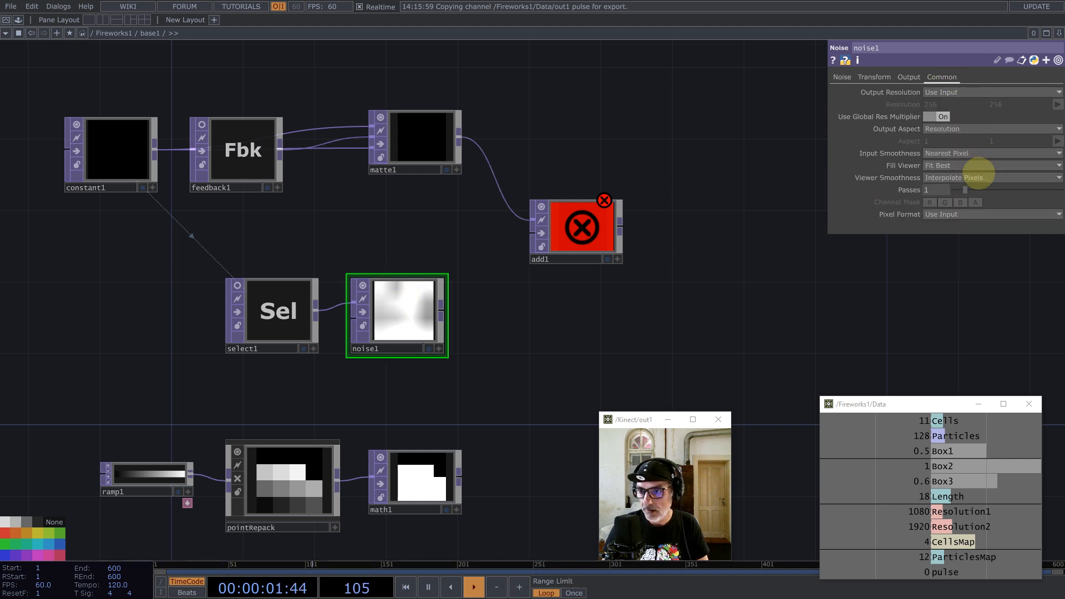
click(976, 177)
click(974, 200)
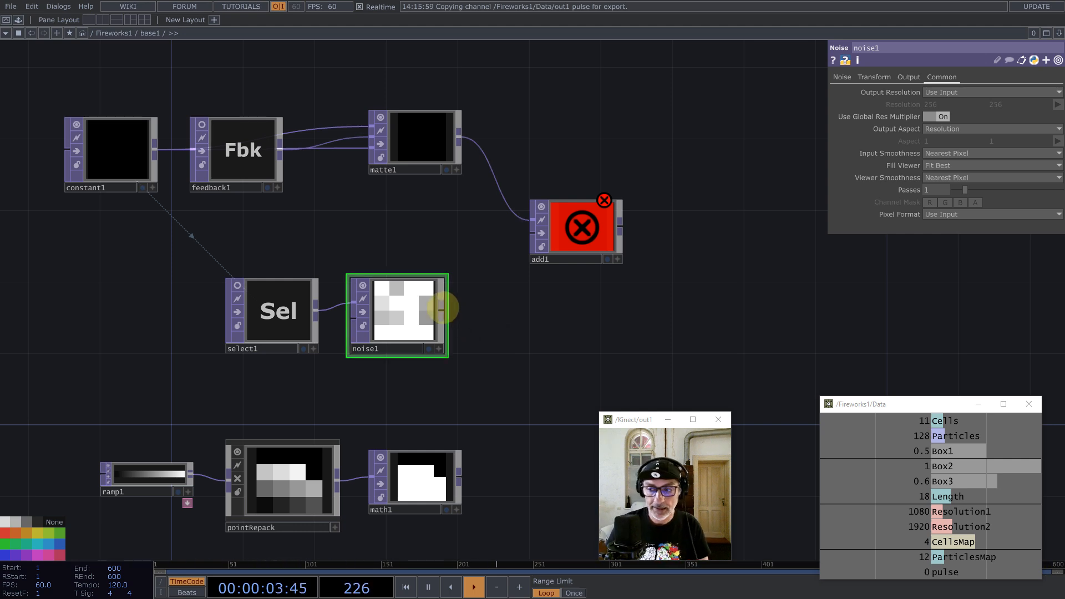
Step: Add a Math TOP, math2, after noise1 with Multiply 1/96 (expression 1/(64+32), about 0.0104)
middle_click(442, 309)
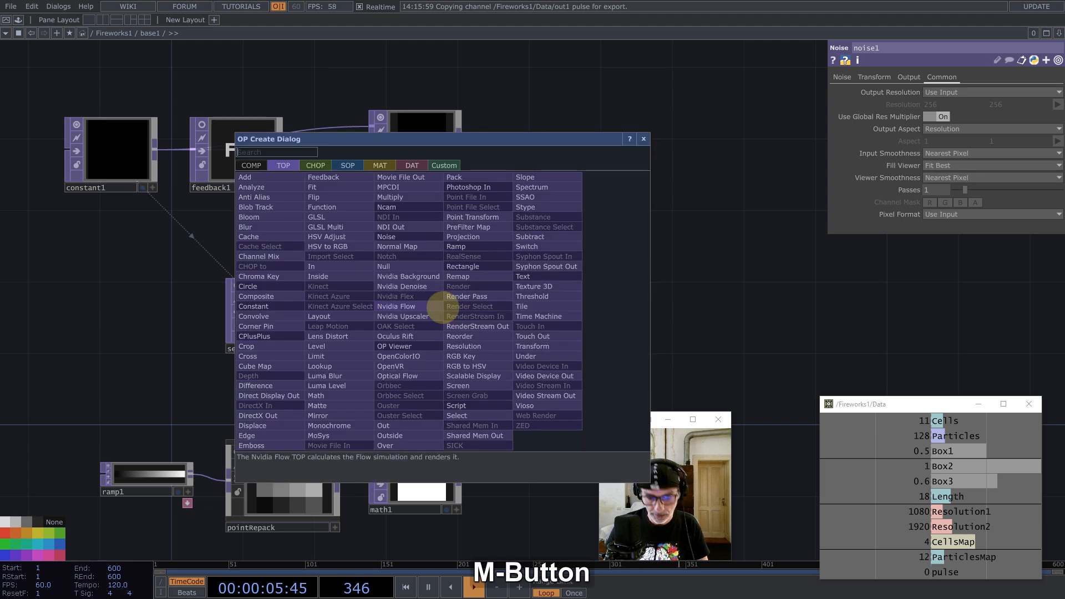
text(math)
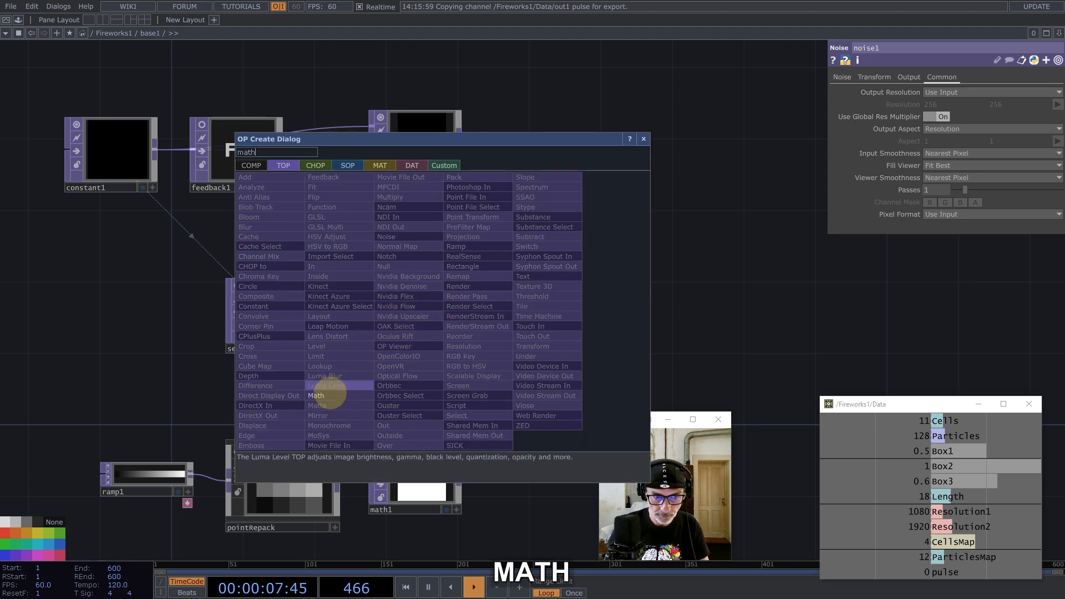
click(319, 395)
click(503, 319)
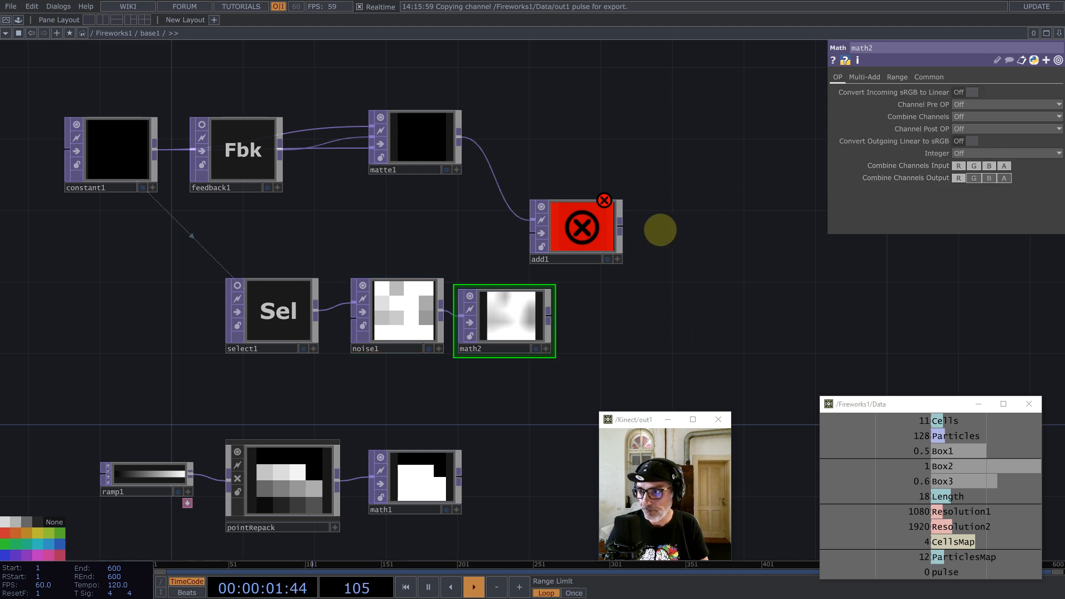
click(866, 77)
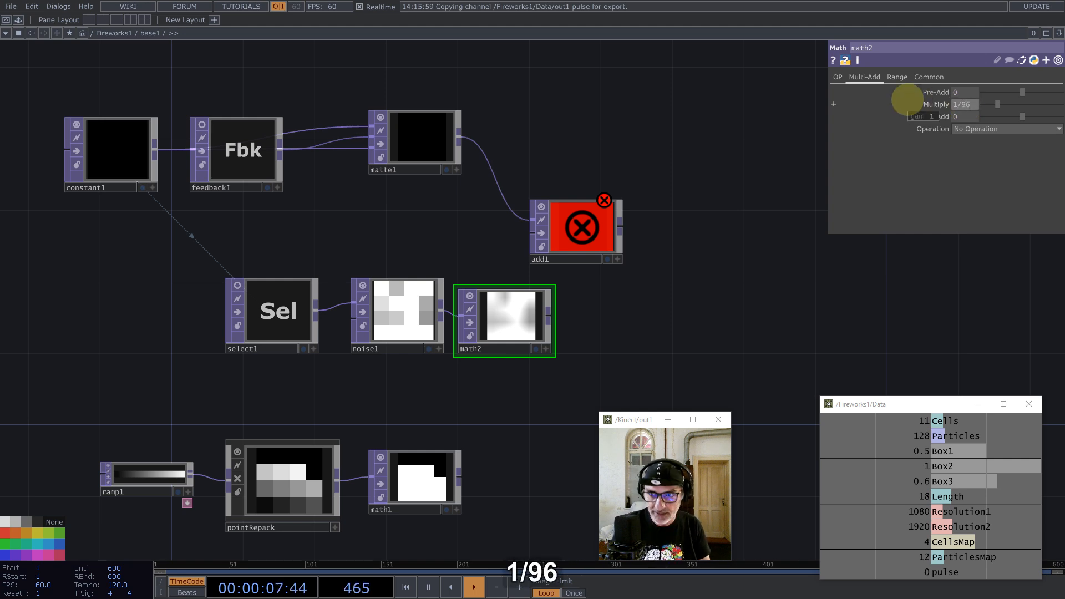
text(1/96)
key(Return)
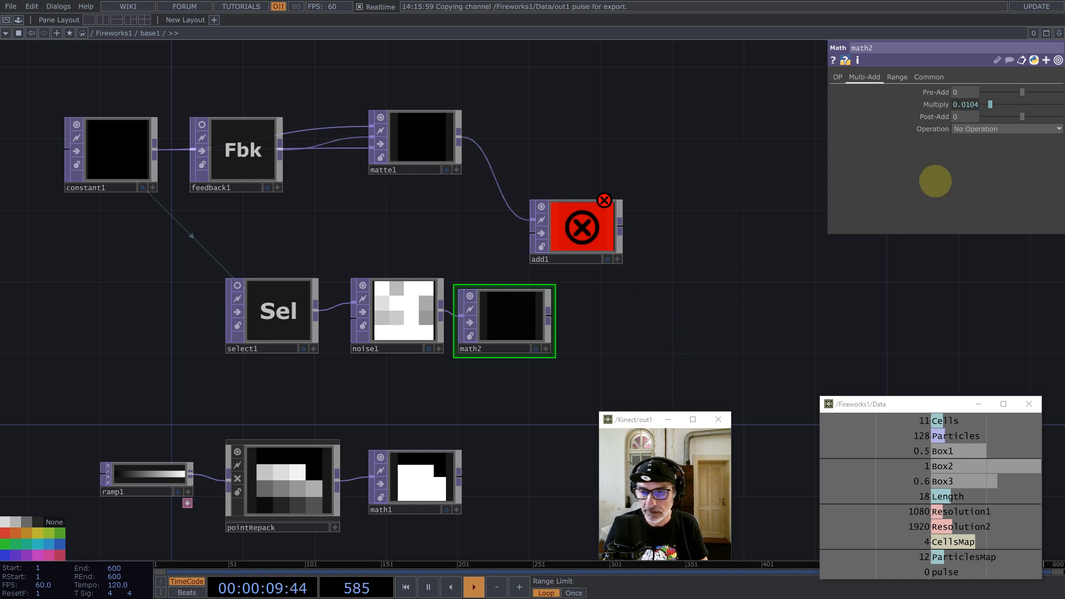
click(943, 105)
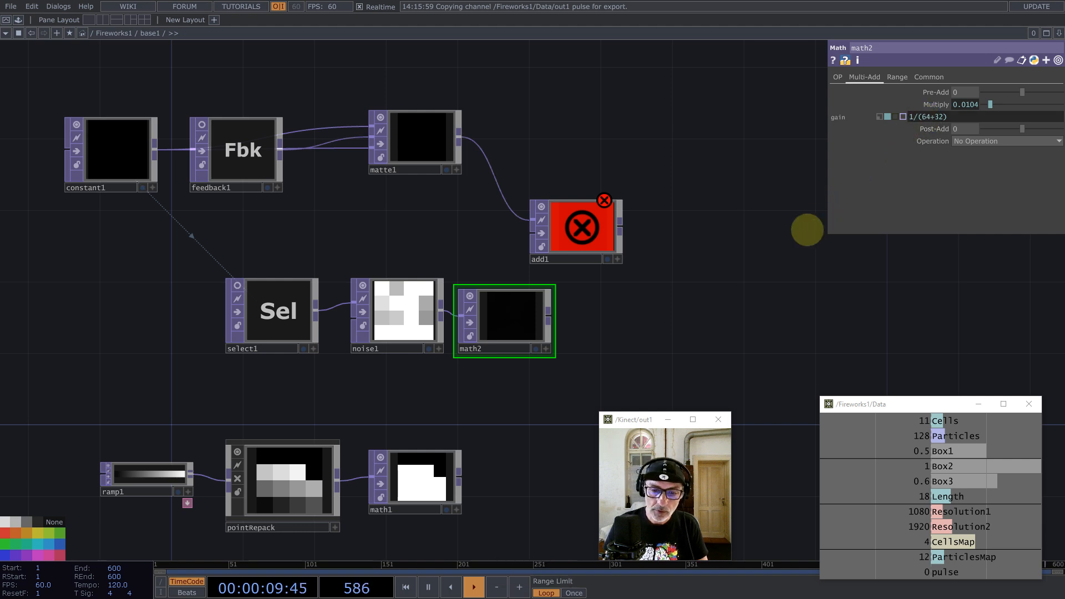
Step: Wire math2 into add1's second input and make feedback1 target add1
drag(636, 301, 650, 289)
drag(601, 227, 655, 227)
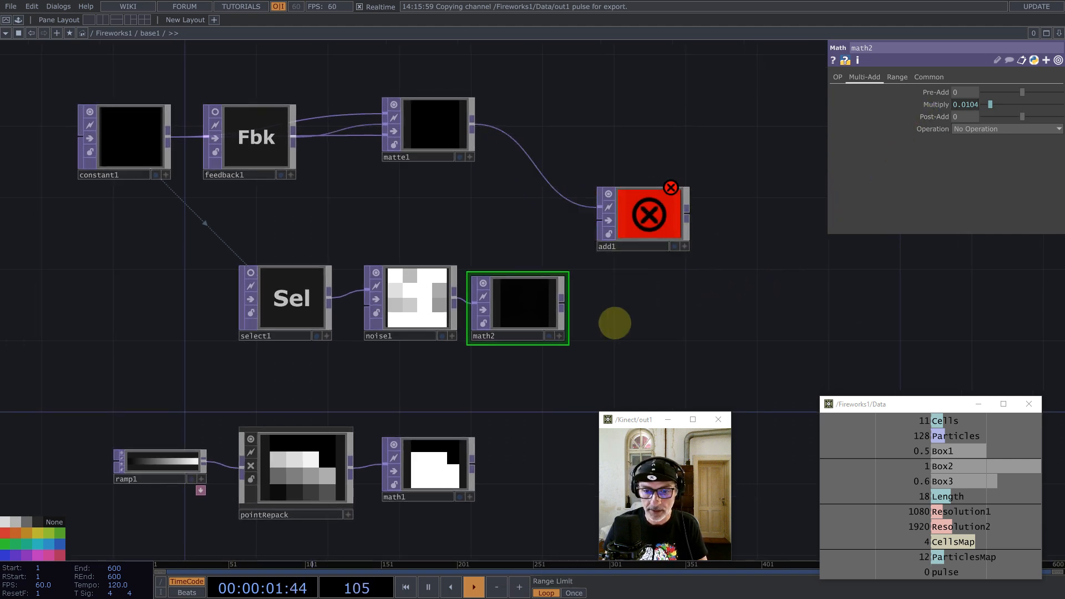
right_drag(626, 335, 161, 278)
drag(512, 297, 440, 315)
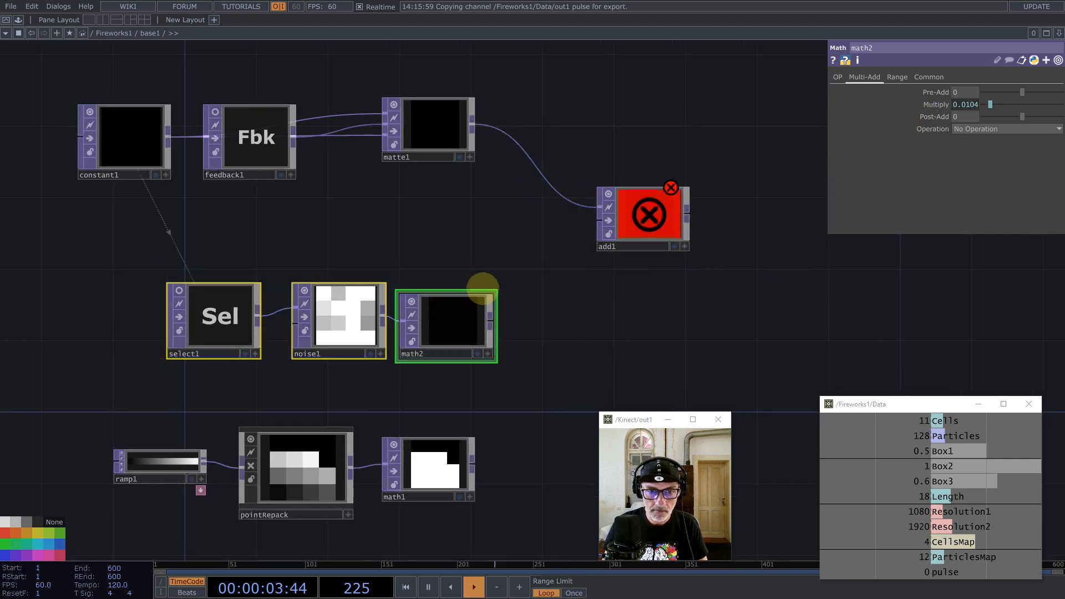
scroll(530, 343, up, 3)
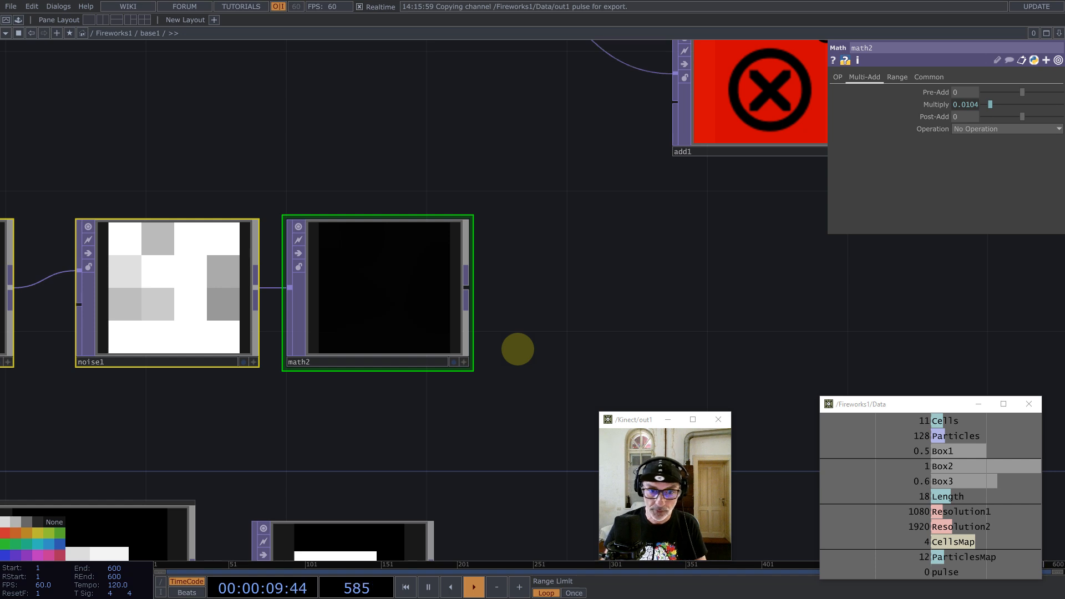
scroll(519, 275, down, 3)
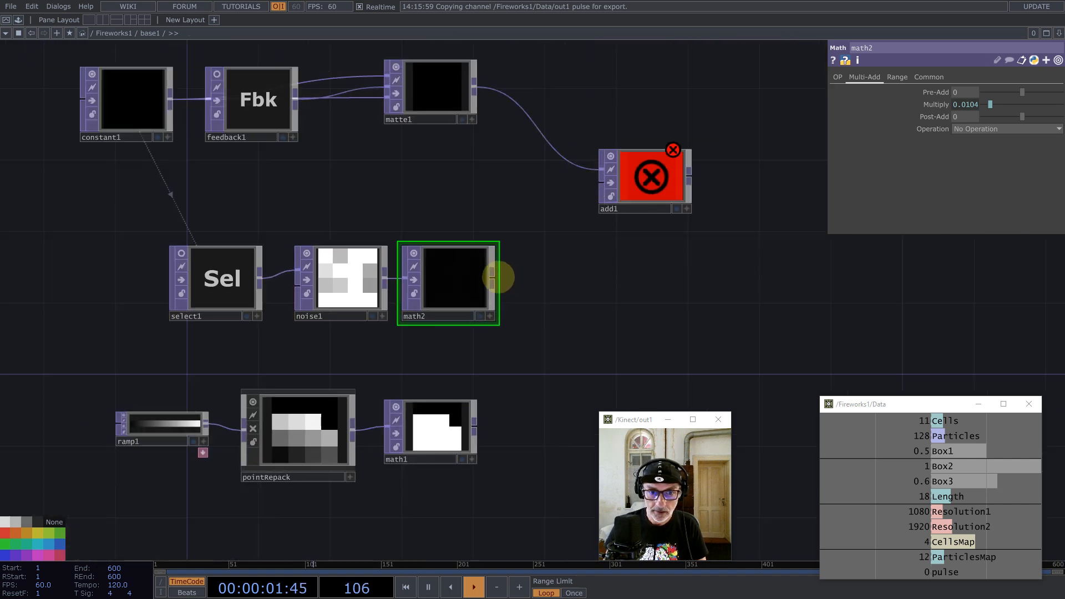
drag(494, 281, 951, 91)
click(271, 110)
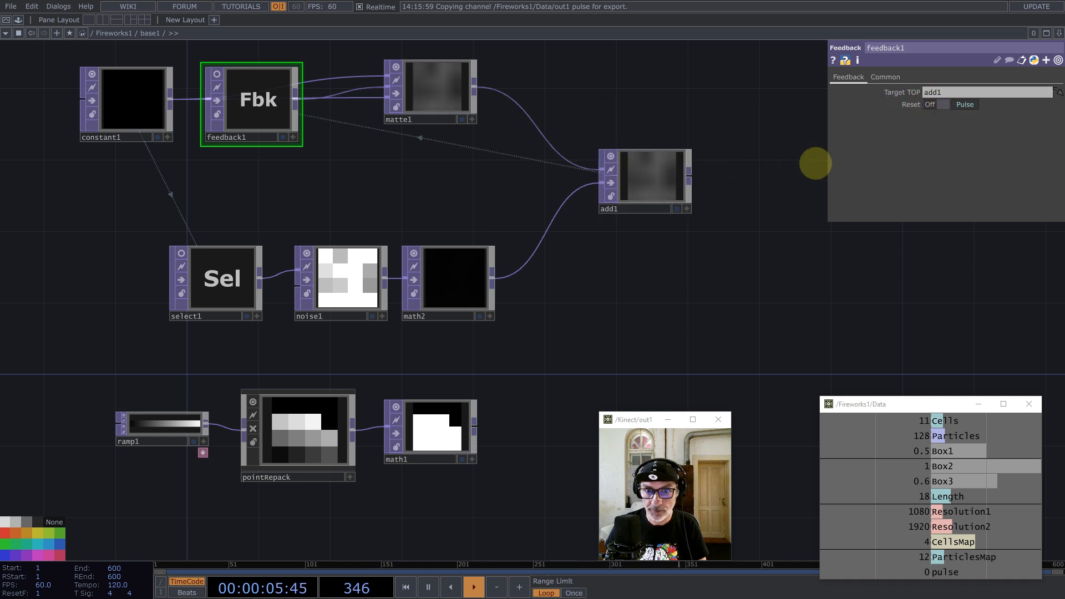
drag(751, 263, 761, 296)
Step: Set Input and Viewer Smoothness to Nearest Pixel on every node in the network
click(652, 211)
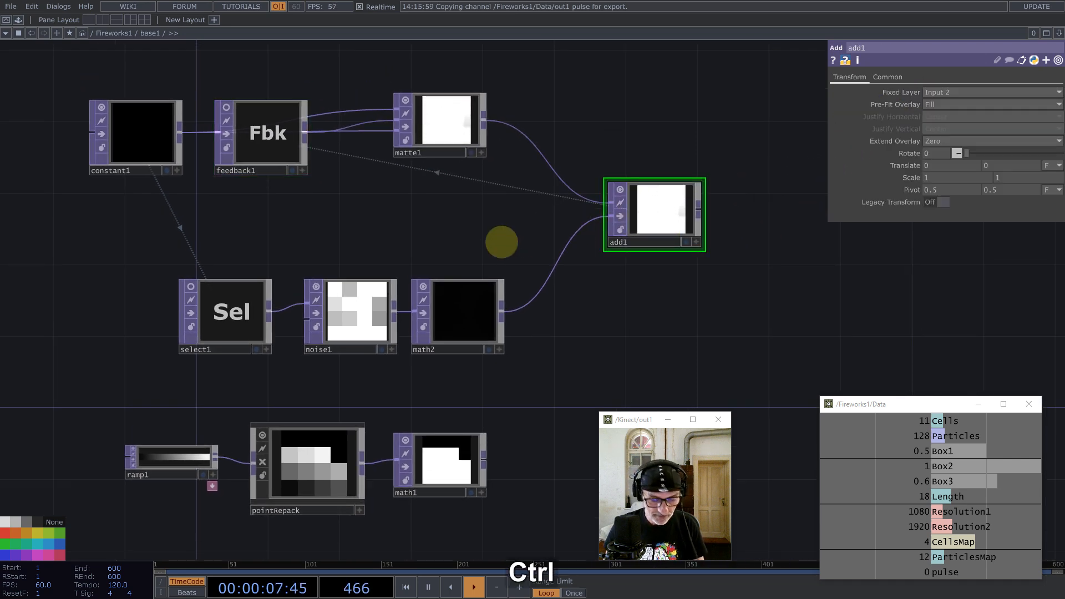
key(ctrl+a)
click(887, 76)
click(951, 153)
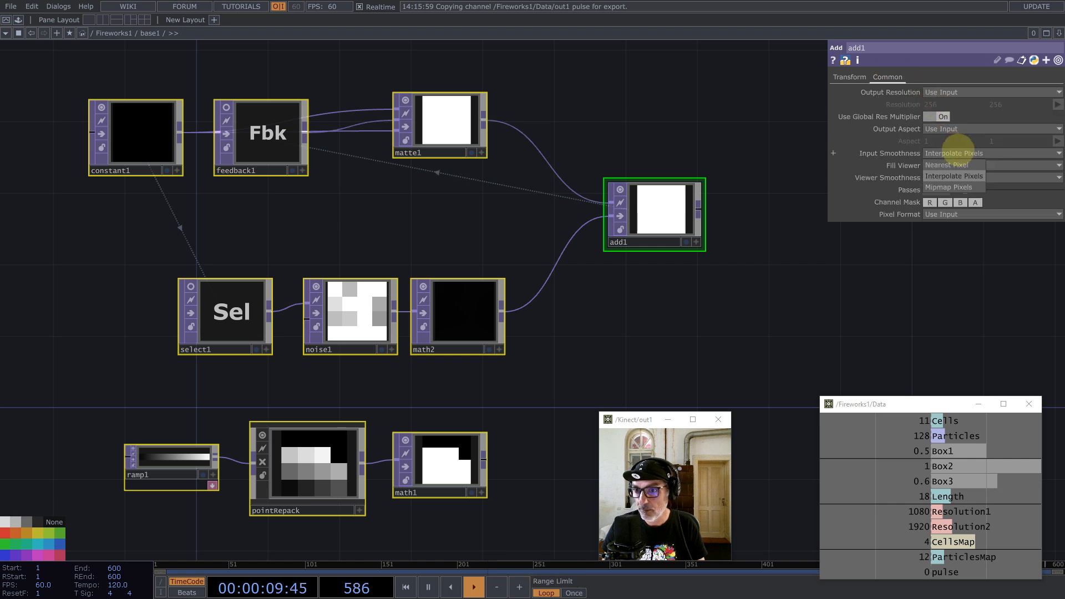
click(949, 176)
click(963, 177)
click(947, 200)
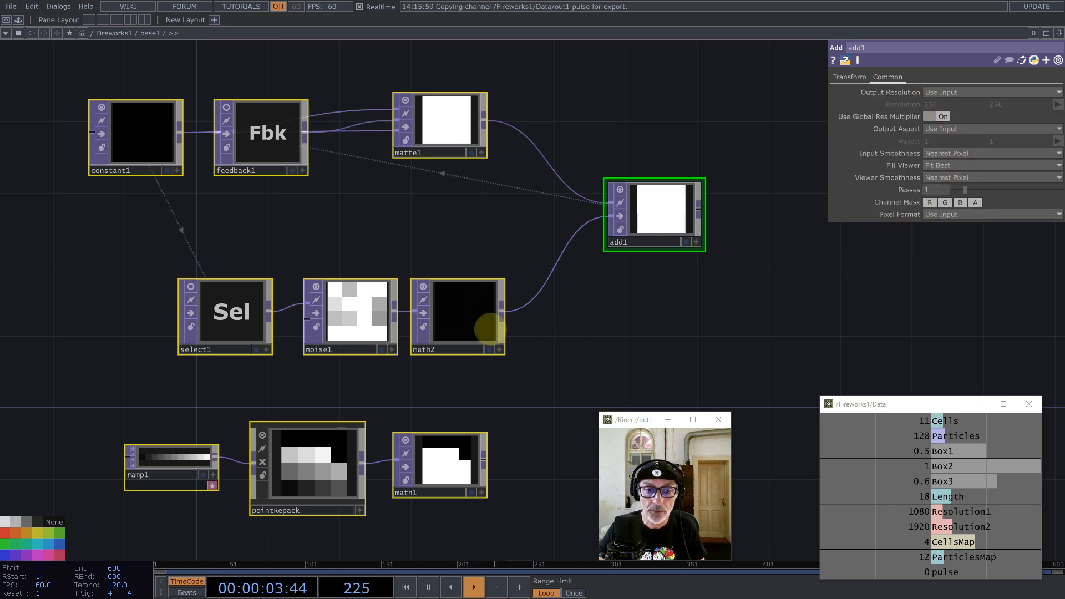
Step: Turn on Display Pixel Values in add1's viewer
click(469, 322)
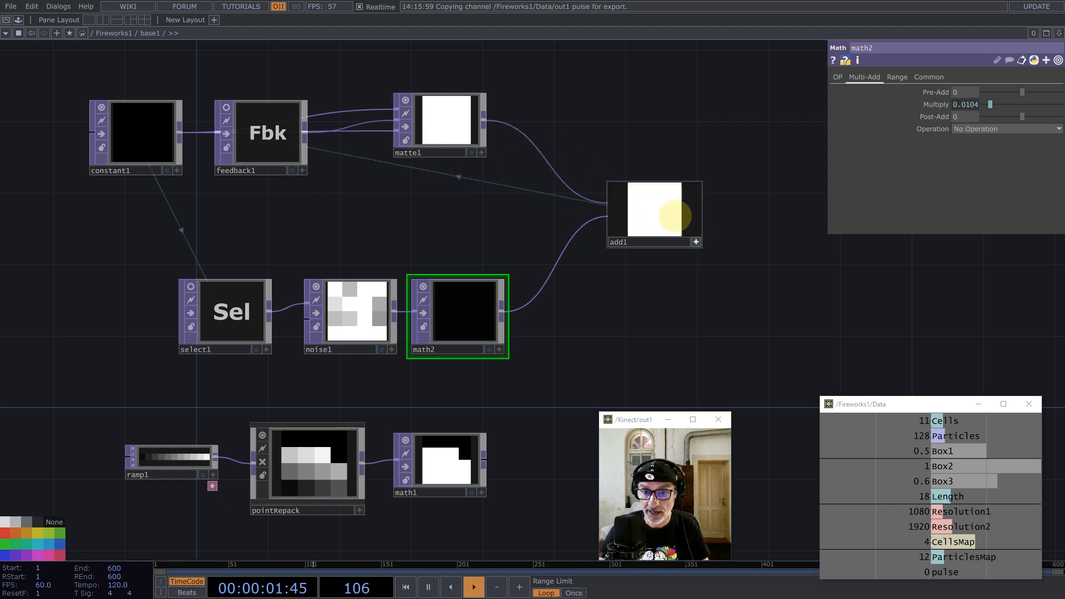
right_click(649, 200)
click(666, 168)
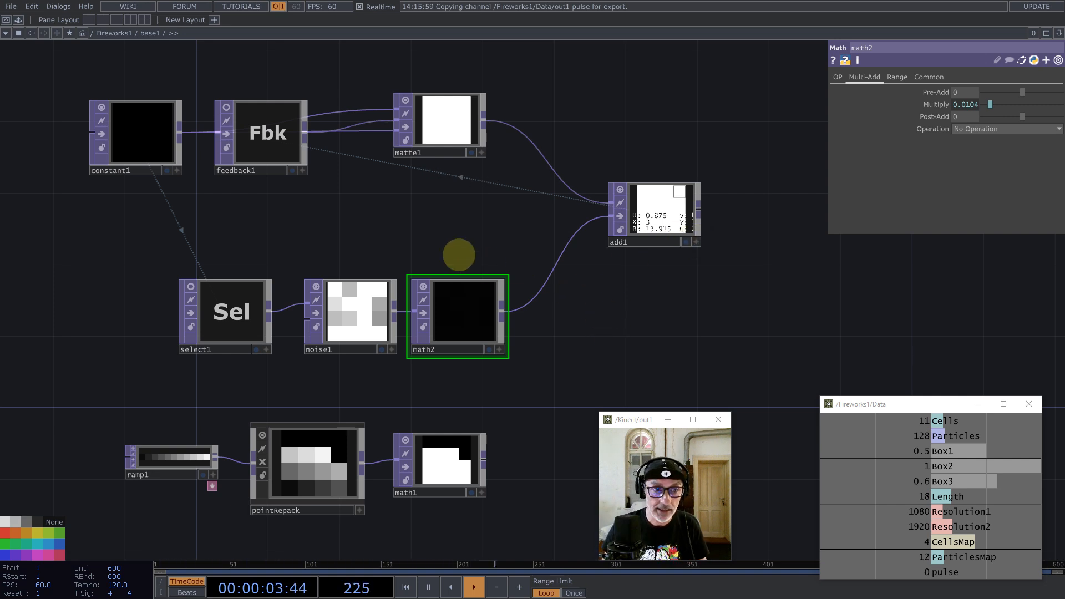
drag(334, 188, 371, 191)
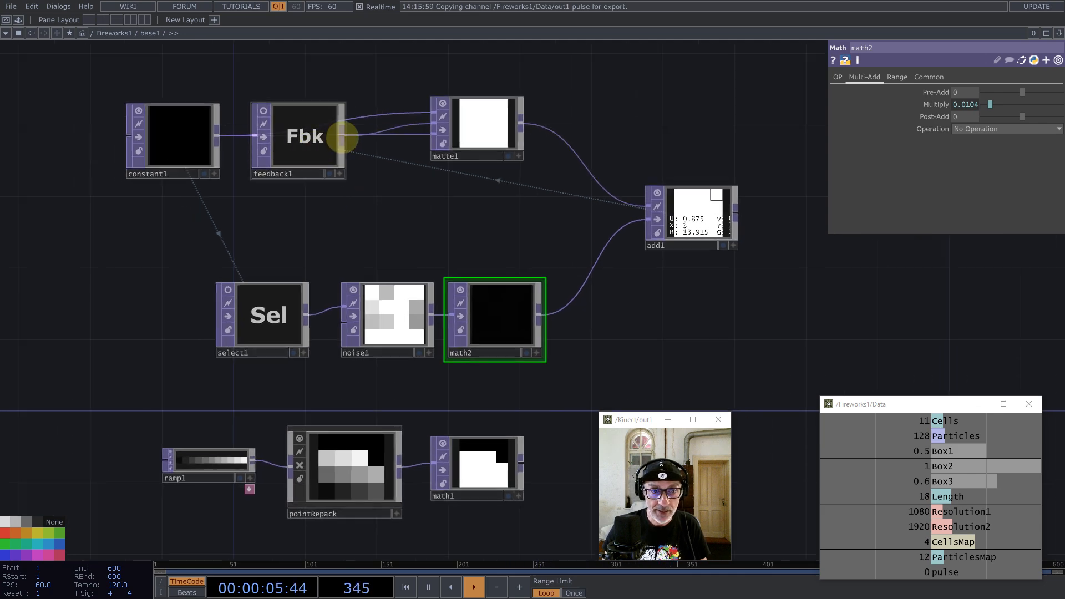
Step: Add a Math TOP, math3, after feedback1 with Pre-Add -1 and Integer set to Ceiling
middle_click(343, 136)
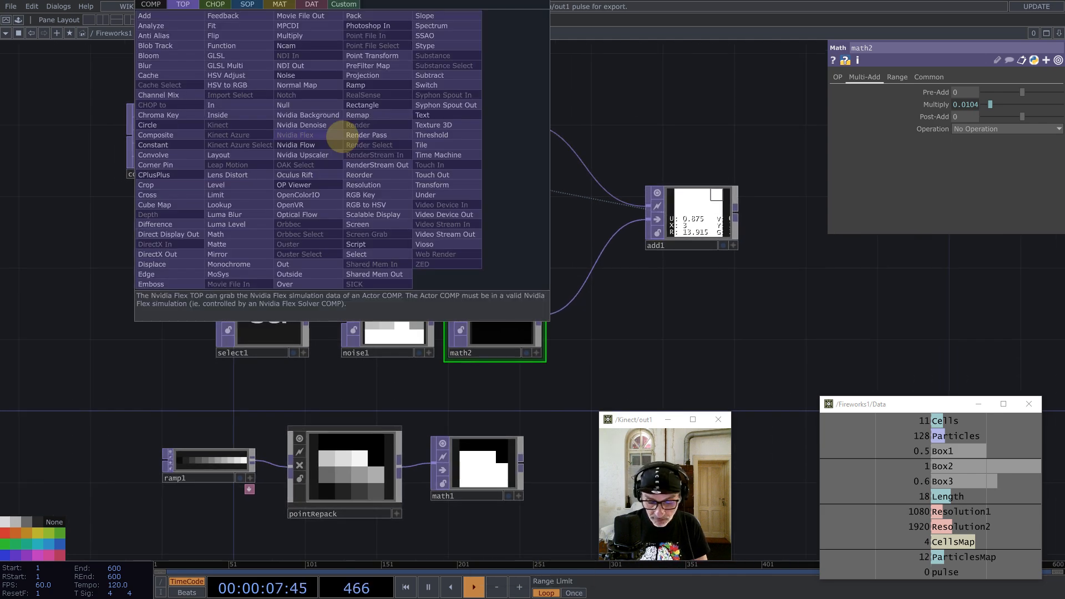
text(ma)
click(222, 234)
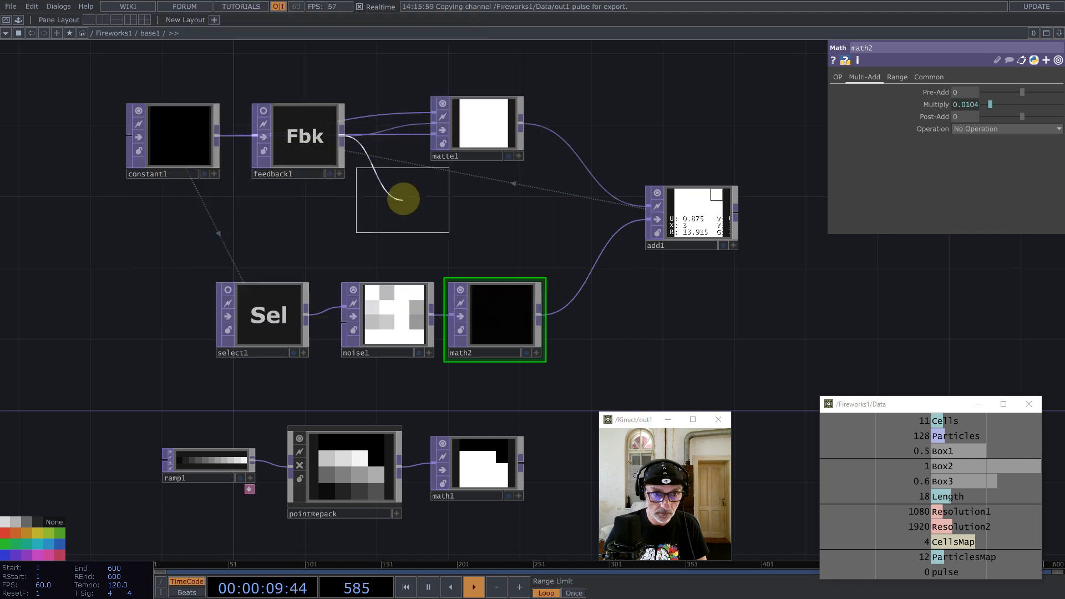
click(389, 218)
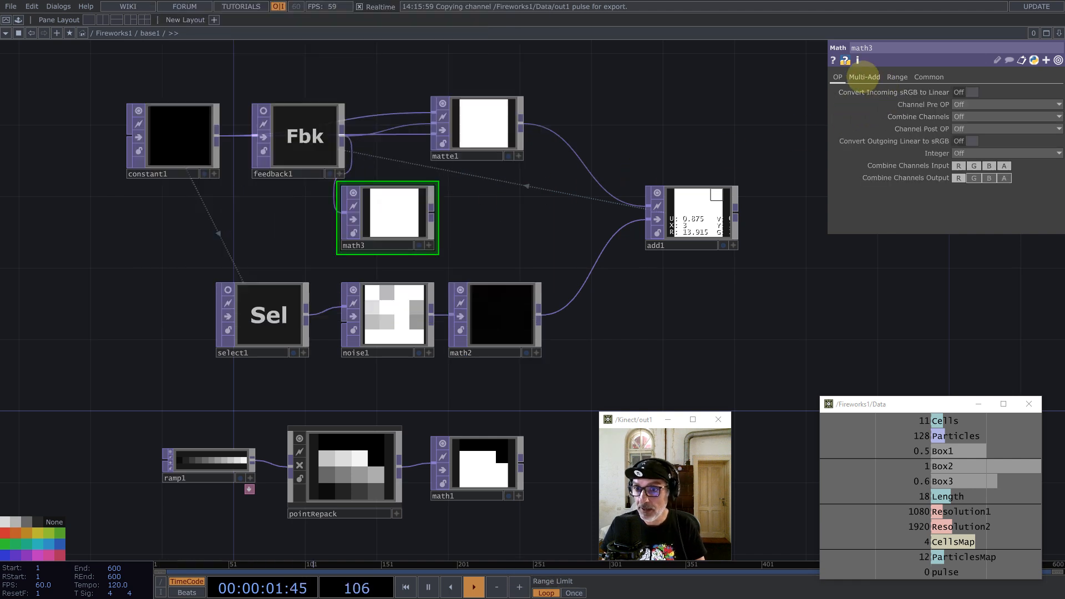
click(864, 76)
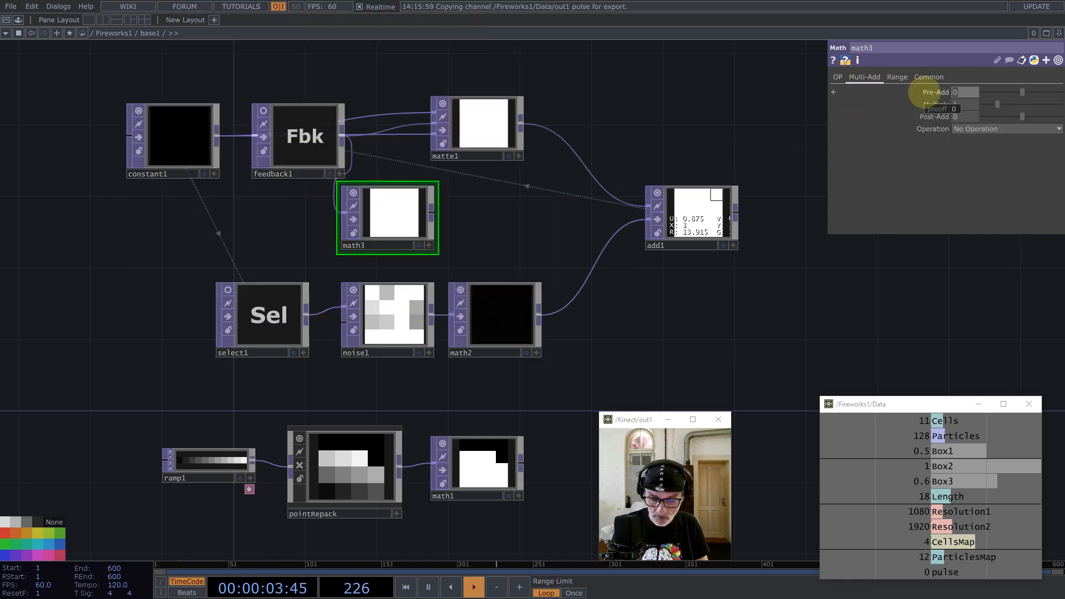
text(-1)
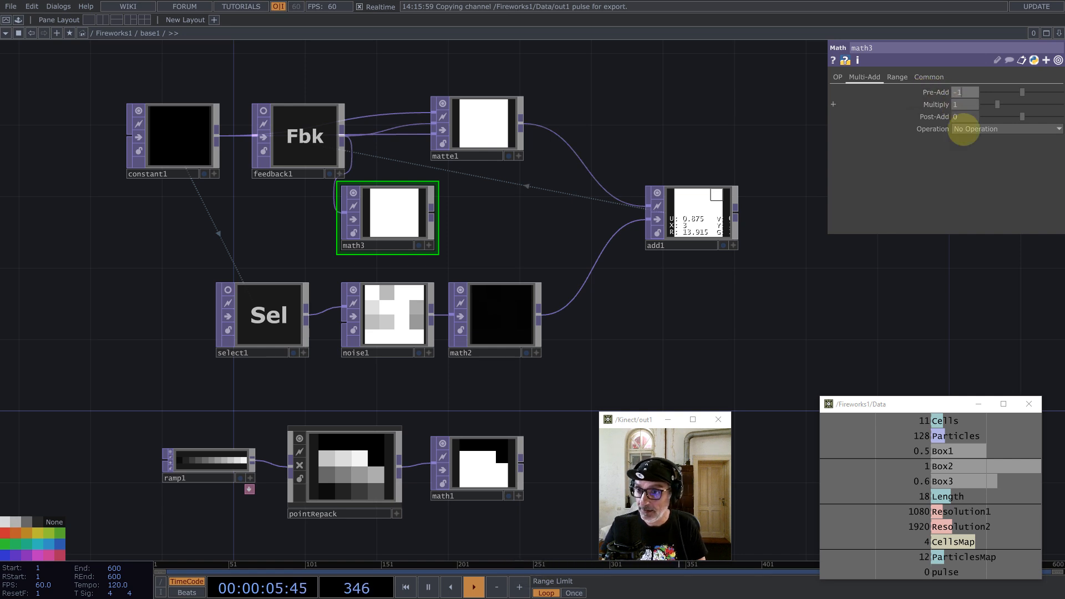
click(838, 77)
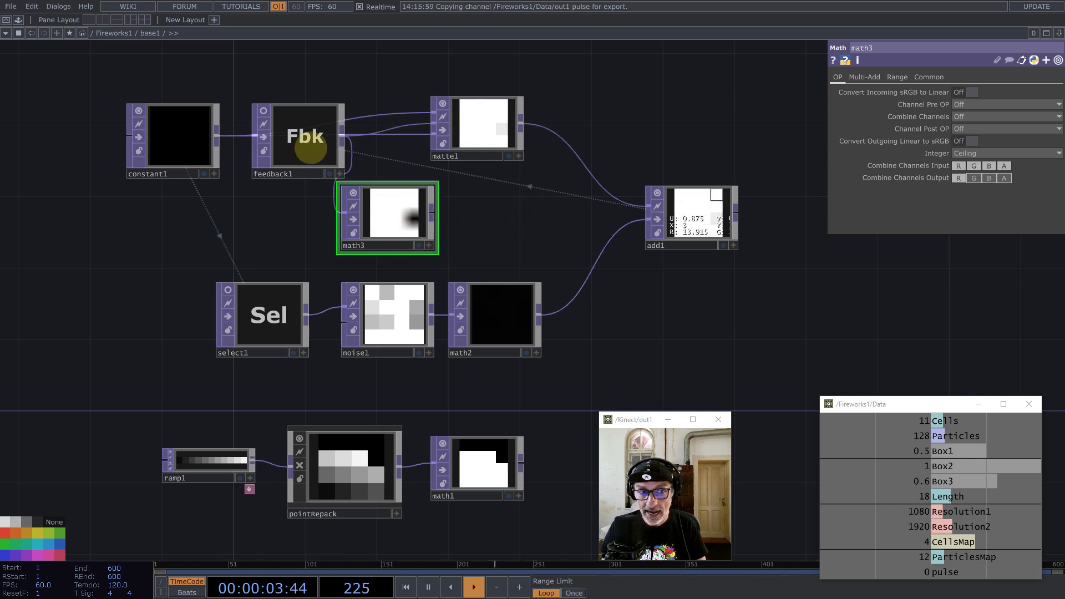
Step: Set Input Smoothness to Nearest Pixel on all nodes of the upper network
drag(129, 74, 769, 387)
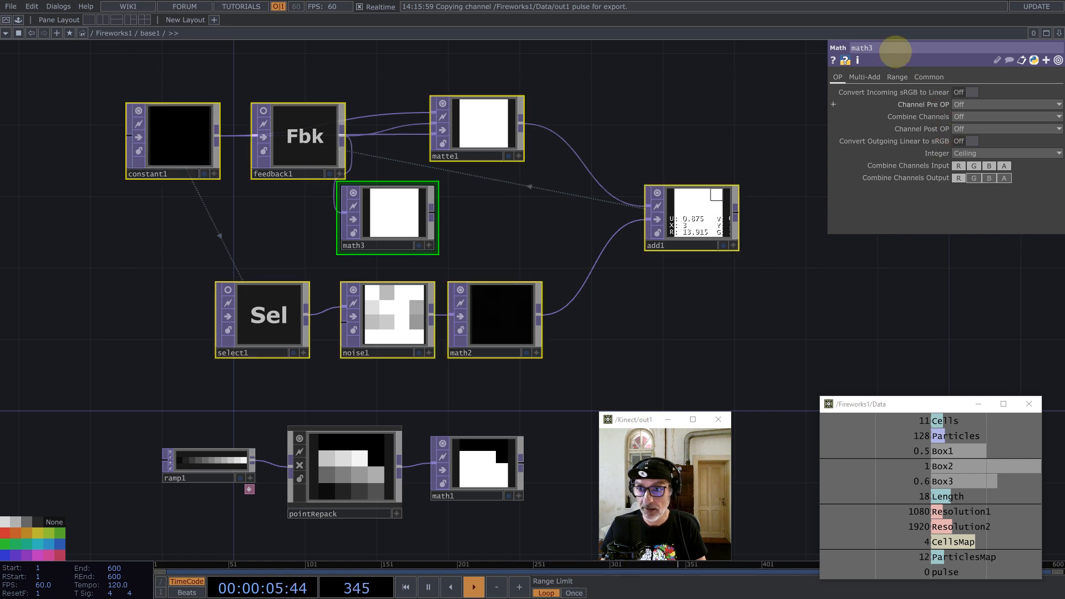
click(929, 77)
click(983, 154)
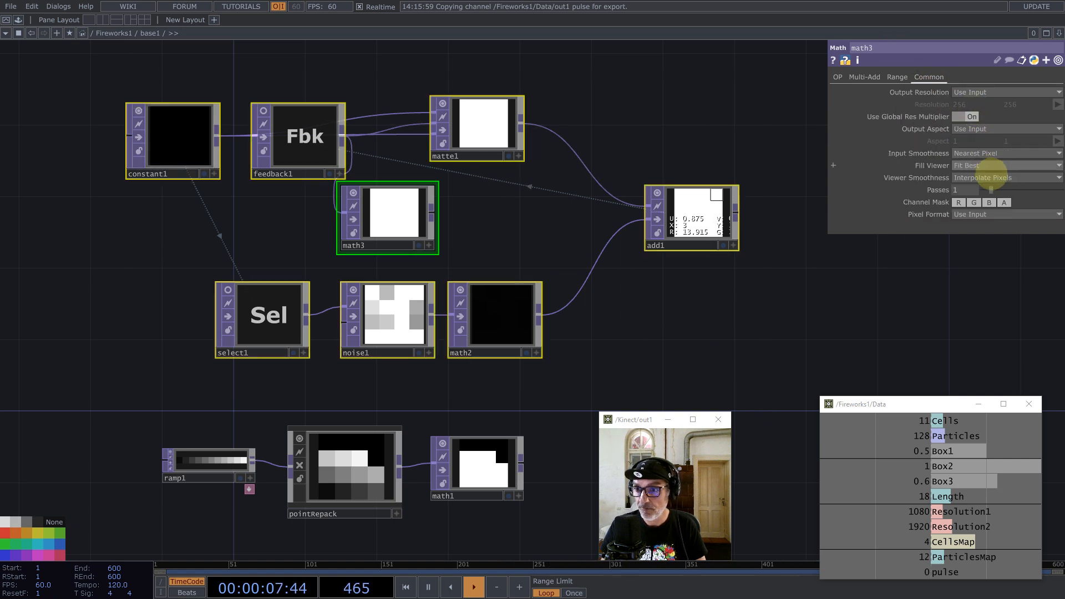
click(975, 164)
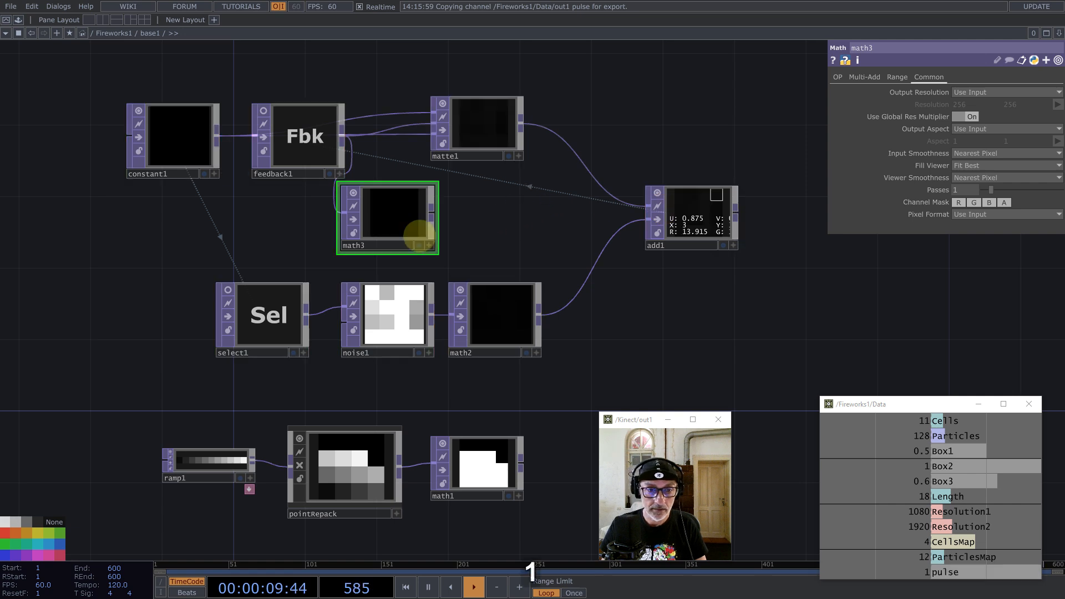
scroll(411, 229, up, 4)
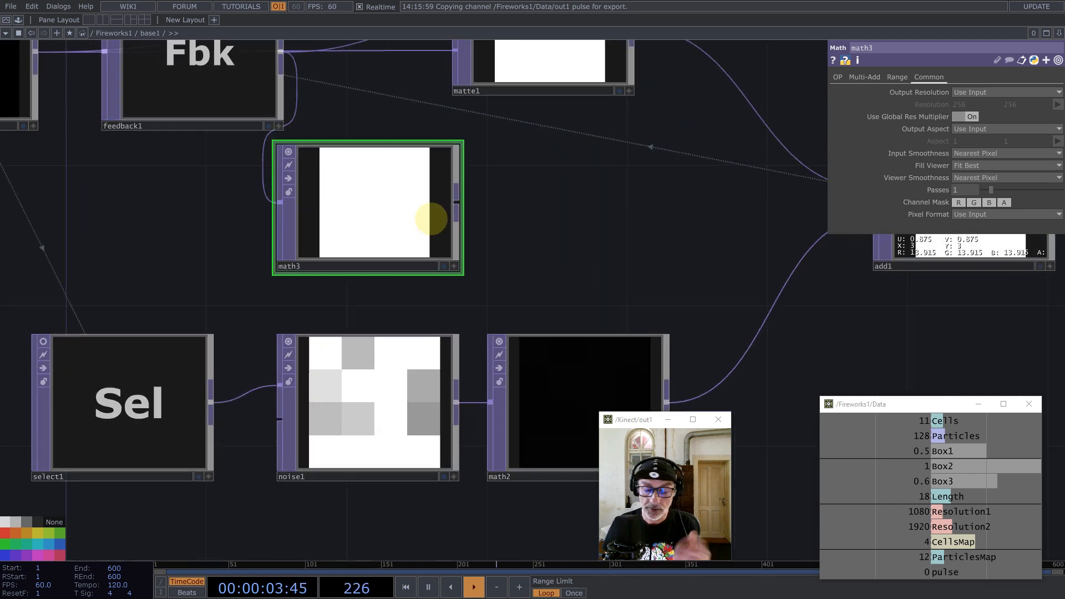
middle_click(453, 205)
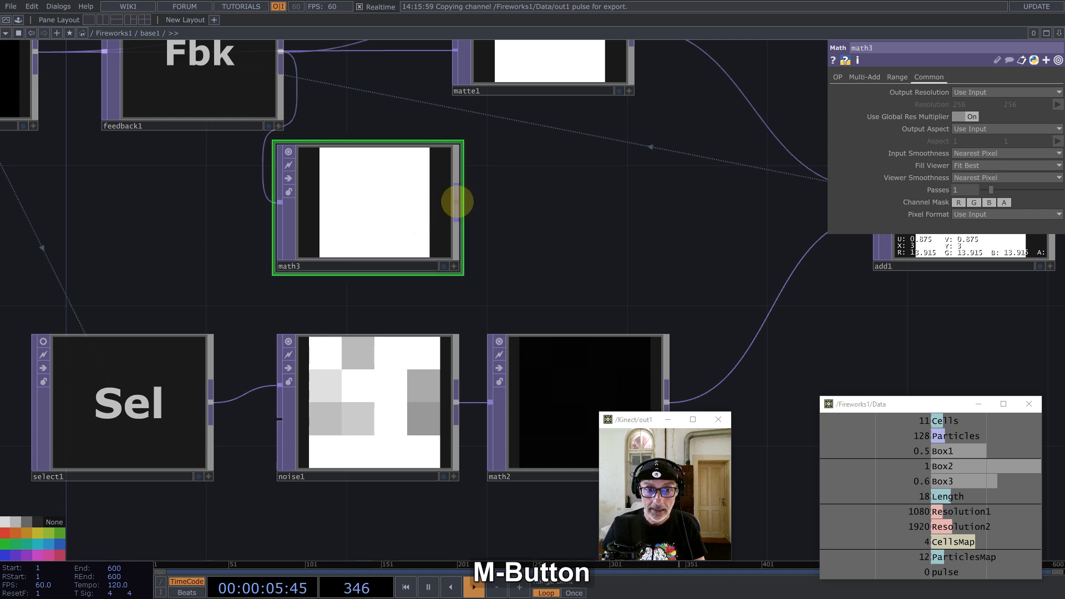
Step: Add a Limit TOP, limit1, after math3 clamping values at both minimum and maximum
text(l)
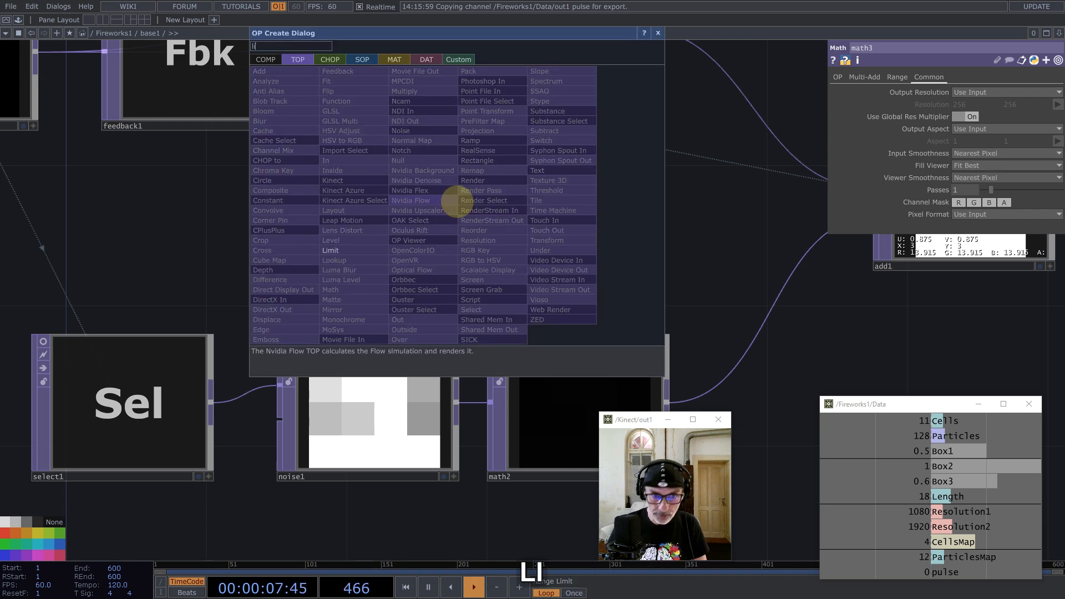
text(i)
click(328, 251)
click(572, 207)
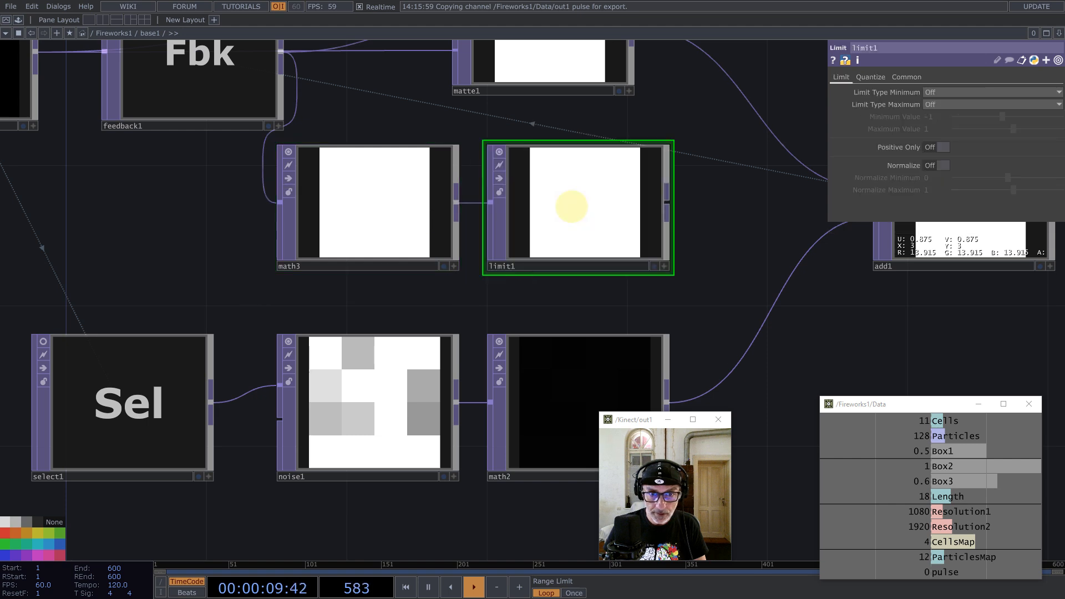
click(937, 105)
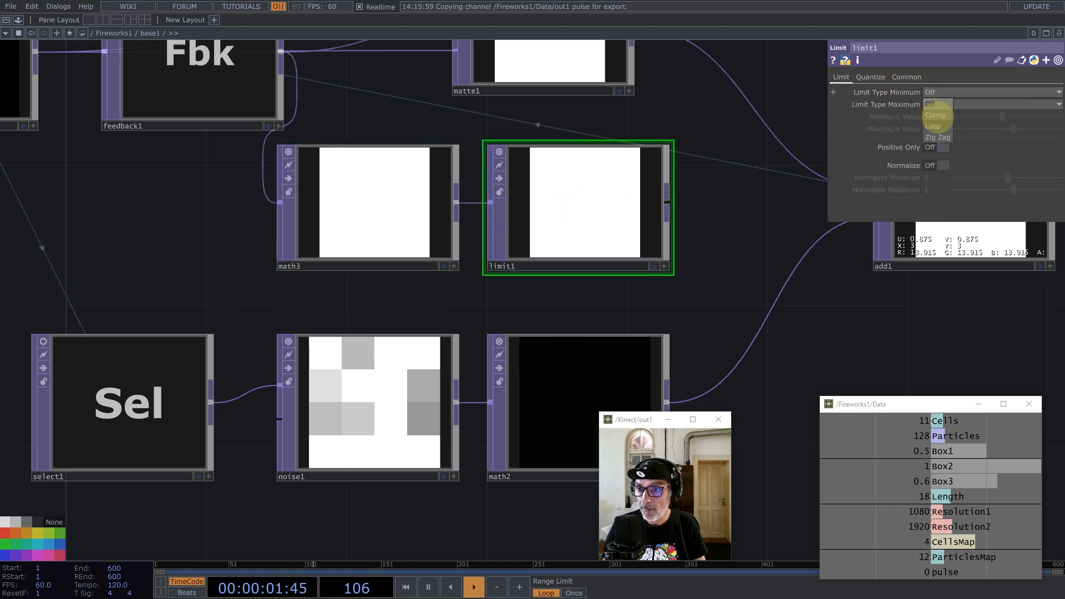
click(937, 115)
click(939, 103)
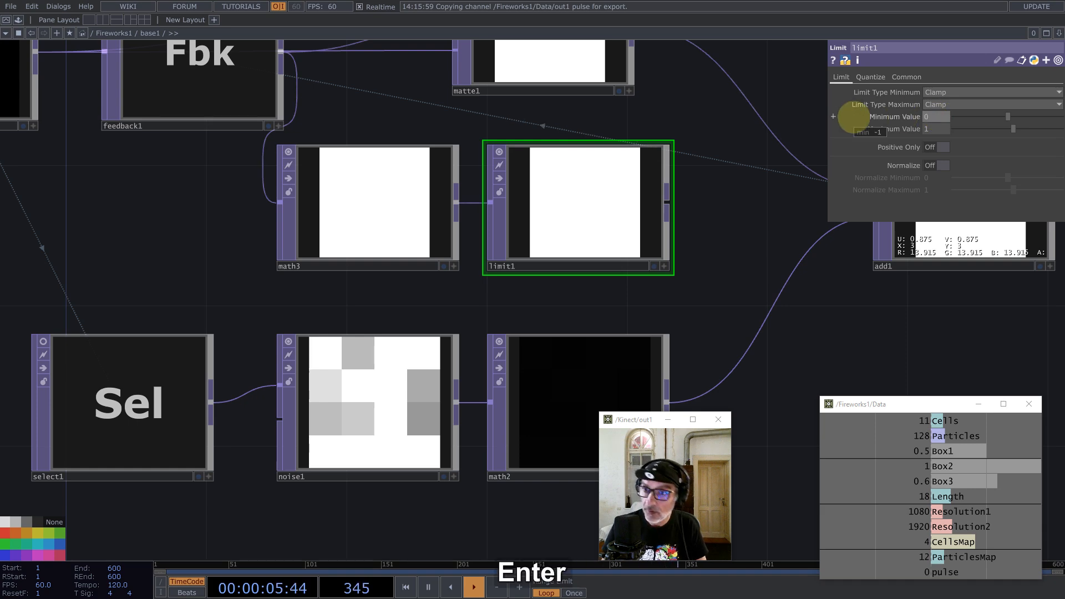
Step: Connect limit1 into matte1's second input and spread matte1, add1 and the noise chain apart
scroll(544, 238, down, 5)
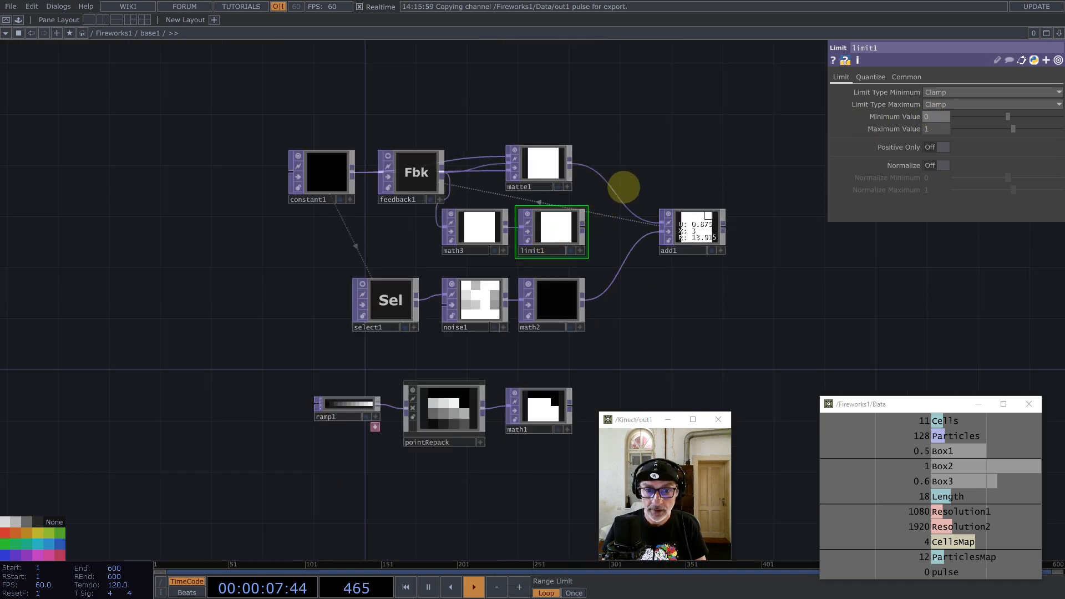
drag(666, 153, 409, 181)
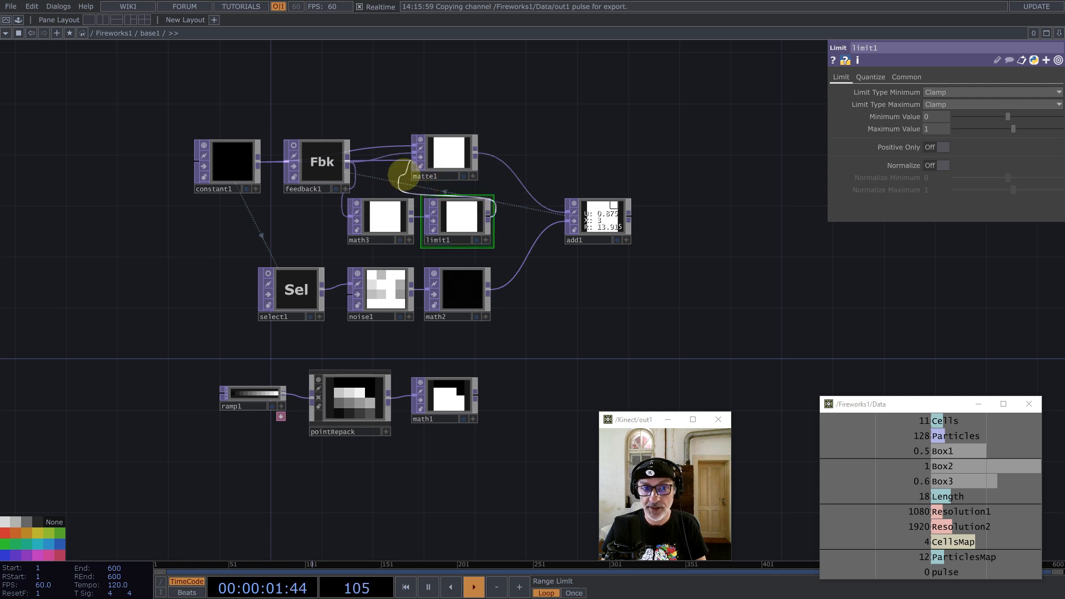
drag(400, 175, 492, 154)
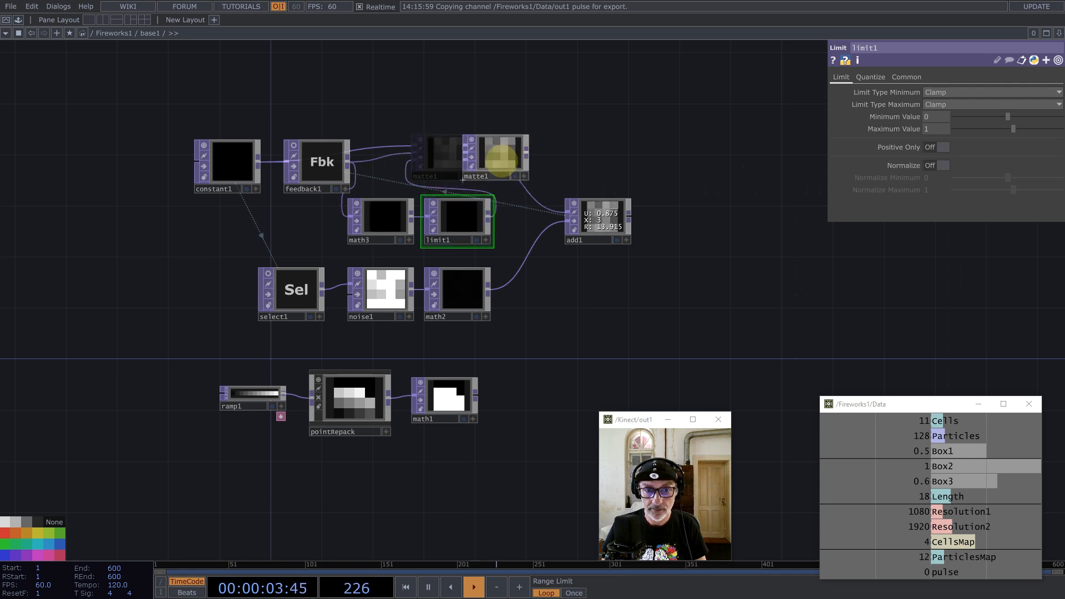
drag(590, 224, 653, 232)
drag(598, 322, 258, 264)
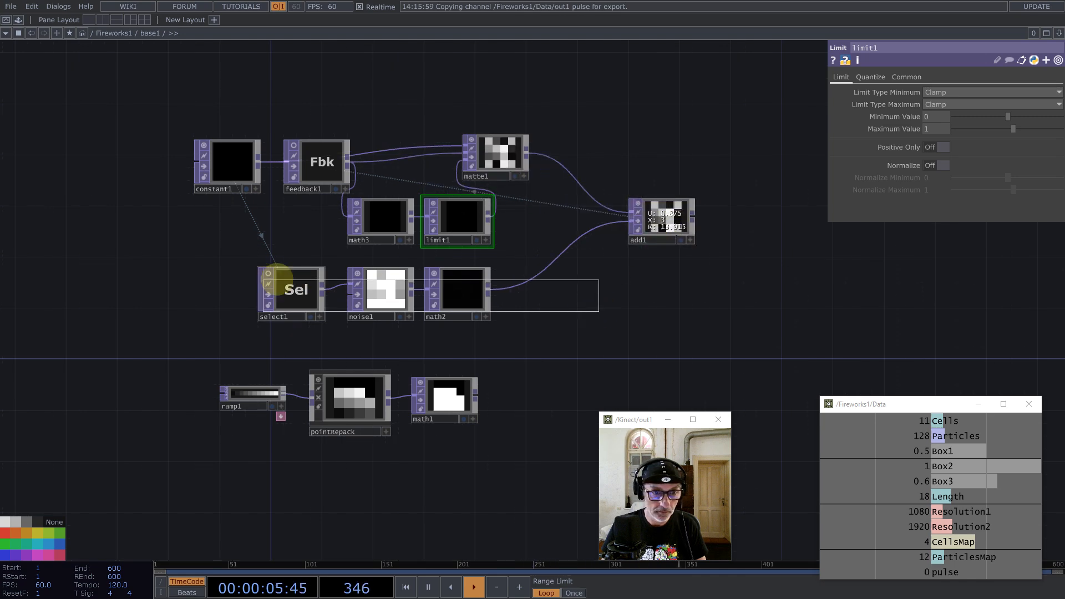
drag(451, 283, 541, 281)
drag(504, 166, 568, 174)
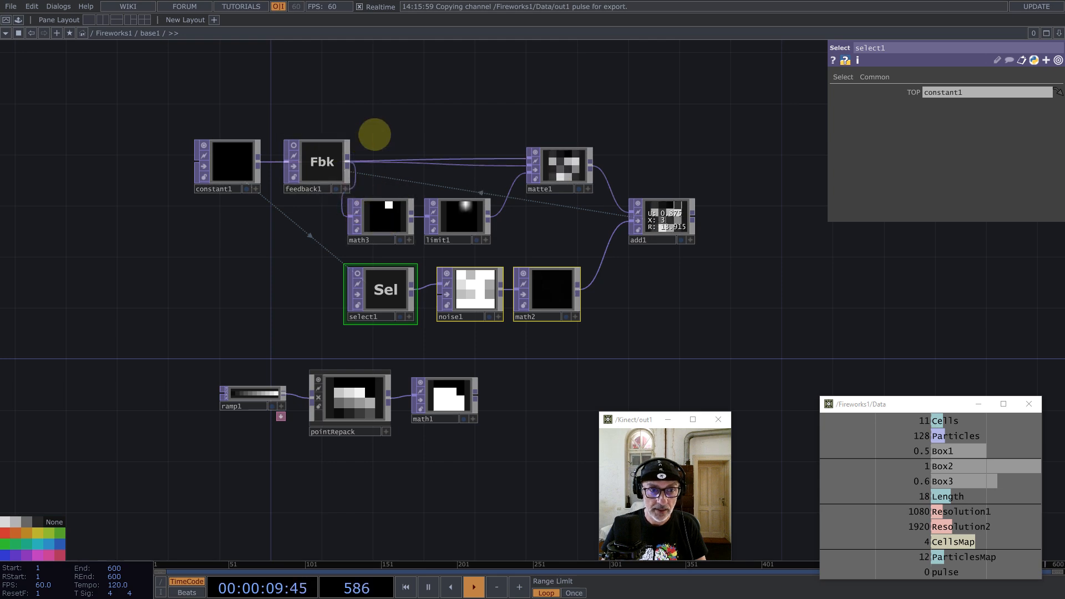
Step: Add select2 referencing constant1 and feed it into matte1's first input
key(Tab)
text(e)
click(428, 248)
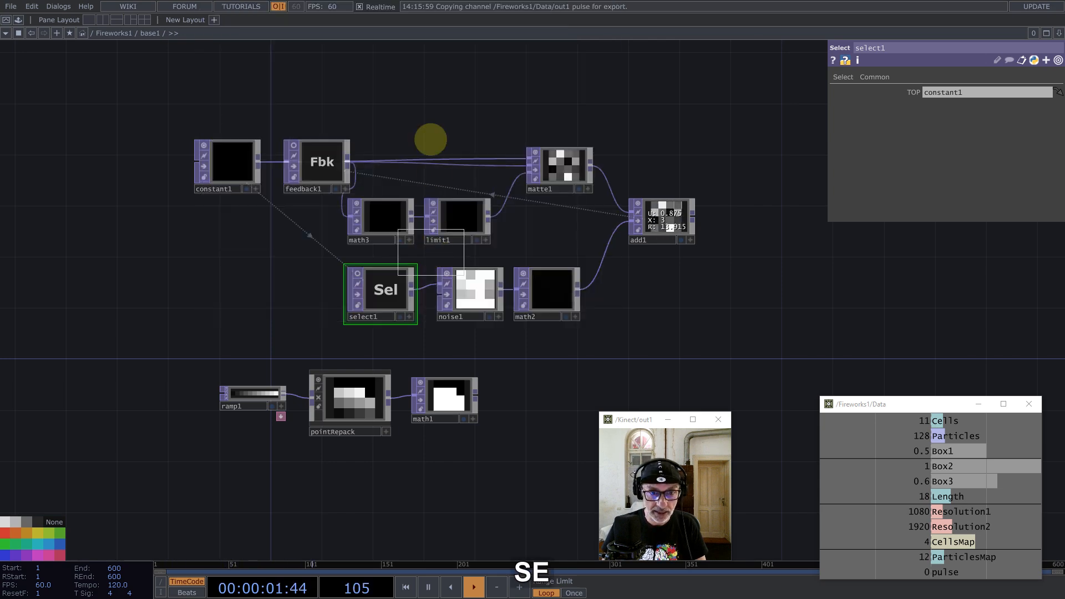
click(409, 104)
drag(244, 167, 940, 92)
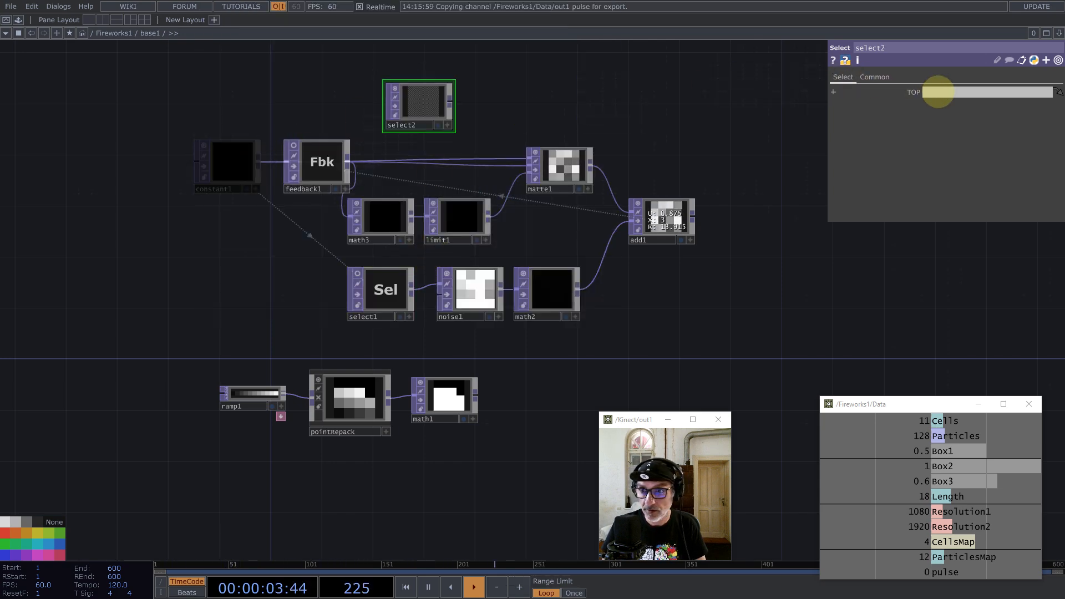
mouse_move(451, 102)
mouse_down()
mouse_move(523, 160)
mouse_move(549, 145)
mouse_move(443, 103)
mouse_move(450, 96)
mouse_up()
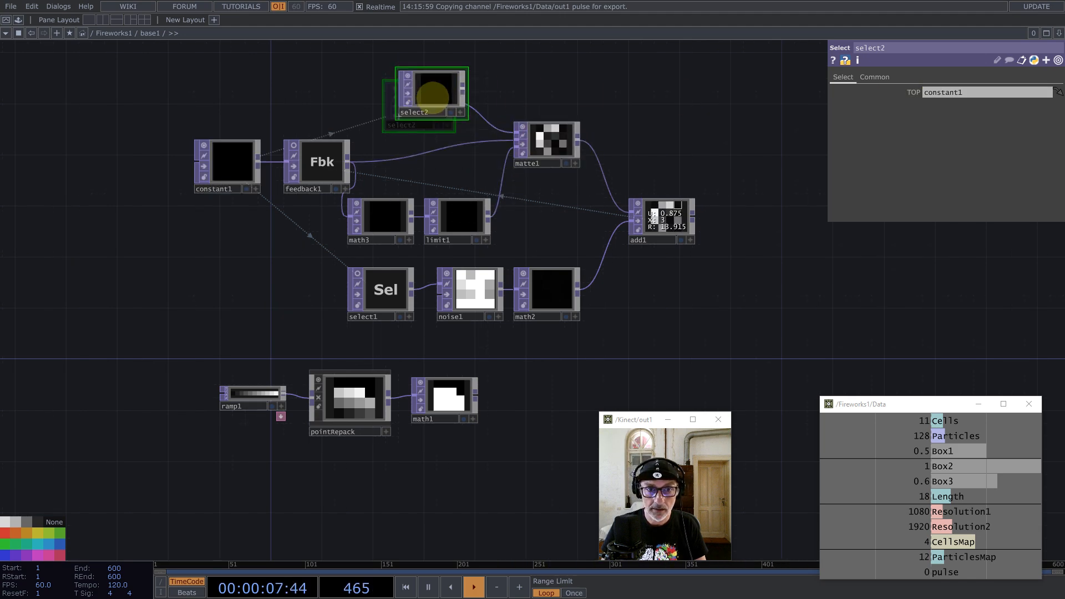
Step: Reposition constant1, feedback1, math3 and limit1 up and to the left
right_drag(444, 209, 475, 229)
drag(475, 228, 448, 207)
click(548, 136)
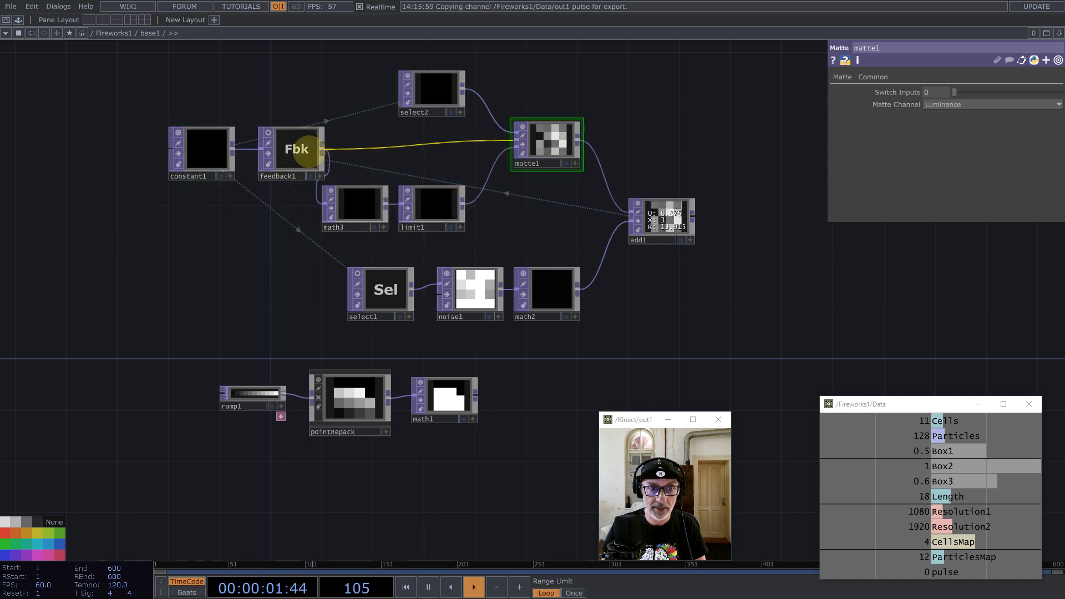
right_drag(126, 98, 276, 186)
drag(296, 149, 232, 149)
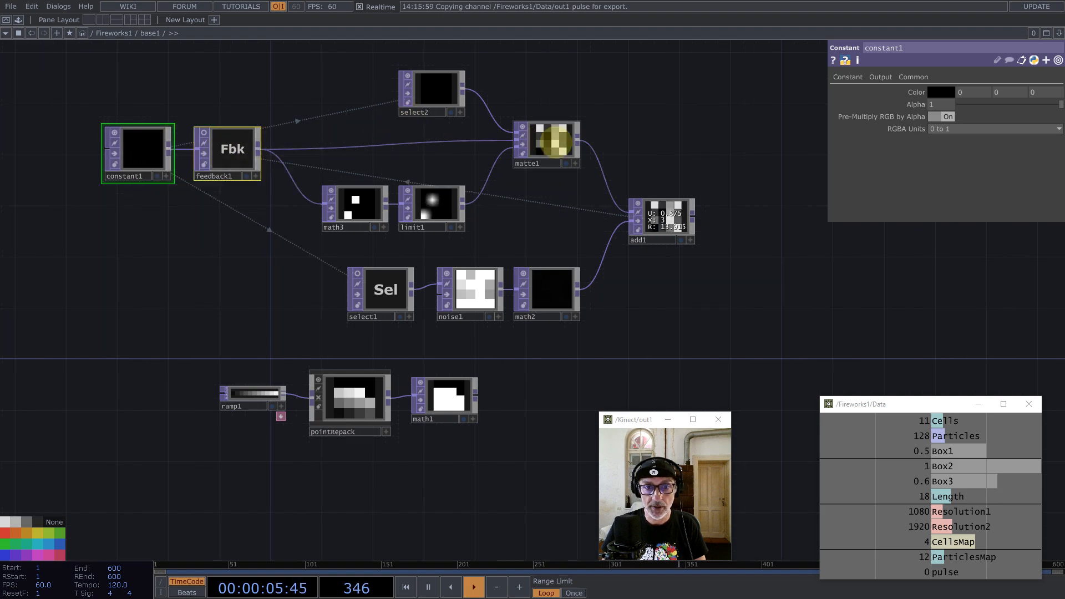
click(547, 144)
scroll(683, 214, up, 5)
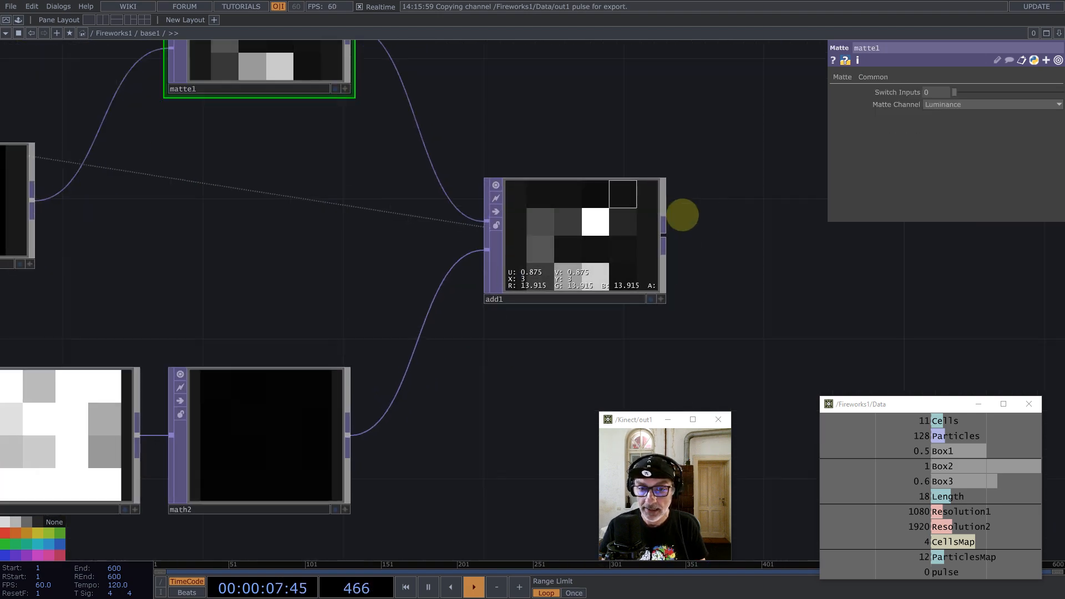
scroll(543, 237, down, 6)
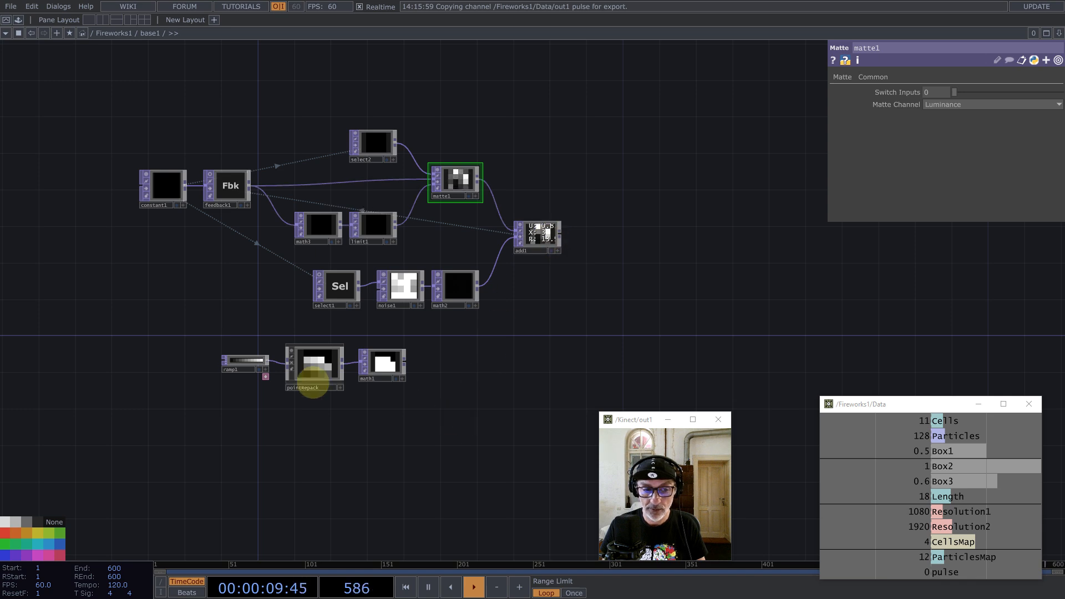
Step: Move the ramp1, pointRepack and math1 chain further right
right_click(201, 350)
right_click(512, 437)
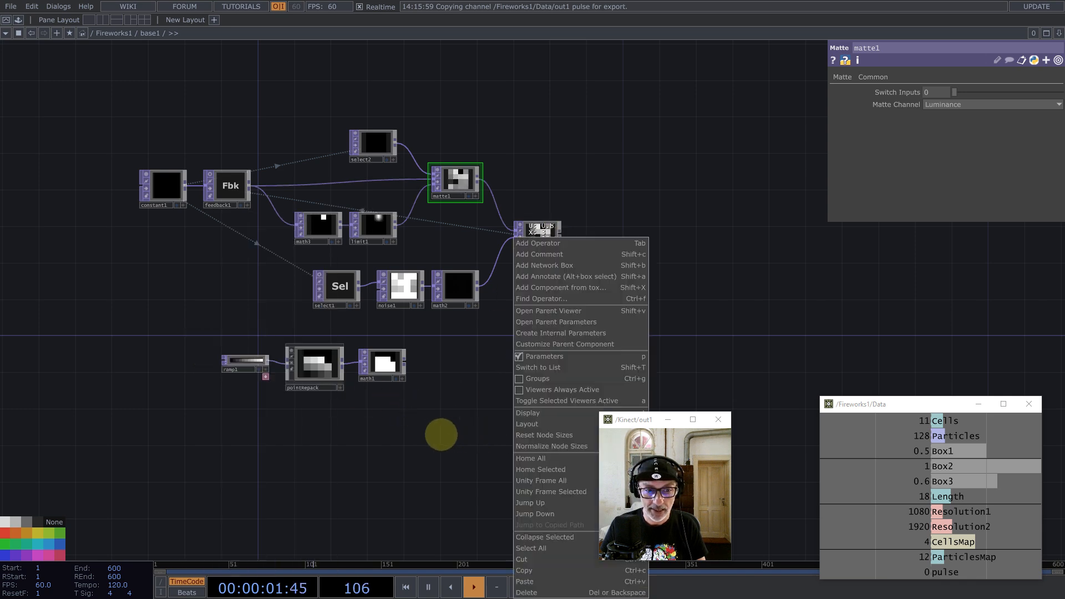
right_drag(455, 432, 168, 353)
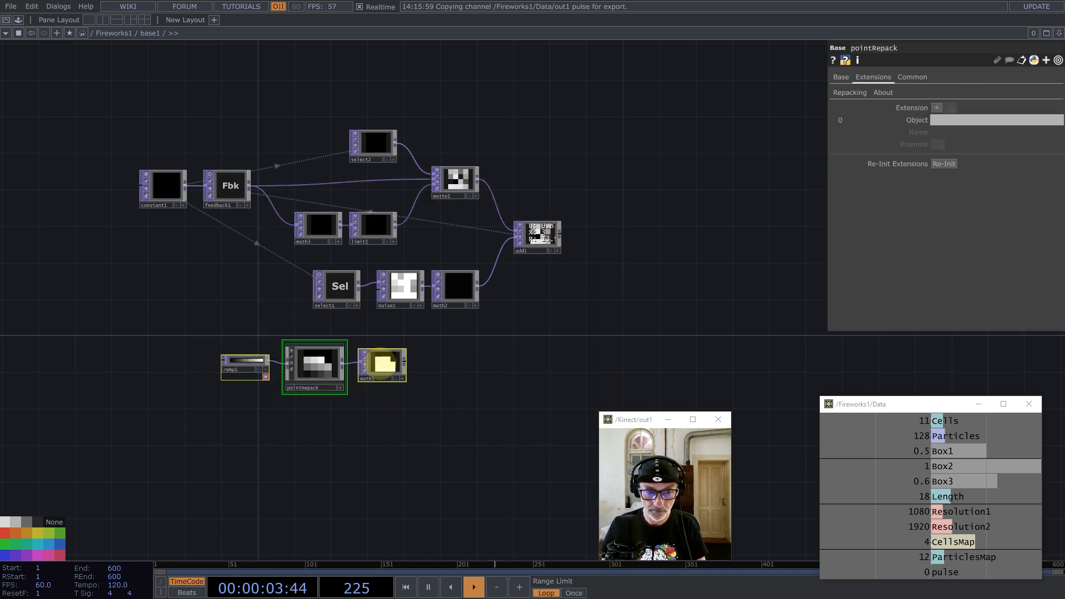
drag(381, 366, 555, 358)
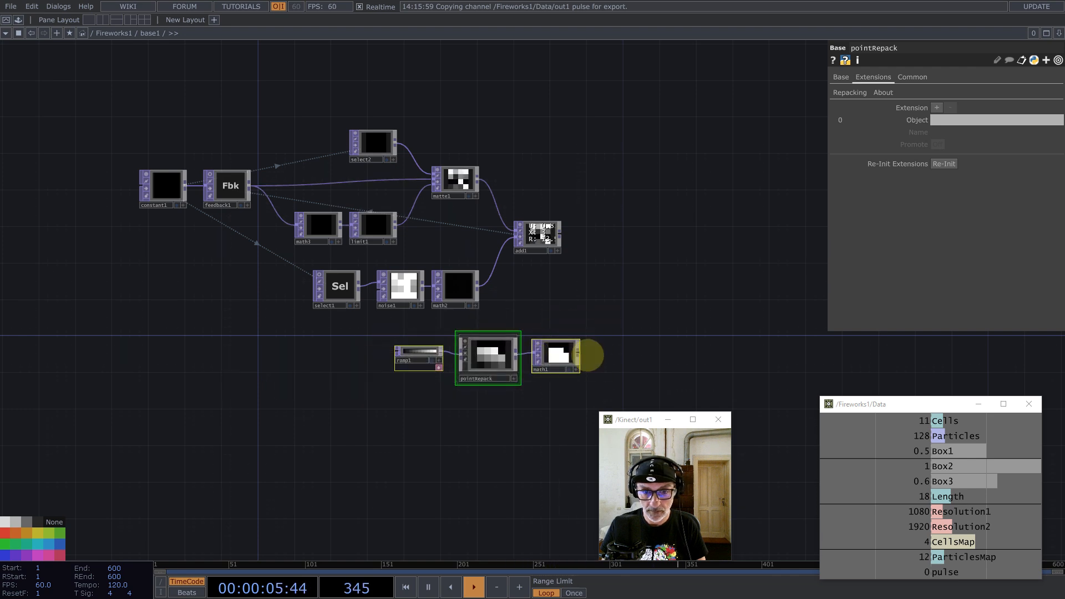
Step: Add a Multiply TOP, multiply1, fed by math1 and add1
middle_click(577, 354)
click(544, 255)
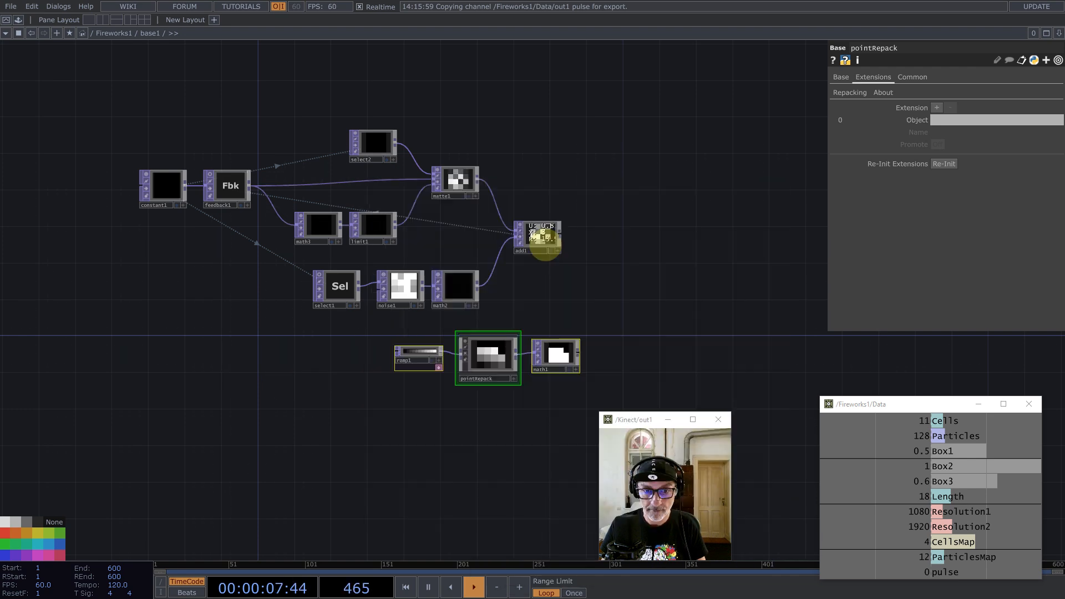
click(657, 253)
drag(561, 235, 671, 261)
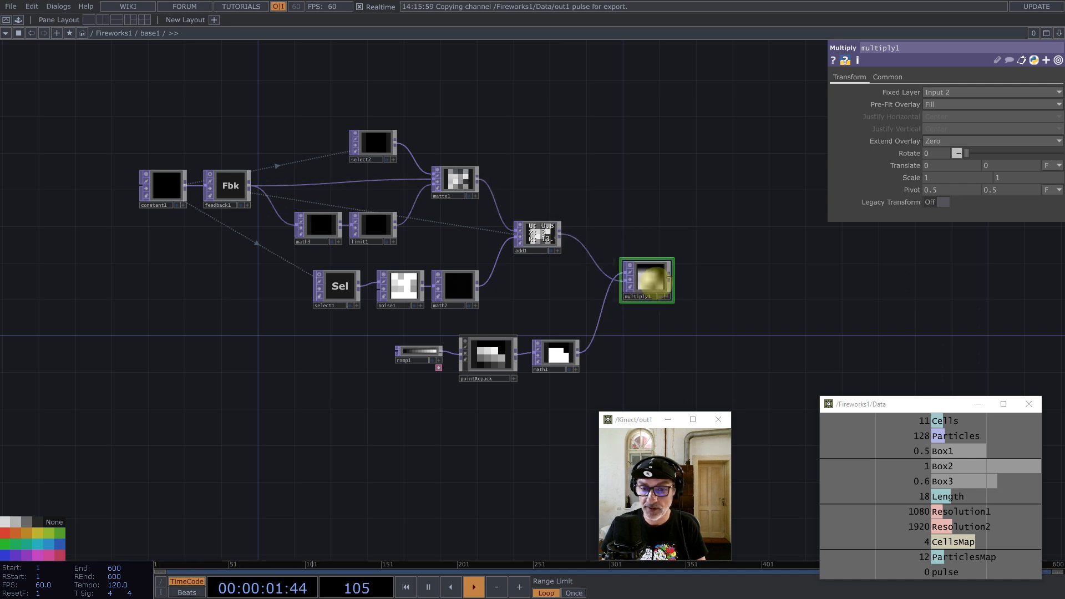
Step: Set multiply1's Input and Viewer Smoothness to Nearest Pixel
click(887, 77)
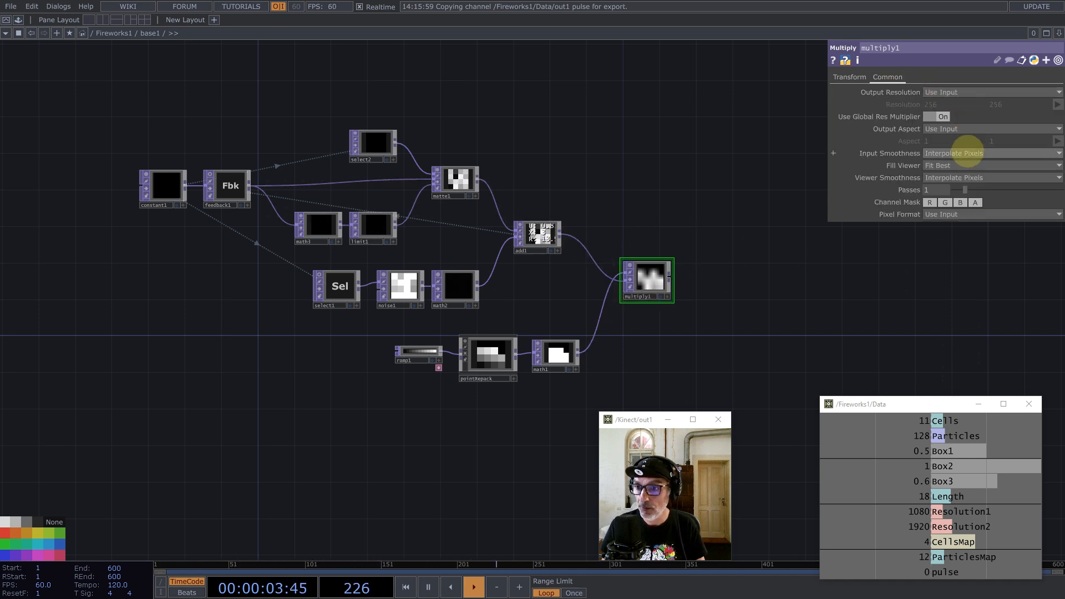
click(966, 153)
click(965, 164)
click(958, 178)
click(951, 190)
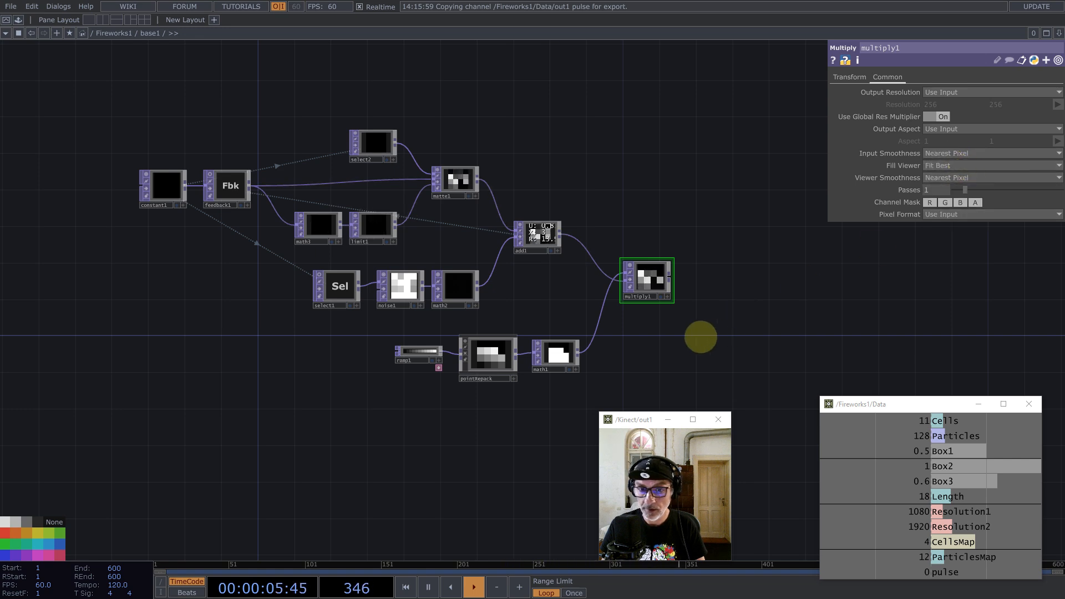
drag(686, 318, 587, 312)
drag(554, 268, 564, 268)
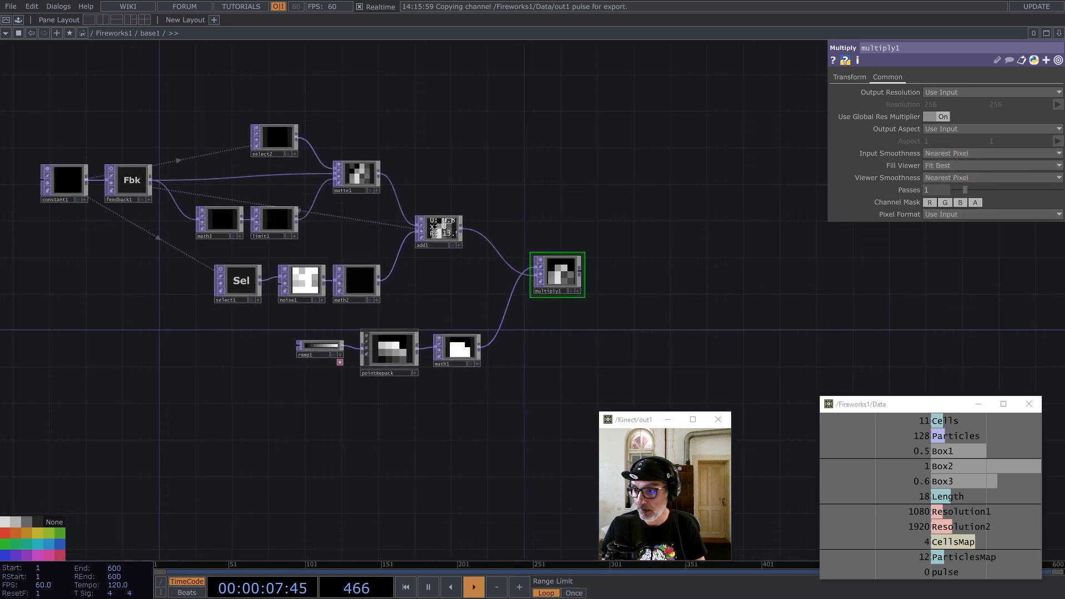
Step: Add an Out TOP named life after multiply1
middle_click(580, 268)
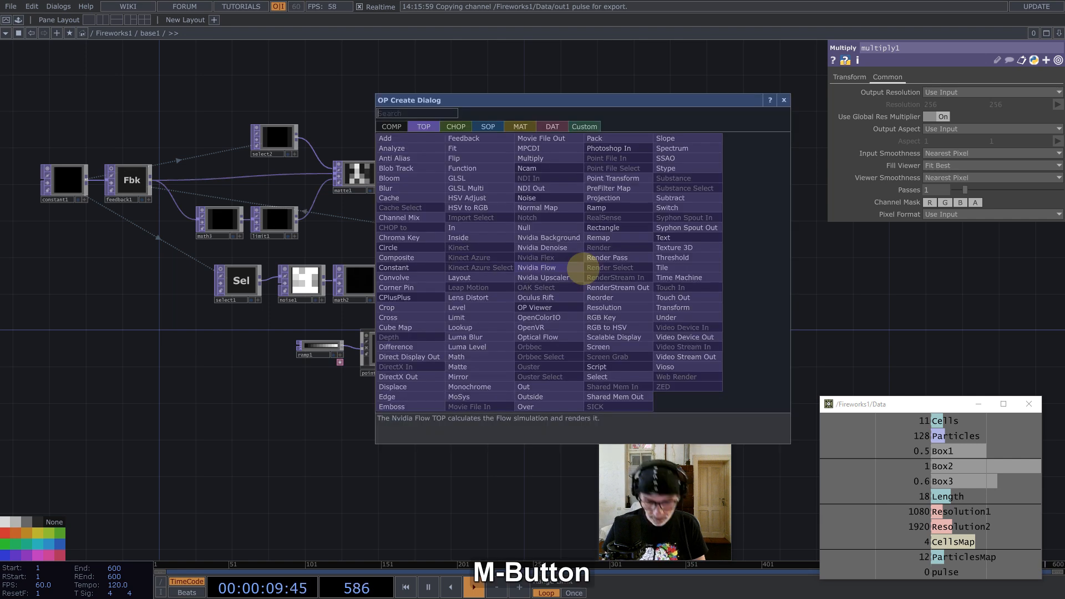
text(o)
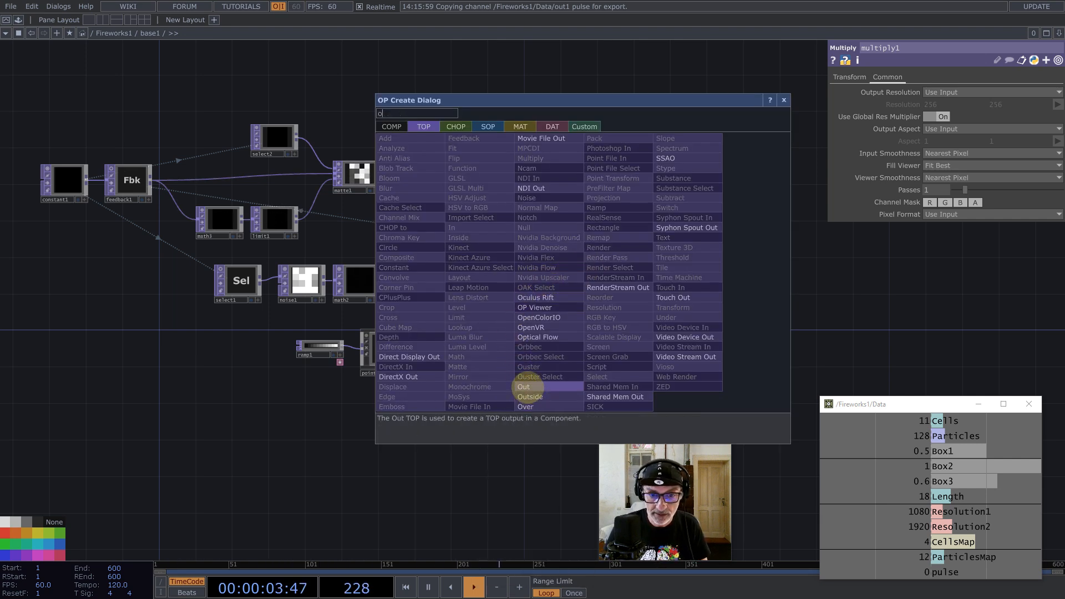
click(525, 387)
click(723, 244)
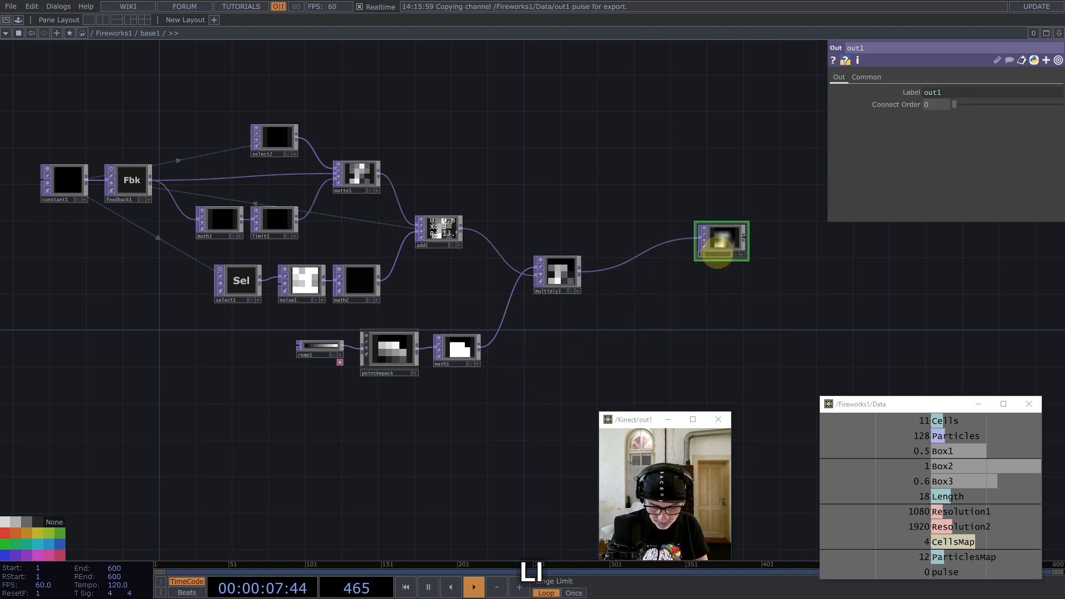
click(704, 277)
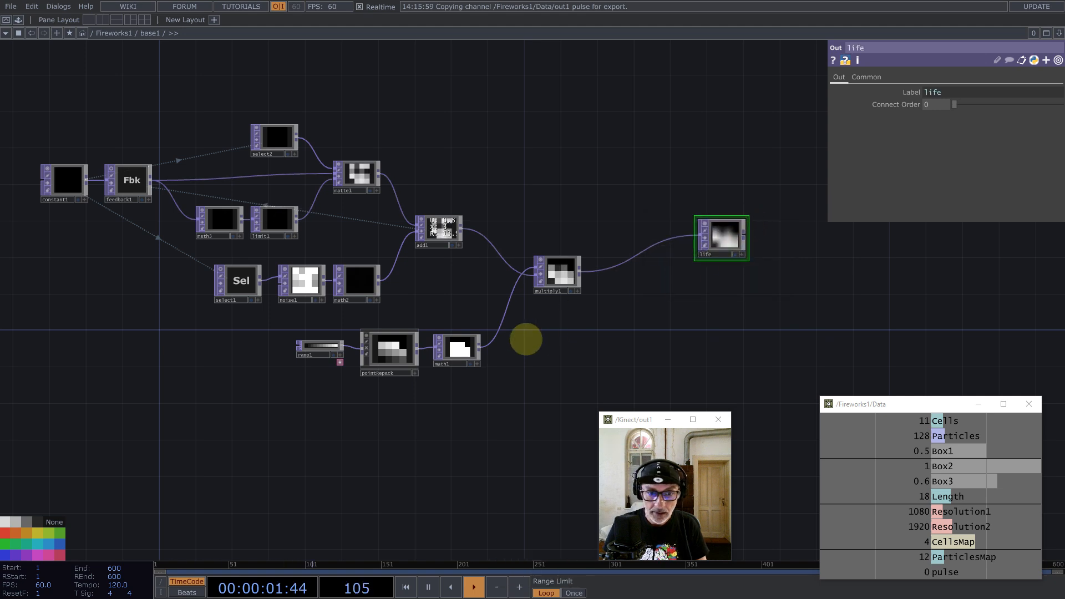
Step: Add an Out TOP named mask after math1
middle_click(482, 347)
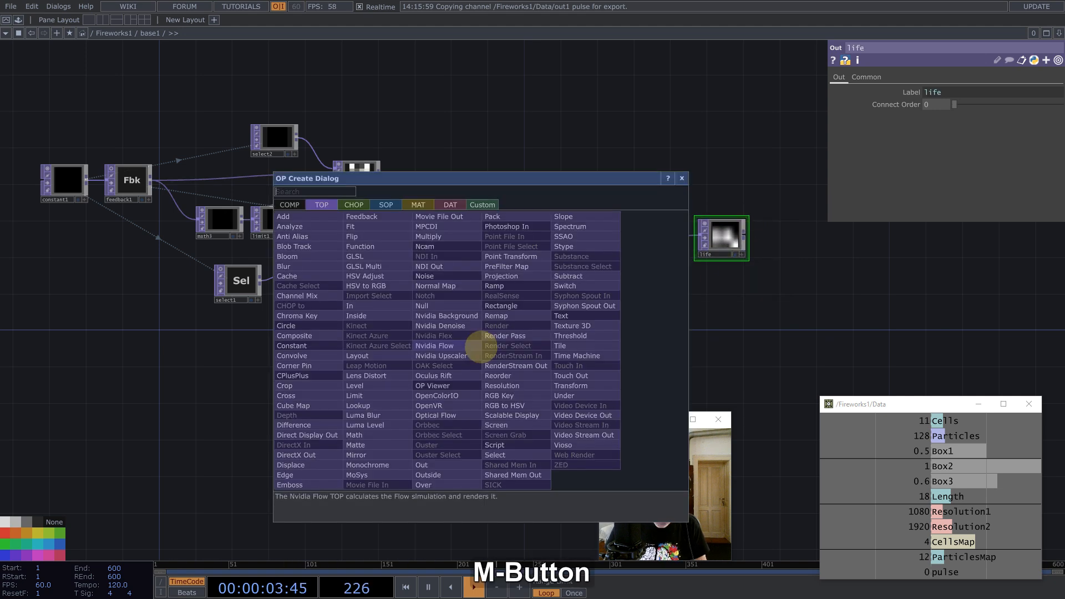
text(ou)
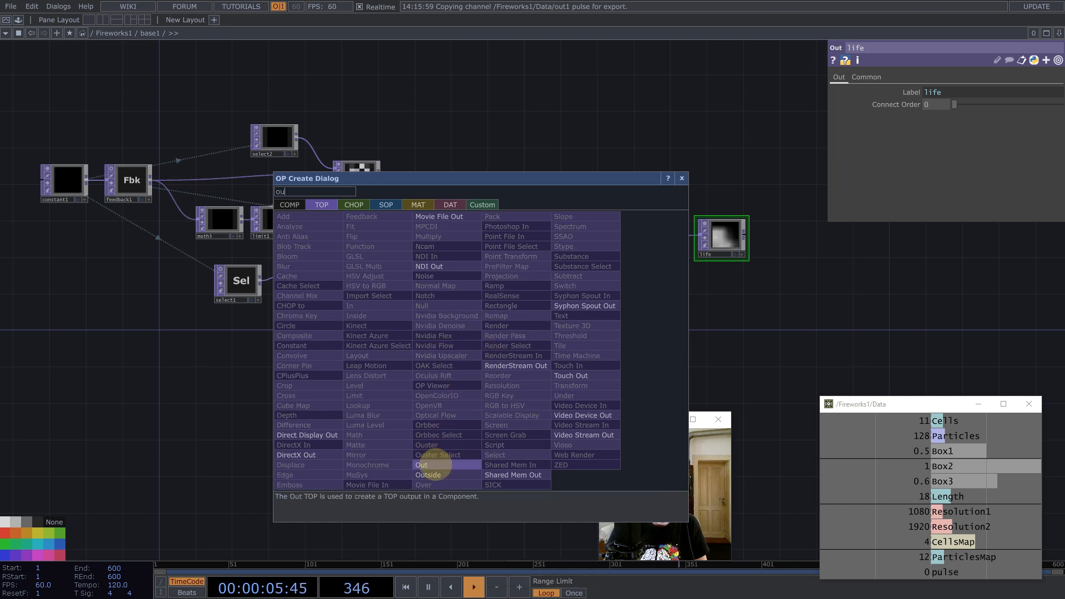
click(435, 466)
click(721, 306)
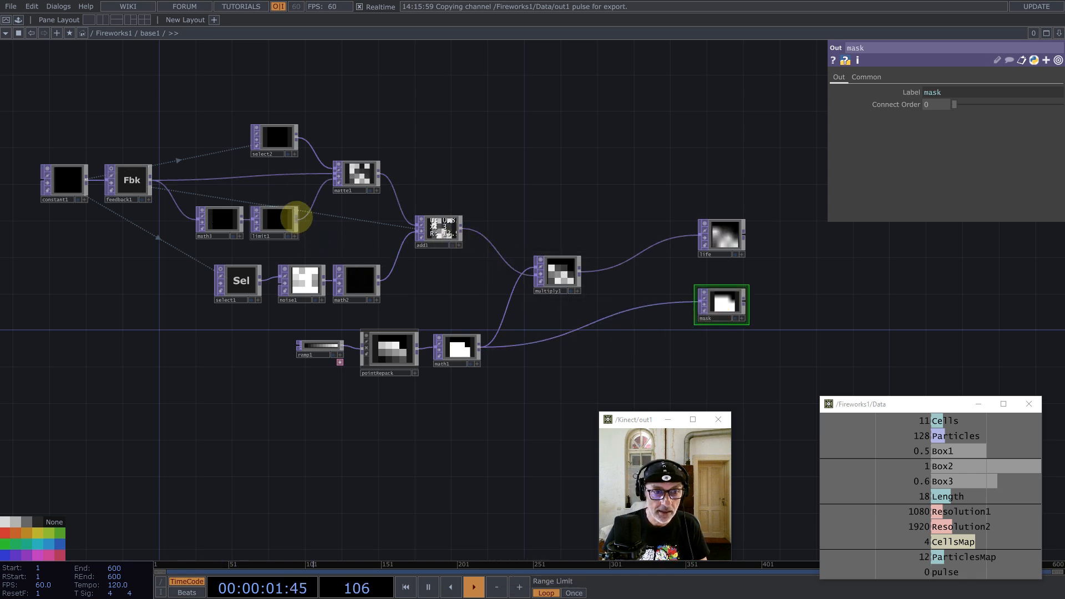
Step: Add an Out TOP after limit1 and rename it trigger
middle_click(297, 217)
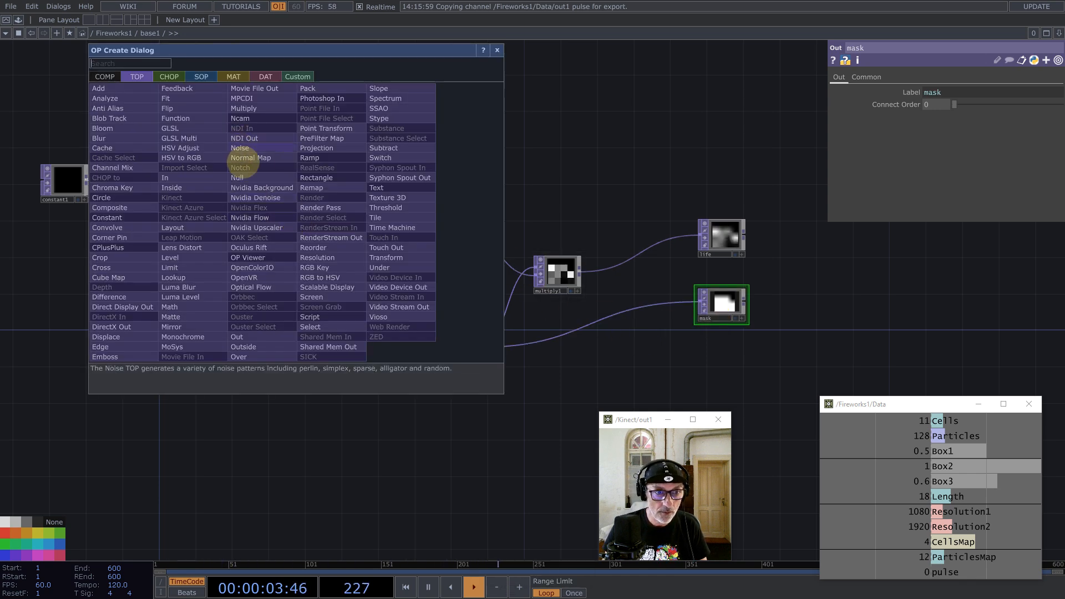
click(314, 162)
click(453, 147)
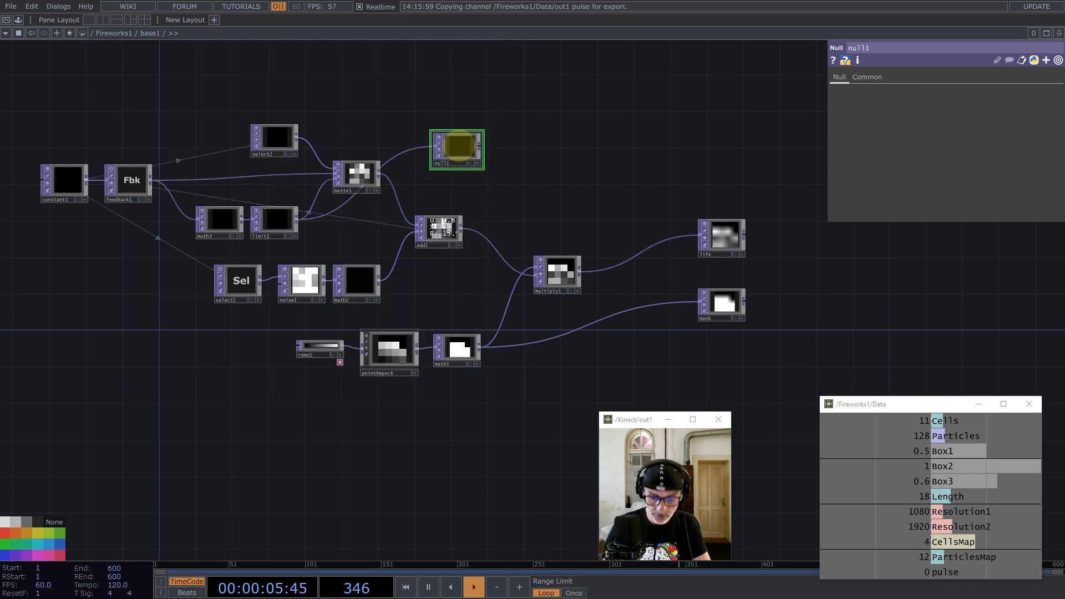
key(BackSpace)
middle_click(298, 220)
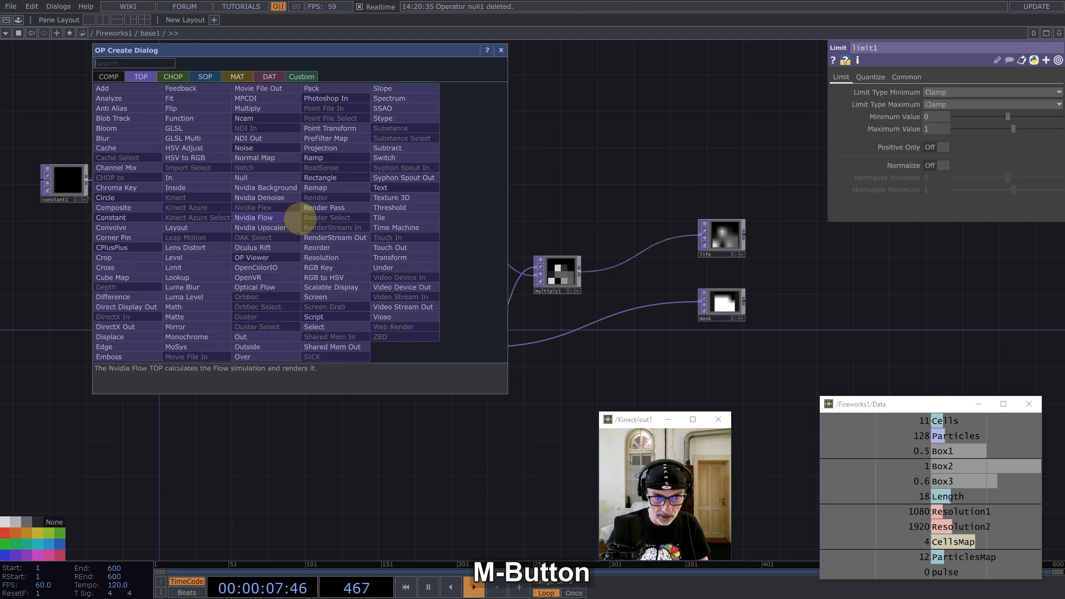
text(ou)
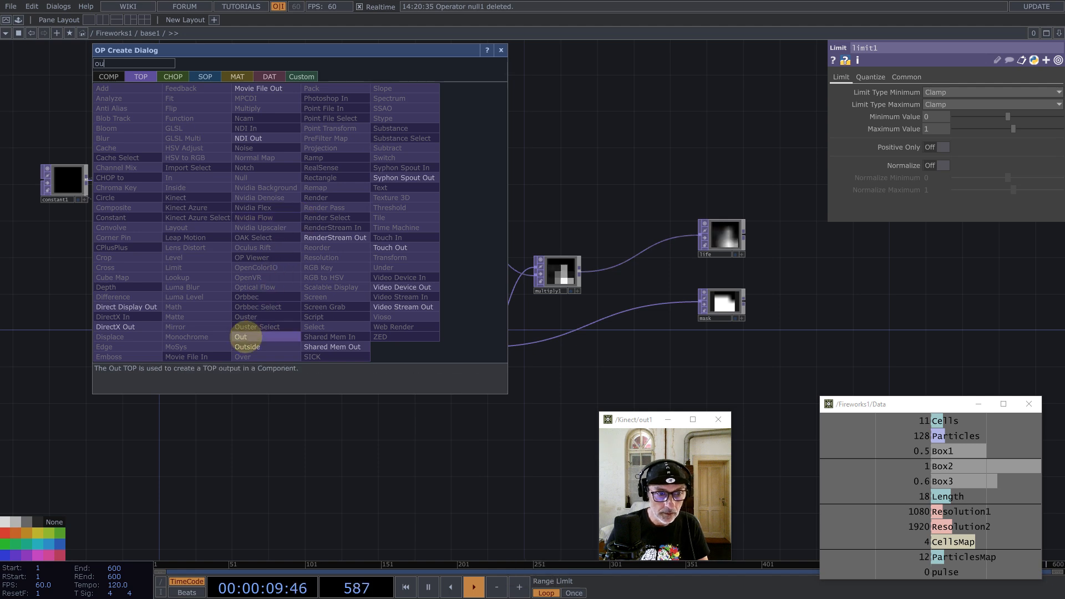
click(244, 337)
click(410, 115)
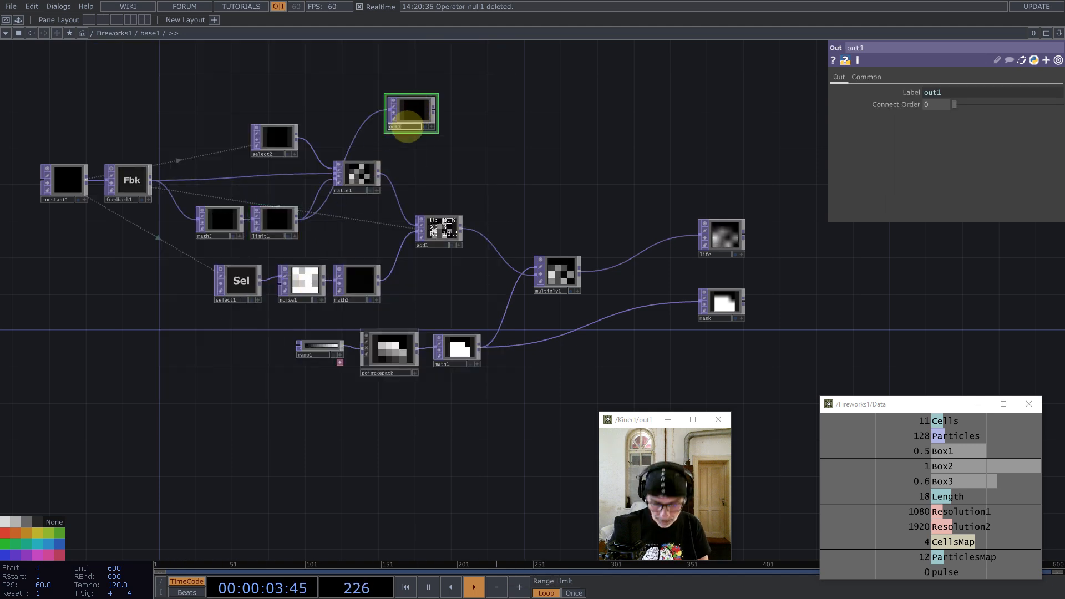
click(406, 128)
text(trigger)
key(Return)
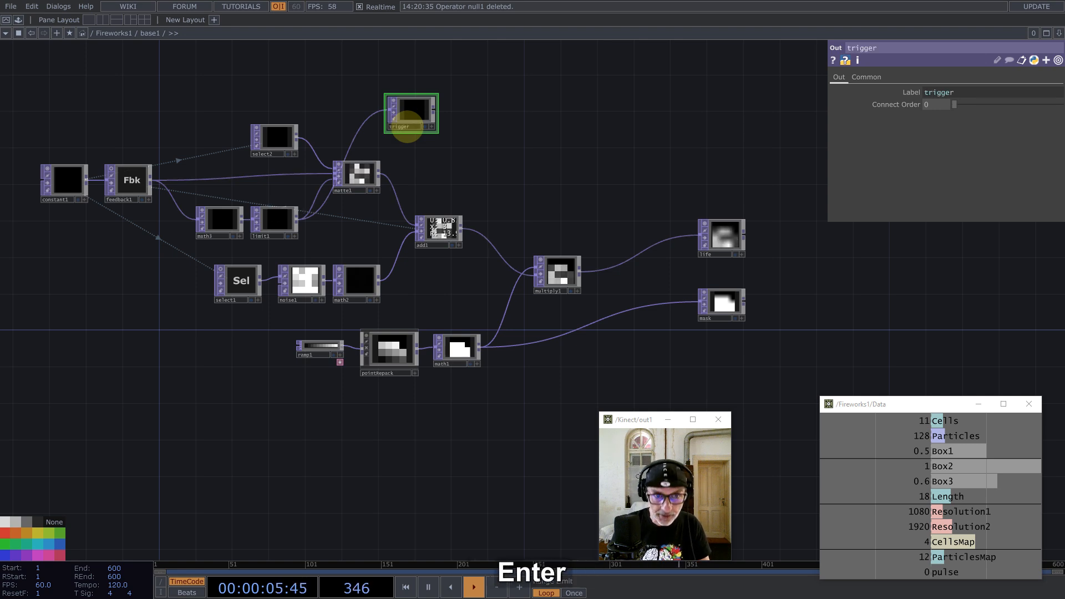
Step: Set Input Smoothness to Nearest Pixel on every base1 node, then return up to /Fireworks1
scroll(383, 172, down, 4)
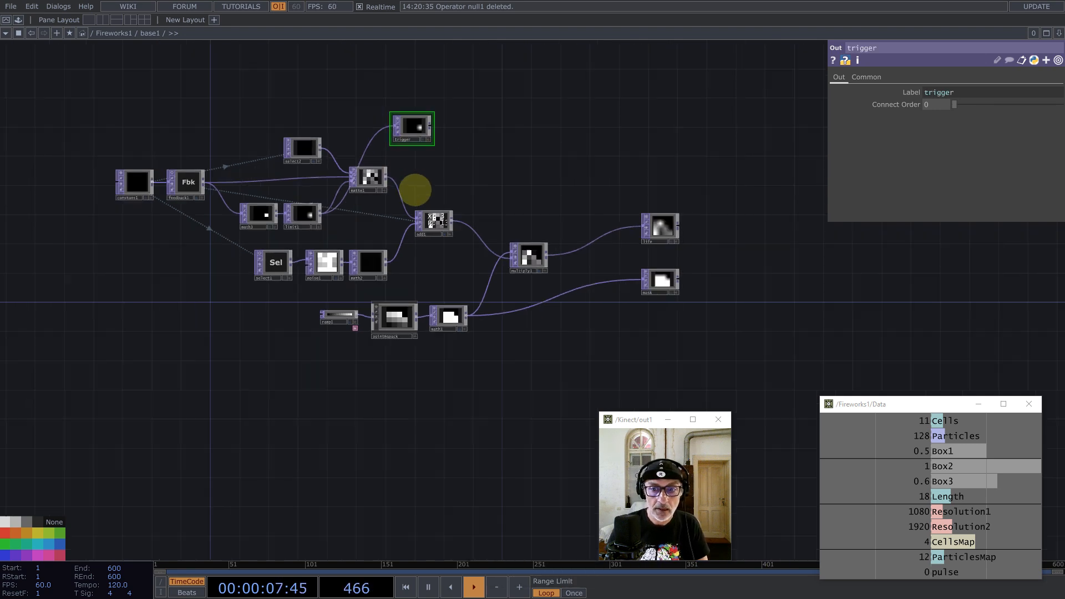
click(373, 178)
key(ctrl+a)
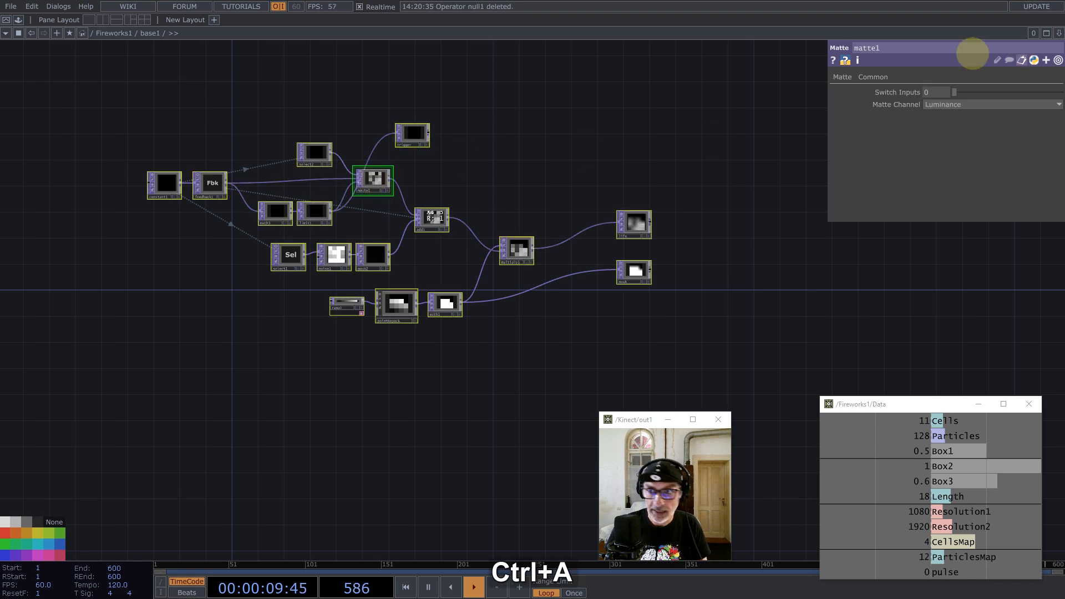
click(873, 76)
click(946, 154)
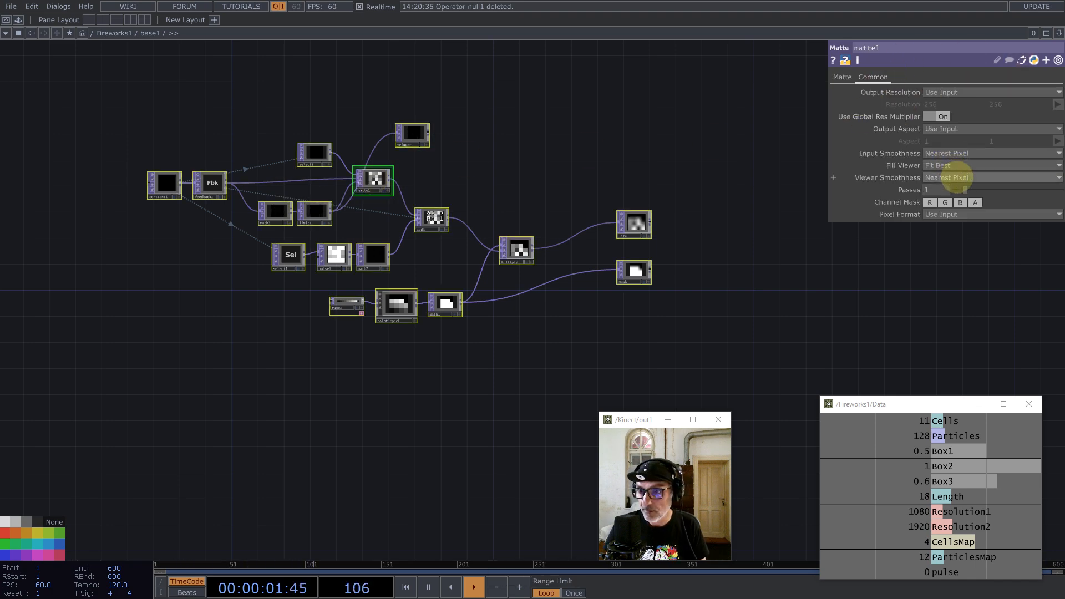
click(949, 165)
scroll(516, 222, down, 3)
scroll(436, 252, down, 4)
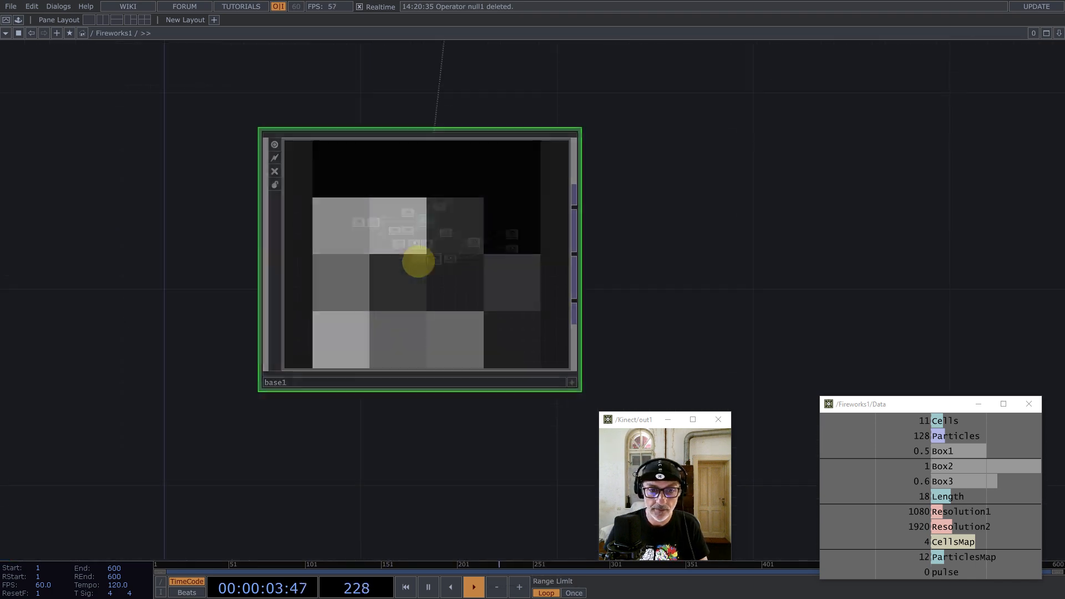
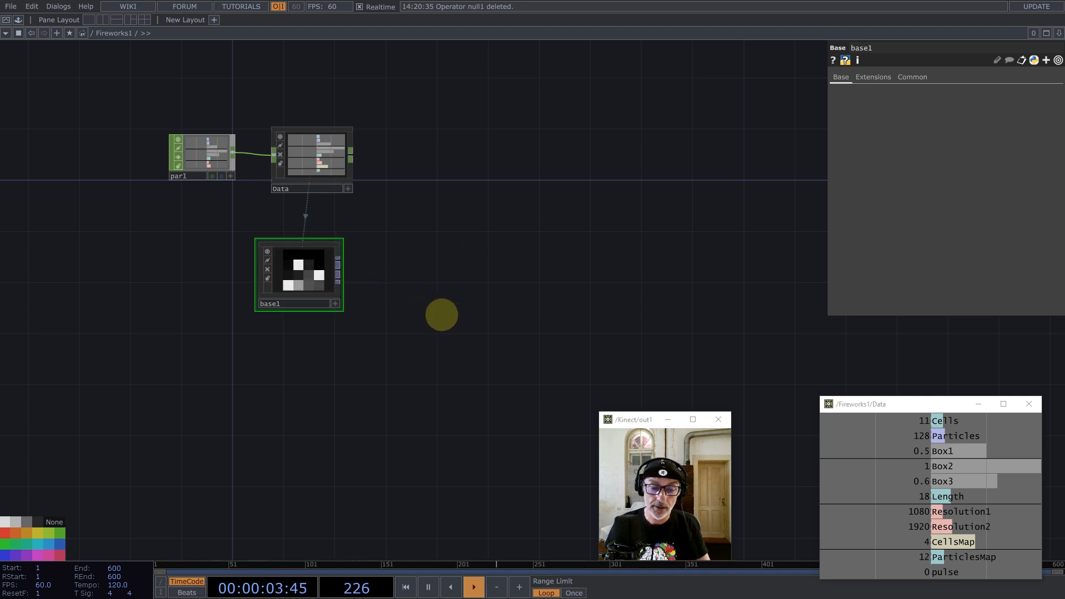
Step: Rename the base1 component to Lifespan
key(Tab)
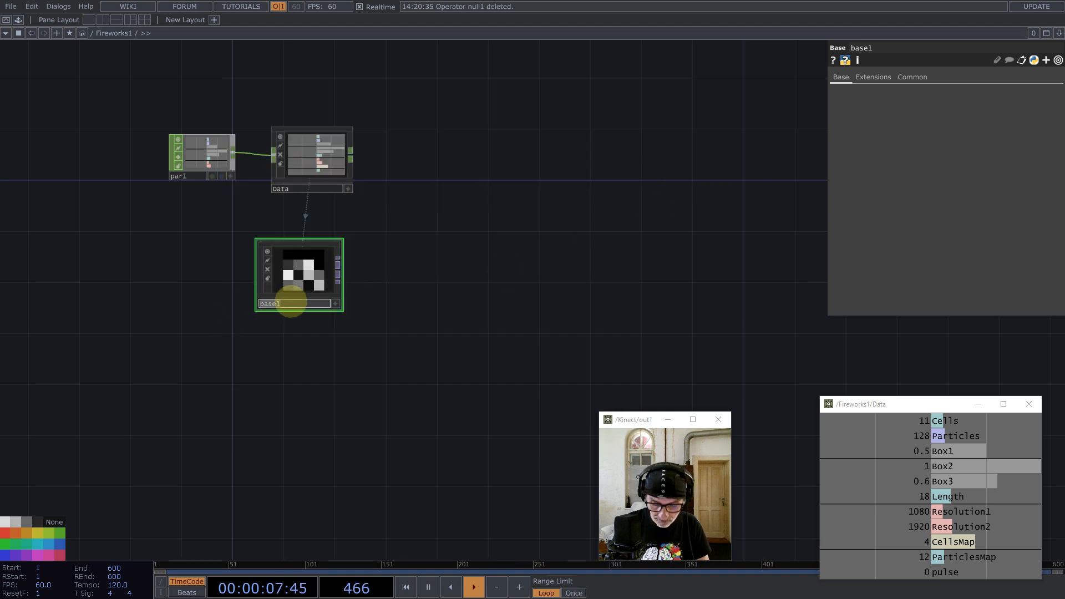
click(291, 302)
text(lifespan)
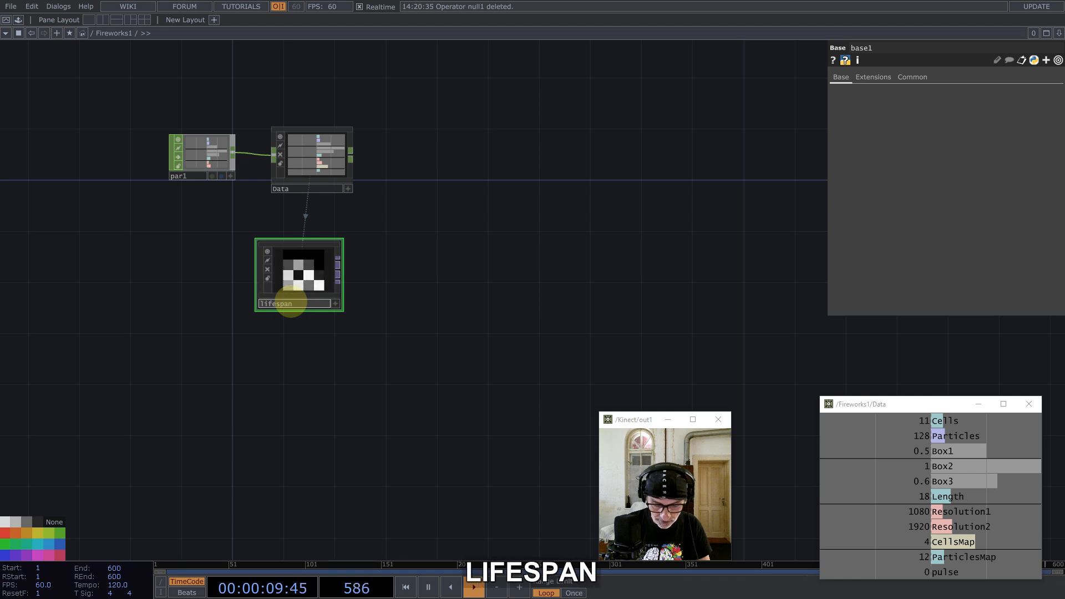
key(Return)
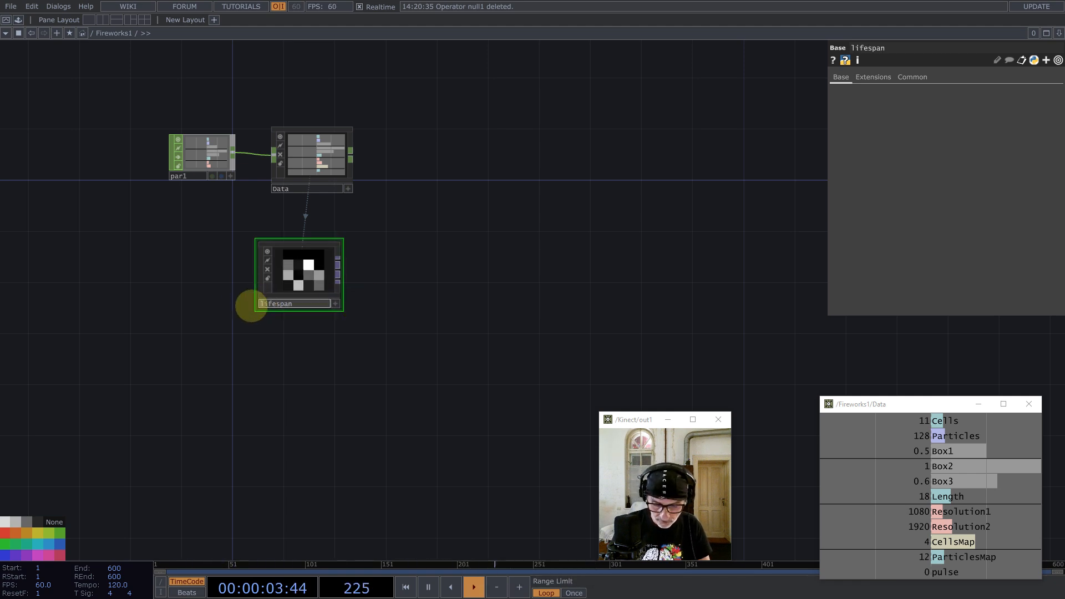
text(L)
key(Return)
Step: Add a Select TOP (select1) whose TOP path is Lifespan/life
double_click(442, 273)
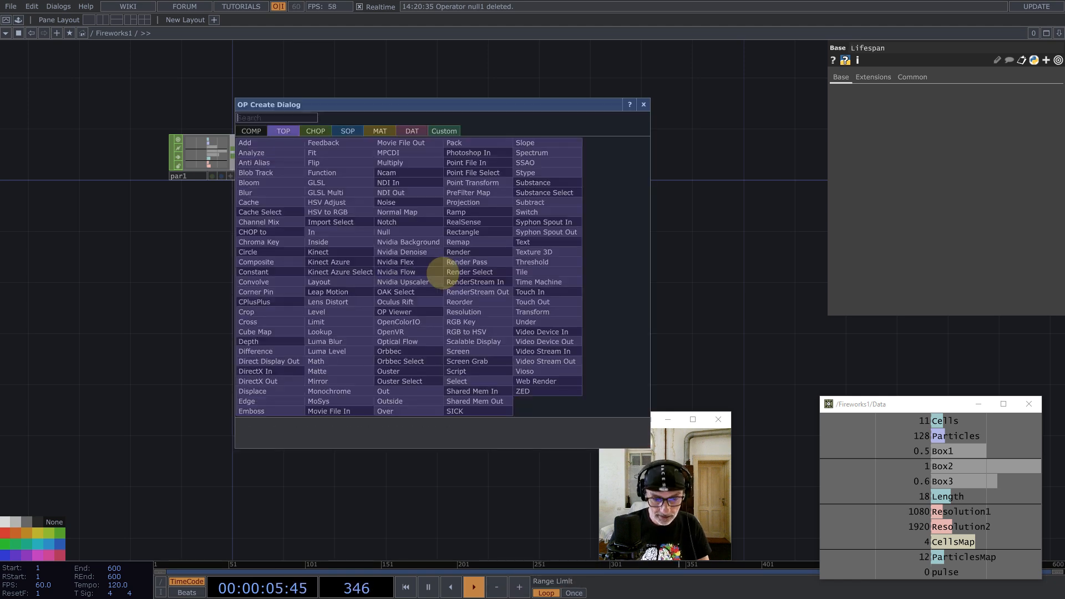
text(sel)
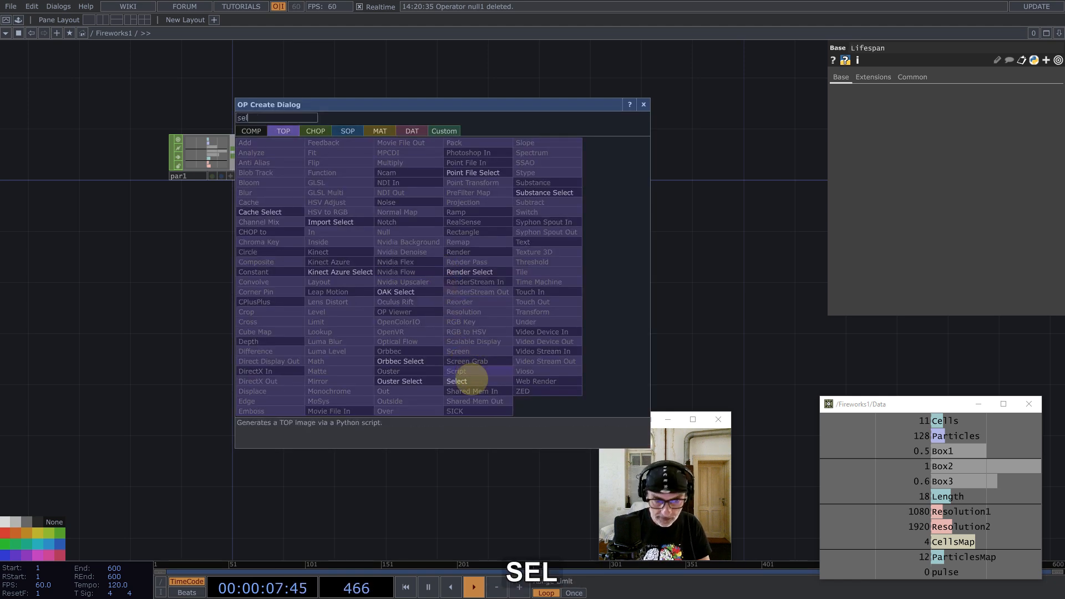
click(468, 381)
click(500, 252)
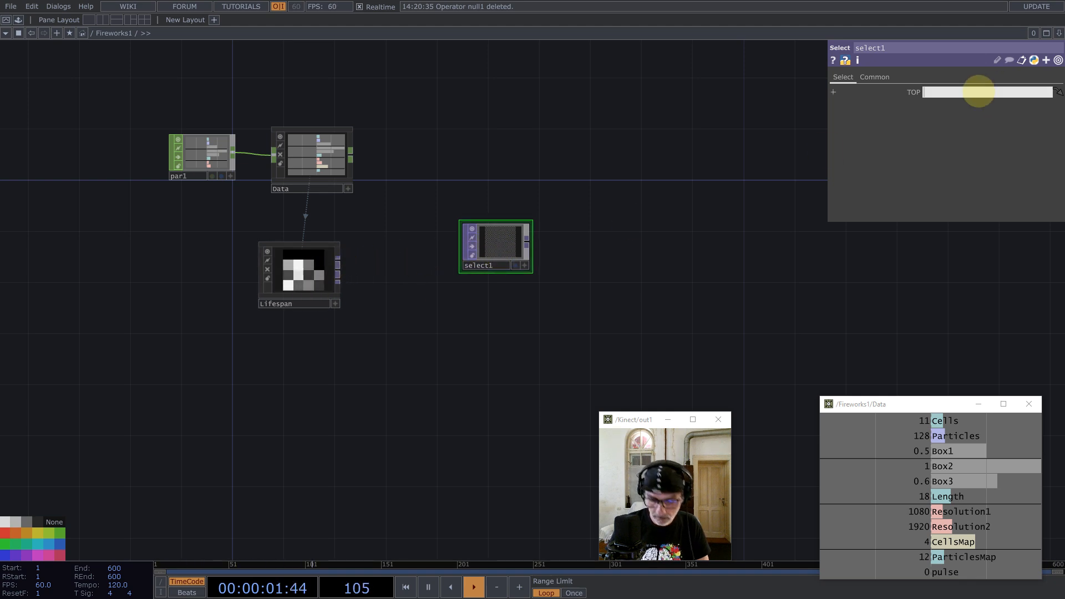
text(Life)
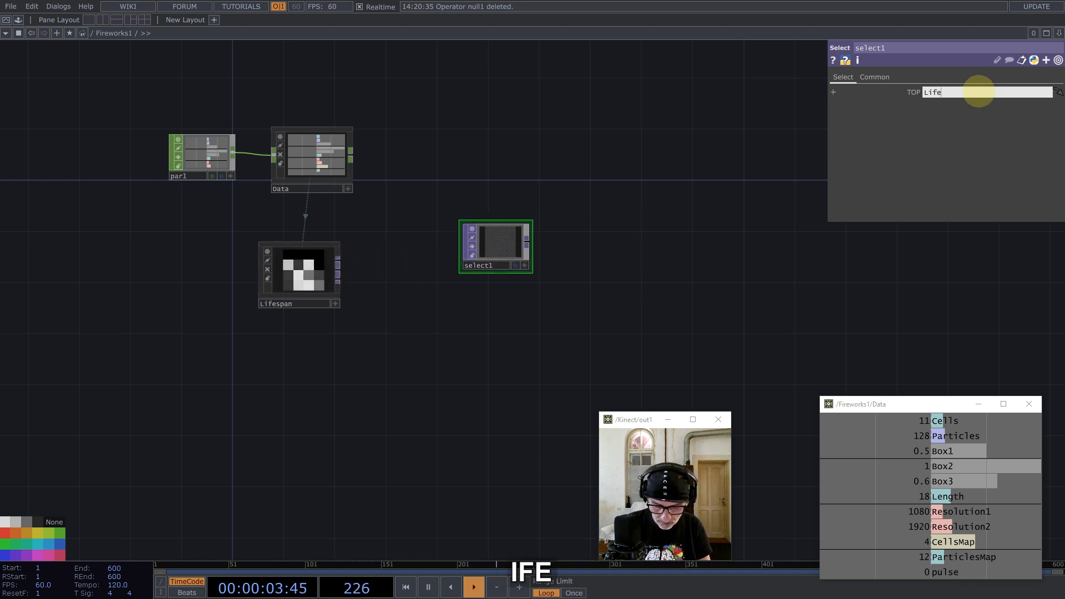
text(snap/li)
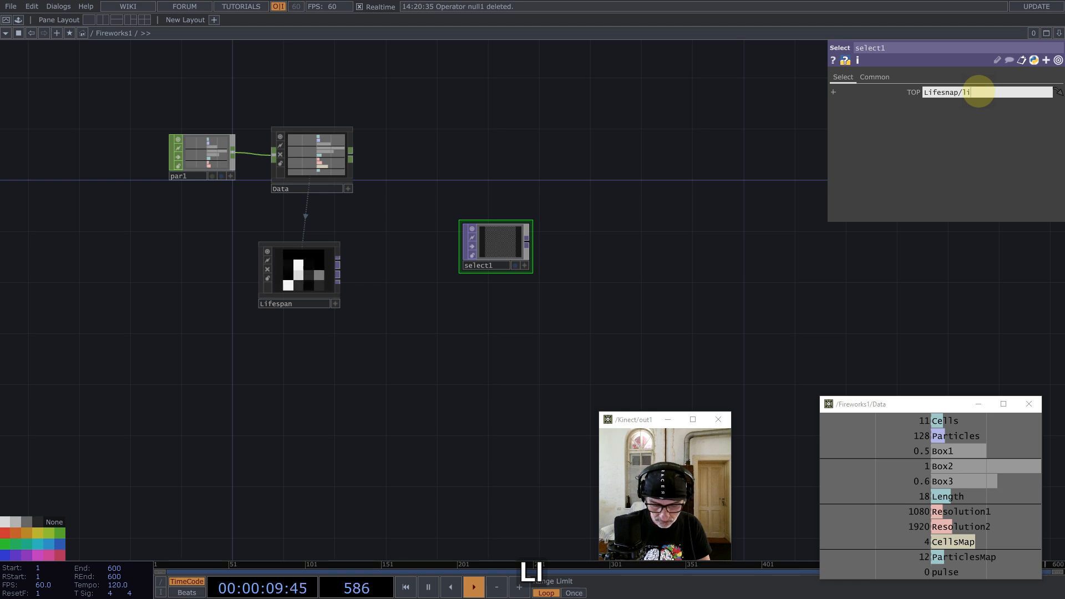
text(fe)
key(Return)
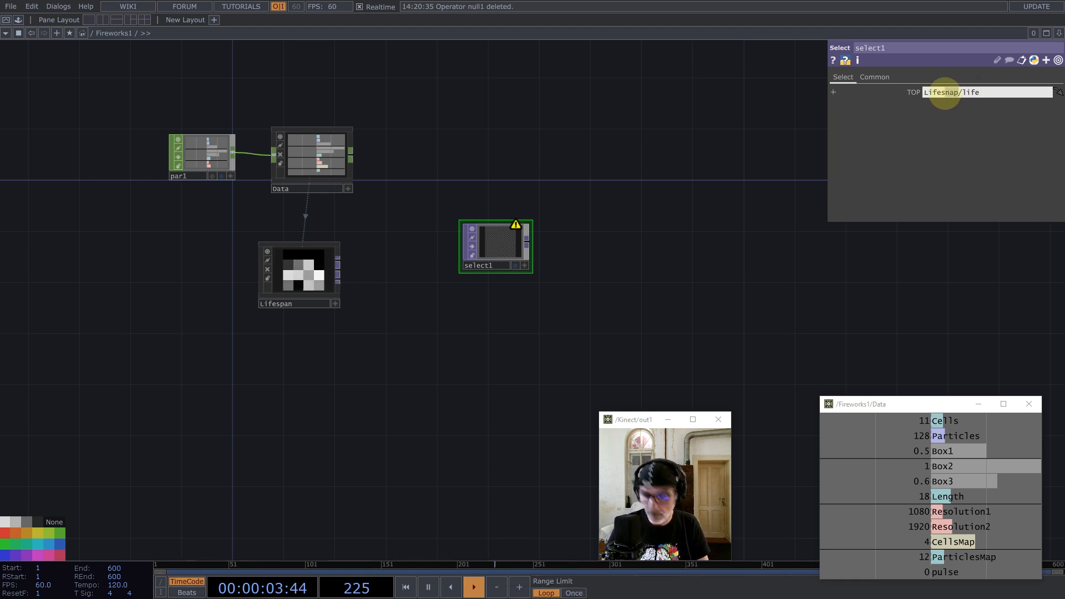
text(an)
key(Return)
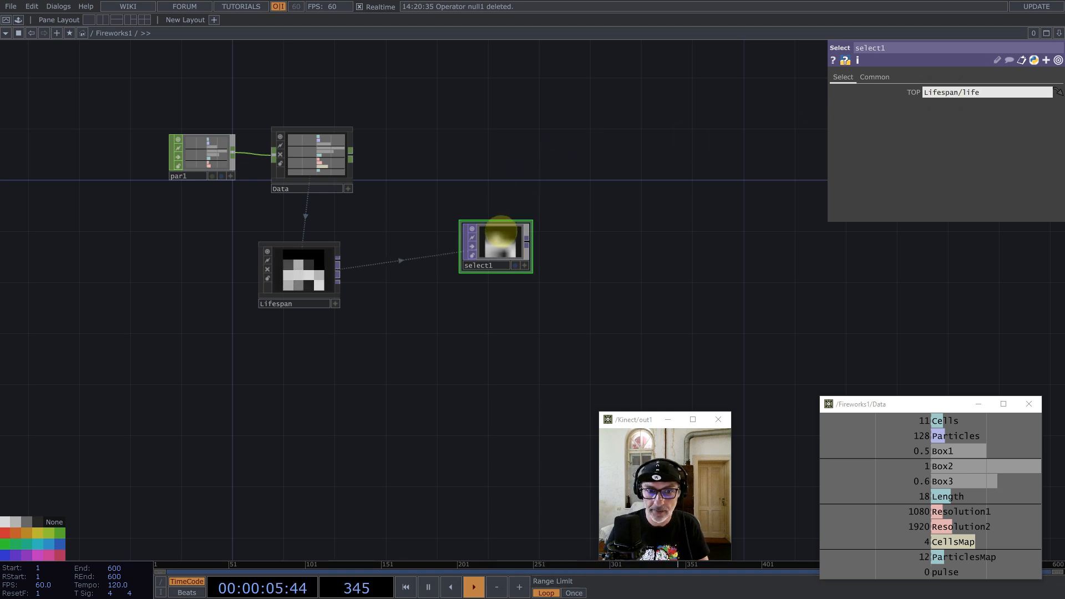
Step: Set select1's smoothness to Nearest Pixel on the Common page
click(875, 77)
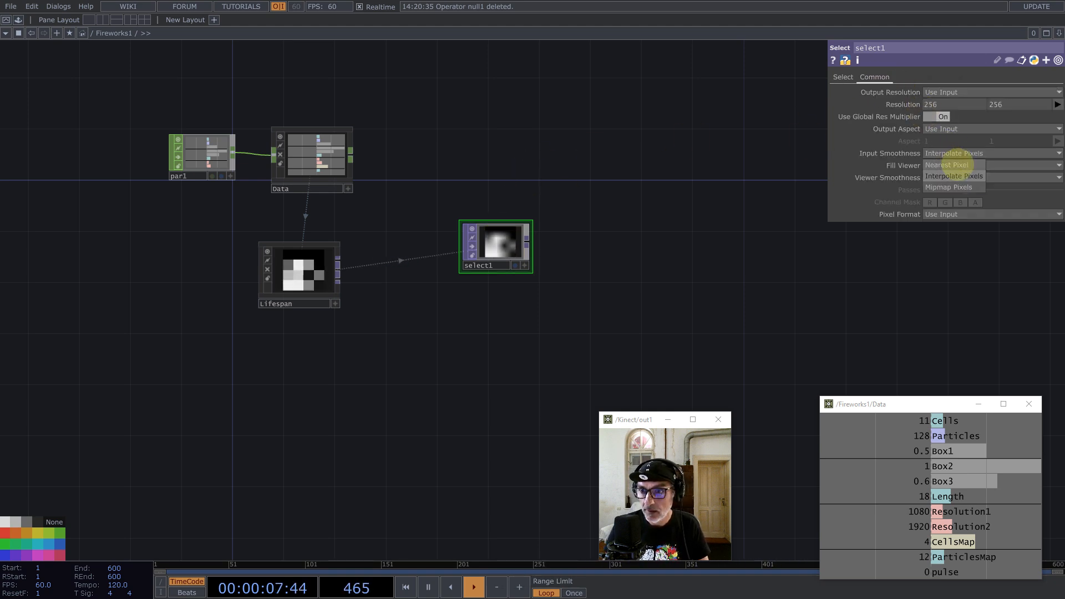
click(963, 177)
click(951, 197)
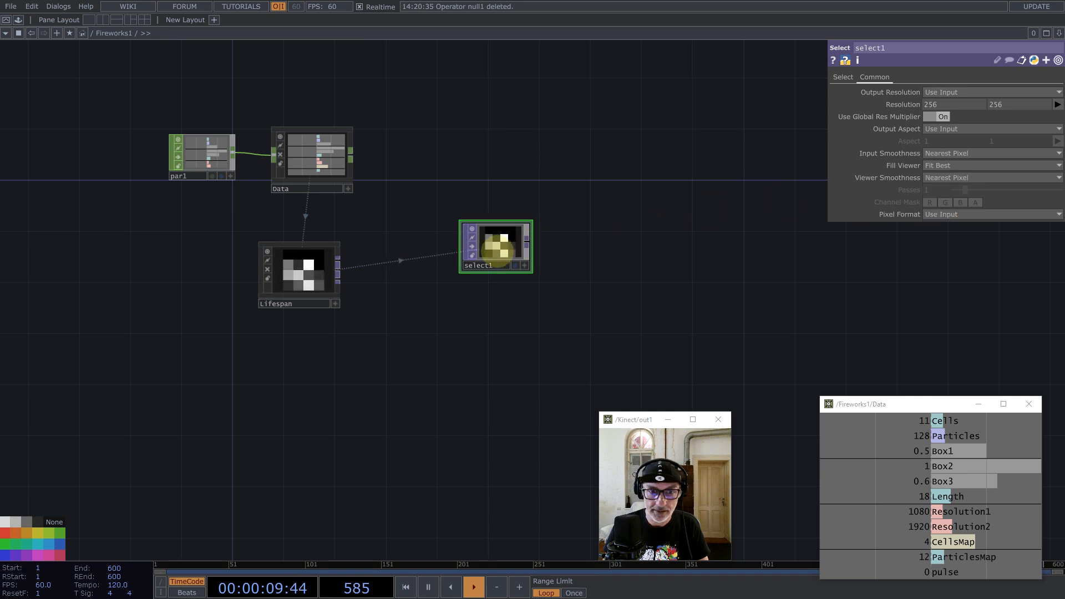
Step: Position select1 below and right of Lifespan and turn off its live preview
drag(494, 245, 661, 256)
drag(656, 166, 472, 194)
drag(481, 287, 544, 252)
drag(623, 224, 585, 278)
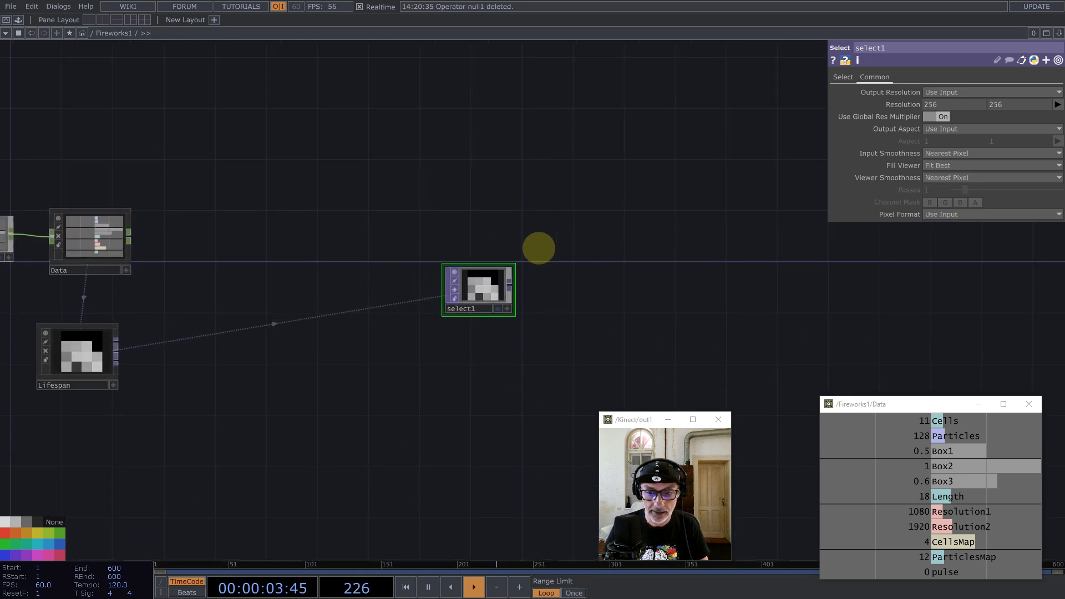
scroll(539, 248, down, 3)
scroll(321, 298, up, 4)
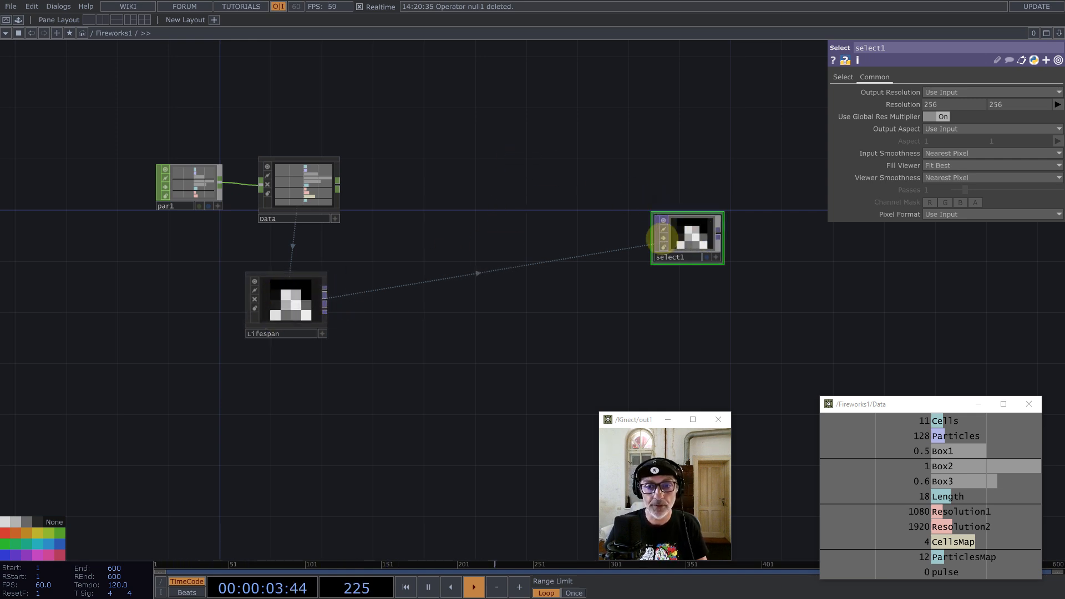
drag(702, 211, 612, 275)
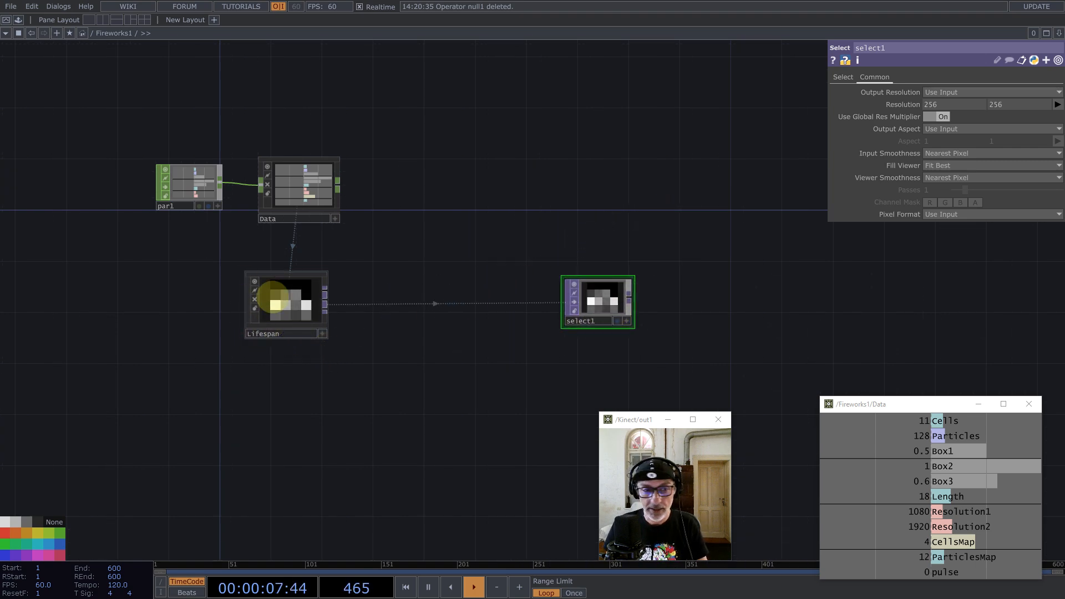
drag(577, 280, 411, 396)
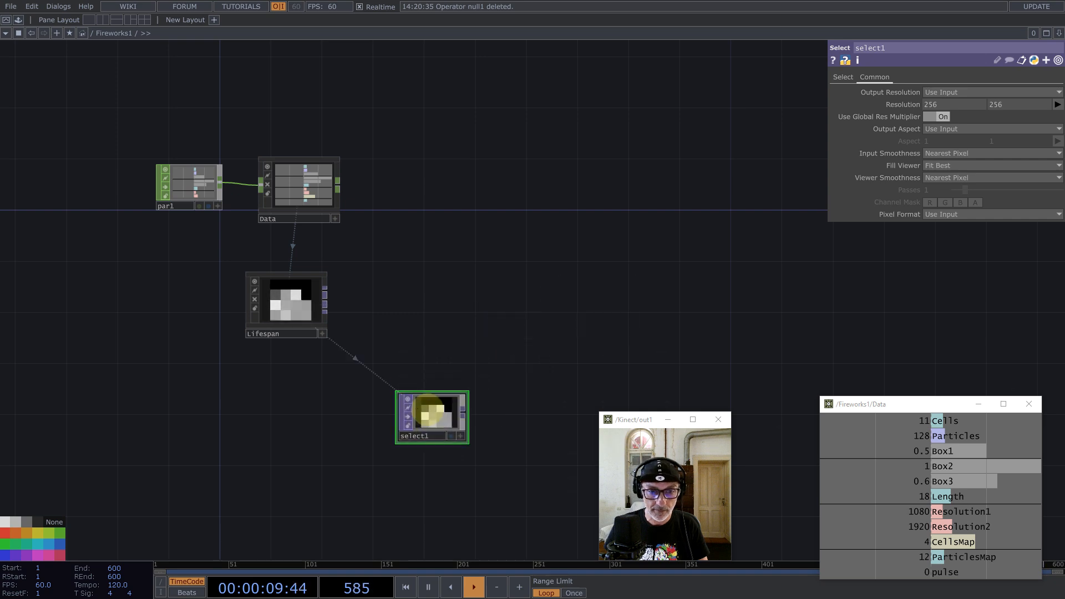
click(408, 399)
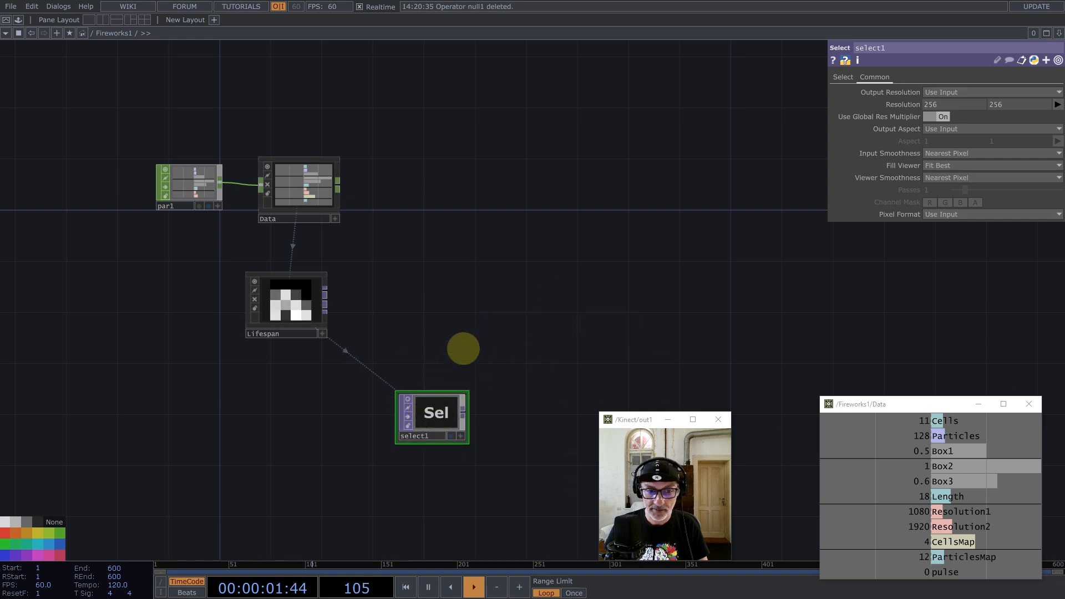
drag(478, 258, 508, 312)
drag(509, 256, 356, 315)
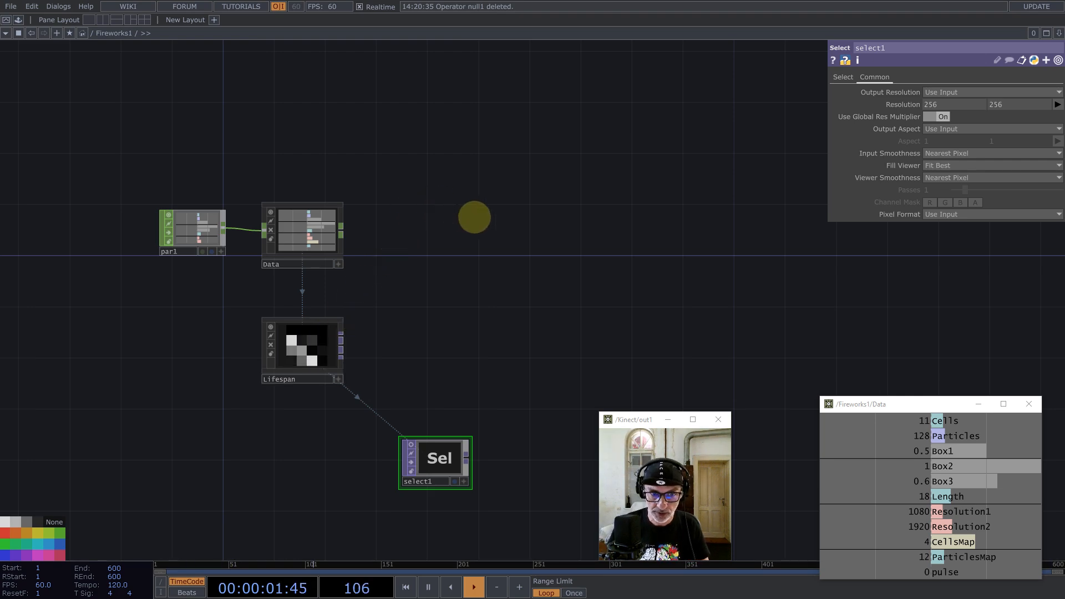
Step: Add a Base COMP to Fireworks1 and name it Start
key(Tab)
text(b)
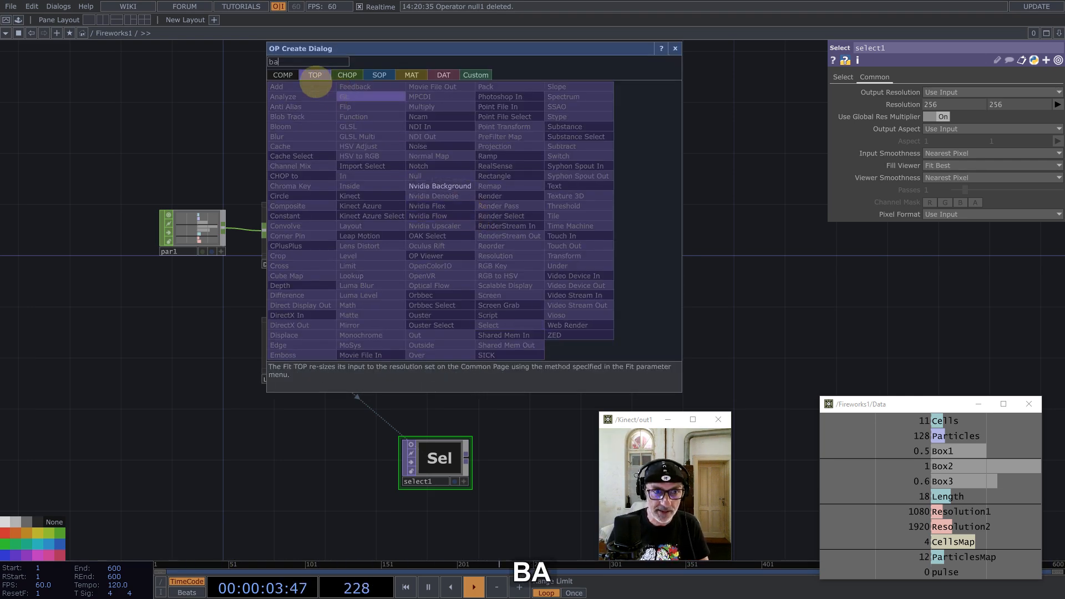
click(283, 75)
click(417, 98)
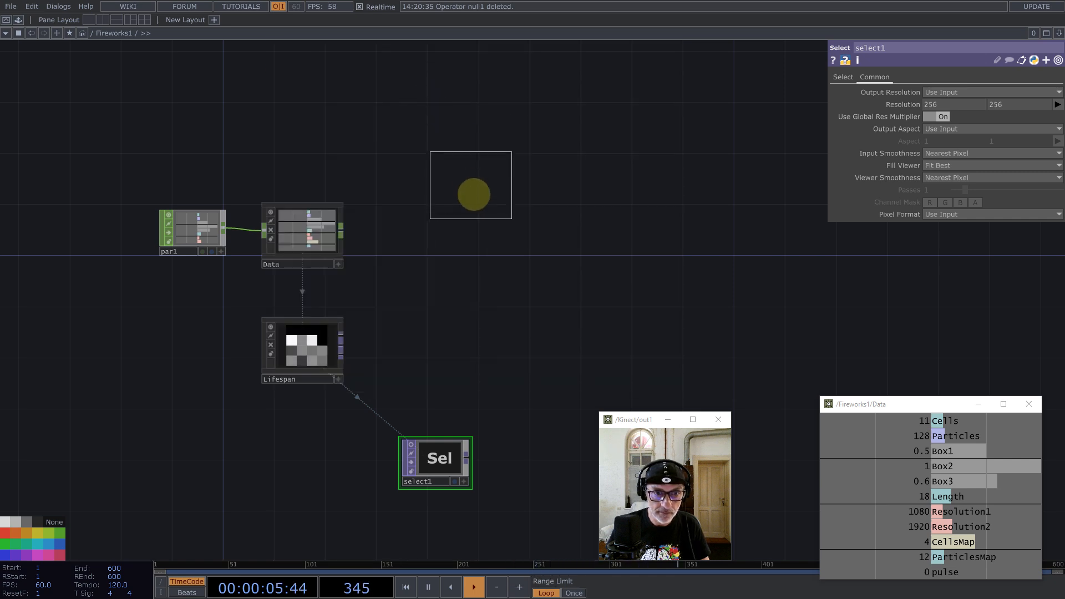
click(471, 194)
click(466, 226)
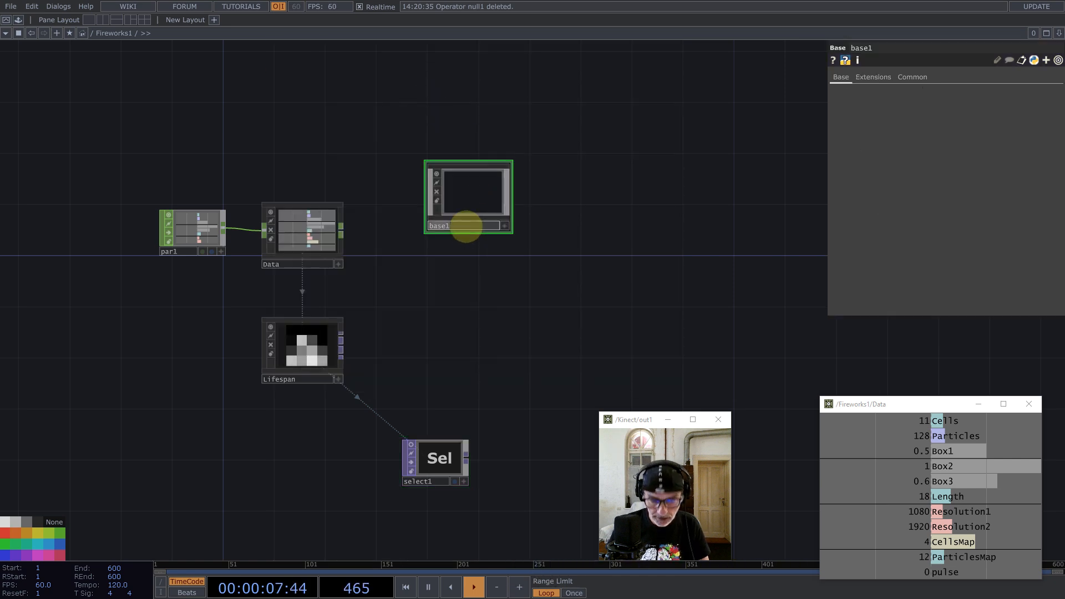
text(Start)
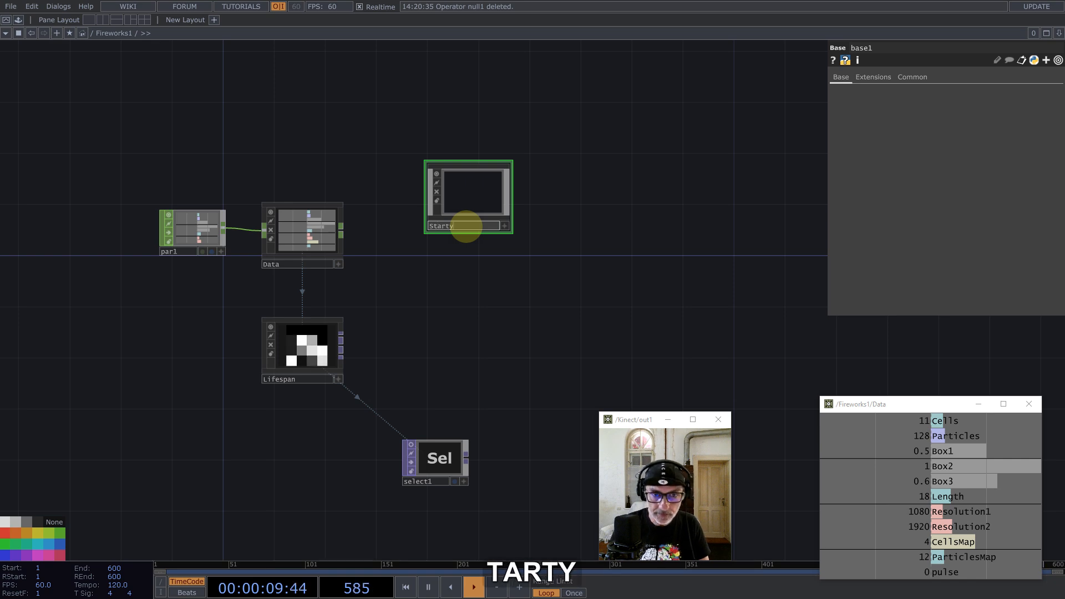
text(y)
key(BackSpace)
click(559, 217)
click(475, 194)
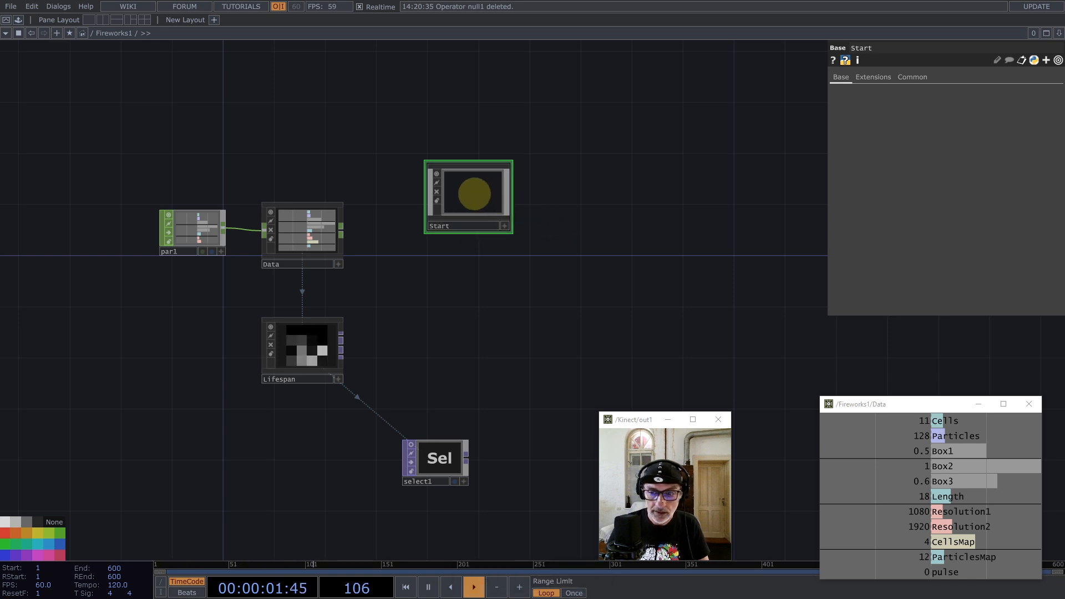
Step: Go inside Start and pick a Constant TOP to add
key(i)
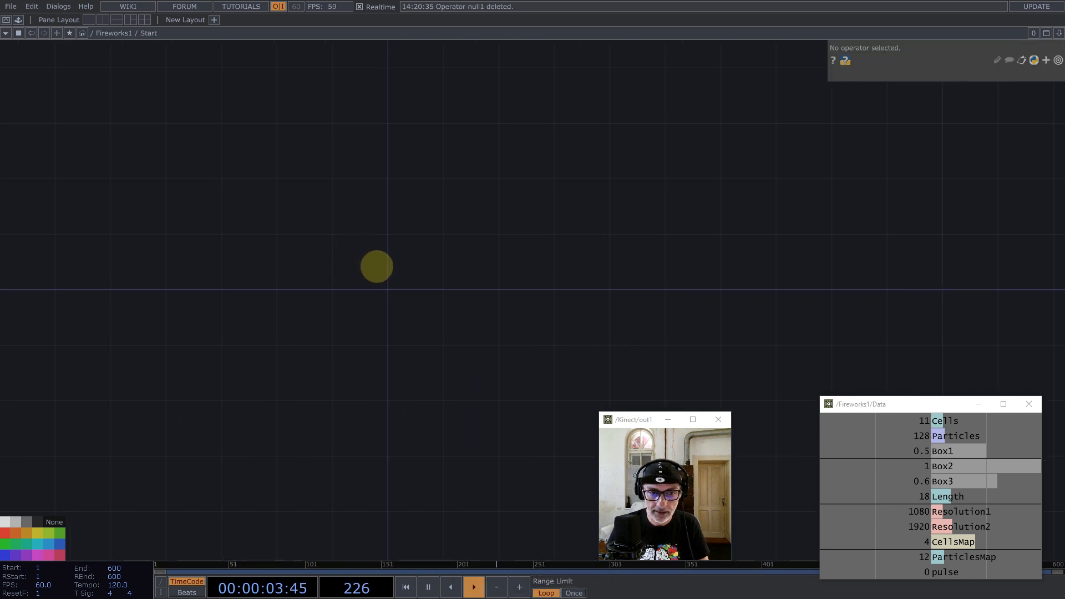
key(Tab)
text(co)
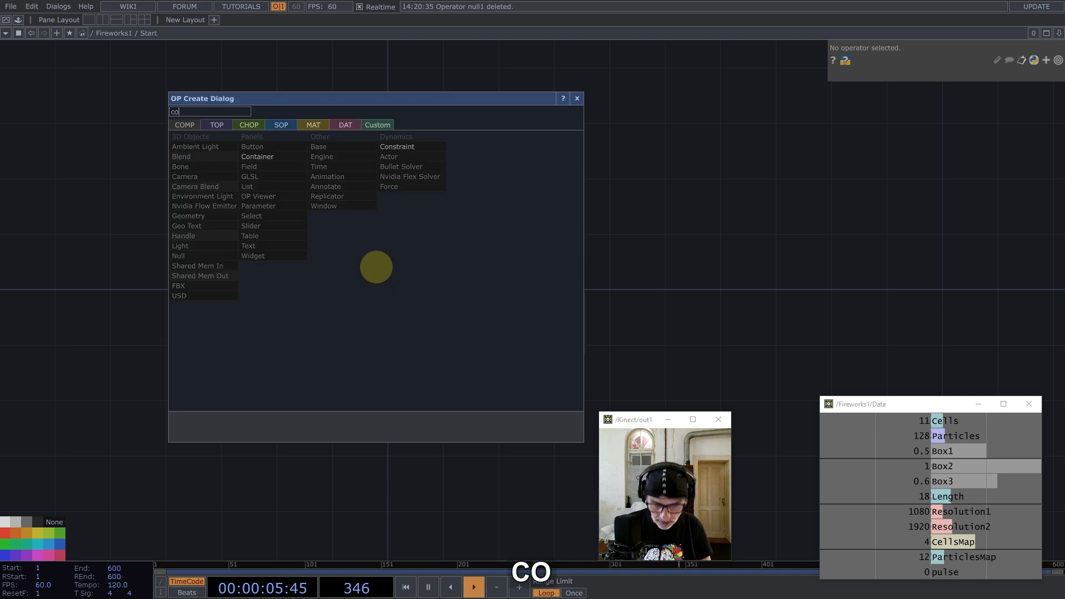
click(216, 125)
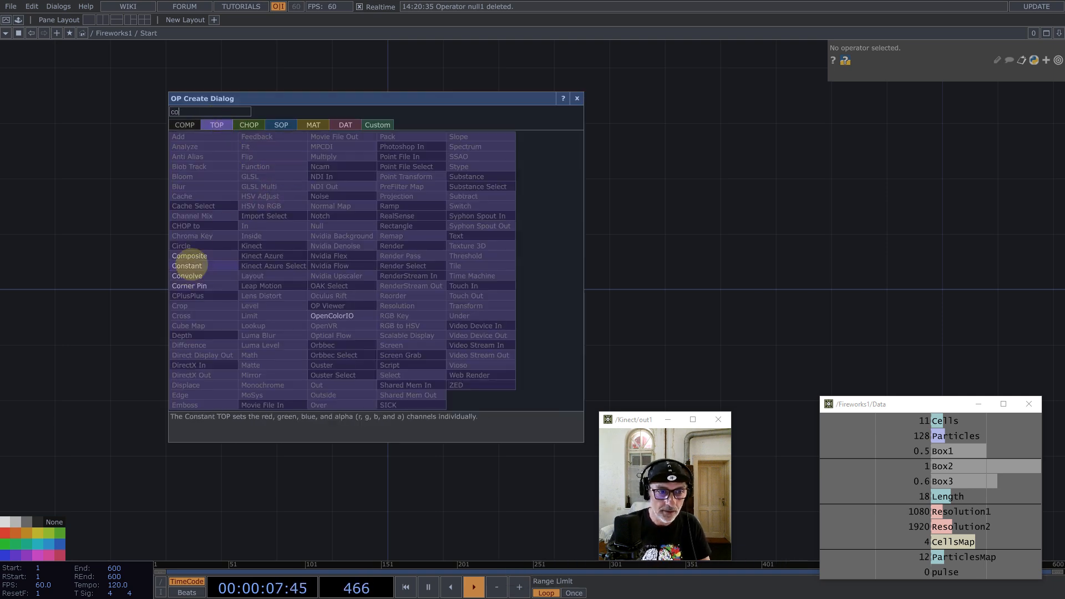
click(189, 262)
Step: Place constant1 with resolution linked to CellsMap (4×4) and 32-bit float RGBA format
click(352, 264)
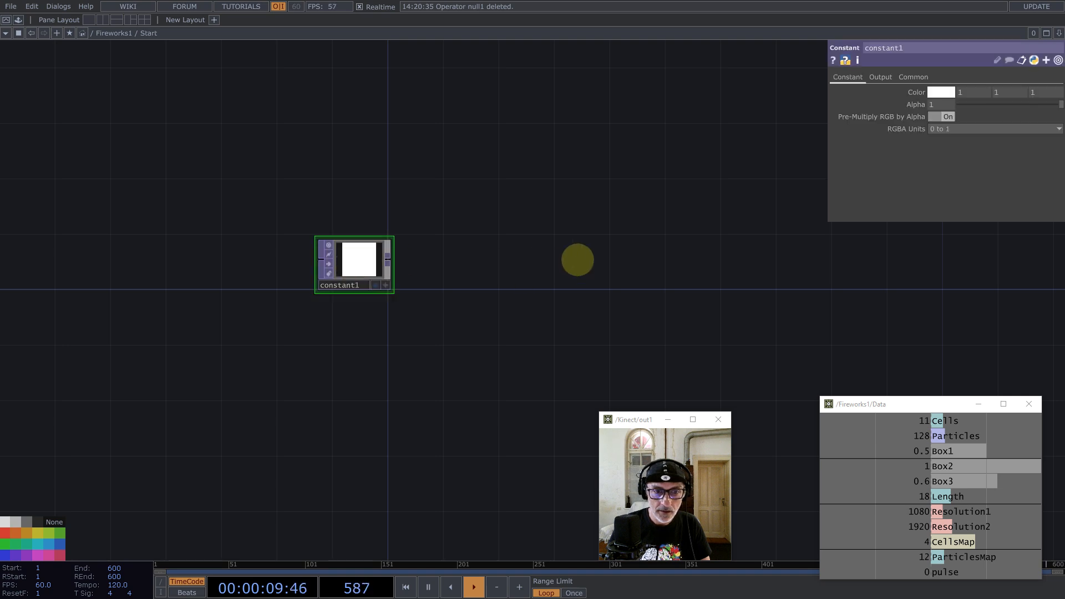
click(912, 77)
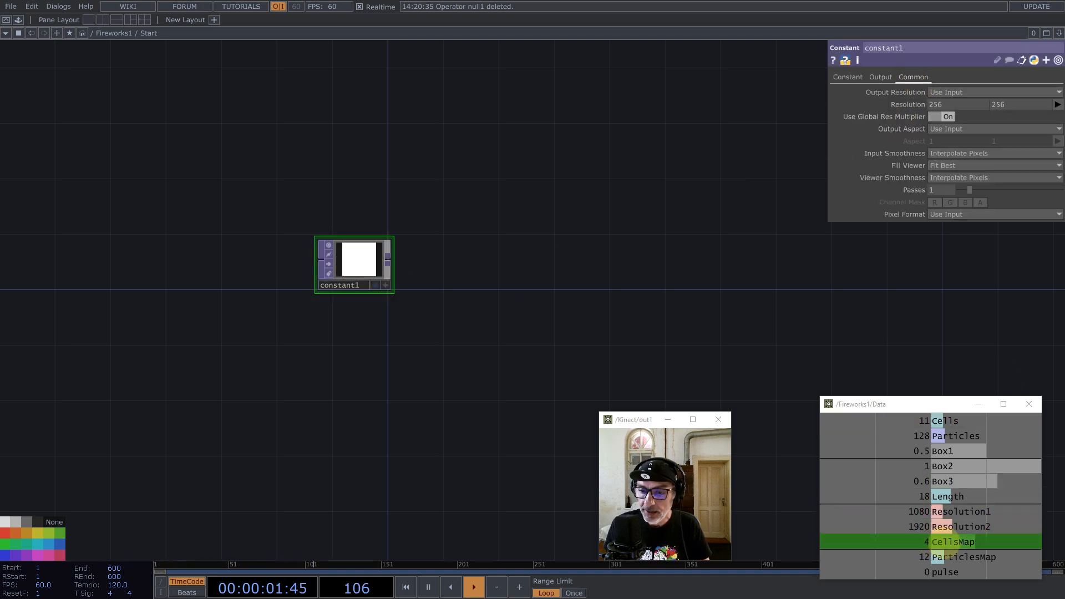
drag(943, 542, 914, 107)
click(912, 111)
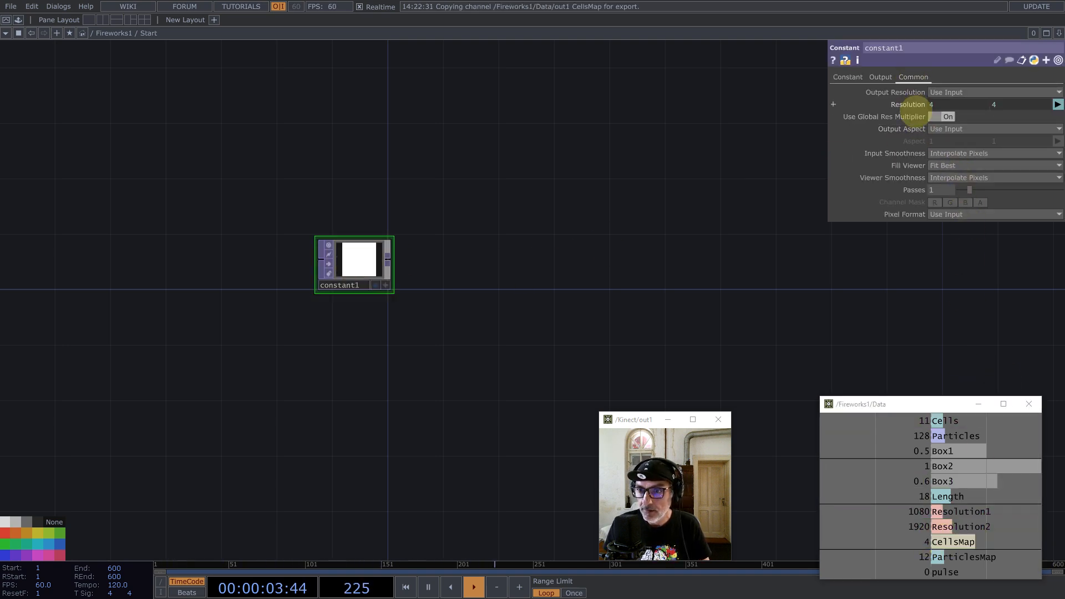
click(951, 215)
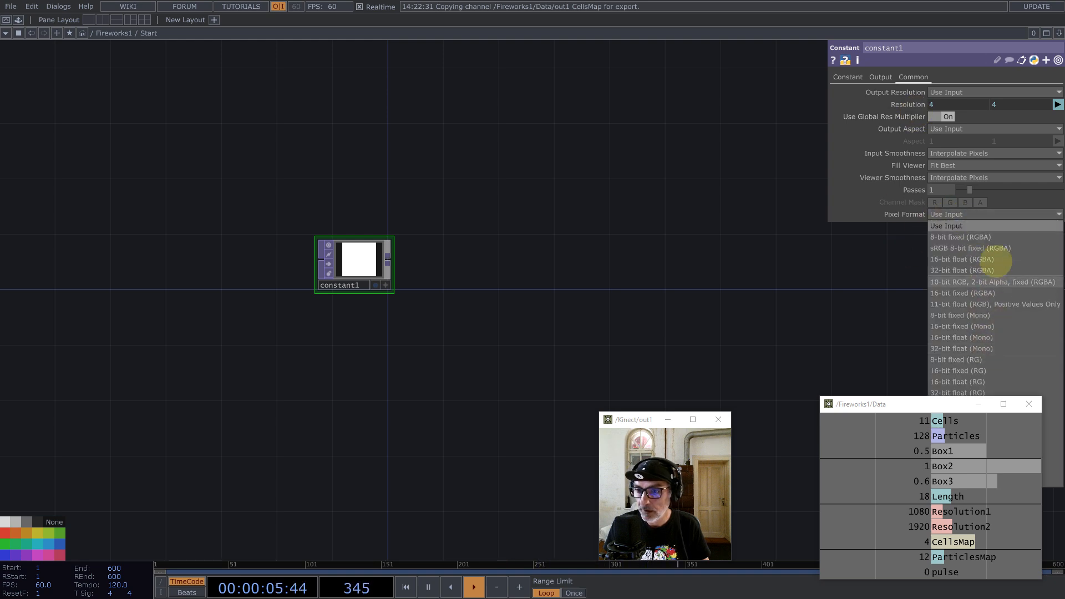
click(987, 269)
Step: Link constant1's red, green and blue colour to the Box1, Box2 and Box3 channels
click(849, 77)
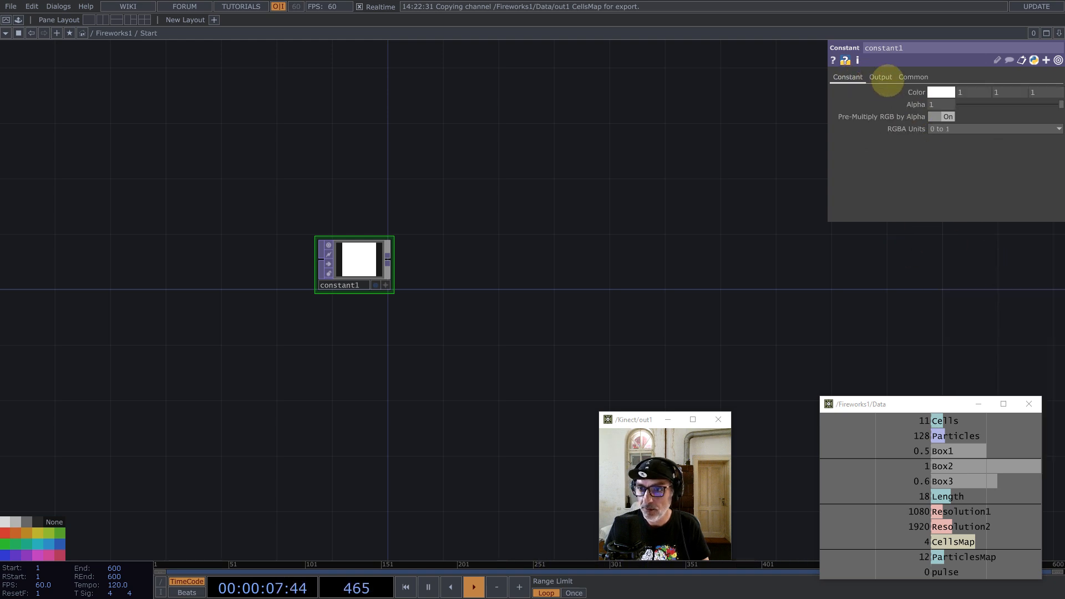
click(938, 451)
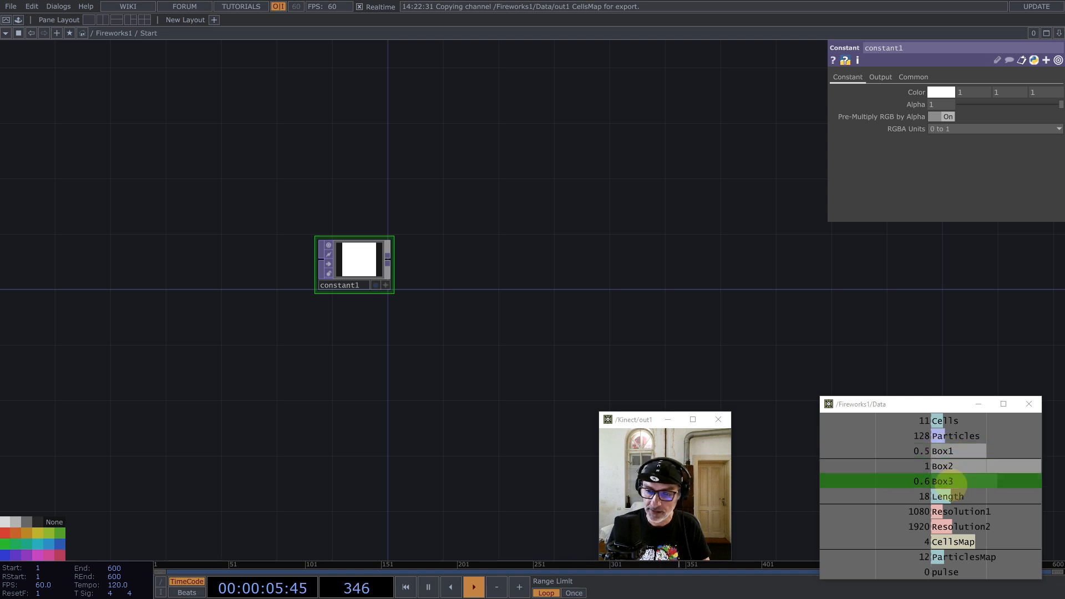
click(947, 466)
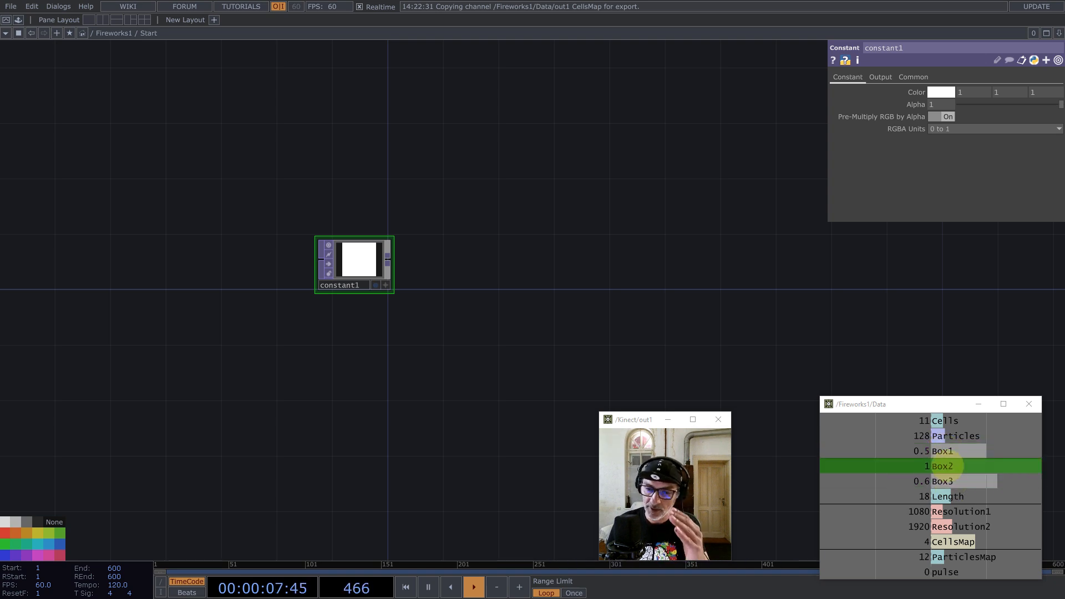
click(950, 451)
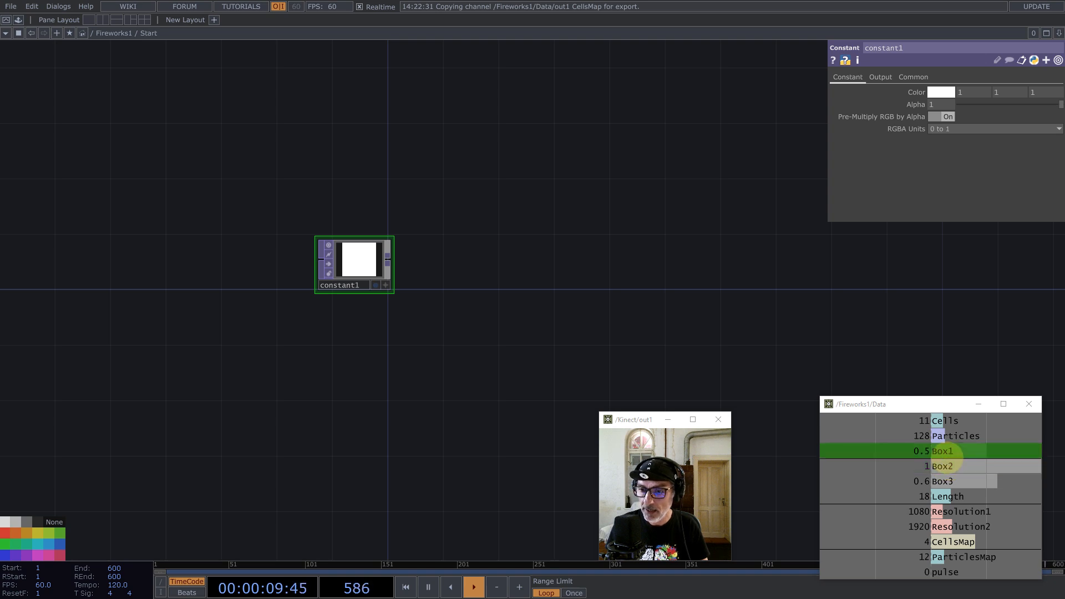
drag(943, 451, 973, 88)
click(974, 90)
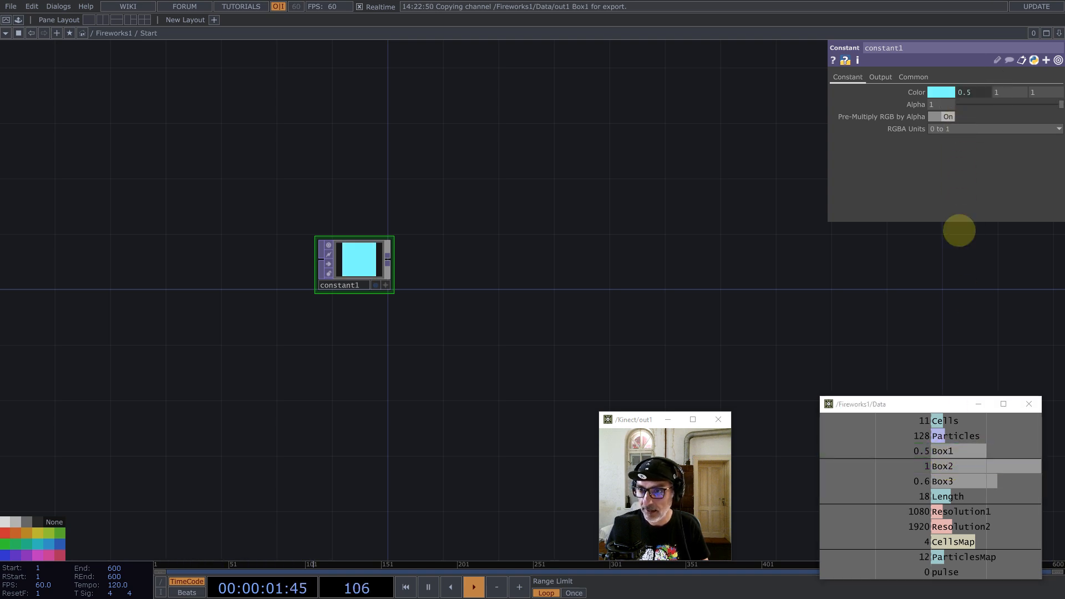
drag(934, 468, 1023, 89)
click(1022, 90)
drag(944, 480, 1048, 93)
click(1048, 94)
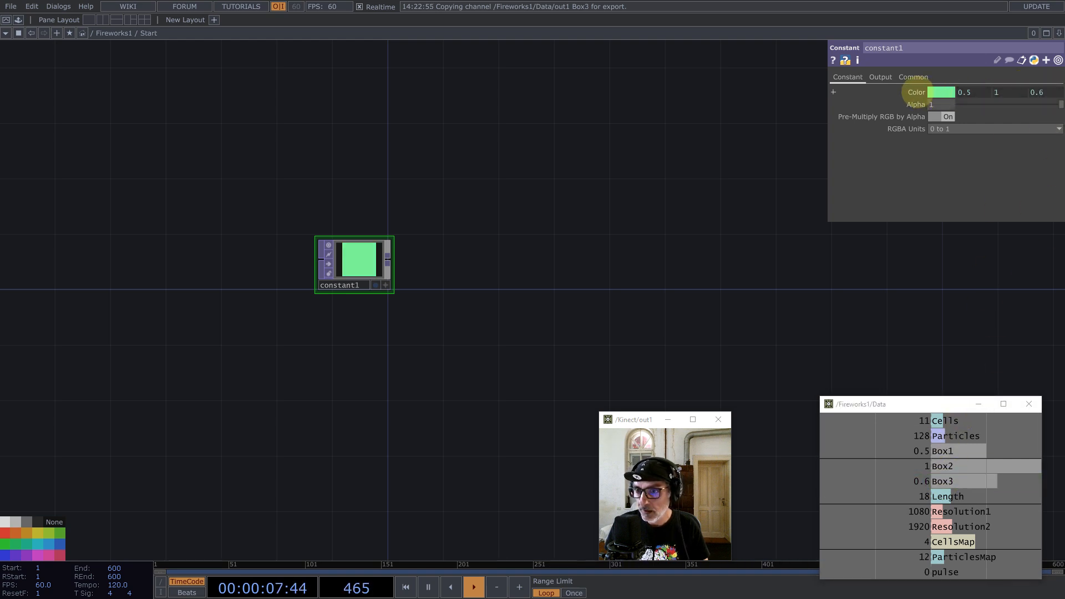
Step: Edit the colour expressions to Box1/2, 3*Box2/4 and Box3/2
click(915, 92)
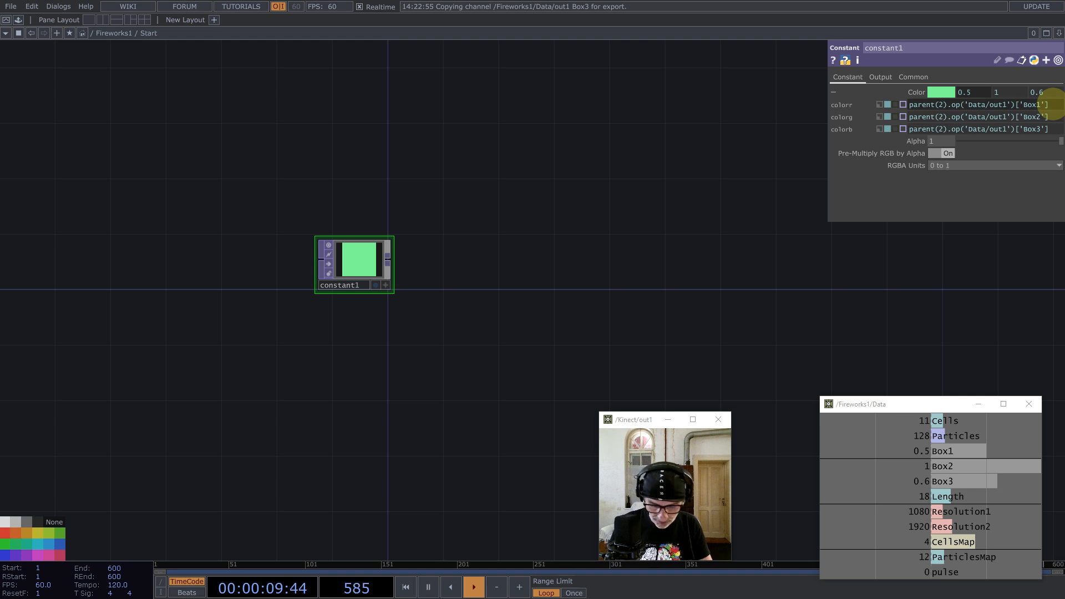
click(1048, 128)
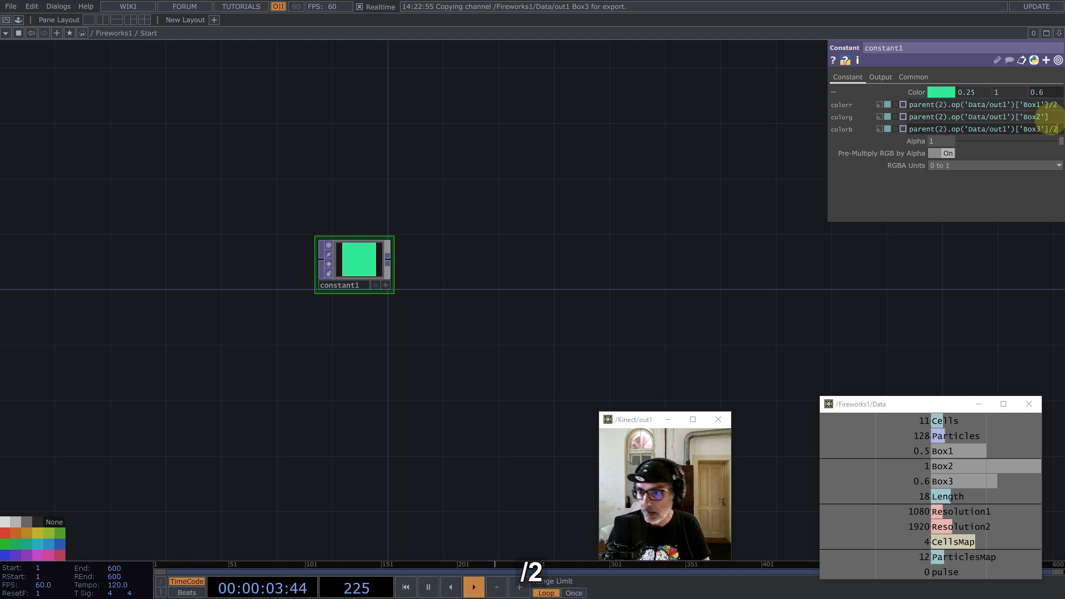
text(/2)
click(1052, 117)
text(/4)
key(Return)
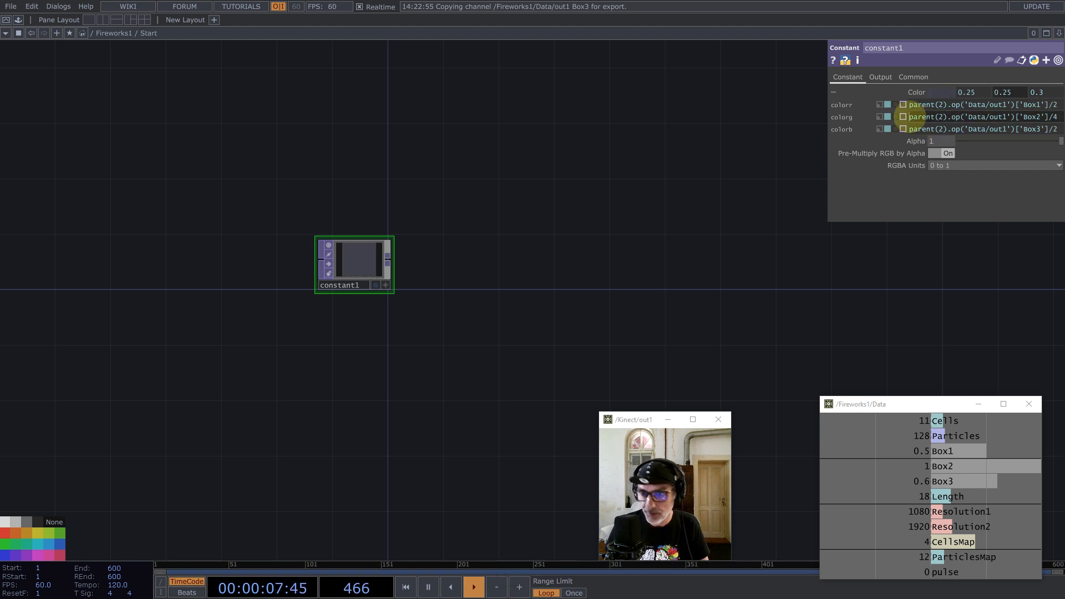
text(*)
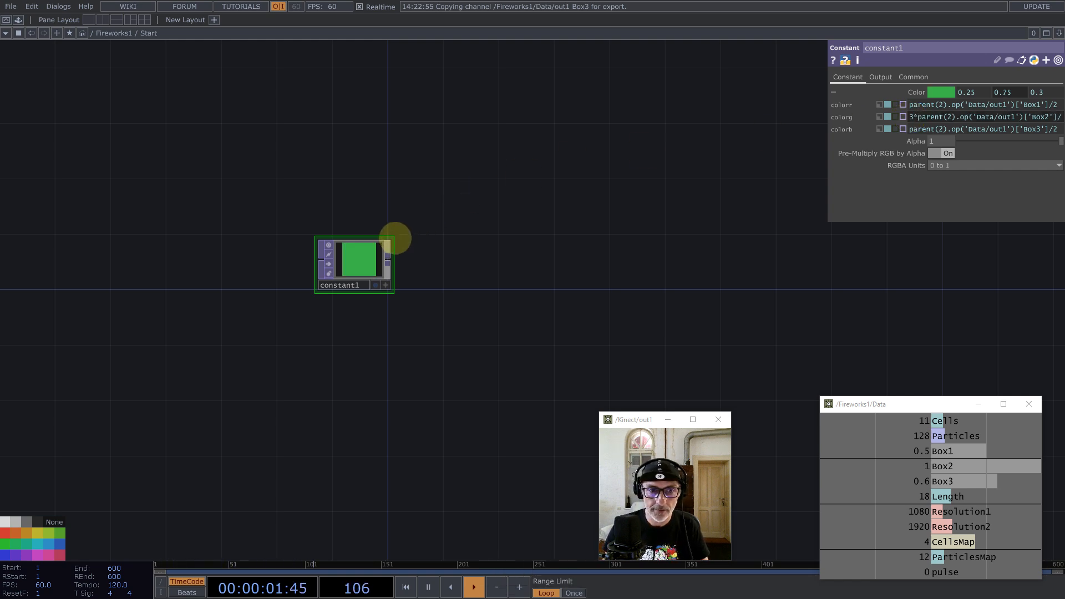
drag(395, 238, 394, 228)
scroll(354, 250, up, 2)
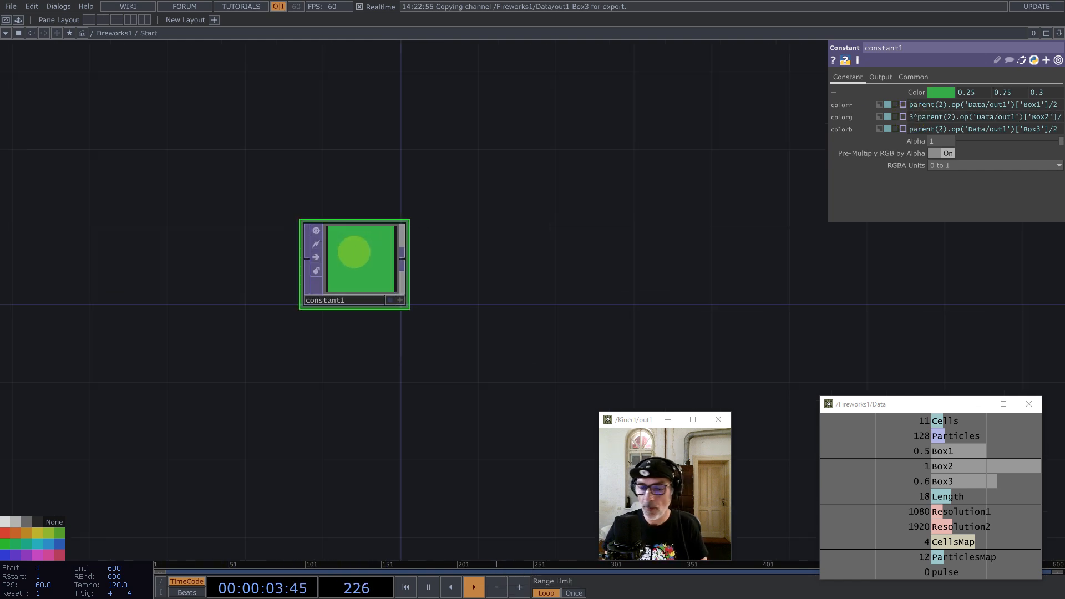
Step: Add a coloured noise1 TOP after constant1 with monochrome off and offset 0
middle_click(404, 257)
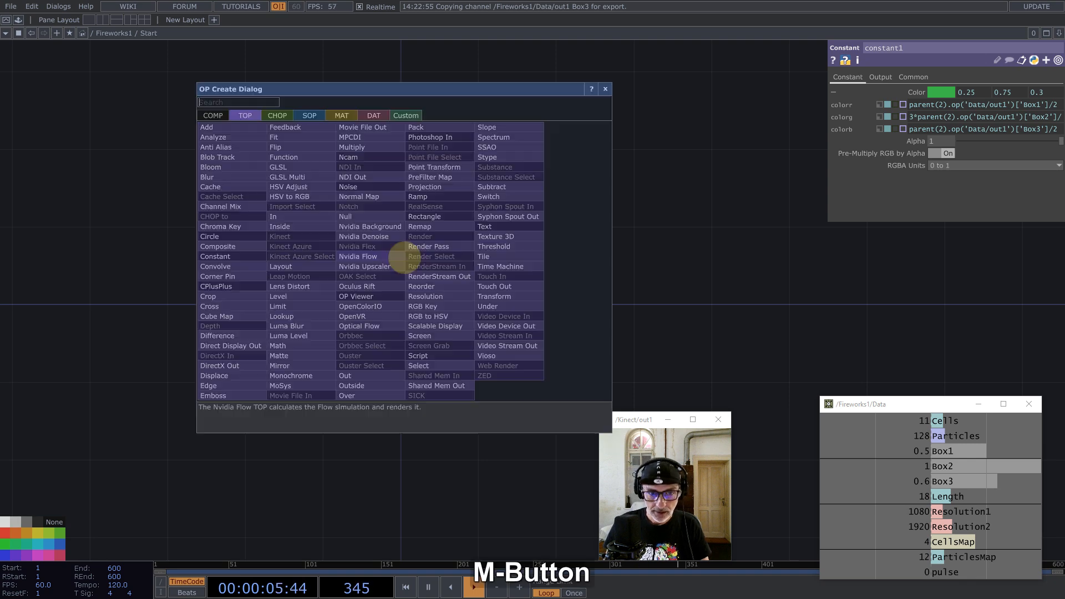
text(noi)
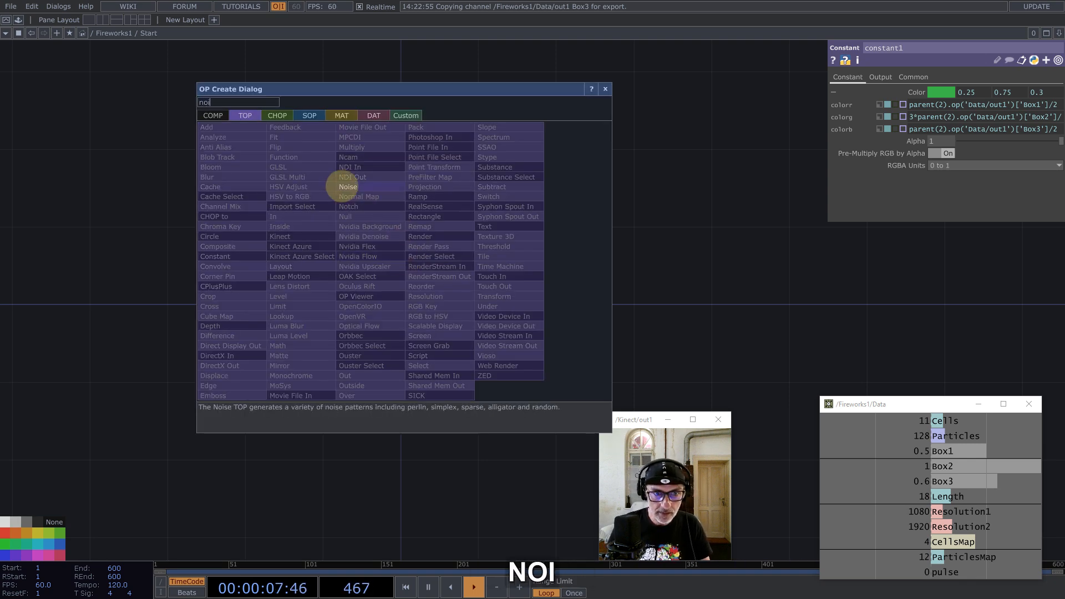
click(348, 187)
click(492, 264)
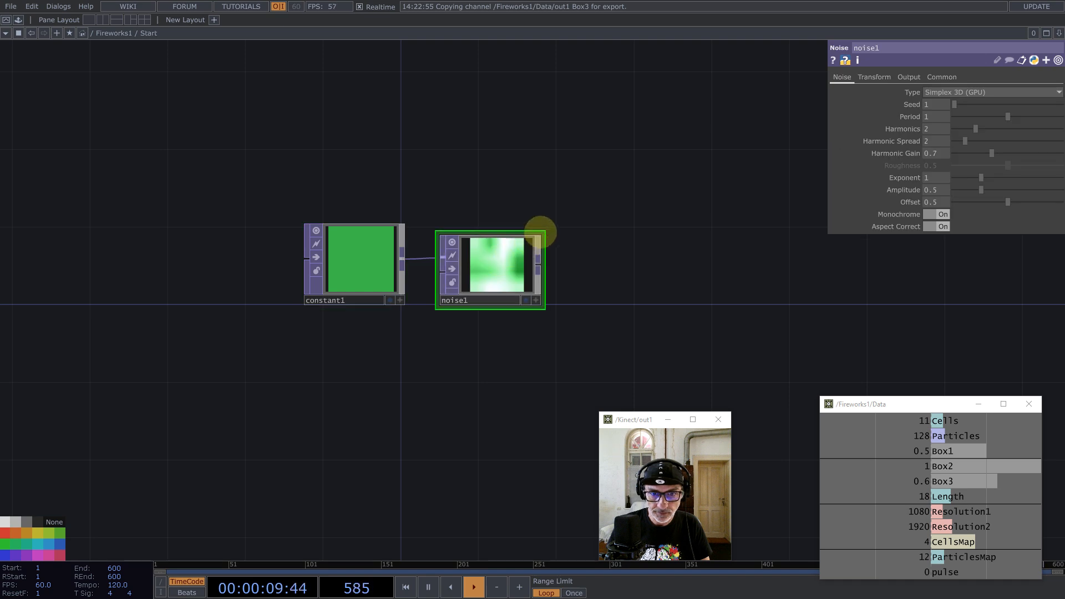
click(944, 215)
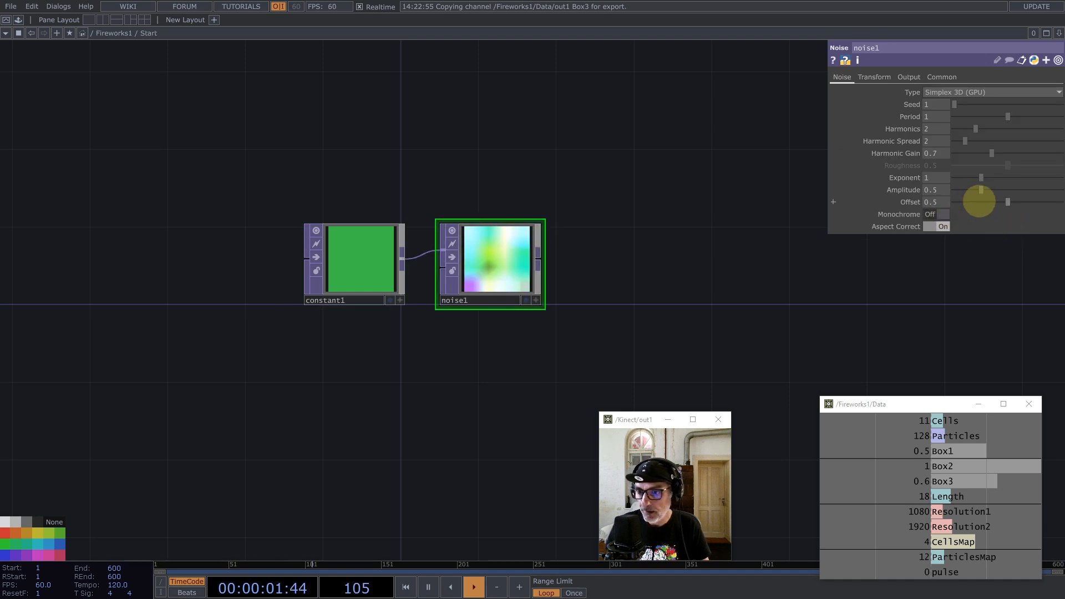
drag(978, 202, 903, 202)
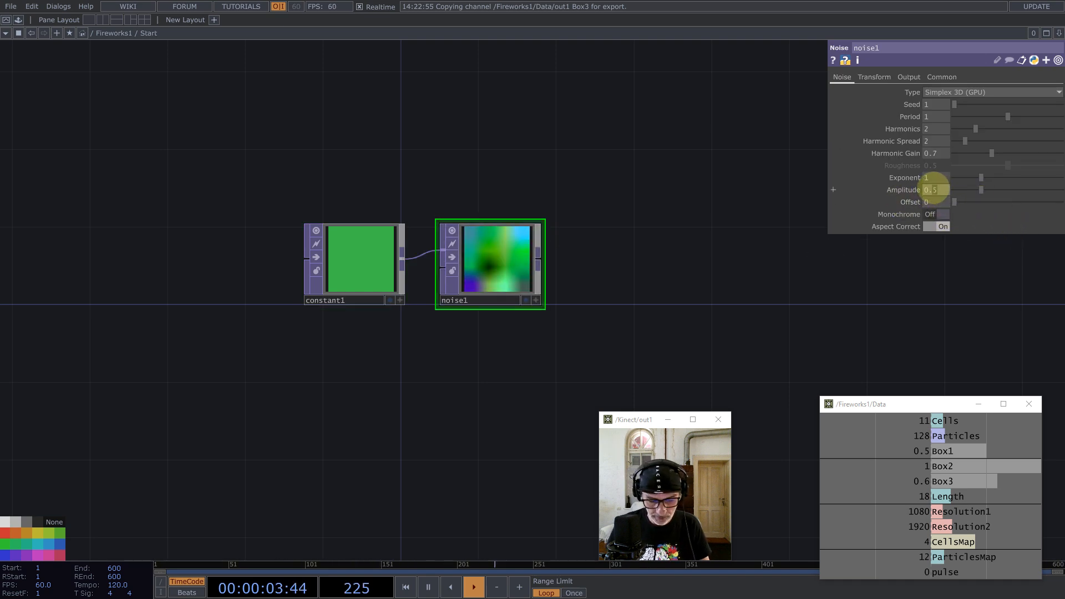
key(Return)
Step: Set noise1's input and viewer smoothness to Nearest Pixel
click(941, 77)
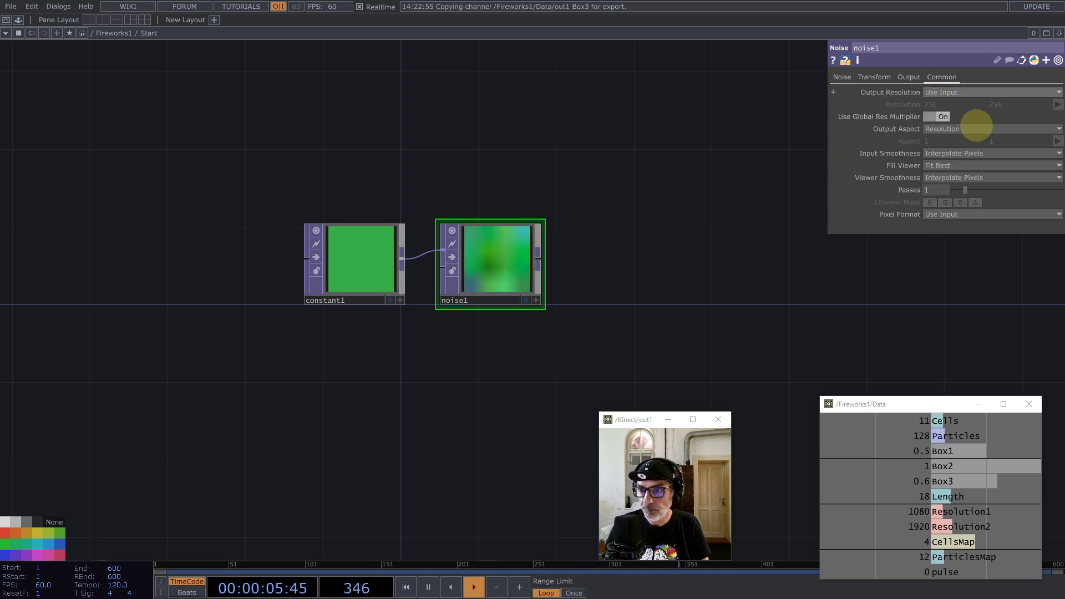
click(992, 153)
click(980, 165)
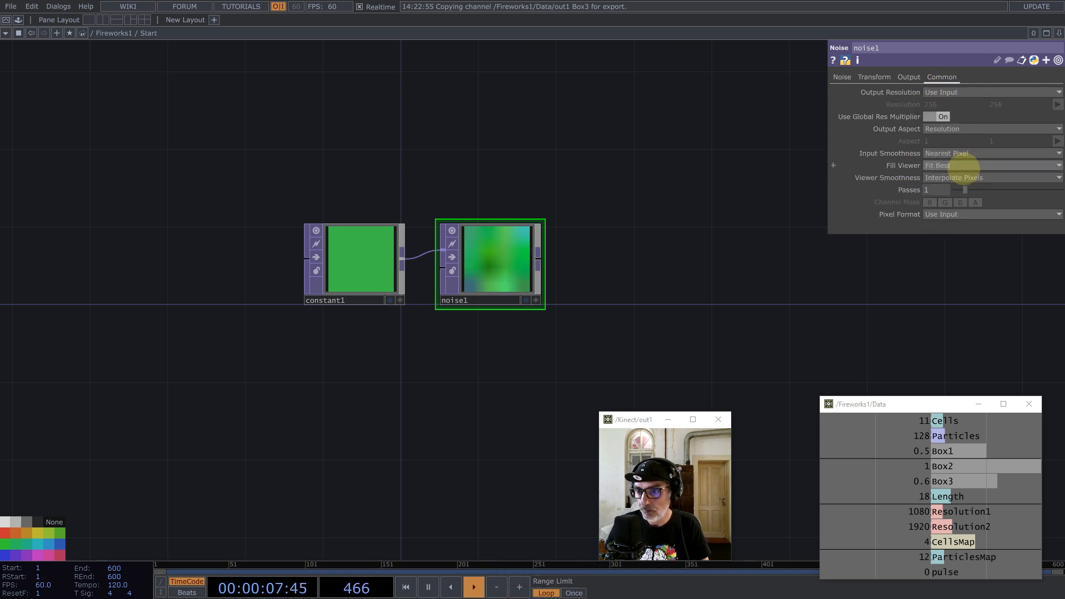
click(962, 177)
click(947, 200)
Step: Animate noise1's Translate Z with the expression absTime.frame/10
middle_click(486, 264)
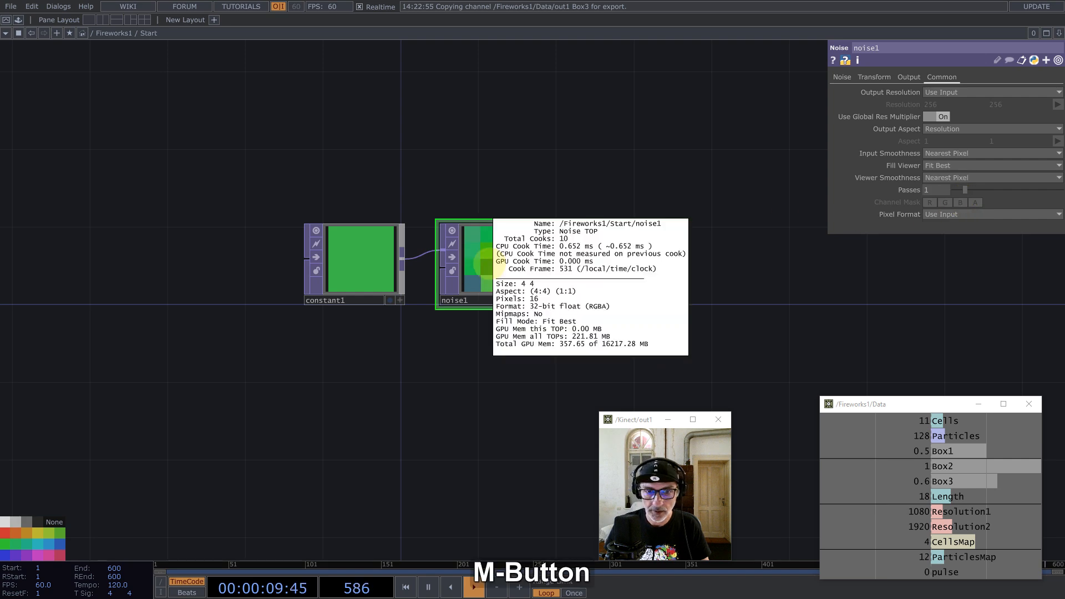
click(874, 77)
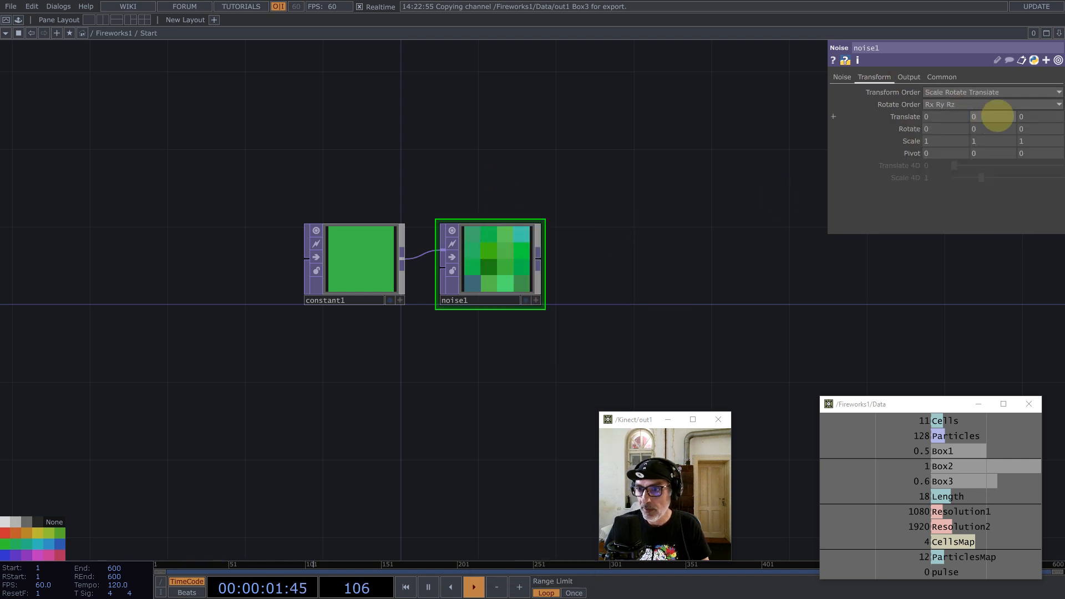
text(absT)
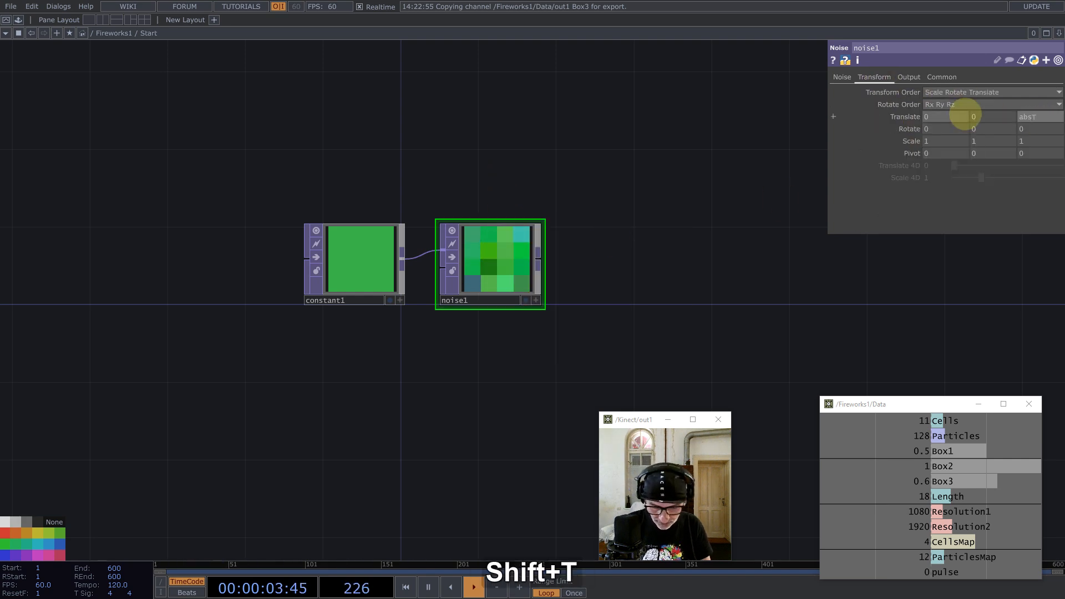
text(ime.f)
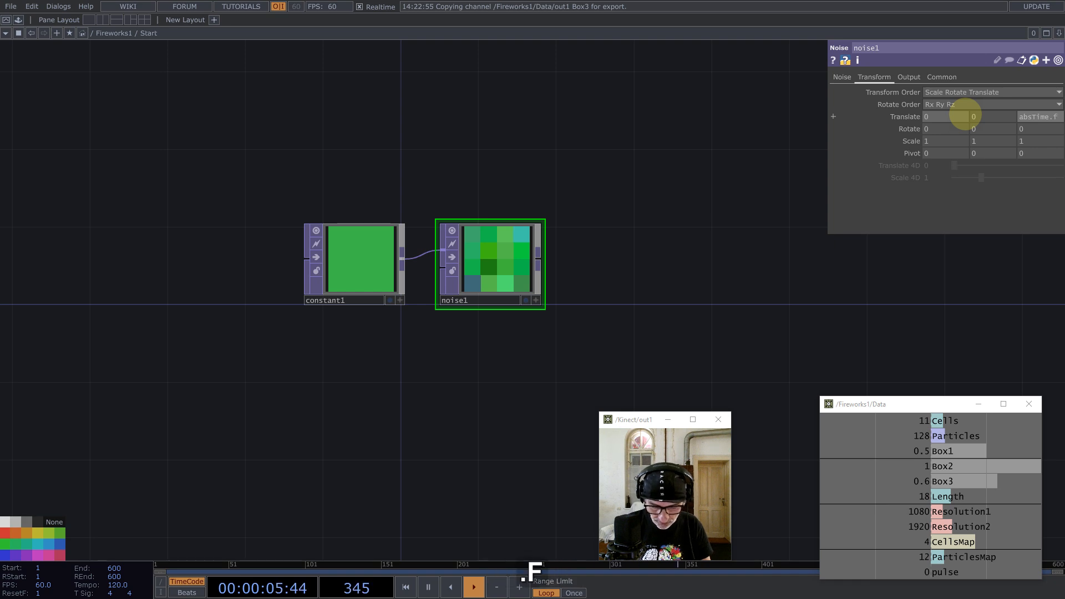
text(rame/10)
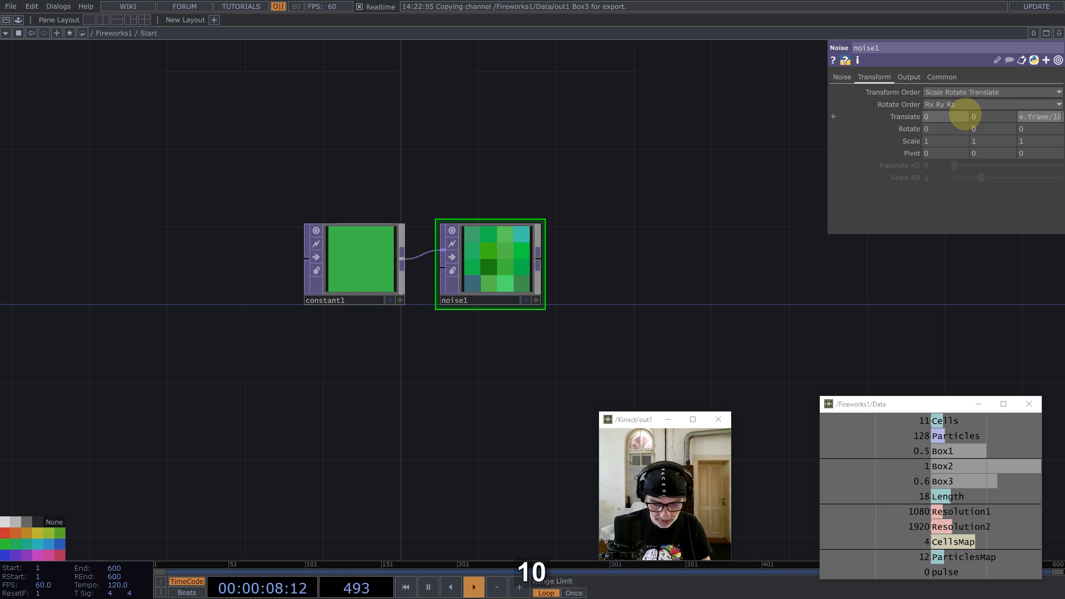
key(Return)
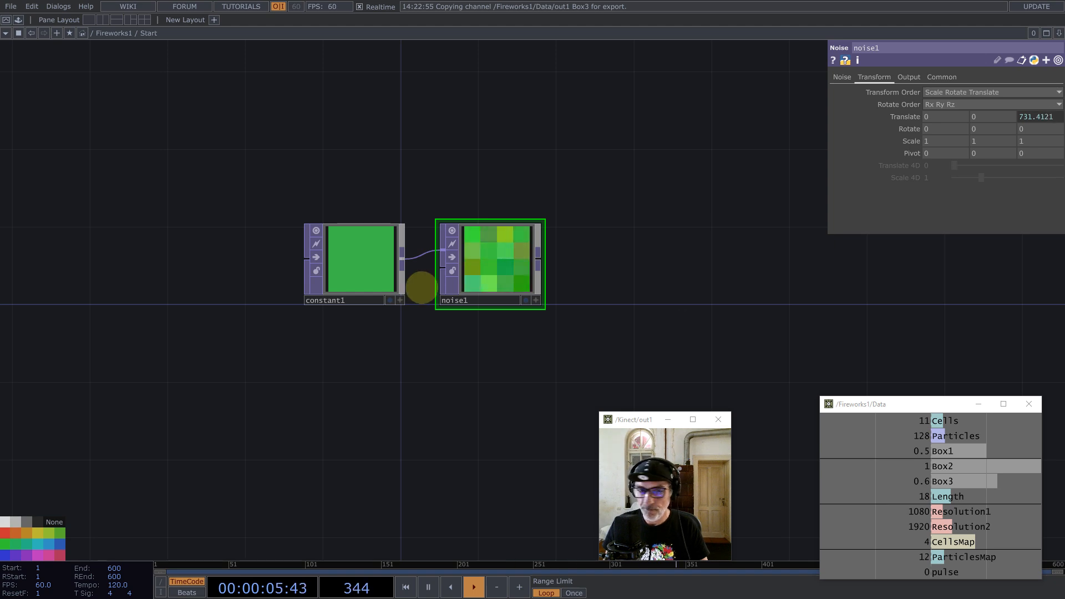
Step: Add an out1 Out TOP after noise1 and place it further to the right
middle_click(538, 254)
text(o)
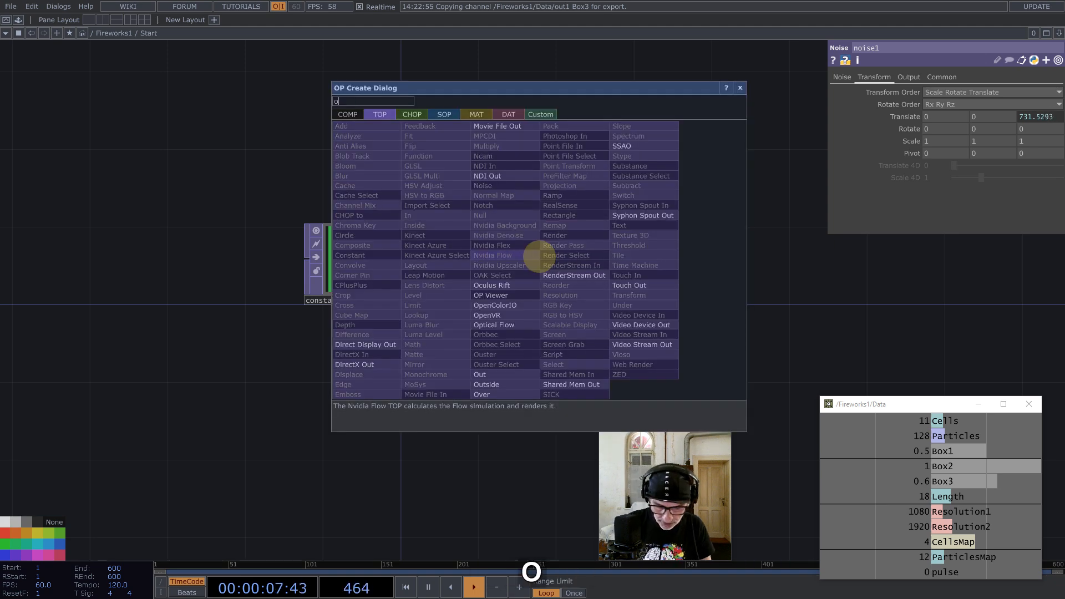
text(ut)
click(480, 375)
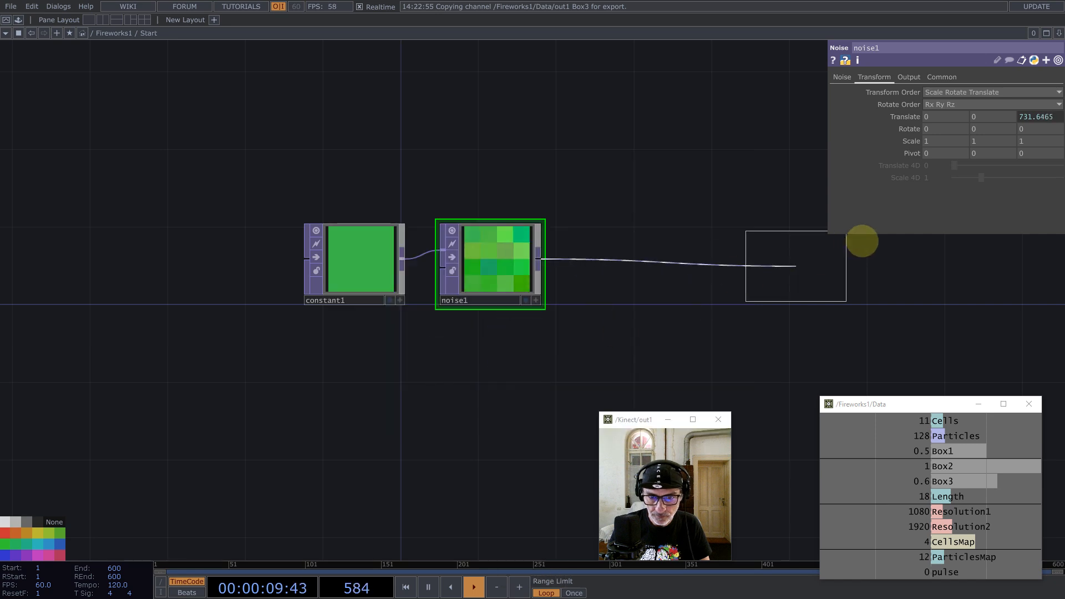
click(880, 245)
drag(572, 319, 300, 277)
scroll(504, 256, down, 1)
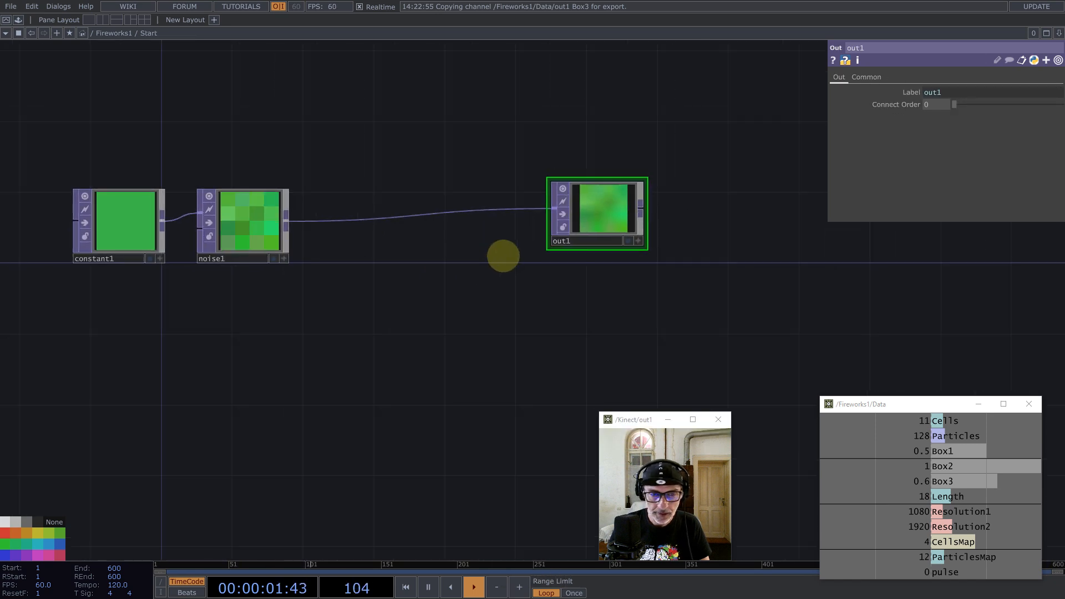
scroll(504, 256, down, 3)
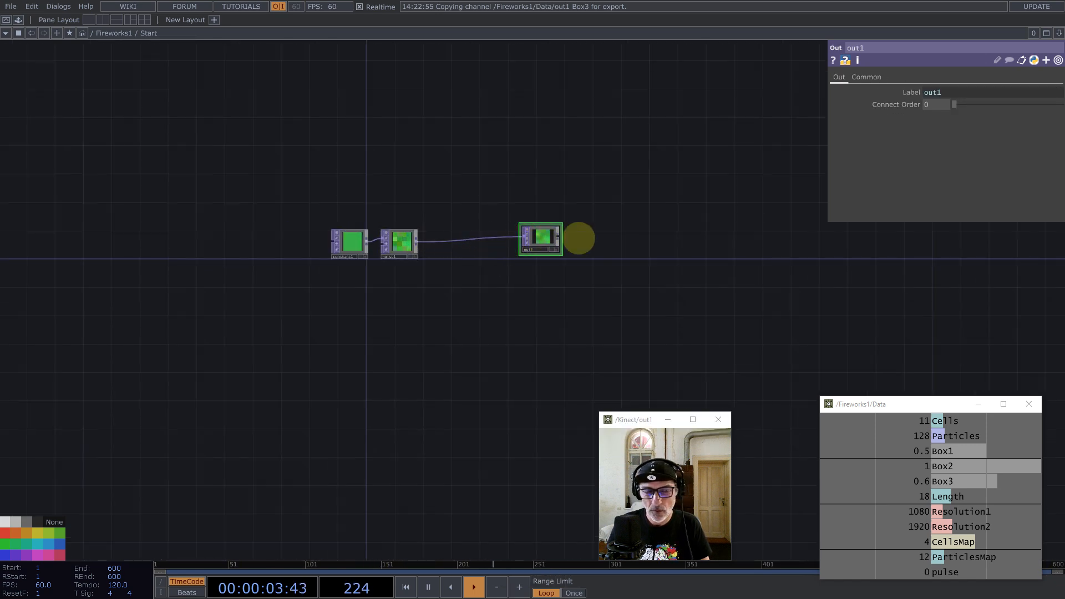
drag(578, 238, 582, 237)
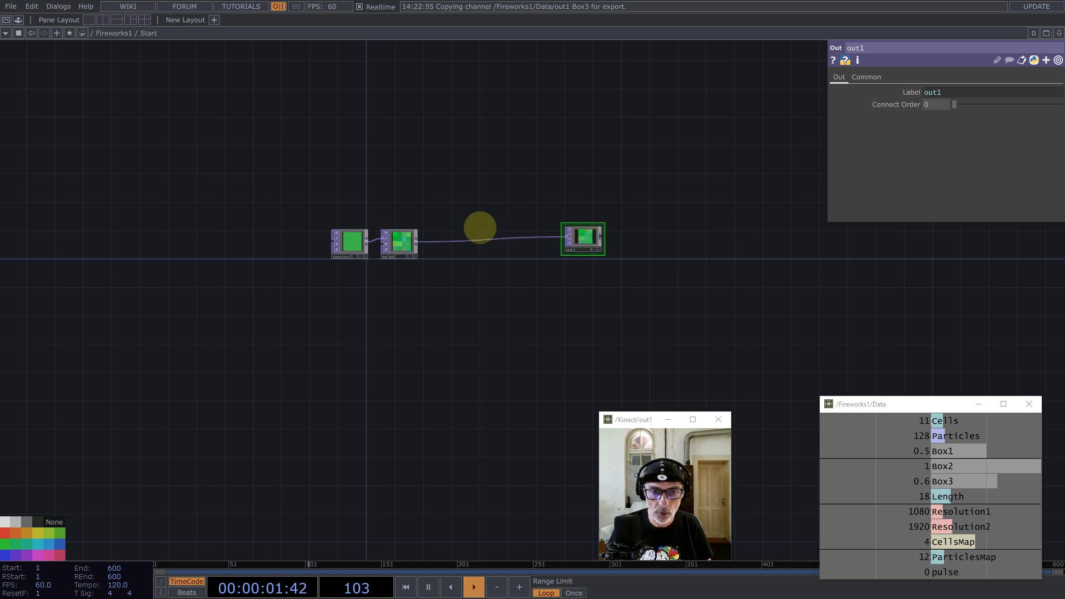
scroll(451, 241, up, 5)
Step: Insert a Limit TOP (limit1) into the wire between noise1 and out1
right_click(451, 244)
click(476, 232)
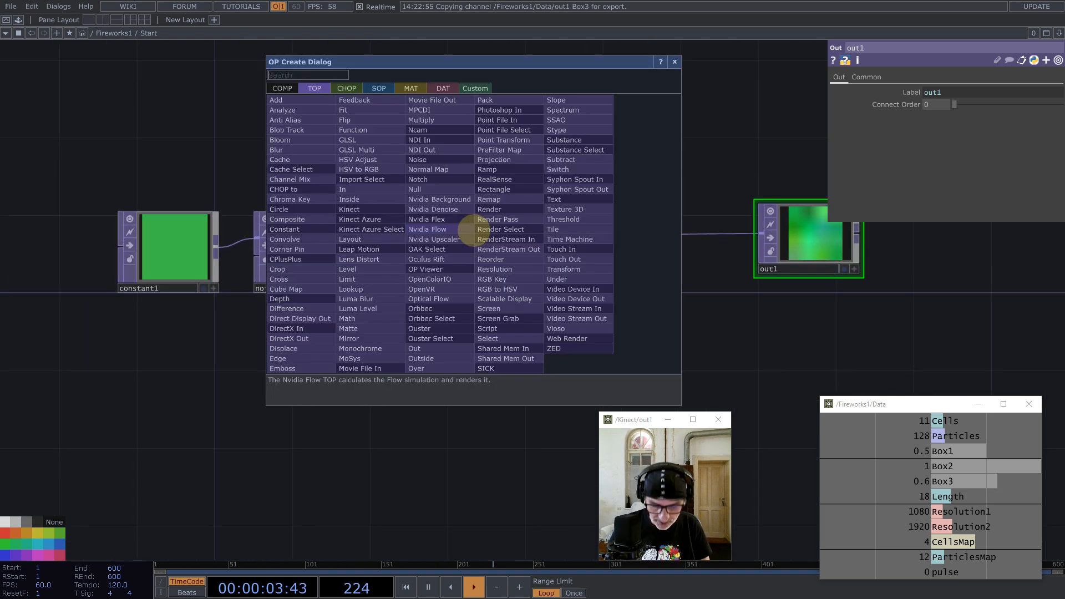
text(lim)
click(361, 279)
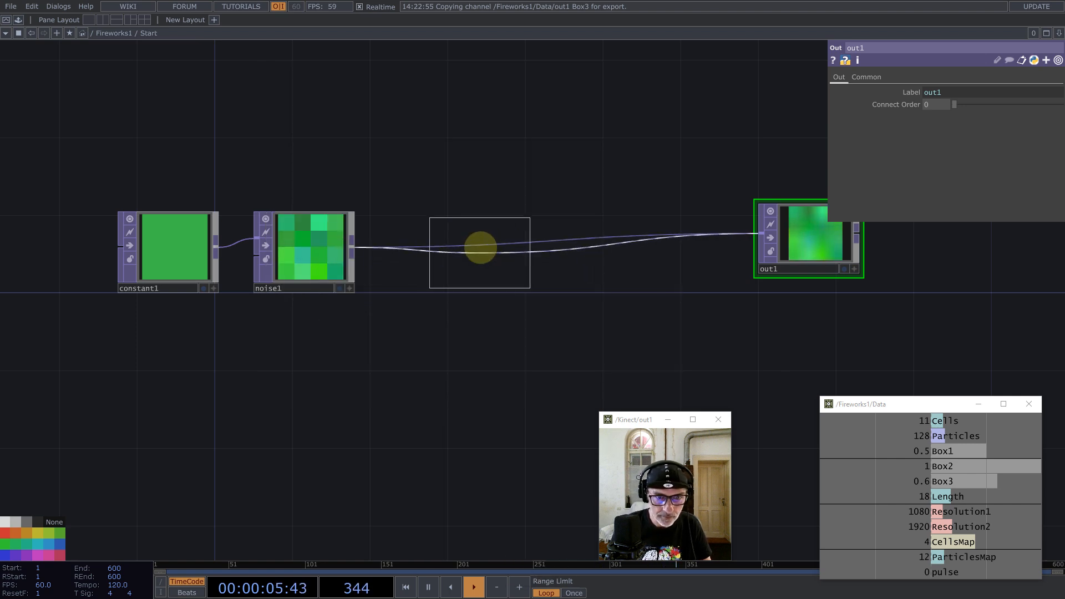
click(480, 245)
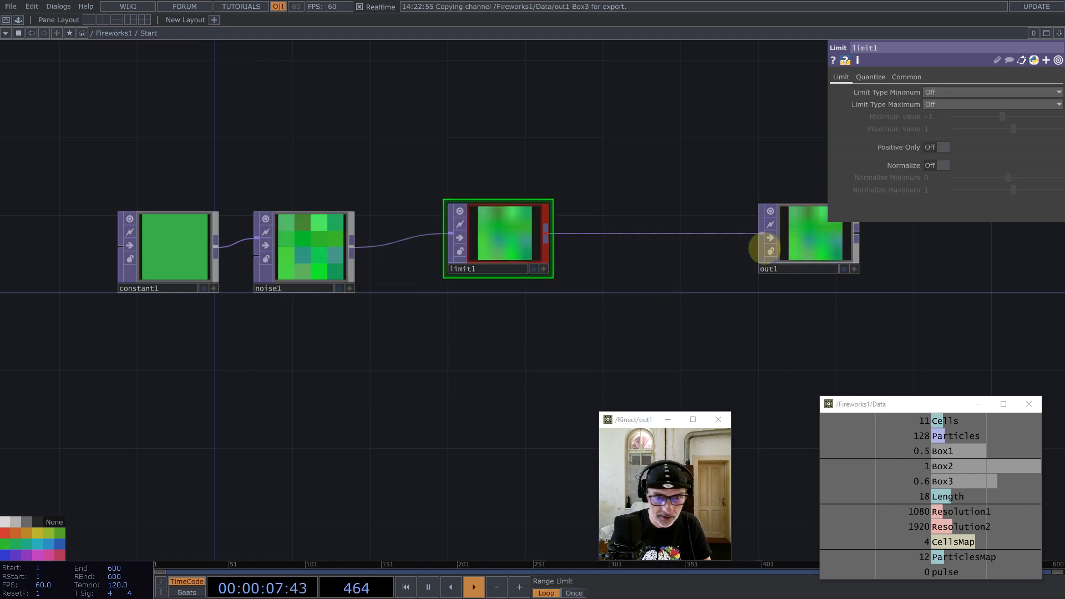
Step: Set both limit types to Zig Zag, Minimum 0, and export Box1 (0.5) as Maximum
click(906, 77)
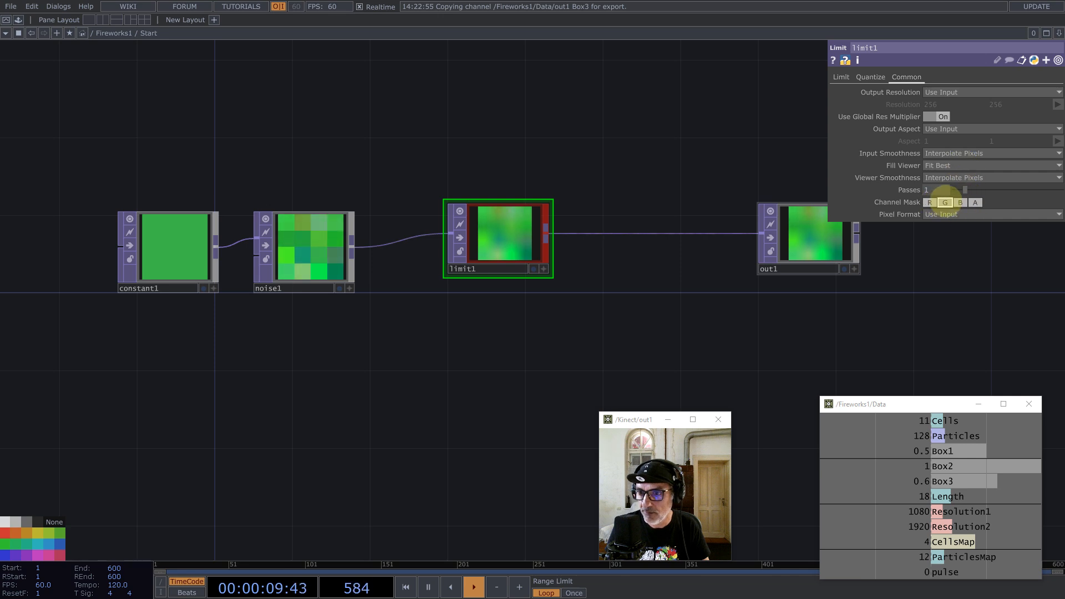
click(841, 77)
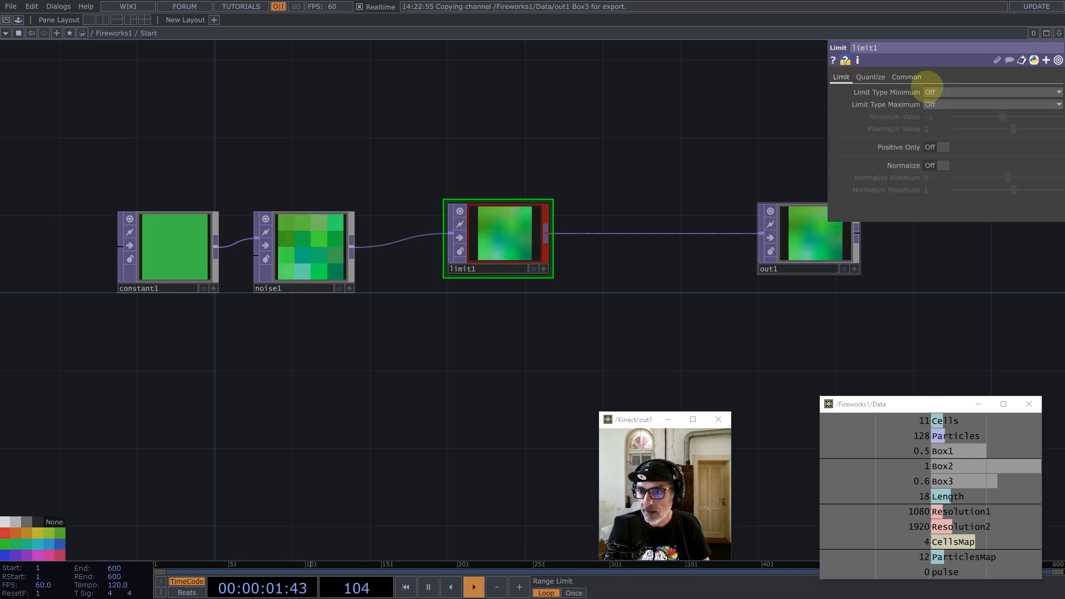
click(941, 92)
click(936, 115)
click(939, 105)
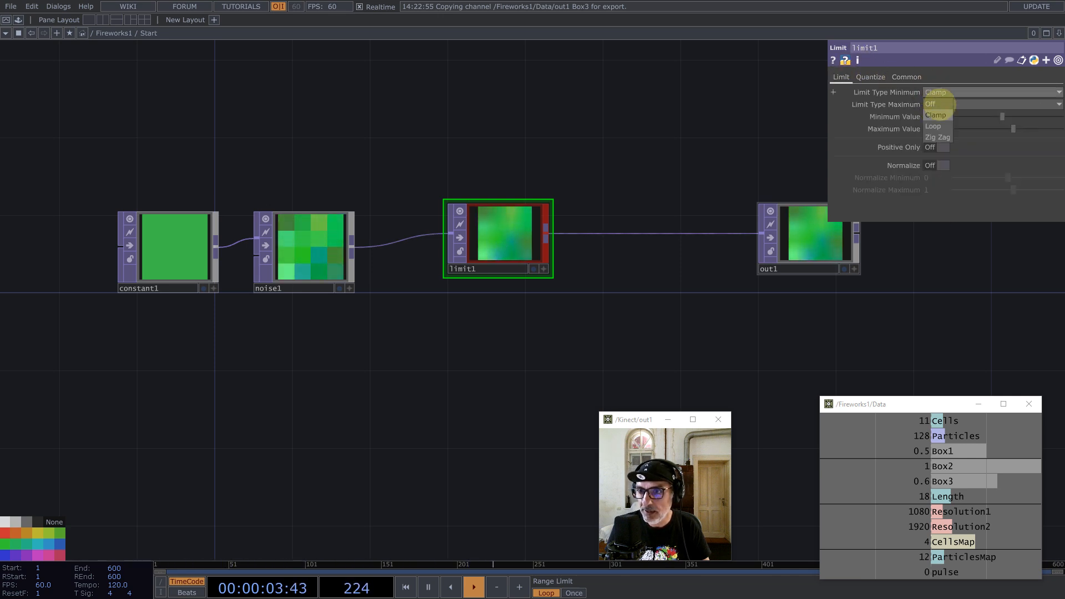
click(938, 138)
click(939, 105)
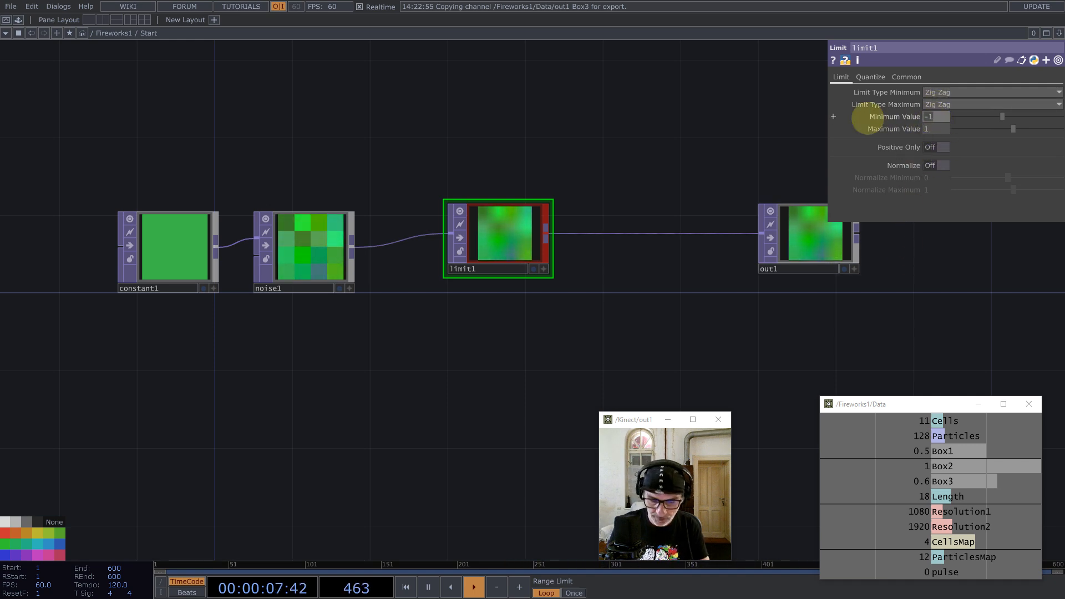
text(0)
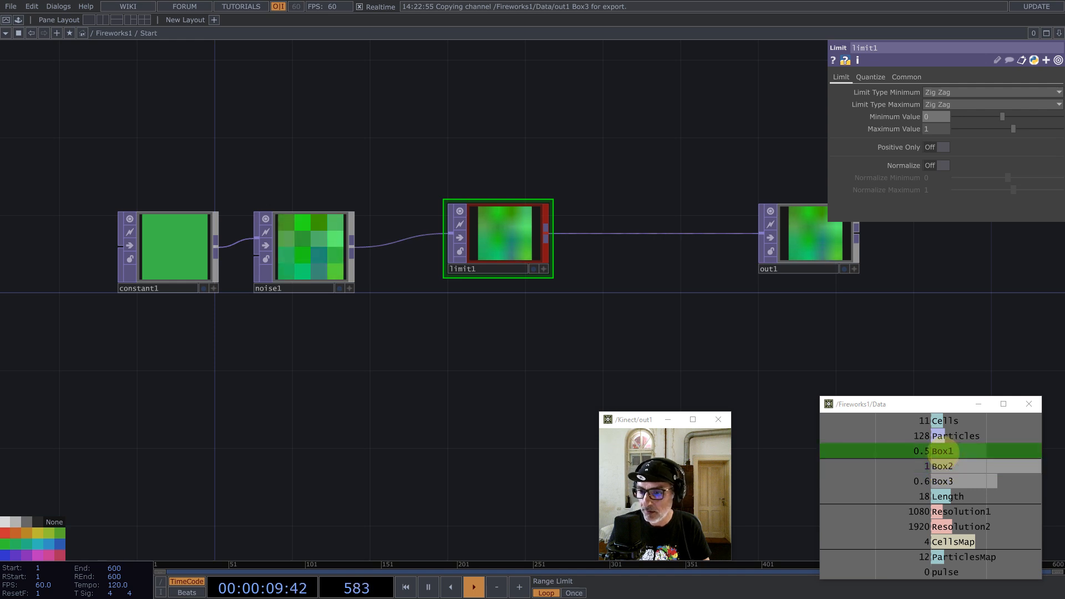
drag(943, 450, 936, 125)
click(936, 123)
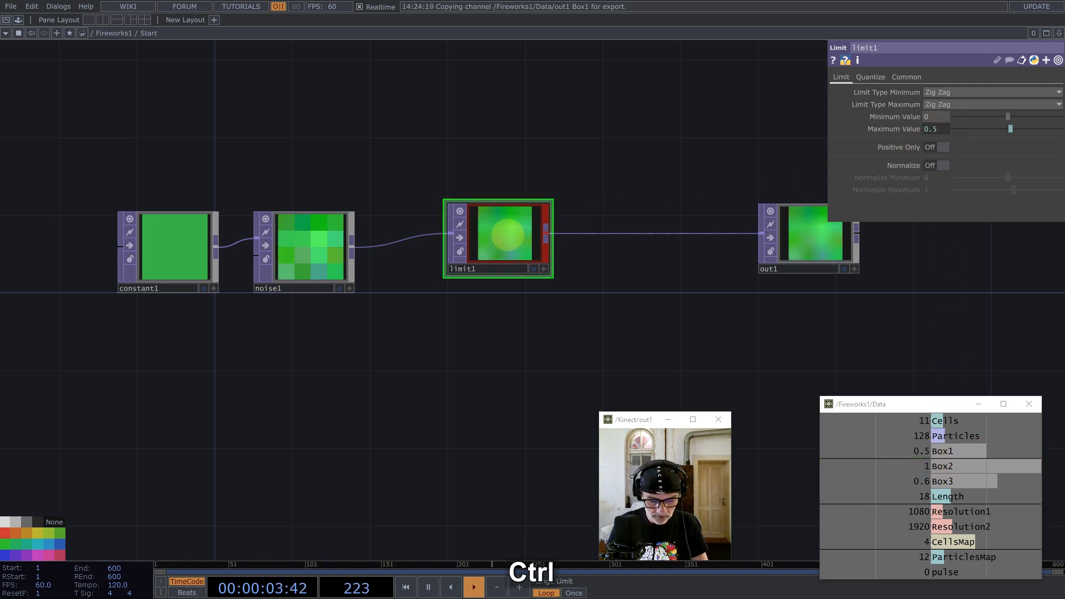
Step: Duplicate limit1 as limit2, wire limit1 into it, and change its channel mask
key(ctrl+c)
key(ctrl+v)
drag(519, 336, 654, 335)
drag(547, 234, 582, 316)
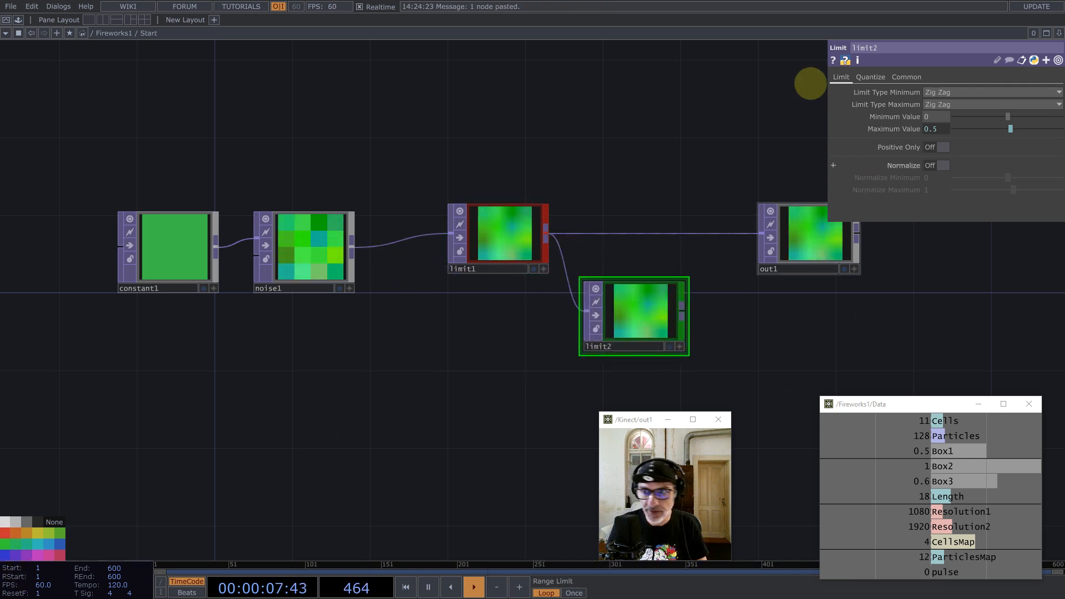
click(906, 78)
click(945, 202)
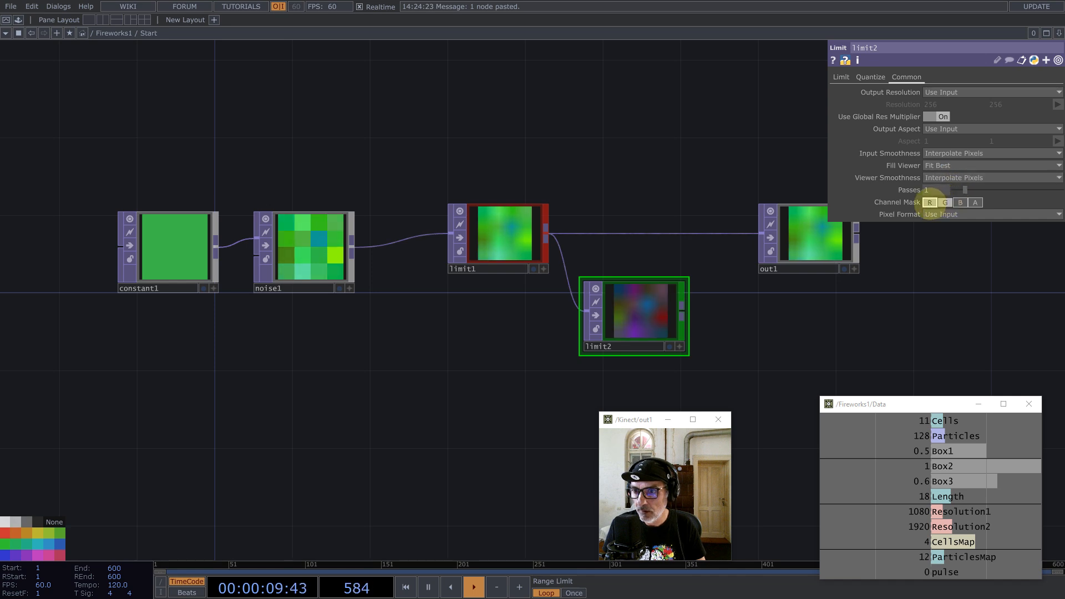
drag(745, 329, 546, 303)
Step: Link limit2's Maximum Value to Box2 (1) and move it near limit1
click(843, 79)
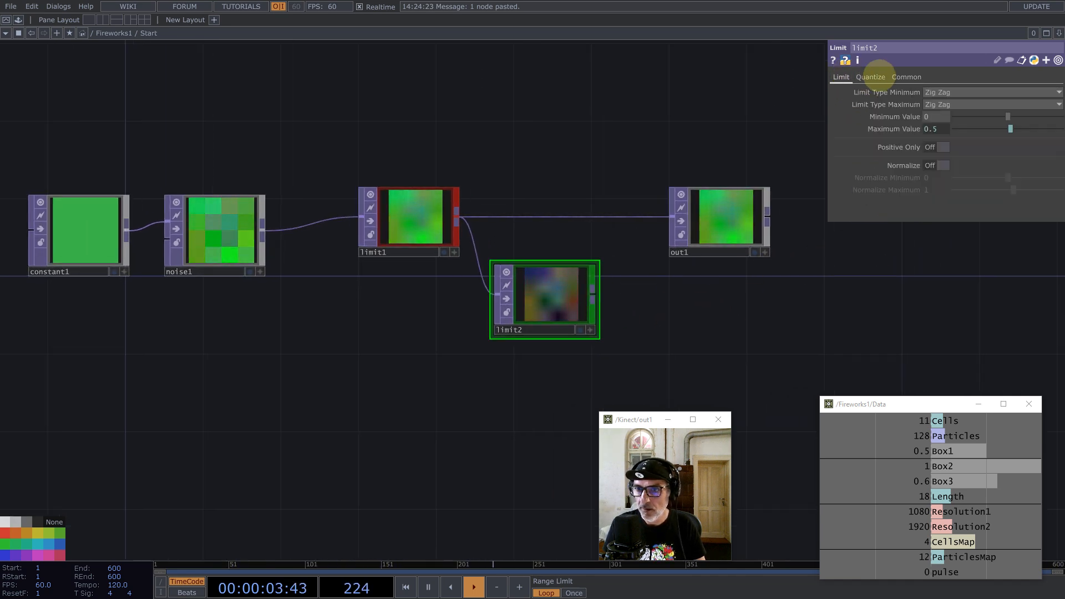
click(953, 141)
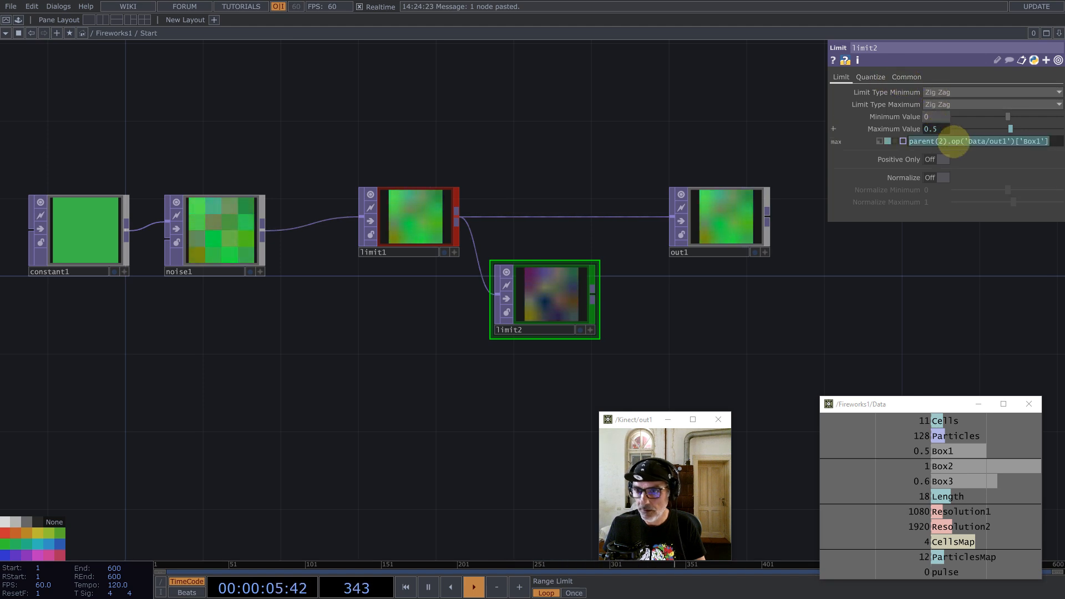
drag(924, 466, 938, 129)
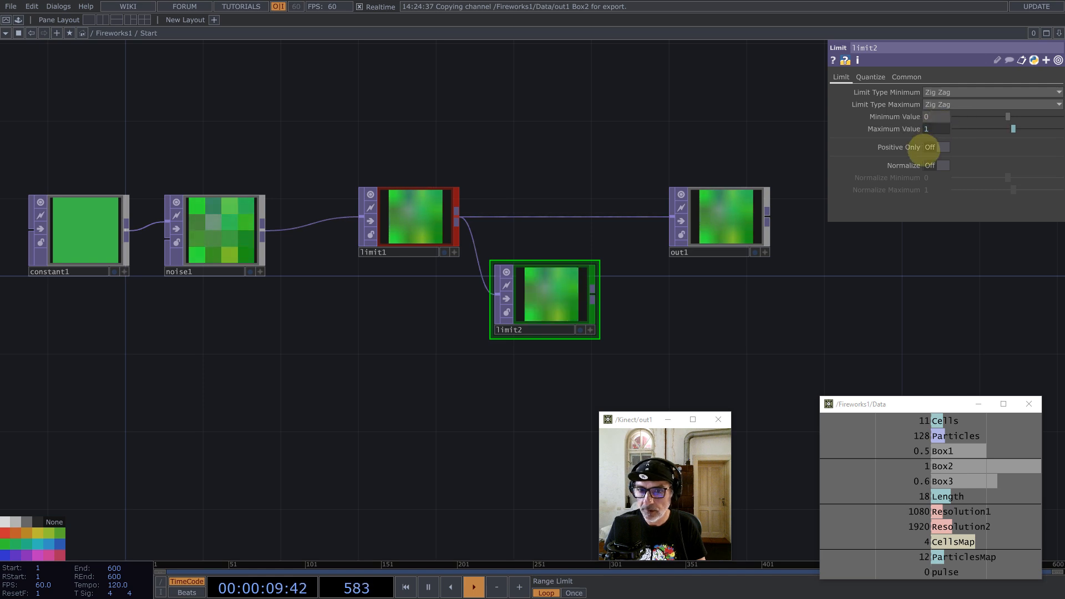
drag(569, 293, 476, 360)
Step: Duplicate limit2 as limit3 and set its channel mask to blue
key(ctrl+c)
key(ctrl+v)
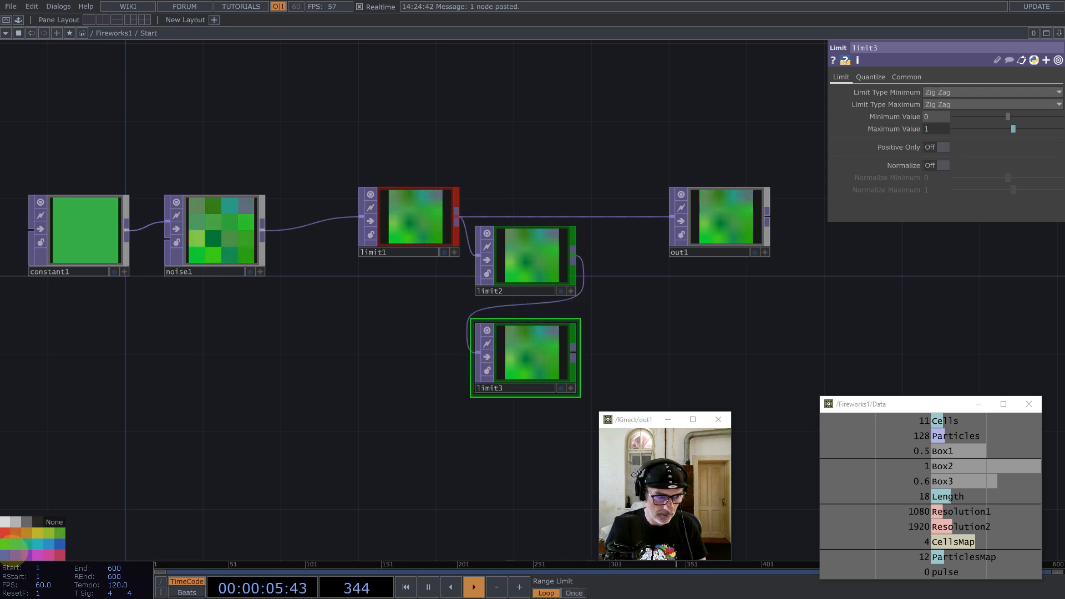
click(15, 554)
click(907, 77)
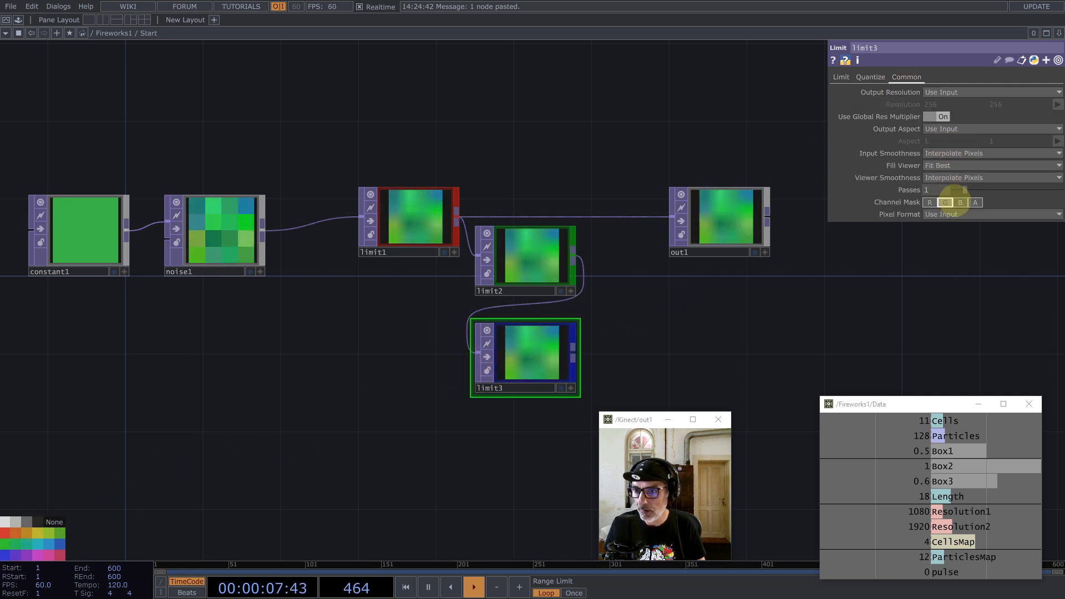
click(842, 78)
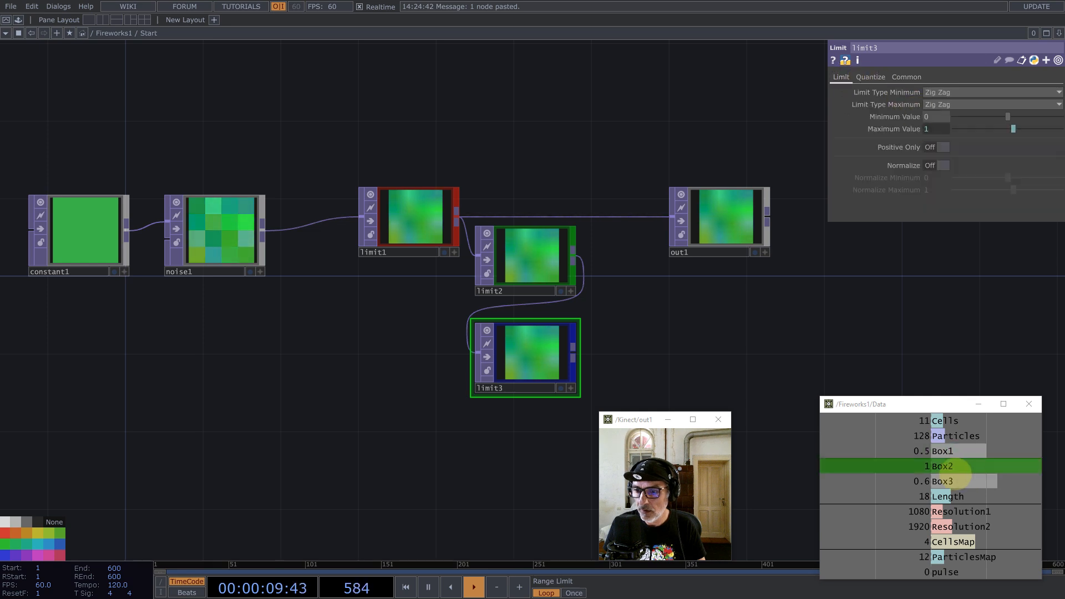
Step: Link limit3's Maximum Value to Box3 (0.6) and wire limit3 into out1
drag(939, 481, 965, 246)
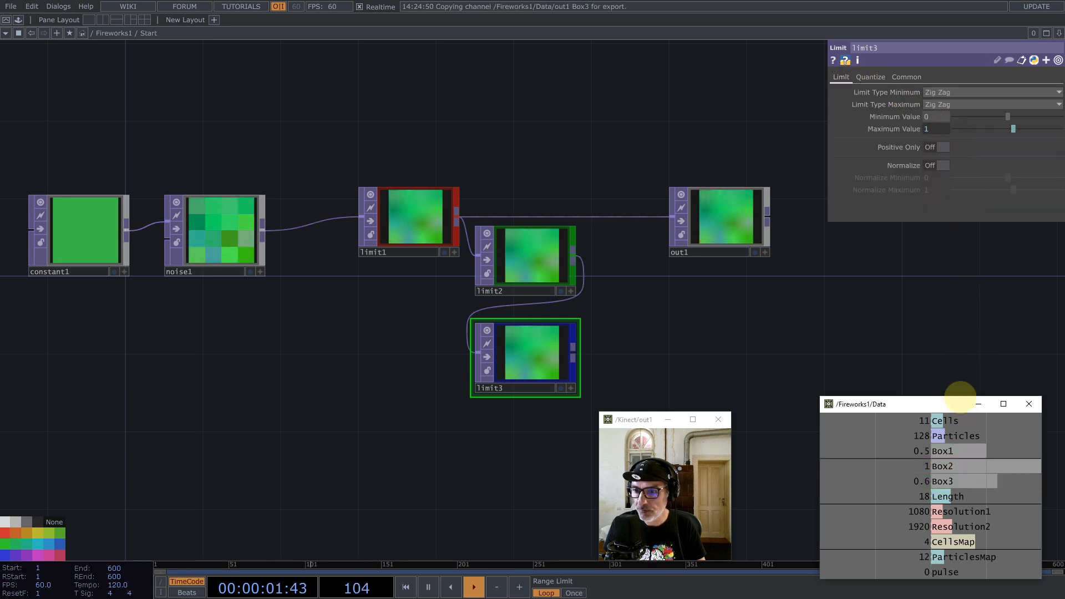
drag(946, 482, 940, 130)
drag(573, 351, 675, 219)
drag(548, 268, 550, 230)
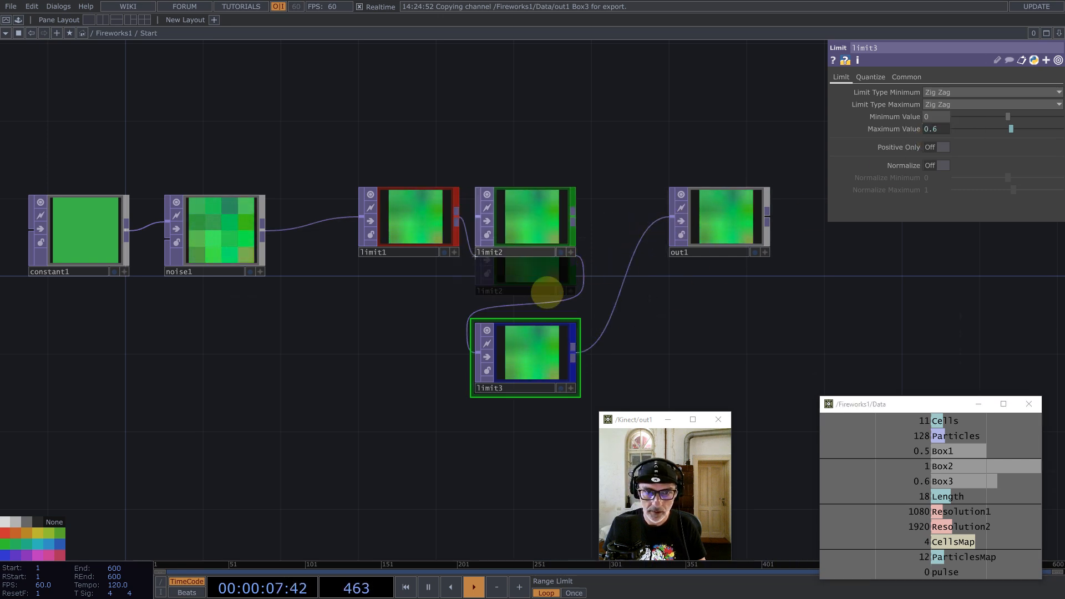
drag(538, 344, 643, 219)
drag(737, 228, 866, 224)
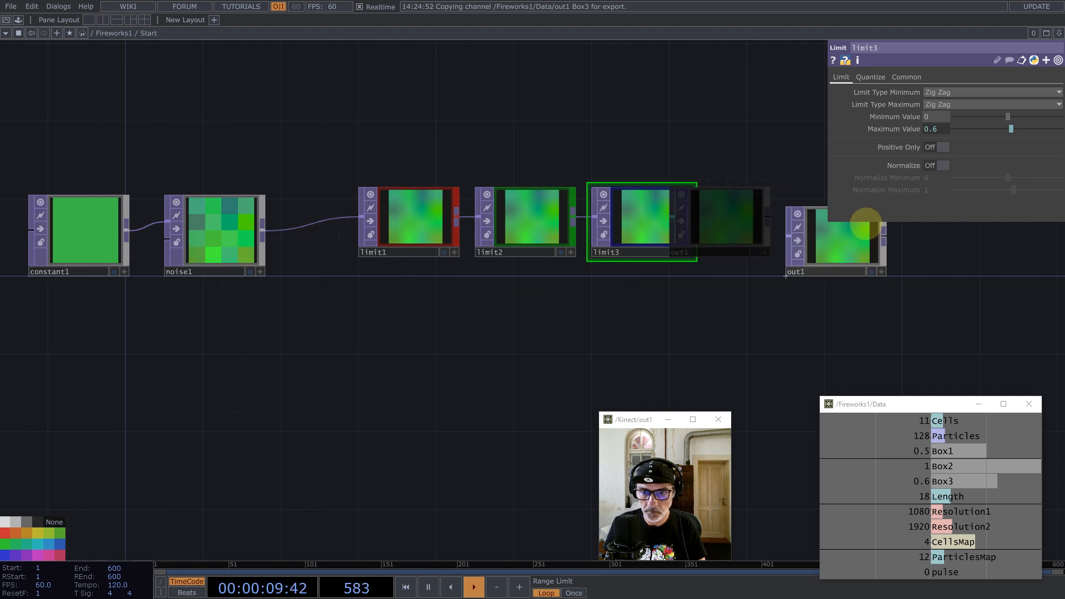
scroll(673, 314, down, 5)
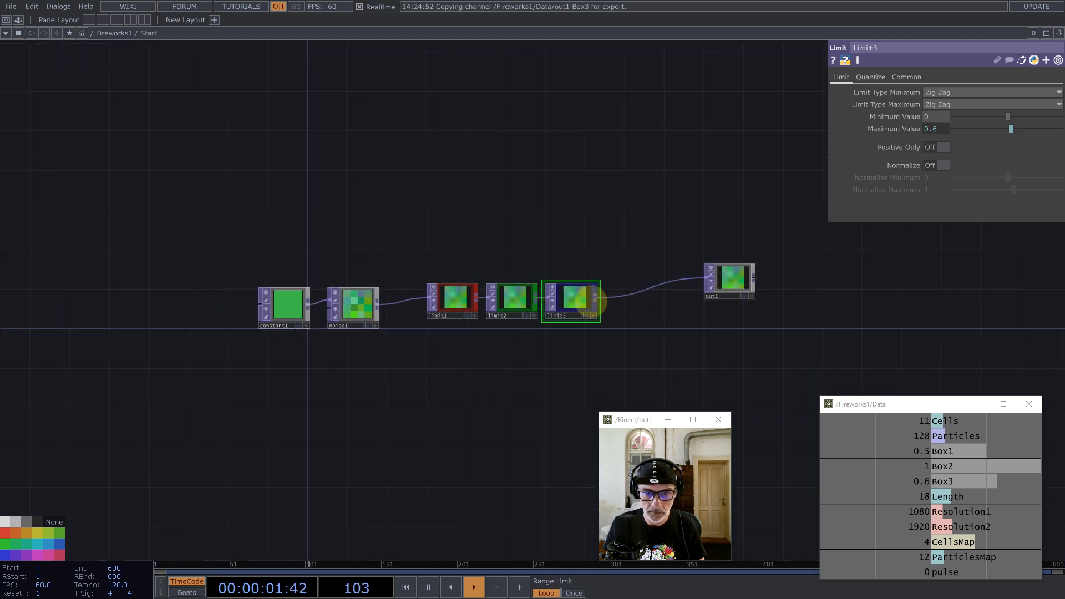
Step: Set input and viewer smoothness to Nearest Pixel on all nodes in Start
key(ctrl+a)
click(907, 77)
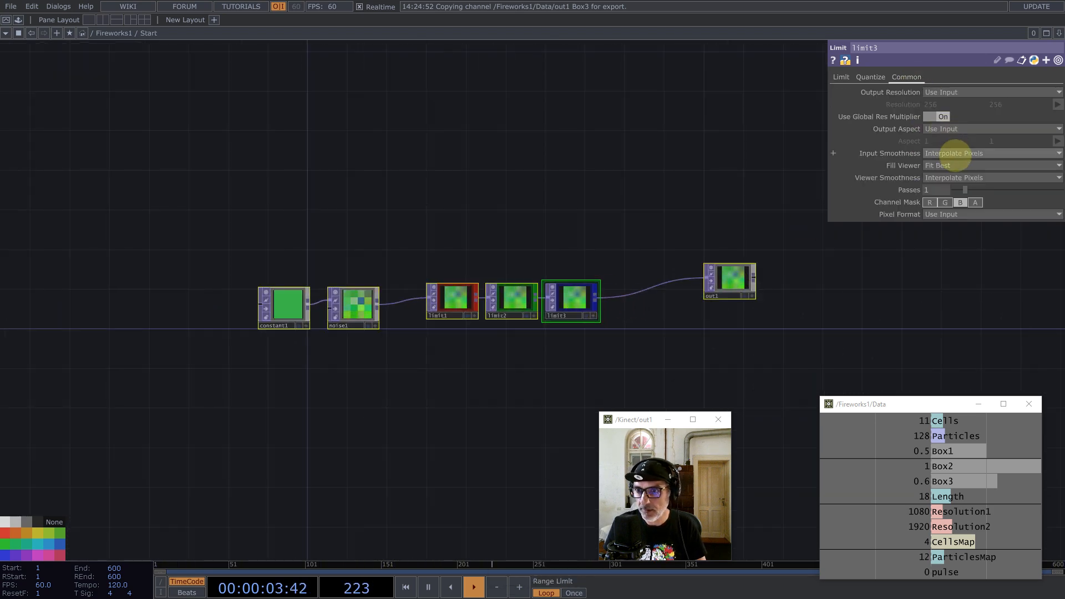
click(953, 155)
click(947, 165)
click(951, 178)
click(947, 189)
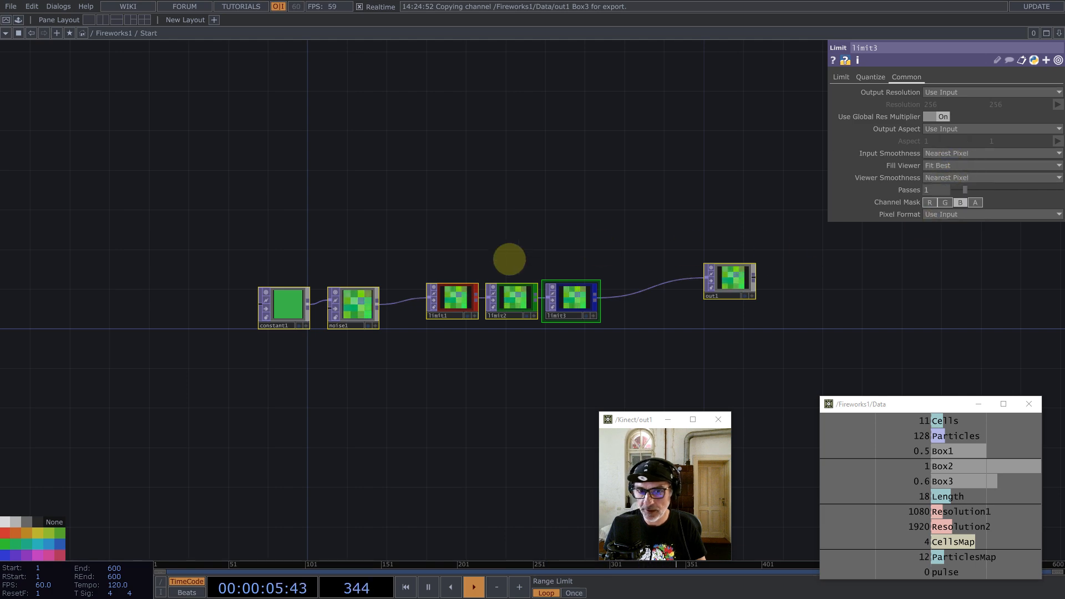
scroll(494, 267, down, 3)
scroll(398, 293, down, 3)
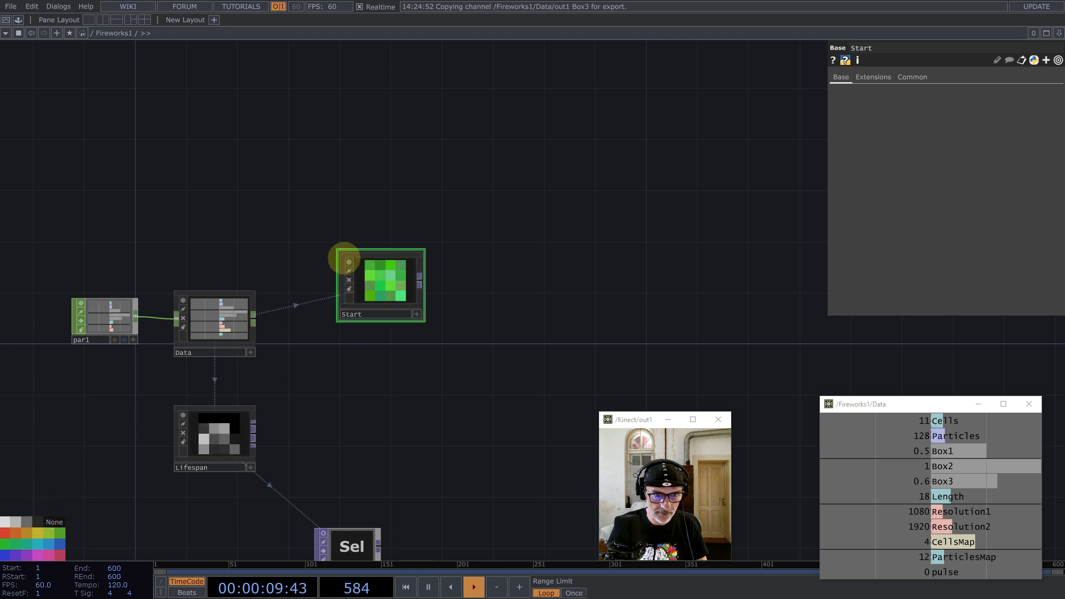
Step: Toggle the Start node's preview, then enable pixel value readouts and axes in its viewer
click(349, 262)
click(349, 262)
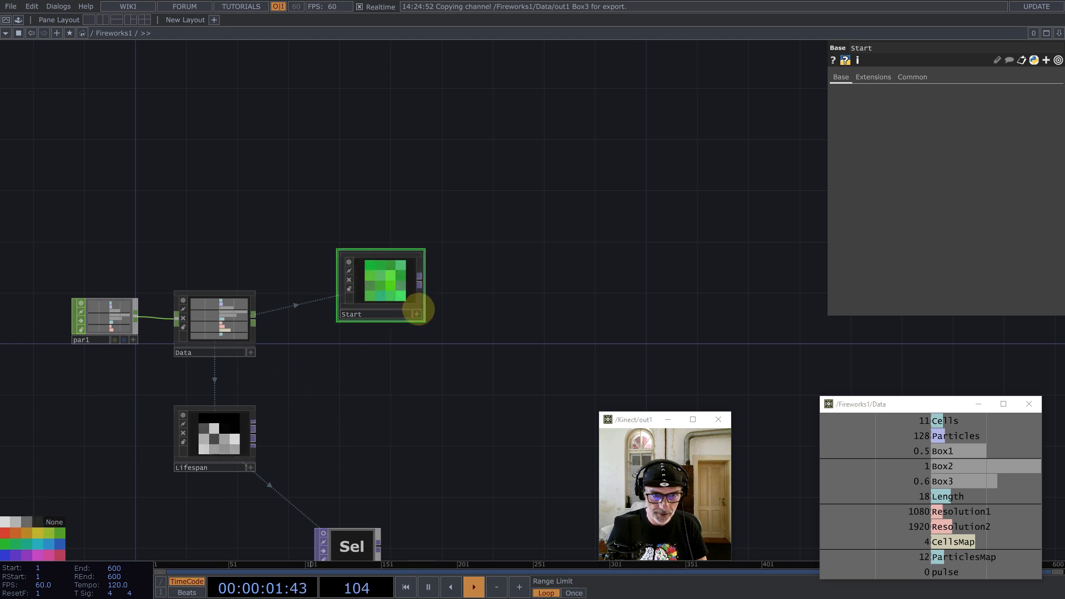
right_click(400, 291)
click(408, 248)
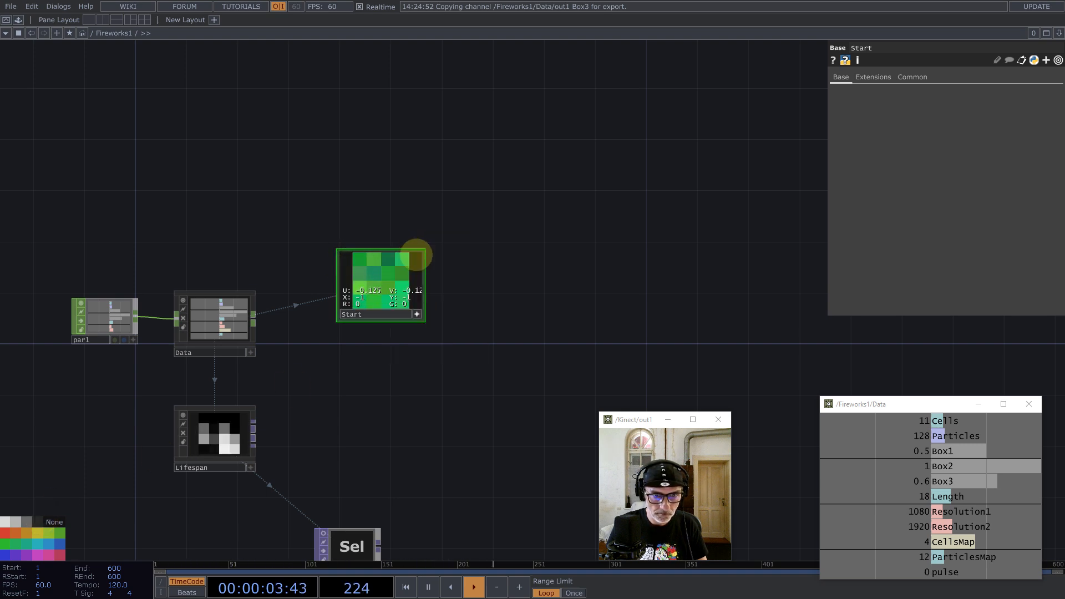
right_click(405, 285)
click(435, 353)
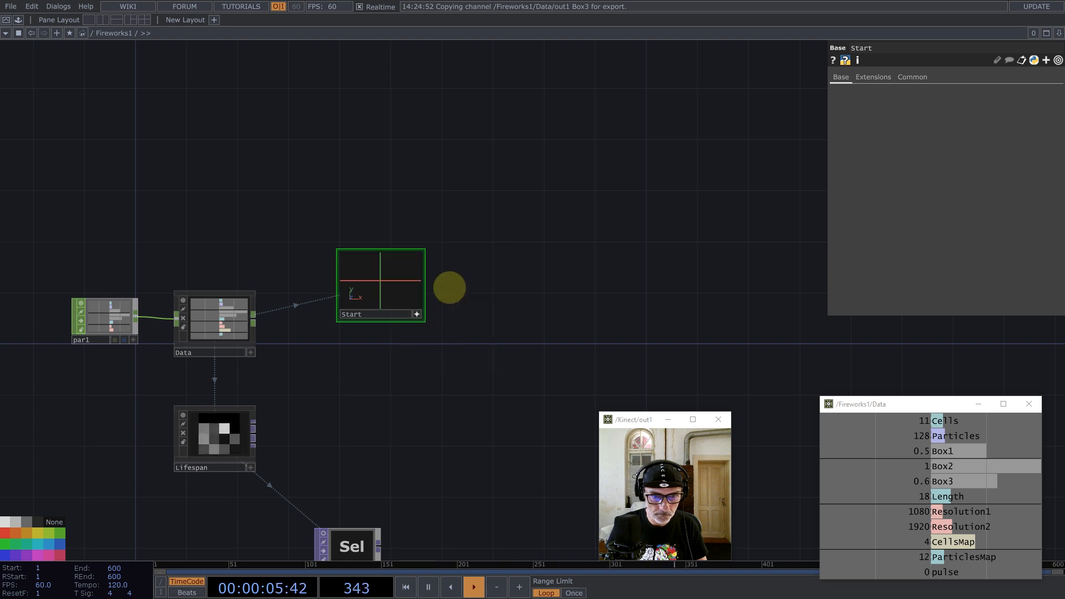
Step: Home the Start viewer, zoom out to see the axes, and orbit so z lies flat
scroll(444, 285, up, 4)
key(h)
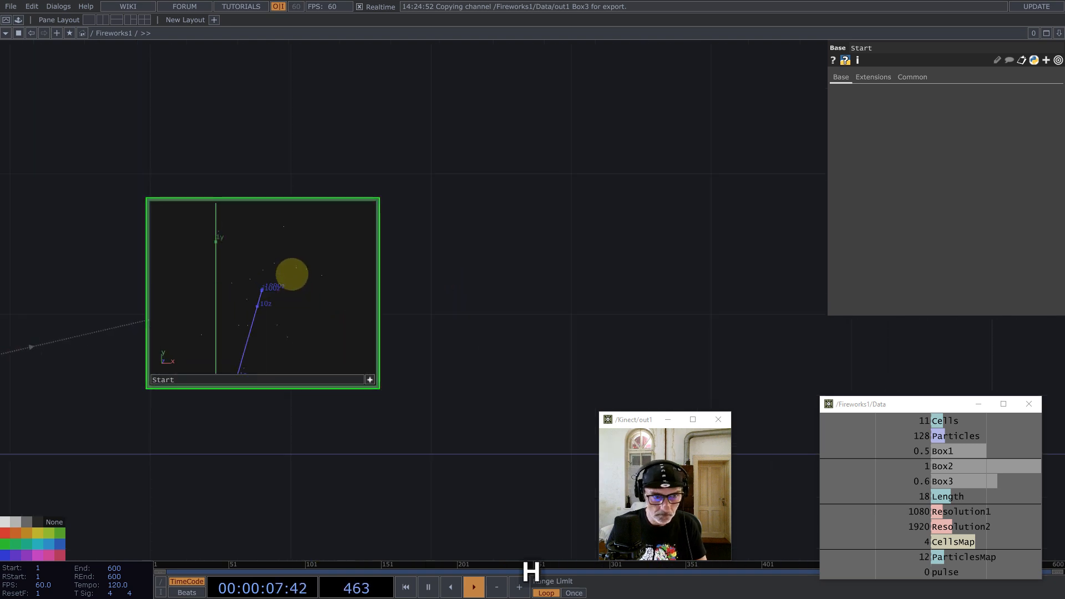
middle_drag(292, 275, 185, 322)
drag(282, 295, 261, 289)
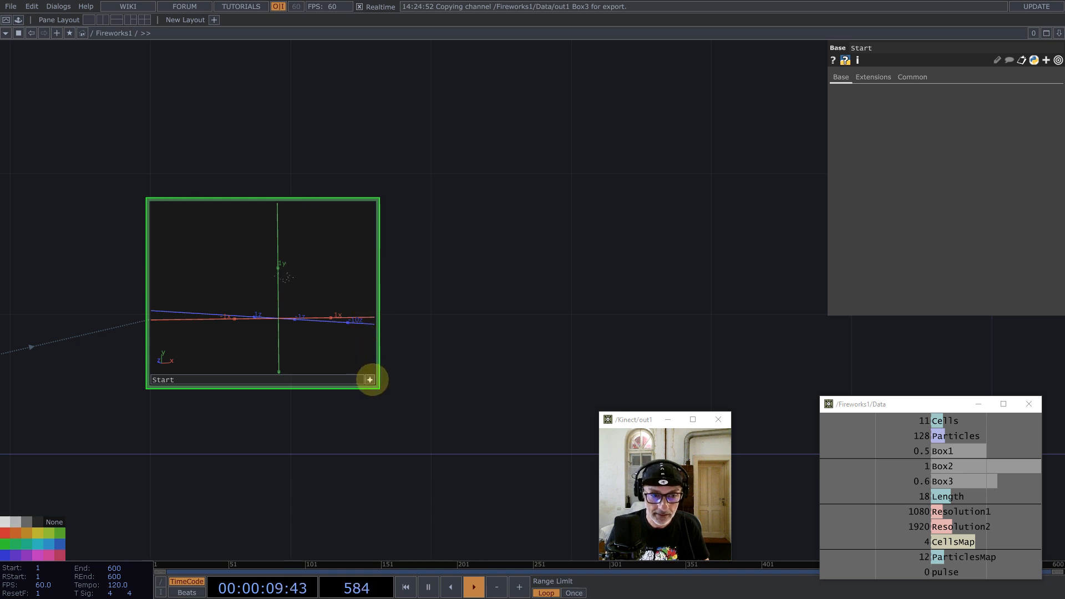
Step: Make the Start viewer interactive, zoom back into the Start network, and open the pane menu
click(370, 379)
scroll(409, 253, down, 3)
scroll(409, 254, down, 5)
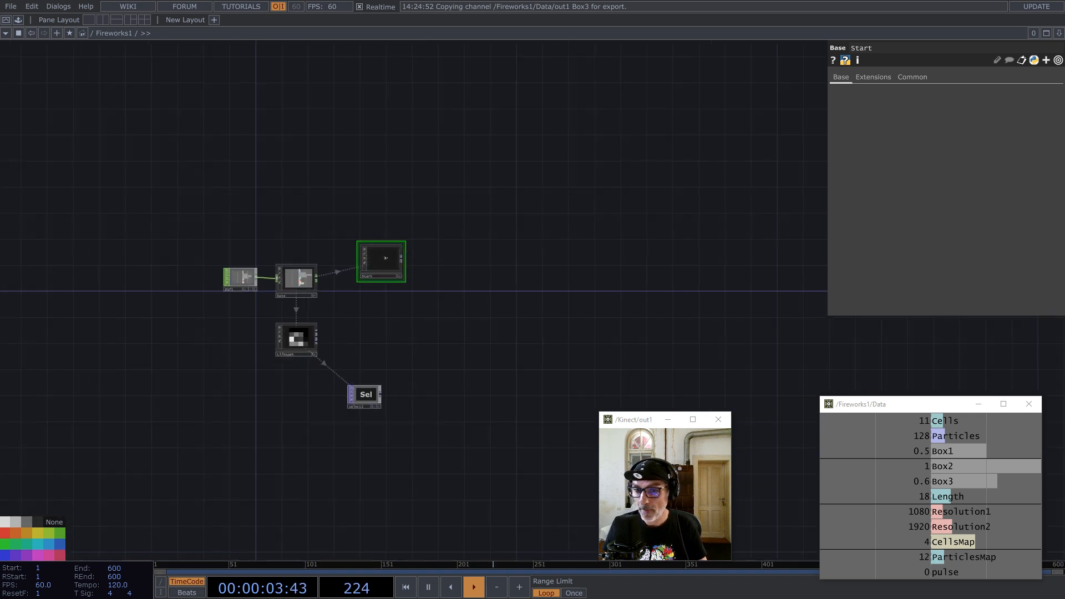
scroll(370, 278, up, 6)
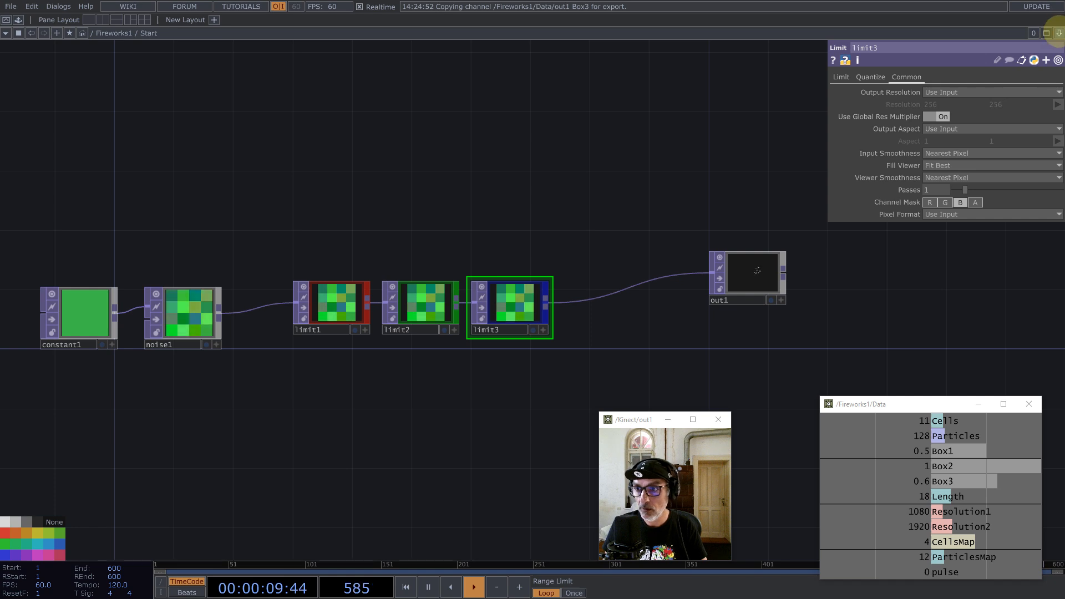
click(1057, 31)
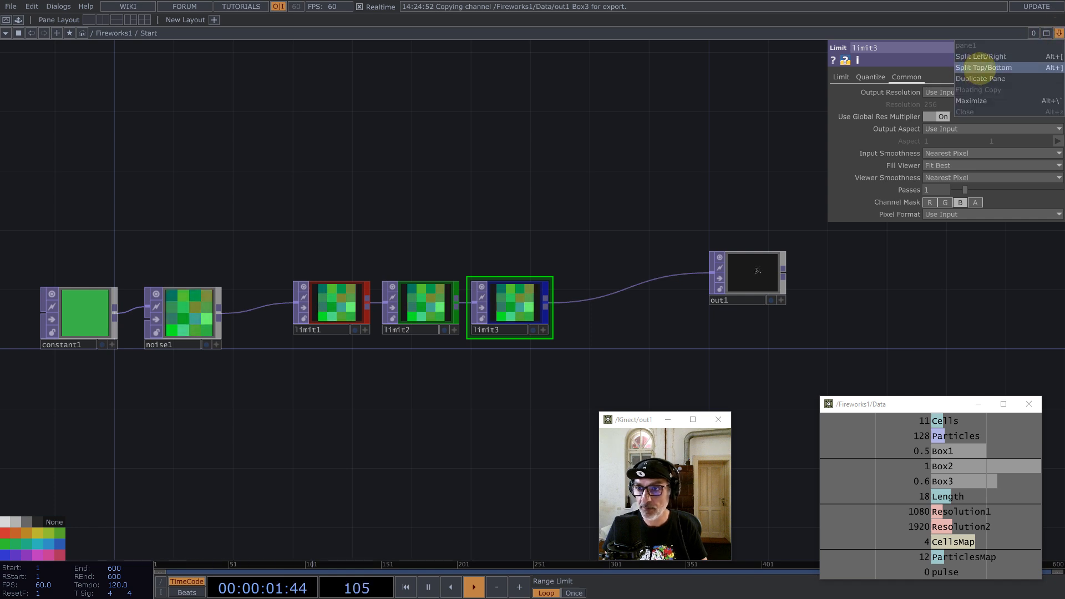
Step: Split the editor Left/Right and browse the right pane into Lifespan
click(982, 56)
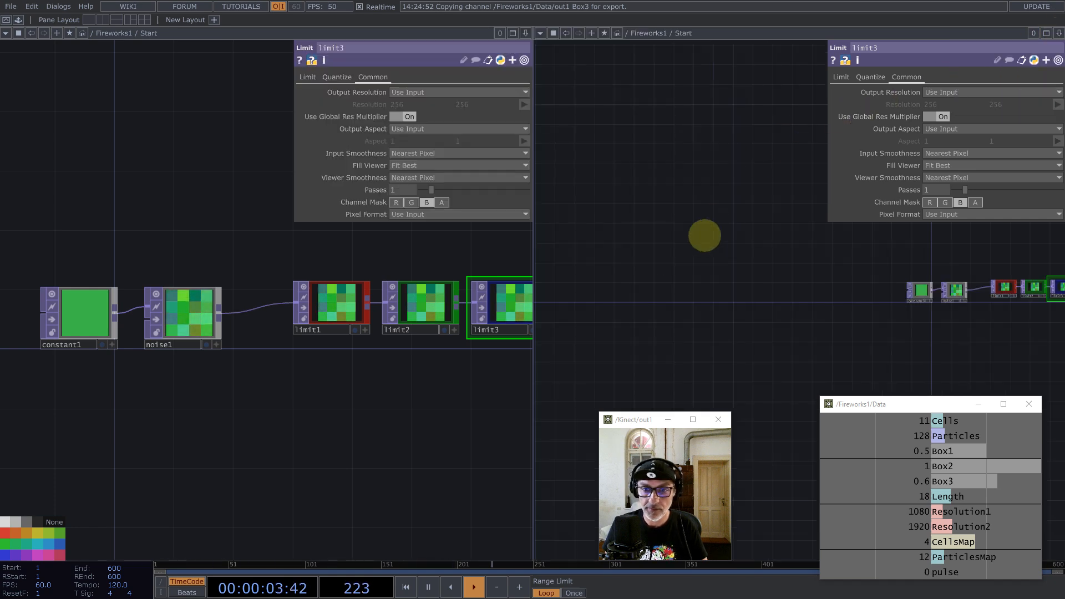
scroll(702, 244, down, 6)
scroll(730, 264, down, 3)
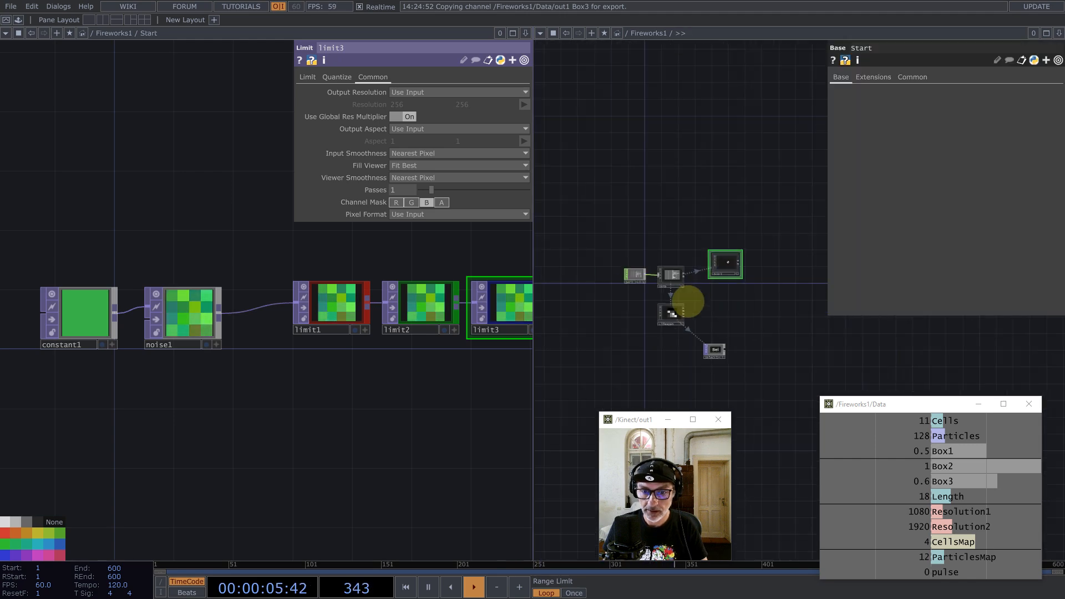
scroll(671, 313, up, 6)
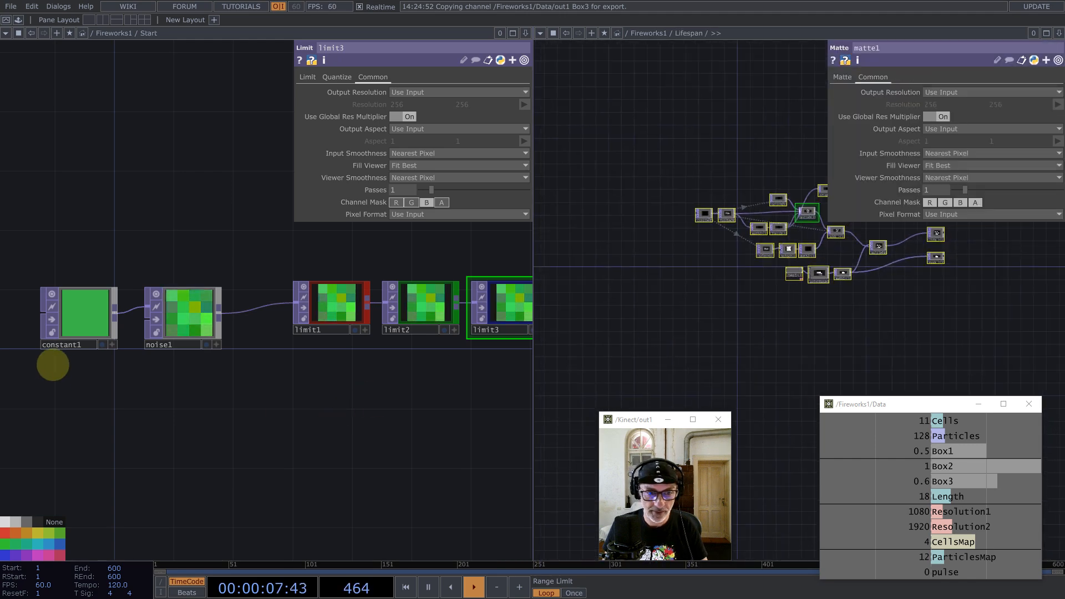
Step: Create a select1 Select TOP pointing at Lifespan's mask node
key(Tab)
text(sel)
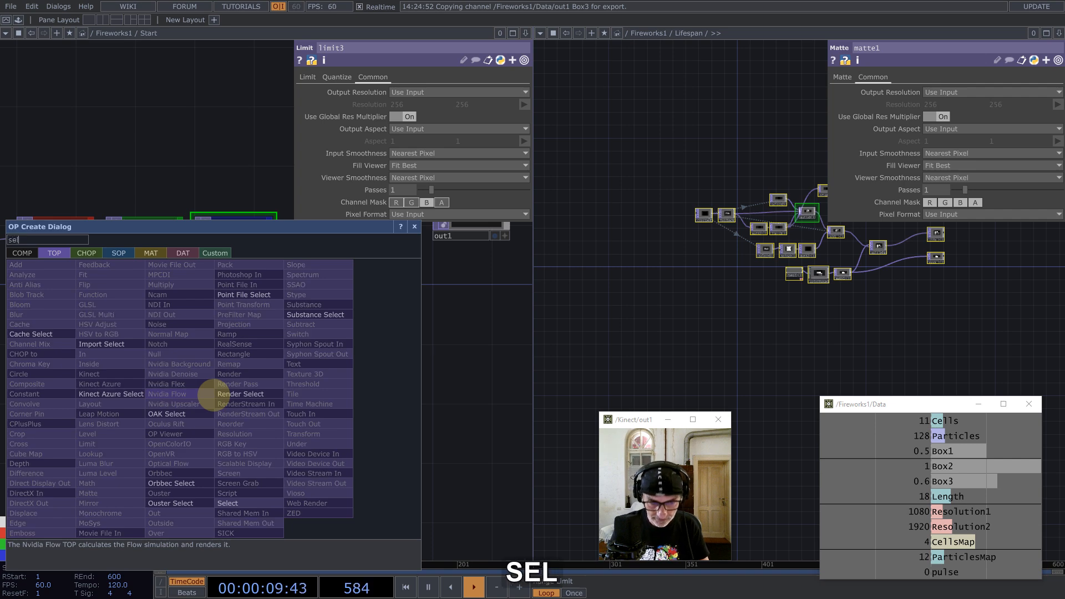
click(239, 502)
click(306, 348)
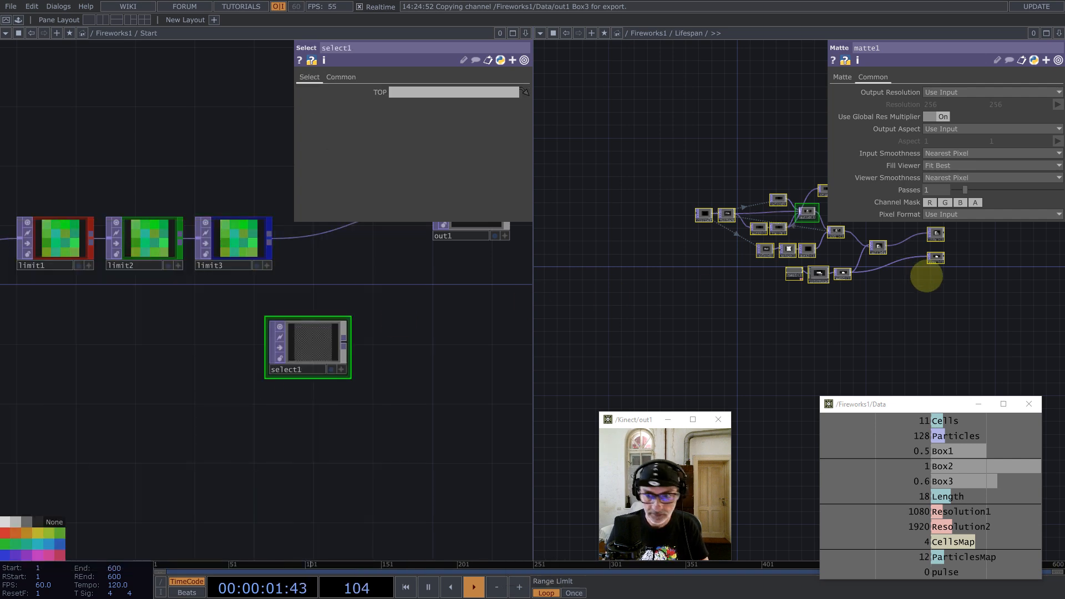
scroll(997, 251, up, 5)
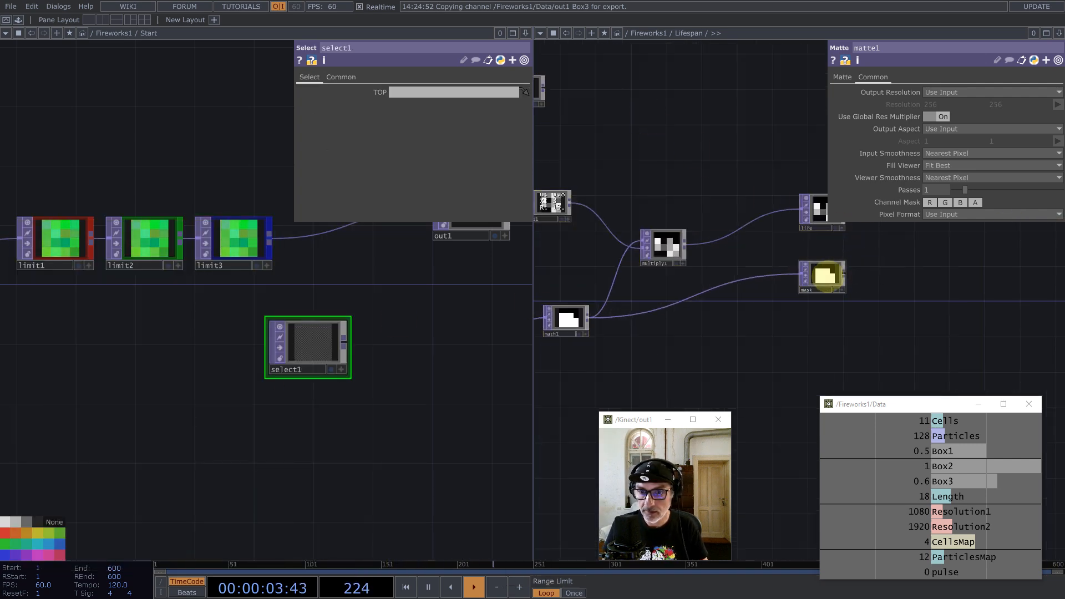
drag(825, 274, 438, 92)
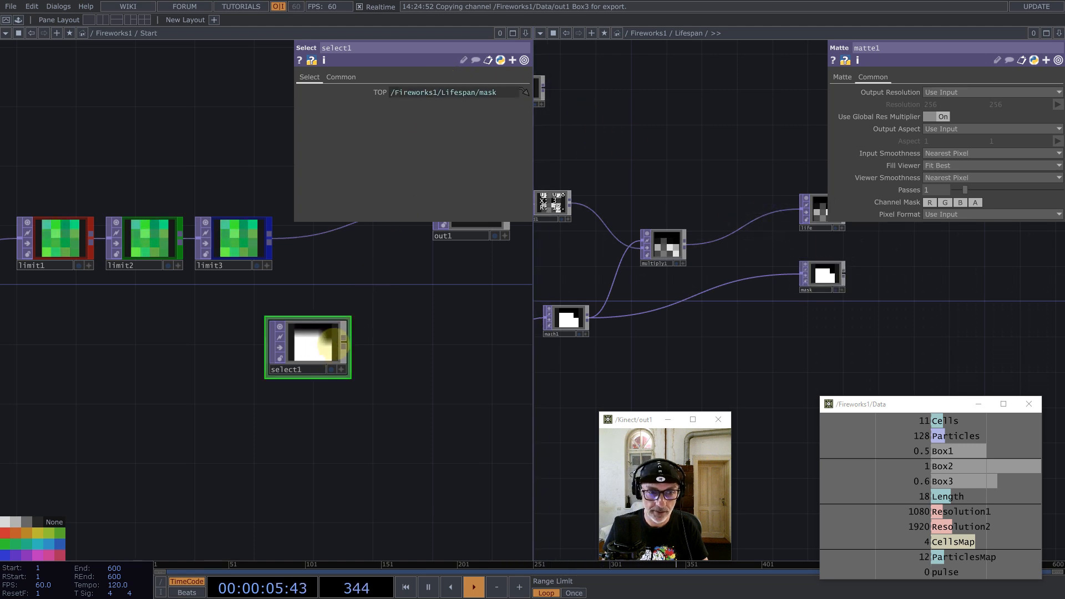
Step: Add multiply1 combining select1 and limit3, and wire its output into out1
middle_click(350, 340)
click(294, 231)
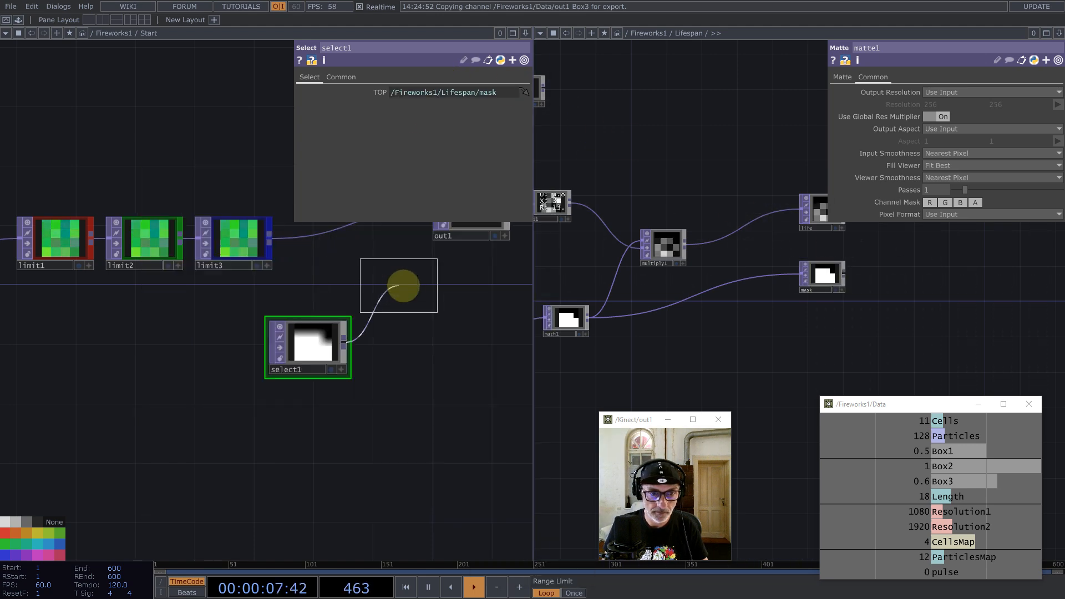
click(399, 286)
drag(272, 238, 343, 287)
drag(435, 283, 426, 221)
Step: Set multiply1's input smoothness to Nearest Pixel
key(ctrl+a)
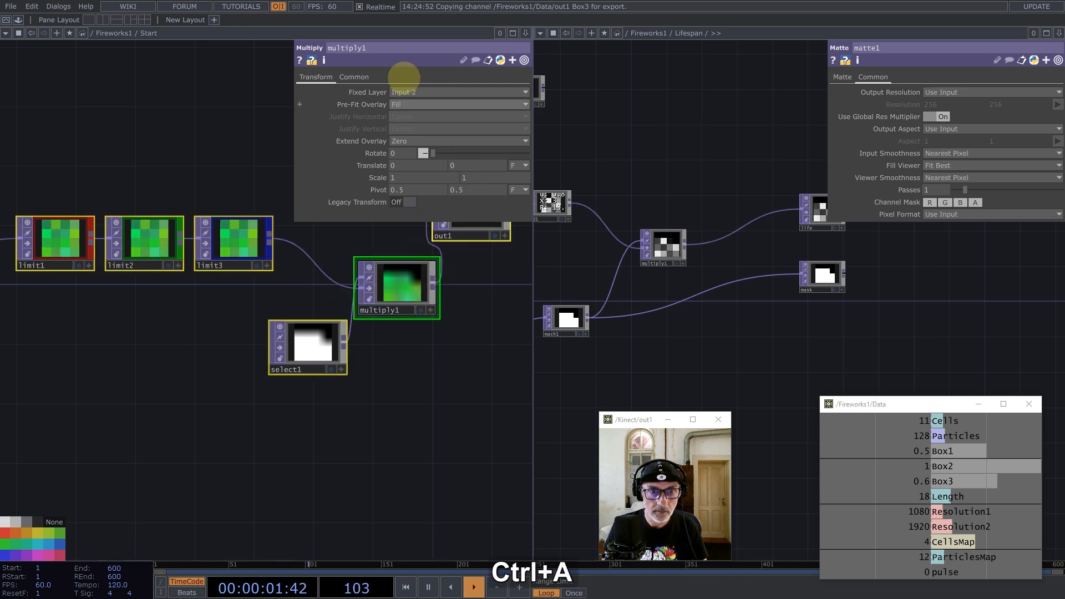
click(354, 77)
click(418, 154)
click(414, 165)
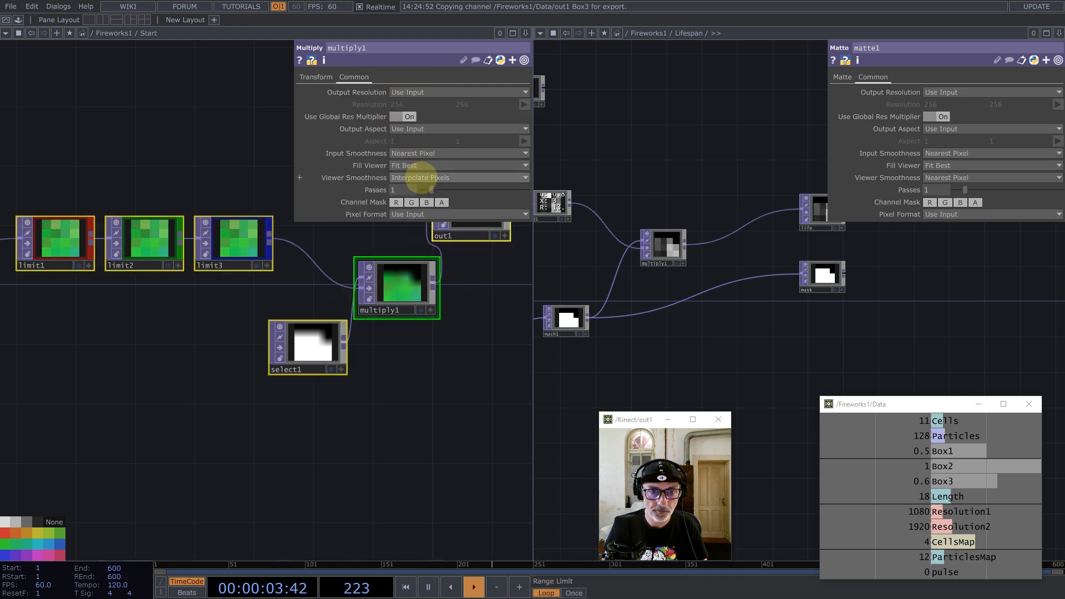
click(475, 305)
scroll(292, 332, down, 1)
scroll(294, 331, down, 5)
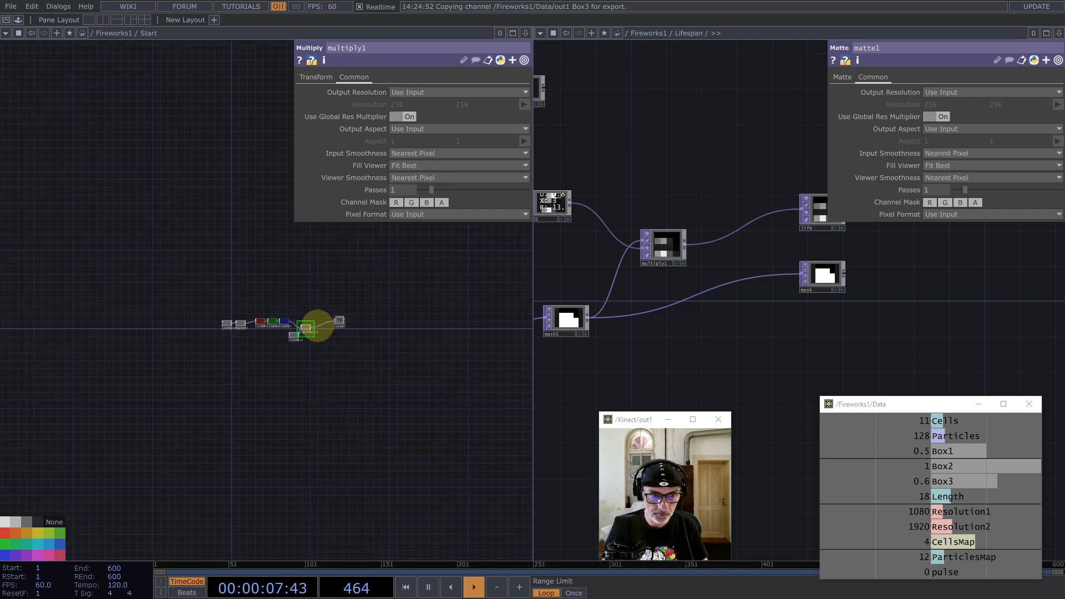
scroll(299, 328, up, 3)
scroll(304, 340, down, 8)
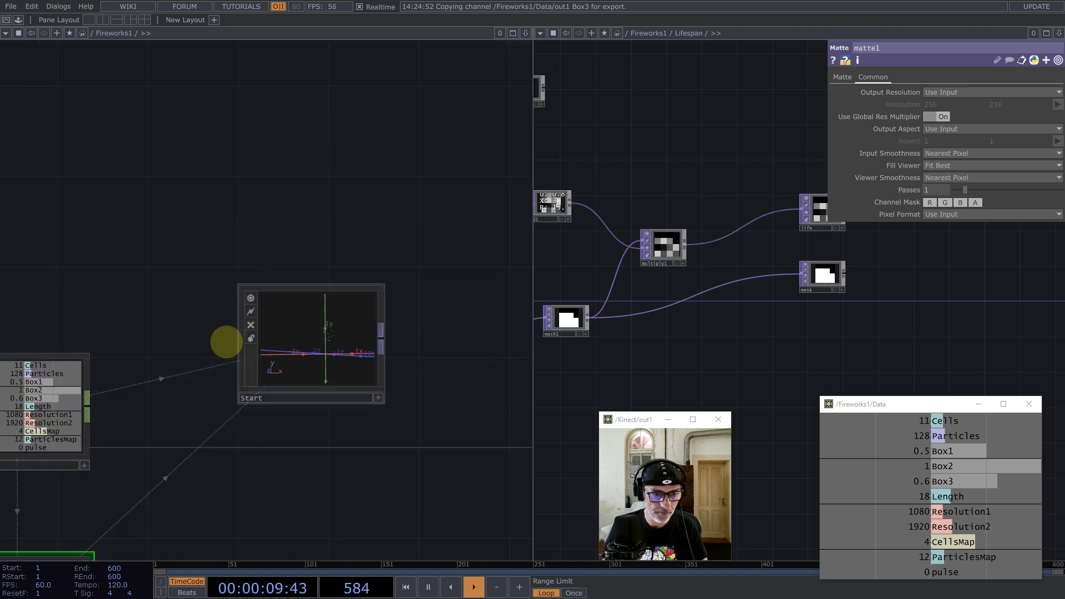
Step: Turn on the Start node's viewer so its output shows in the tile
scroll(227, 341, down, 2)
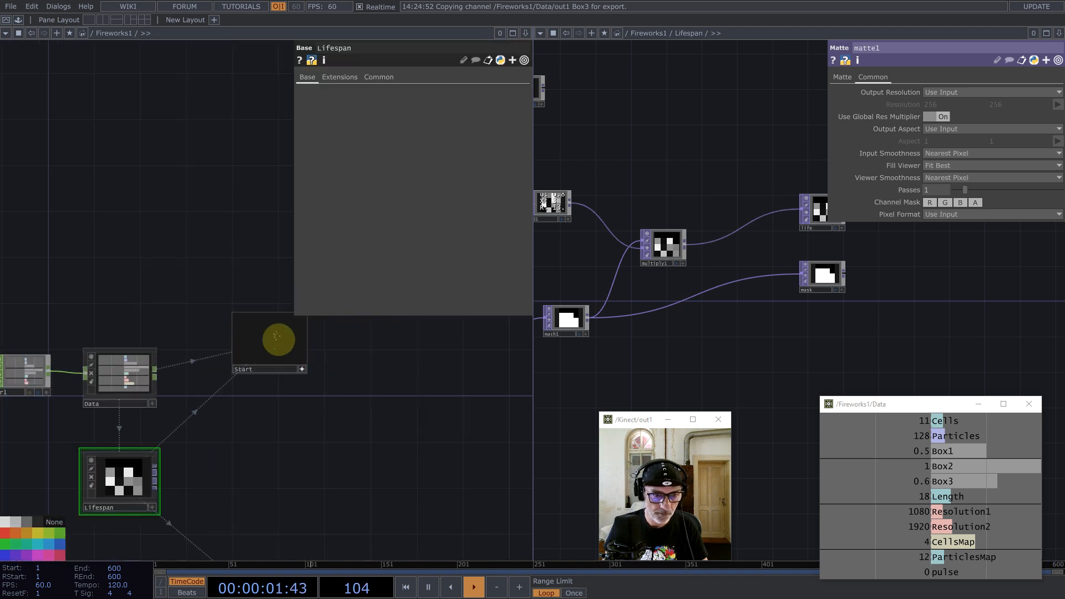
right_click(278, 339)
click(333, 451)
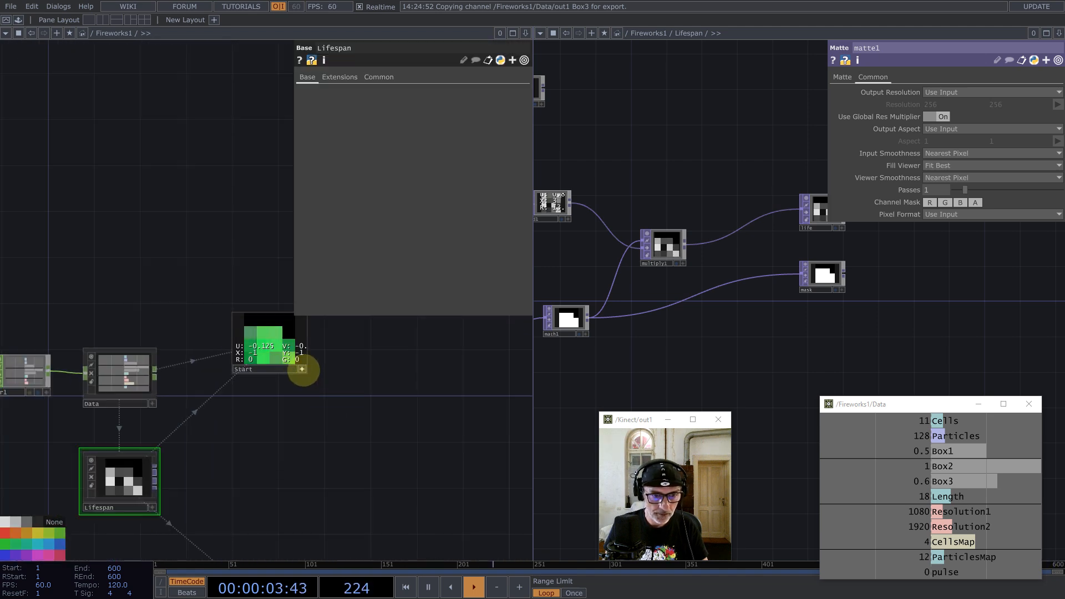
Step: Close the second pane so Fireworks1 fills the editor
click(1059, 33)
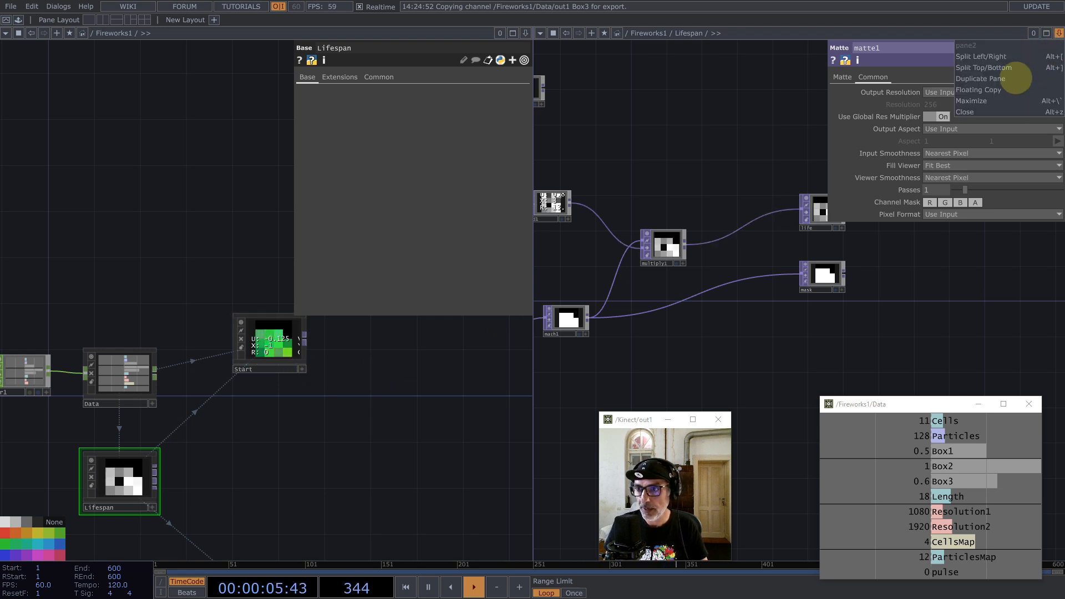
click(1018, 112)
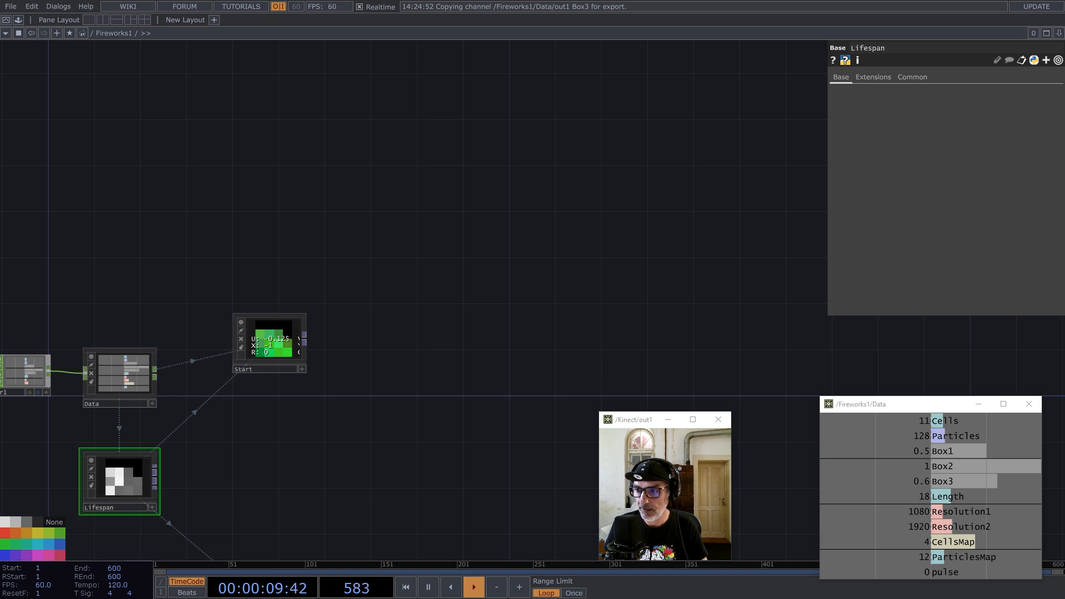
scroll(352, 364, up, 8)
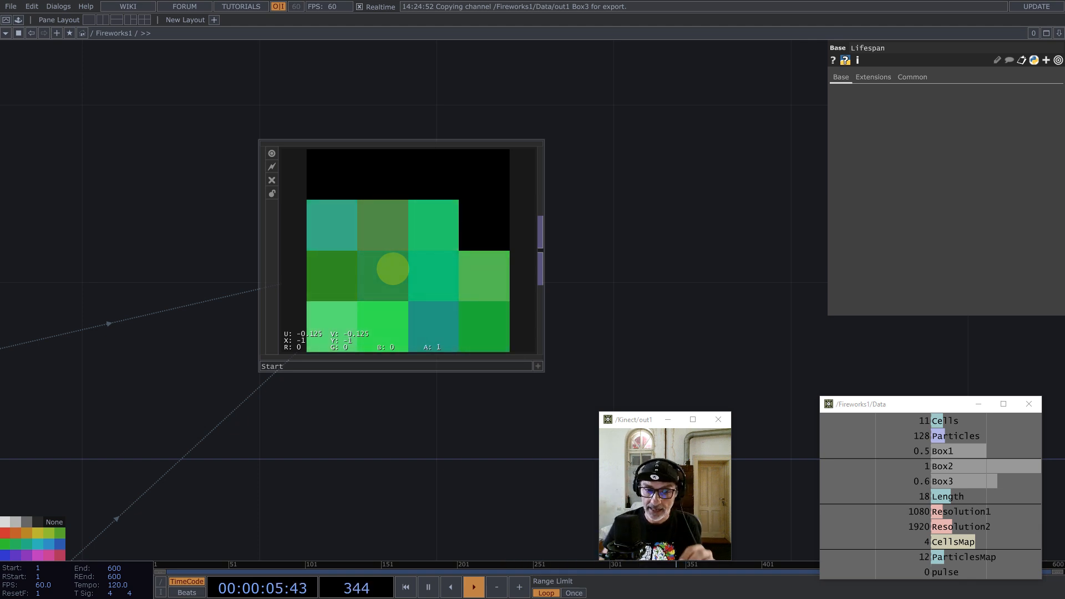
Step: Add a fit1 Fit TOP wired after Start
middle_click(541, 249)
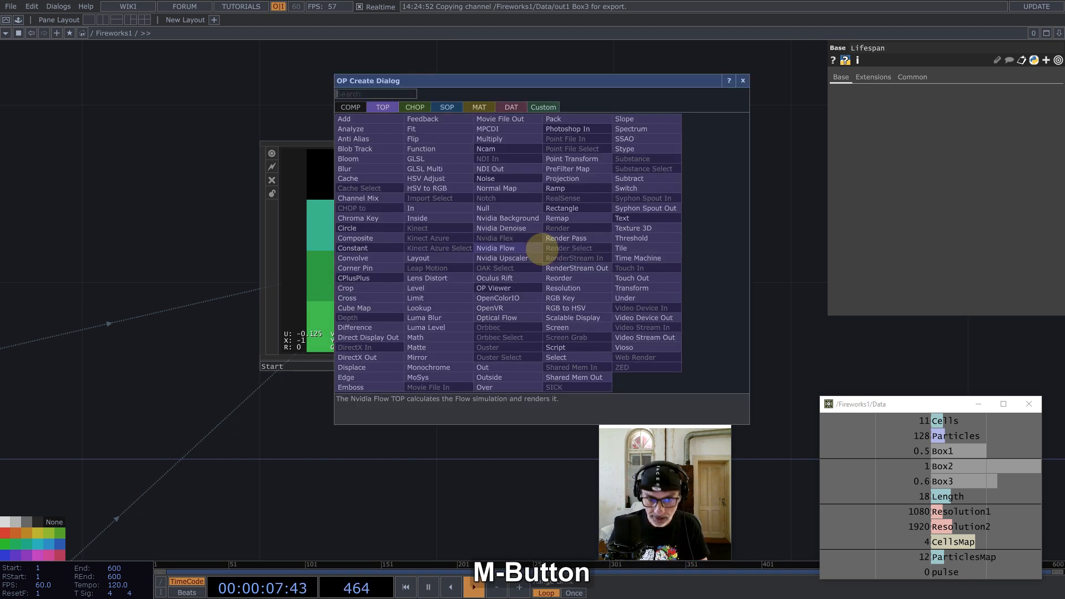
text(fit)
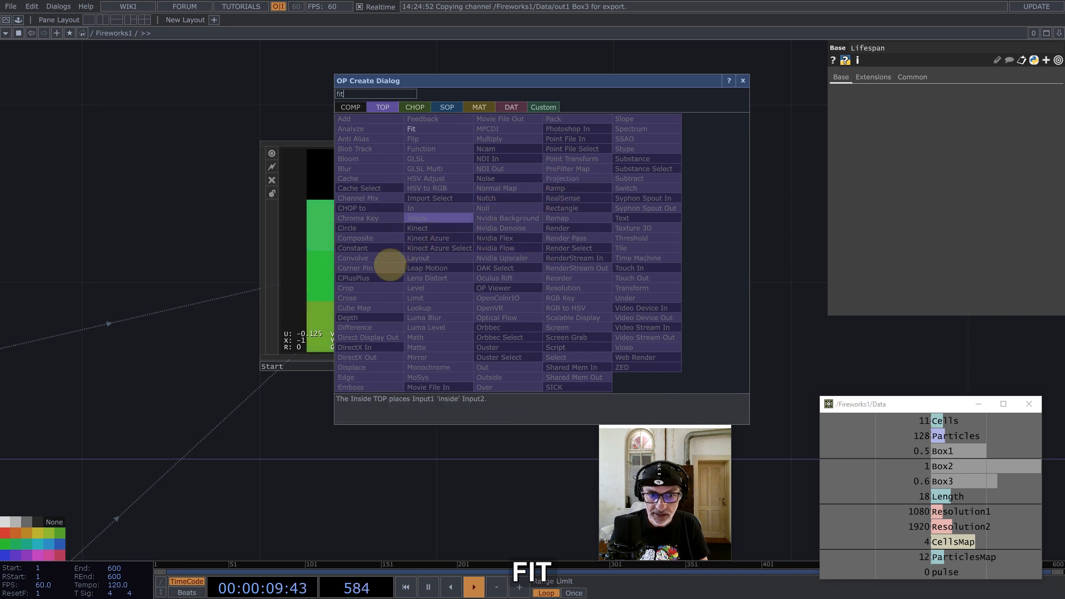
click(427, 129)
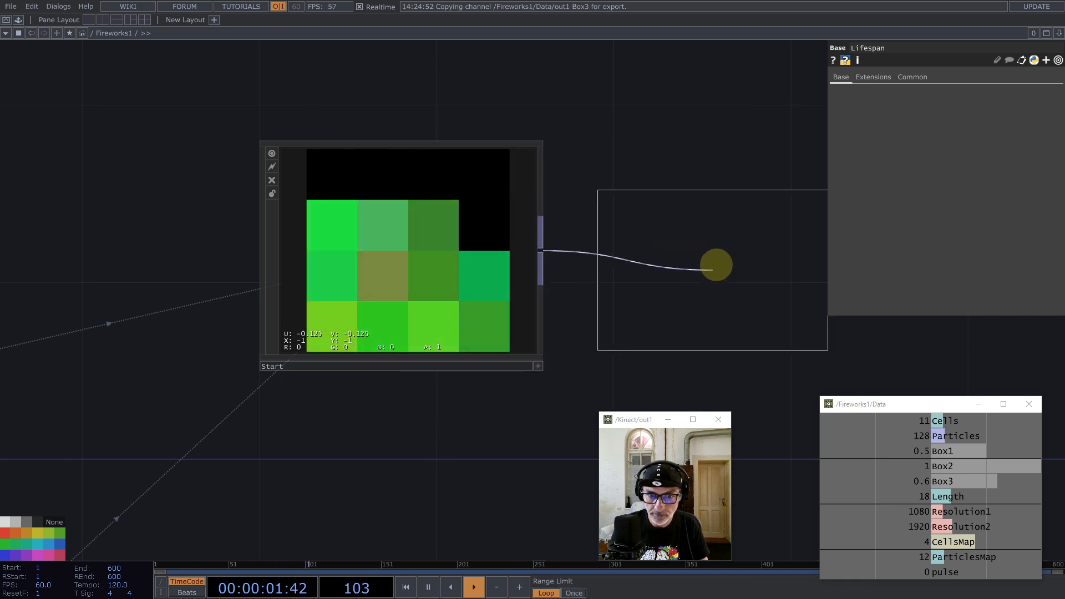
click(715, 264)
scroll(643, 289, down, 6)
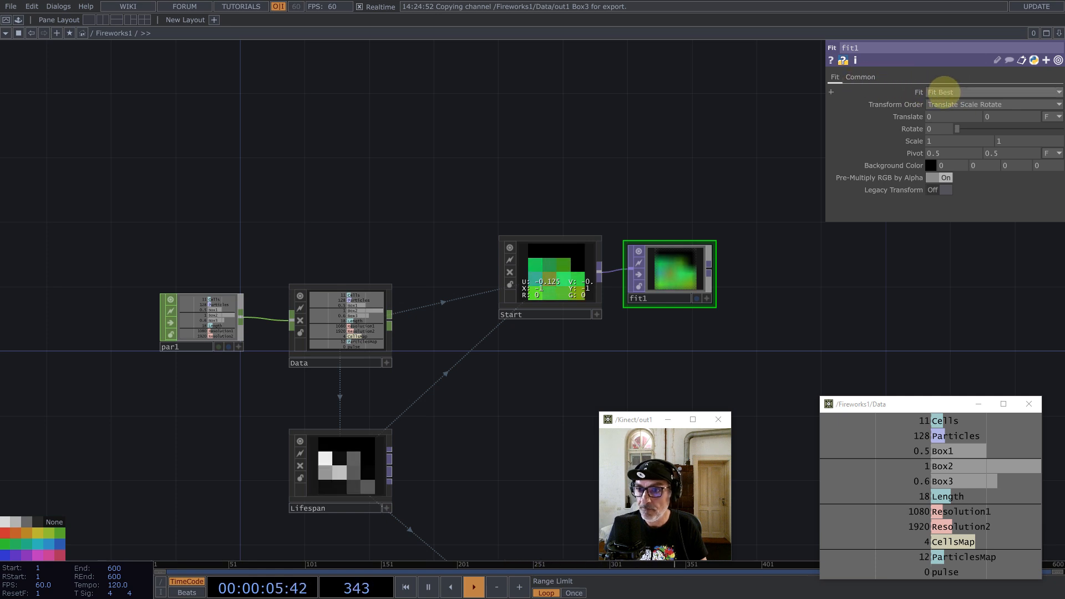
Step: Export CellsMap to fit1's resolution width and ParticlesMap to its height
click(860, 77)
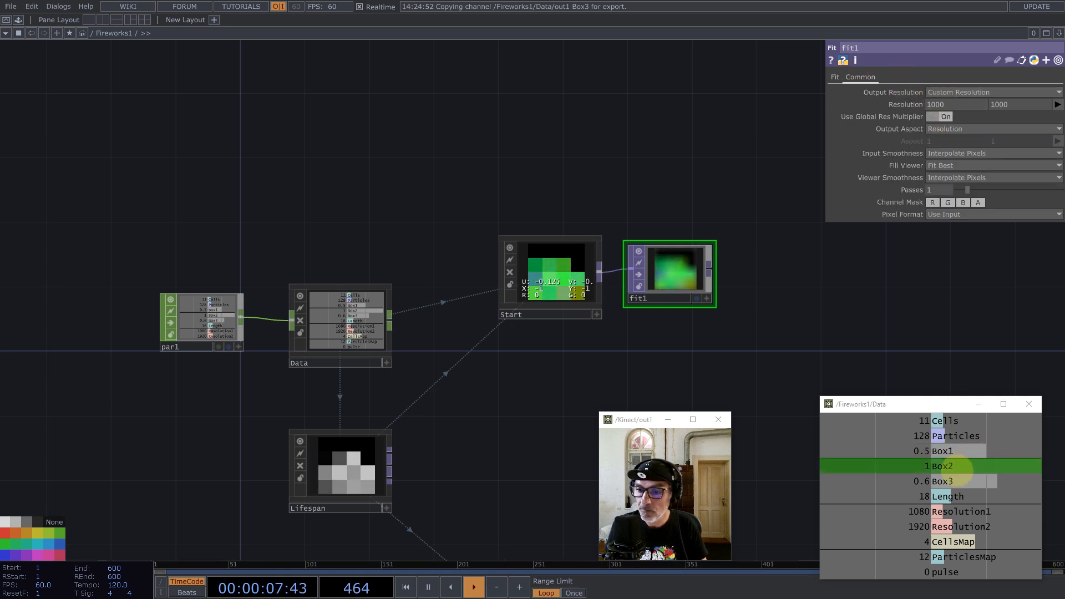
drag(953, 542, 956, 106)
click(954, 104)
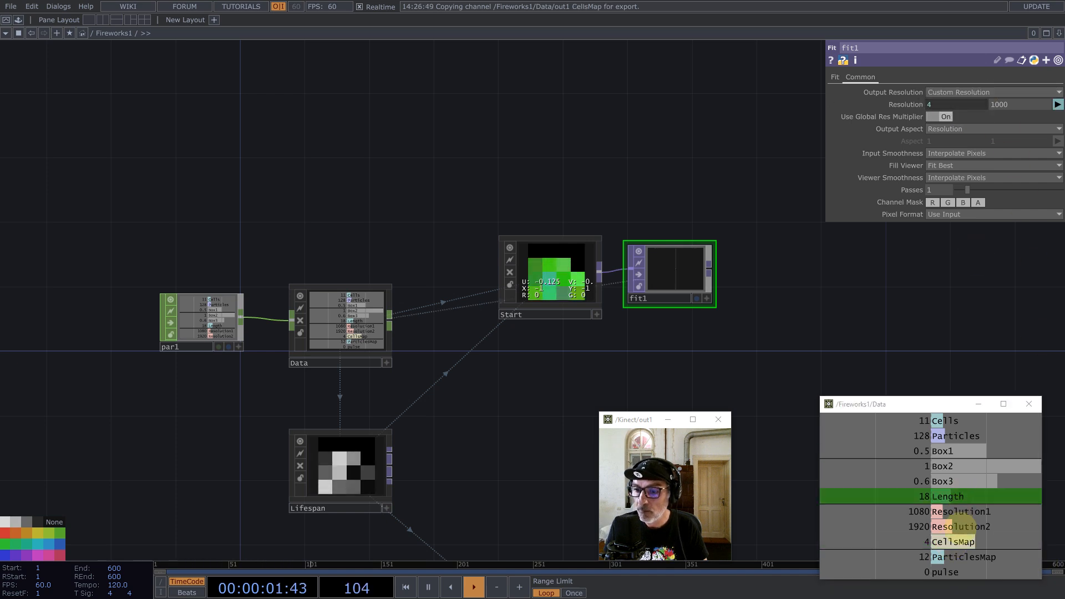
drag(956, 558, 843, 135)
click(1023, 101)
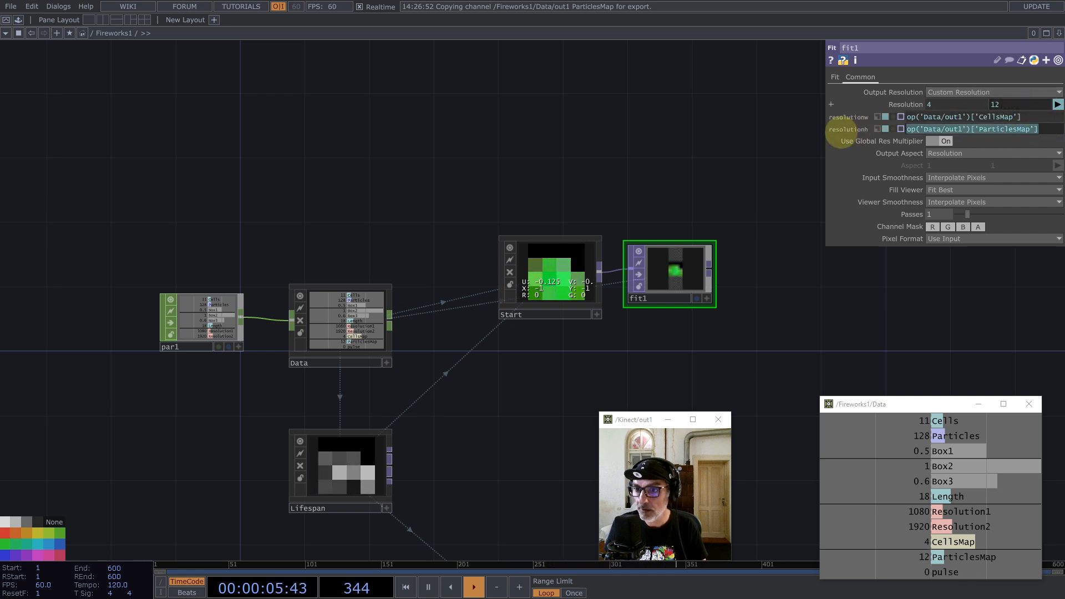
Step: Make fit1's width CellsMap * ParticlesMap and paste the same expression into height, giving 48 × 48
key(ctrl+x)
click(1035, 116)
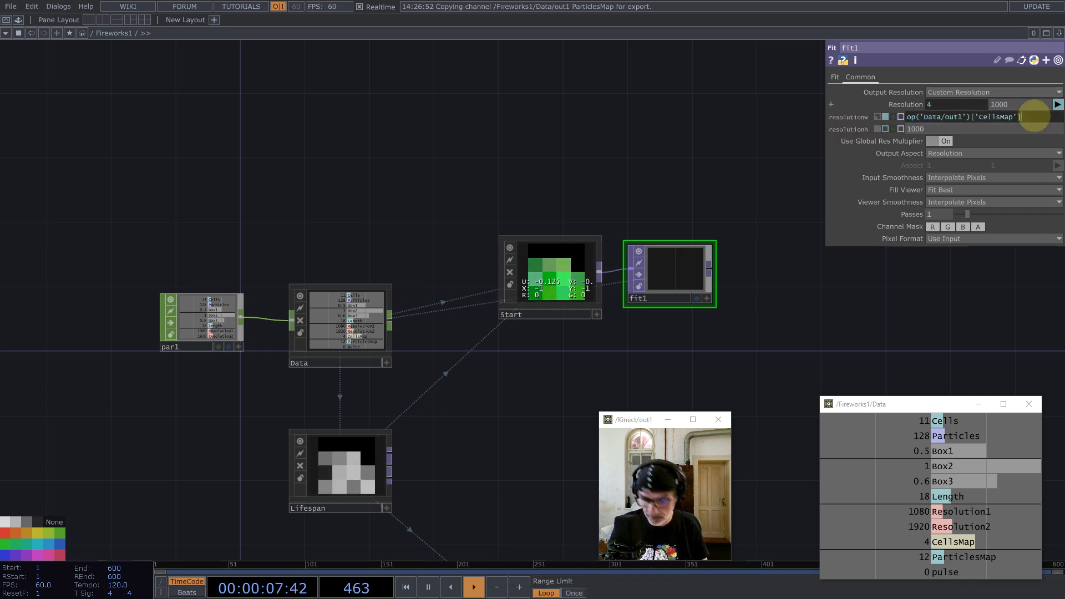
text(*)
key(ctrl+v)
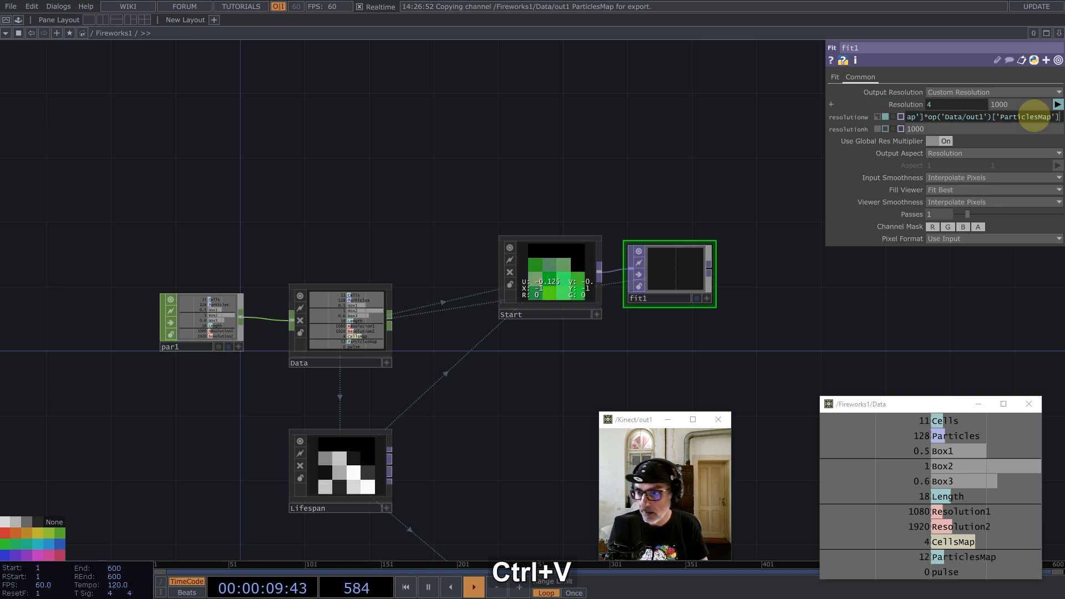
key(Return)
double_click(1018, 130)
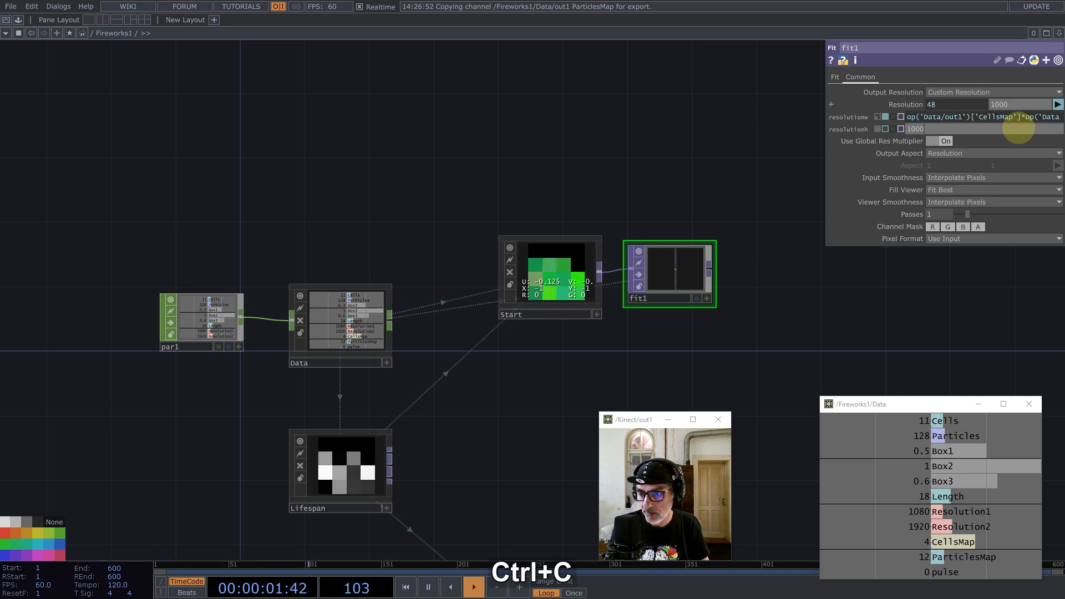
key(ctrl+v)
click(709, 142)
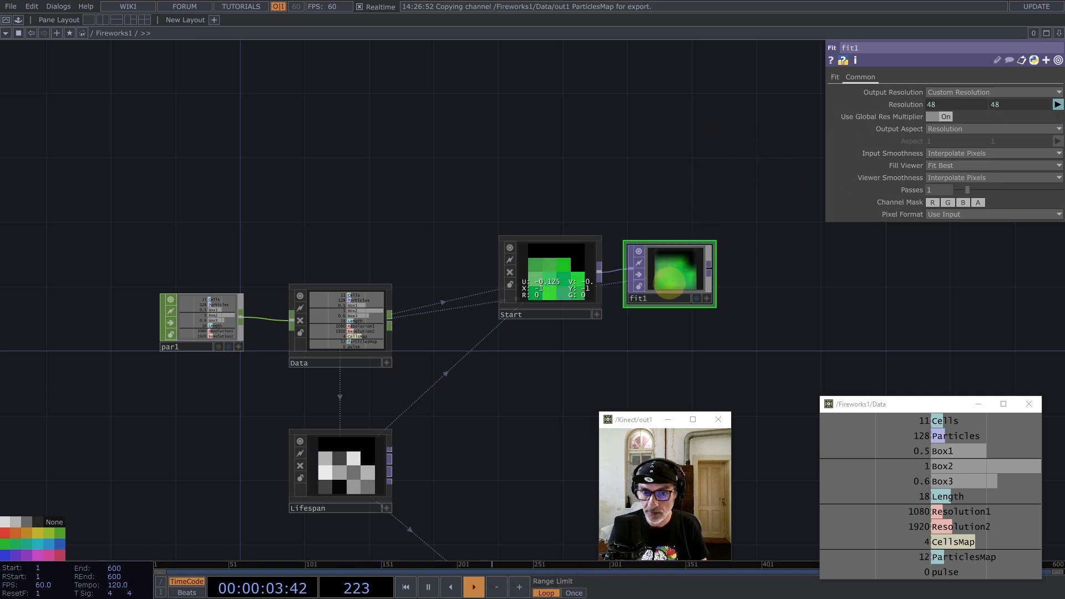
Step: Set fit1's input smoothness to Nearest Pixel and its fit mode to Fill
click(977, 153)
click(963, 142)
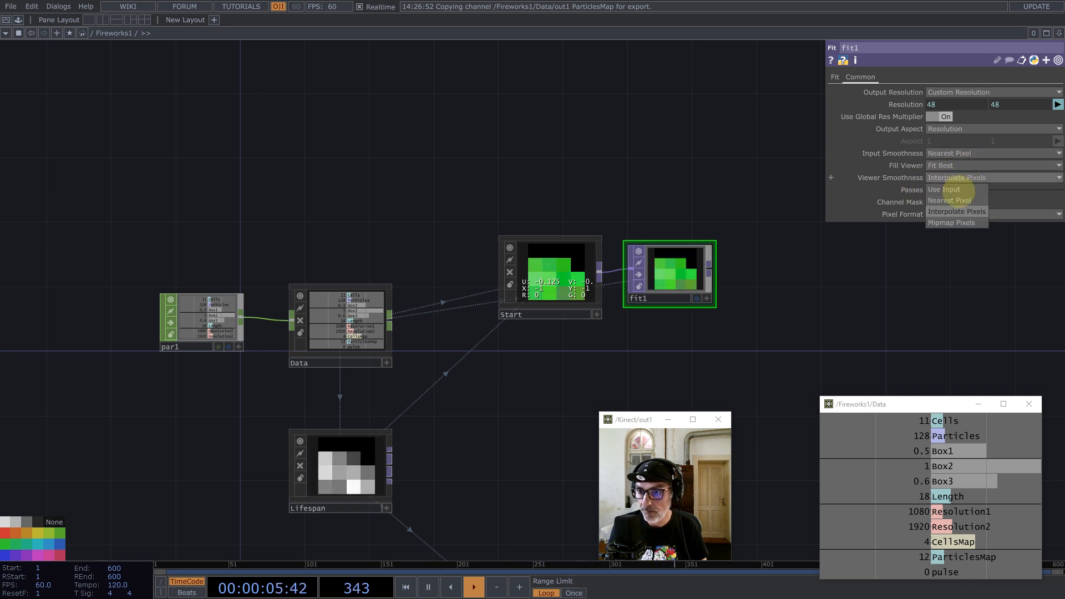
click(835, 77)
click(941, 91)
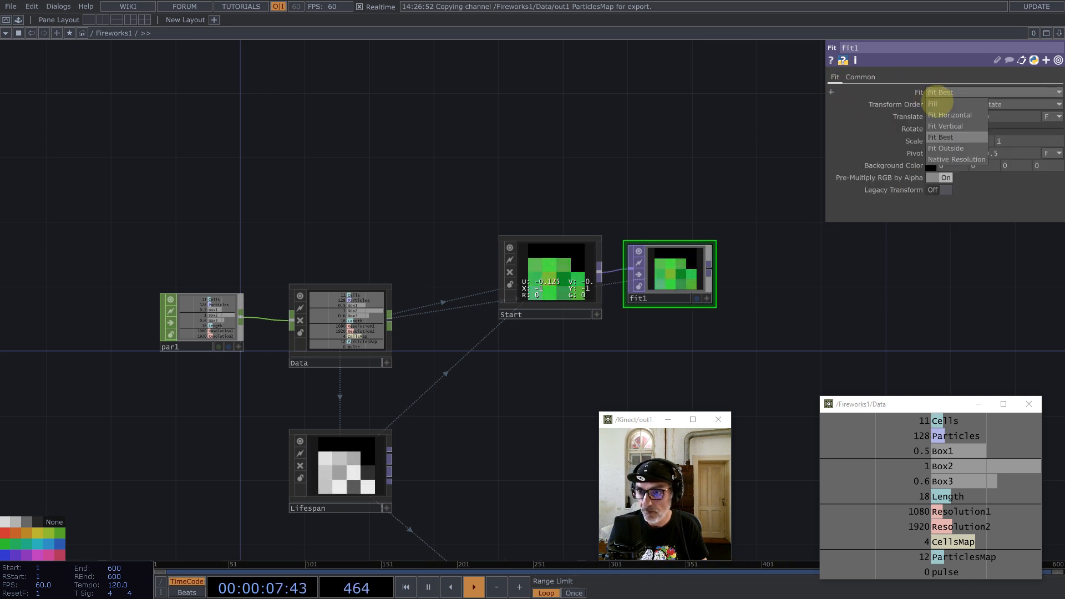
click(940, 105)
drag(715, 243, 688, 269)
scroll(626, 279, up, 5)
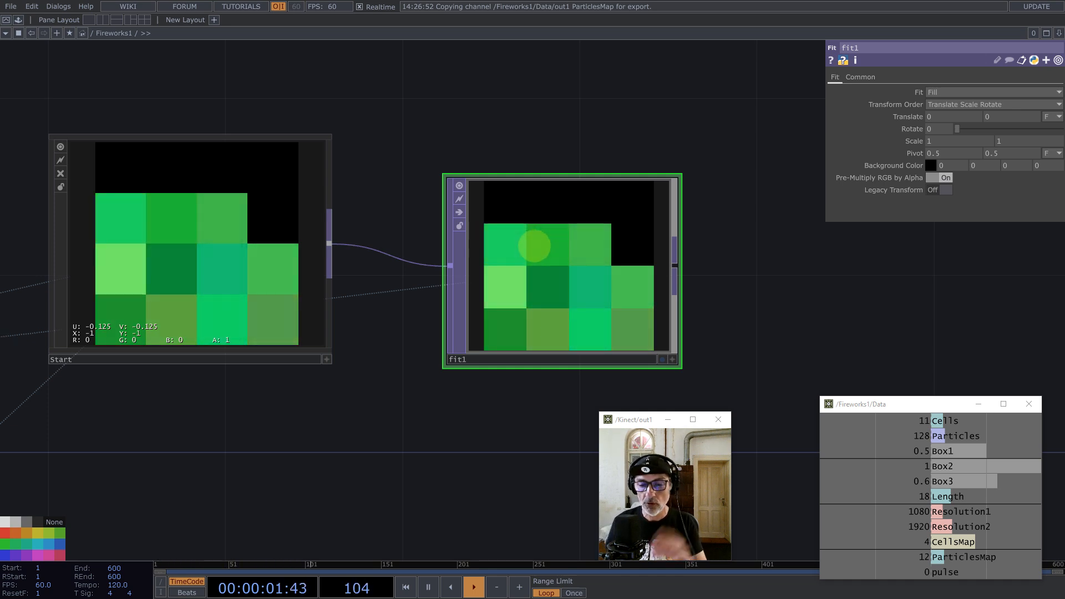
scroll(519, 271, up, 5)
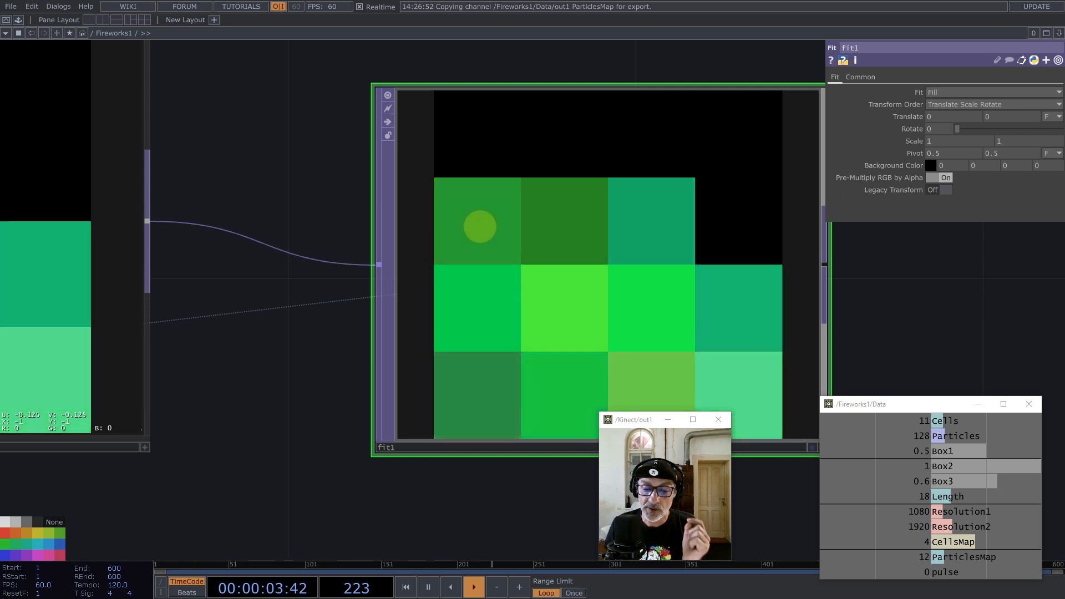
scroll(432, 198, down, 5)
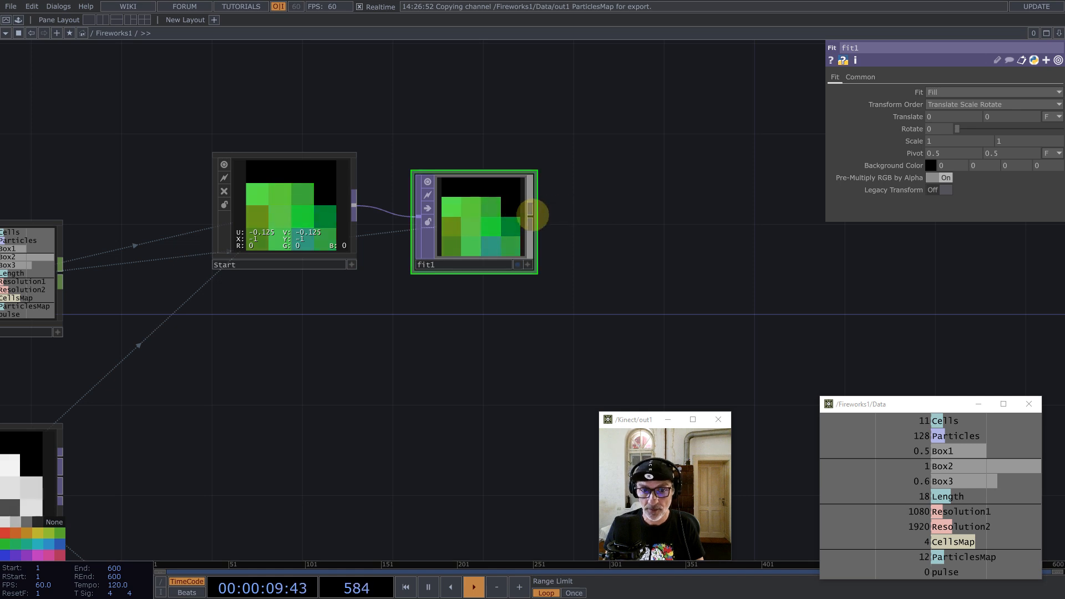
Step: Add feedback1 from fit1 with its Reset referencing Data's pulse channel
middle_click(531, 209)
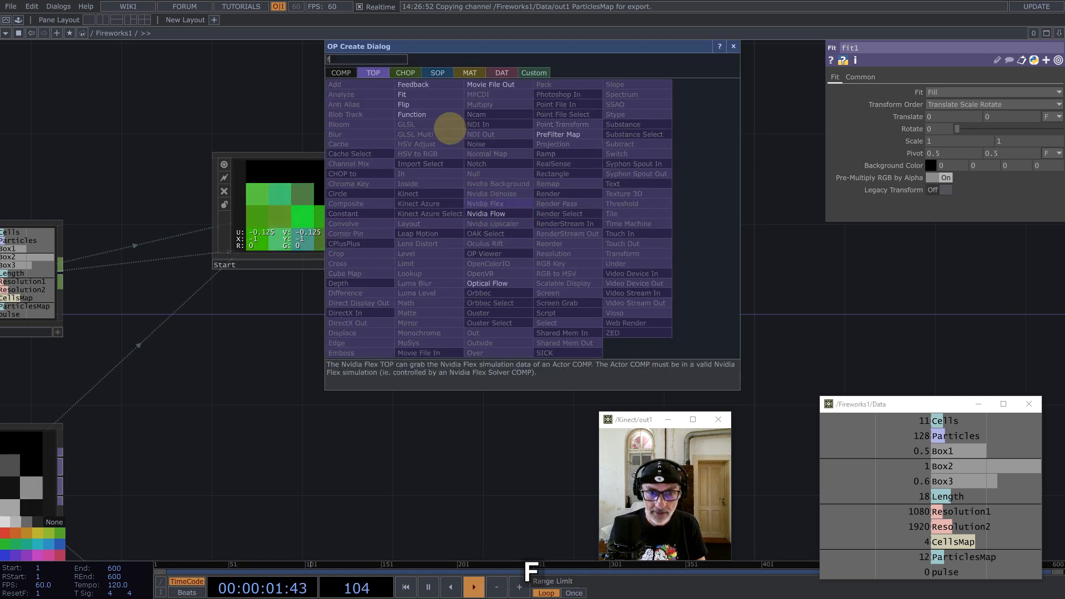
click(415, 85)
click(649, 132)
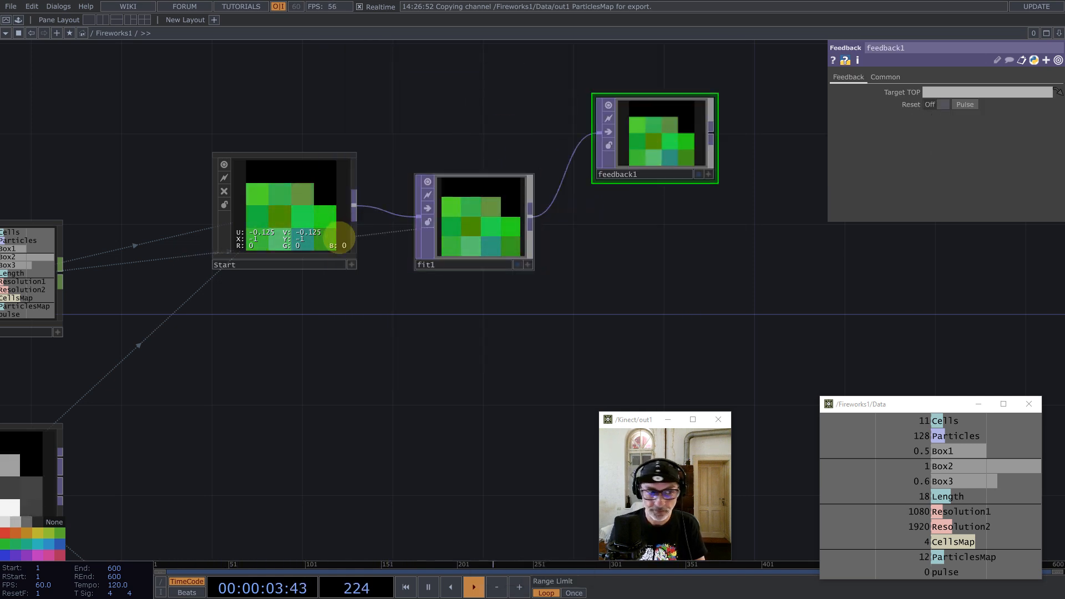
drag(978, 572, 975, 106)
click(973, 101)
Step: Add an unwanted math1 node after fit1, then delete it
drag(666, 255, 541, 302)
middle_click(409, 260)
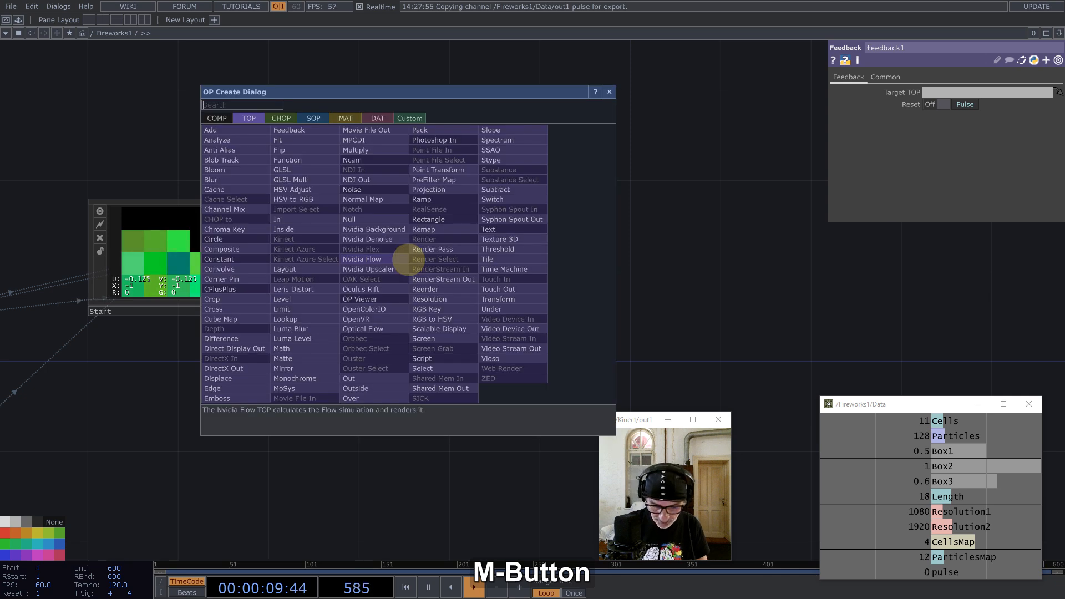
text(mat)
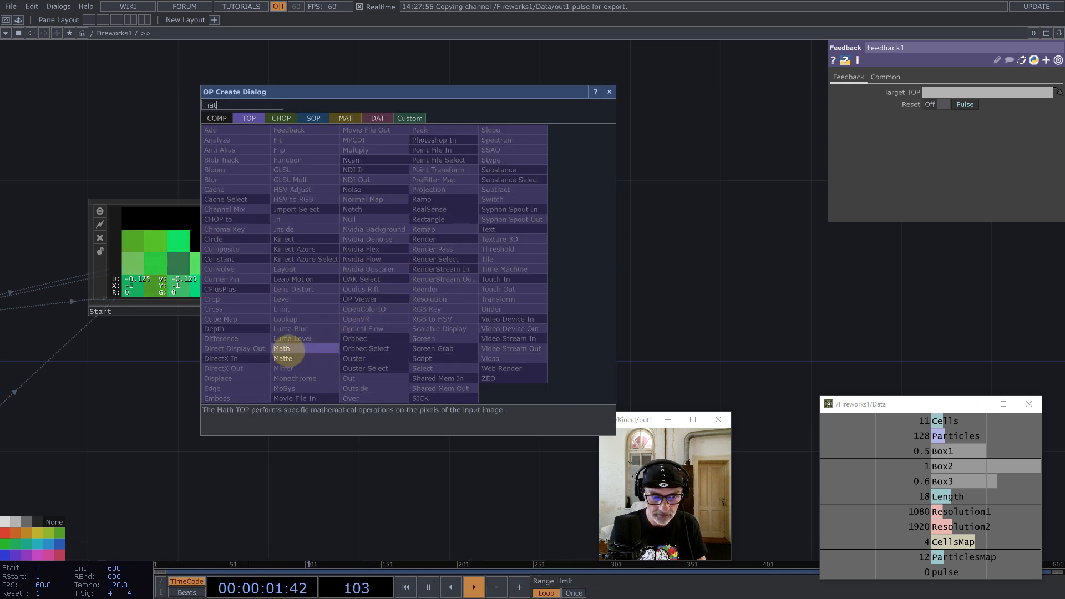
click(283, 348)
click(530, 343)
key(BackSpace)
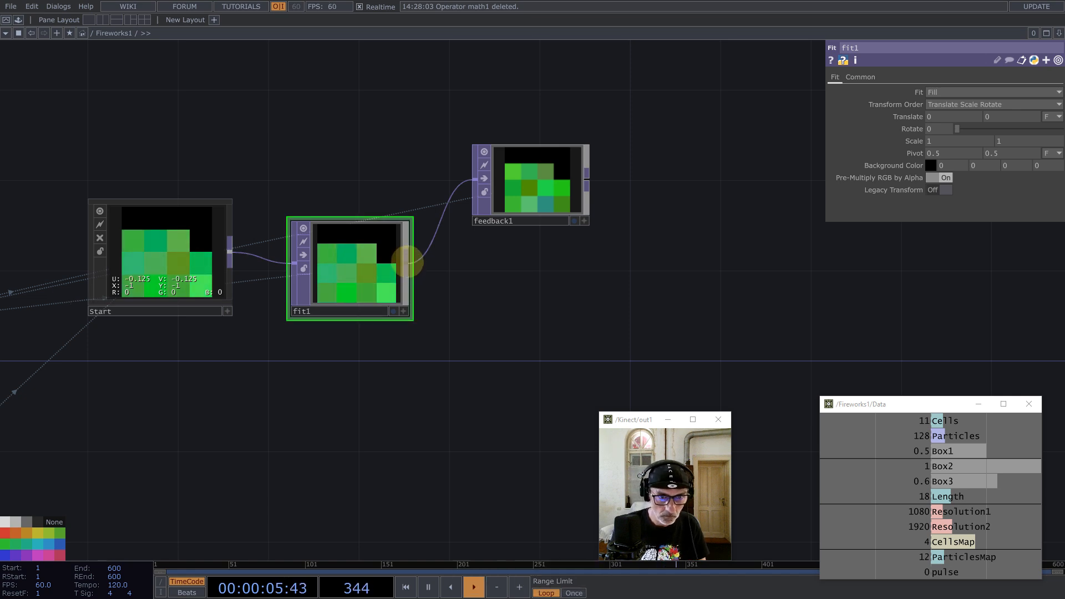
Step: Add matte1 from fit1 to its right and wire feedback1 into it
middle_click(408, 261)
text(mat)
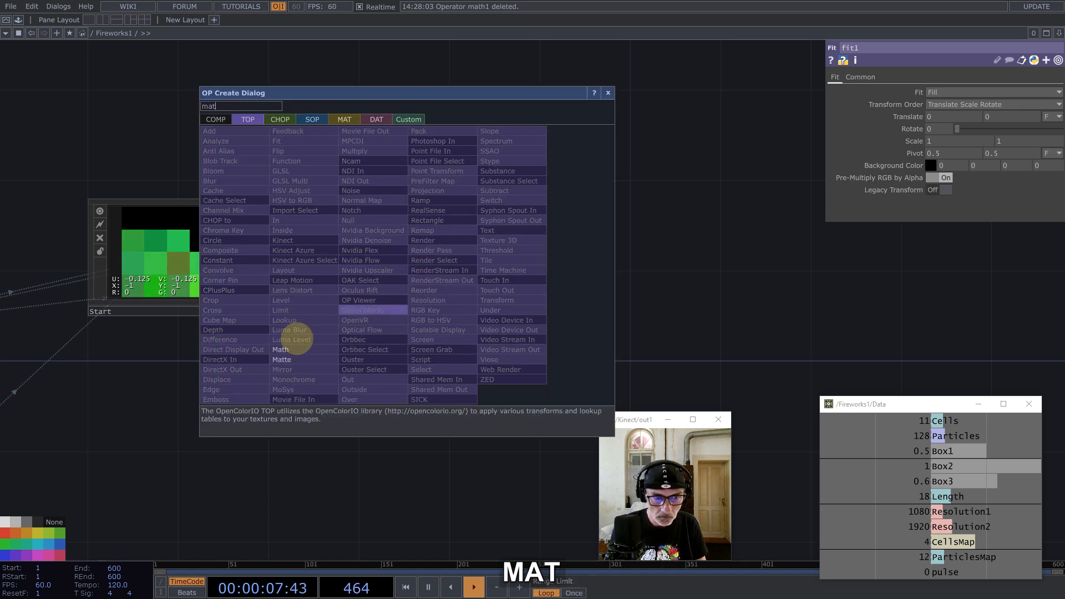
click(283, 360)
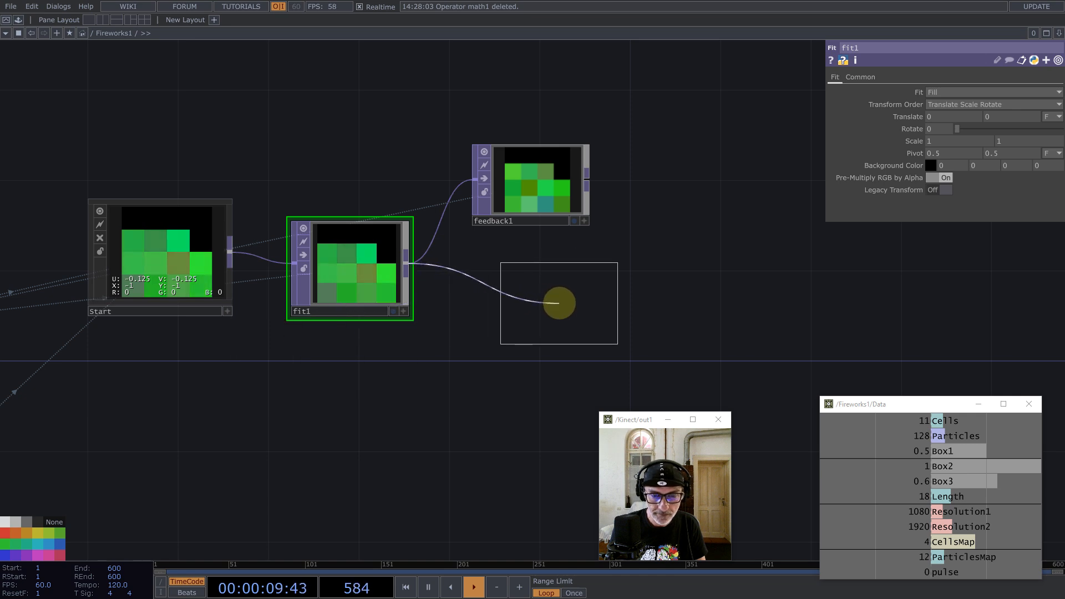
click(559, 303)
drag(559, 303, 692, 279)
drag(587, 173, 712, 281)
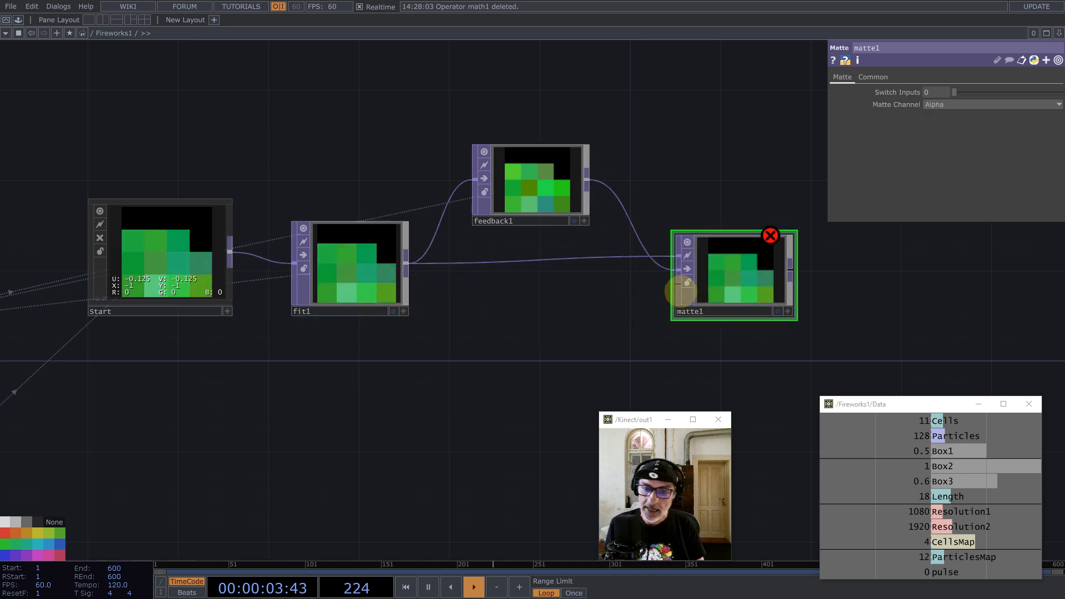
drag(567, 330, 574, 250)
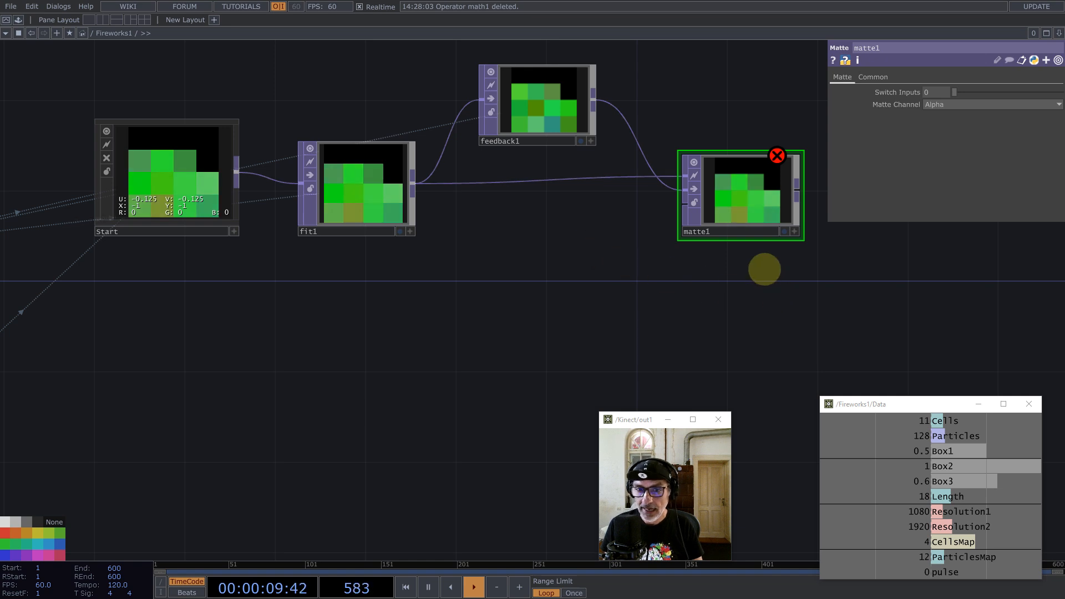
scroll(530, 265, down, 6)
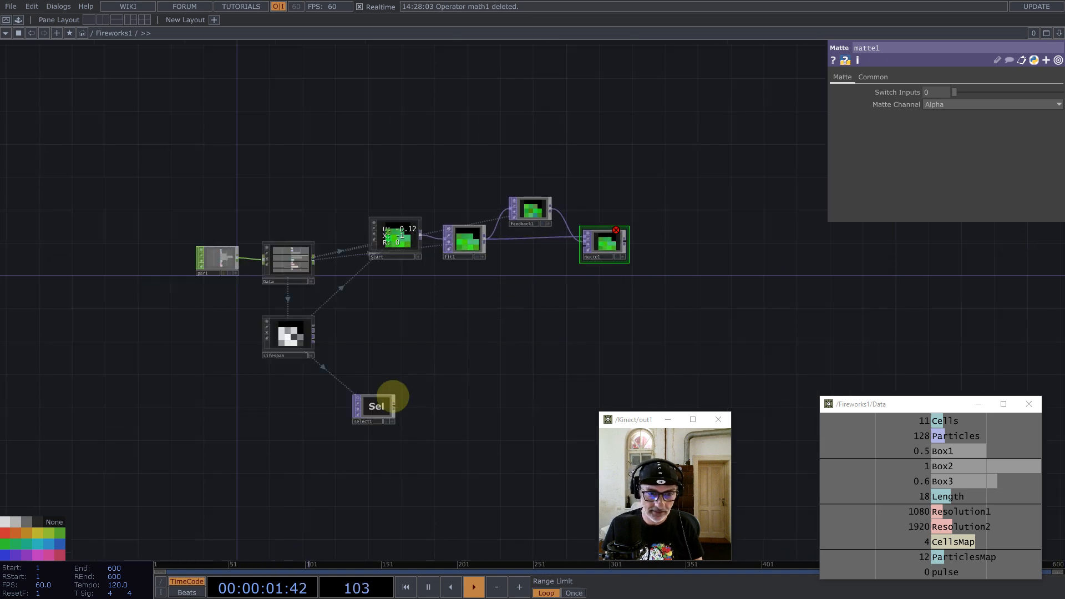
Step: Duplicate select1 as select2 and set its TOP to Lifespan/trigger
click(376, 408)
key(ctrl+v)
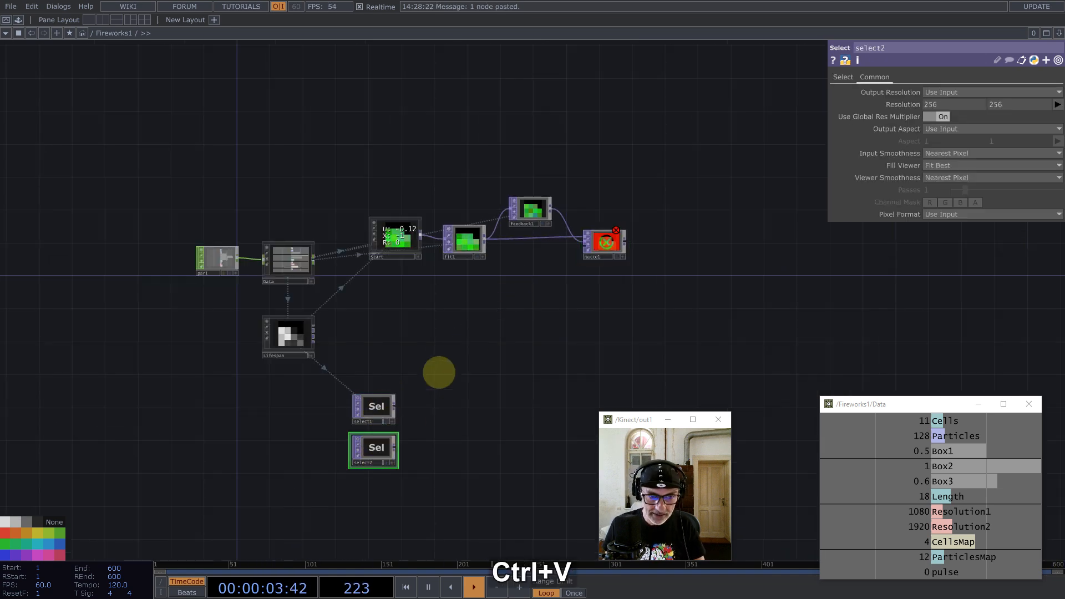
click(435, 315)
scroll(439, 325, up, 5)
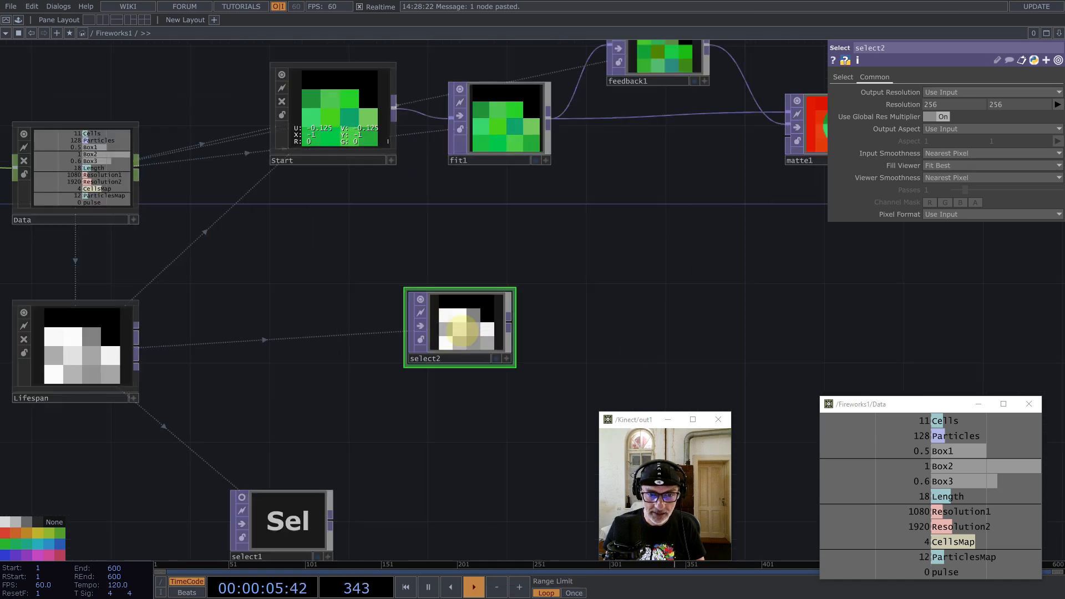
click(843, 76)
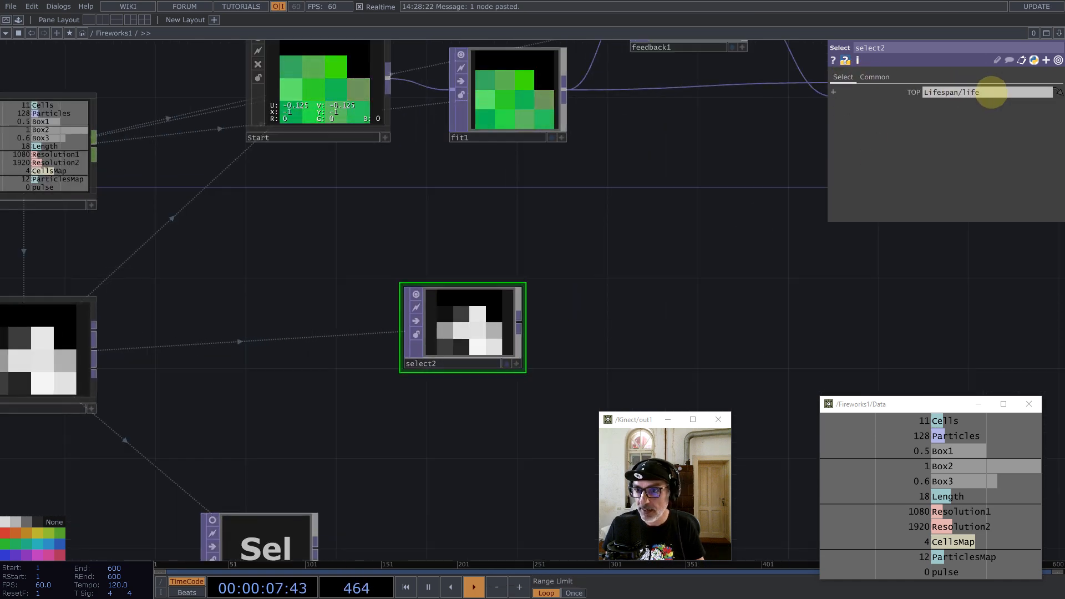
text(trigger)
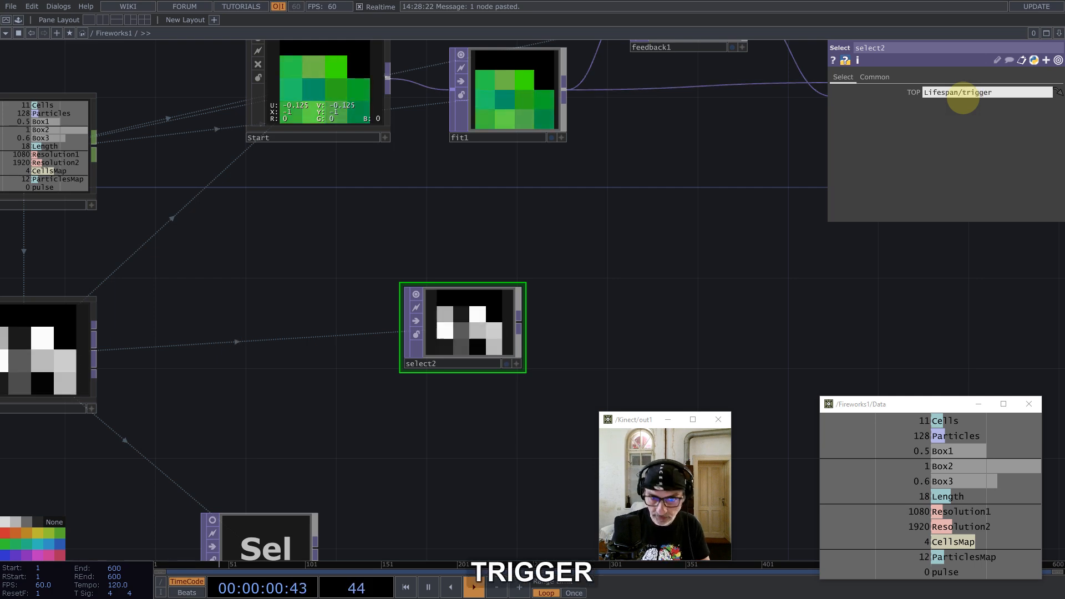
key(Return)
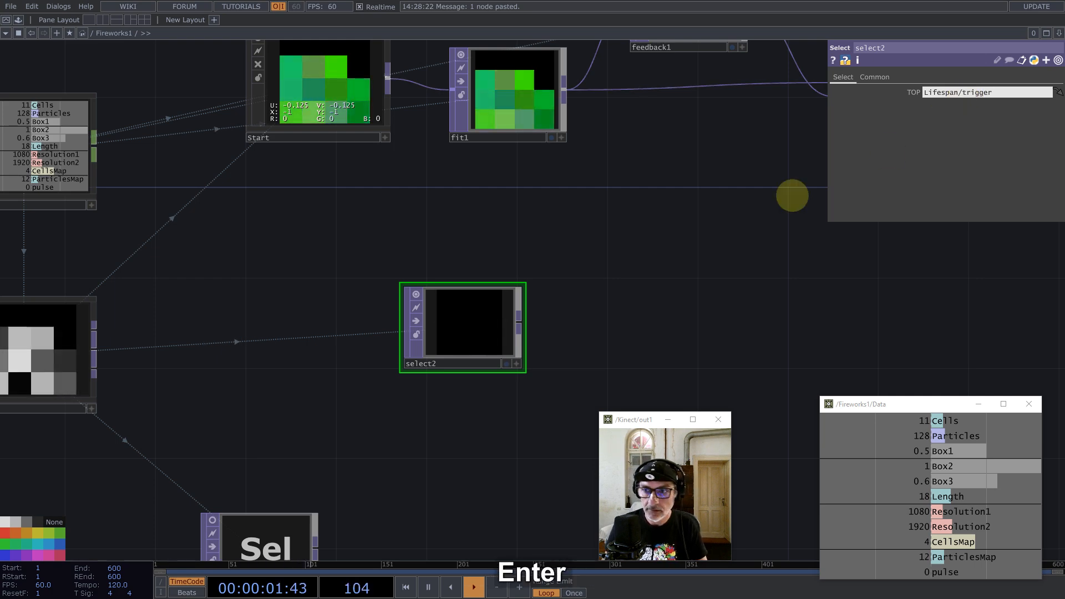
Step: Move select2 beside matte1 and connect it to matte1's third input
scroll(503, 307, down, 5)
drag(488, 313, 578, 263)
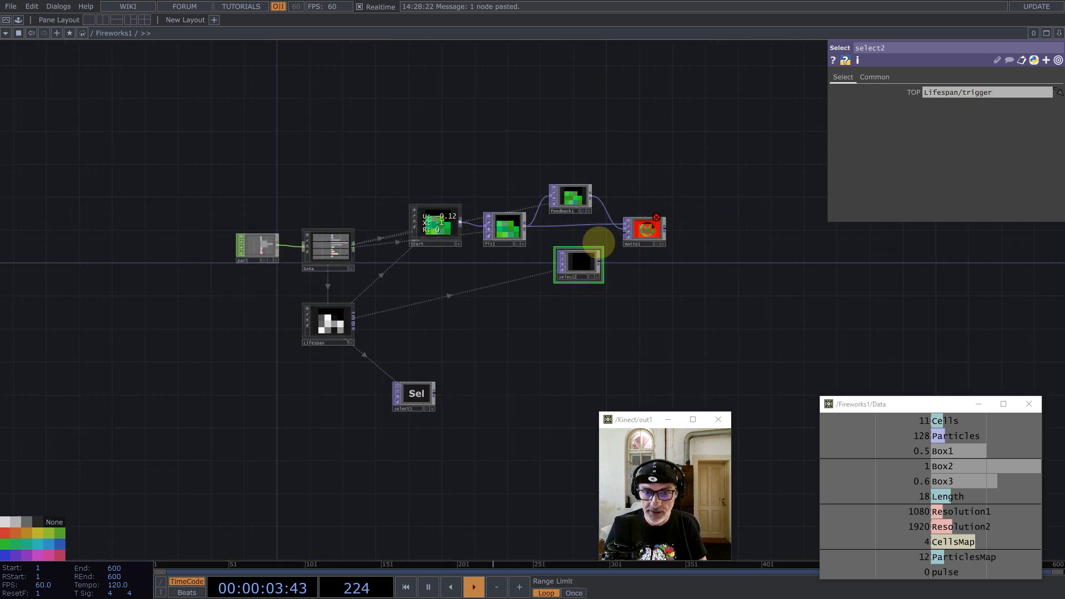
scroll(600, 245, up, 4)
click(600, 280)
click(648, 223)
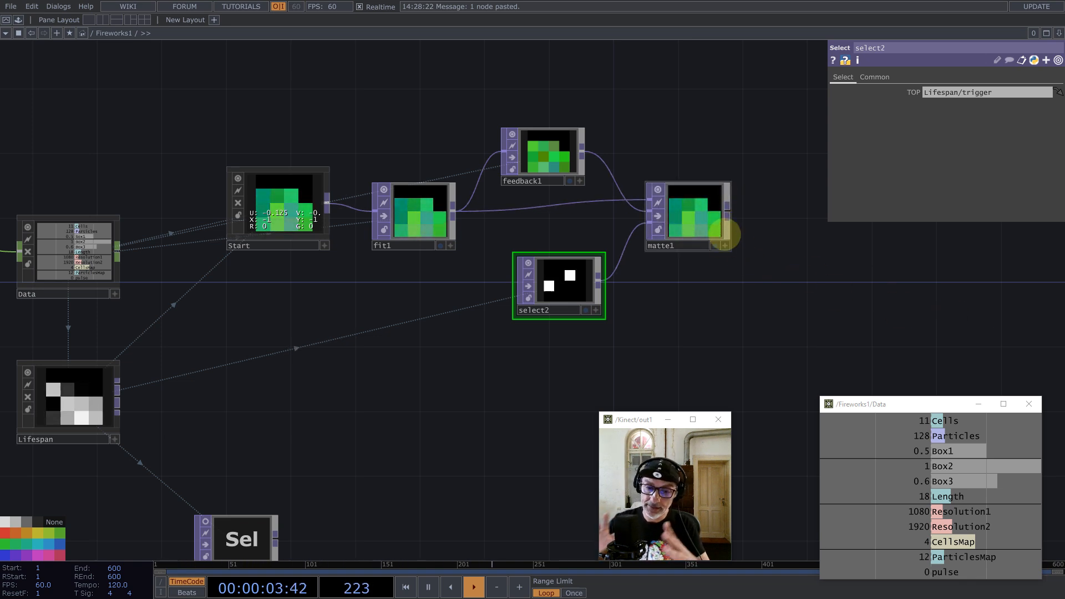
Step: Add an add1 Add TOP wired from matte1, placed below and right of it
middle_click(728, 223)
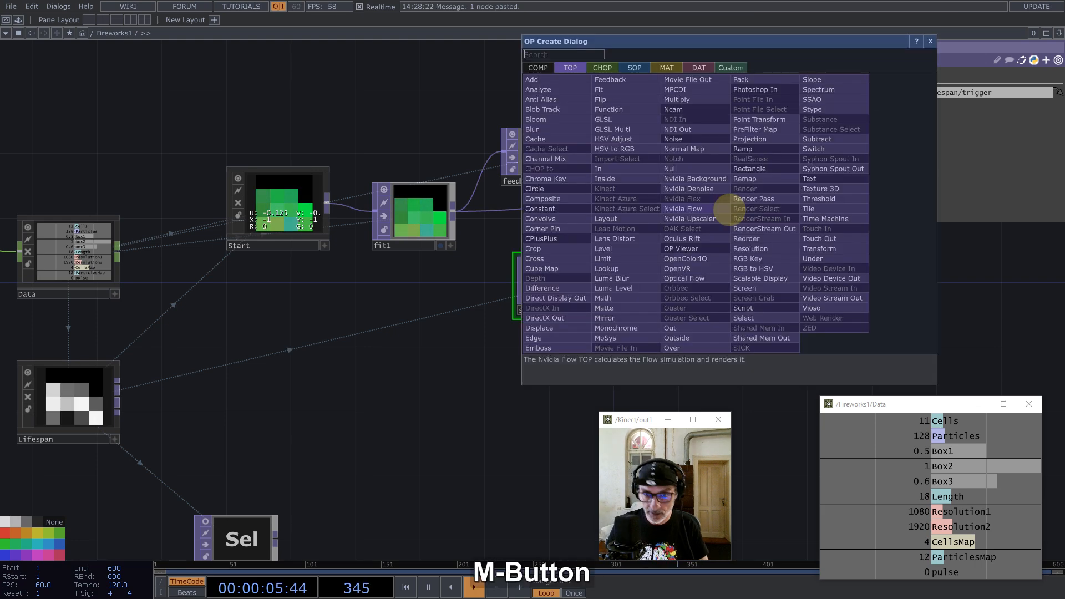
text(ad)
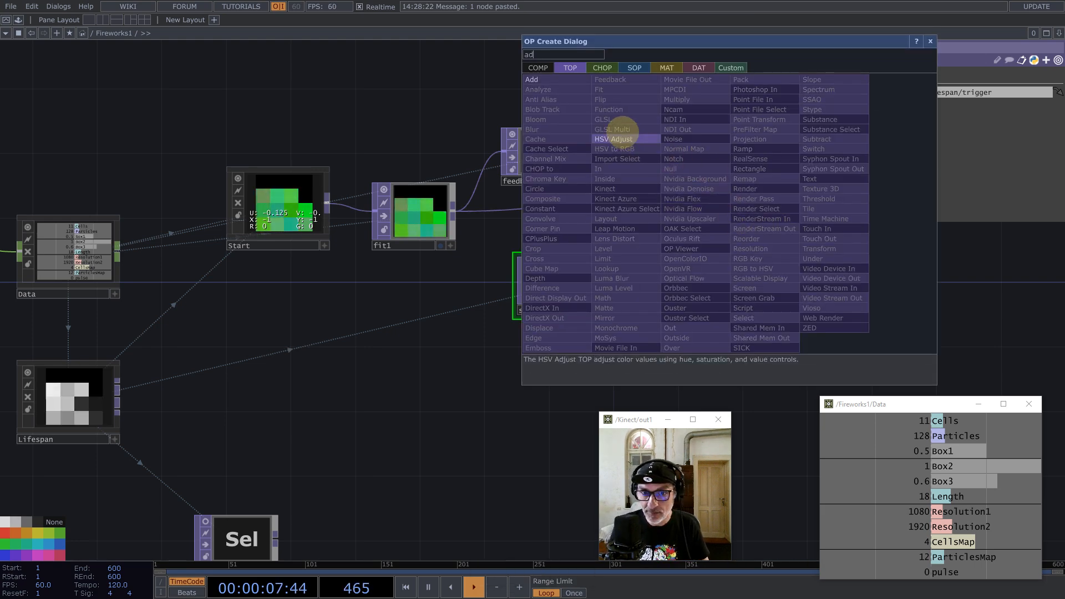
click(541, 80)
click(882, 328)
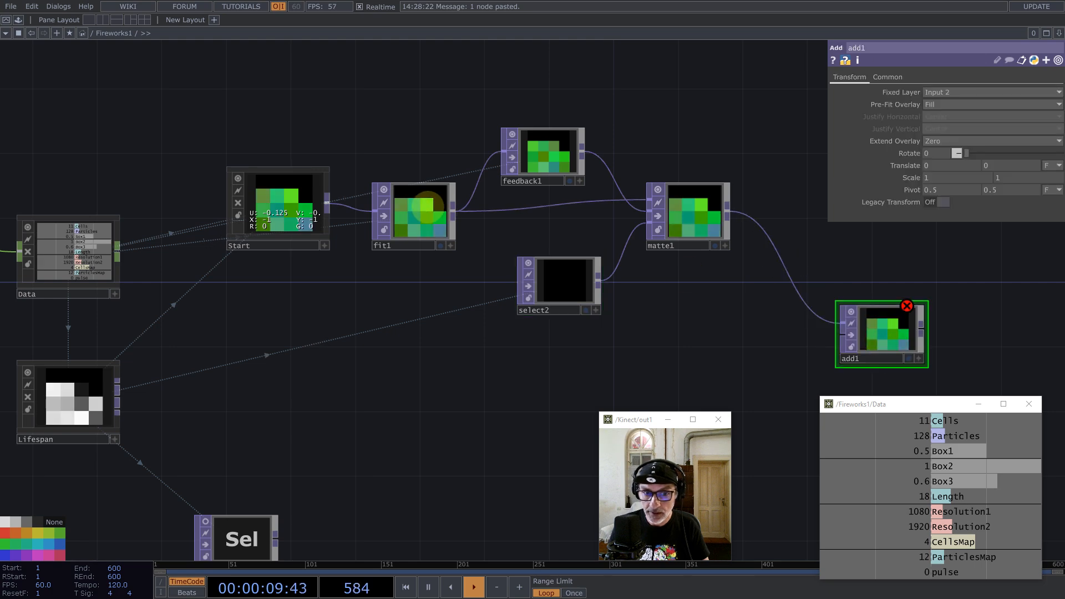
scroll(418, 205, down, 5)
Step: Box-select the feedback chain nodes and move them up and to the right
click(371, 206)
right_click(560, 263)
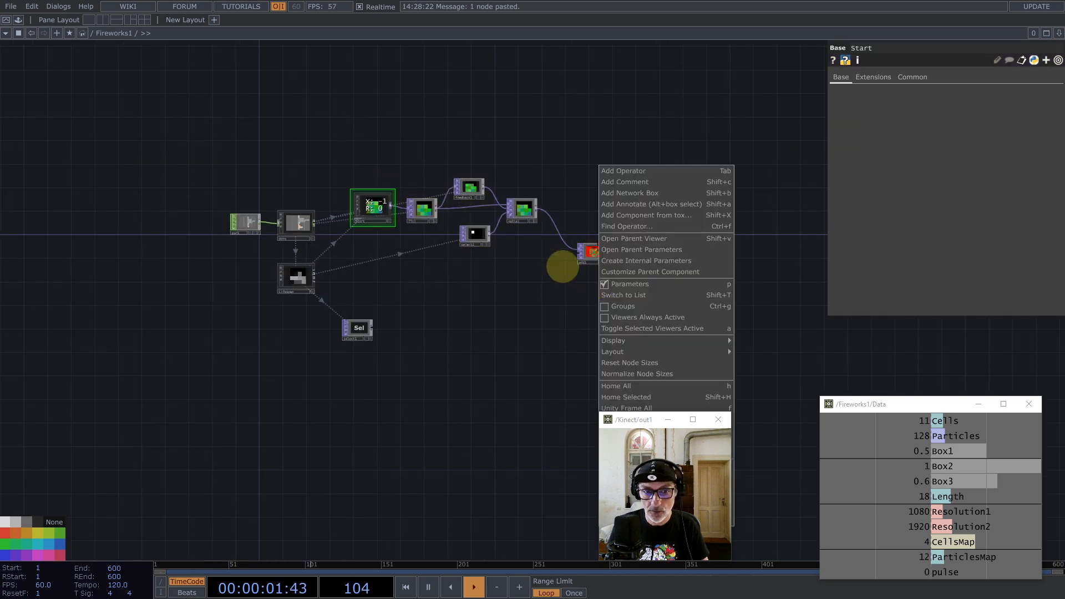
click(550, 311)
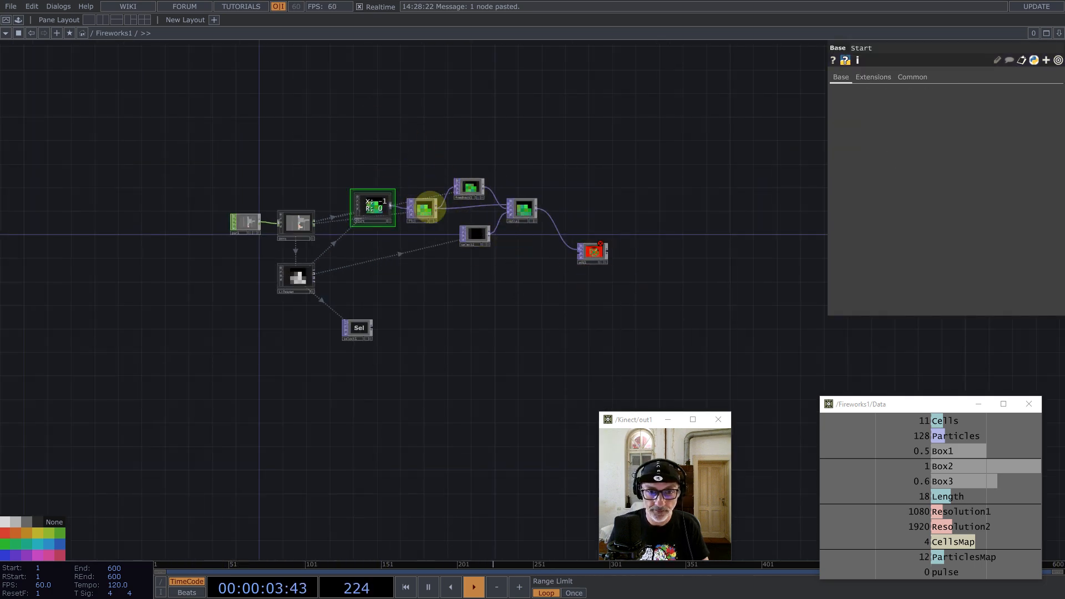
right_drag(373, 131, 643, 300)
drag(588, 254, 664, 171)
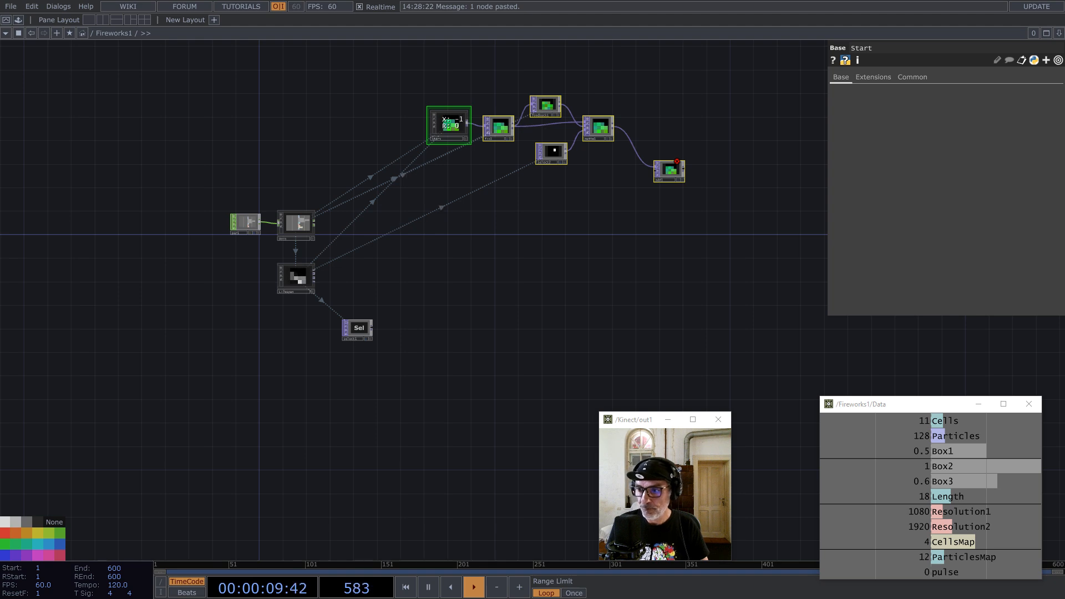
drag(513, 239, 512, 286)
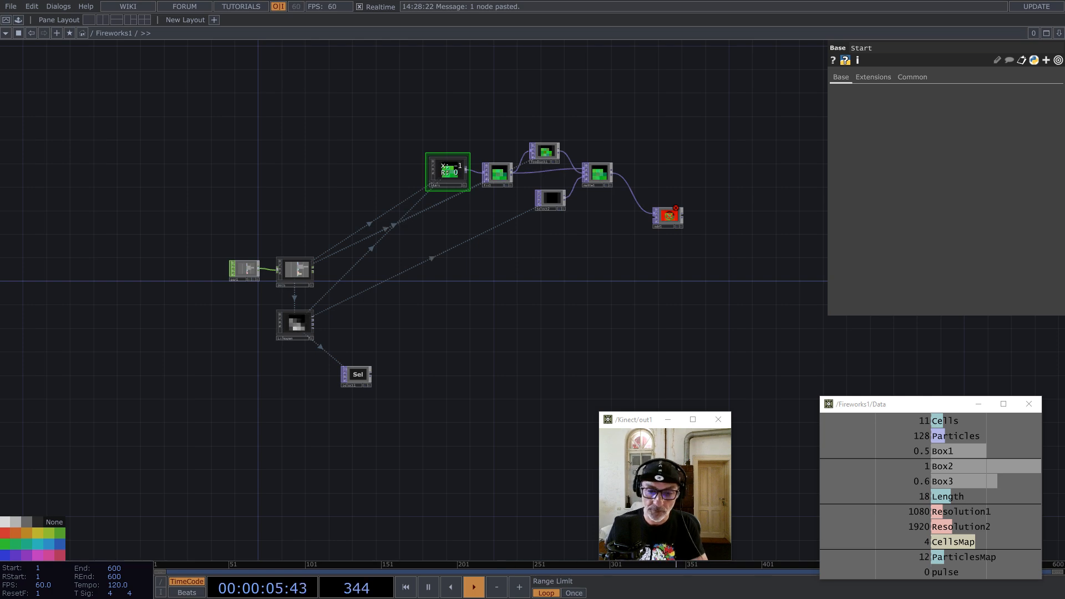
Step: Add a constant1 Constant TOP below the network
key(Tab)
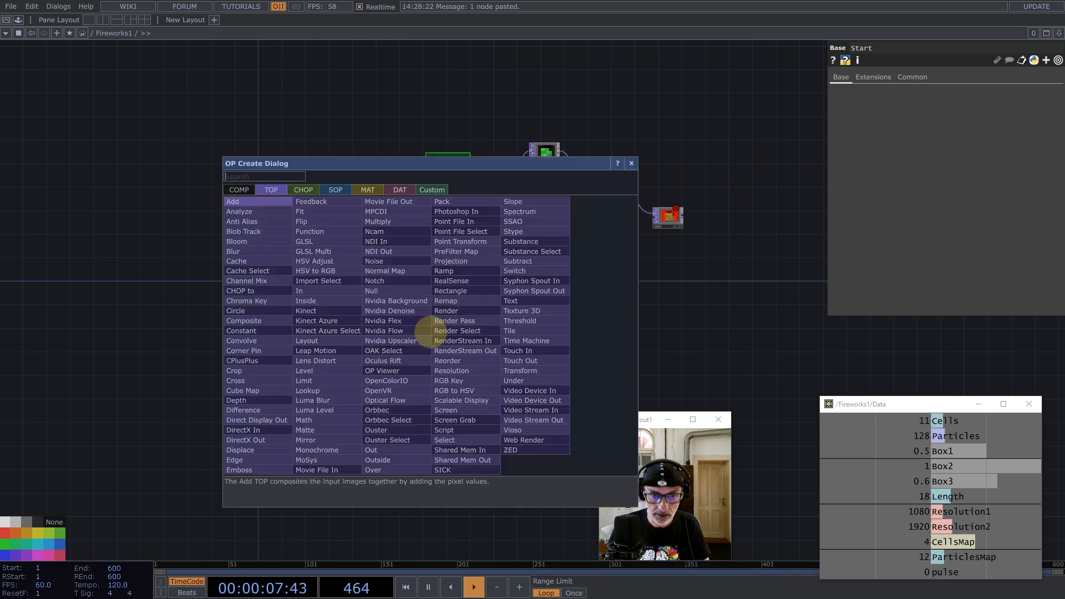
text(co)
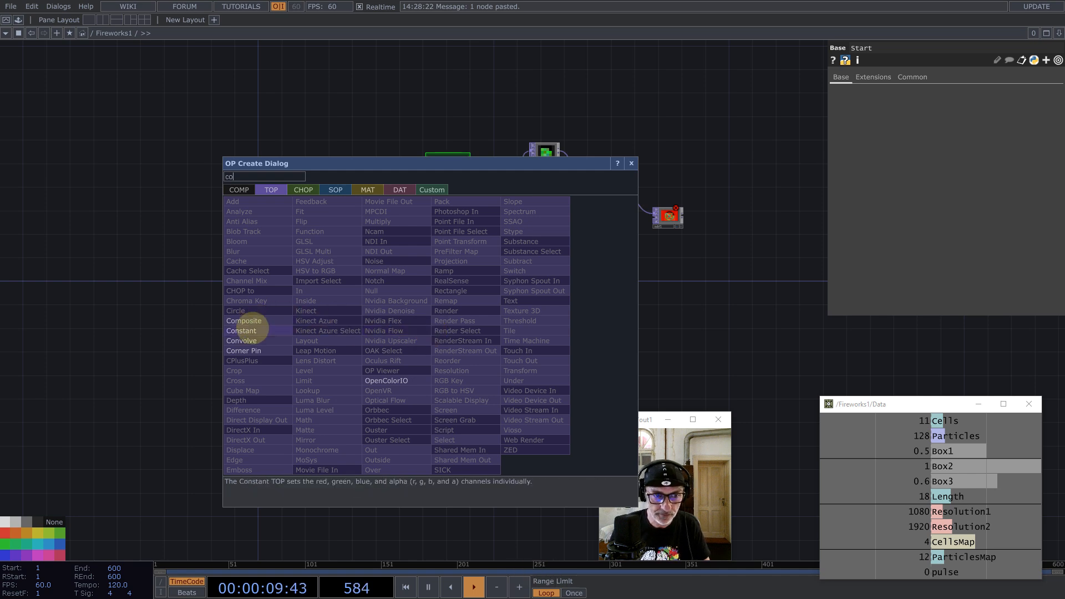
click(248, 330)
click(462, 318)
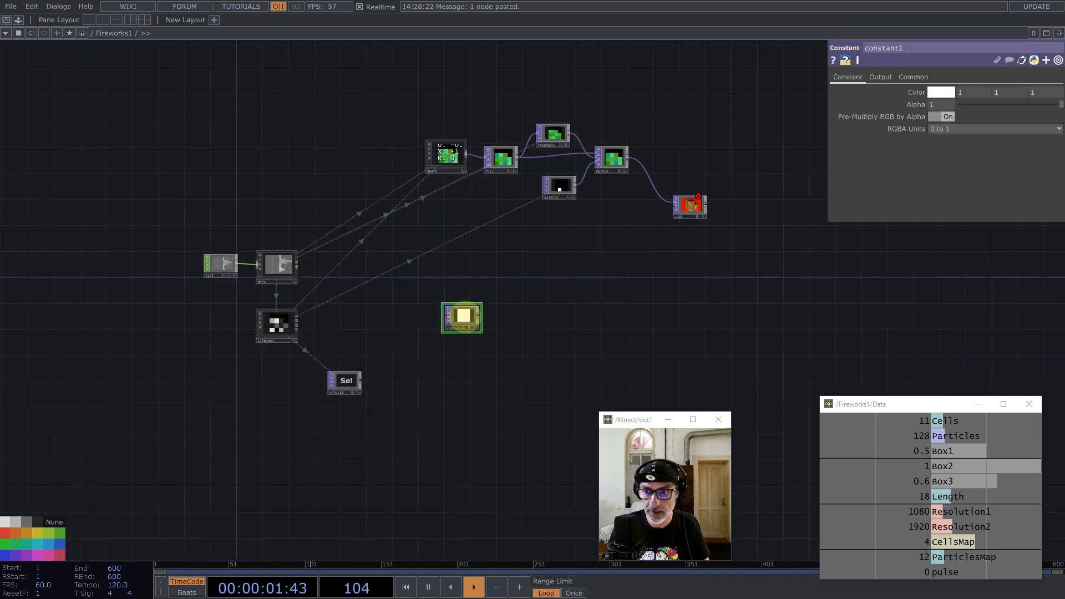
scroll(462, 317, up, 2)
click(913, 78)
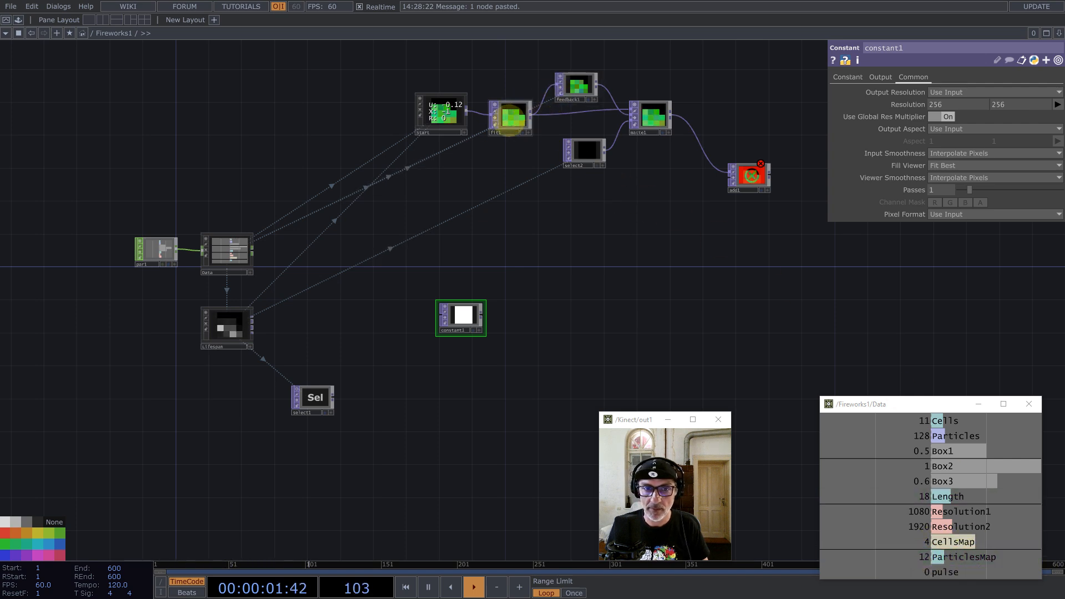
Step: Copy fit1's ParticlesMap resolution expression into constant1's resolution
click(509, 118)
click(860, 77)
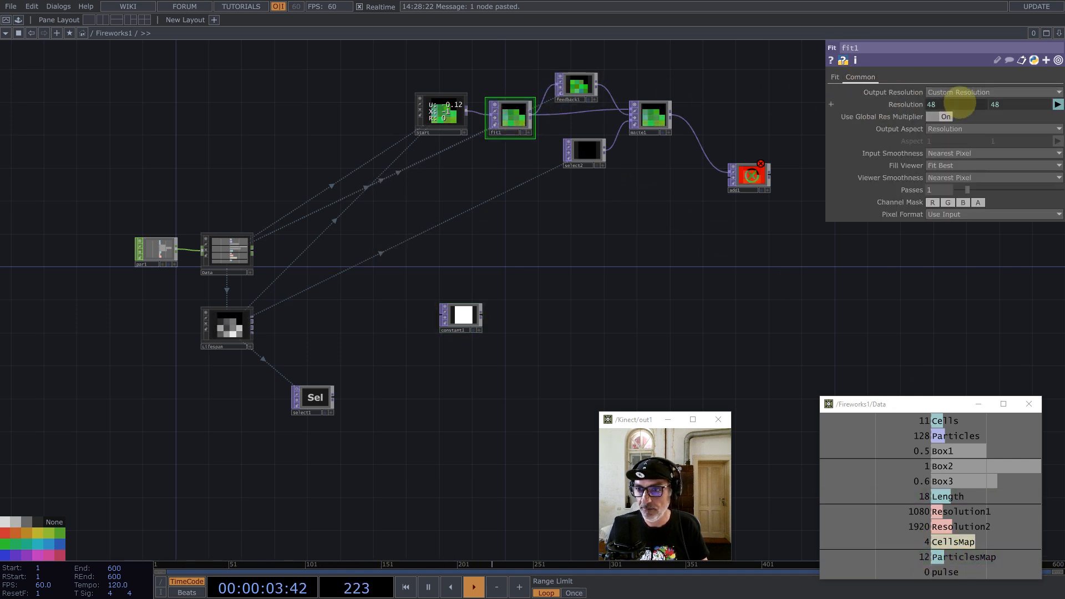
click(958, 105)
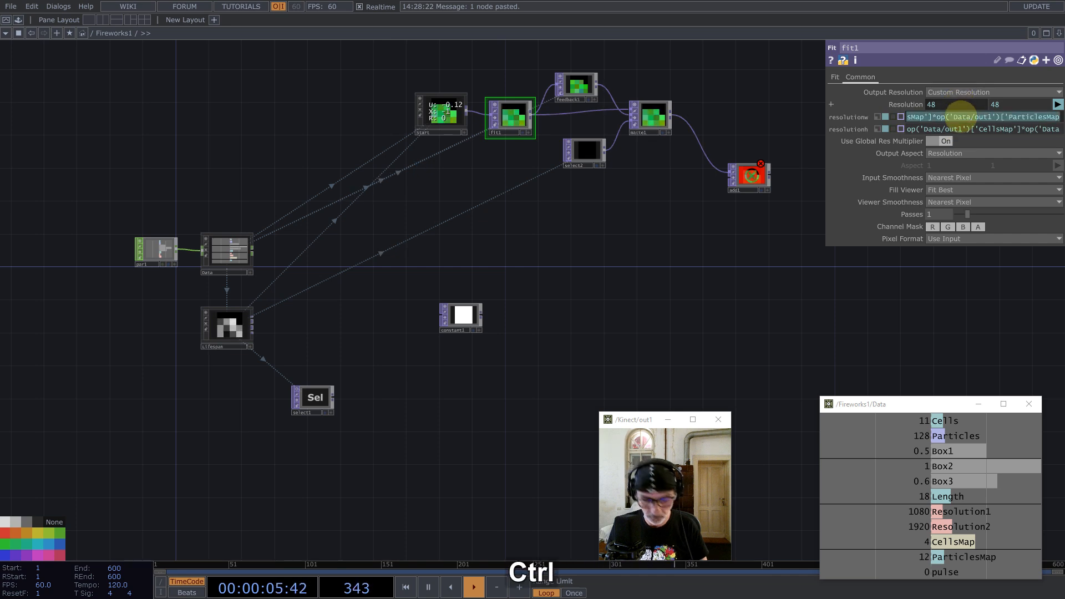
key(ctrl+c)
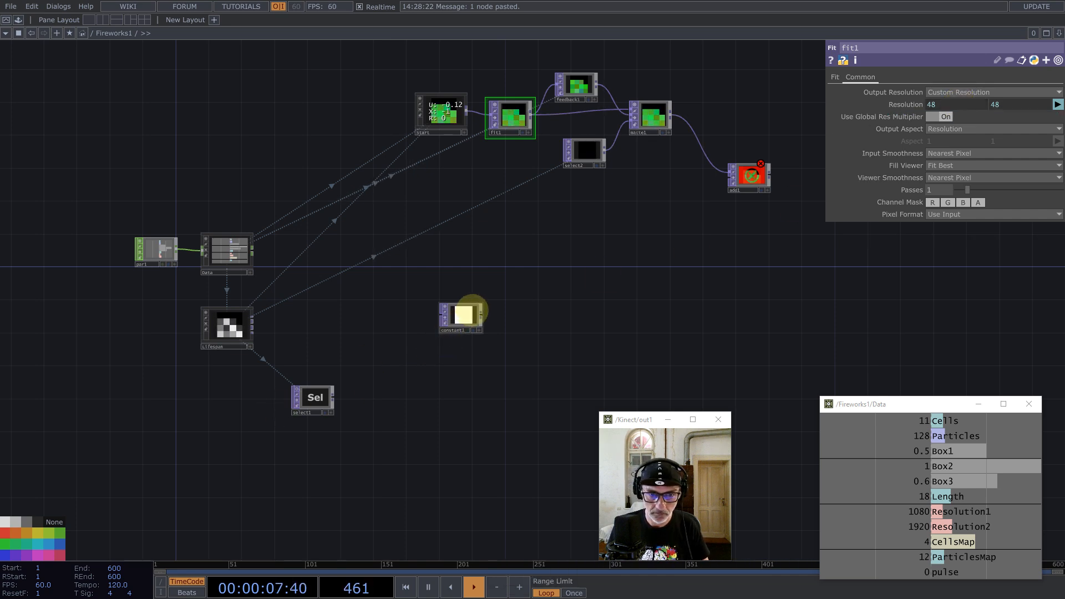
click(472, 311)
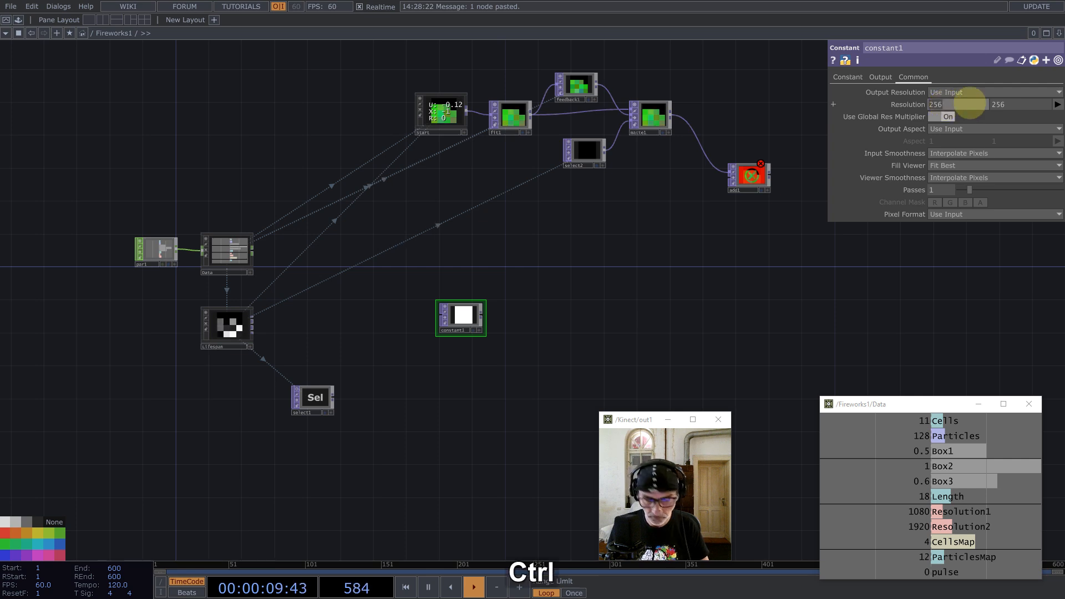
key(ctrl+v)
key(ctrl+v)
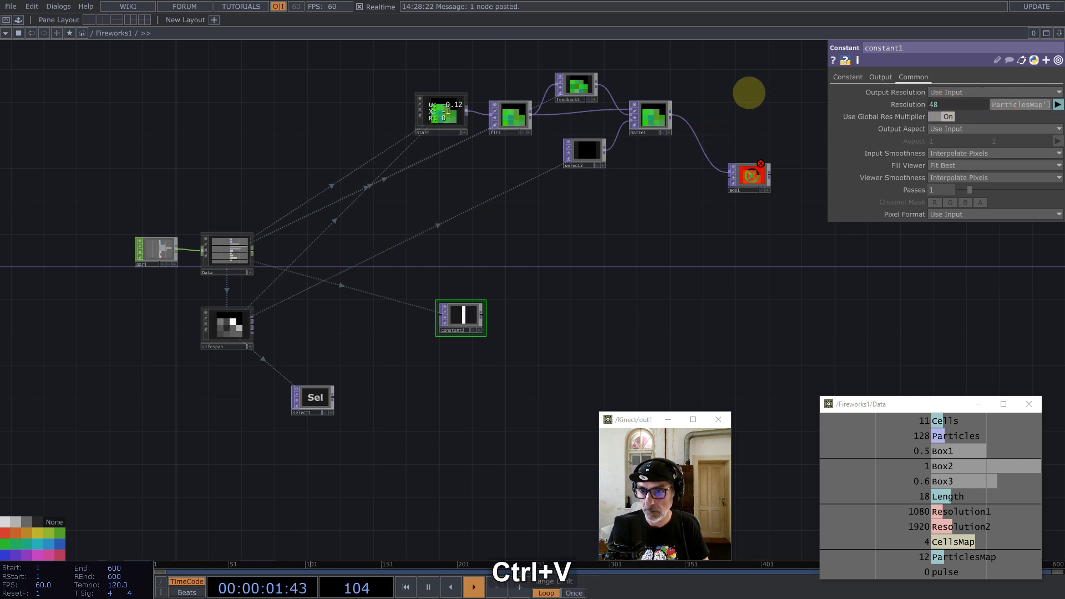
Step: Set constant1's colour to black (0, 0, 0)
click(848, 77)
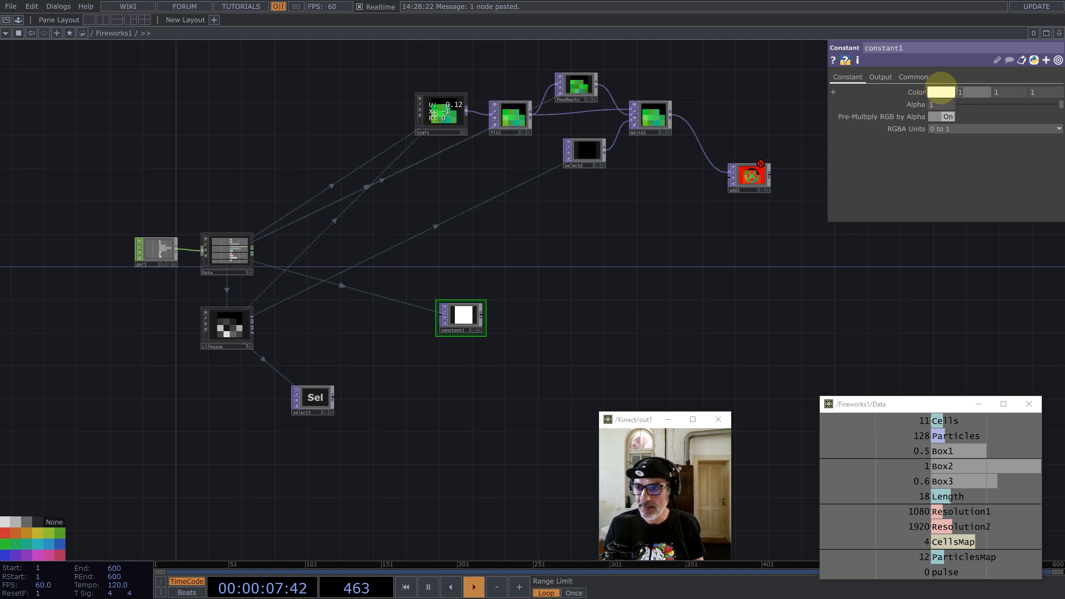
click(941, 91)
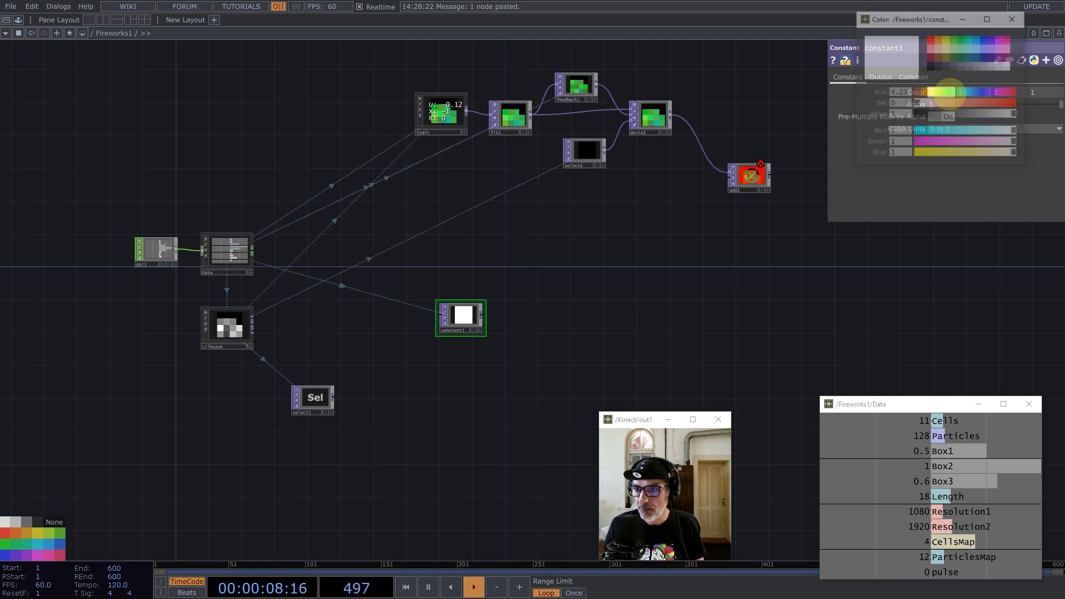
click(963, 39)
click(932, 67)
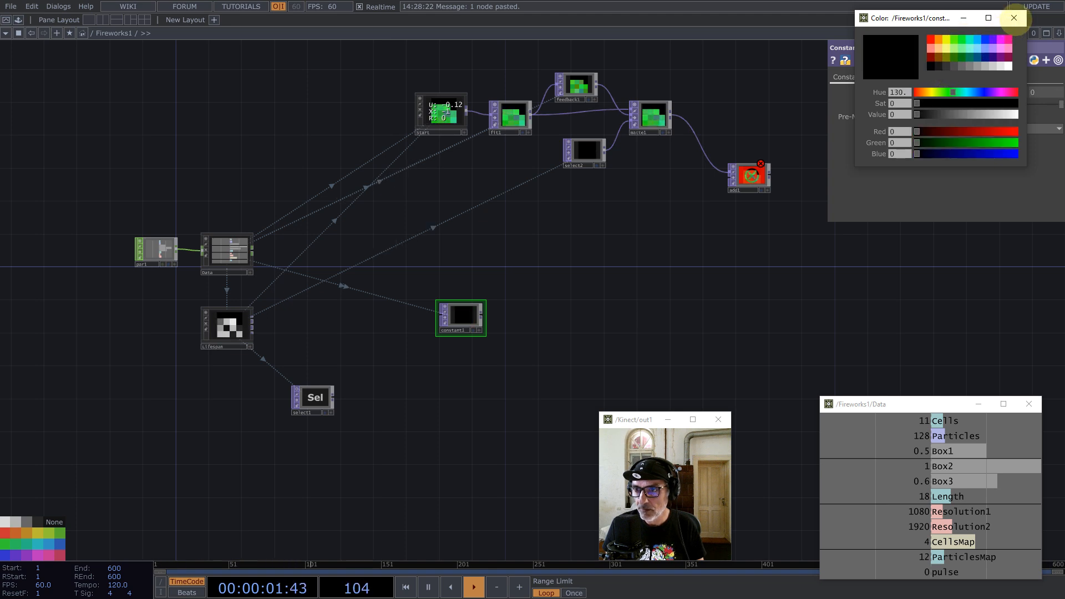
click(1015, 18)
Step: Add a Noise TOP, noise1, wired after constant1
middle_click(484, 312)
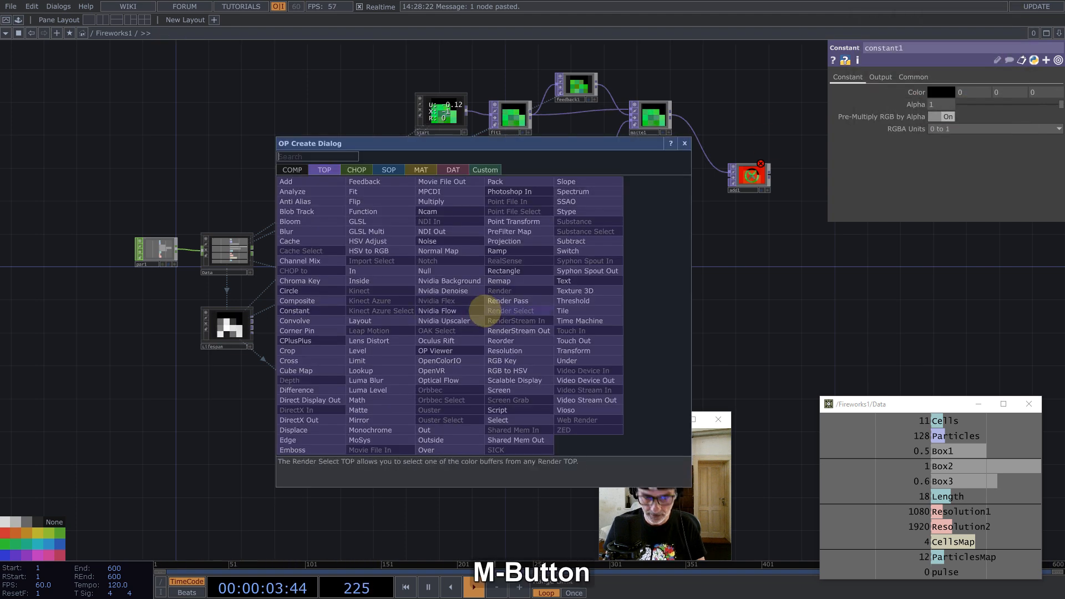
text(noise)
click(440, 243)
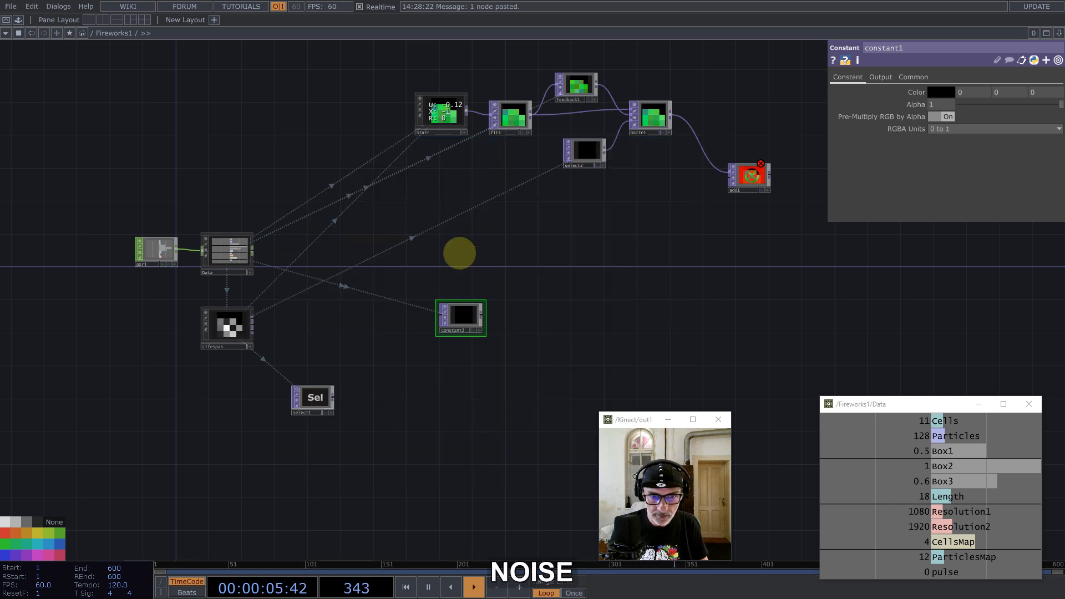
click(541, 315)
Step: Set constant1's pixel format to 32-bit float RGBA
click(465, 314)
click(913, 77)
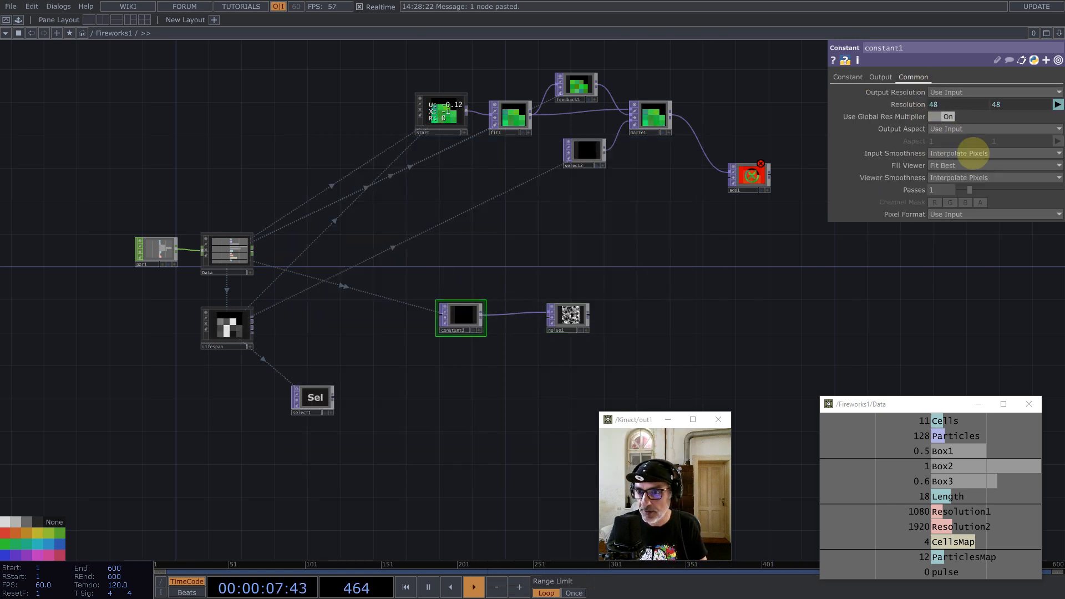
click(966, 214)
click(984, 270)
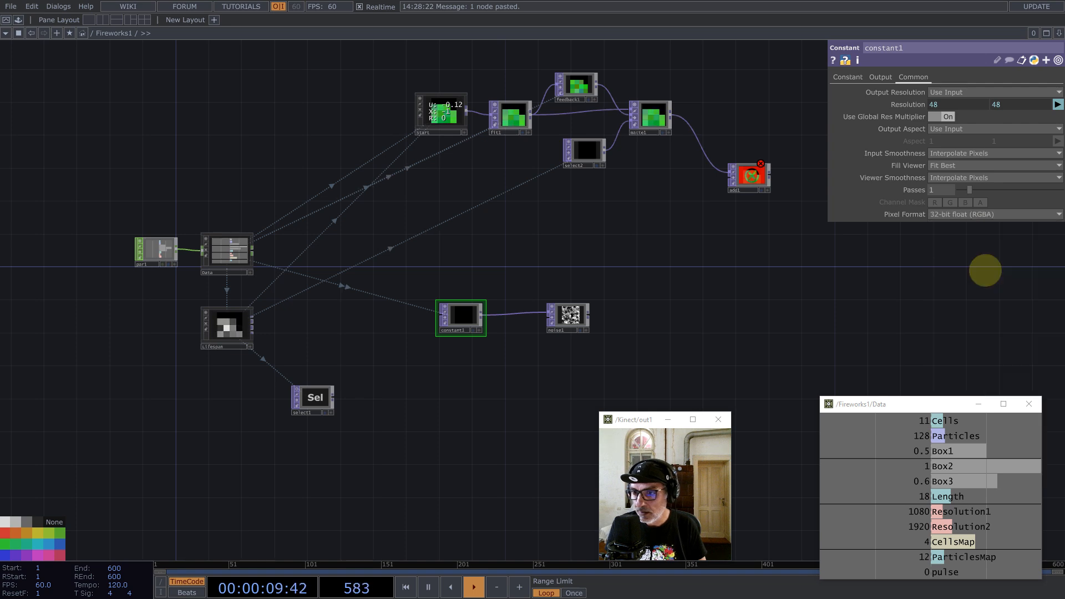
Step: Make noise1 coloured by turning Monochrome off, and set its offset to 0
middle_click(570, 315)
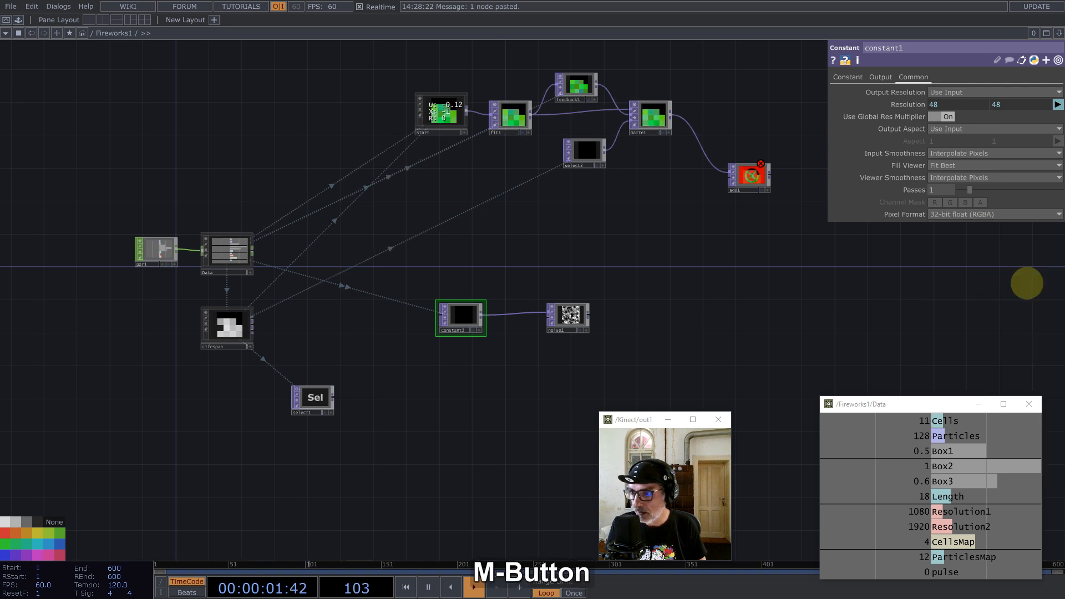
scroll(577, 315, up, 5)
click(577, 314)
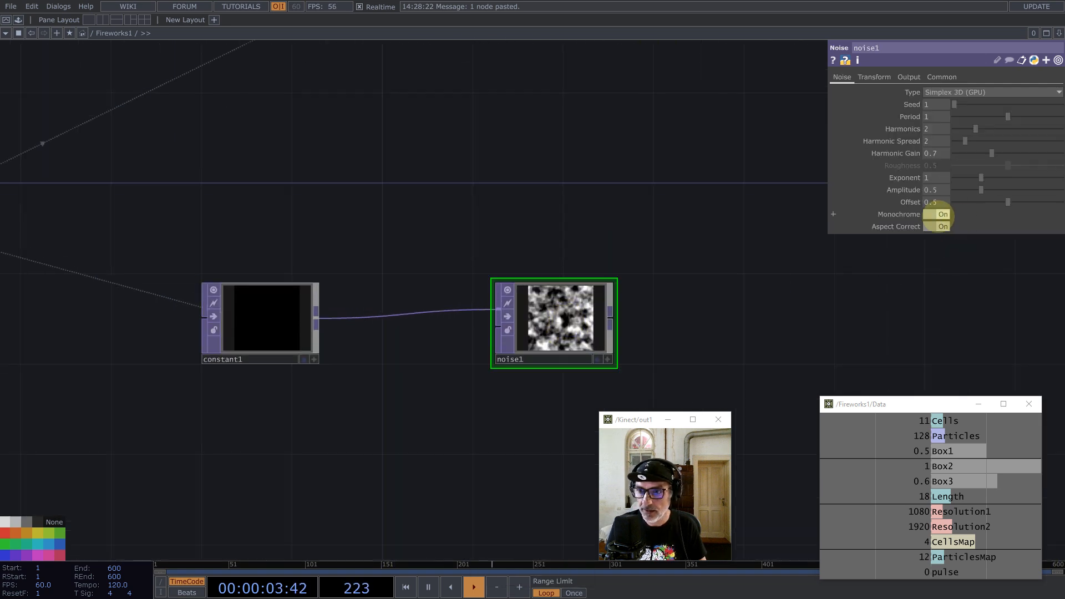
click(938, 215)
drag(574, 312, 481, 314)
drag(547, 227, 660, 199)
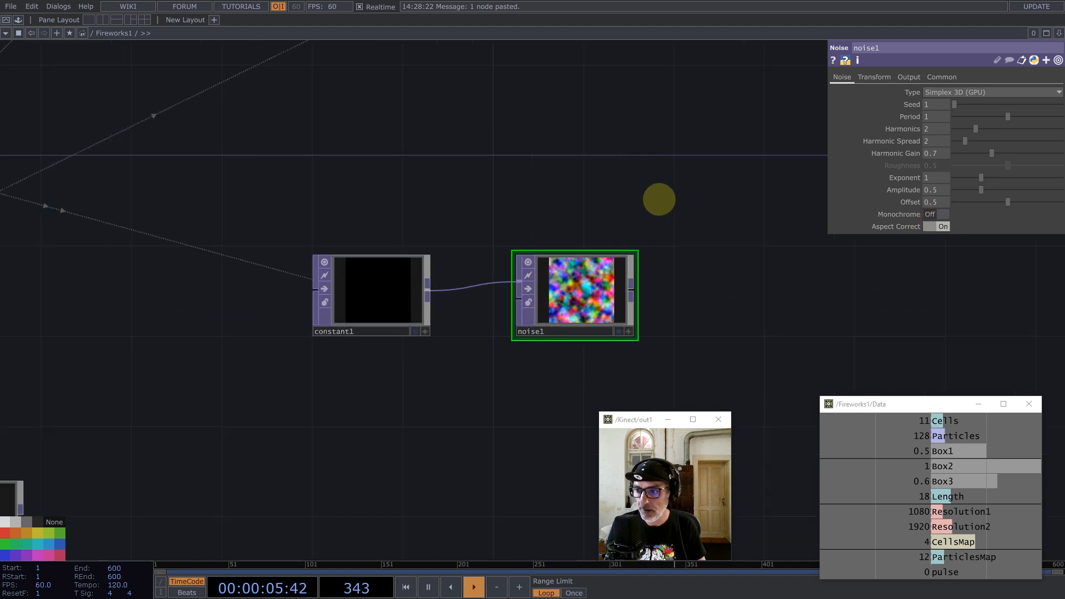
drag(1008, 202, 904, 201)
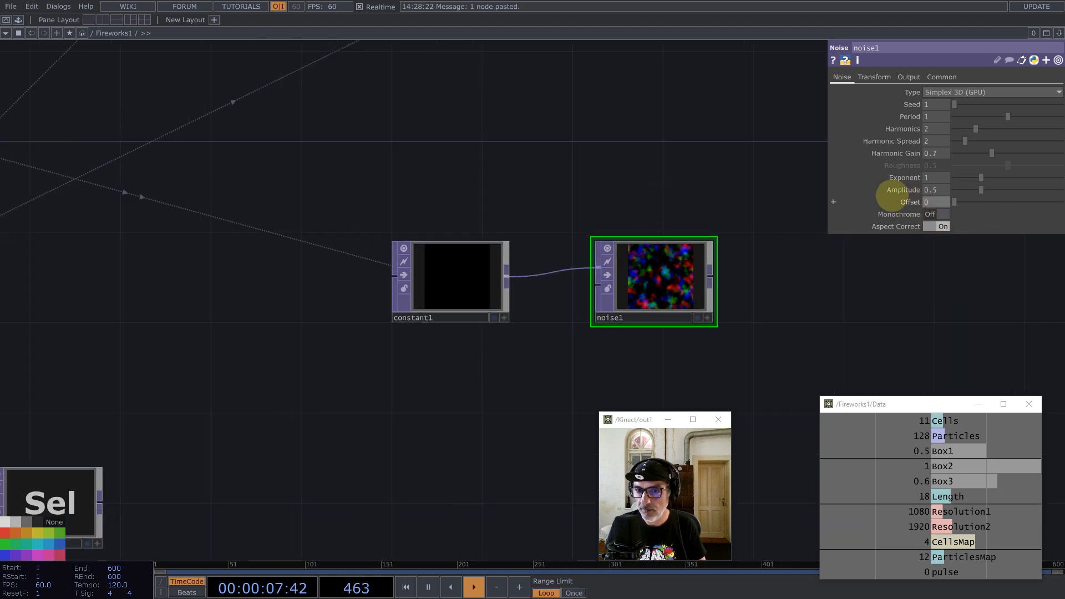
Step: Set noise1 to output pure RGB noise with amplitude 1 and period 0.06
click(908, 77)
click(946, 92)
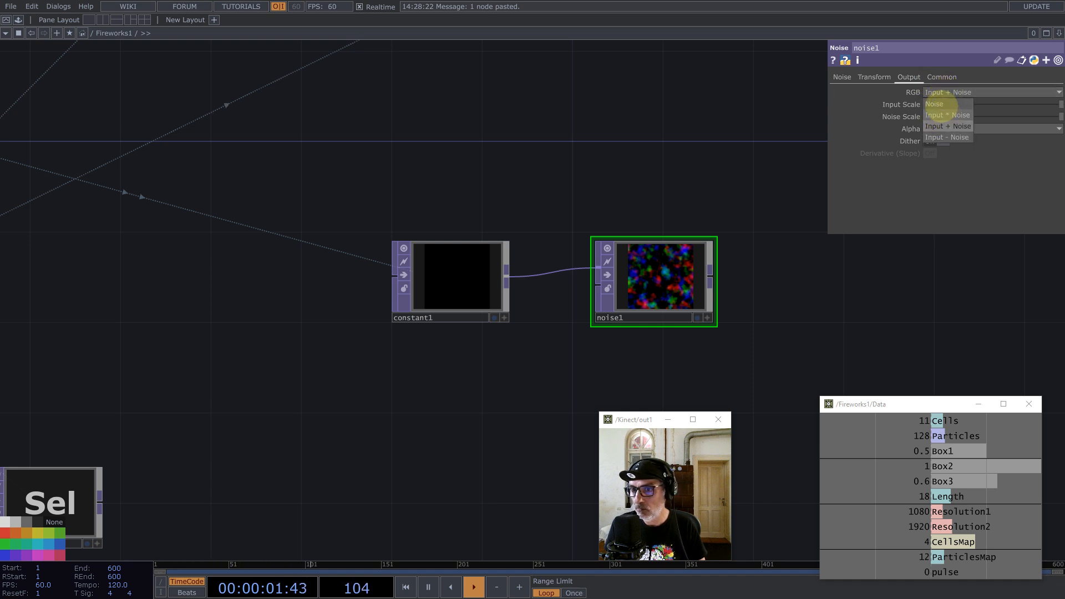
click(943, 104)
click(842, 77)
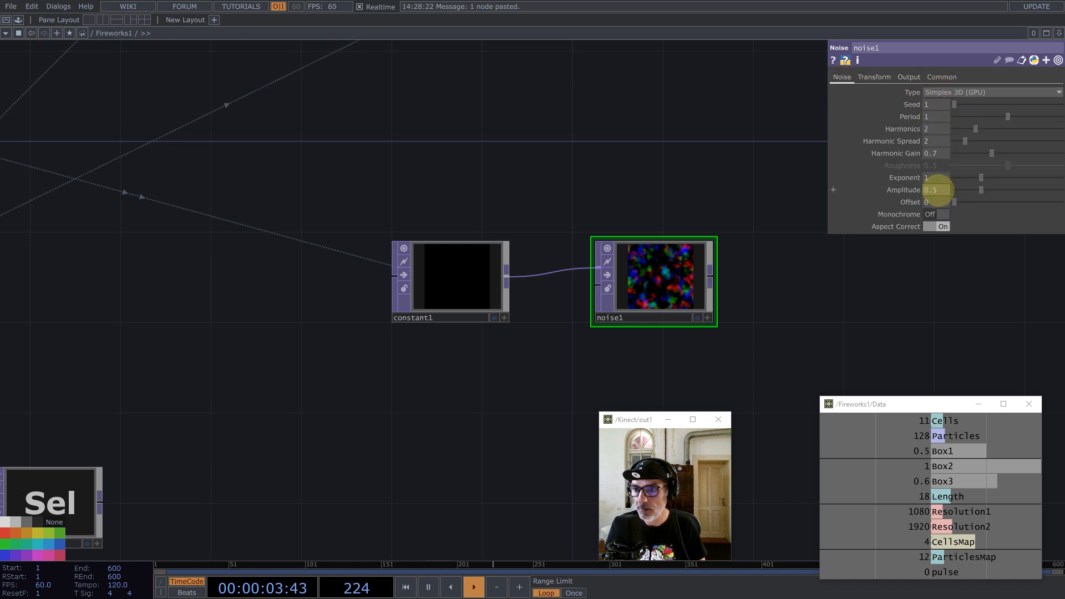
drag(938, 191, 864, 188)
text(1)
click(963, 300)
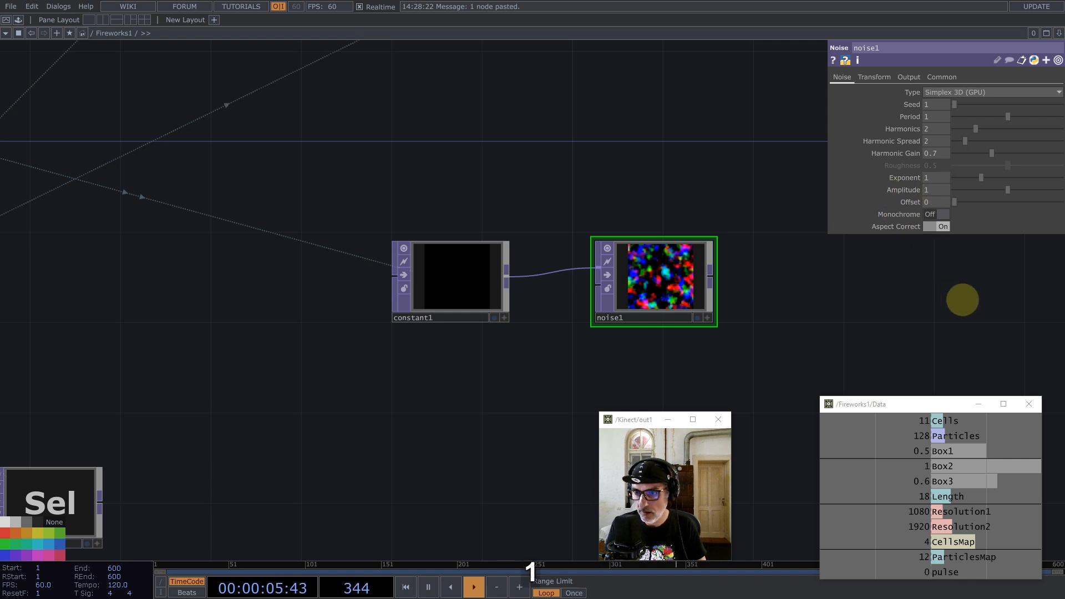
drag(956, 115, 958, 115)
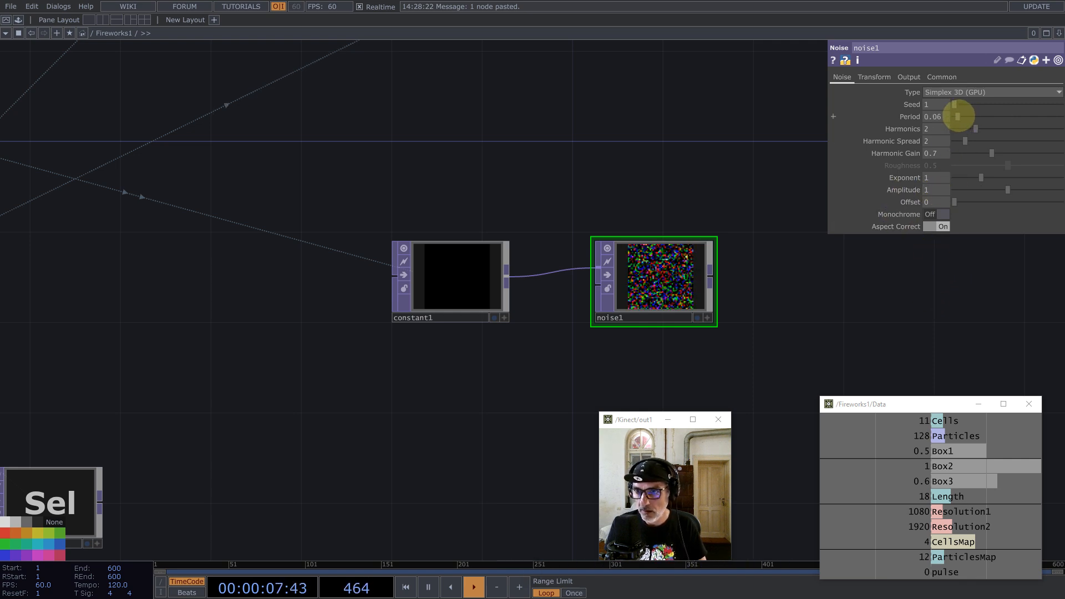
Step: Display noise1's viewer as a point cloud
scroll(680, 289, up, 3)
click(737, 347)
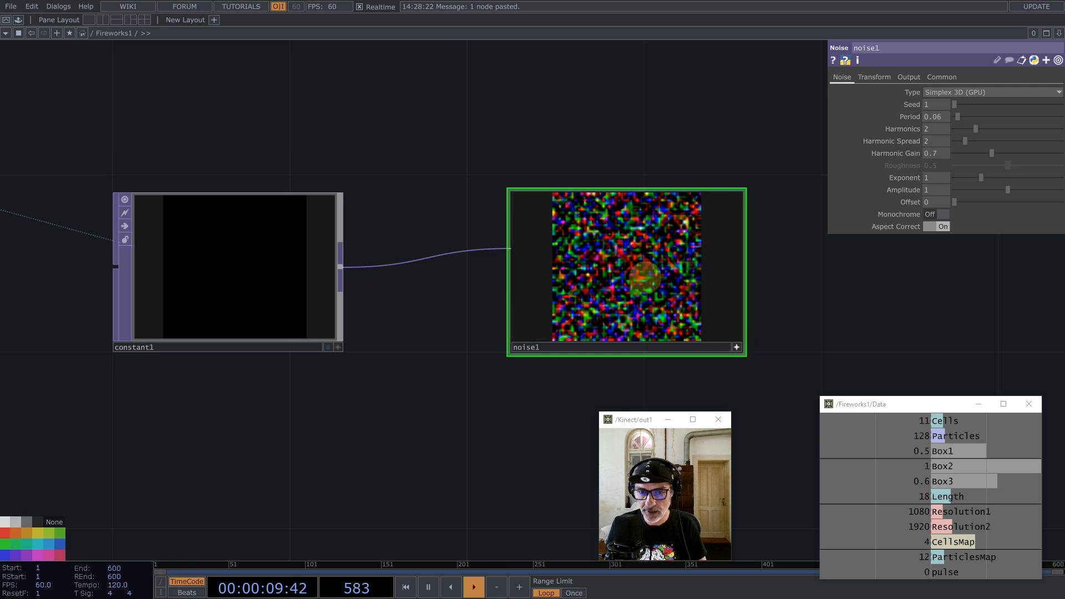
right_click(642, 281)
click(673, 347)
Step: Orbit noise1's point cloud to inspect its scattered 3D spread around the axes
mouse_move(654, 275)
middle_down()
mouse_move(633, 272)
mouse_move(672, 280)
middle_up()
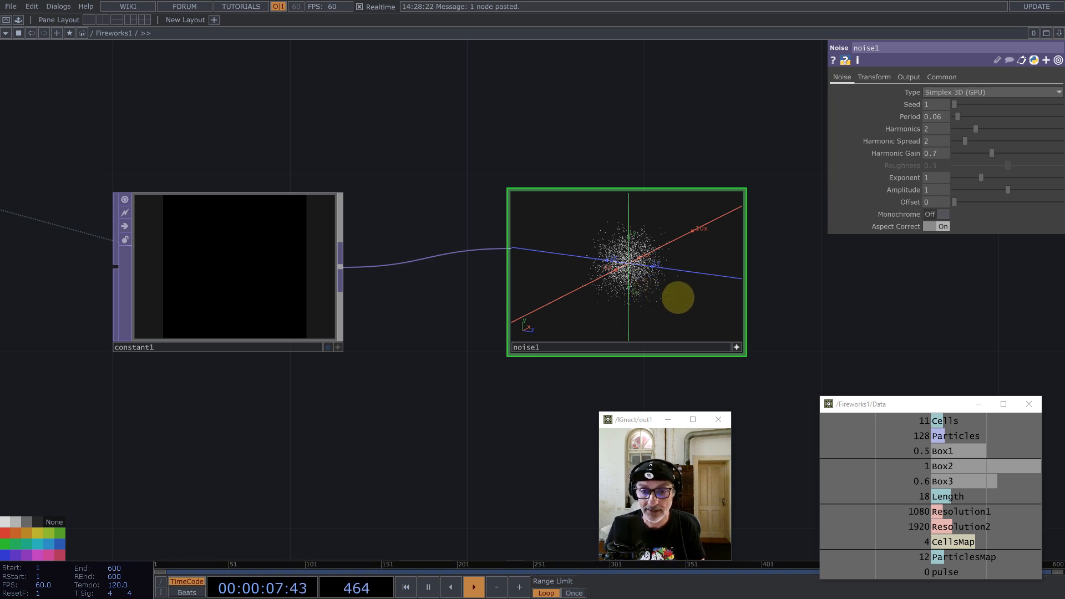
drag(638, 276, 678, 265)
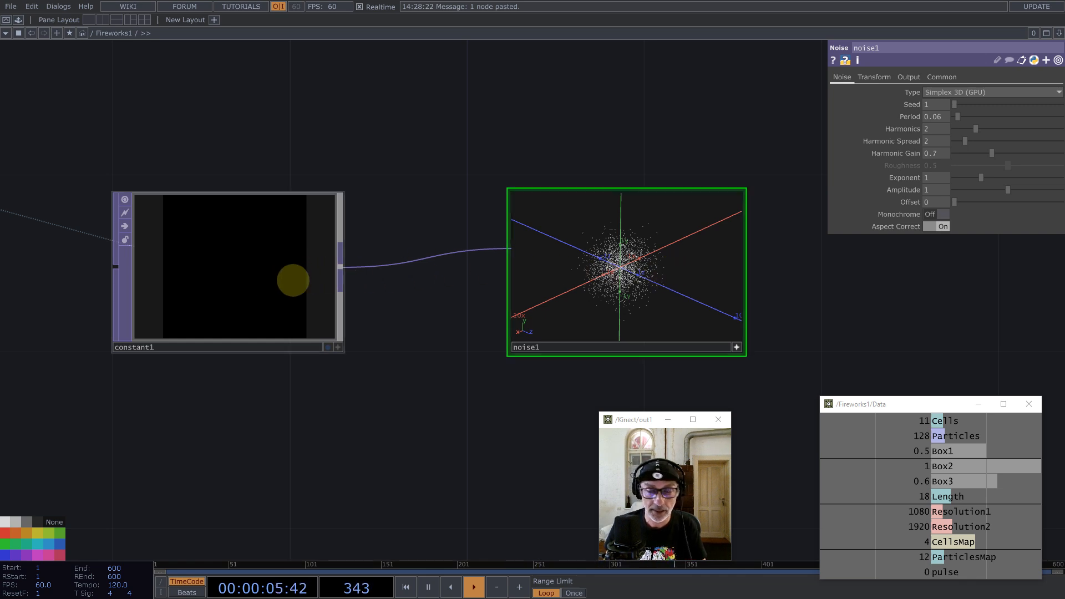
Step: Set constant1's colour to pure green (0, 1, 0)
click(292, 278)
click(849, 78)
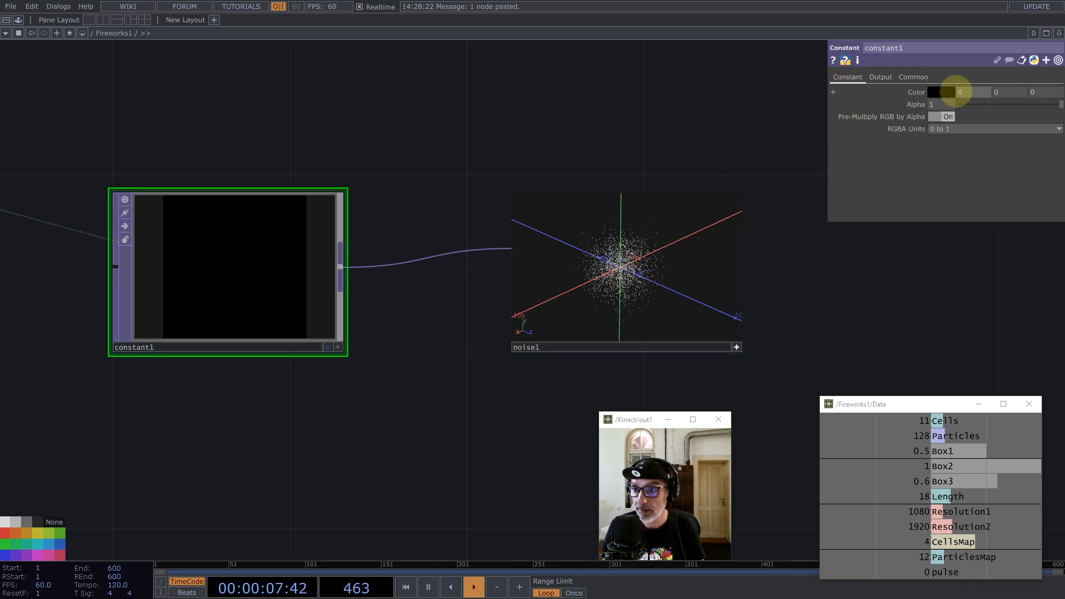
click(734, 108)
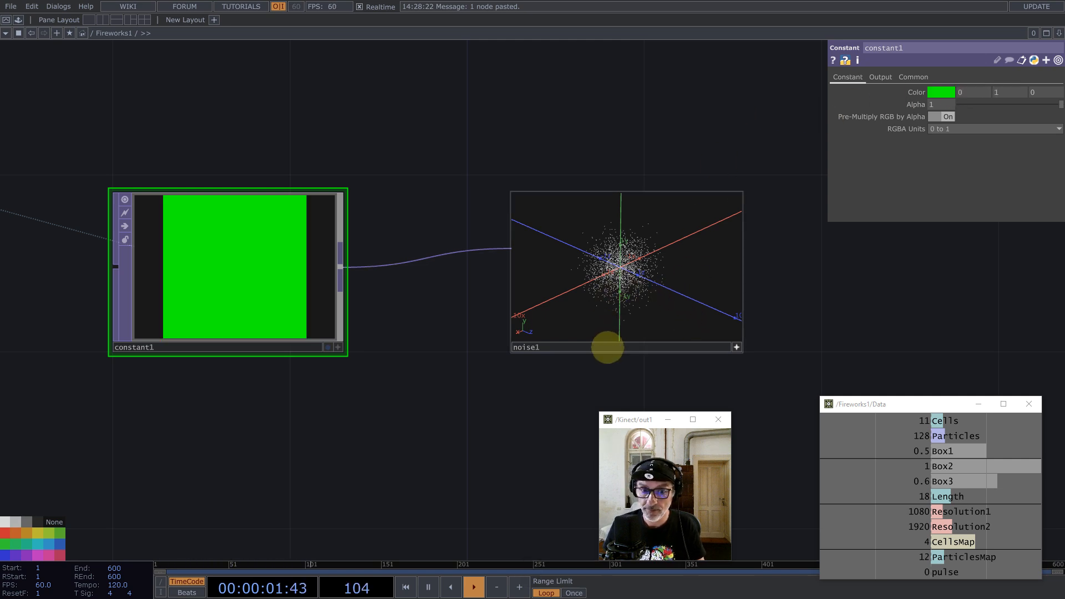
Step: Set noise1's RGB output to Input + Noise, offsetting the point cloud
click(610, 344)
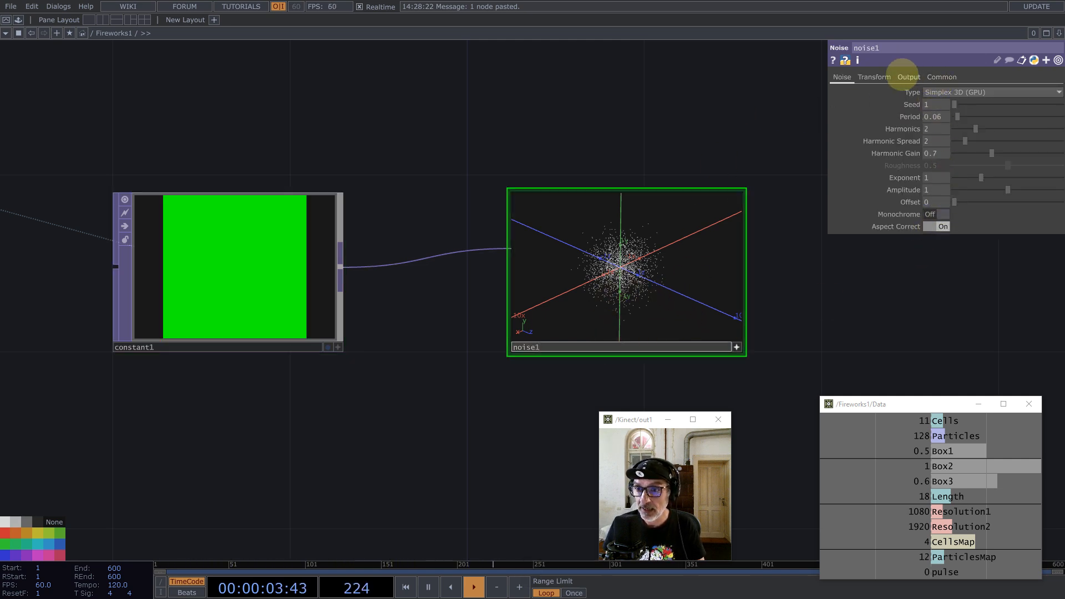
click(908, 76)
click(943, 92)
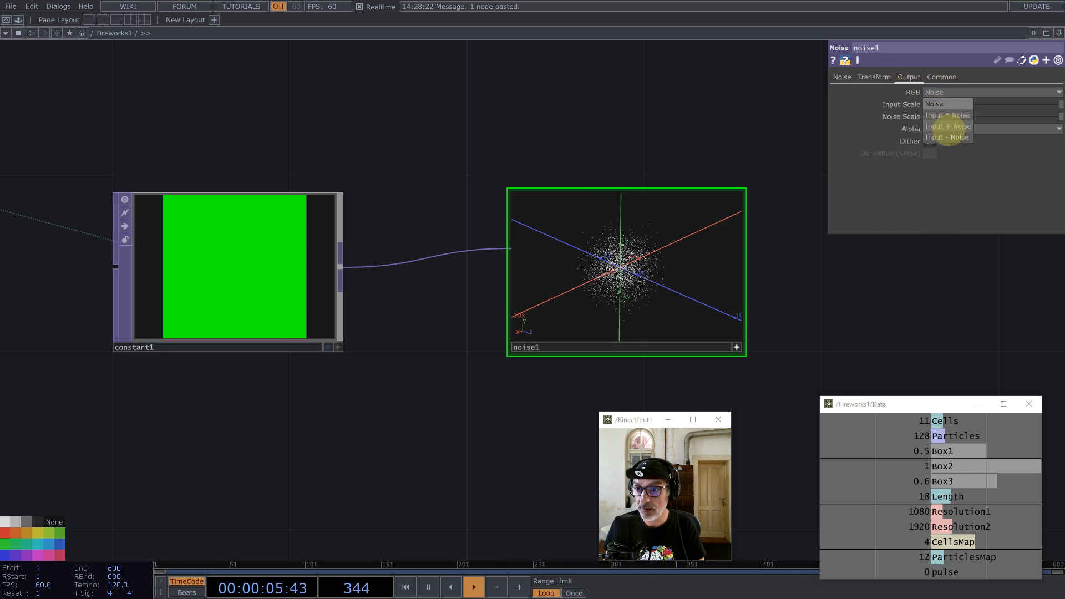
click(949, 126)
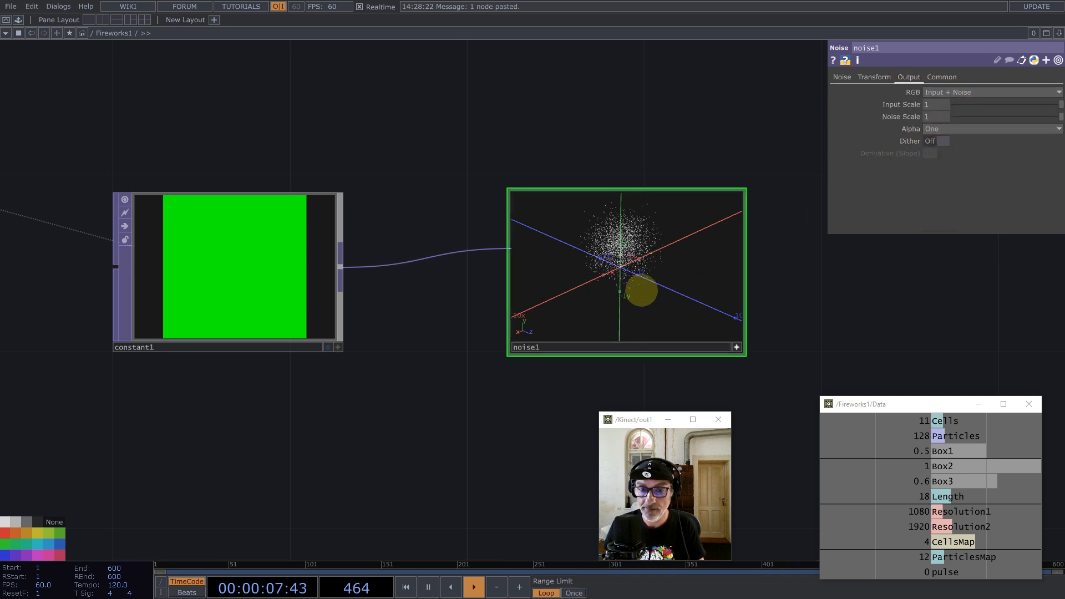
drag(640, 288, 658, 282)
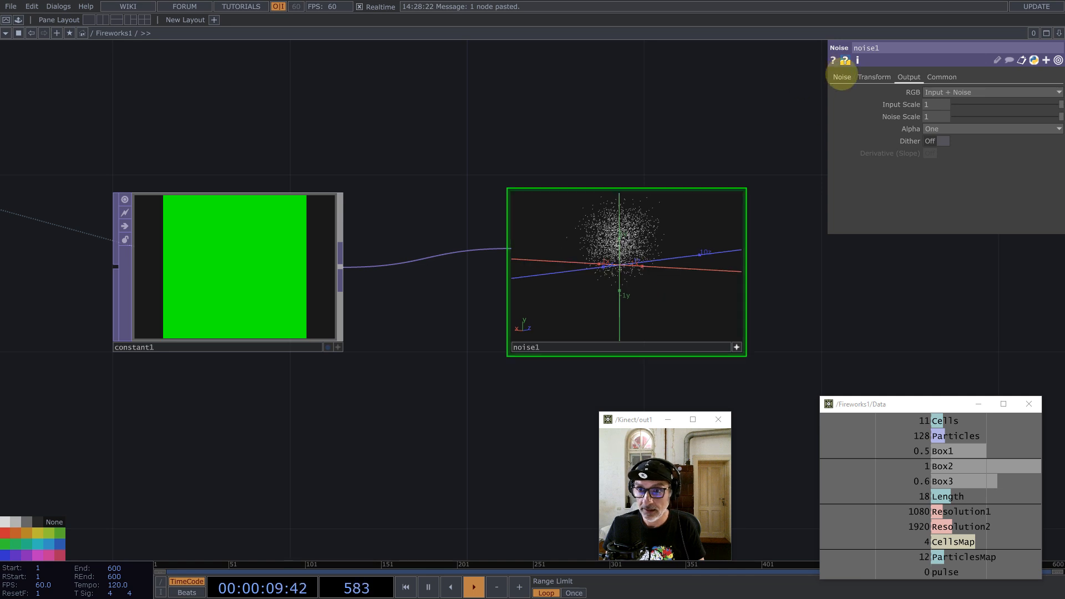
Step: Keep noise1's amplitude at 1 and return noise1 to its normal tile
click(842, 76)
drag(1008, 189, 905, 184)
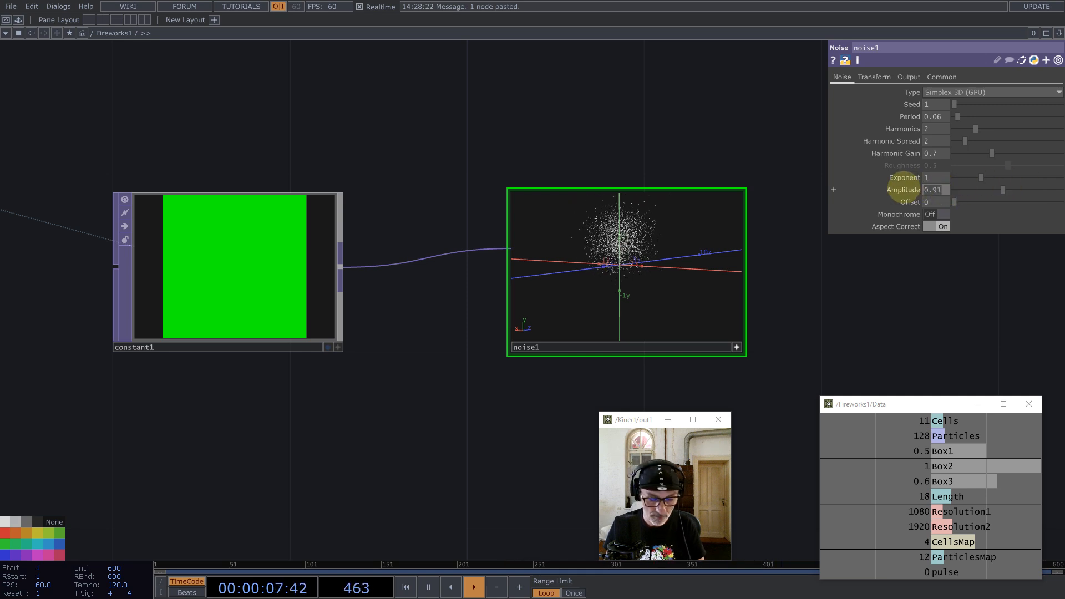
key(Return)
drag(842, 298, 626, 279)
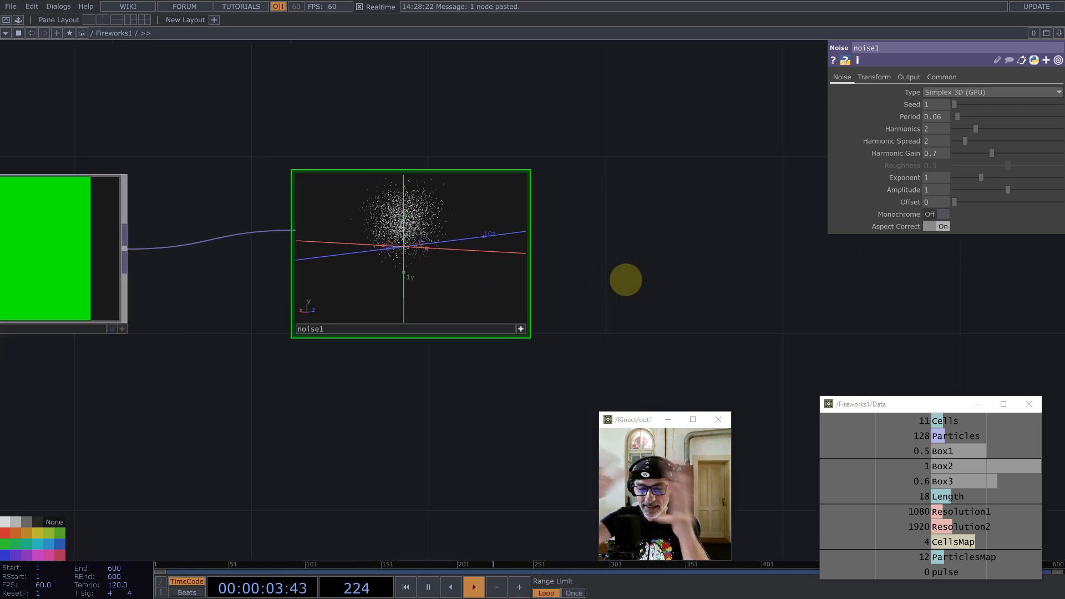
click(521, 328)
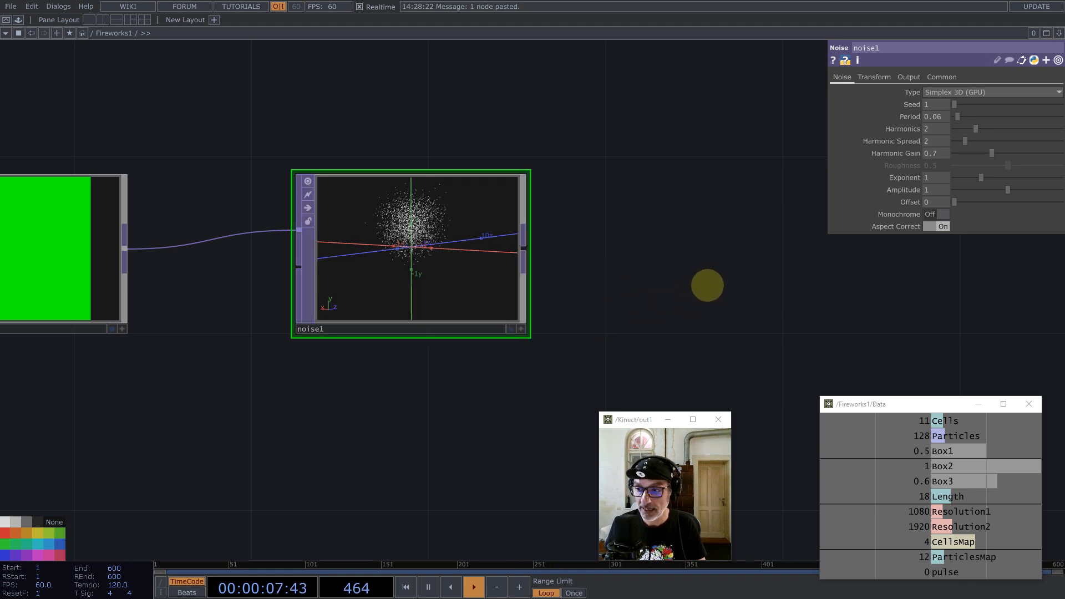
Step: Add a Null, null1, wired after noise1
drag(658, 276, 554, 257)
middle_click(417, 229)
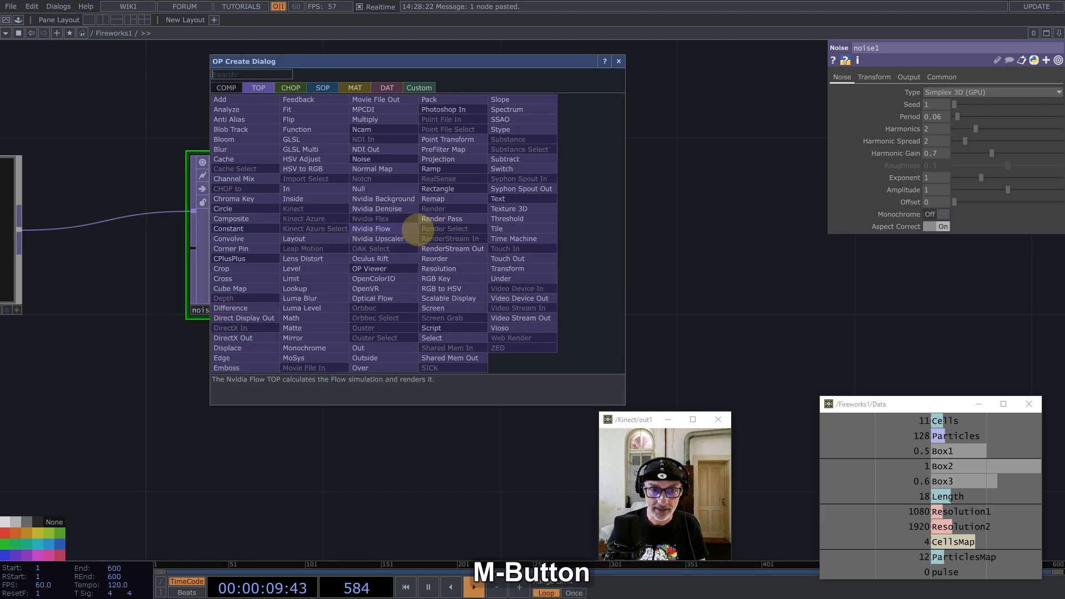
click(381, 189)
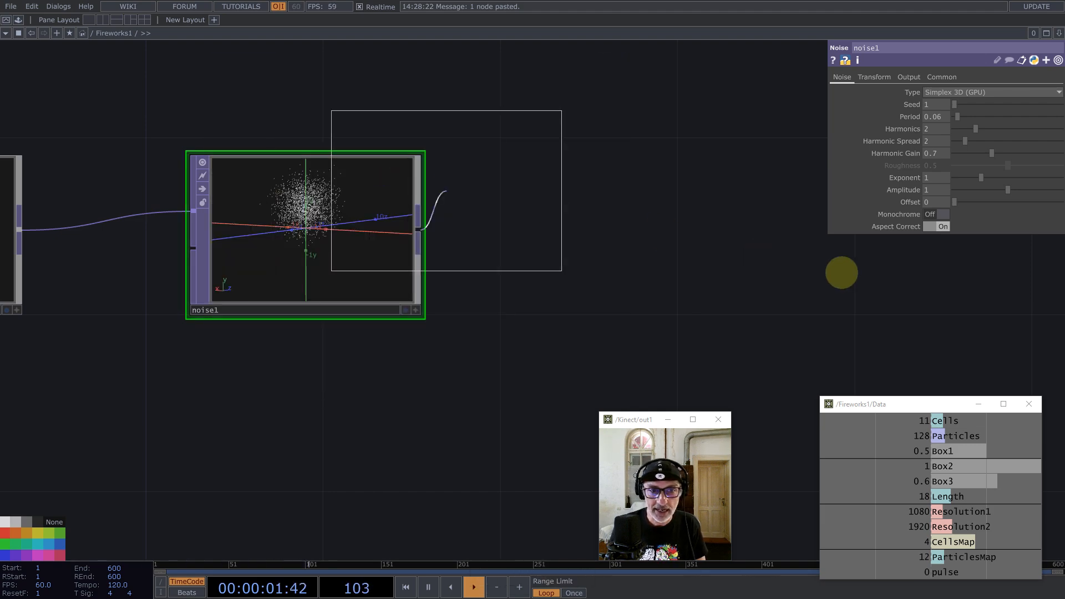
click(952, 268)
Step: Insert a second Null, null2, on the noise1-to-null1 wire
right_click(636, 249)
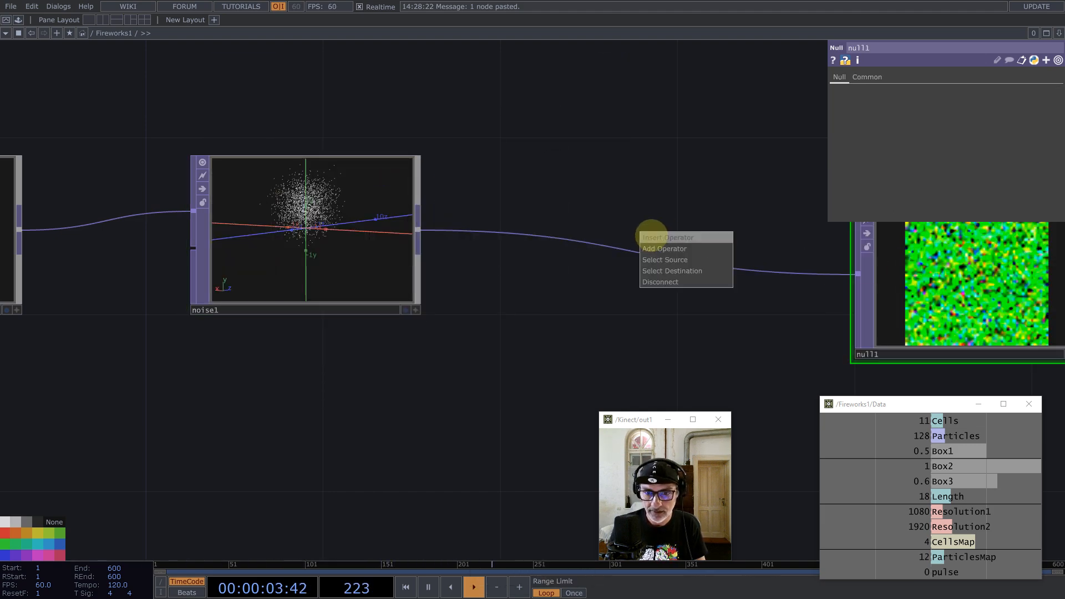
click(649, 233)
text(nu)
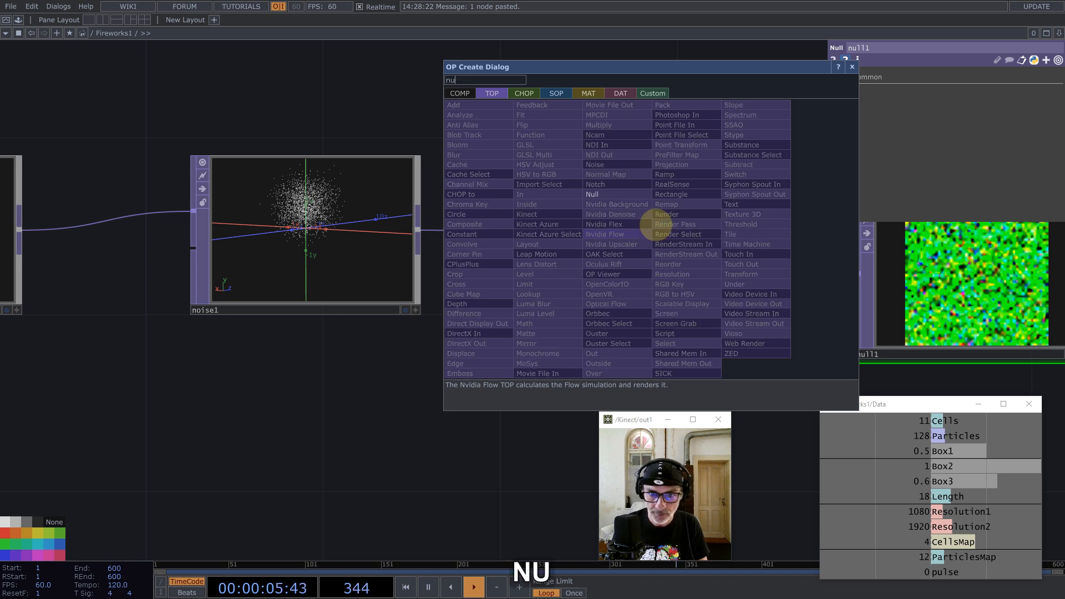
key(Return)
click(638, 247)
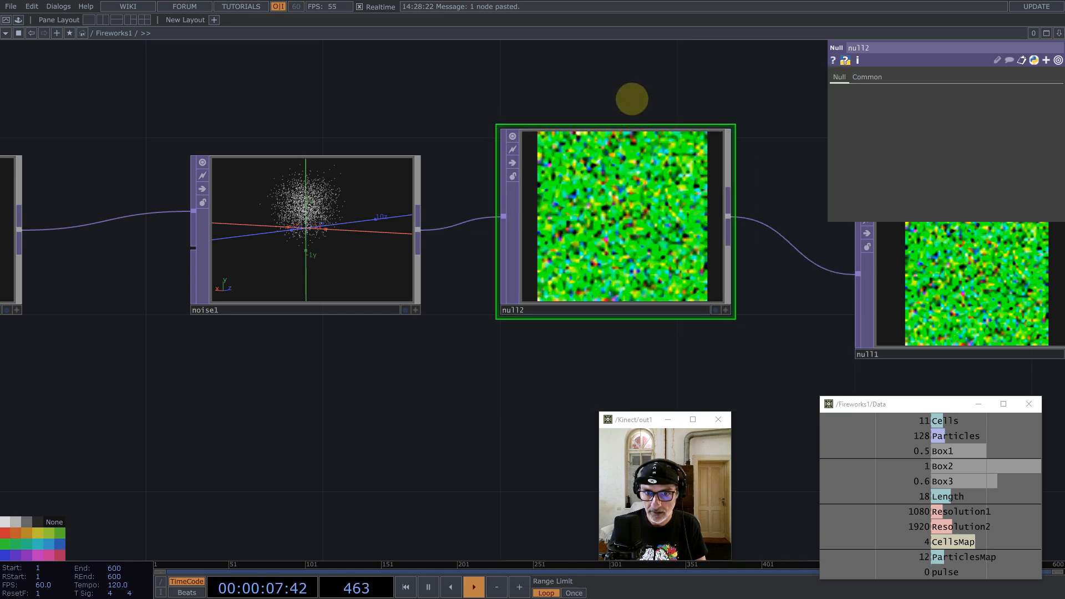
key(ctrl+z)
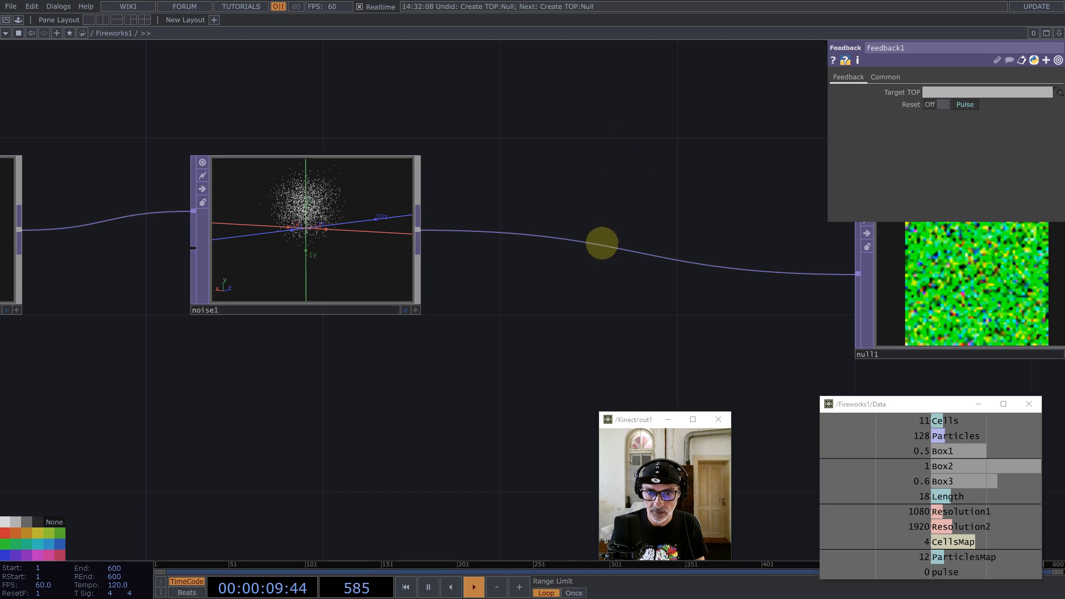
right_click(614, 234)
click(614, 232)
text(nu)
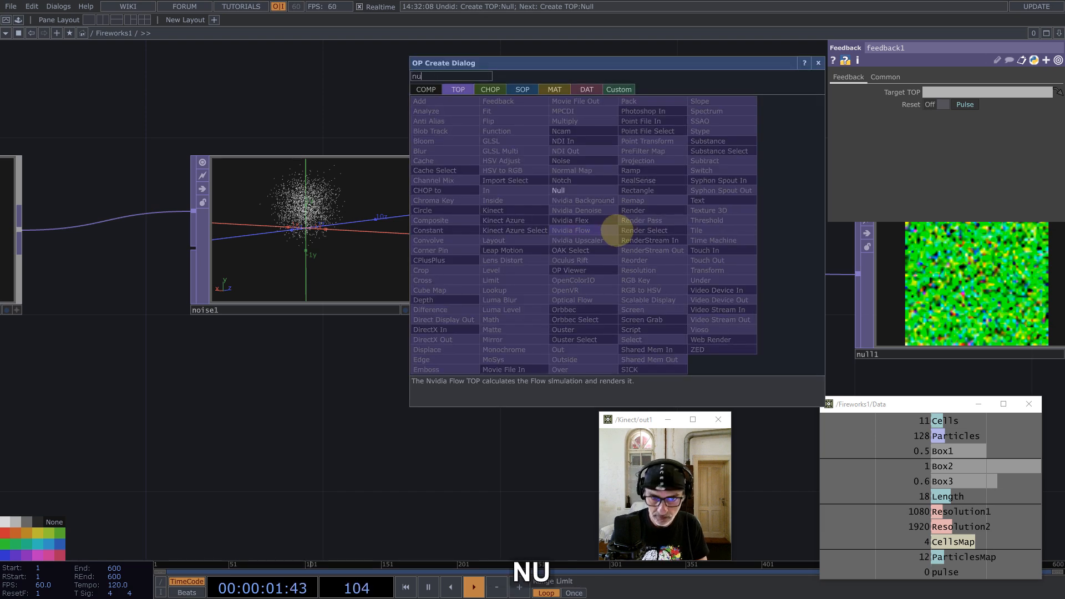
key(Return)
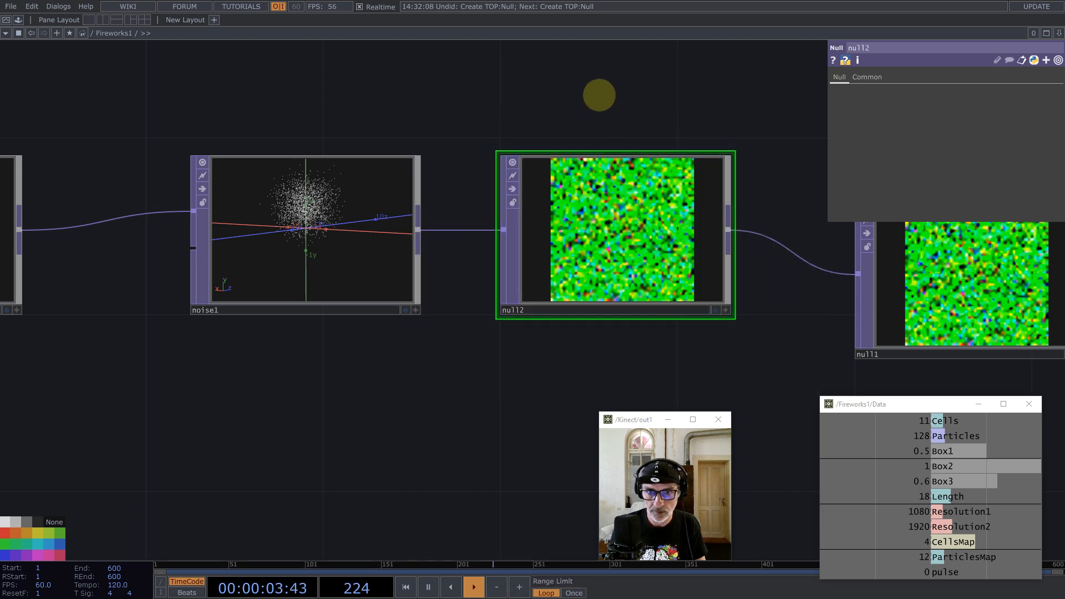
Step: Collapse null2 into a Base COMP and rename it 'Normalize'
right_click(599, 93)
click(649, 295)
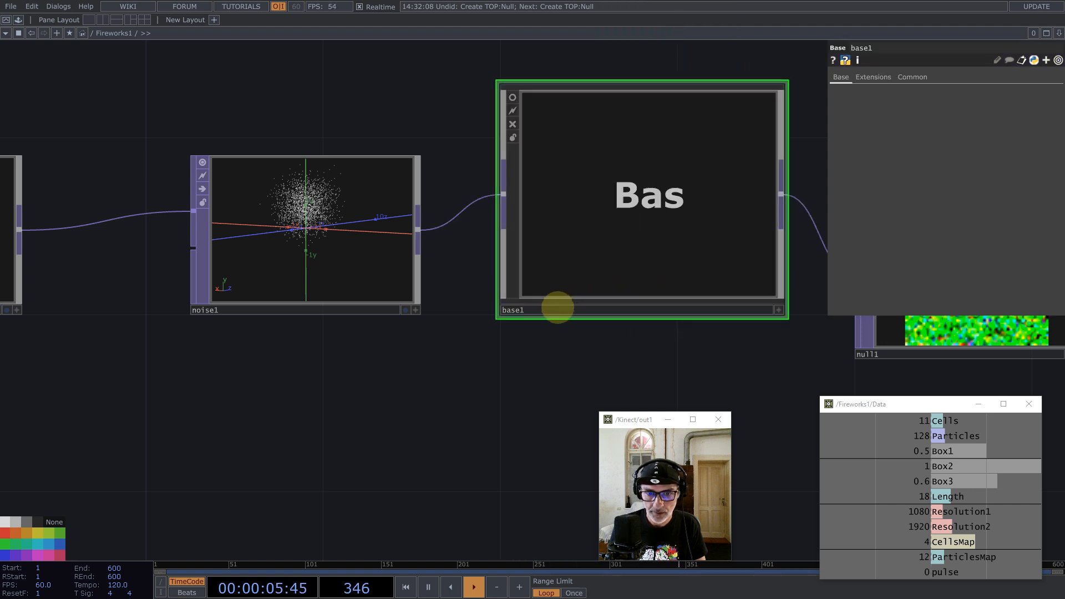
double_click(558, 308)
text(Norm)
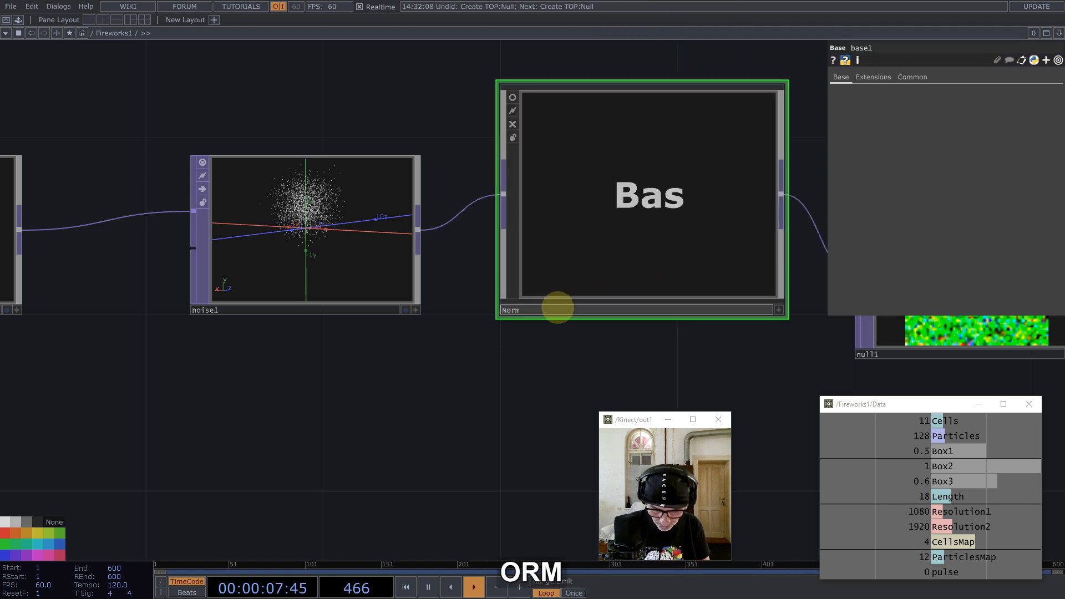
text(alize)
key(Return)
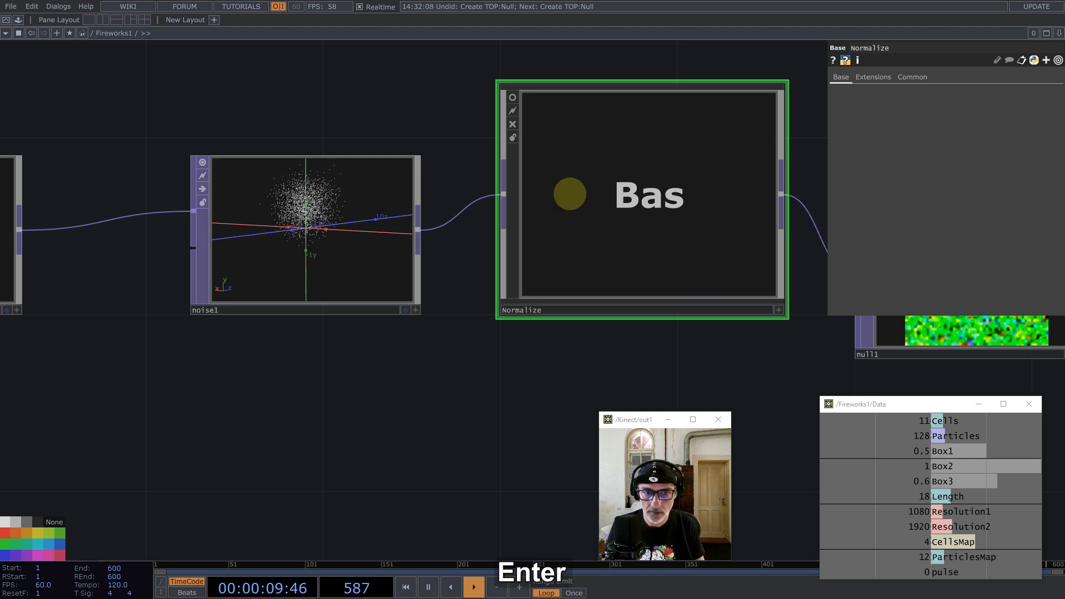
click(513, 97)
Step: Go inside Normalize and delete null2
double_click(600, 200)
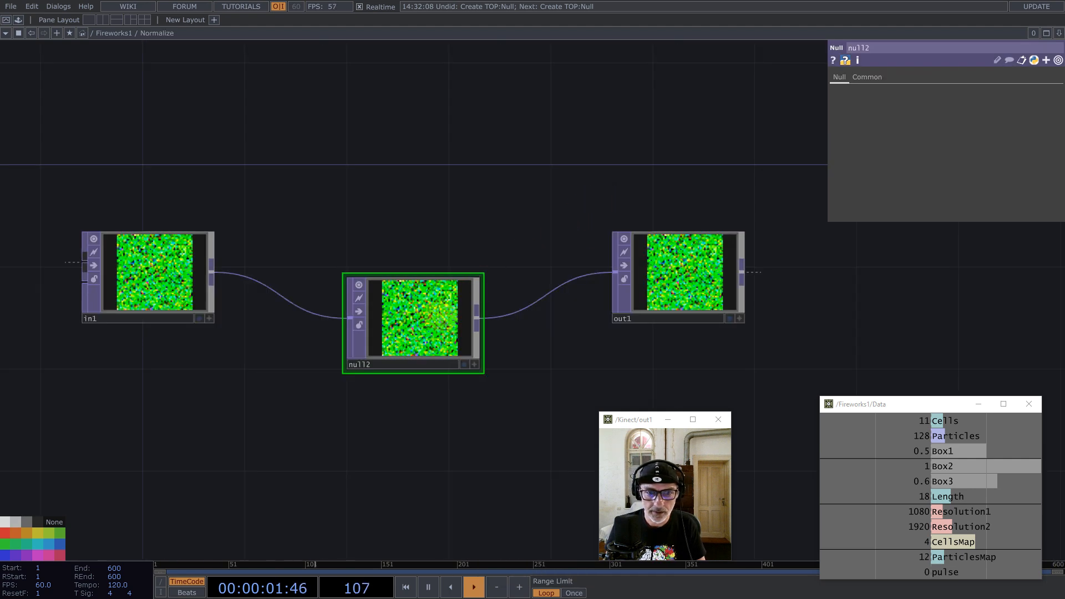
click(421, 328)
key(BackSpace)
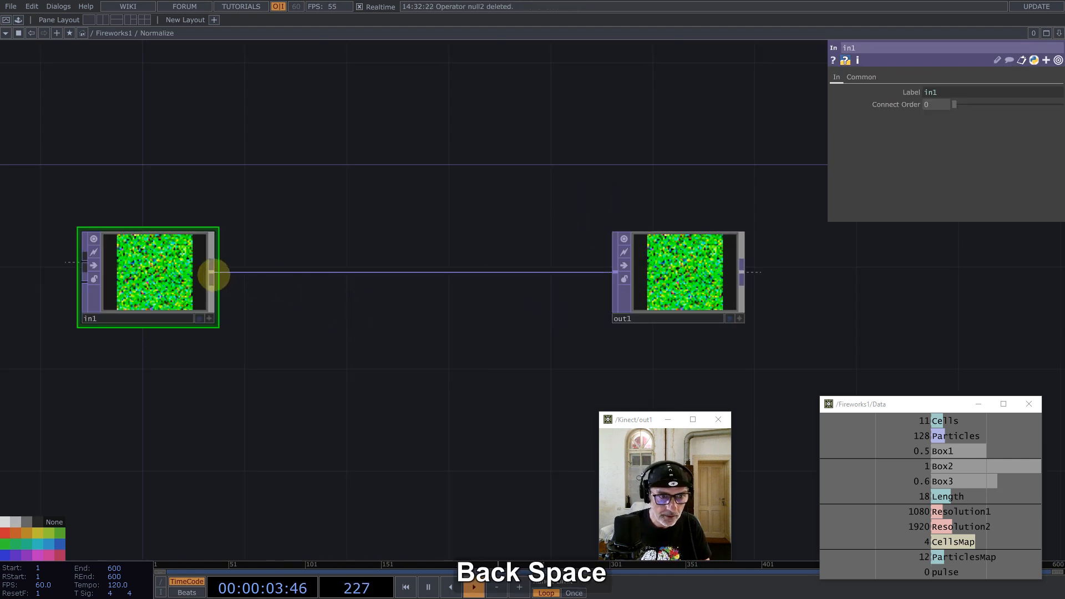
Step: Branch a Math TOP, math1, from in1 that combines channels by Length
middle_click(212, 272)
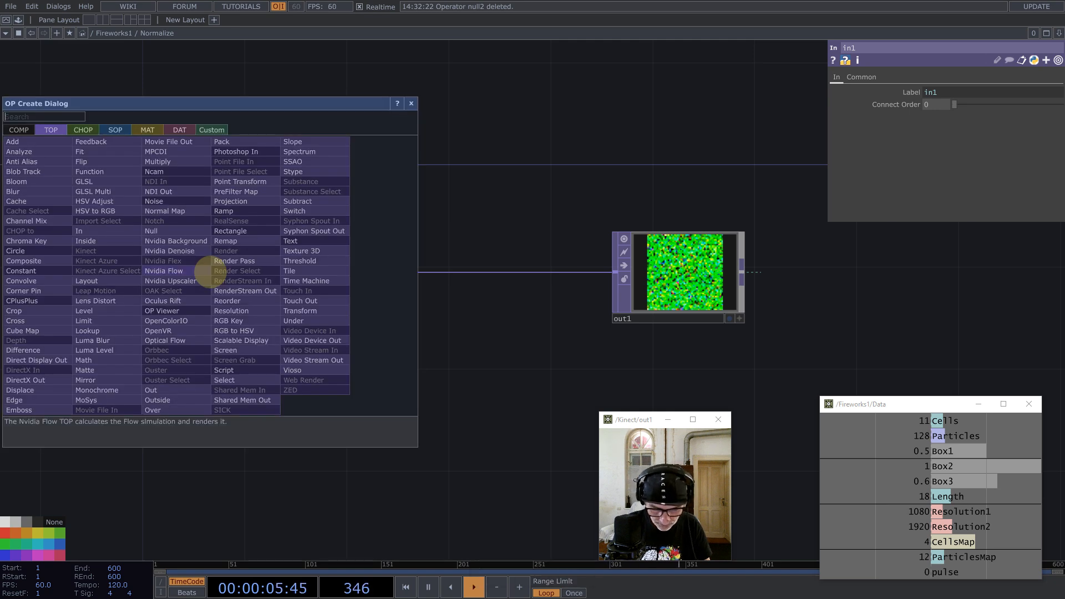
text(ma)
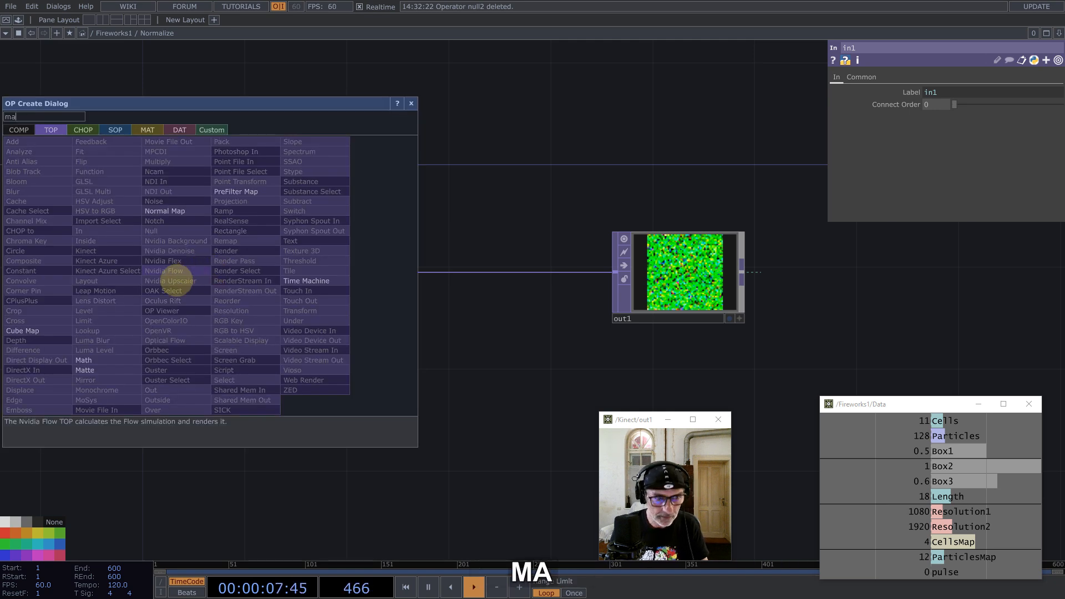
click(85, 360)
click(388, 388)
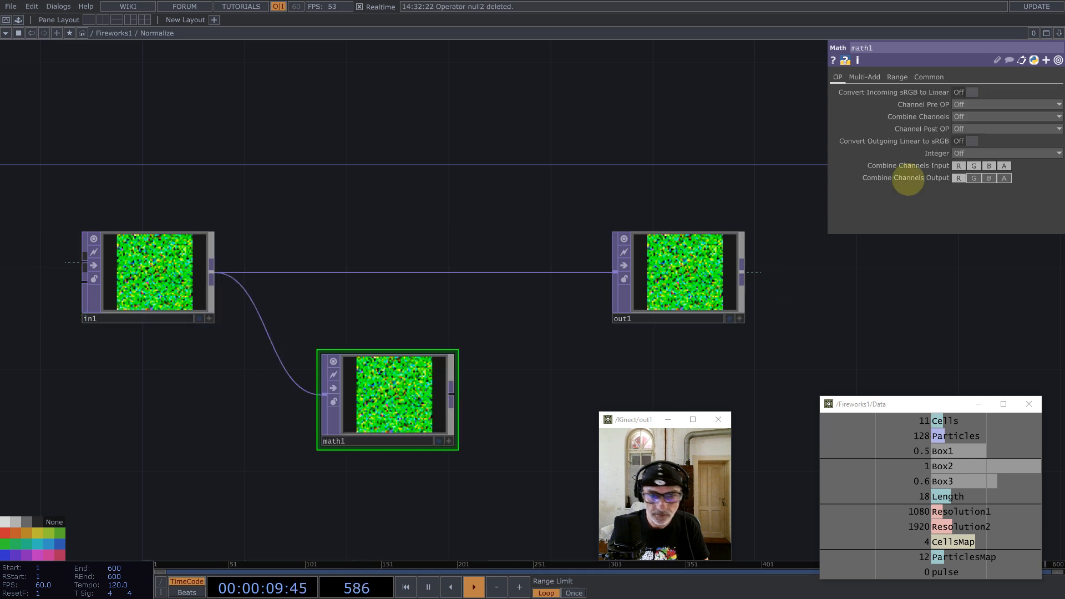
click(968, 116)
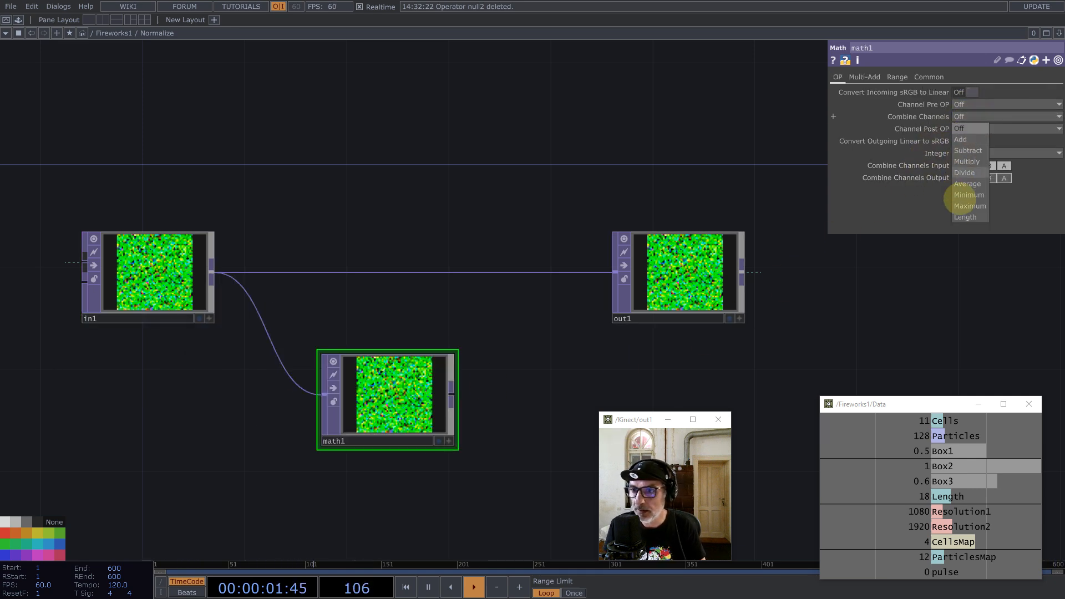
click(965, 217)
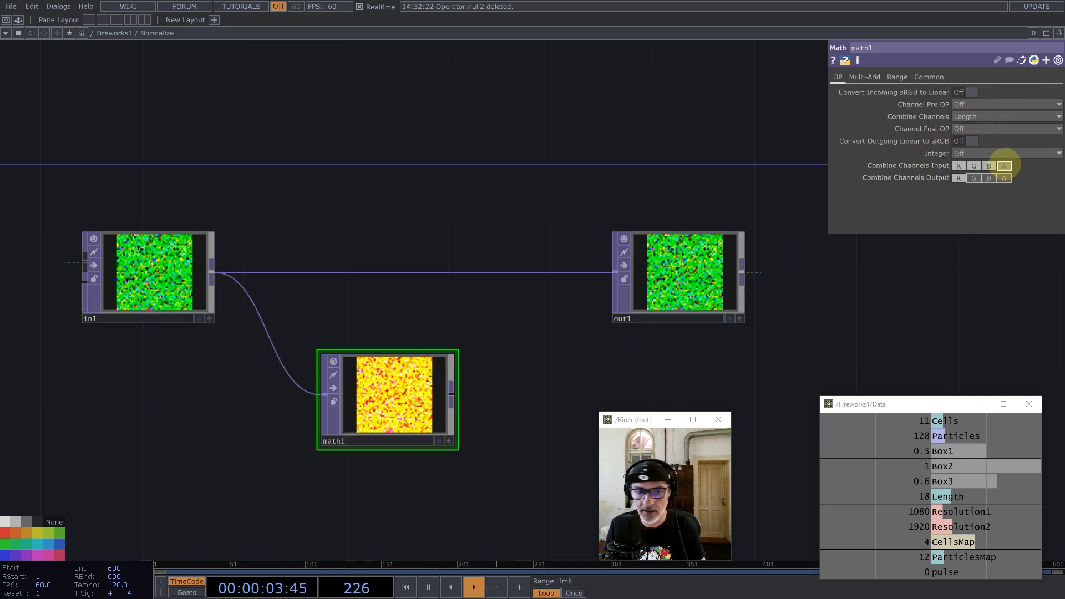
Step: Set math1's pixel format to 32-bit float Mono, then insert an operator on the in1–out1 wire
click(930, 76)
click(978, 216)
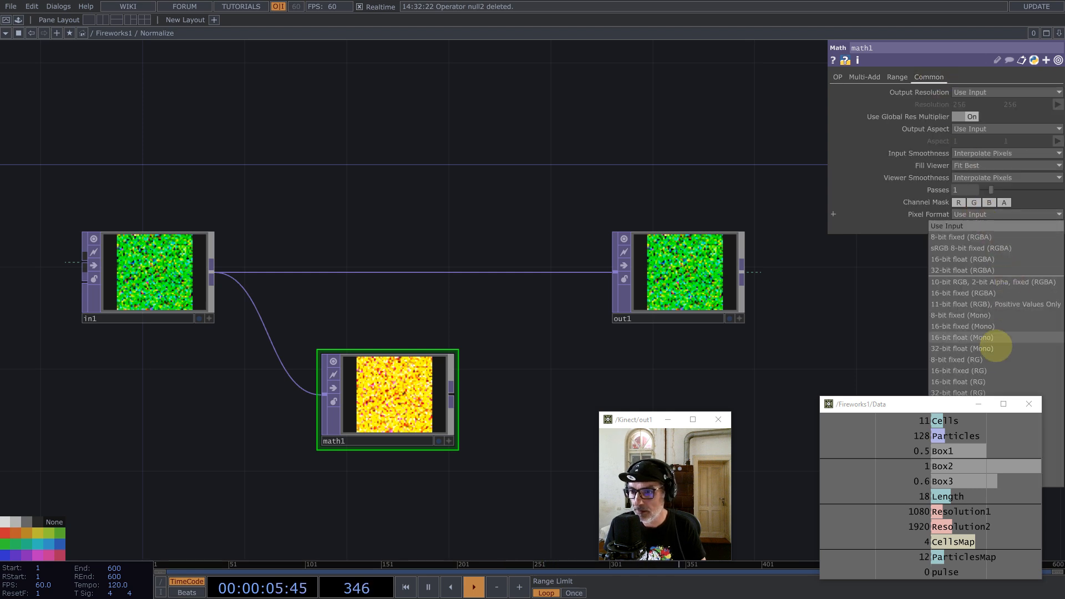
click(993, 347)
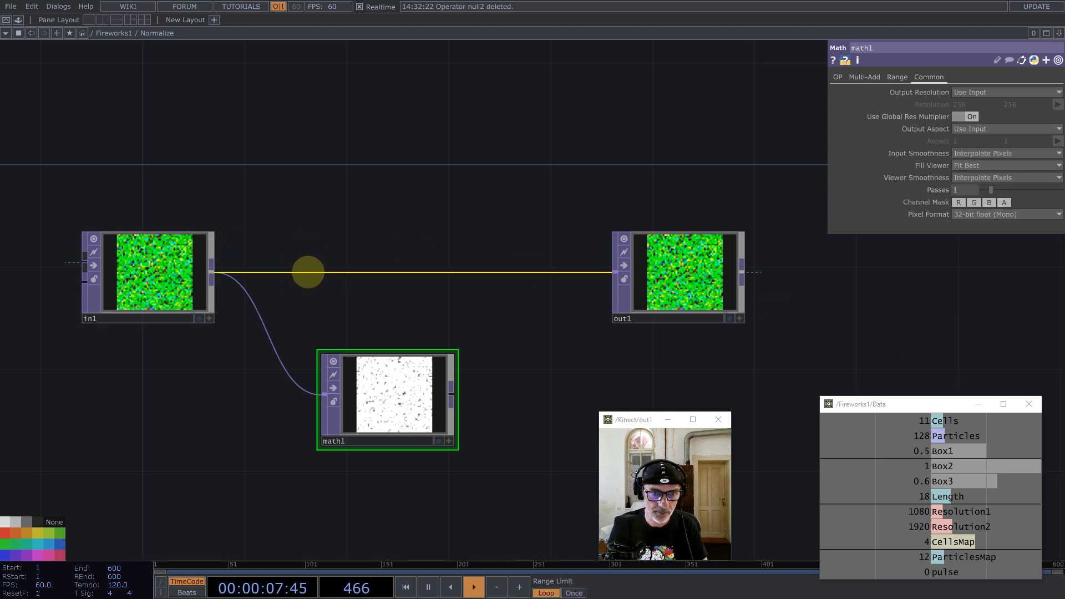
right_click(308, 272)
click(326, 262)
Step: Insert a Composite TOP between in1 and out1 set to Divide, Fixed Layer Input 1, with math1 as second input
text(com)
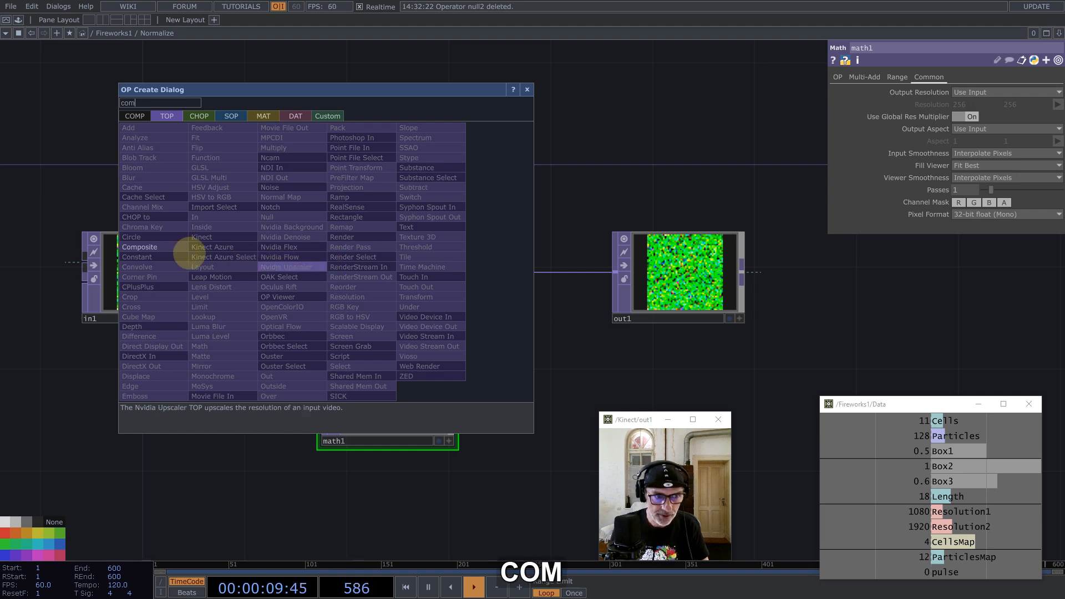
click(161, 247)
click(388, 272)
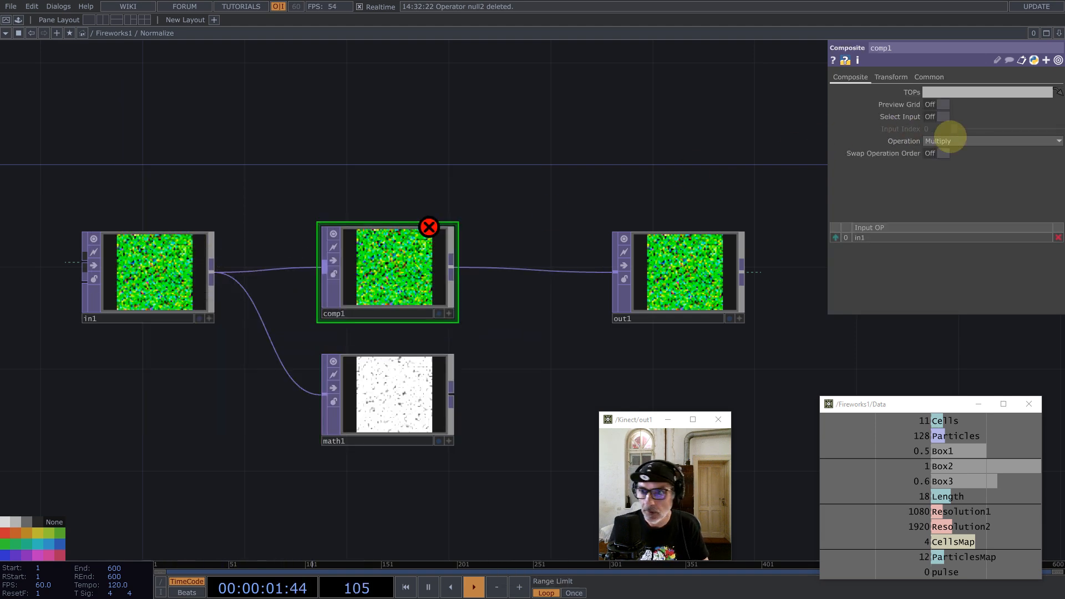
click(950, 140)
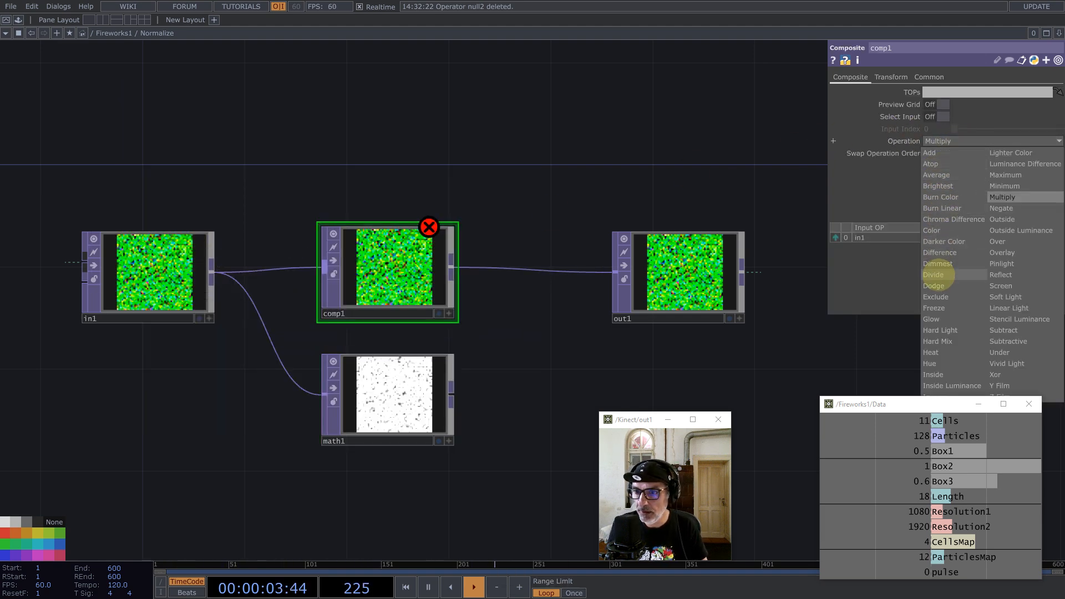
click(937, 275)
click(892, 77)
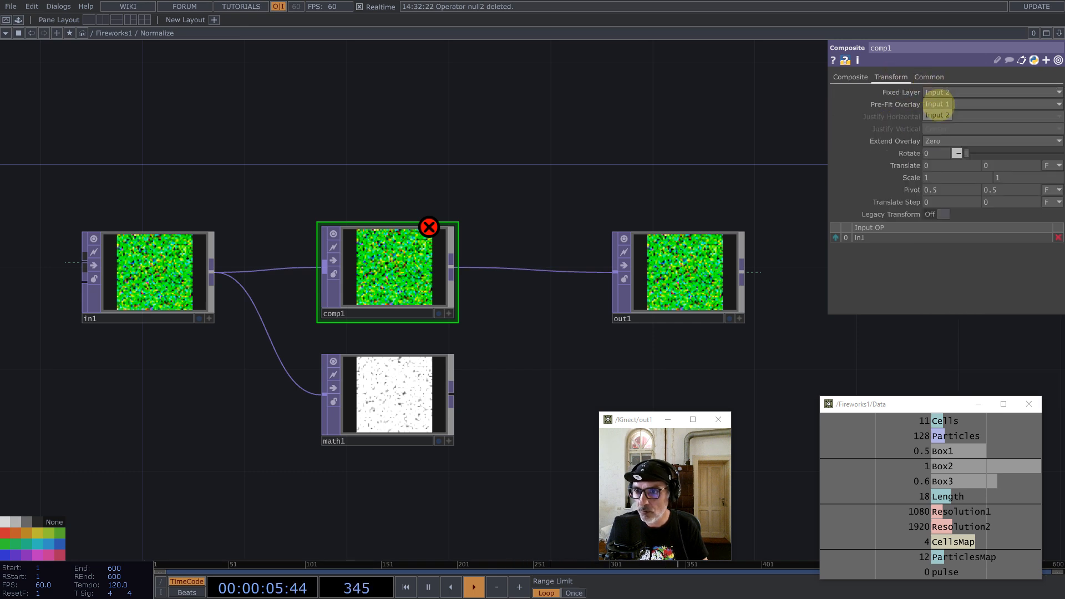
click(937, 103)
drag(451, 381, 488, 293)
drag(685, 272, 726, 266)
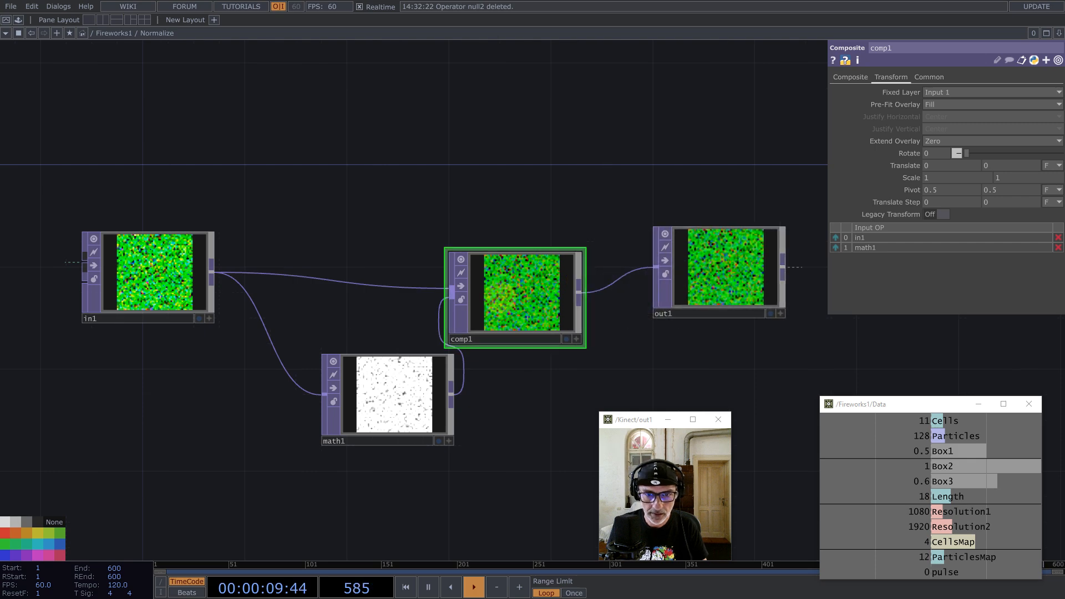
Step: Set input and viewer smoothness to Nearest Pixel on every node in Normalize
key(ctrl+a)
click(929, 77)
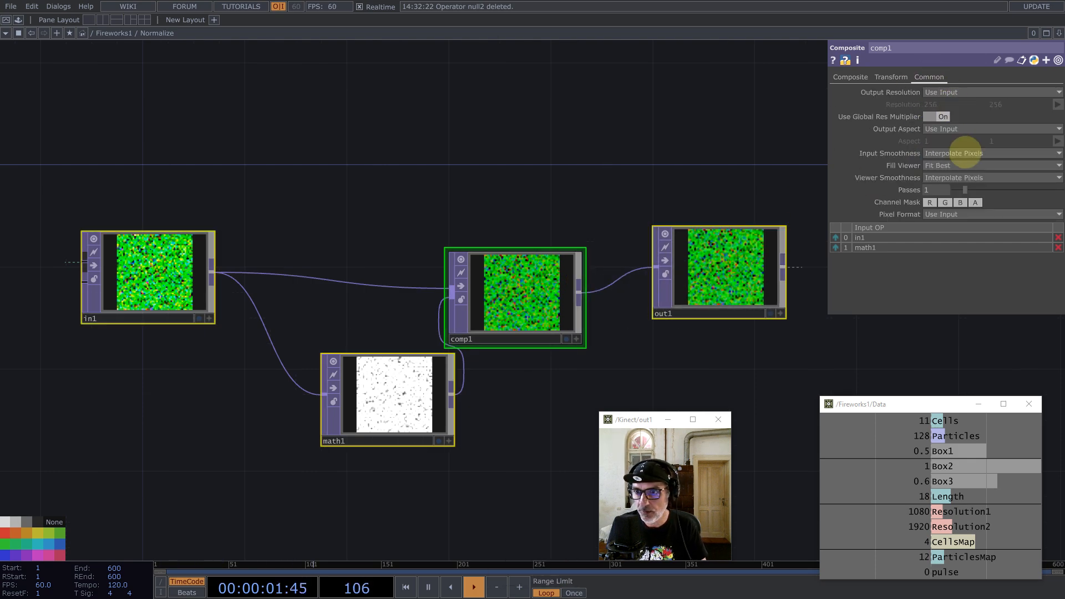
click(962, 154)
click(947, 165)
click(962, 177)
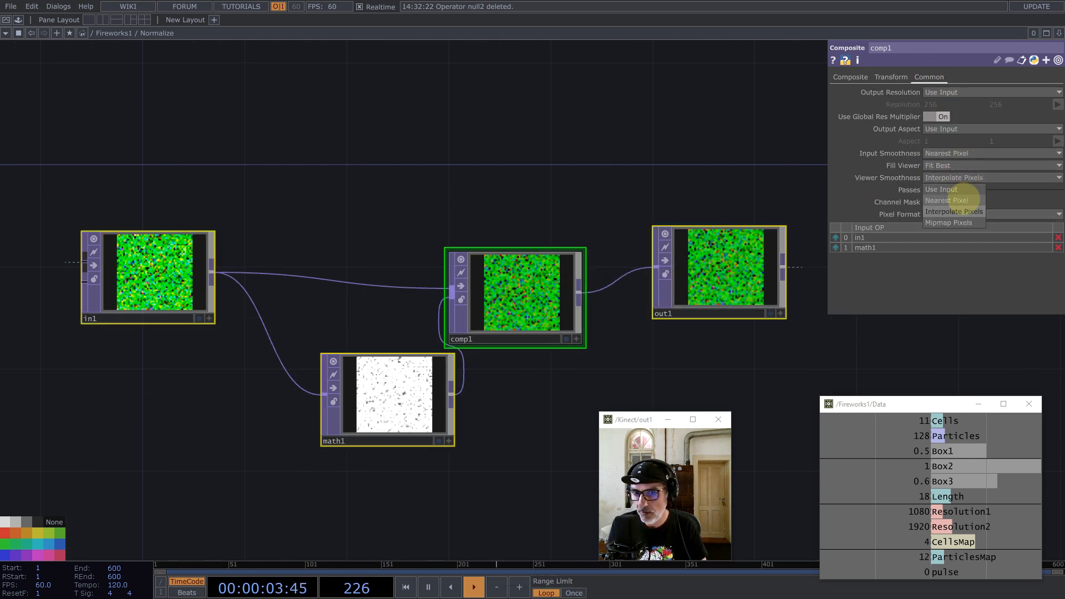
click(947, 189)
Step: Return to the Fireworks1 network and reposition Normalize and null1
drag(569, 244, 681, 295)
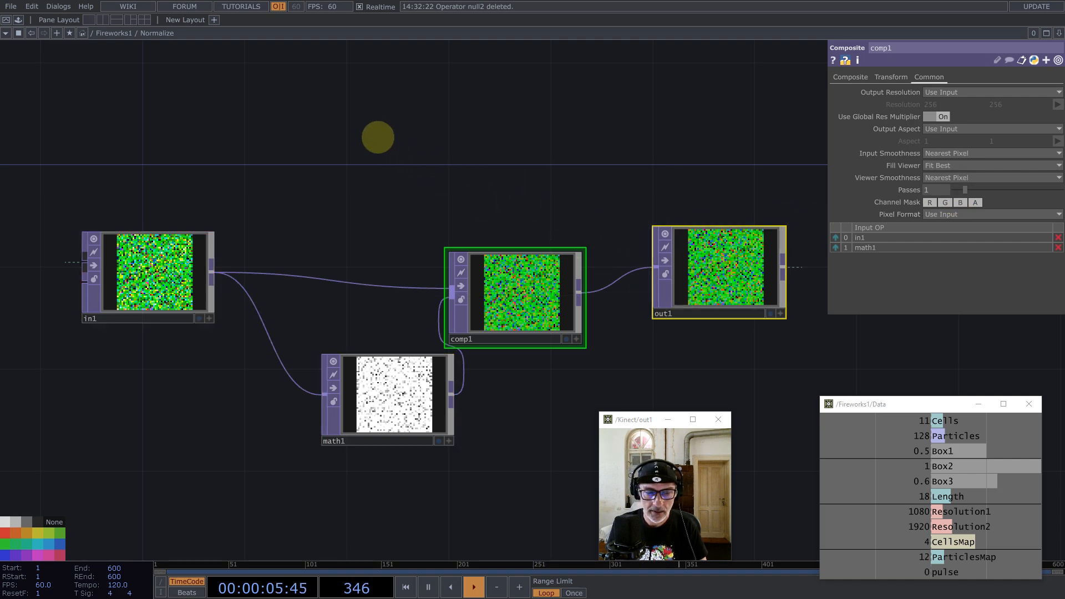
scroll(379, 136, down, 10)
scroll(462, 268, down, 5)
drag(411, 227, 409, 245)
drag(598, 254, 626, 239)
drag(568, 260, 567, 260)
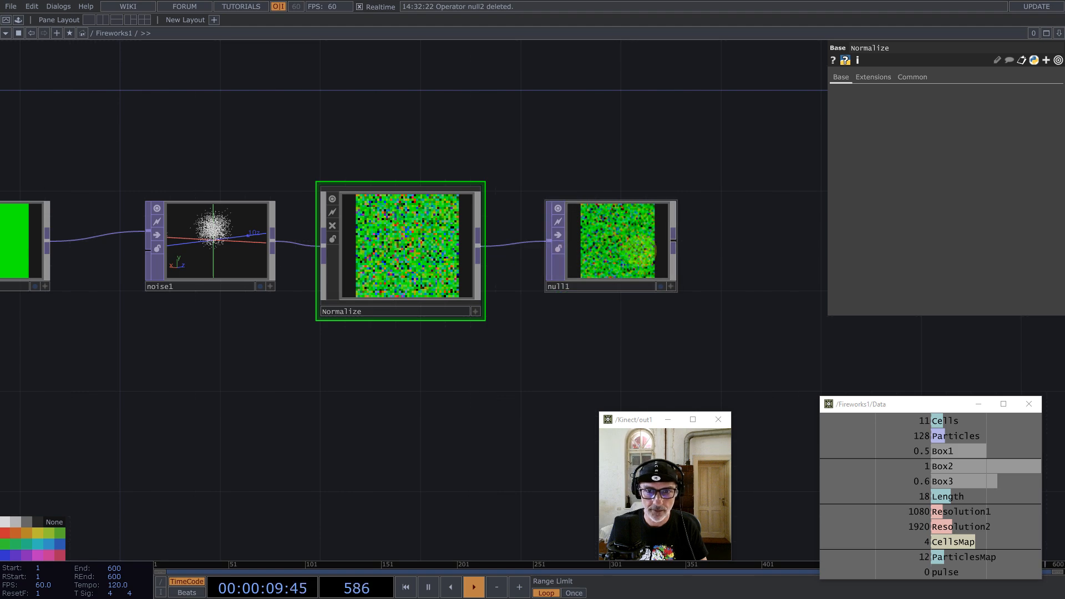
Step: Delete null1 and view Normalize's output as 3D points, orbiting to check the sphere
click(638, 250)
key(BackSpace)
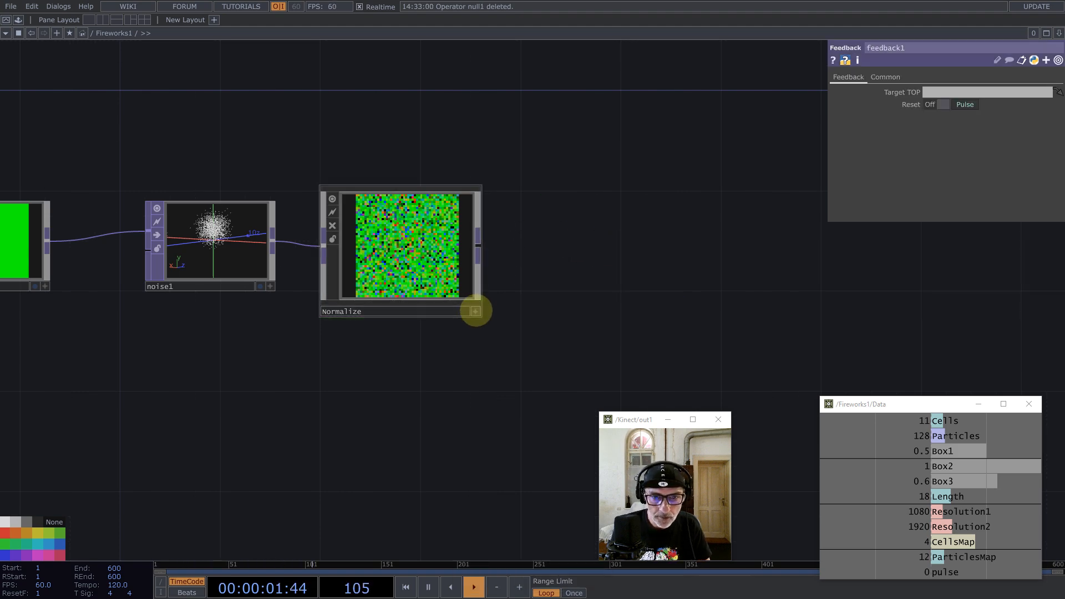
click(475, 312)
right_click(402, 197)
click(435, 317)
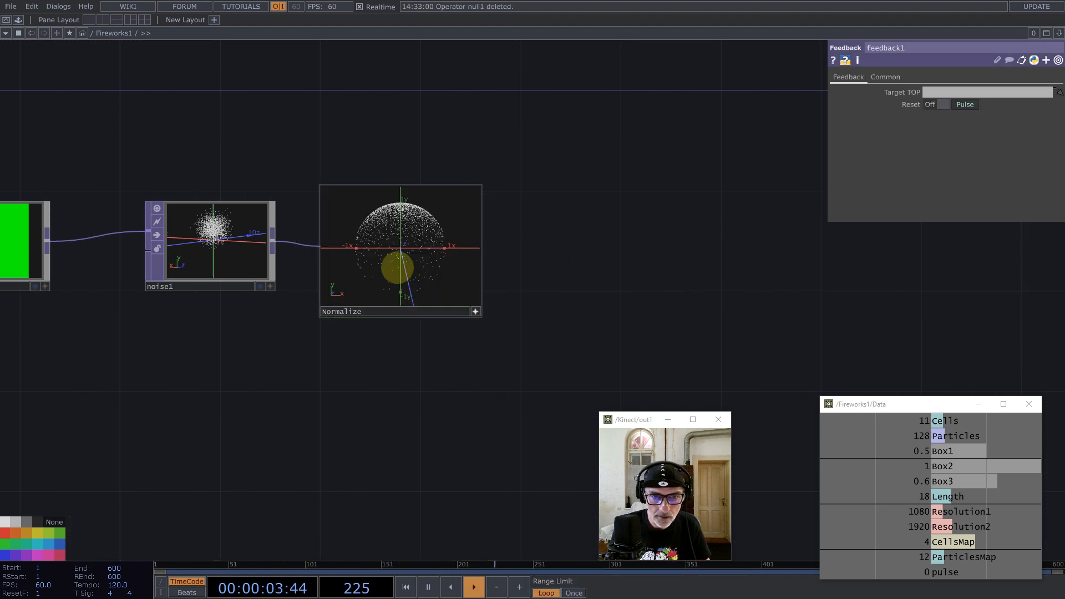
drag(397, 266, 427, 238)
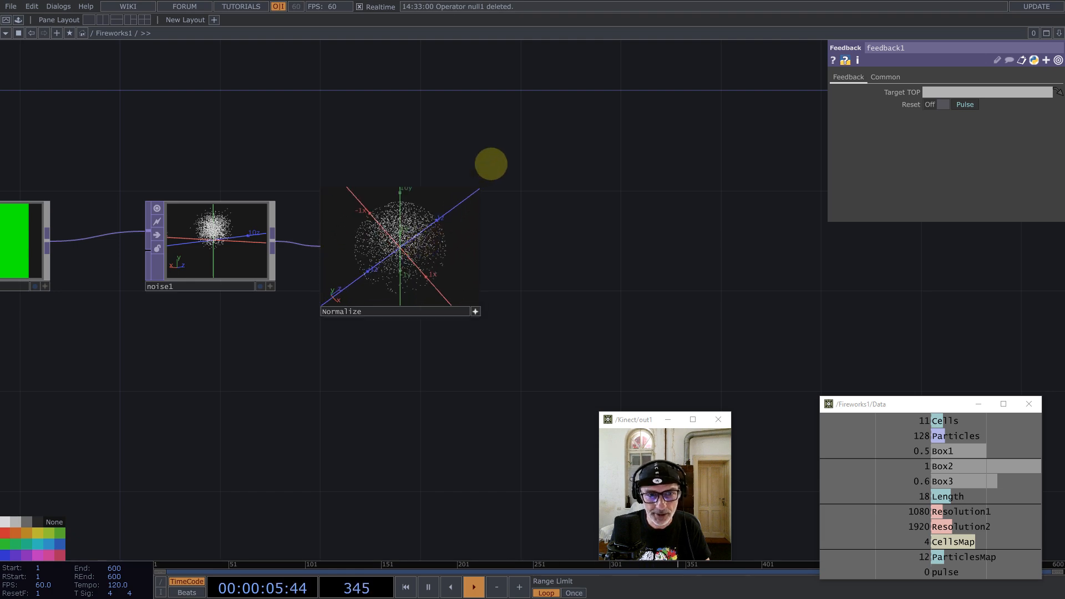
scroll(490, 163, up, 3)
drag(536, 169, 665, 106)
drag(481, 239, 395, 322)
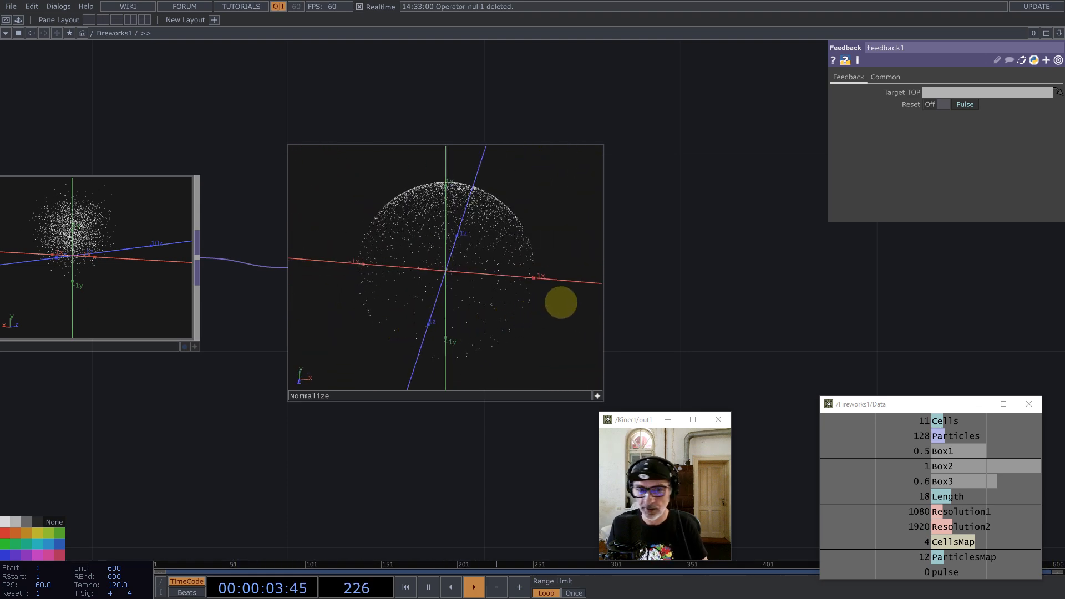
Step: Switch Normalize's viewer back to image display and zoom out
right_click(526, 315)
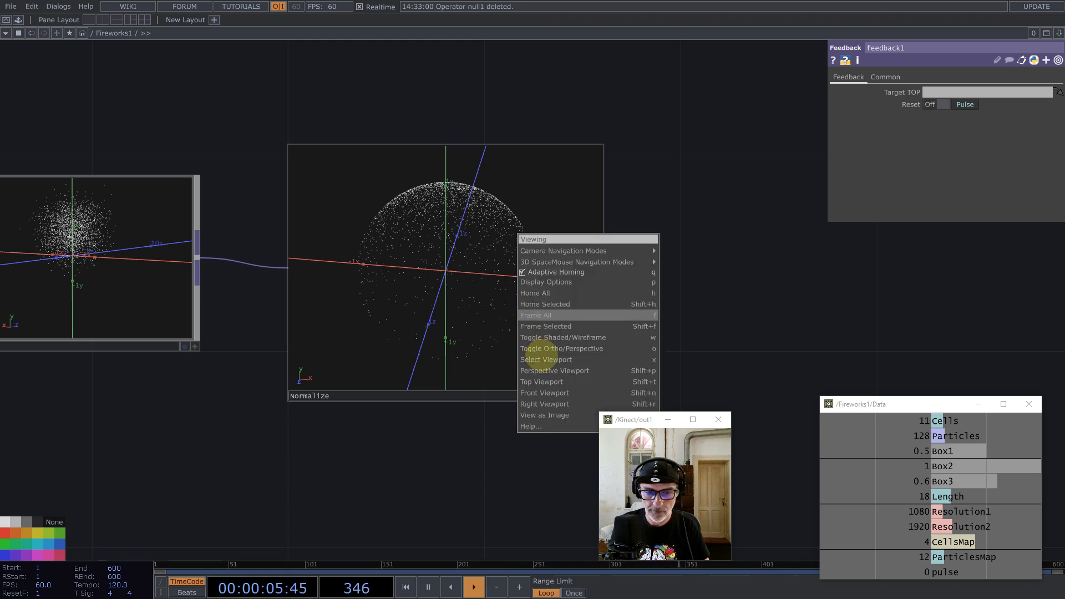
click(551, 411)
click(597, 396)
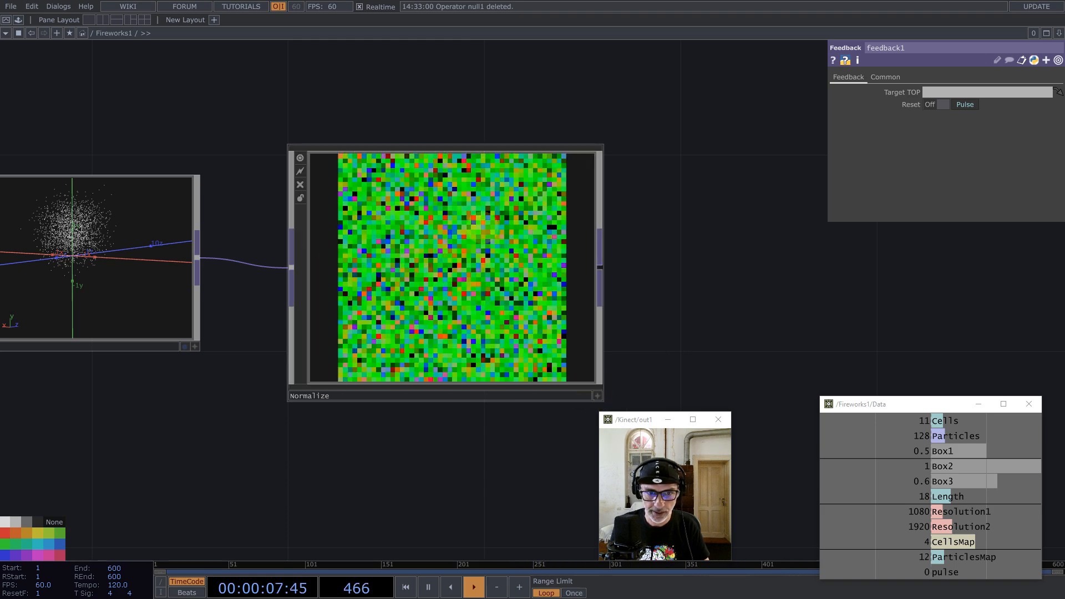
scroll(479, 231, down, 5)
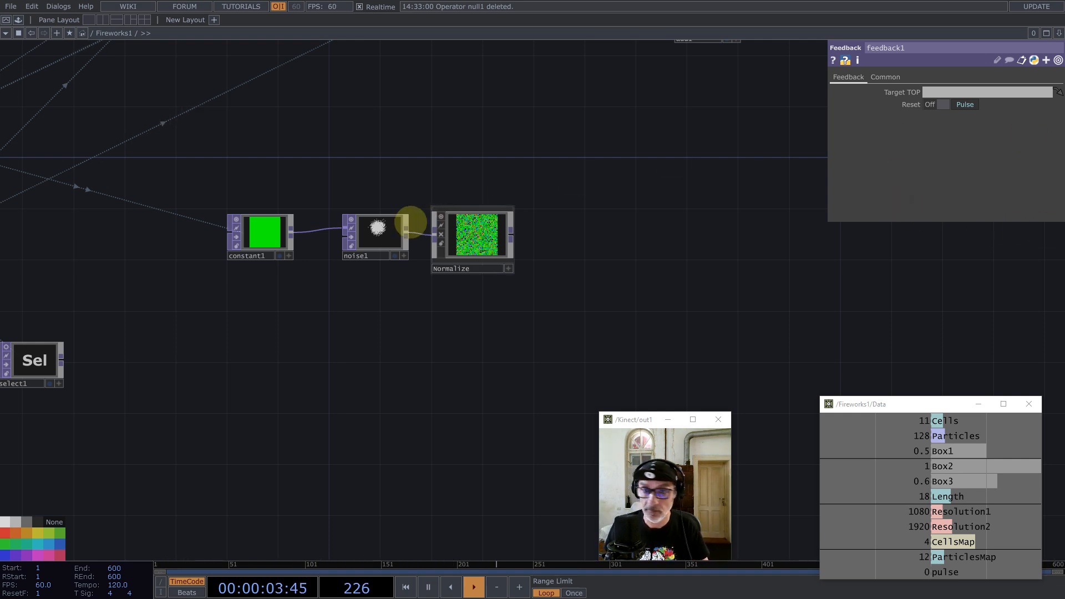
Step: Add a Noise TOP, noise2, to the right of Normalize
middle_click(511, 234)
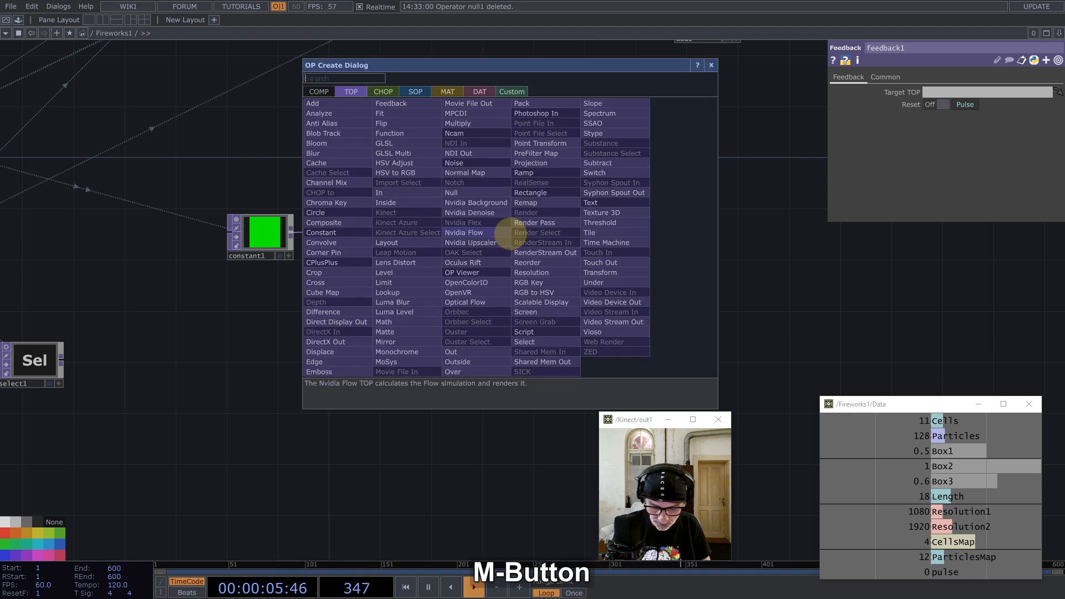
text(noise)
click(475, 165)
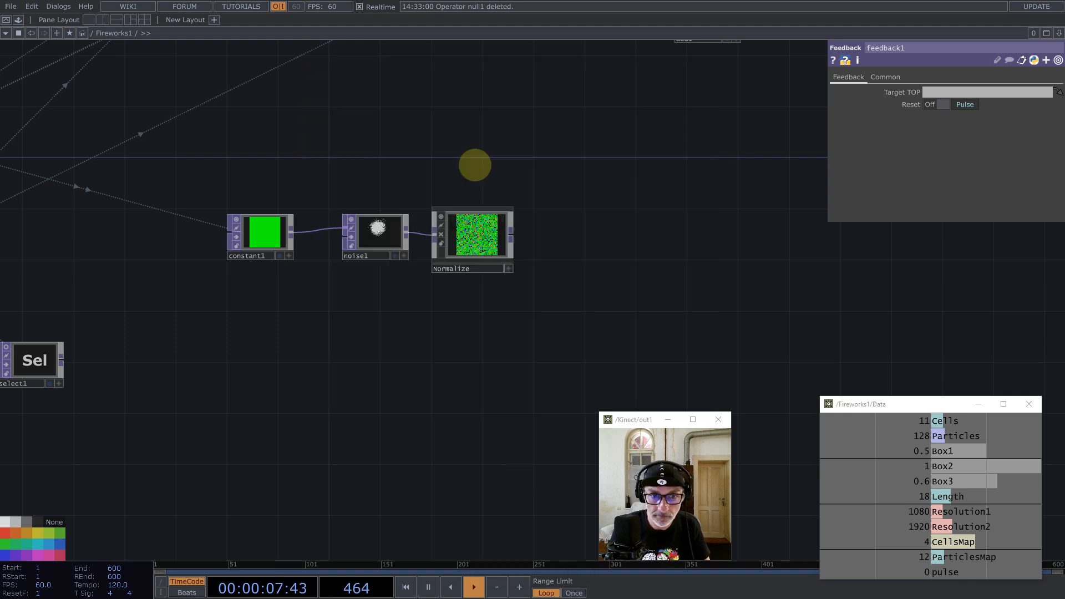
click(577, 237)
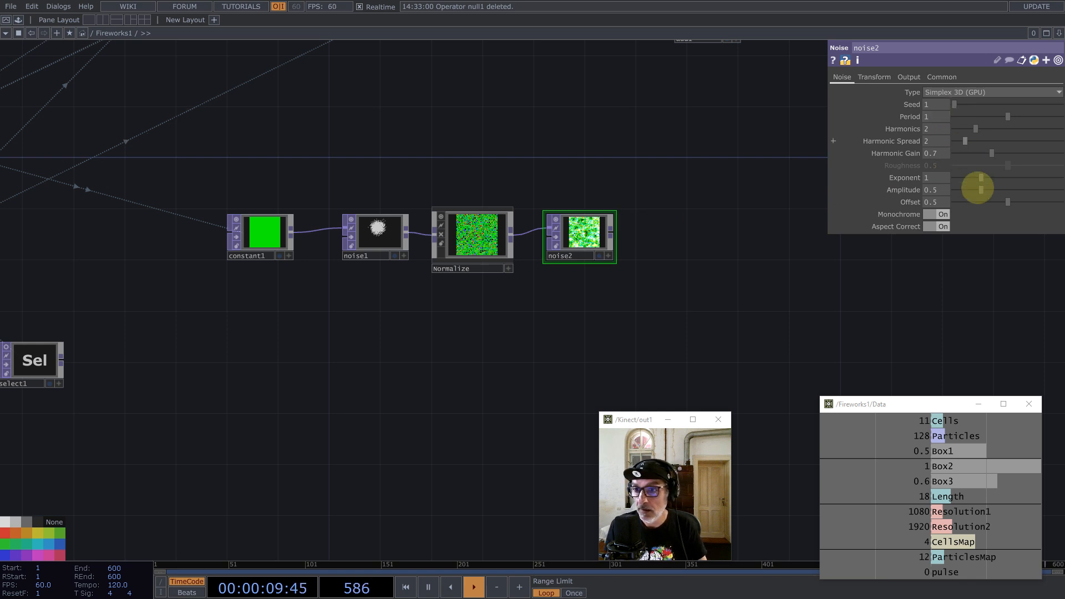
Step: Give noise2 offset 0, coloured output with Monochrome off, and amplitude 1/8
click(975, 202)
click(943, 214)
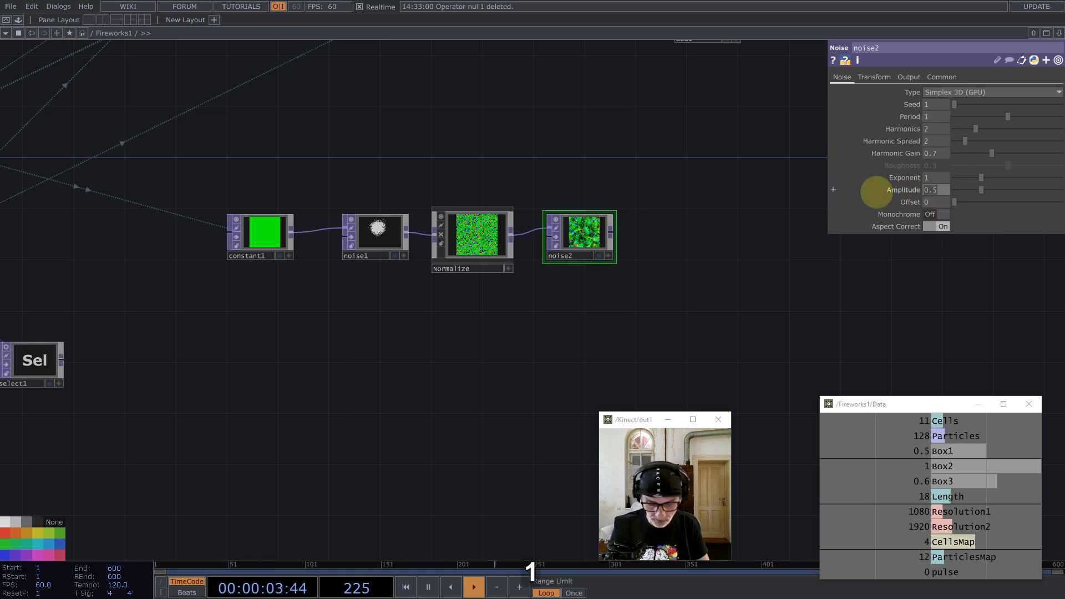
text(1/8)
key(Return)
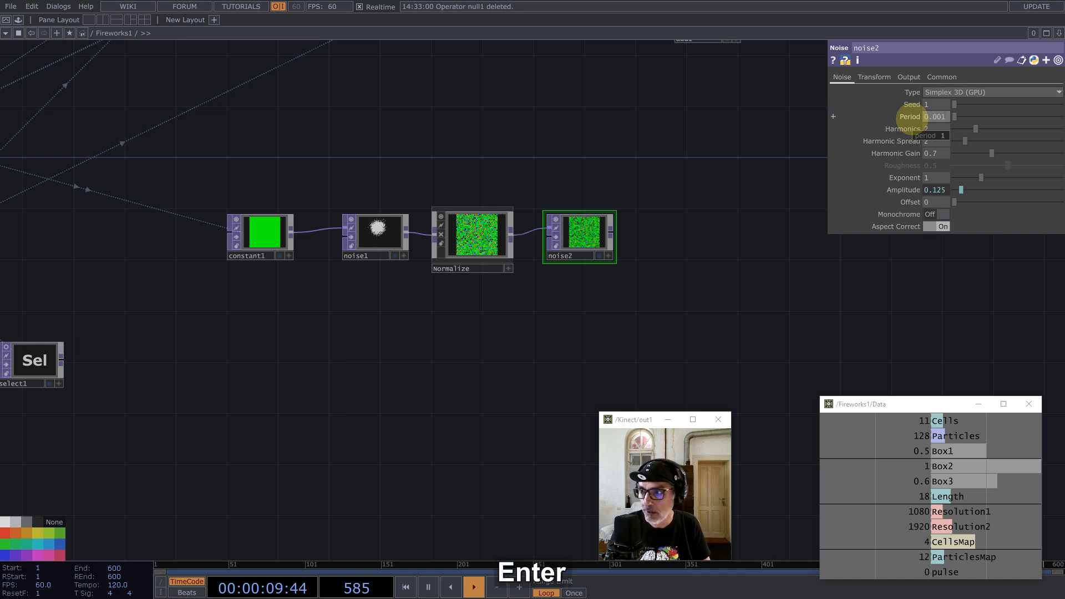
drag(679, 303, 674, 318)
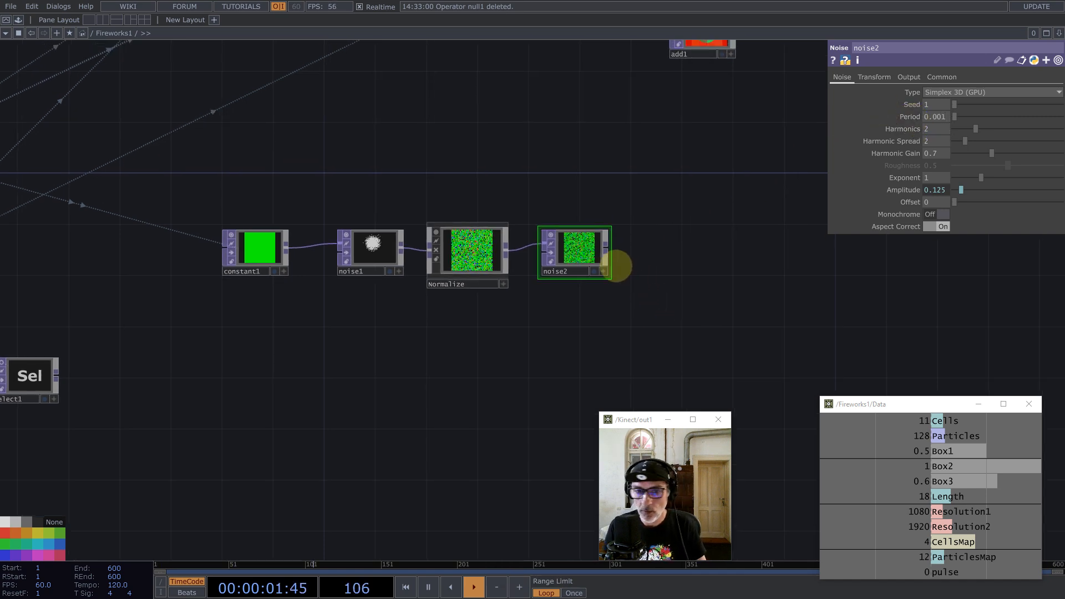
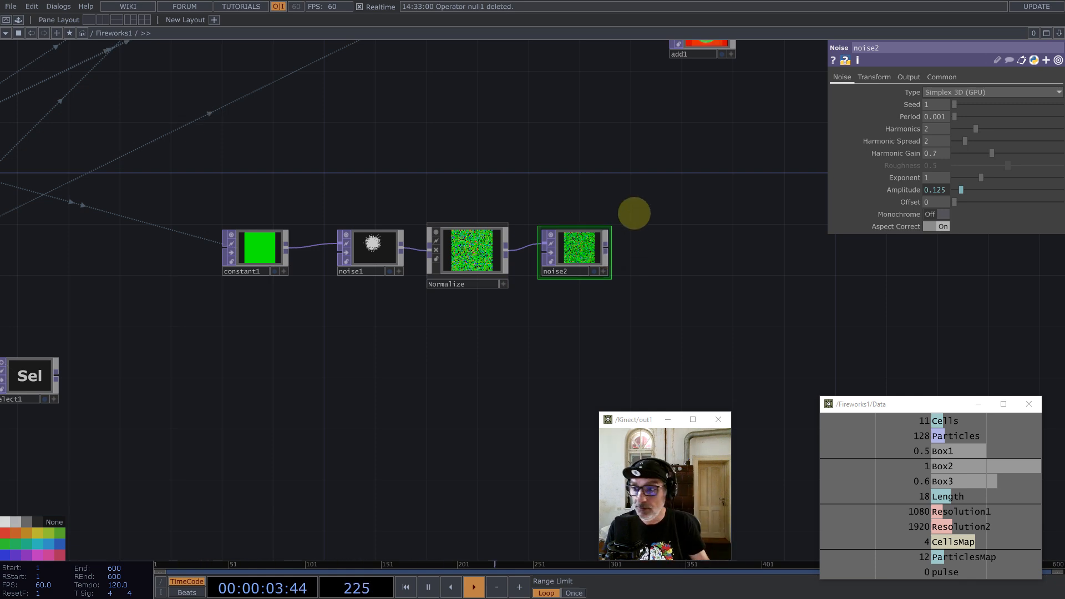
Step: Duplicate constant1 as constant2 and set its green to -1 so it outputs black
click(257, 259)
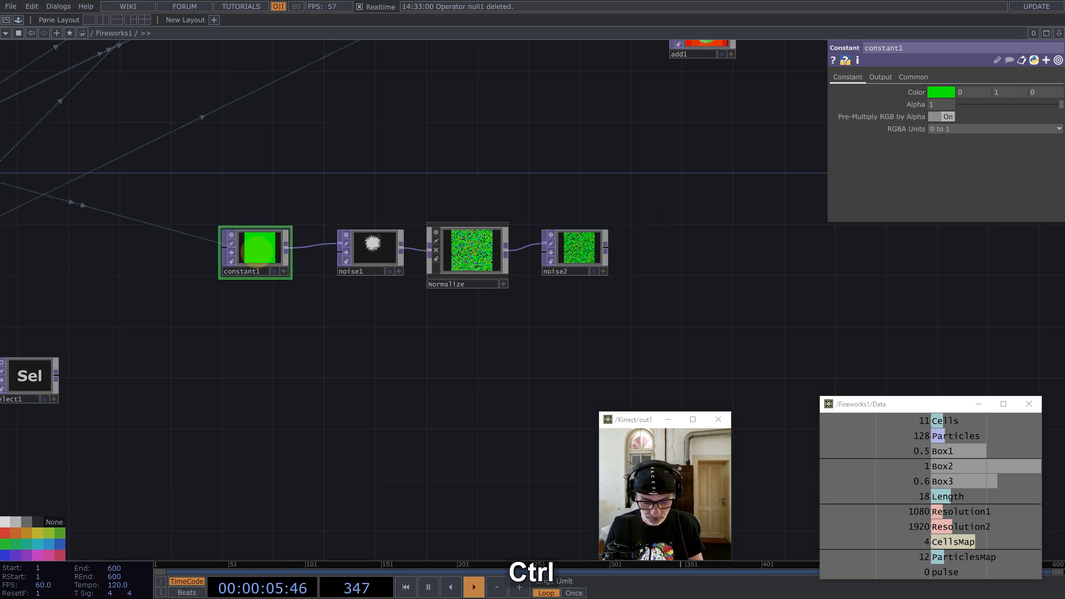
key(ctrl+v)
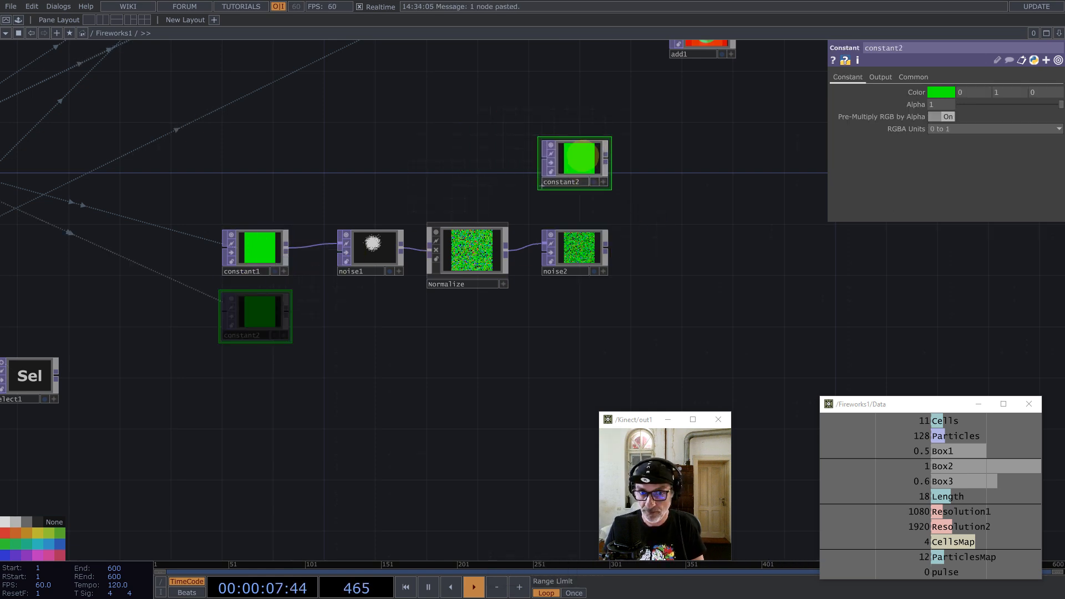
click(574, 162)
middle_click(576, 161)
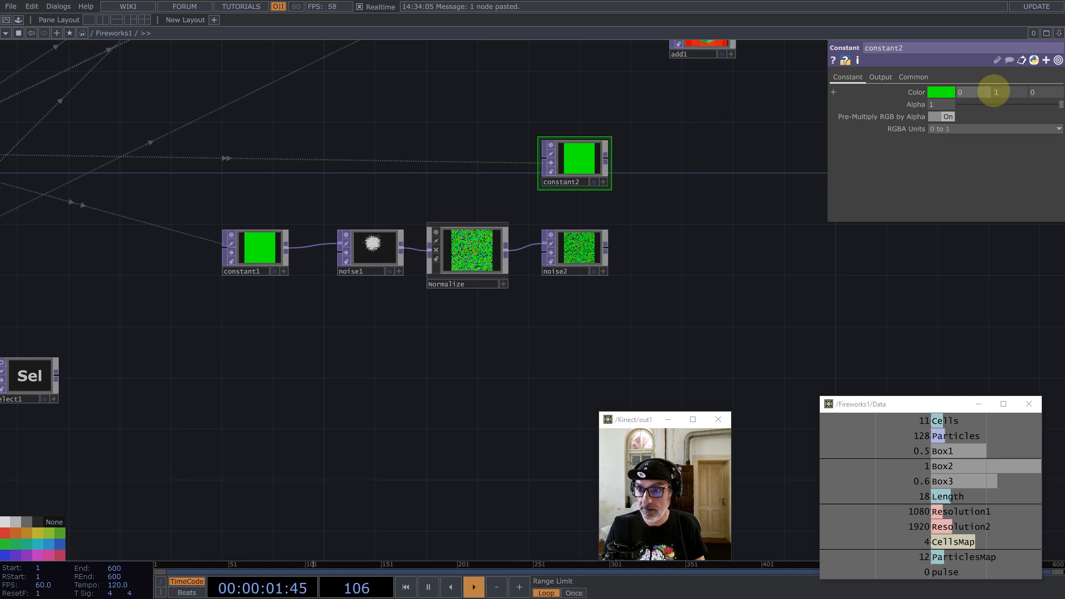
key(Return)
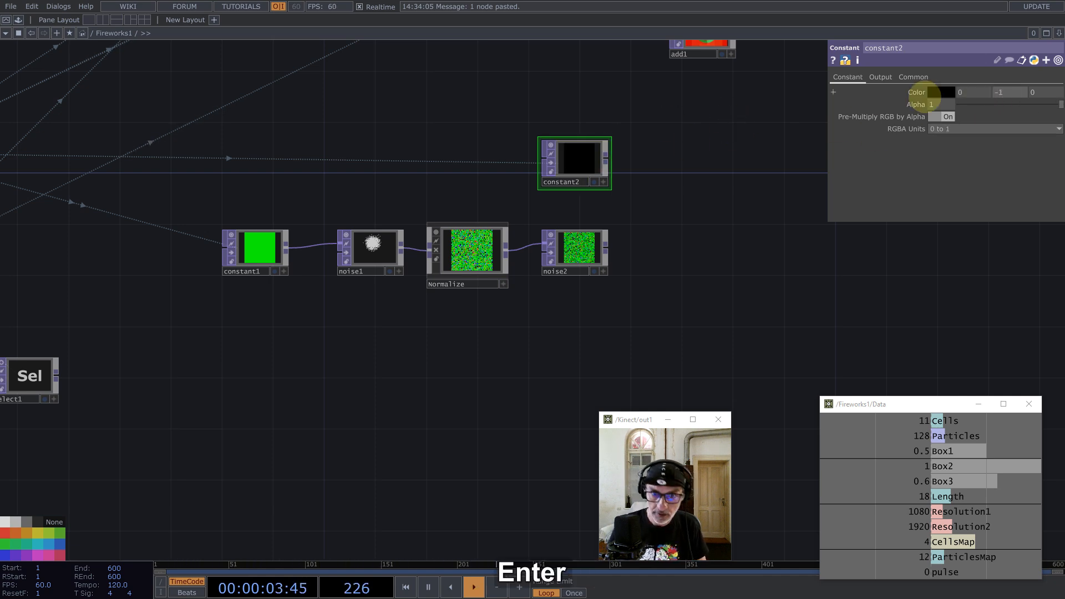
drag(581, 154, 581, 167)
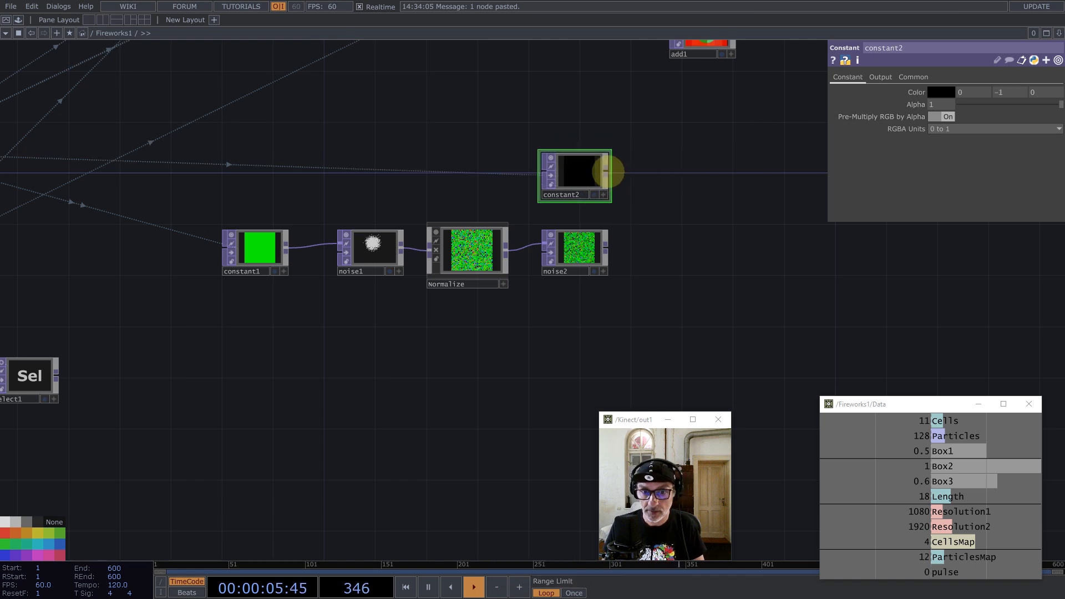
Step: Add a Matte TOP, matte2, after constant2 and wire noise2 into it
middle_click(607, 171)
text(mat)
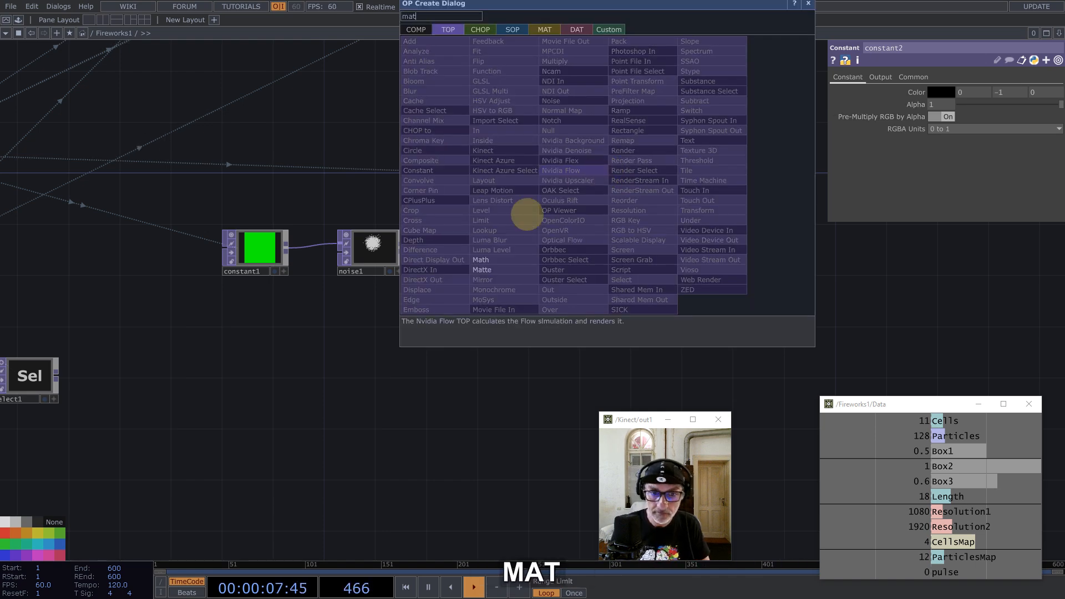
click(482, 270)
click(691, 226)
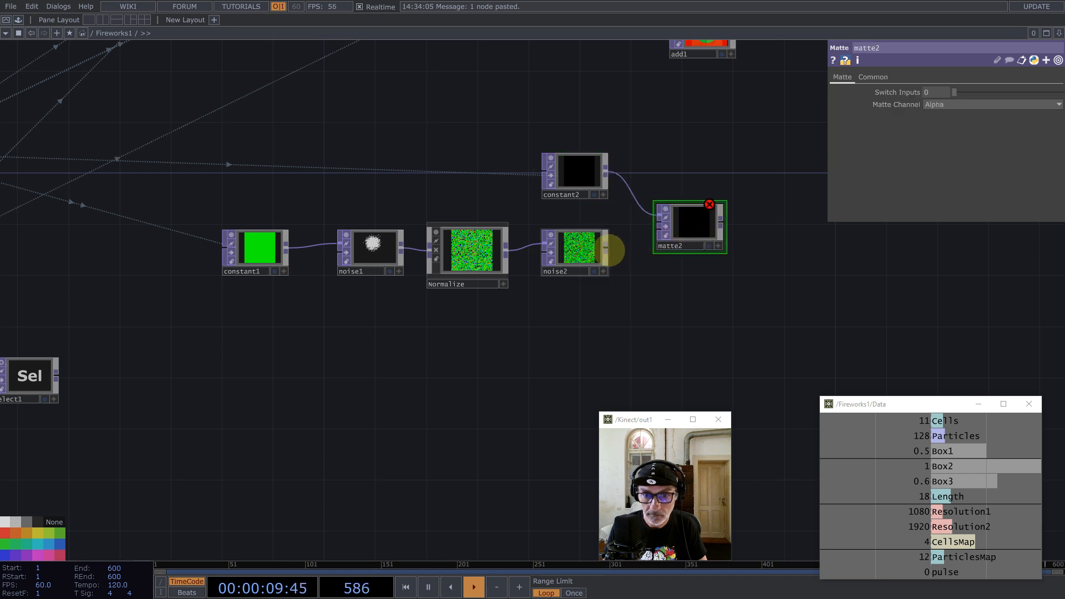
drag(609, 250, 700, 256)
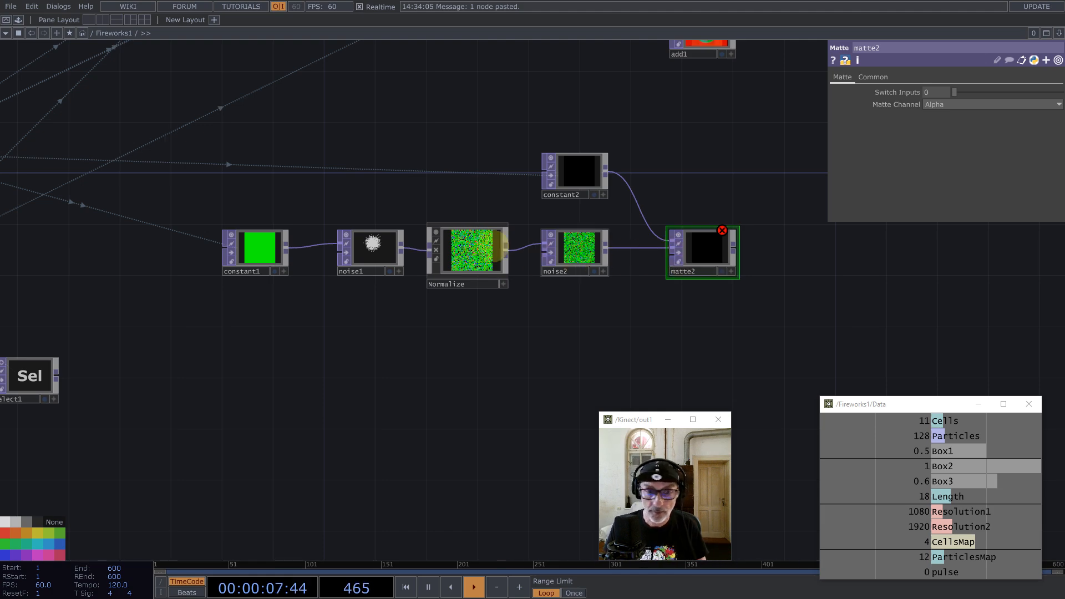
scroll(483, 250, down, 4)
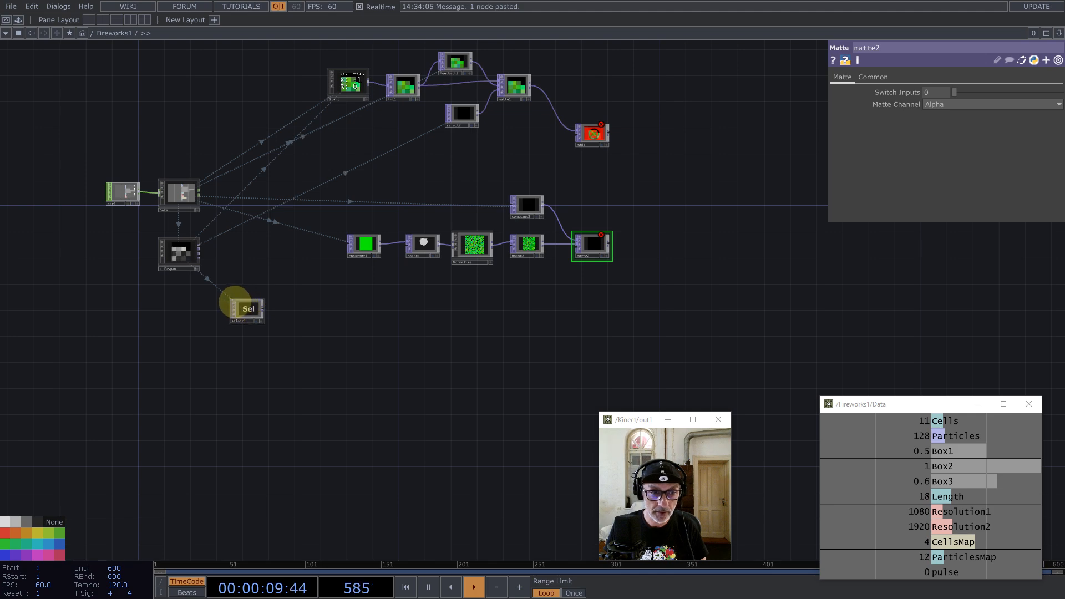
Step: Wire select1 into matte2 and set matte2's Matte Channel to Luminance
drag(244, 304, 625, 171)
scroll(576, 287, up, 5)
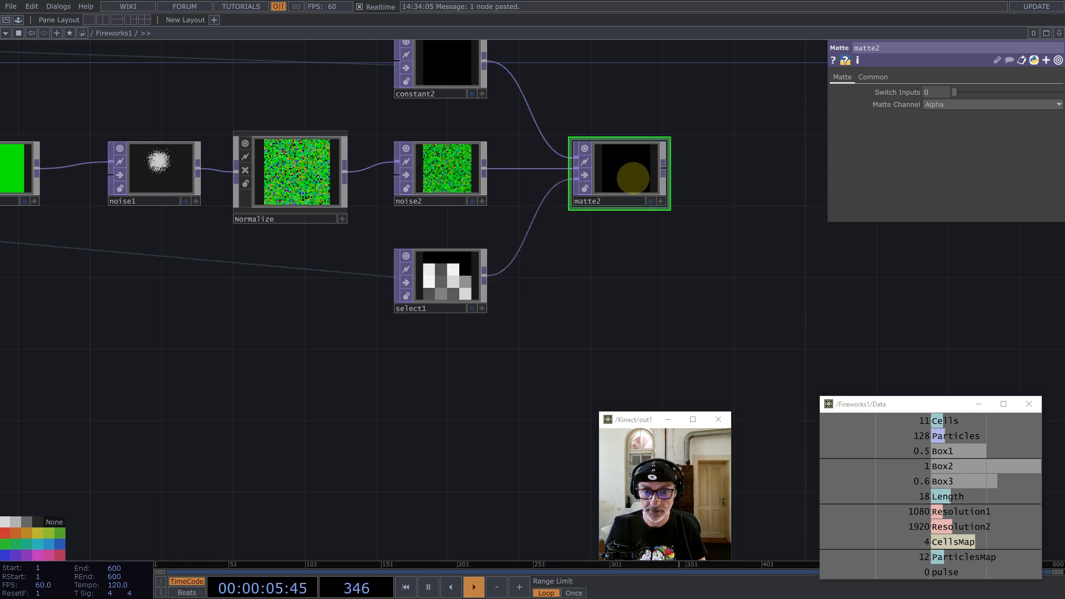
click(938, 104)
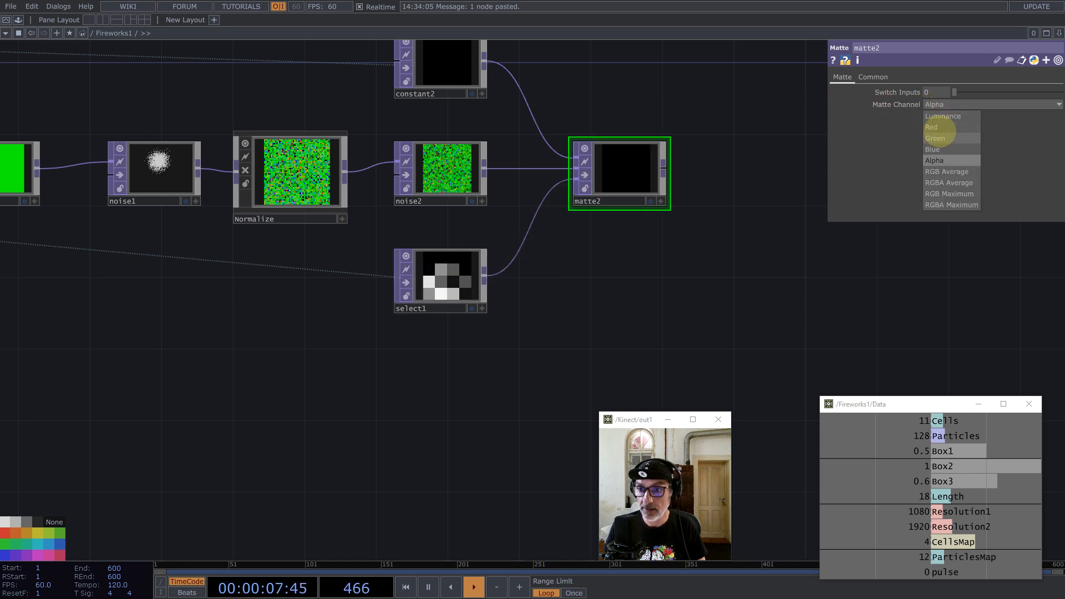
click(943, 115)
Step: Select select1 on its own and duplicate it as select3
click(441, 277)
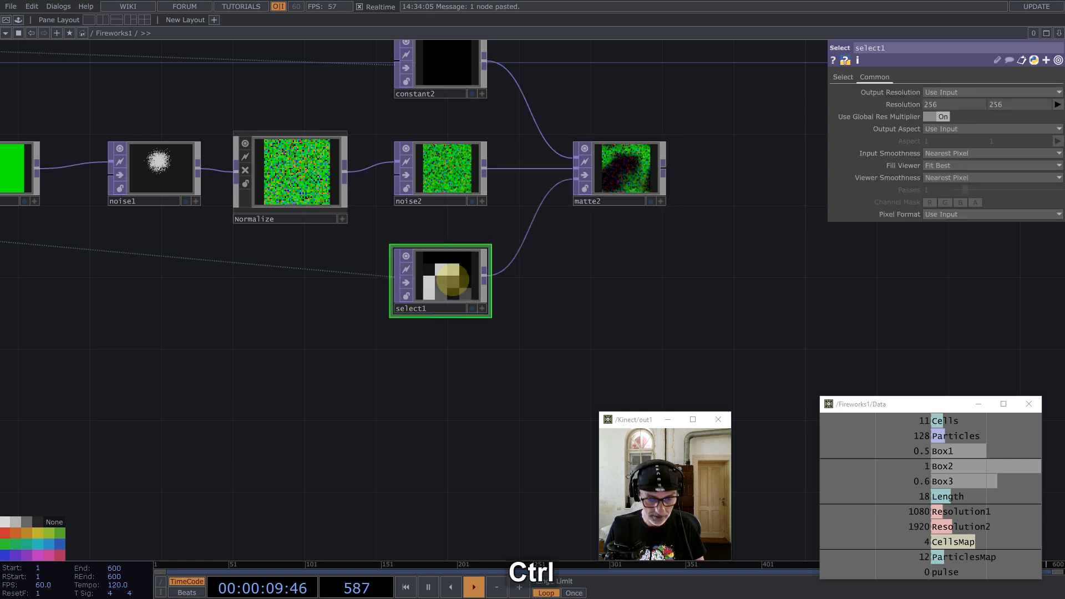
key(ctrl+a)
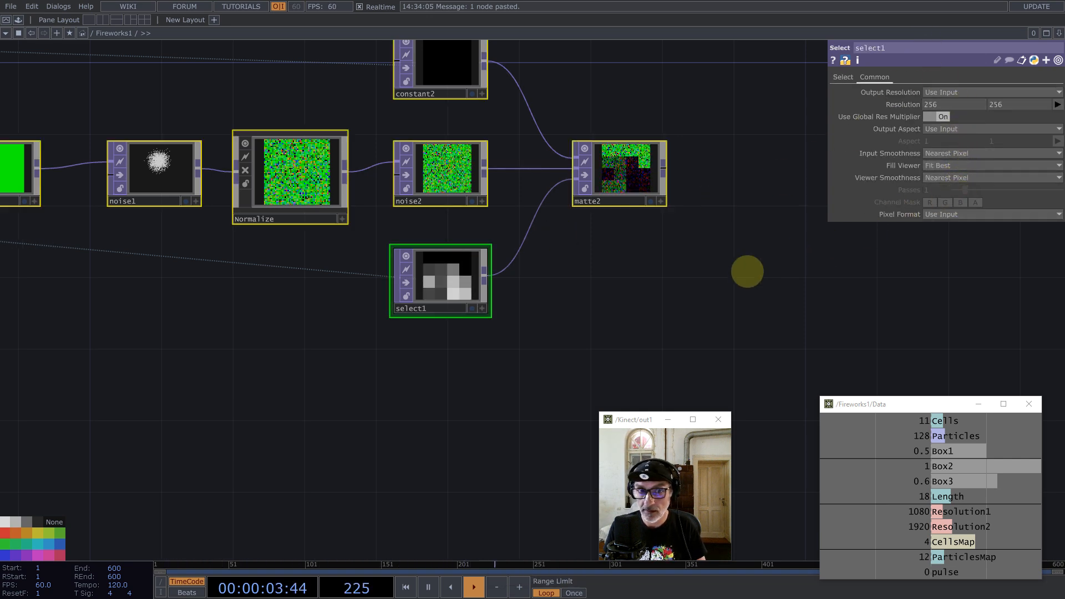
click(619, 278)
scroll(619, 278, down, 10)
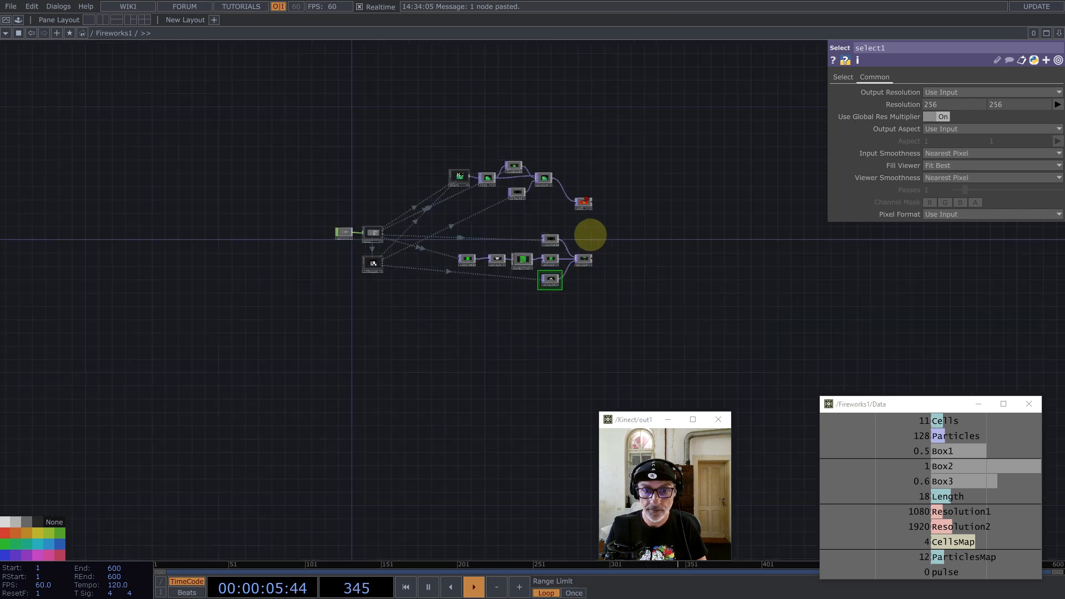
scroll(590, 233, up, 4)
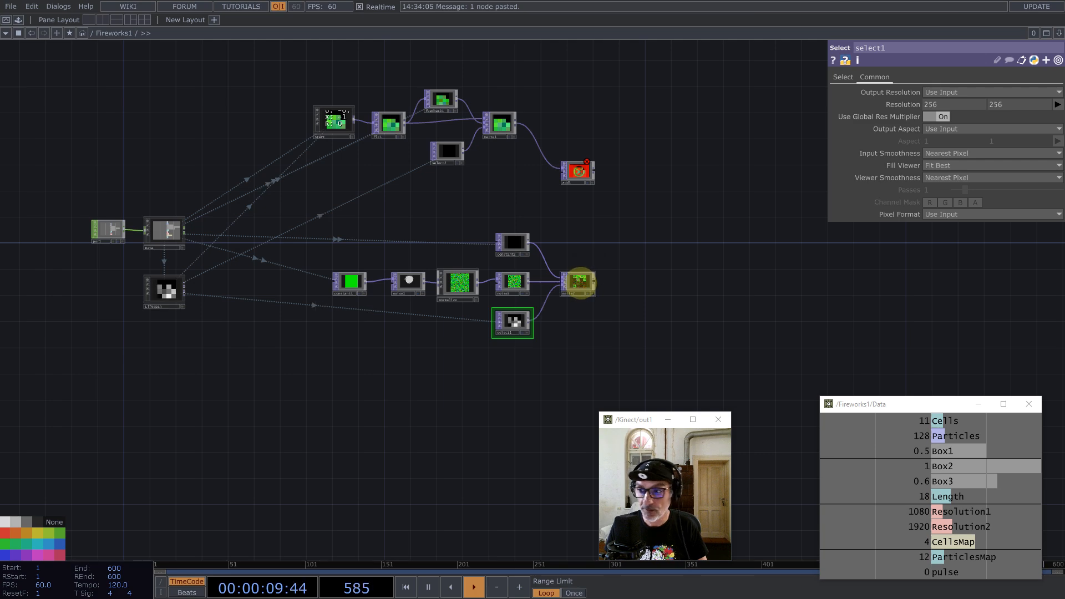
scroll(580, 283, up, 8)
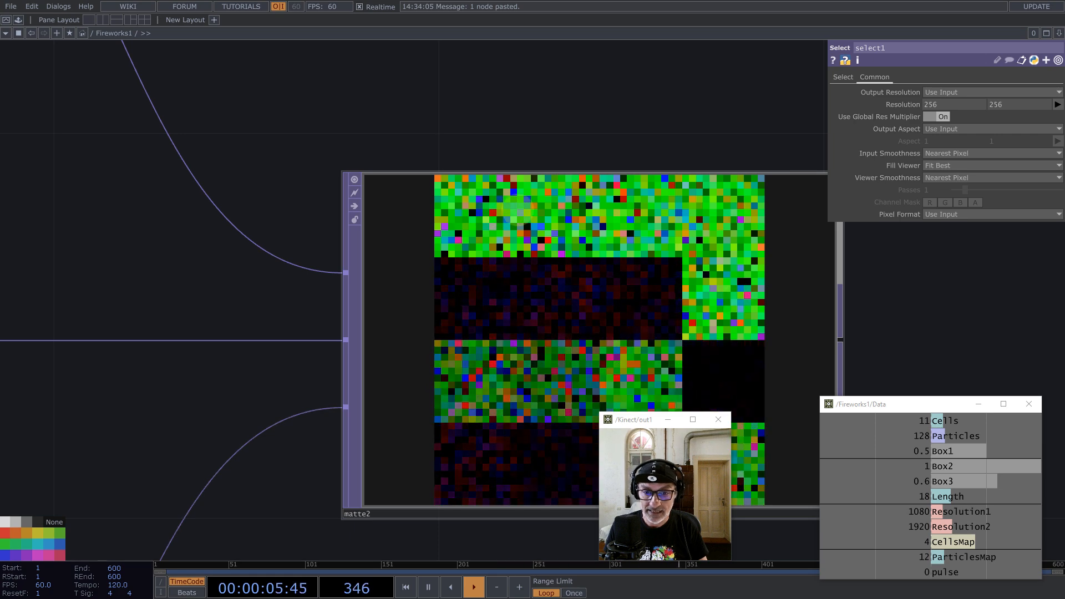
scroll(710, 200, down, 3)
scroll(555, 192, down, 10)
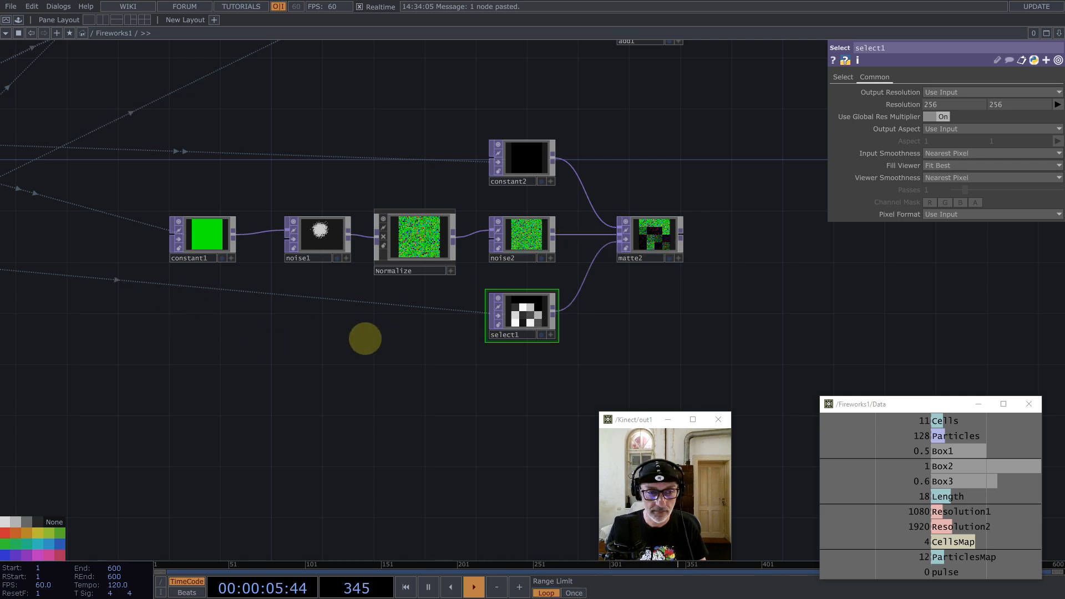
drag(450, 310, 588, 219)
scroll(589, 220, down, 3)
scroll(589, 220, down, 2)
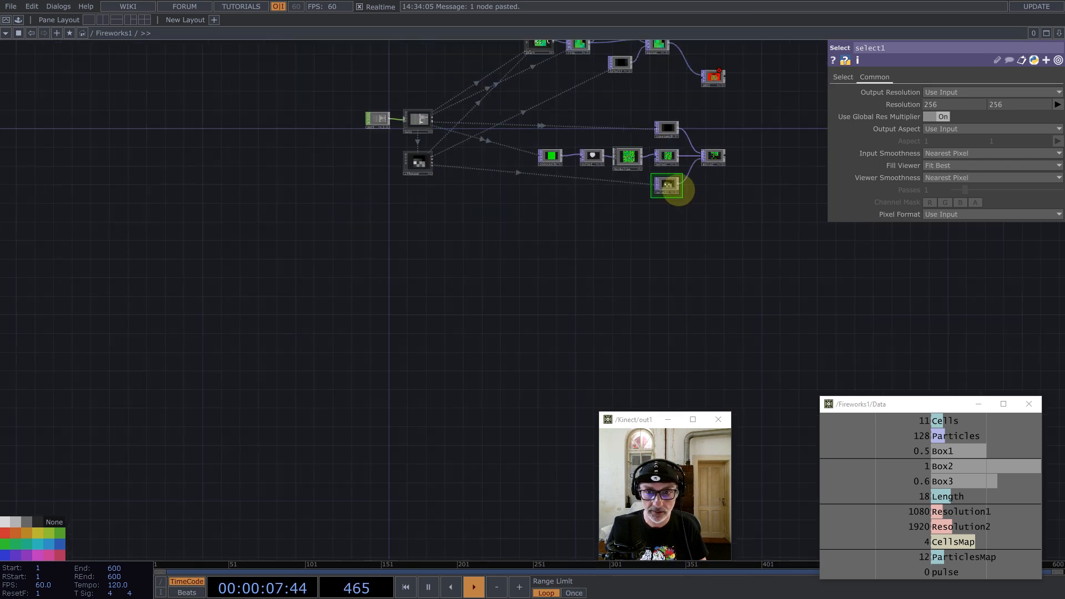
key(ctrl+v)
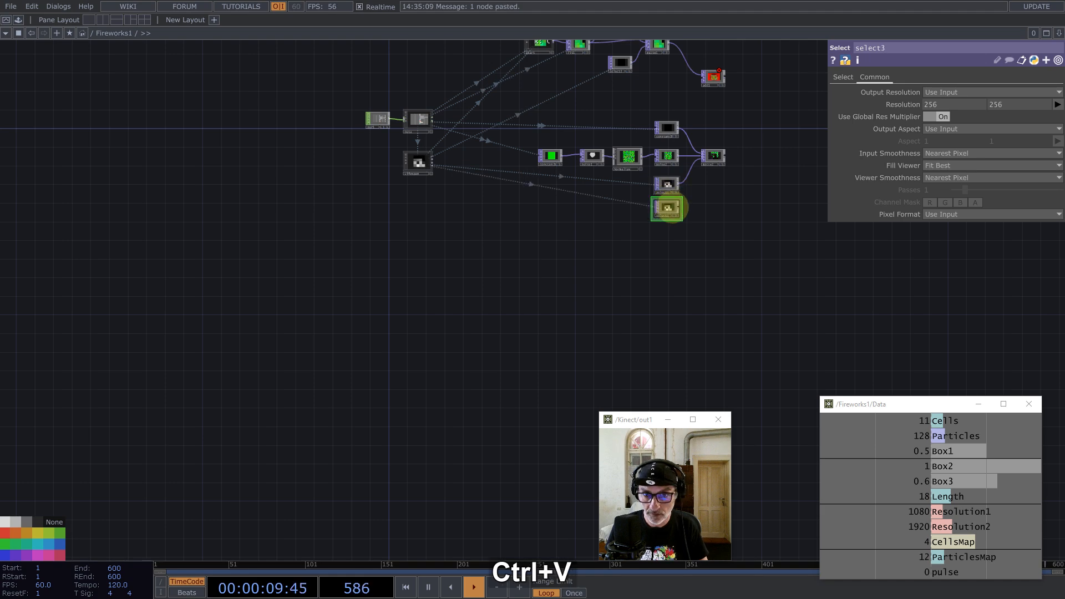
drag(766, 143, 542, 161)
scroll(542, 161, up, 5)
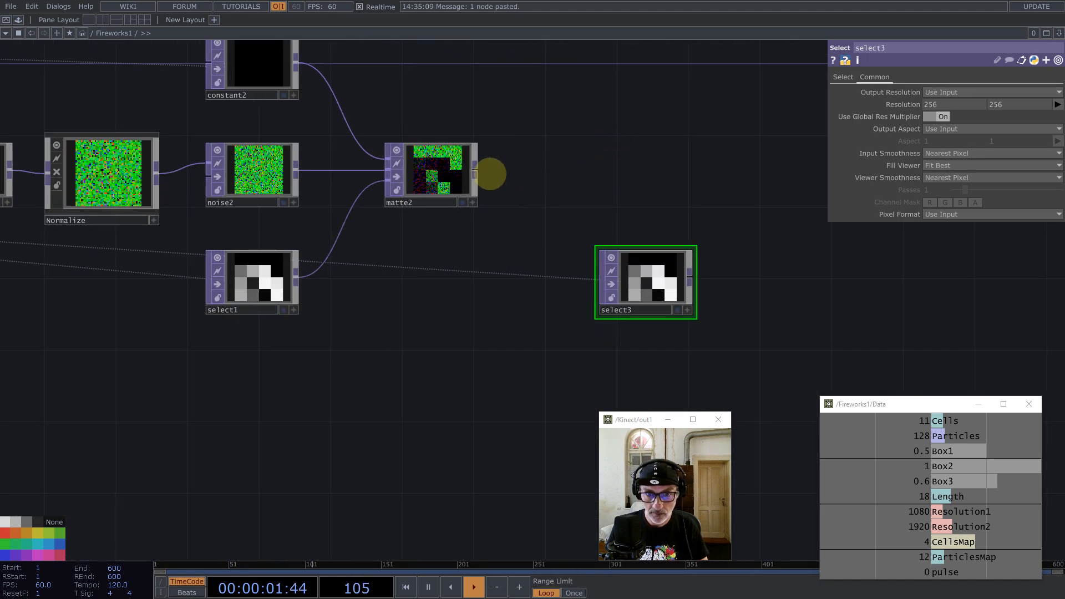
middle_click(475, 170)
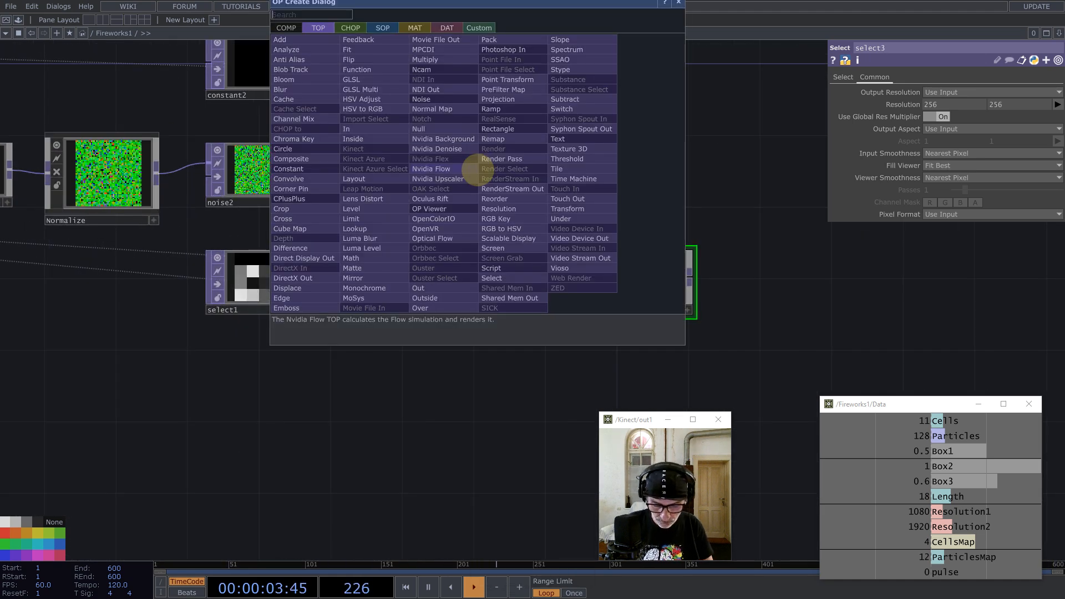
text(mu)
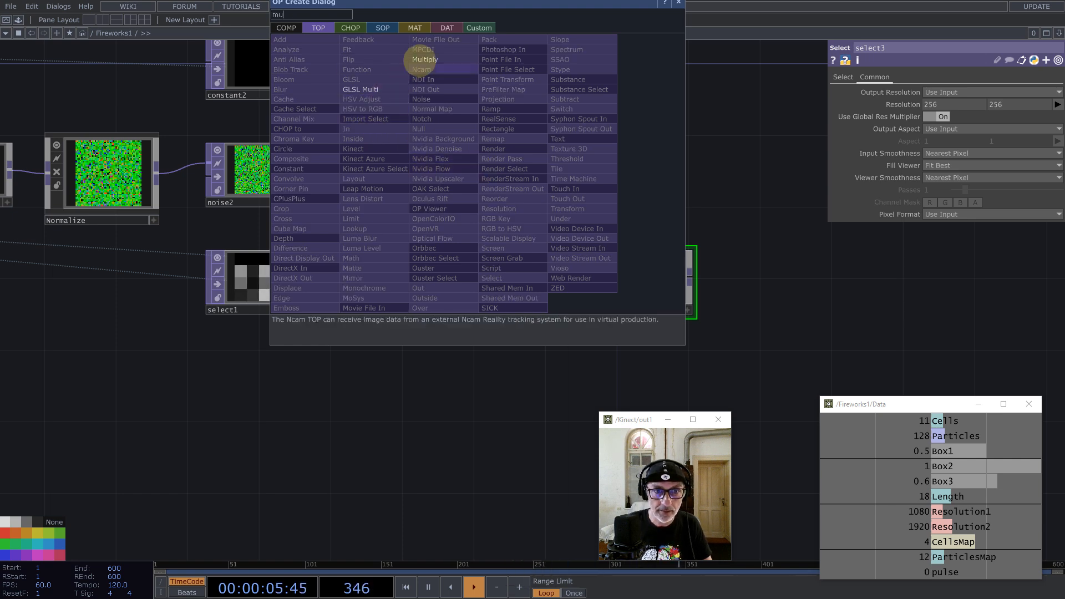
click(425, 59)
click(753, 189)
drag(691, 277, 710, 193)
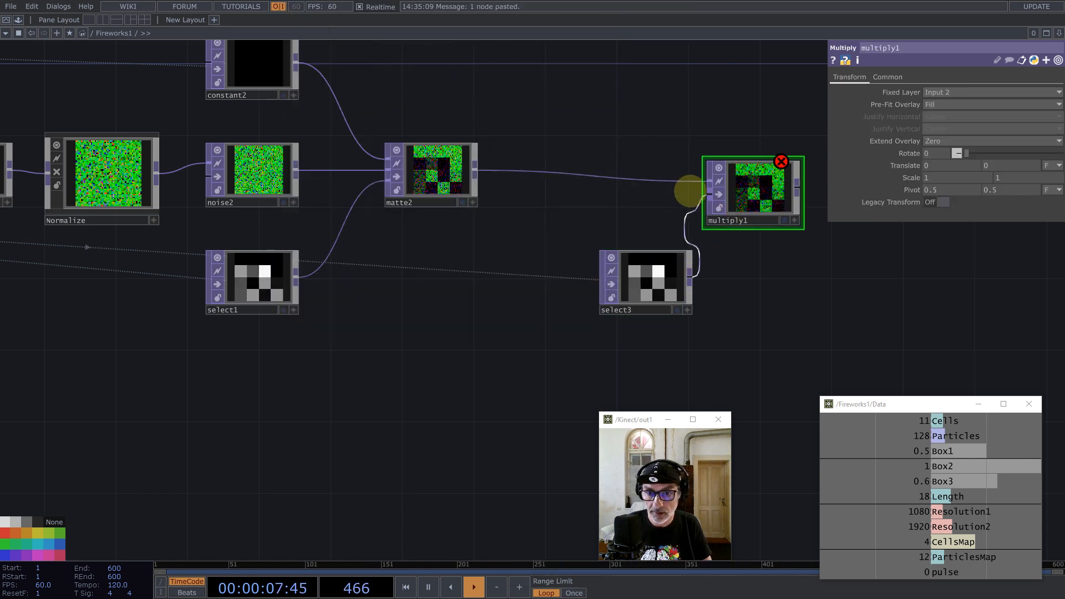
drag(475, 172, 708, 194)
click(663, 286)
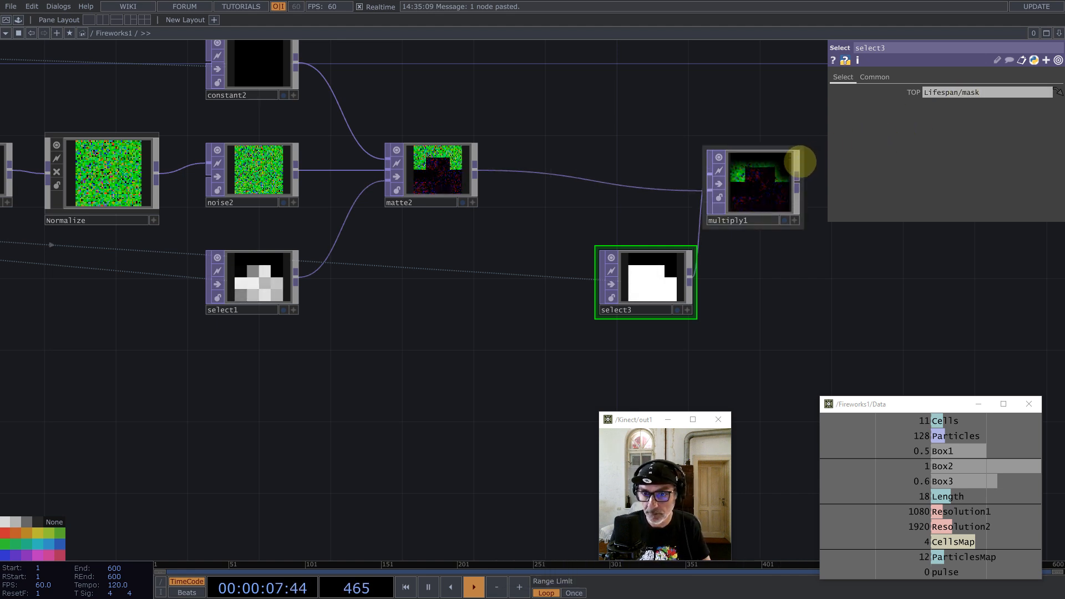
drag(804, 162, 695, 133)
drag(642, 275, 642, 257)
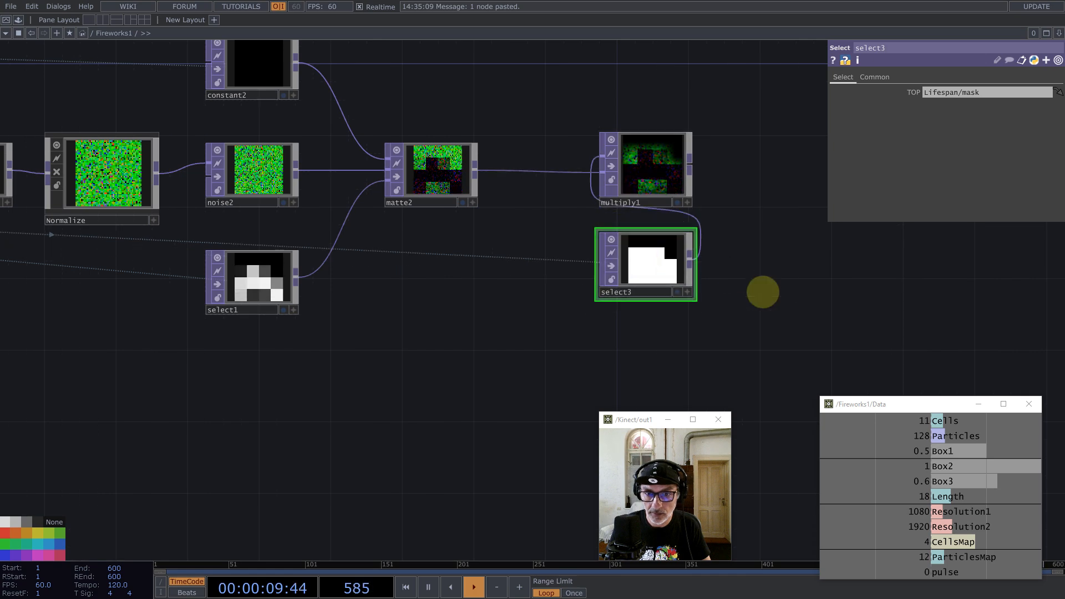
drag(829, 332, 266, 133)
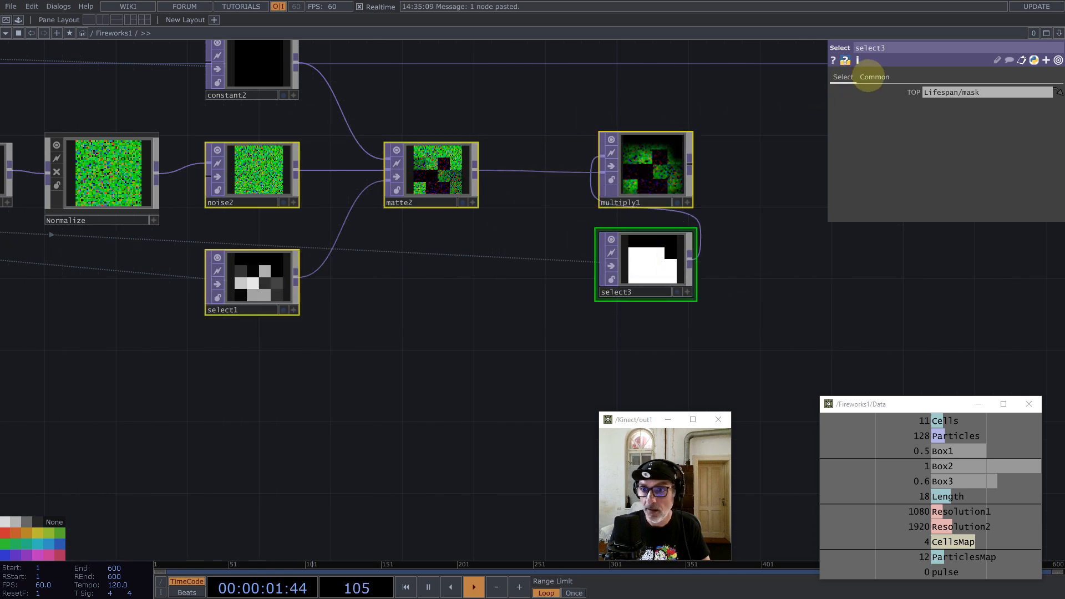
click(875, 77)
click(956, 165)
click(958, 178)
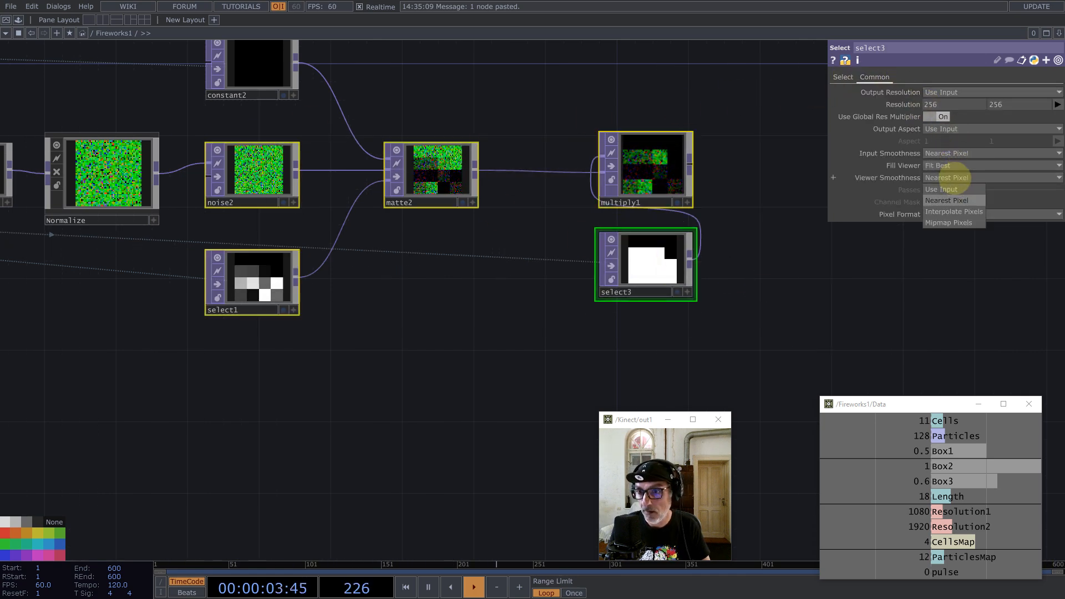
click(951, 200)
drag(720, 222, 368, 287)
scroll(429, 300, down, 5)
click(438, 289)
drag(471, 241, 672, 264)
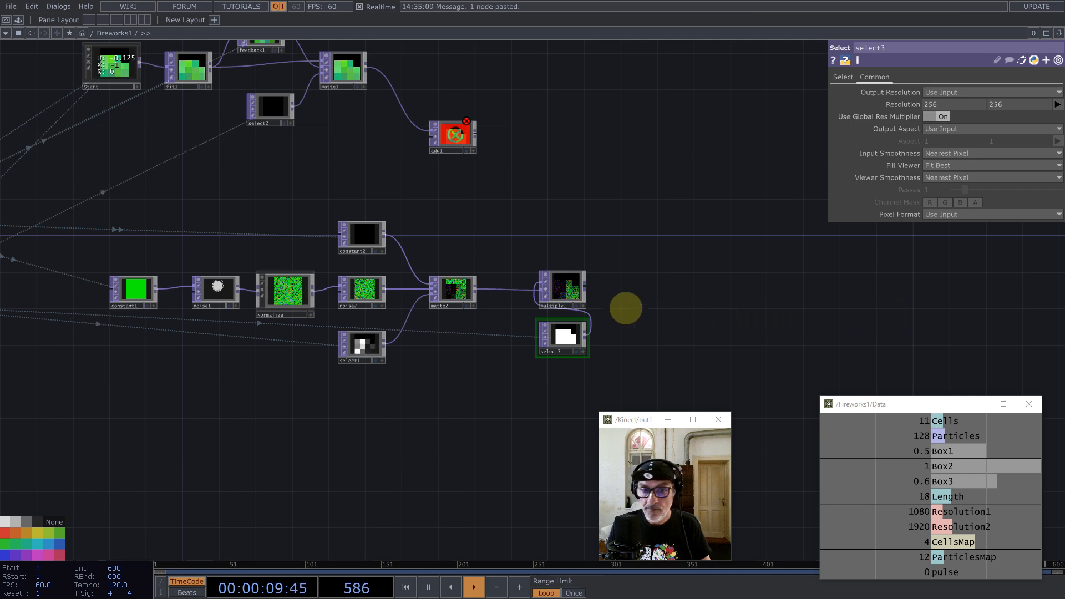
scroll(649, 183, down, 5)
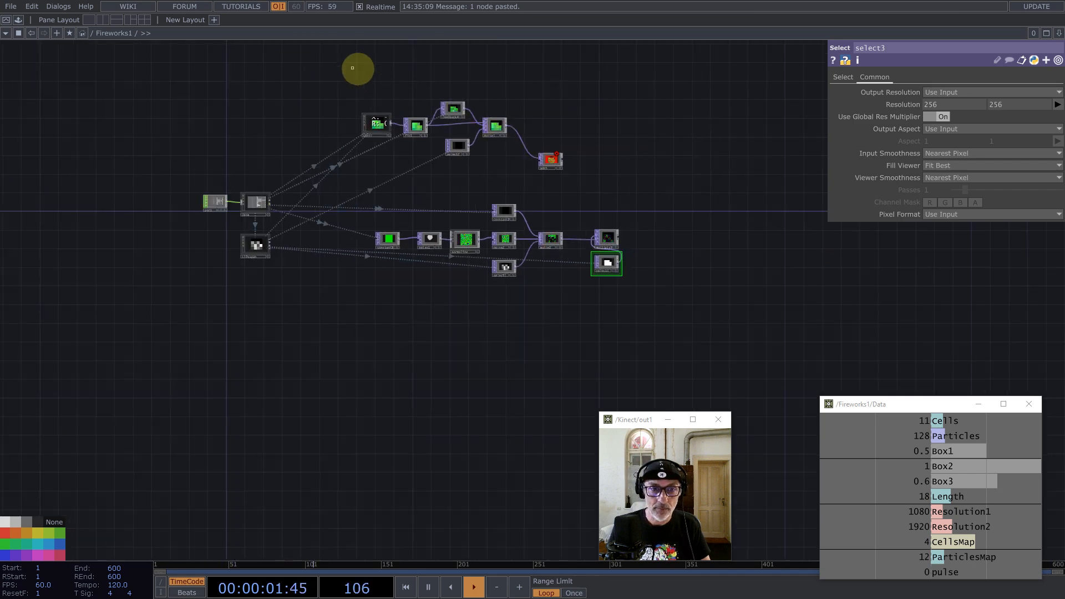
drag(353, 69, 671, 170)
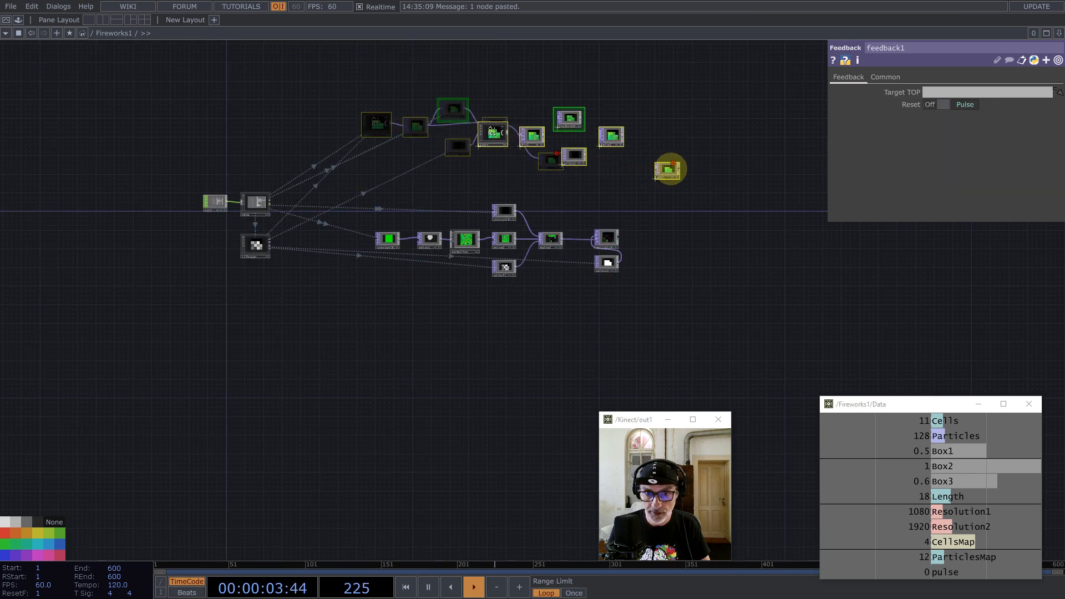
scroll(649, 247, up, 8)
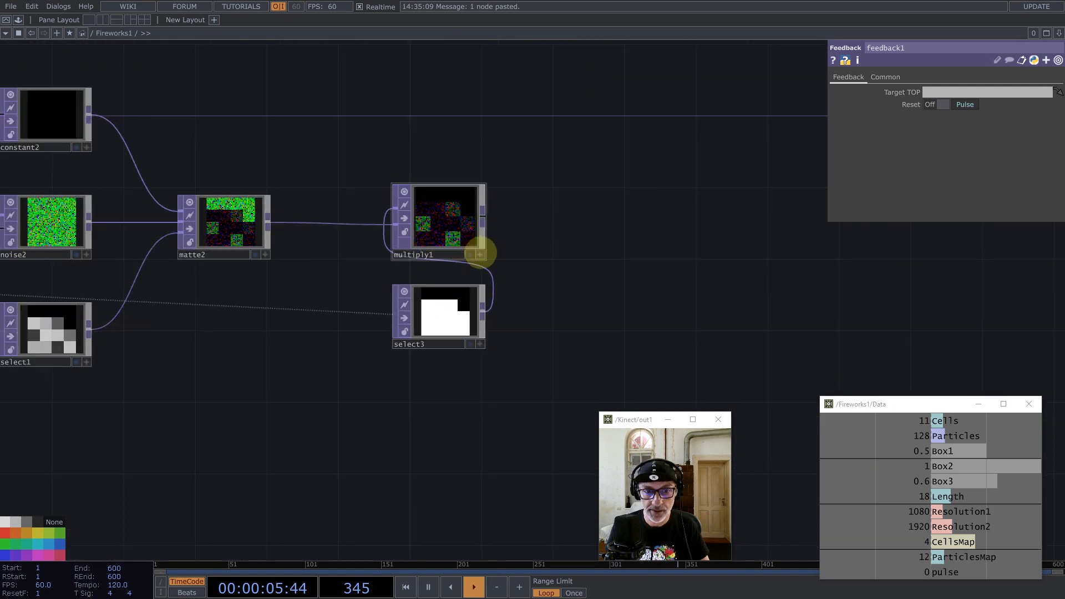
right_click(444, 220)
click(477, 290)
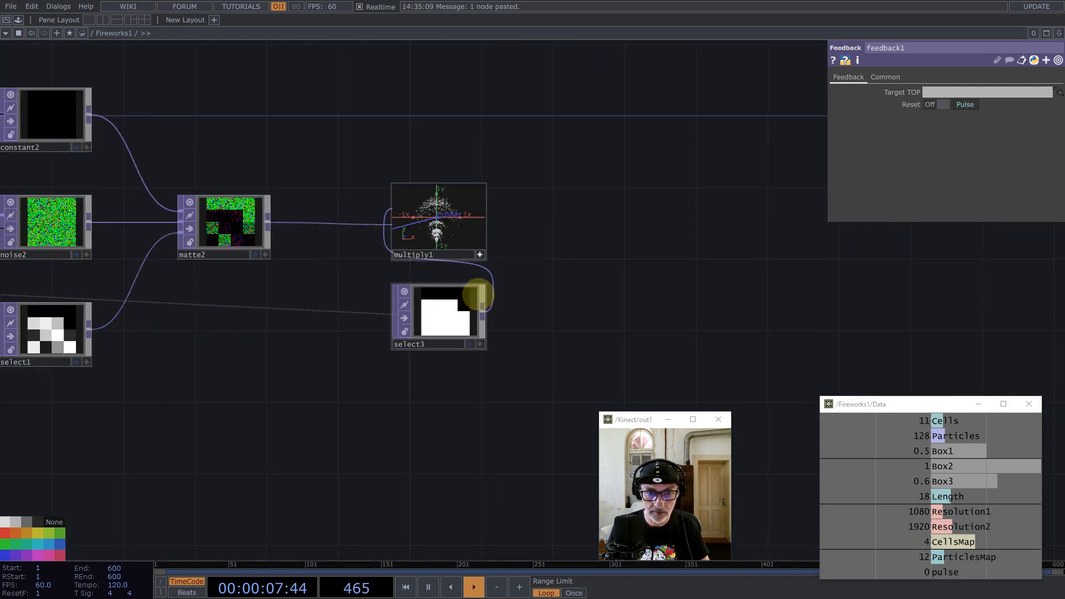
scroll(512, 201, up, 4)
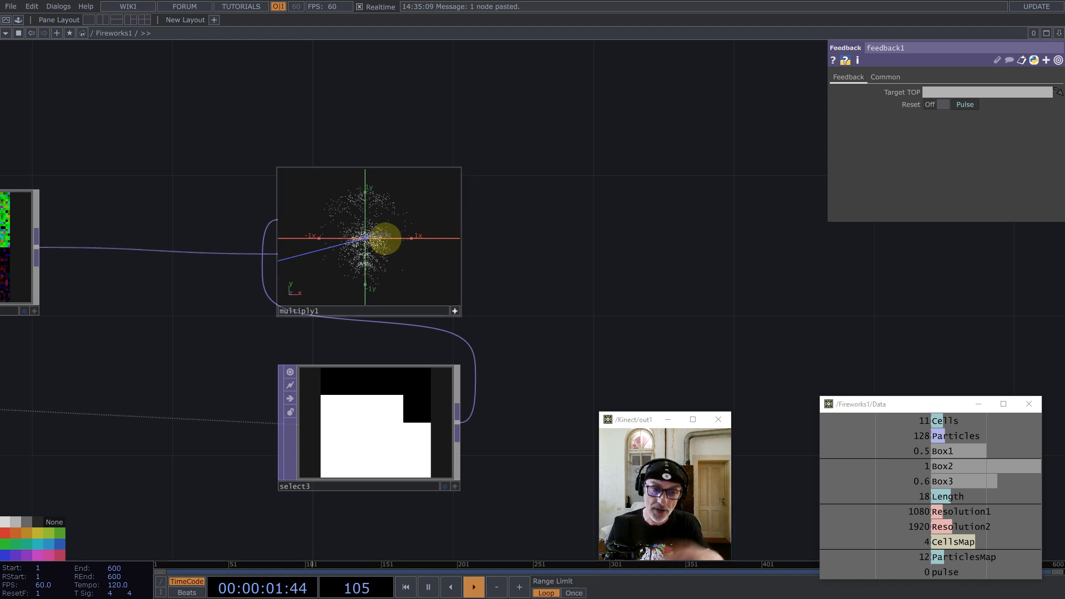
right_click(366, 239)
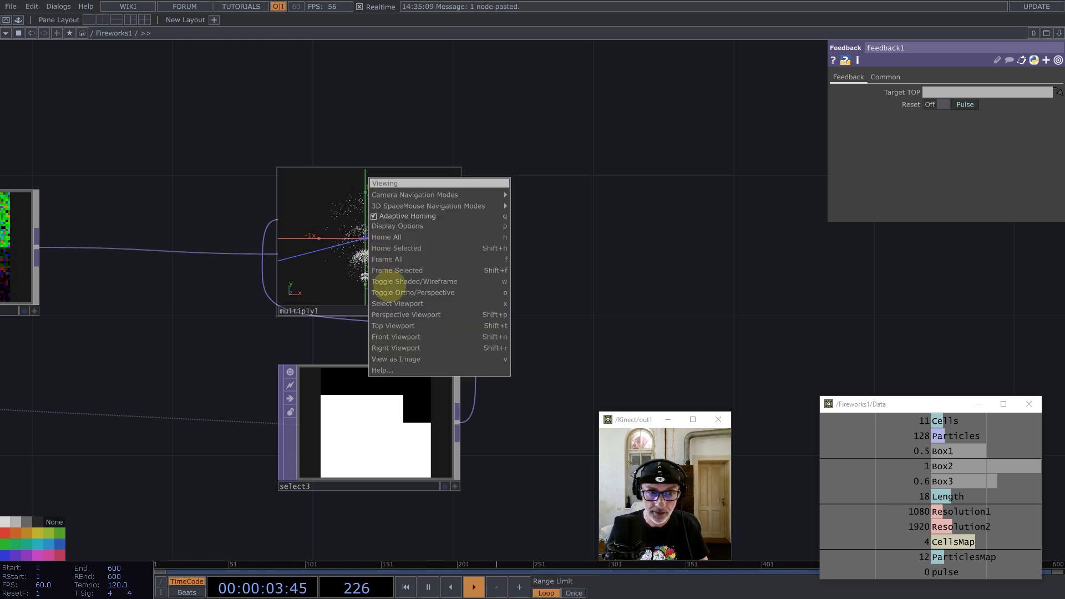
click(418, 361)
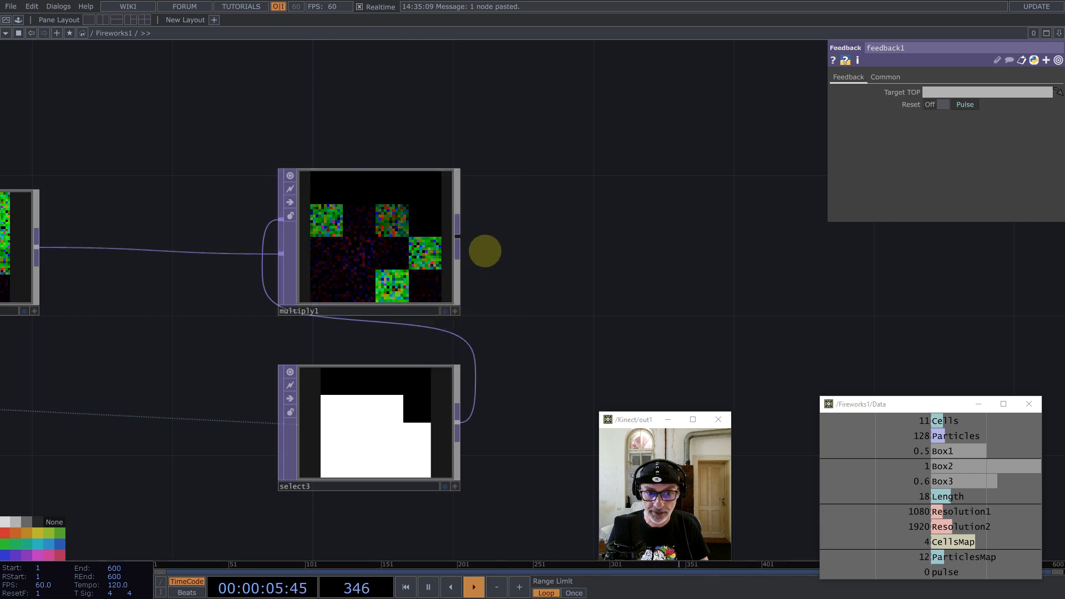
scroll(484, 248, down, 6)
scroll(485, 251, down, 2)
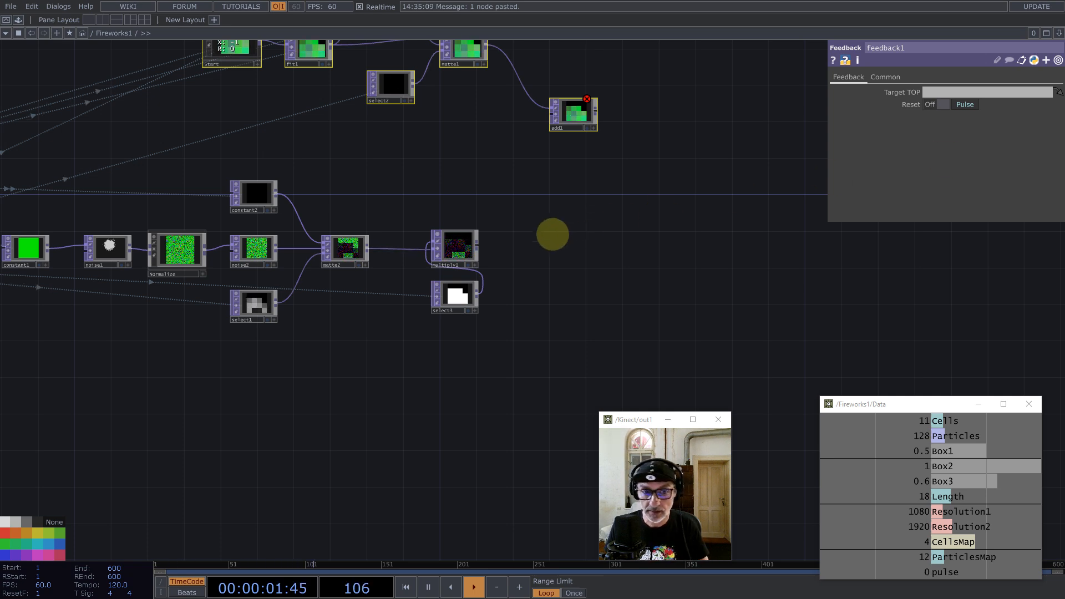
Step: Add a Math TOP, math1, after multiply1 with Multiply set to 1/(128+64)
middle_click(479, 244)
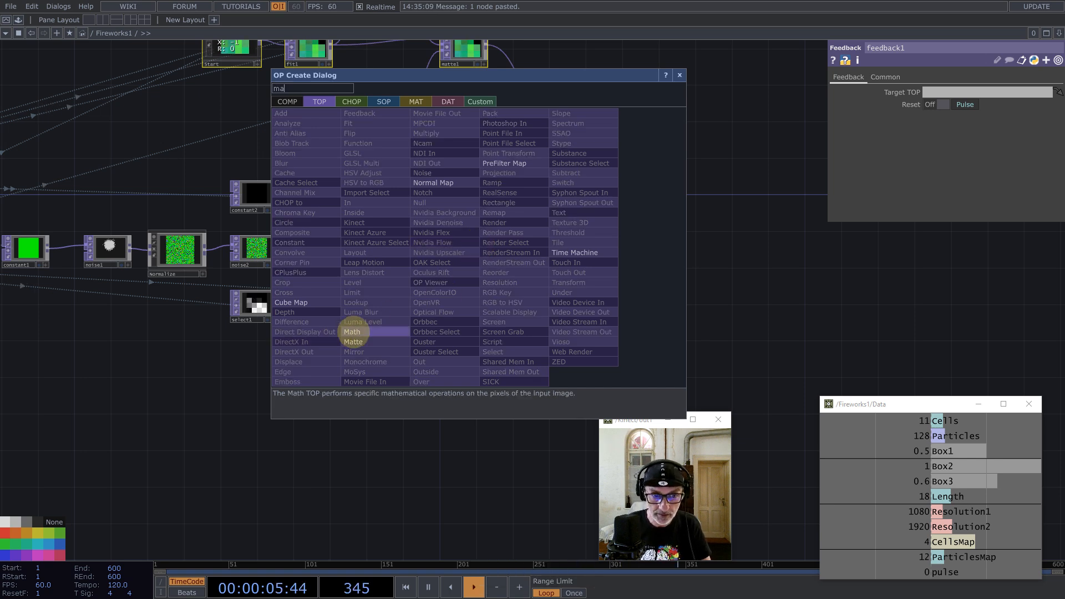
click(352, 338)
click(519, 250)
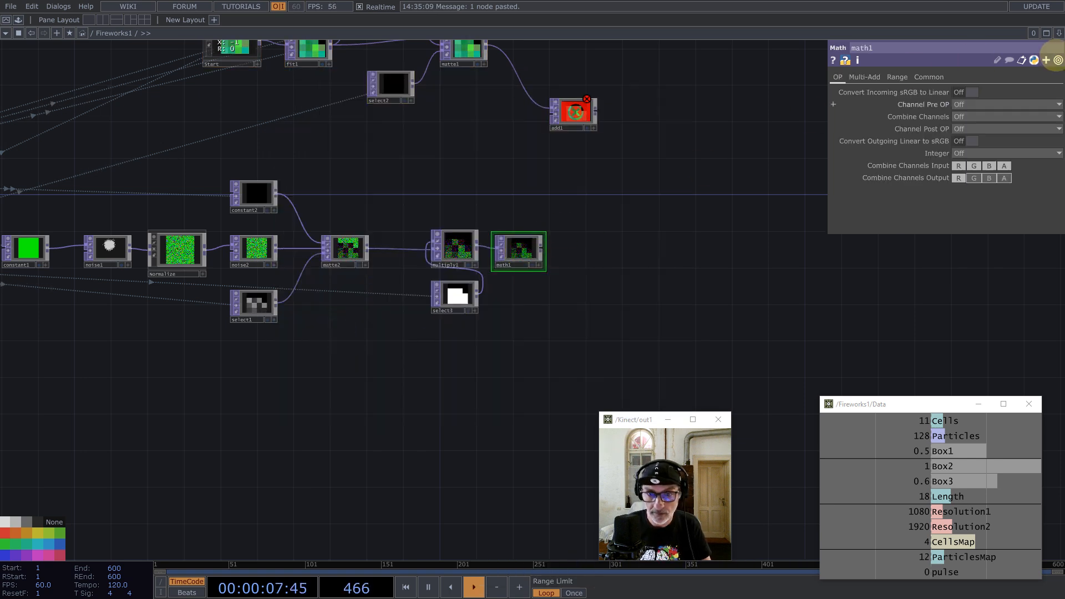
click(865, 77)
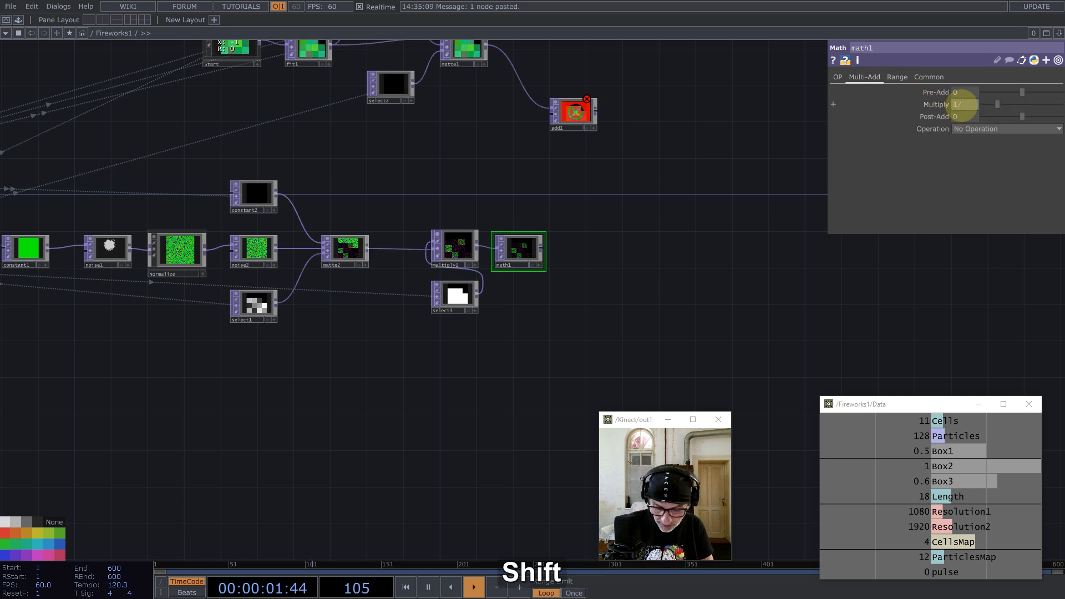
text((128+)
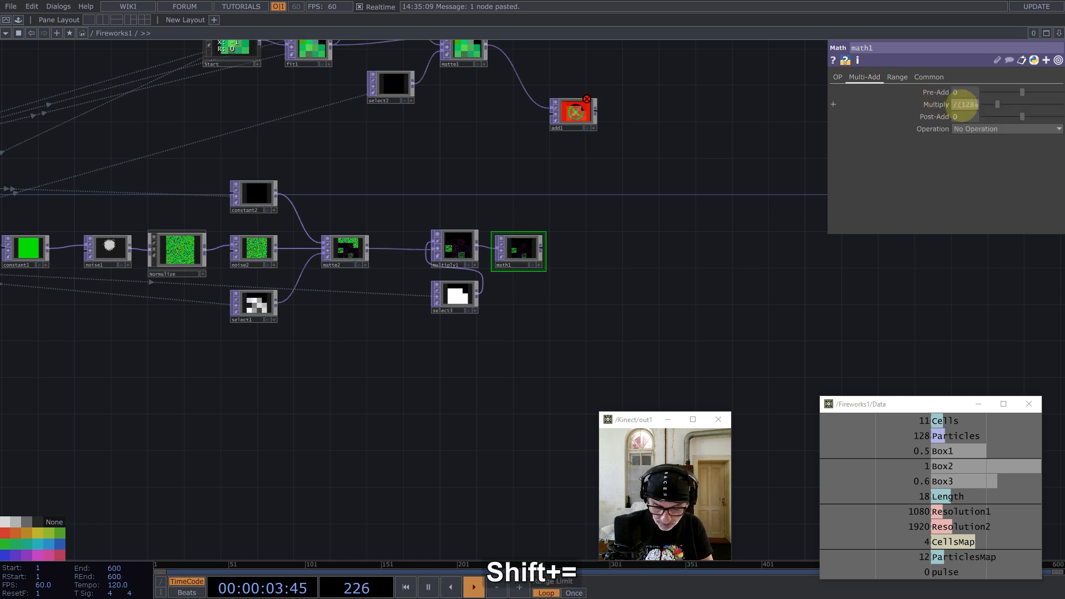
text(64))
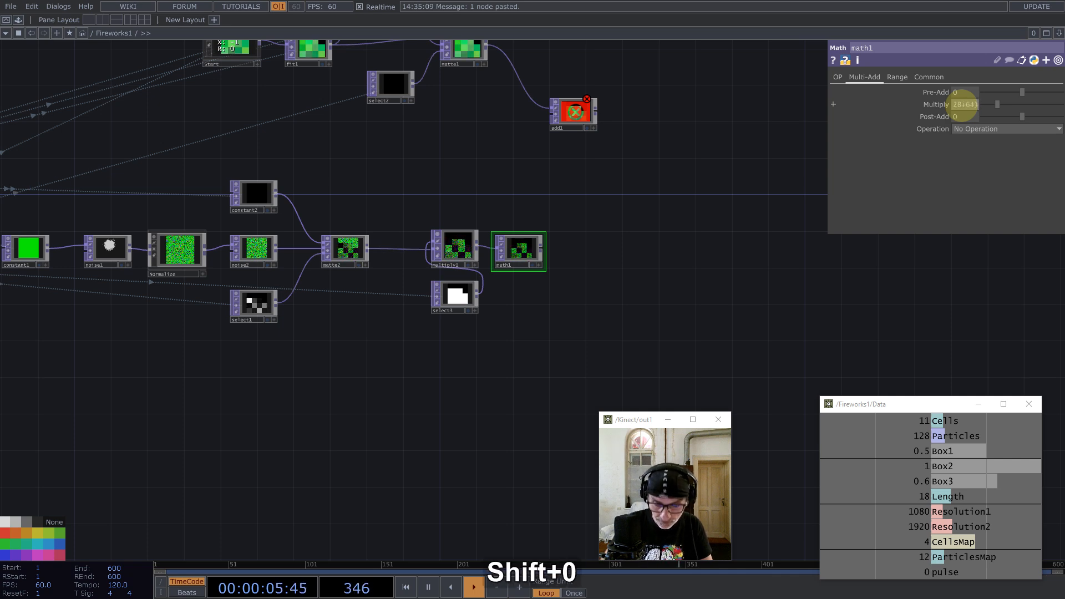
key(Return)
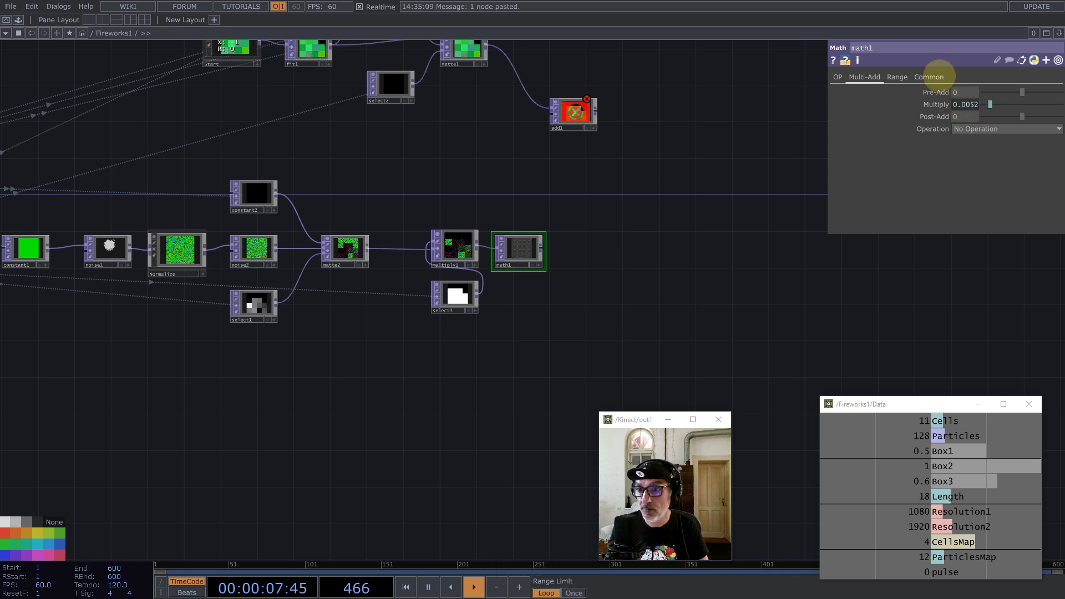
click(937, 76)
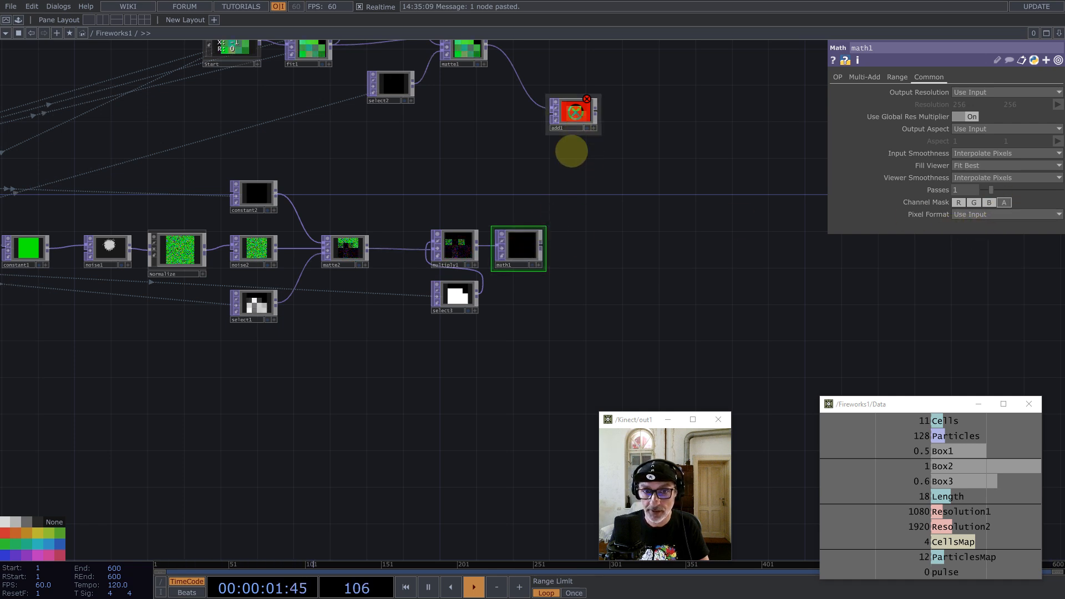
Step: Wire math1 into add1 and make add1 feedback1's Target TOP
drag(541, 244, 771, 265)
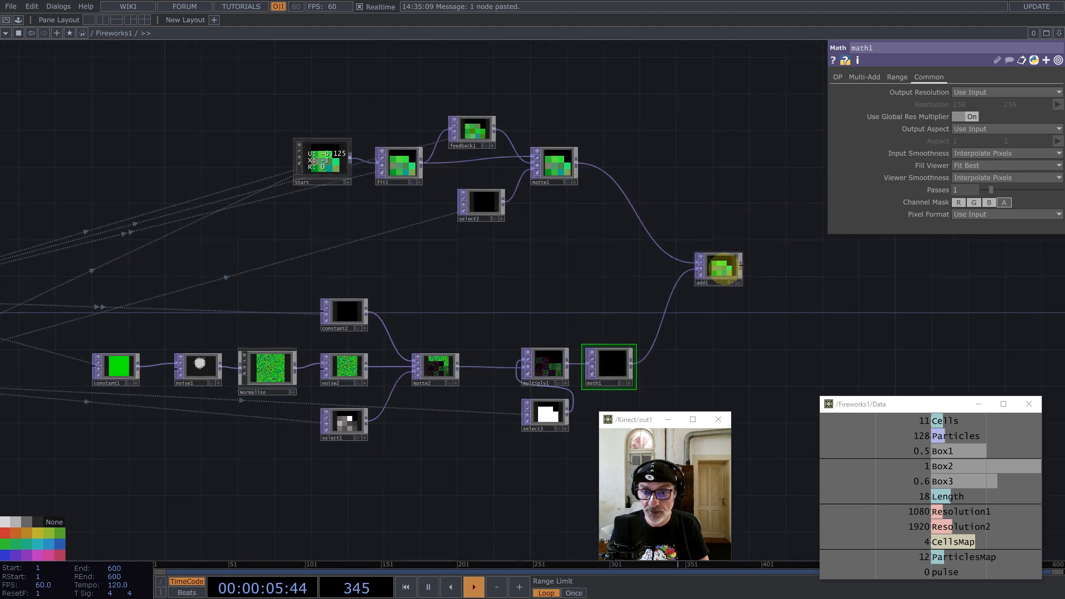
click(723, 269)
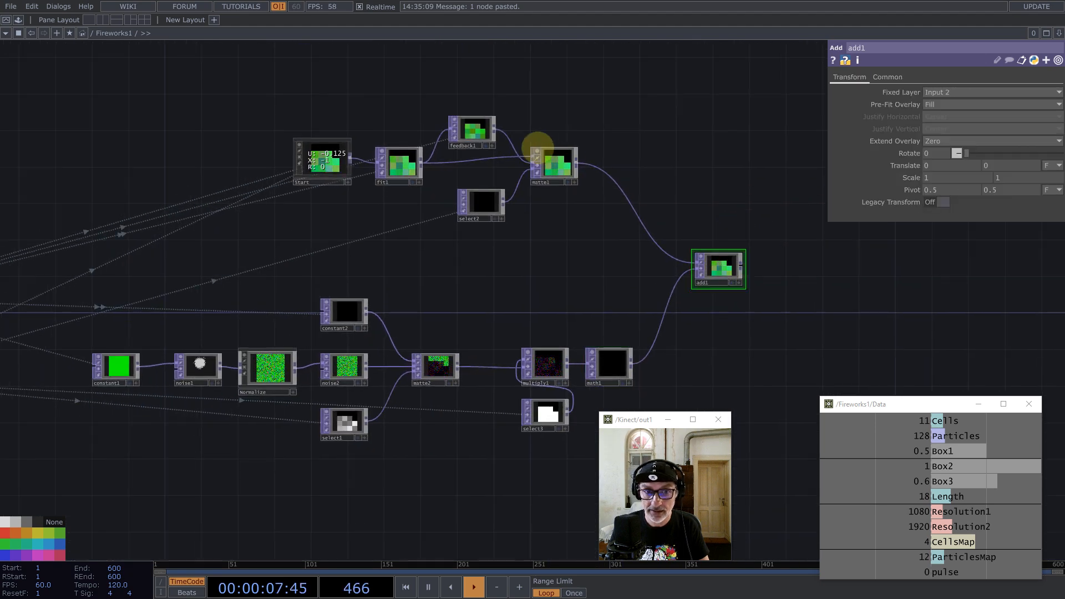
click(482, 128)
drag(716, 256, 944, 93)
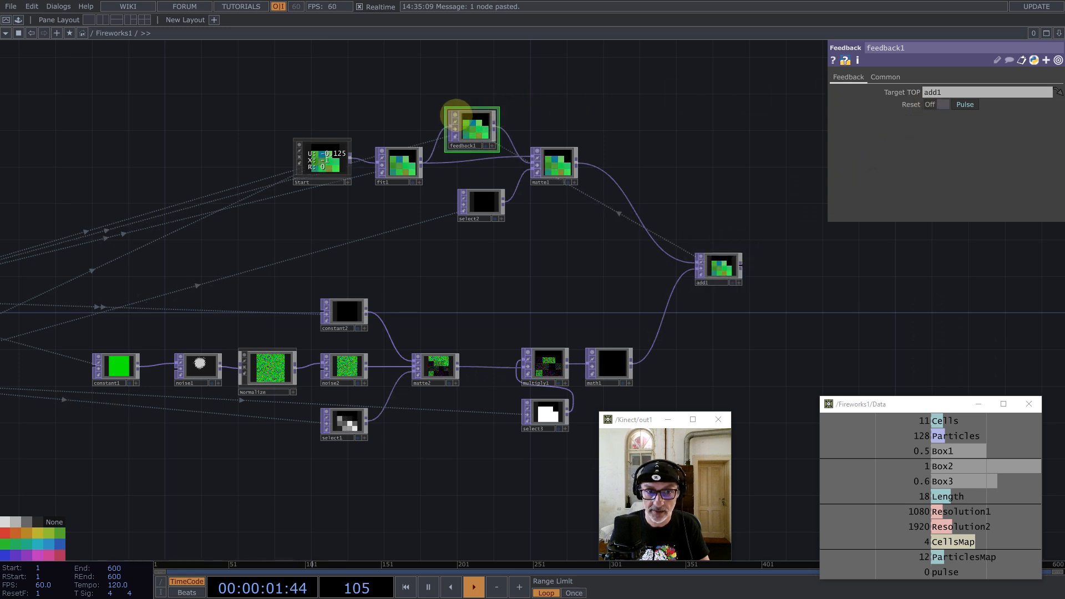
click(455, 118)
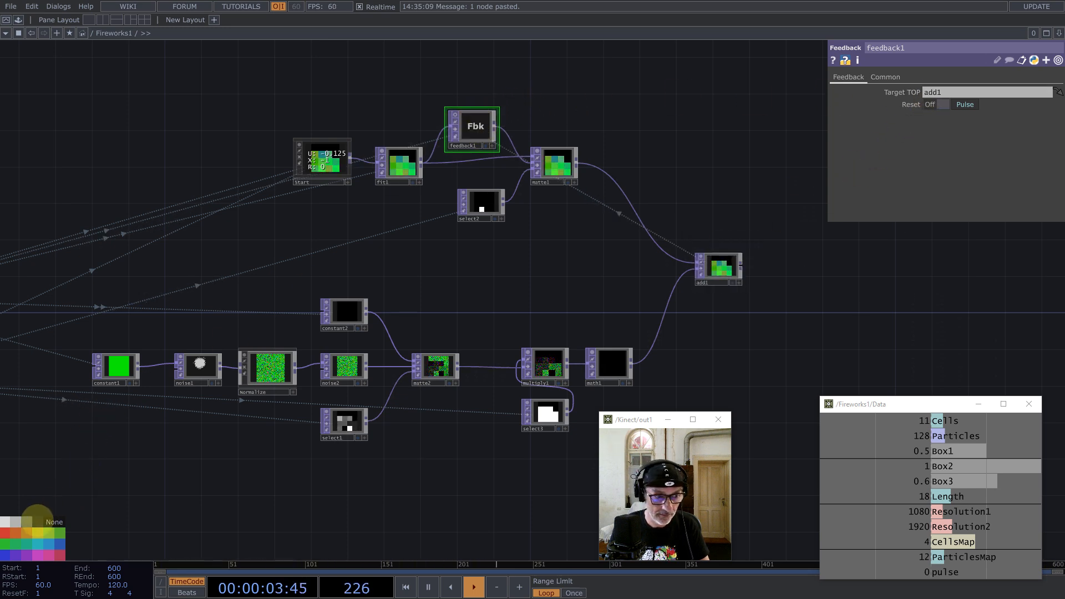
drag(731, 188, 668, 165)
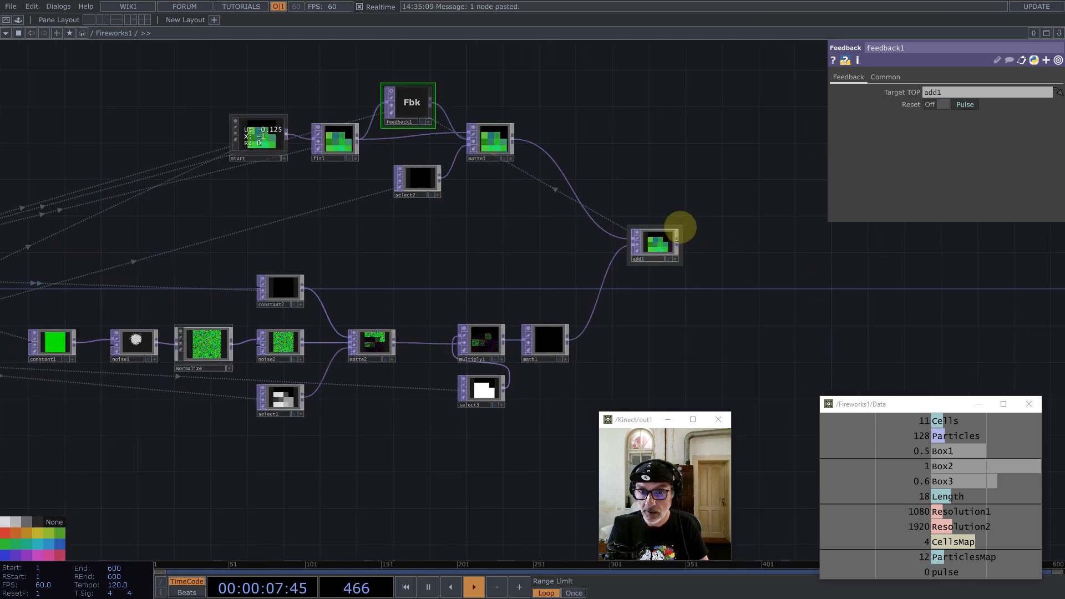
Step: Append a Null TOP after add1 and rename it 'position'
middle_click(677, 239)
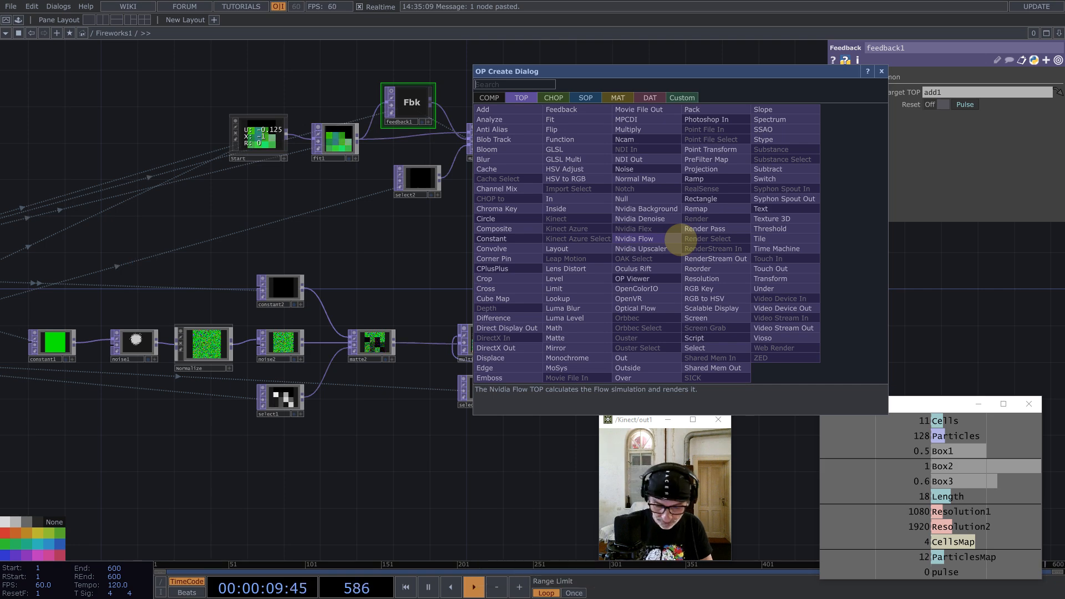
text(nu)
click(645, 198)
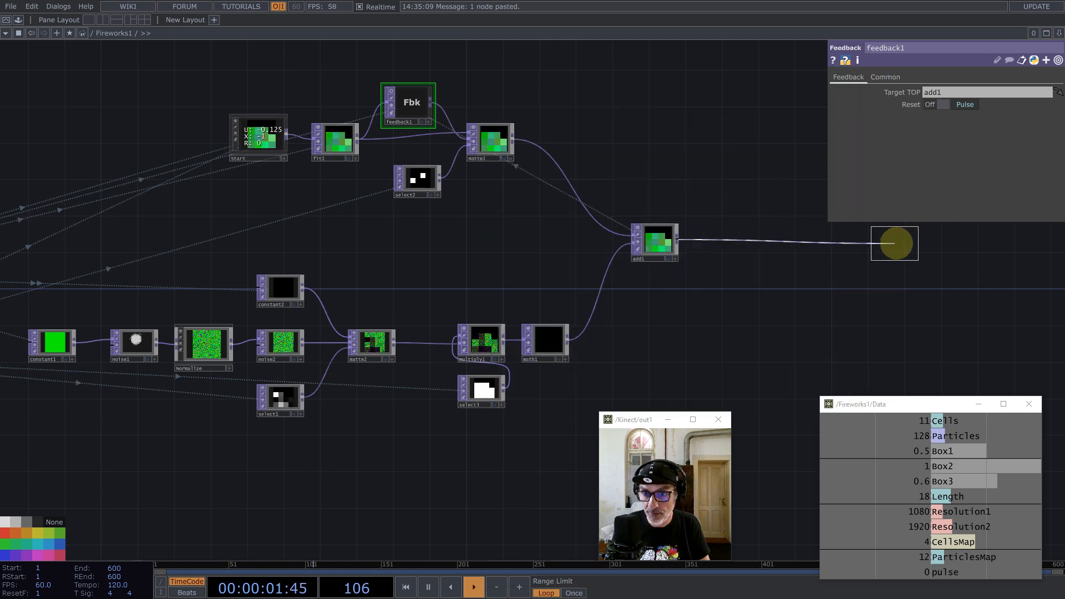
click(891, 240)
scroll(756, 301, up, 5)
scroll(755, 300, up, 3)
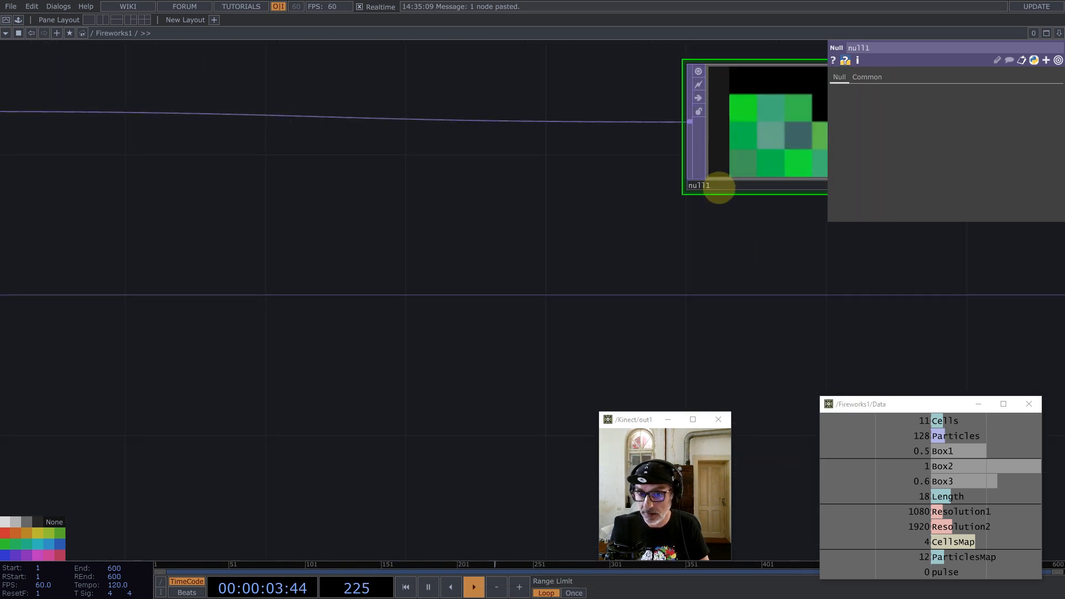
click(719, 186)
text(posi)
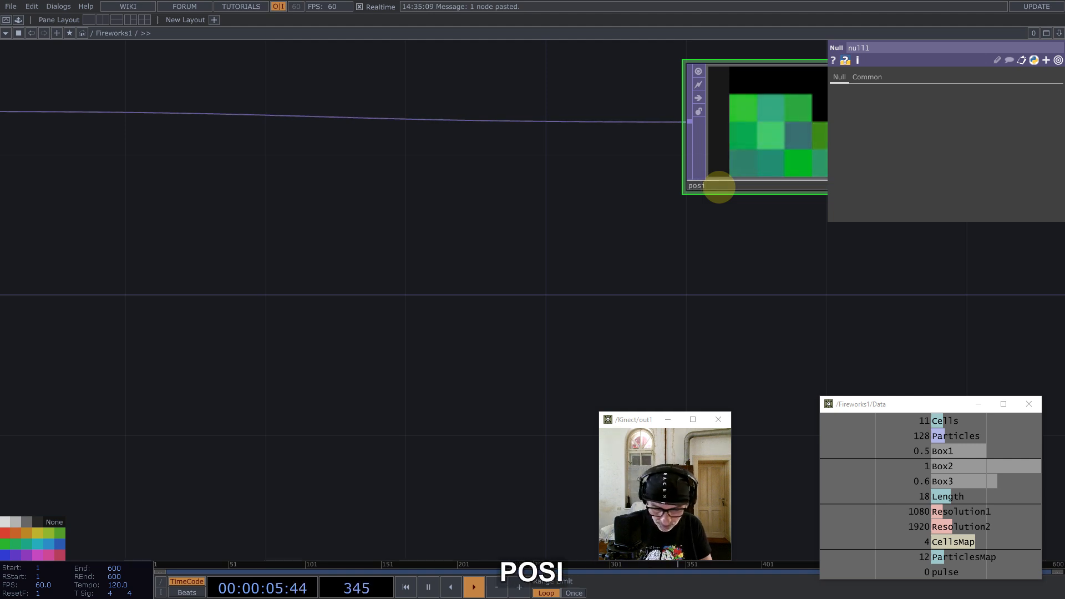
text(tion)
key(Return)
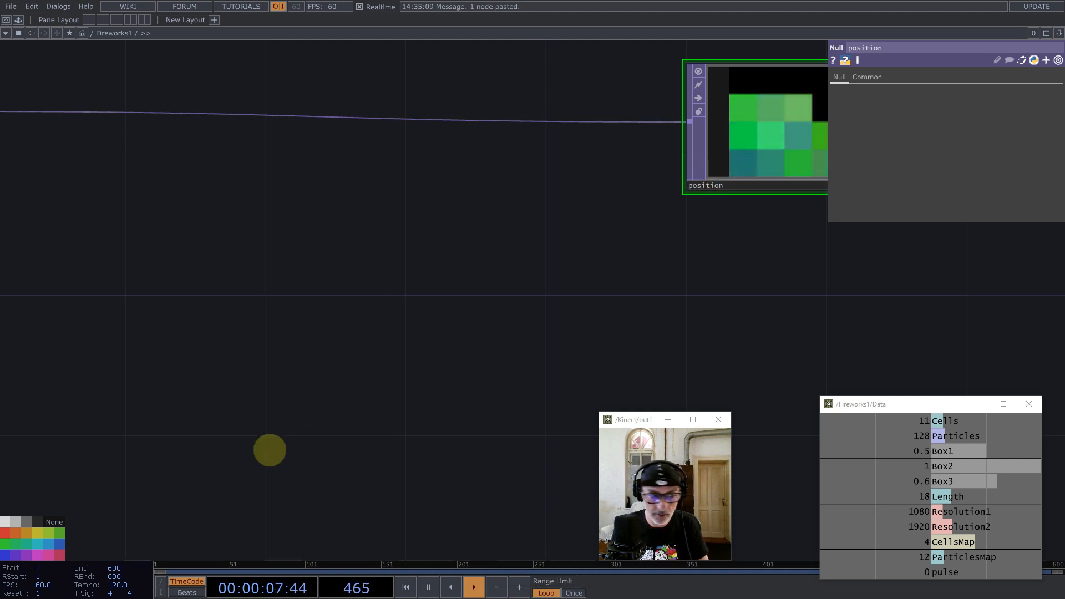
drag(547, 302, 445, 292)
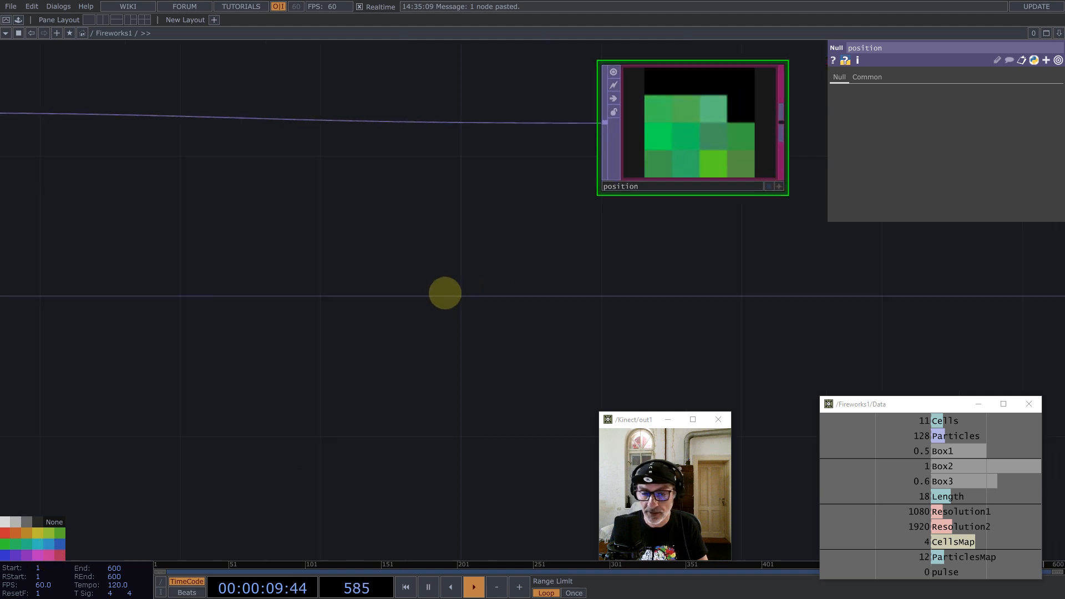
scroll(445, 292, down, 3)
scroll(620, 185, down, 4)
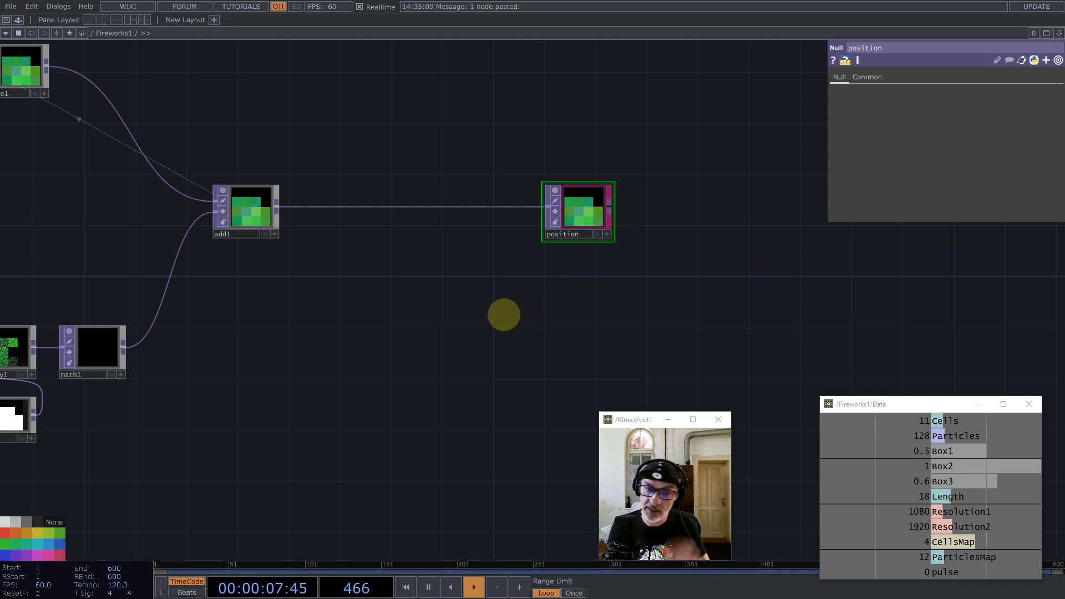
Step: Create a Box SOP, box1, and drag its Scale down to 0.0078
double_click(446, 307)
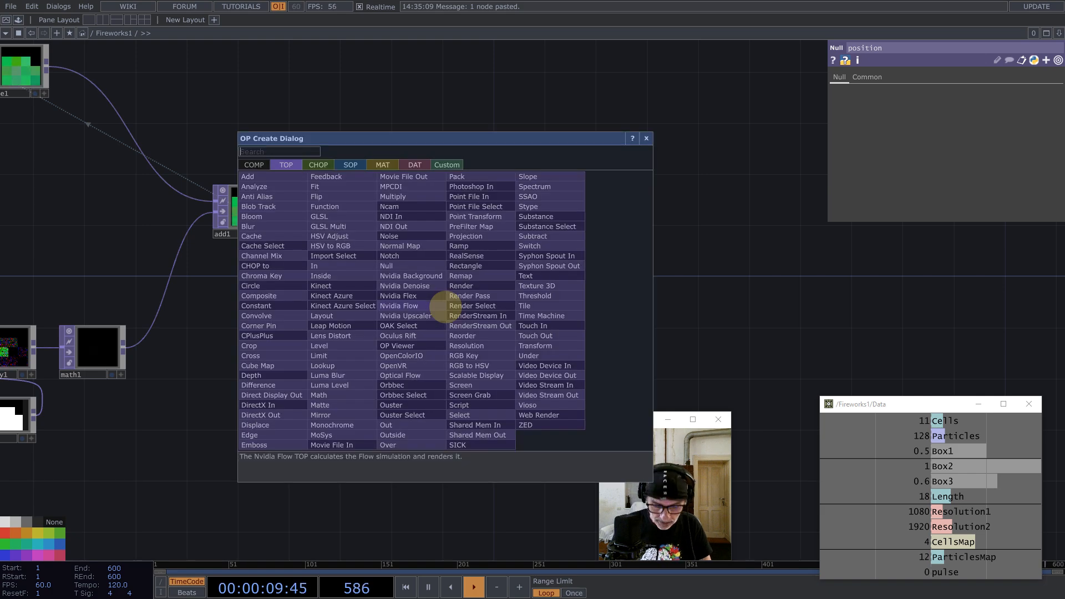
text(bo)
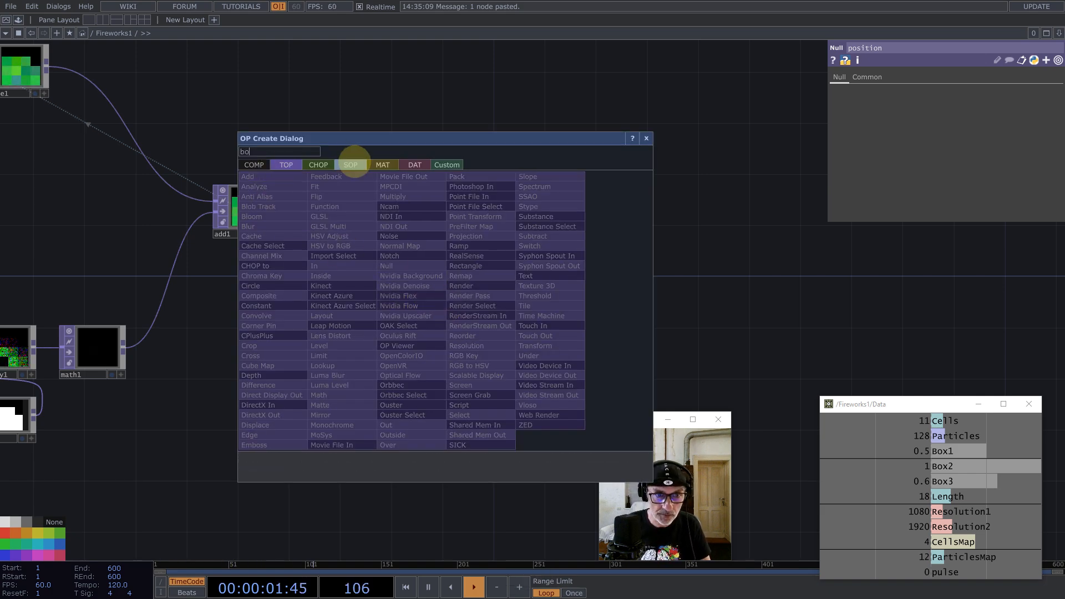
click(351, 165)
click(256, 276)
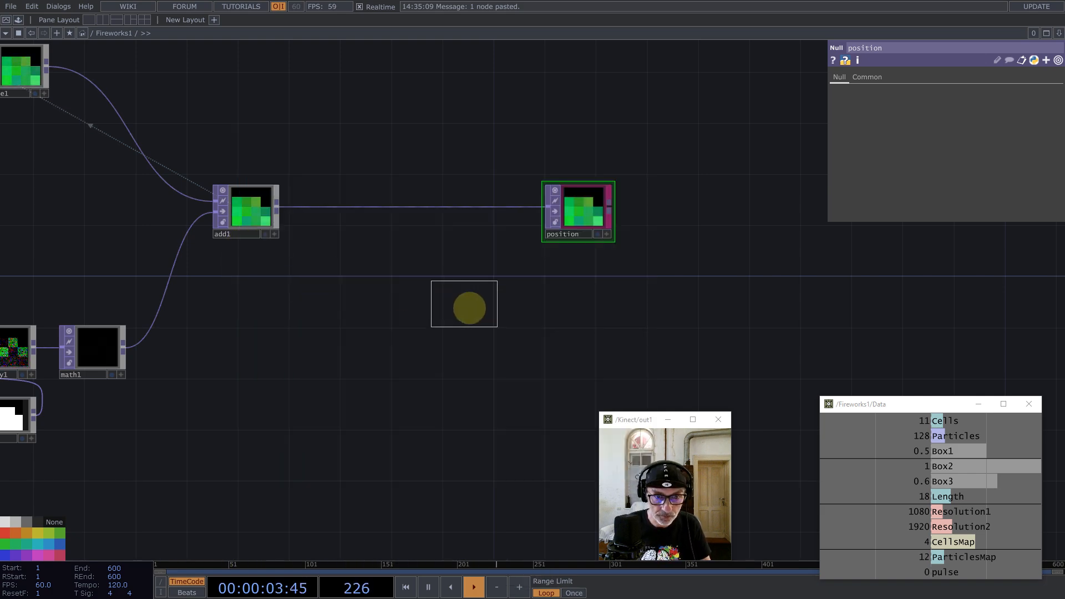
click(427, 315)
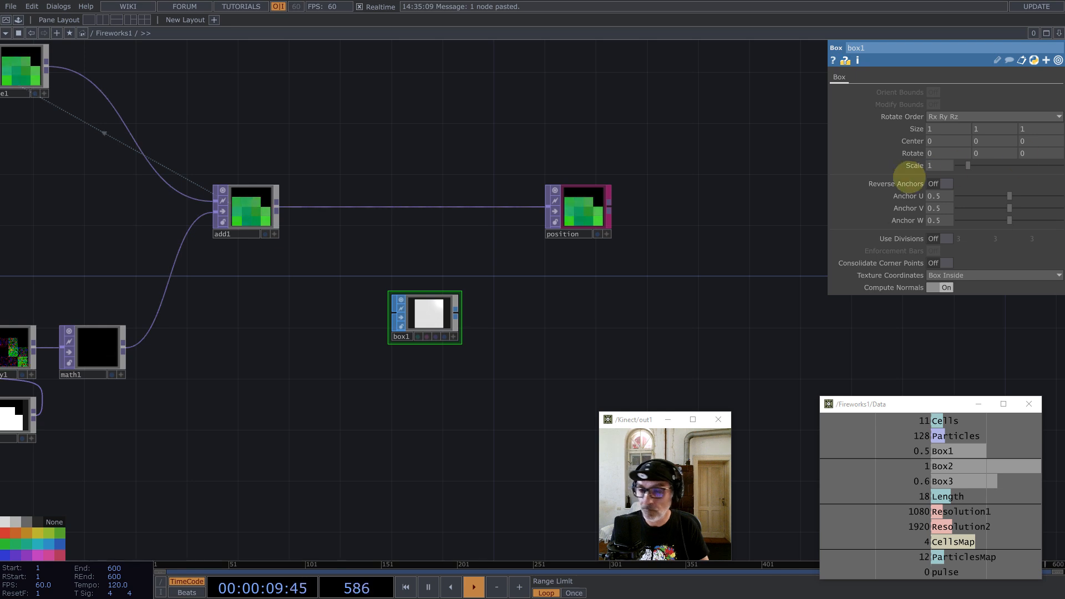
drag(938, 166, 912, 165)
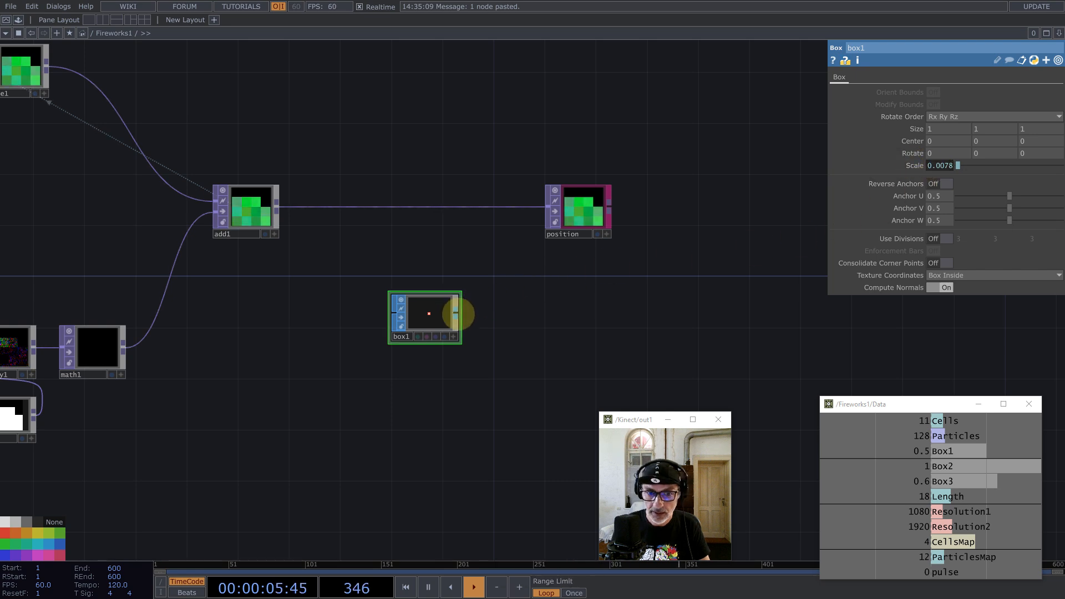
Step: Create a Geometry COMP, geo1, fed from box1
middle_click(456, 314)
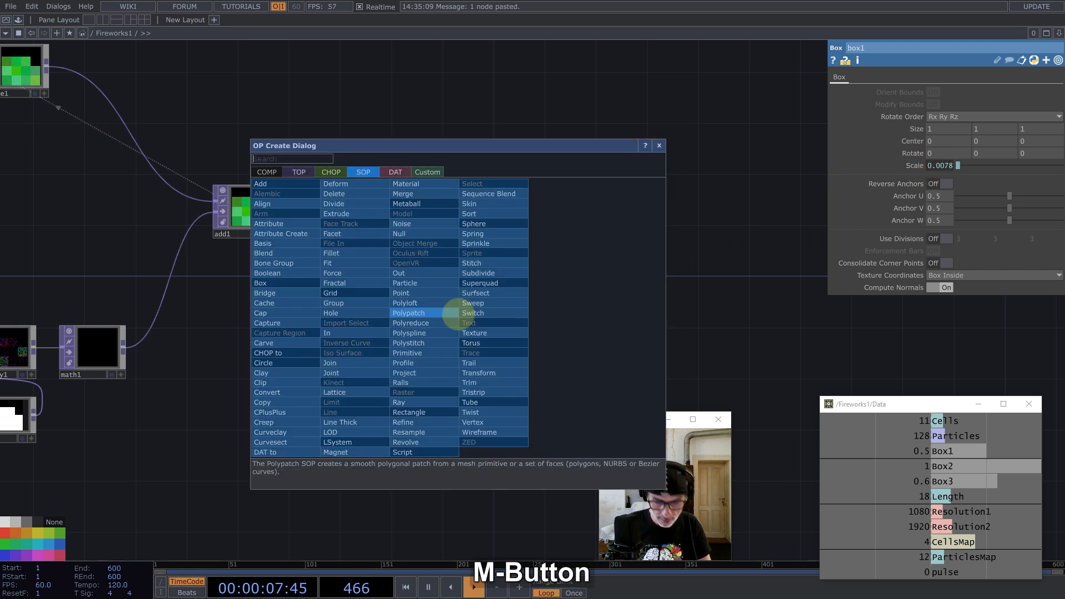
text(g)
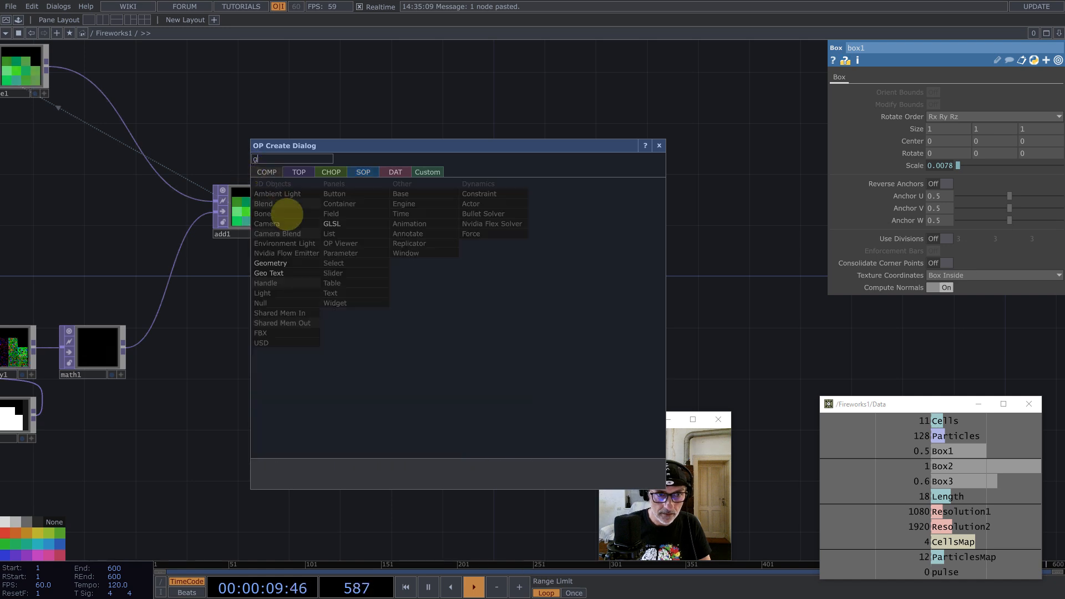
click(274, 266)
click(588, 316)
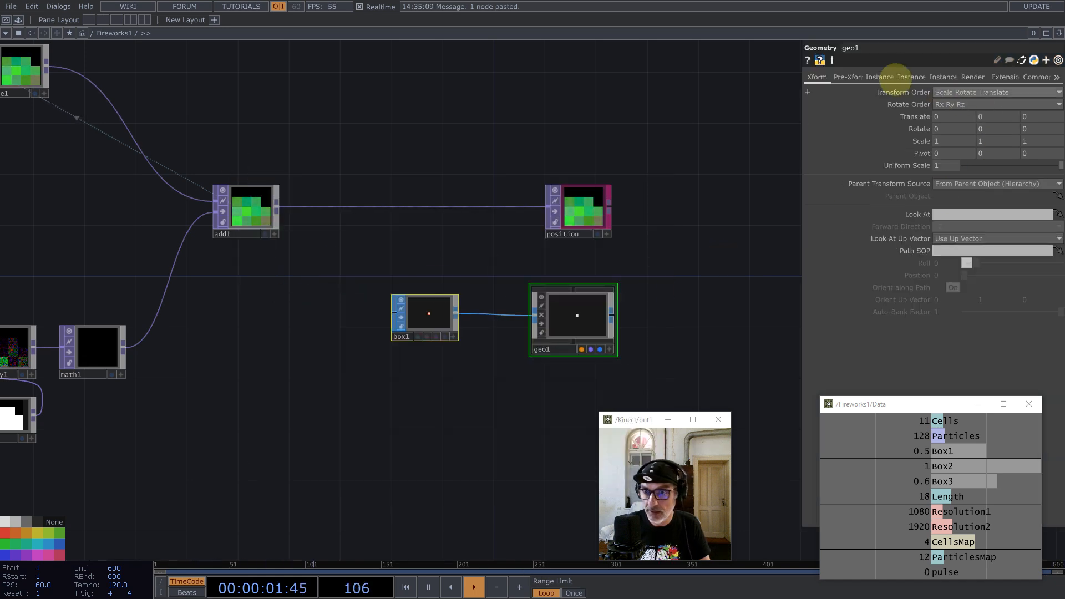
Step: Turn on geo1 instancing with position as Translate OP and r, g, b for Translate X, Y, Z
click(881, 77)
click(951, 92)
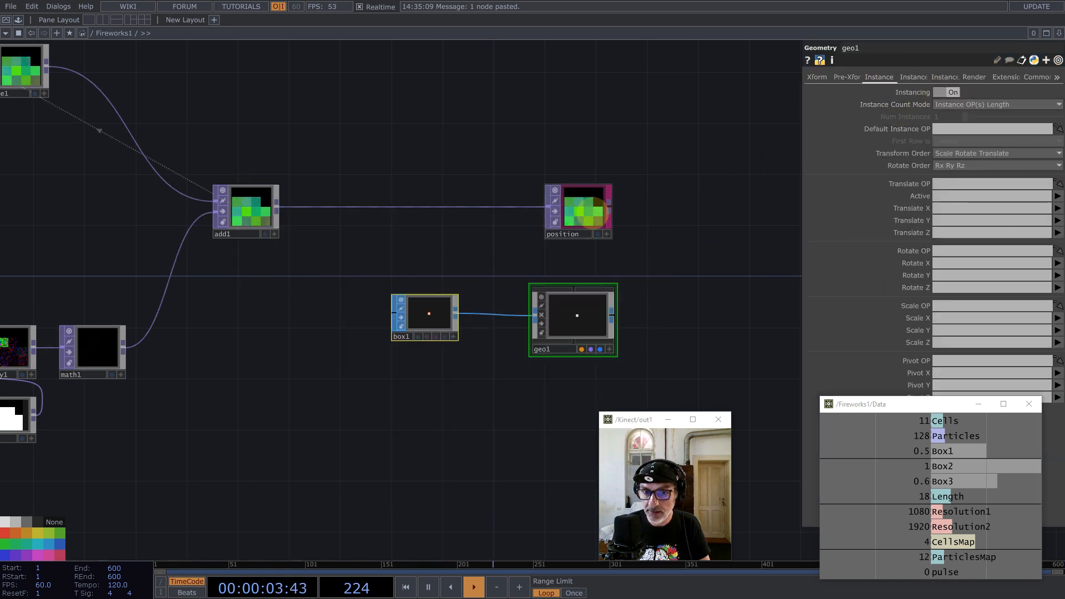
drag(962, 184, 963, 183)
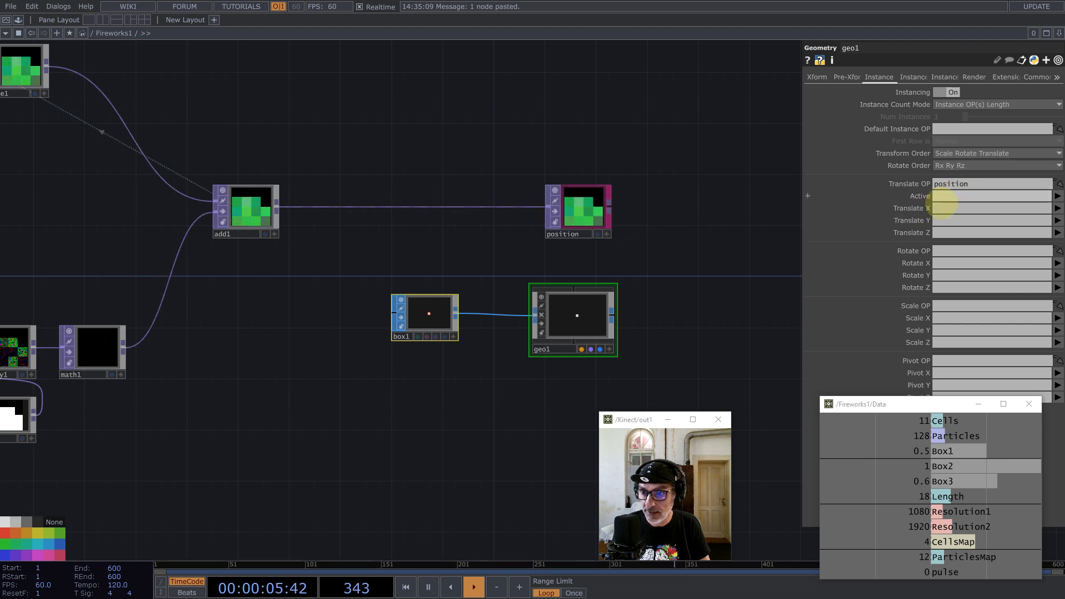
click(940, 220)
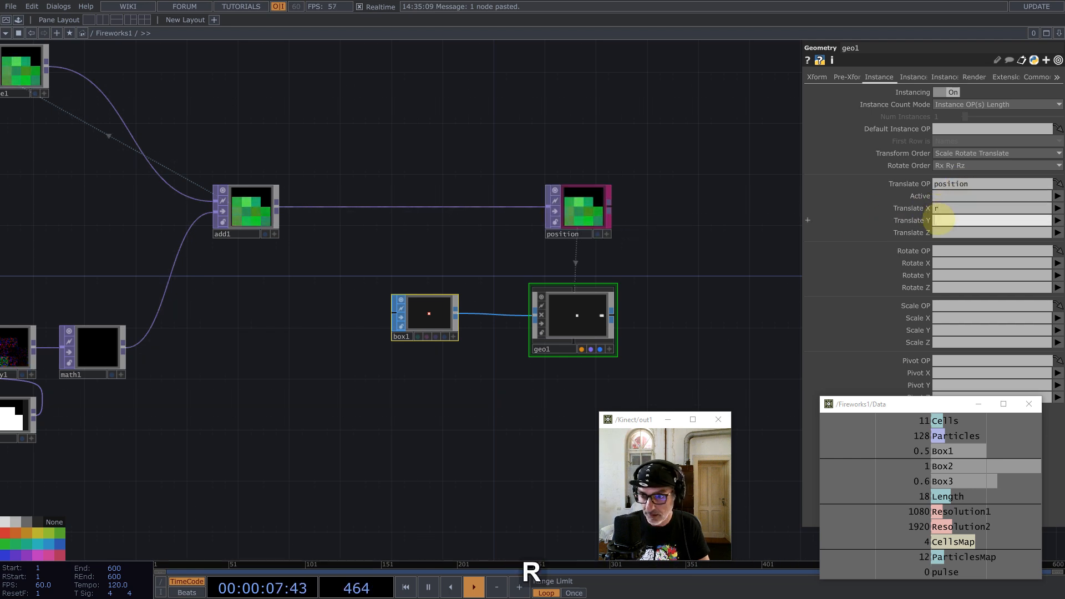
text(g)
click(942, 233)
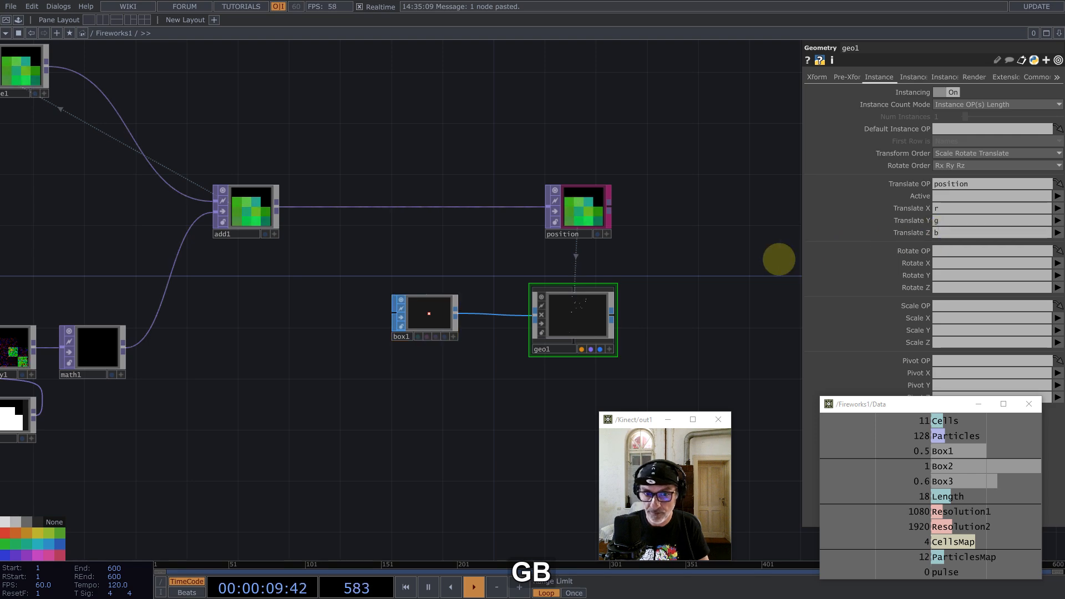
scroll(585, 327, up, 5)
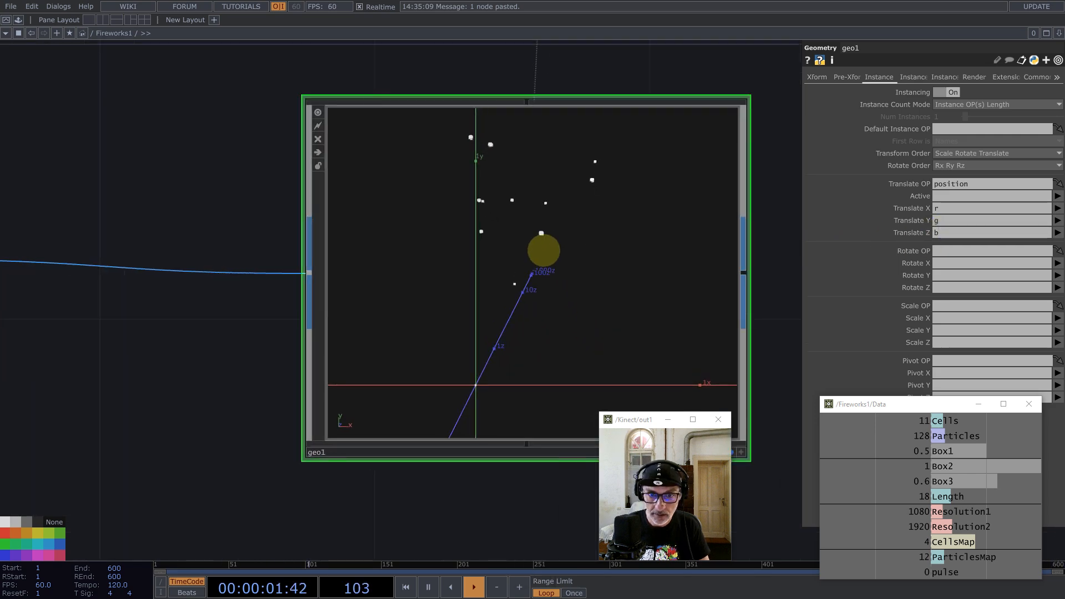
scroll(543, 250, down, 7)
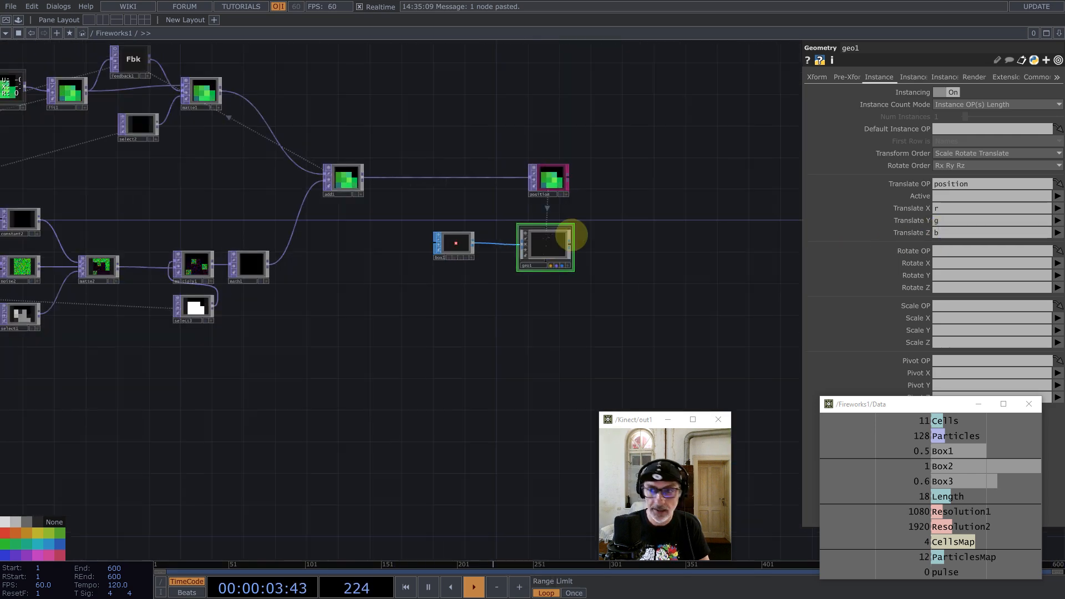
scroll(571, 236, down, 2)
click(1057, 32)
Step: Split the pane side by side and make the right pane a Geometry Viewer
click(993, 53)
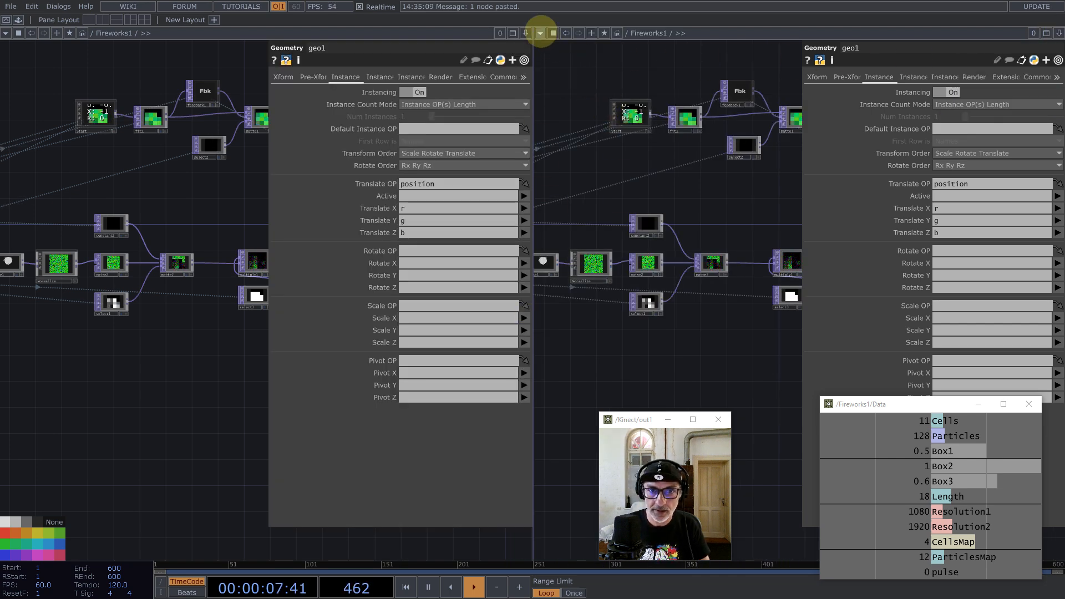
click(540, 33)
click(549, 65)
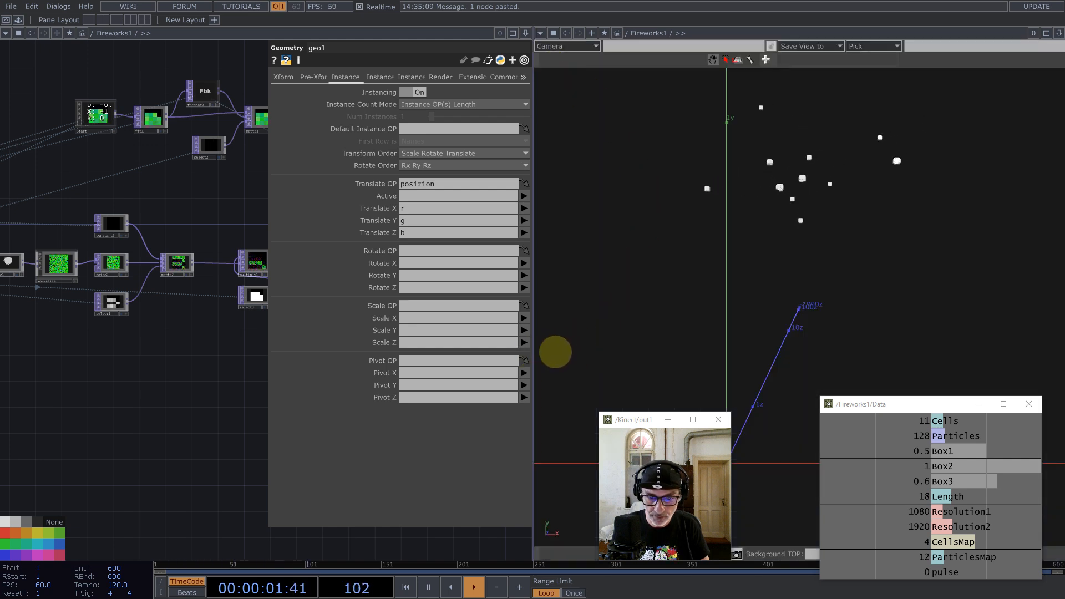
drag(534, 350, 598, 351)
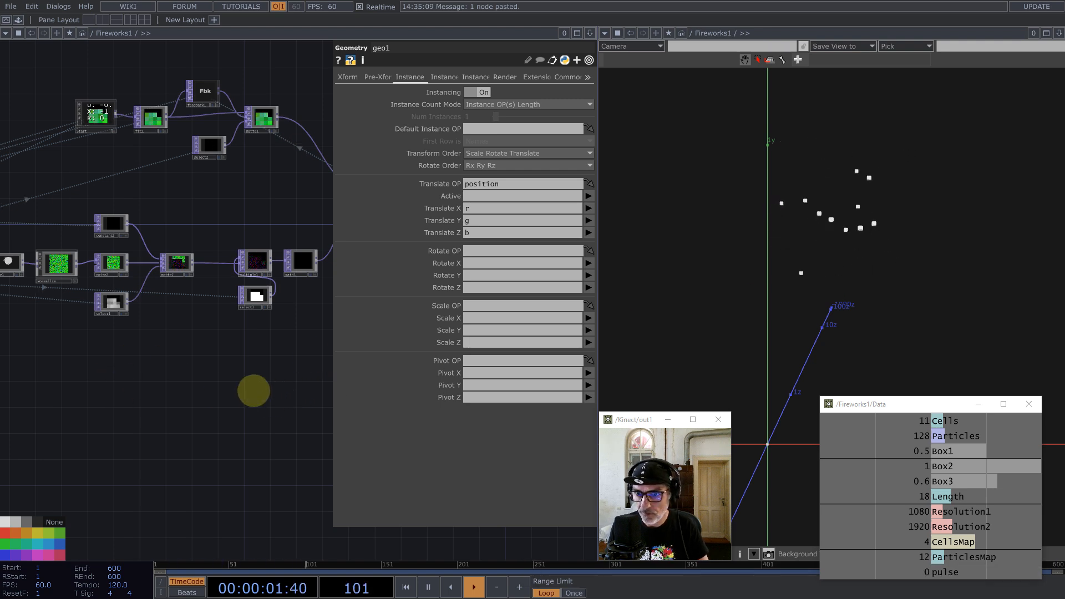
Step: Set matte1's Matte Channel to Luminance
drag(132, 396, 163, 469)
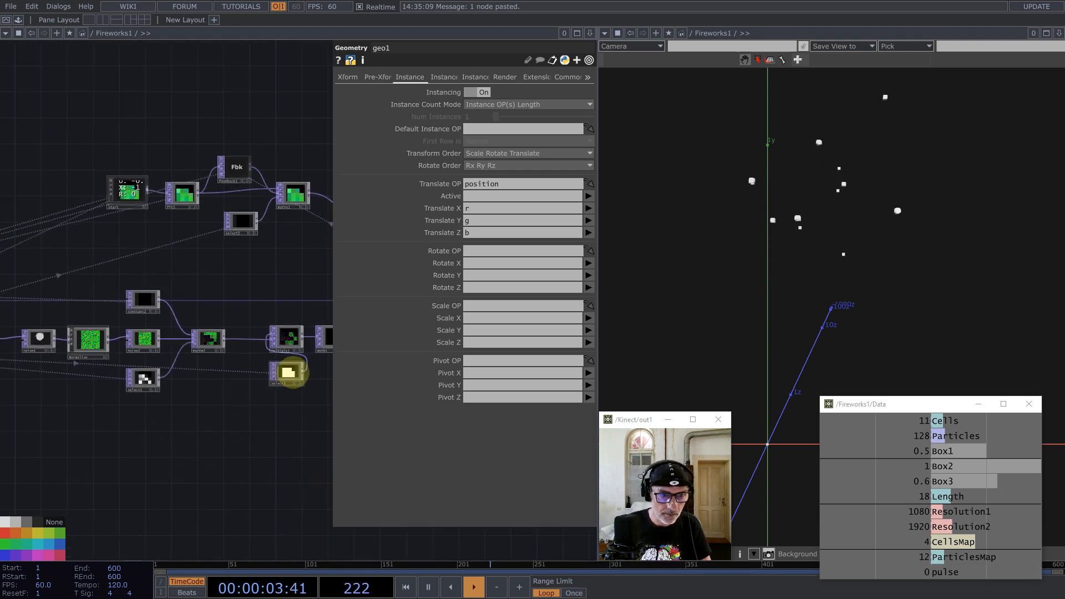
click(293, 373)
drag(263, 281, 382, 350)
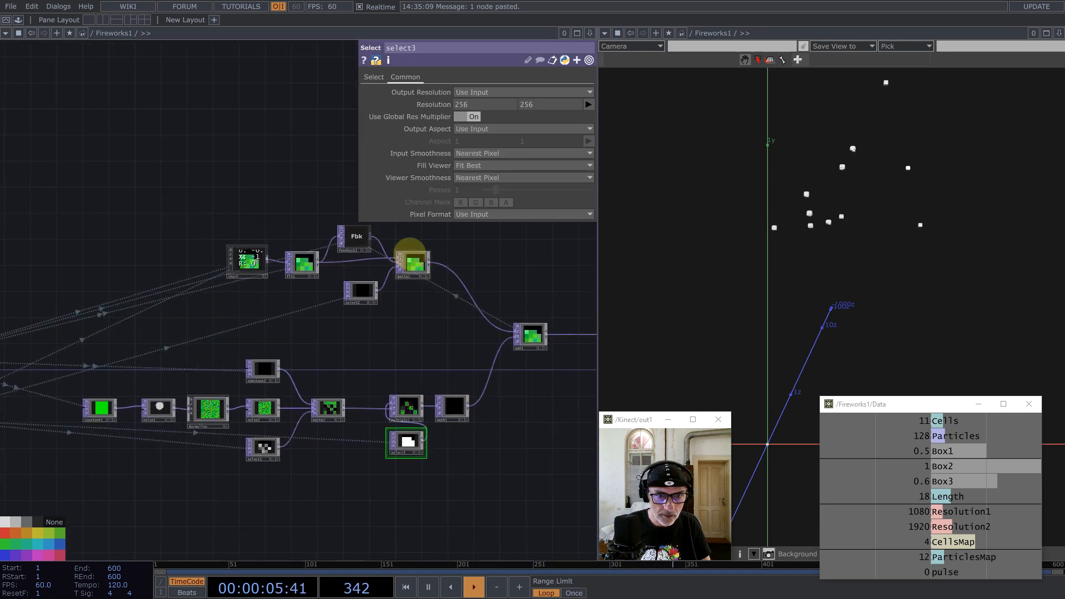
scroll(410, 253, up, 5)
click(411, 260)
click(488, 105)
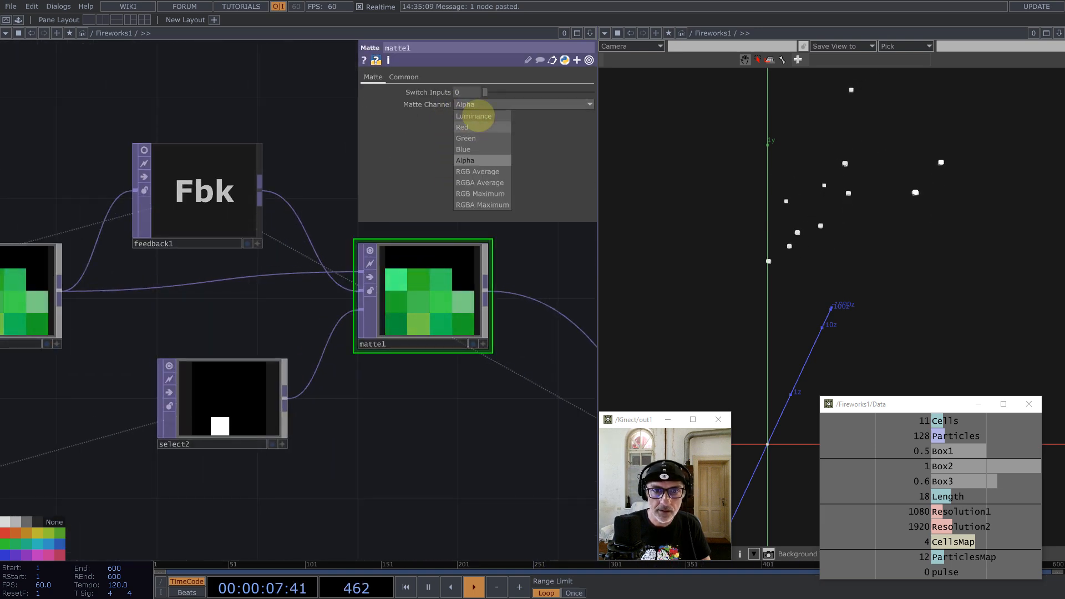
click(474, 116)
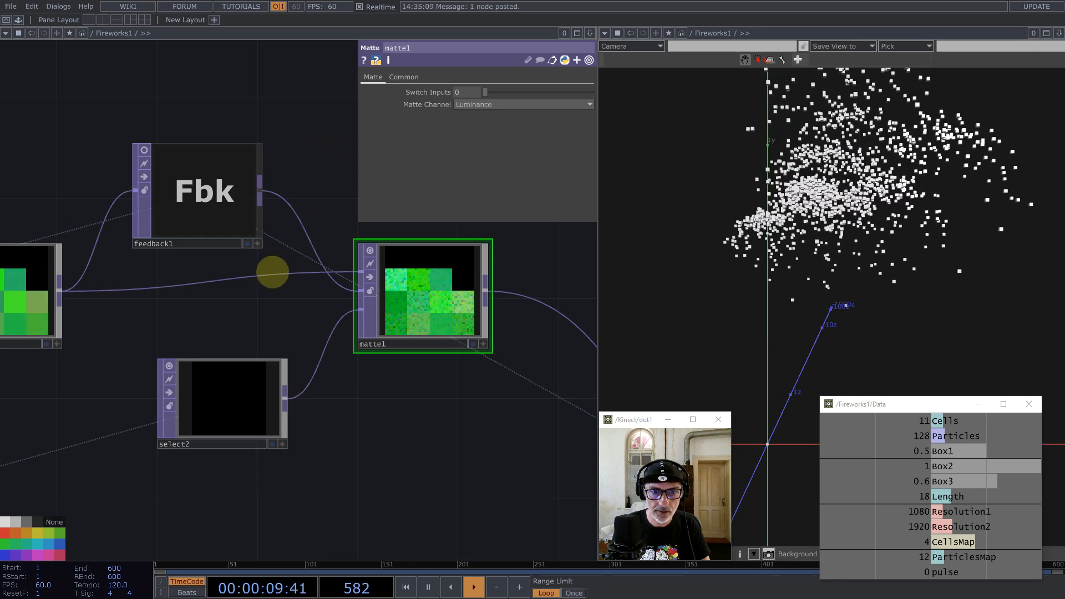
scroll(272, 272, down, 10)
Step: Set math1's Input Smoothness and Viewer Smoothness to Nearest Pixel
click(320, 347)
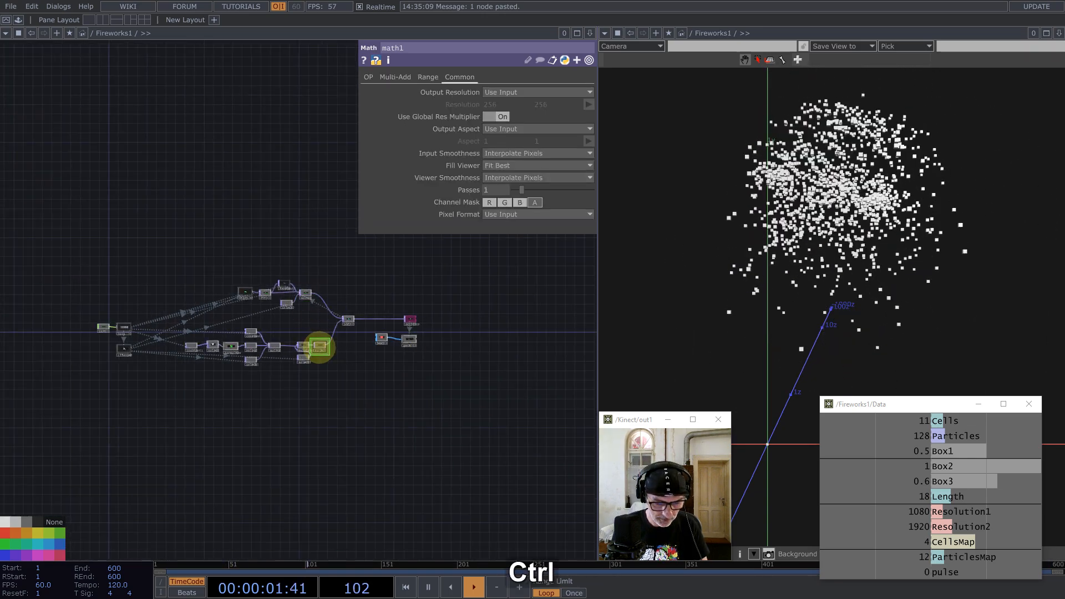
key(ctrl+a)
click(513, 153)
click(511, 166)
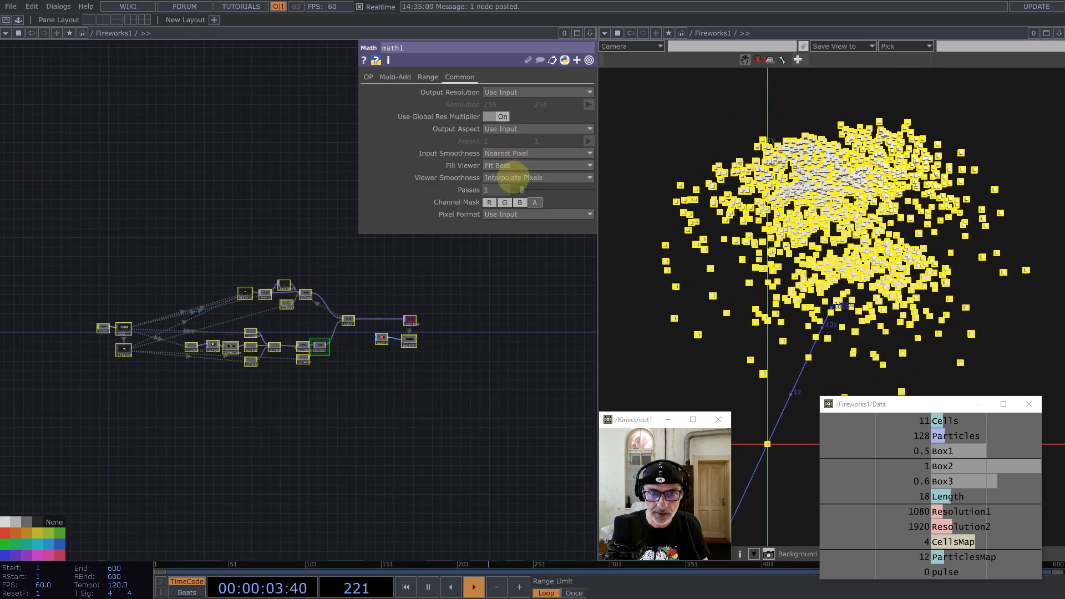
click(511, 177)
click(508, 204)
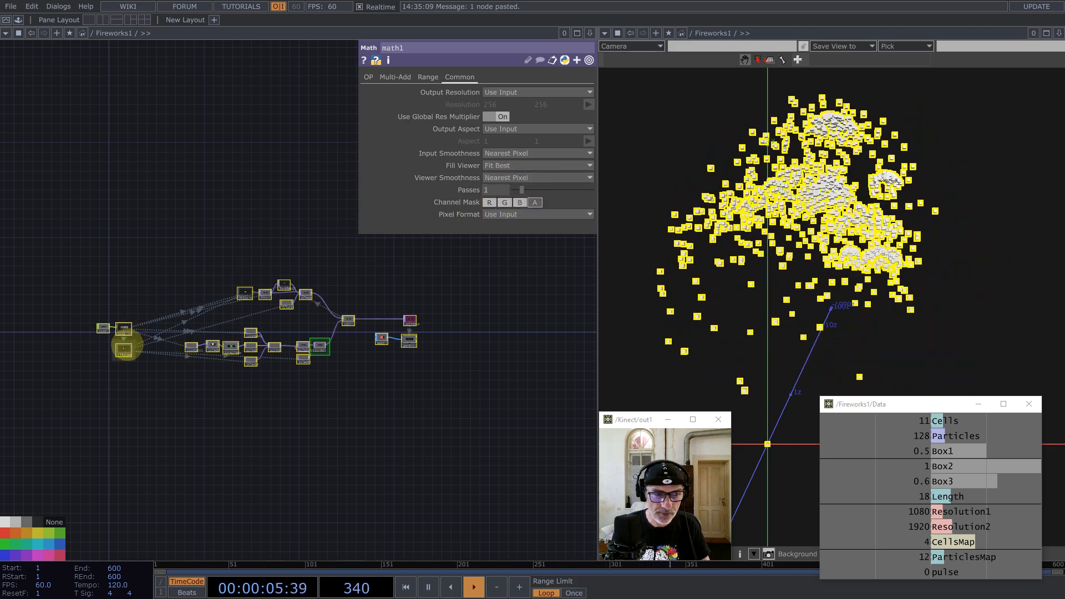
scroll(127, 346, up, 6)
Step: Move par1, Data and Lifespan up above the network, with Lifespan below Data
drag(32, 200, 159, 416)
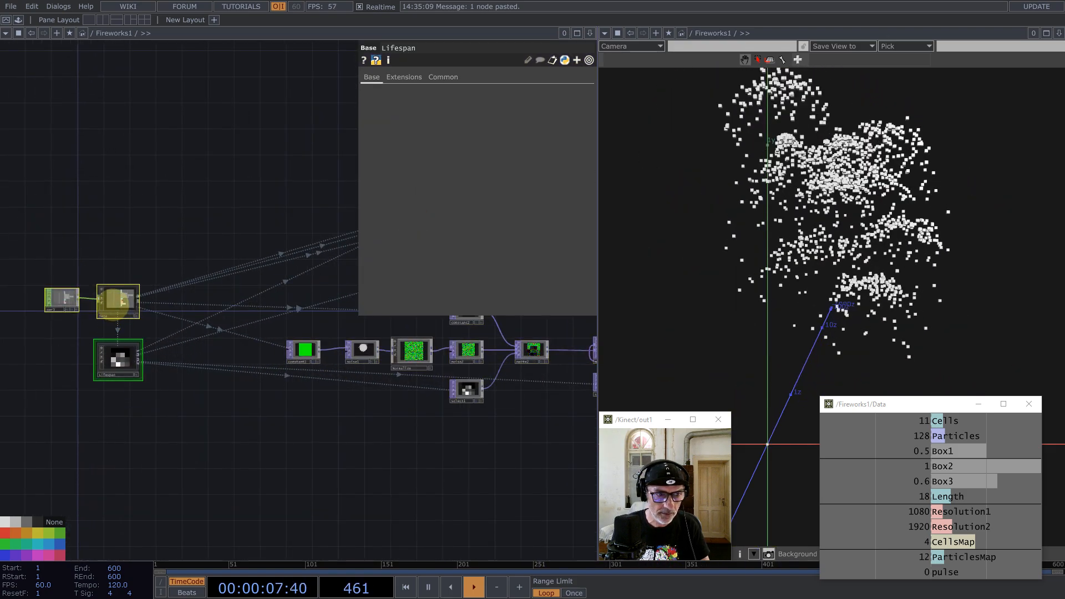
drag(113, 305, 256, 83)
drag(183, 311, 66, 422)
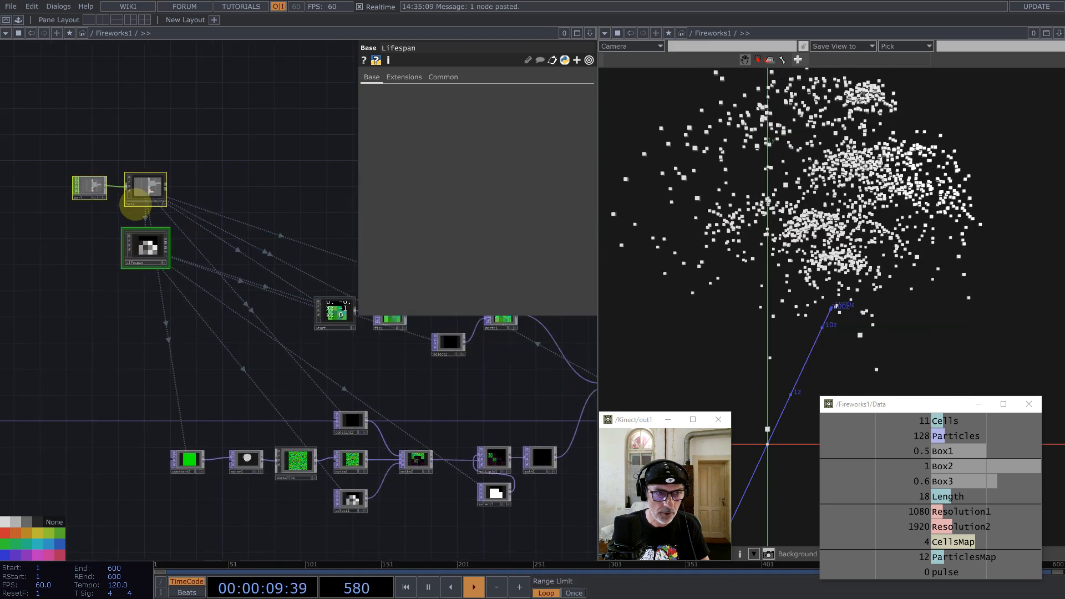
drag(135, 205, 182, 170)
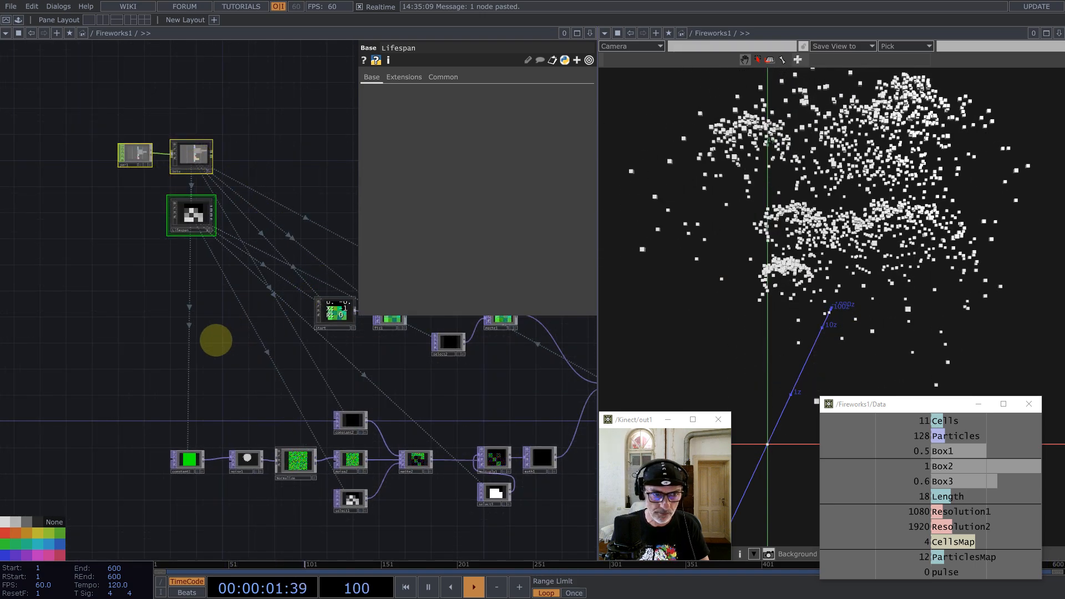
drag(216, 340, 189, 352)
click(164, 232)
drag(162, 238, 149, 257)
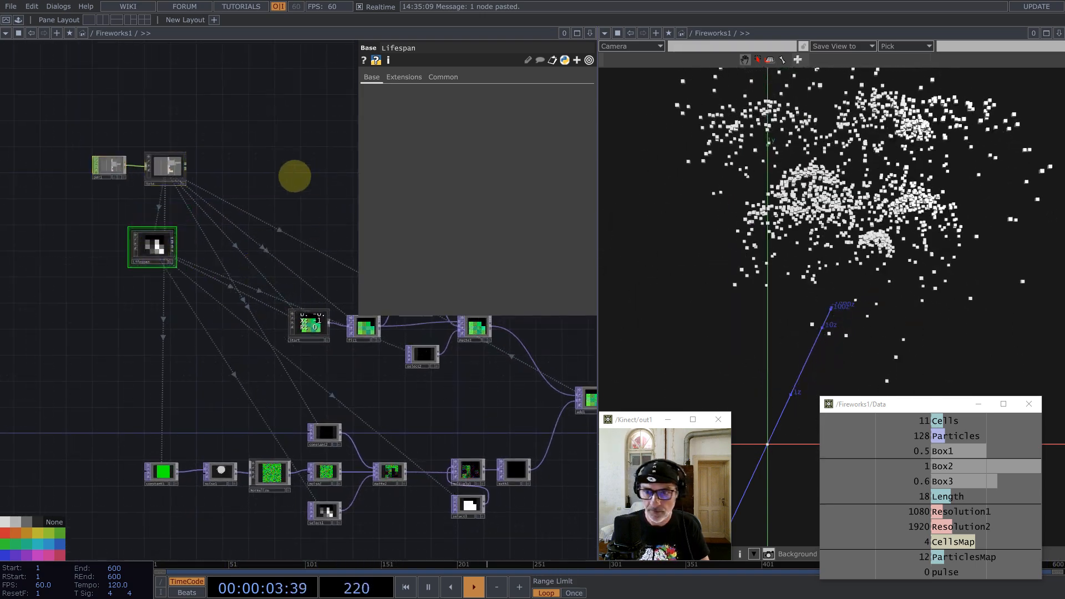
drag(295, 176, 248, 159)
Step: Orbit the particle view, pan to box1 and geo1, and open the OP Create Dialog
middle_drag(765, 222, 801, 247)
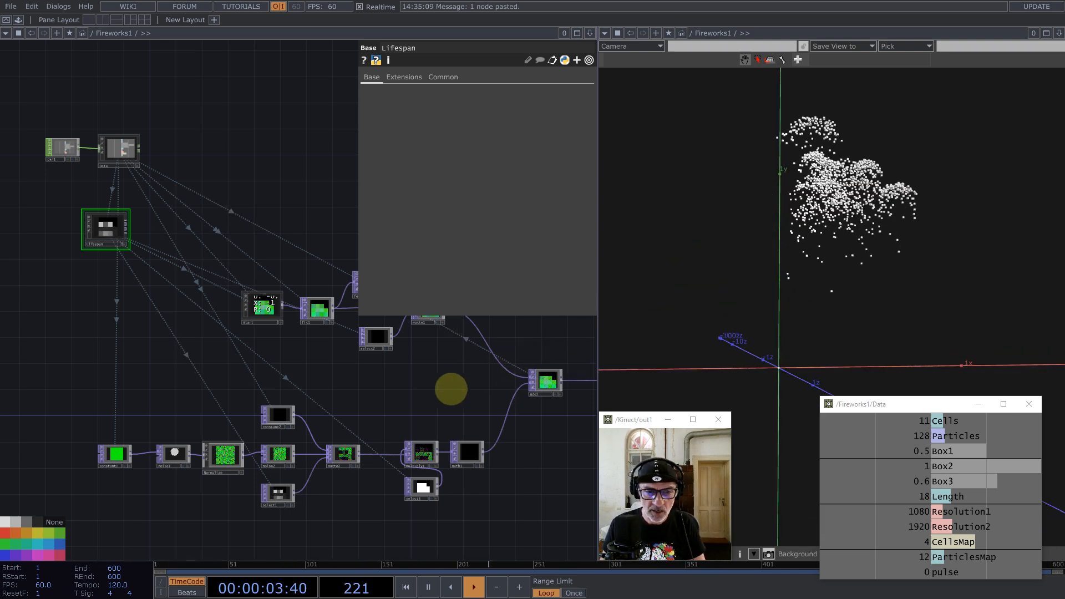
drag(452, 385, 307, 319)
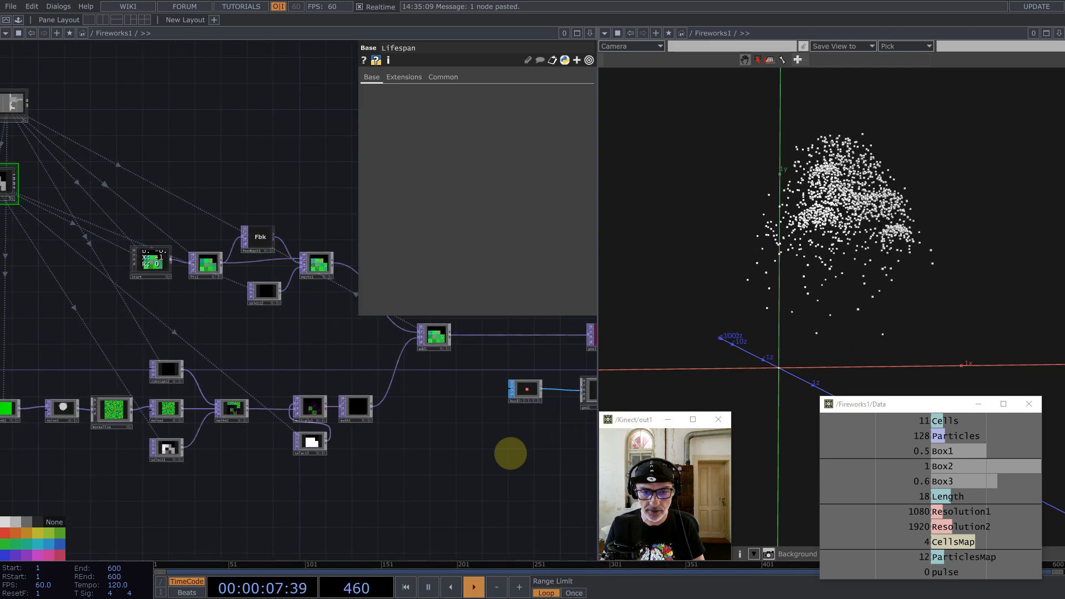
drag(487, 458, 397, 373)
drag(347, 399, 224, 427)
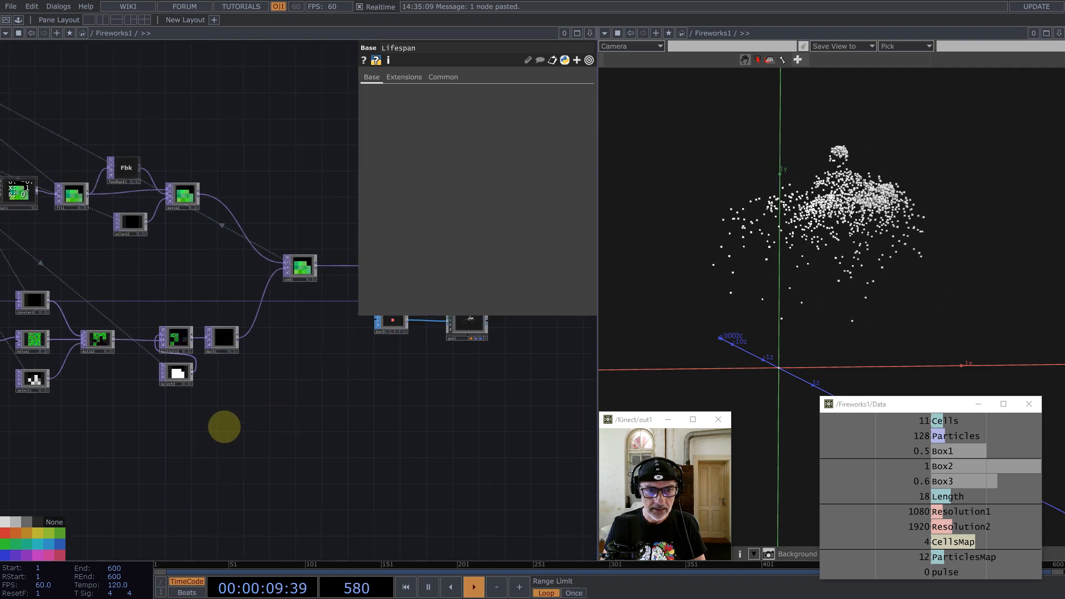
drag(390, 389, 297, 412)
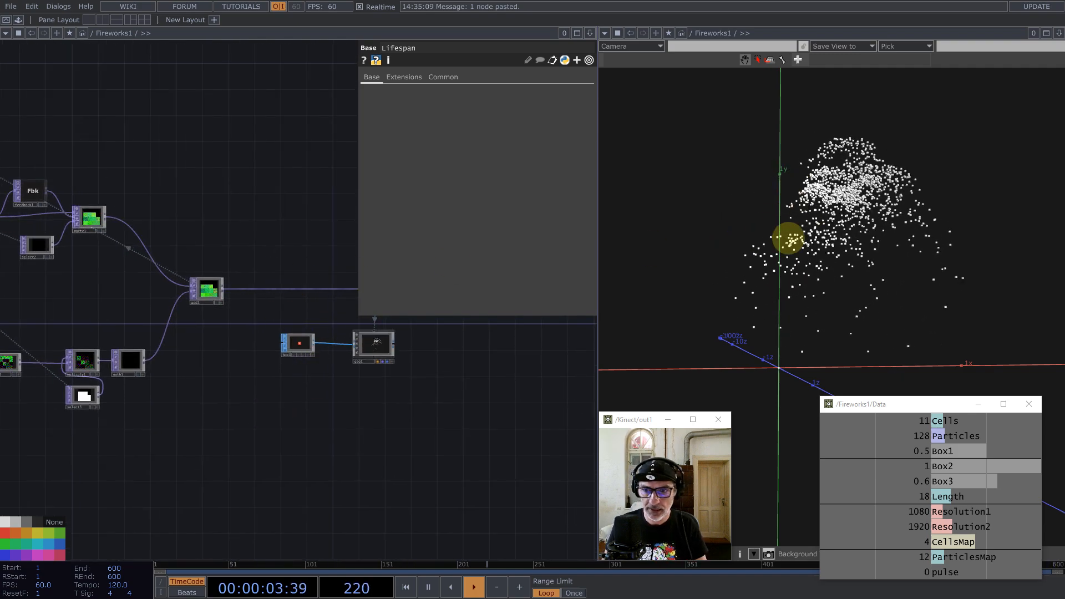
scroll(320, 284, down, 5)
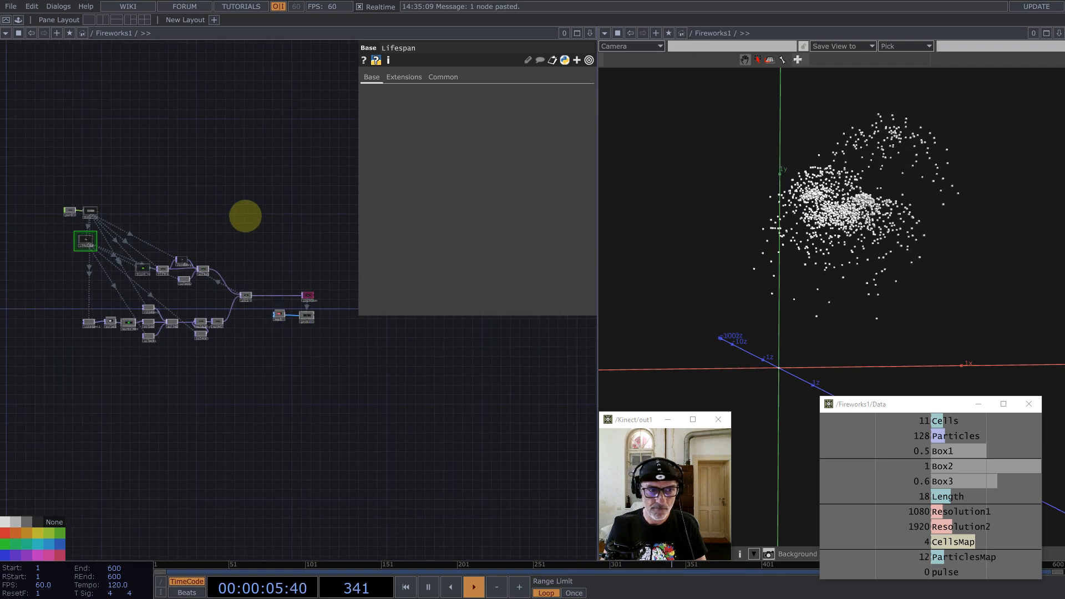
scroll(183, 278, down, 1)
scroll(174, 283, up, 5)
scroll(181, 276, down, 4)
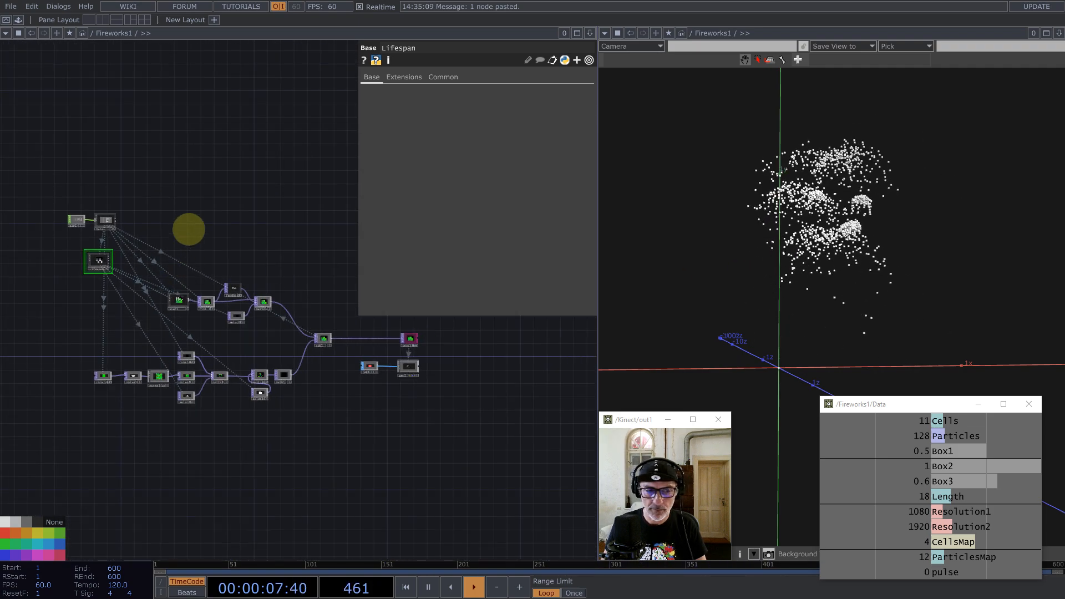
drag(172, 197, 214, 231)
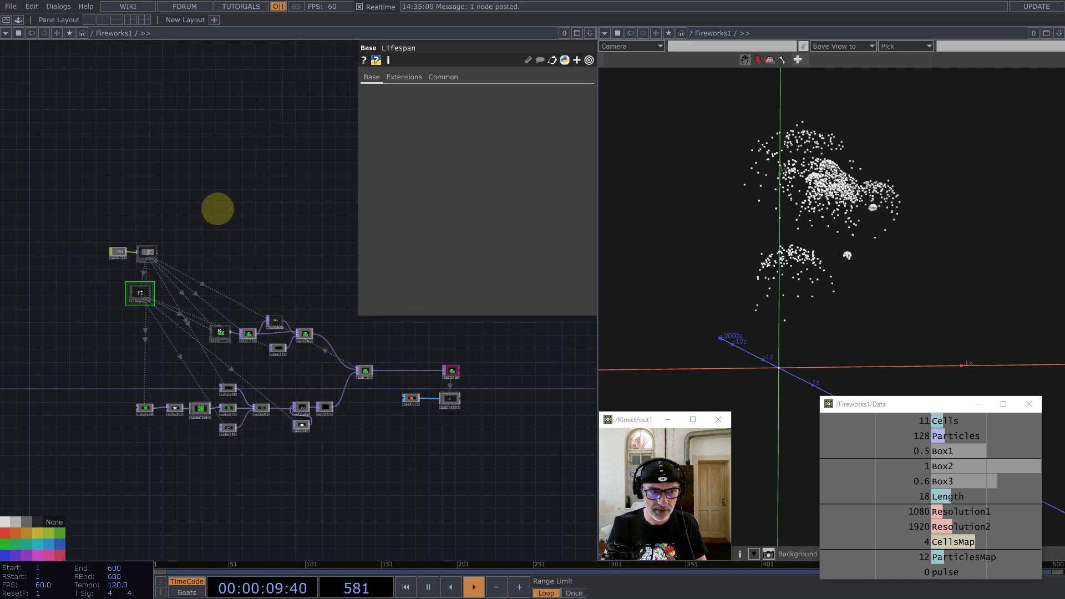
key(Tab)
Step: Create a new Box SOP, box2, in the network
text(b)
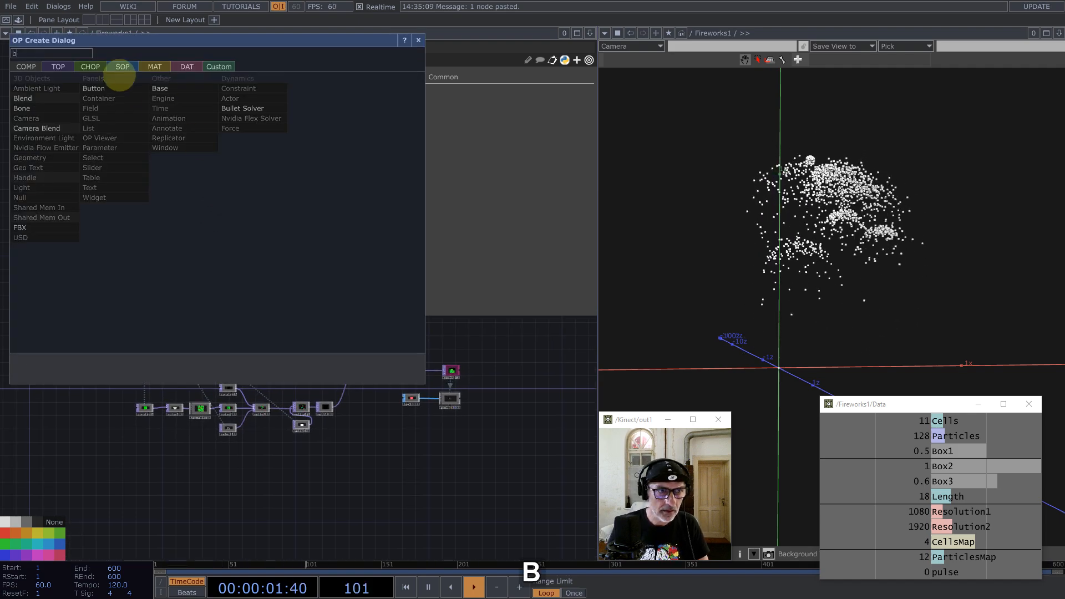
click(121, 66)
click(41, 172)
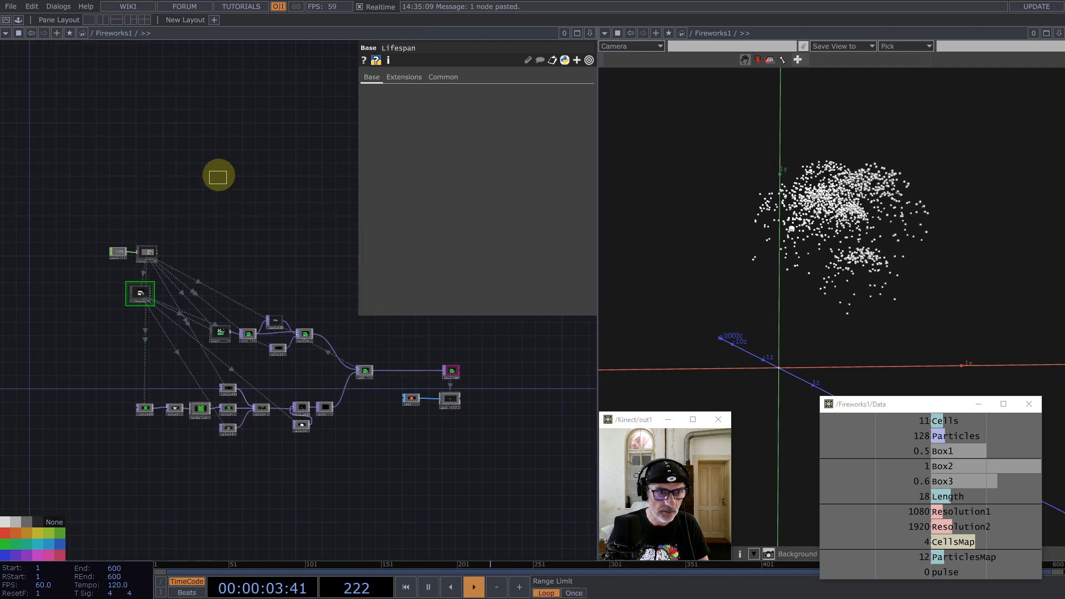
click(219, 176)
scroll(232, 138, up, 4)
scroll(257, 178, down, 1)
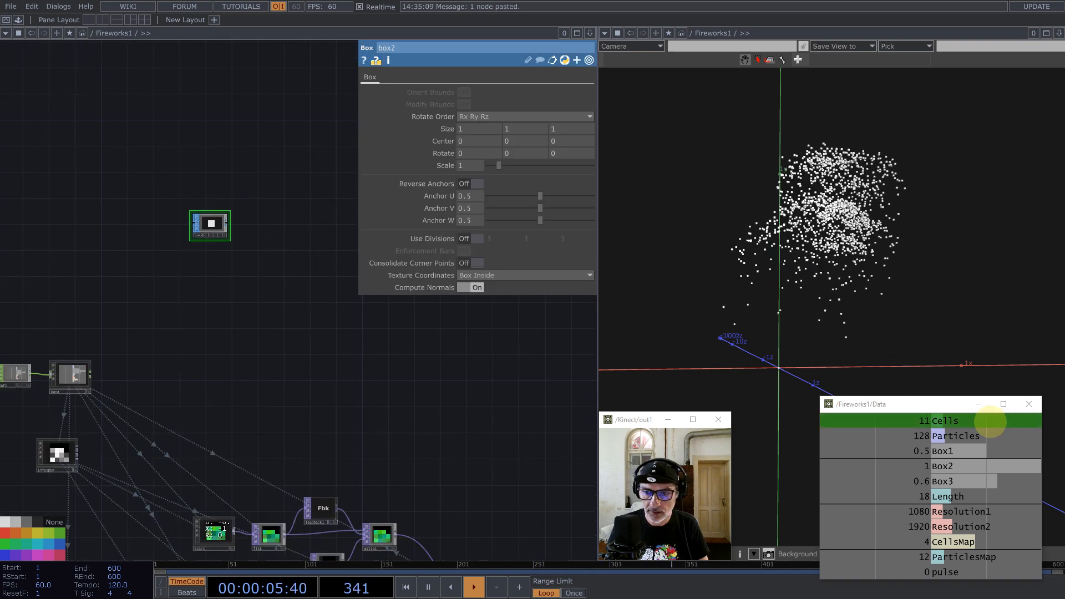
Step: Link box2's Size X, Y, Z to the Data channels Box1, Box2 and Box3
drag(877, 403, 708, 185)
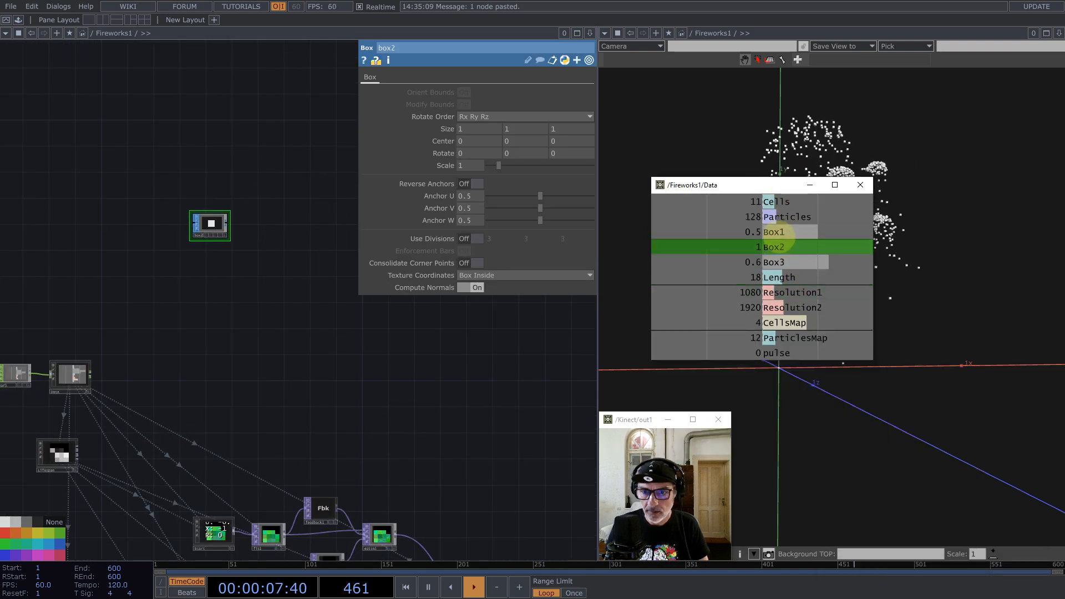
drag(738, 232, 540, 128)
click(575, 136)
drag(649, 192, 581, 130)
click(583, 123)
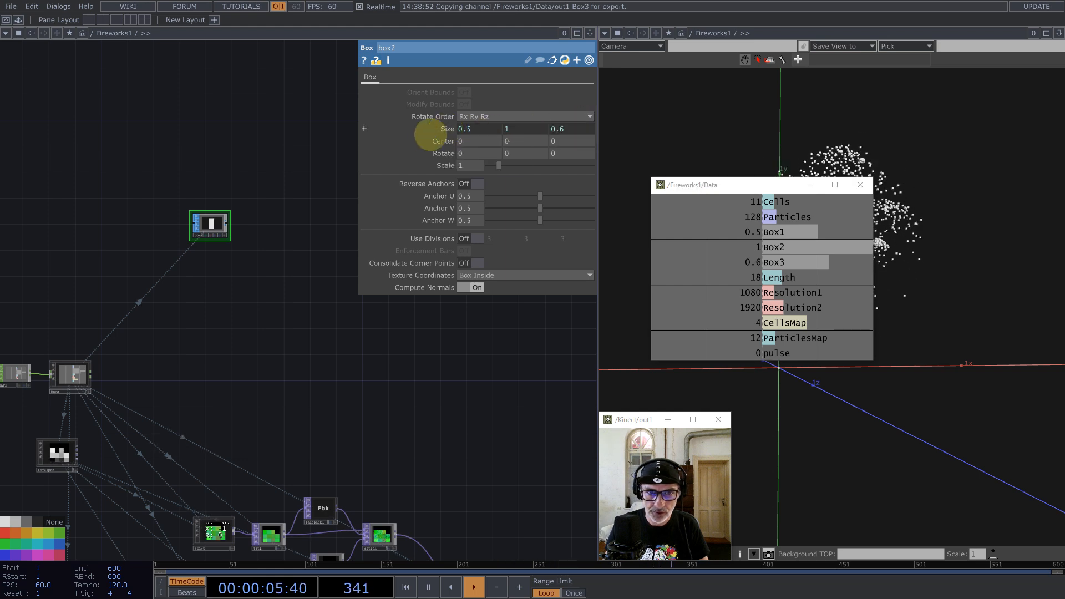
Step: Set box2's Center to half its Size on each axis
click(443, 140)
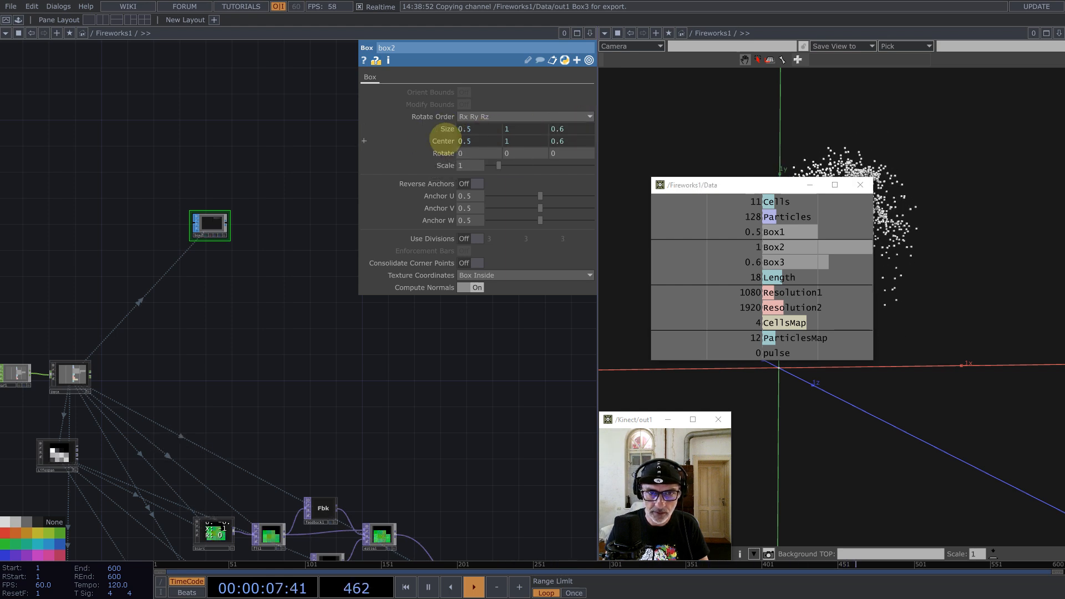
click(444, 141)
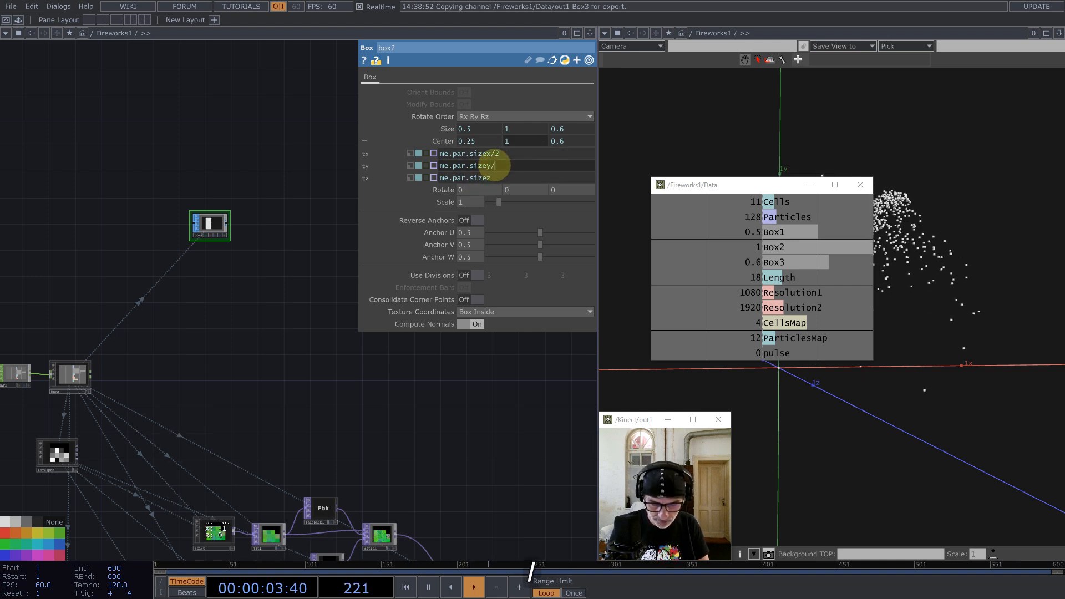
click(491, 178)
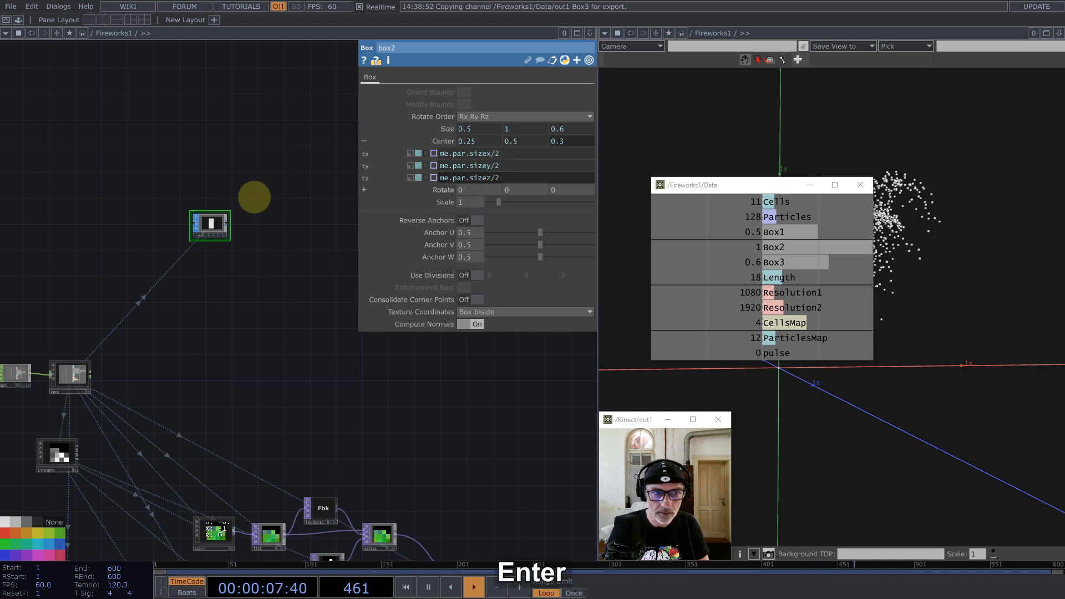
scroll(239, 217, up, 6)
Step: Rotate and zoom box2's viewer to see the box at an angle
drag(271, 280, 343, 355)
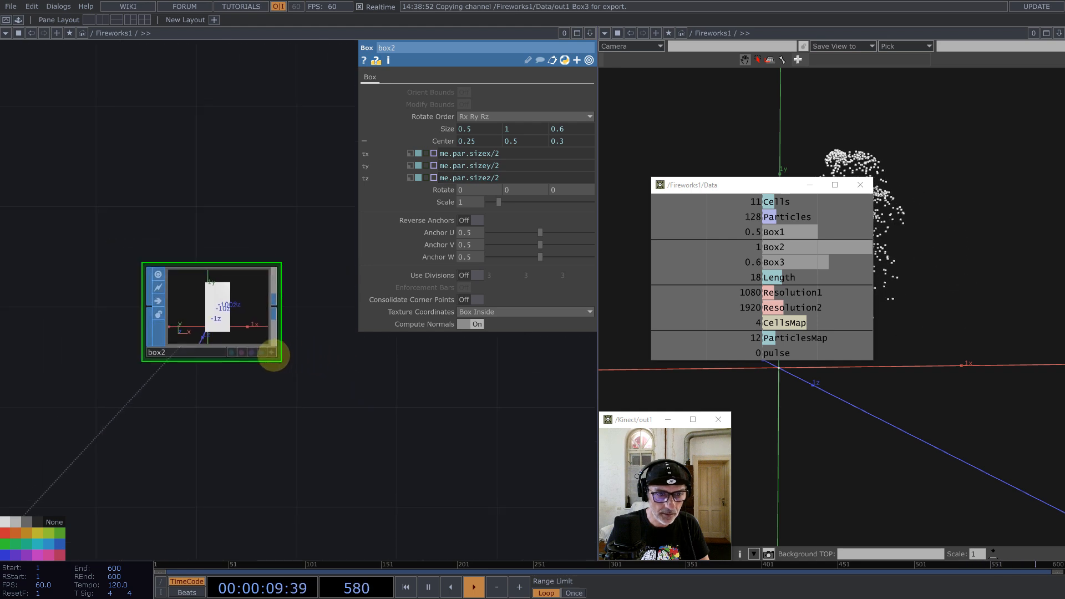
click(269, 352)
drag(242, 306, 247, 310)
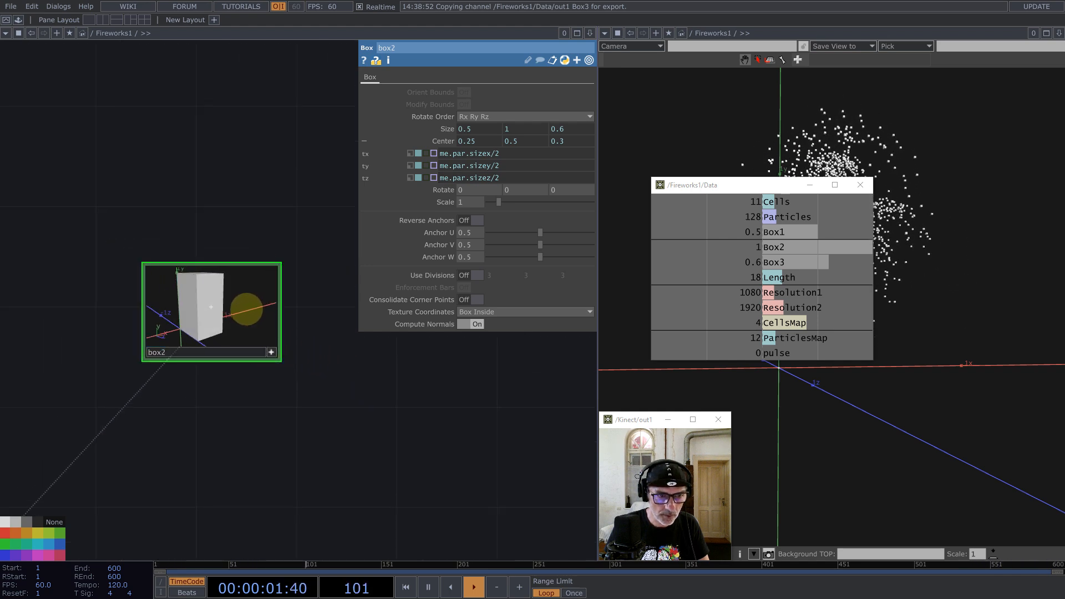
middle_drag(241, 310, 216, 318)
drag(213, 315, 271, 314)
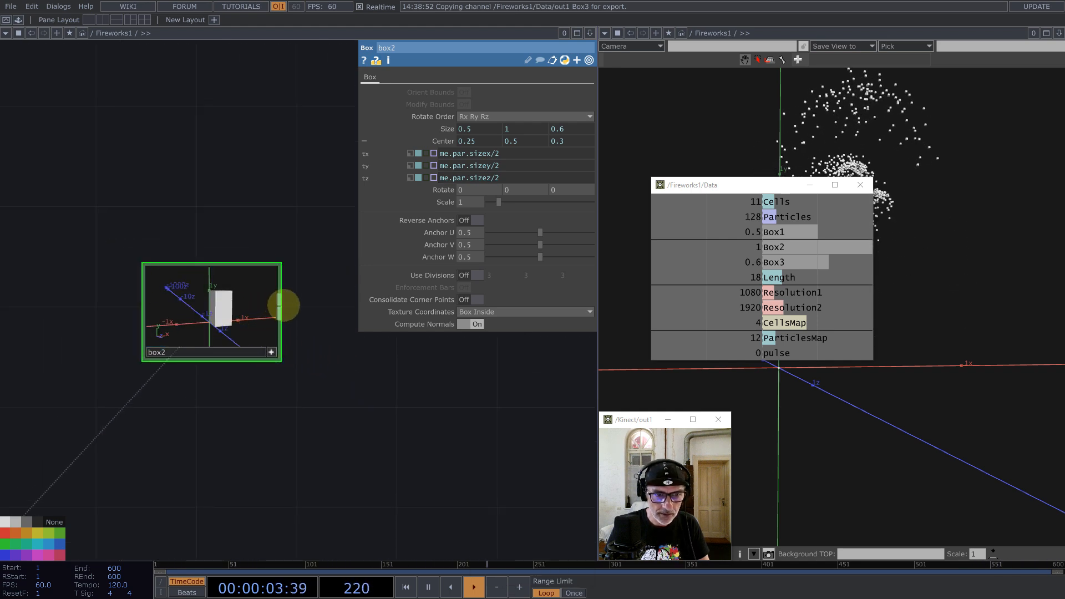
Step: Add a Geometry COMP, geo2, fed by box2 and frame both nodes
middle_click(280, 305)
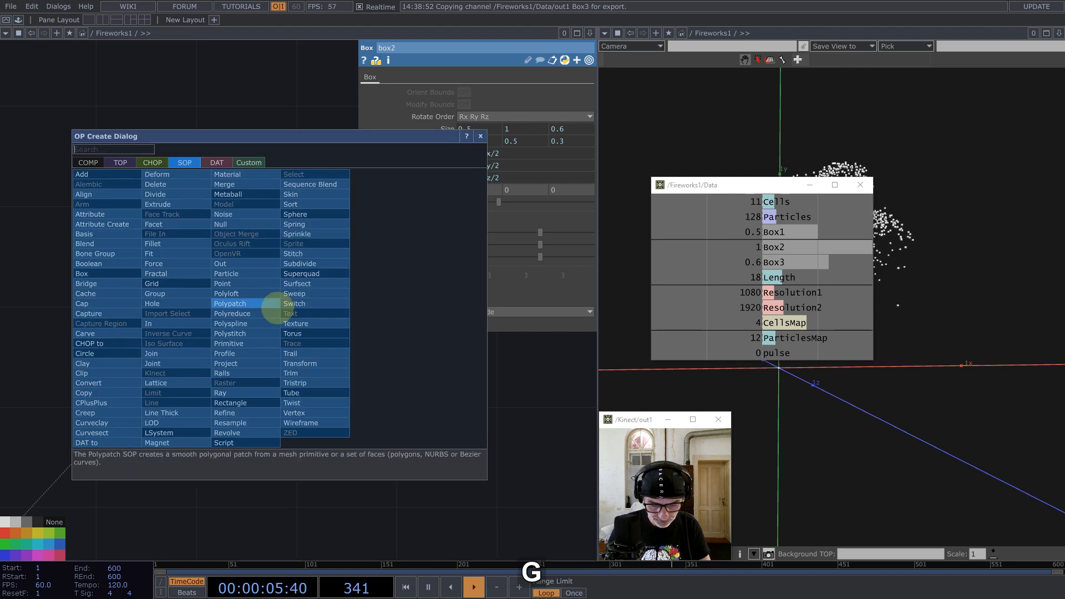
click(88, 162)
text(gh)
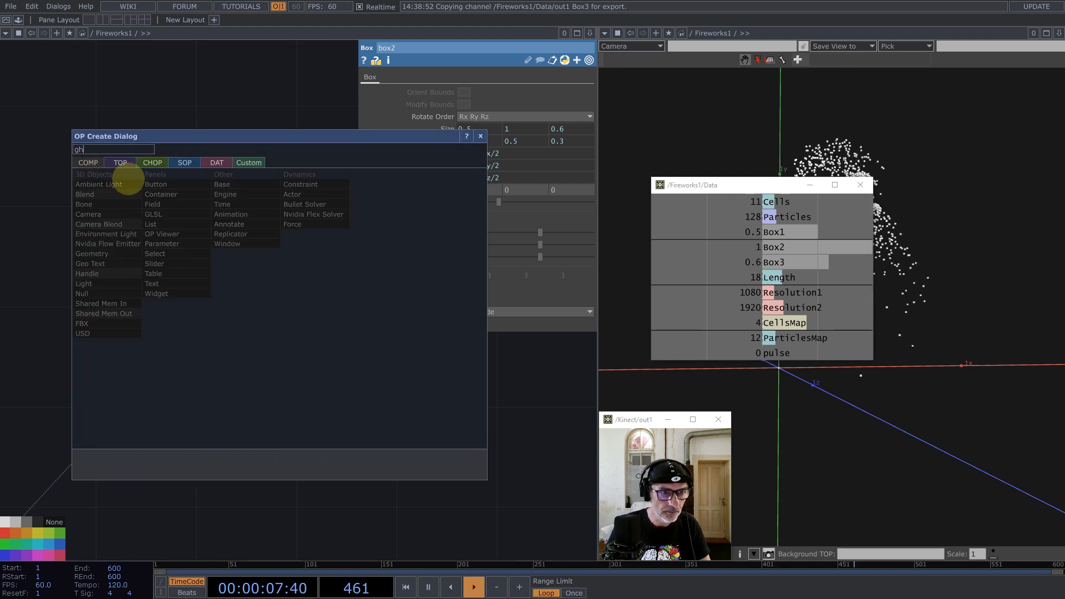
key(BackSpace)
key(BackSpace)
click(105, 254)
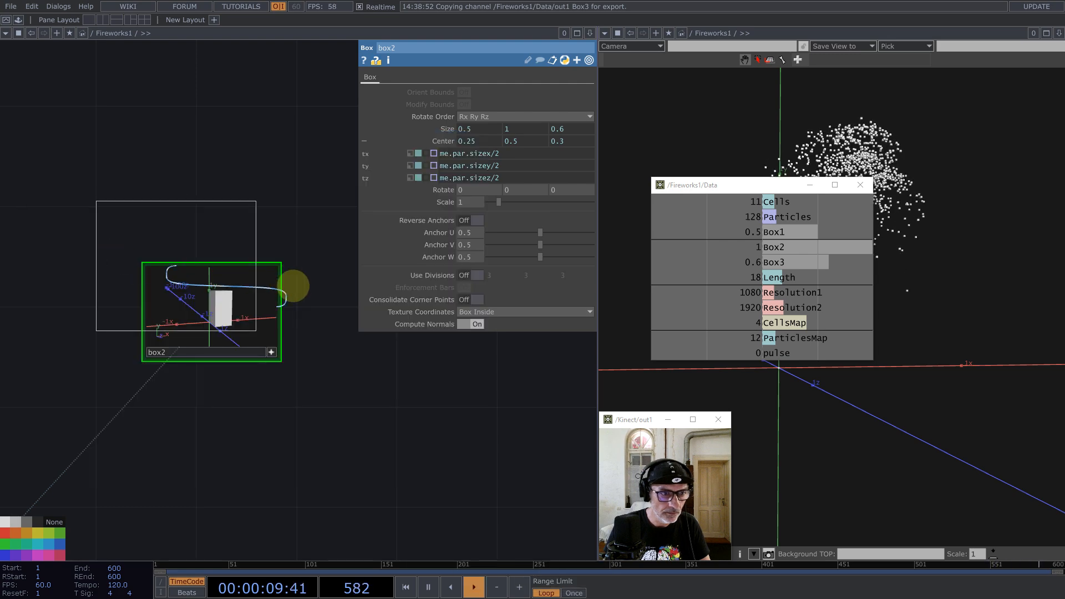
click(392, 324)
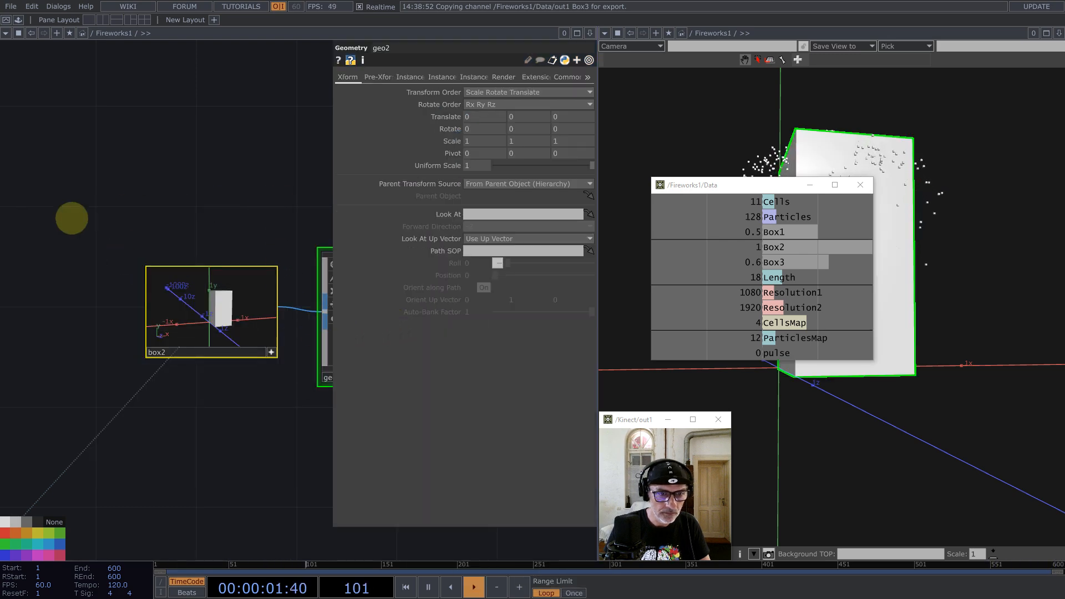
key(h)
Step: Create a Constant MAT, constant3, and assign it as geo2's material
key(Tab)
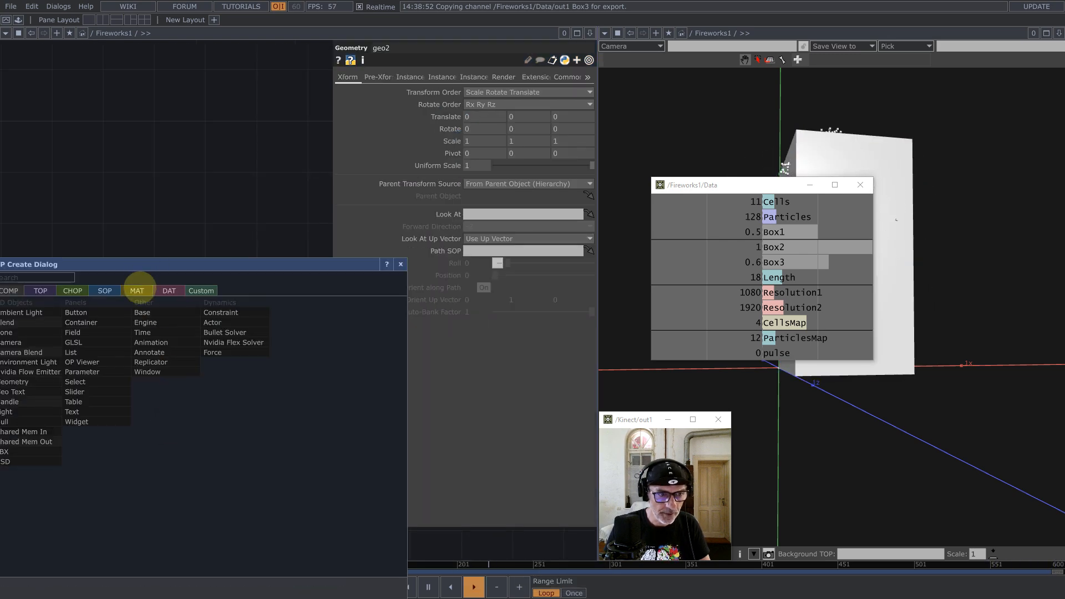
click(137, 290)
click(23, 303)
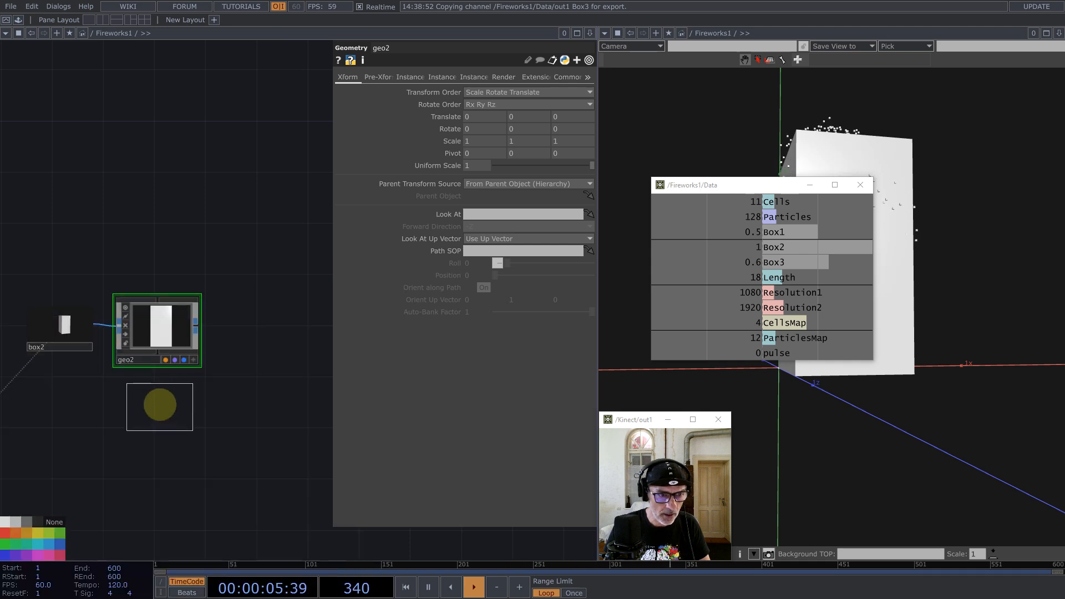
click(160, 405)
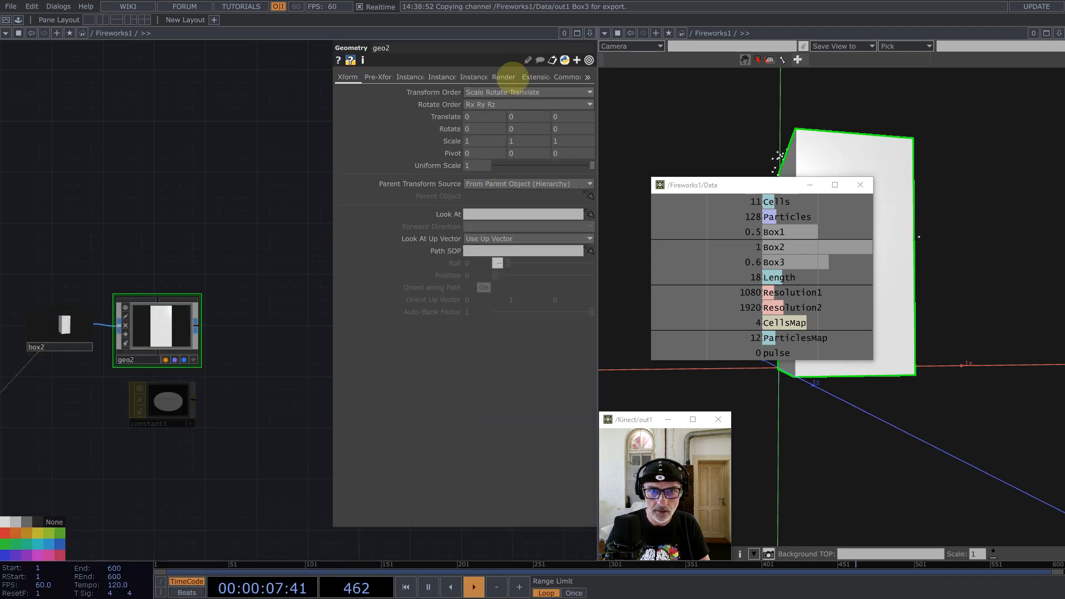
click(503, 77)
drag(166, 400, 205, 350)
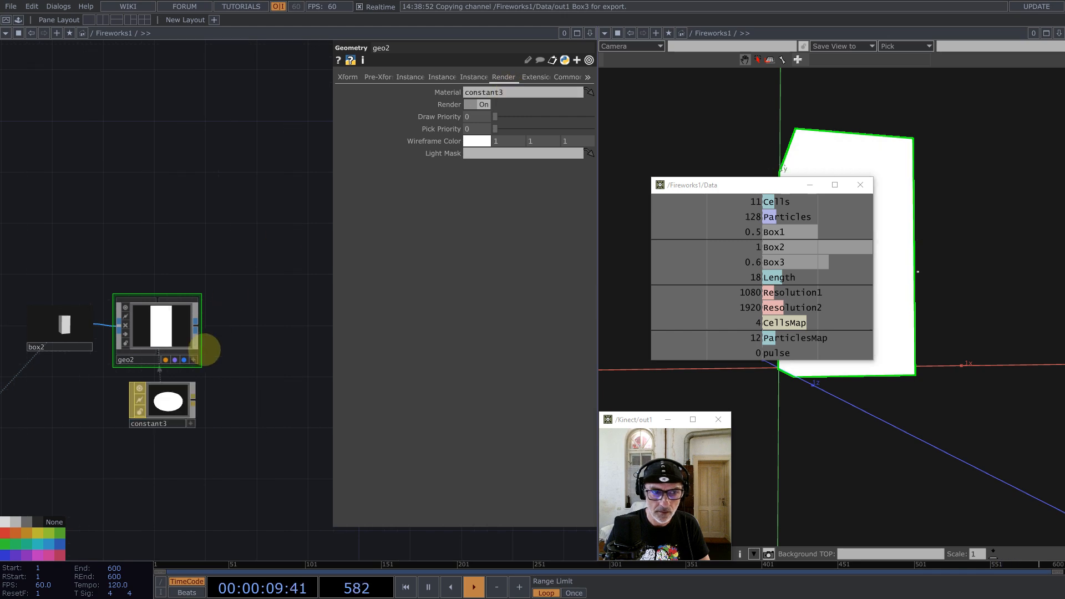
Step: Set constant3's Wire Frame to Topology Wire Frame
click(171, 400)
click(442, 77)
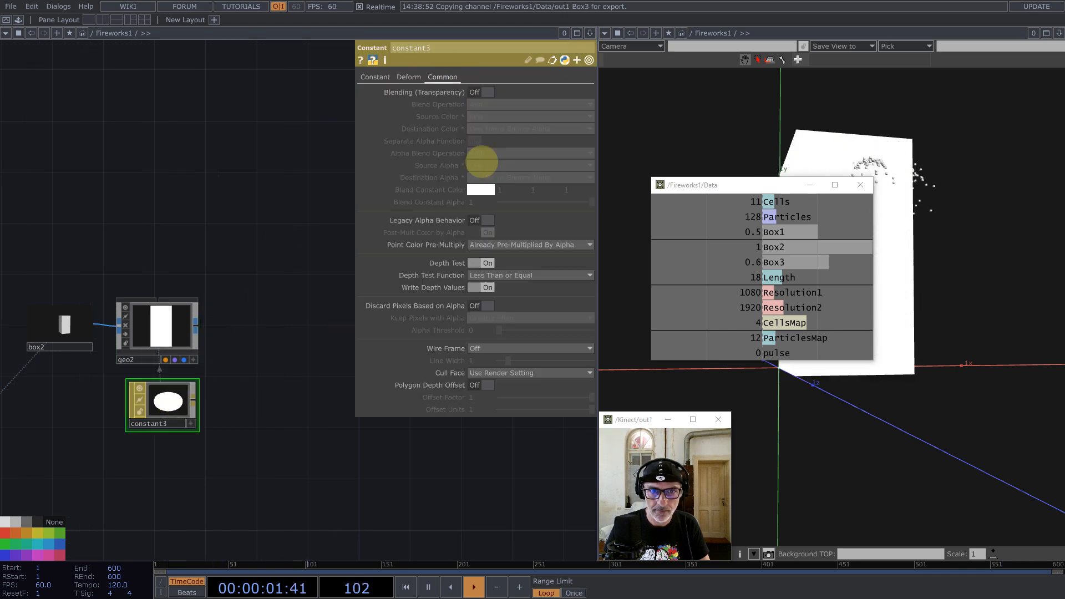
click(483, 348)
click(484, 387)
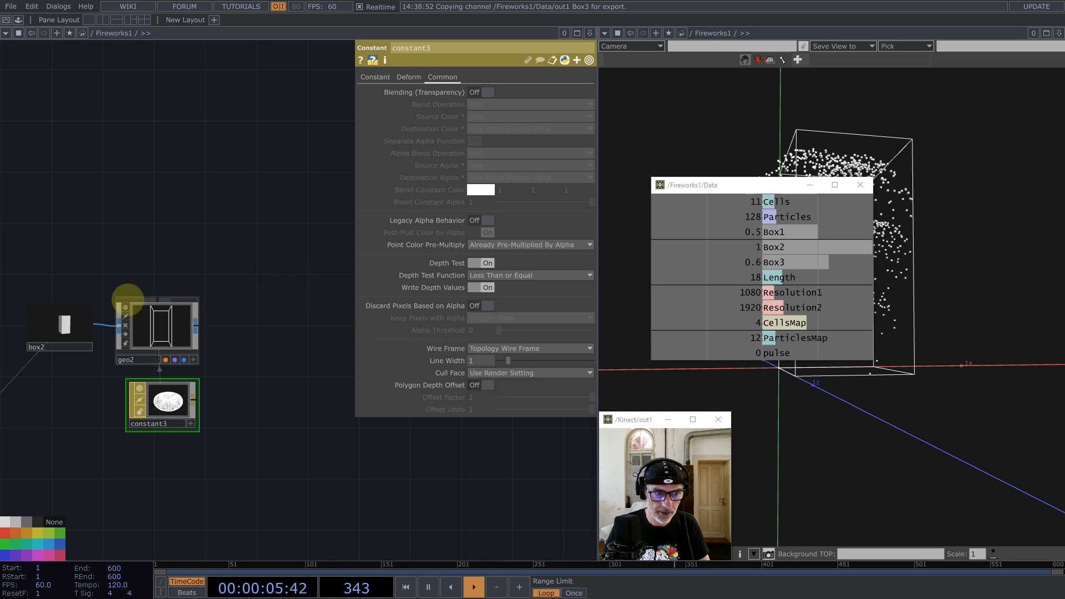
click(138, 343)
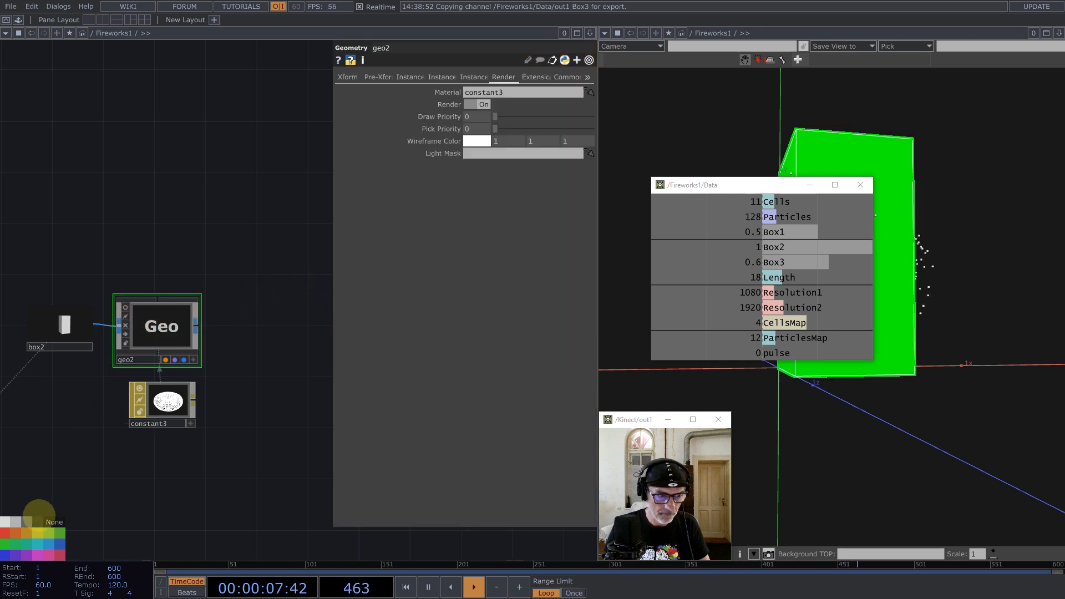
Step: Move the Data window aside and orbit the viewer to see the box at an angle
click(84, 344)
scroll(79, 364, up, 5)
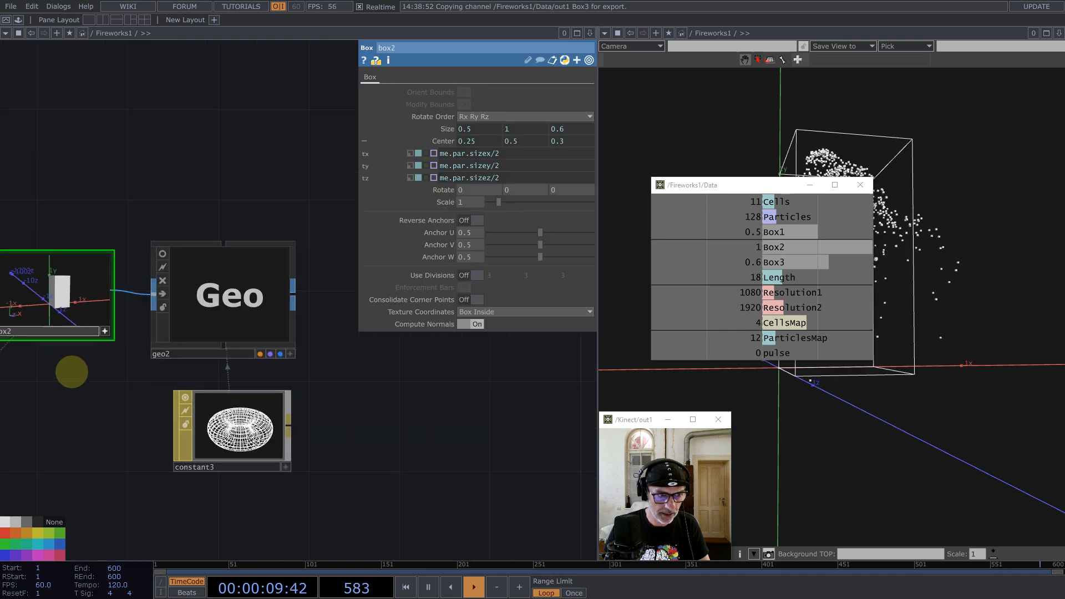
click(198, 344)
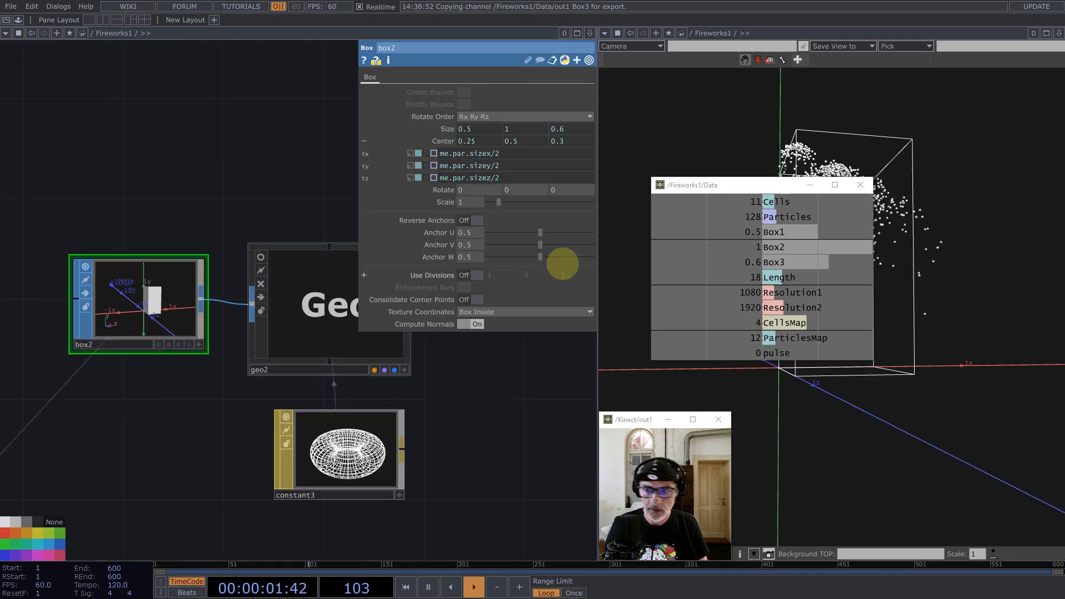
drag(733, 189, 931, 447)
middle_drag(842, 271, 790, 299)
Step: Enter the Start component, copy its three Limit TOPs, and return to Fireworks1
drag(422, 378, 306, 357)
scroll(399, 433, down, 5)
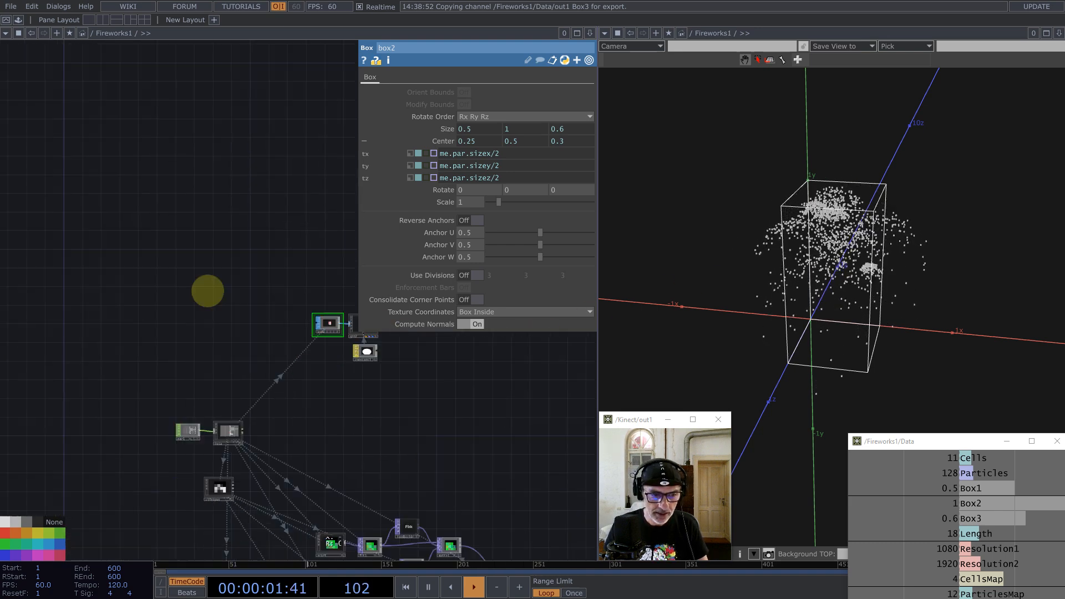
scroll(255, 340, up, 8)
scroll(363, 396, down, 5)
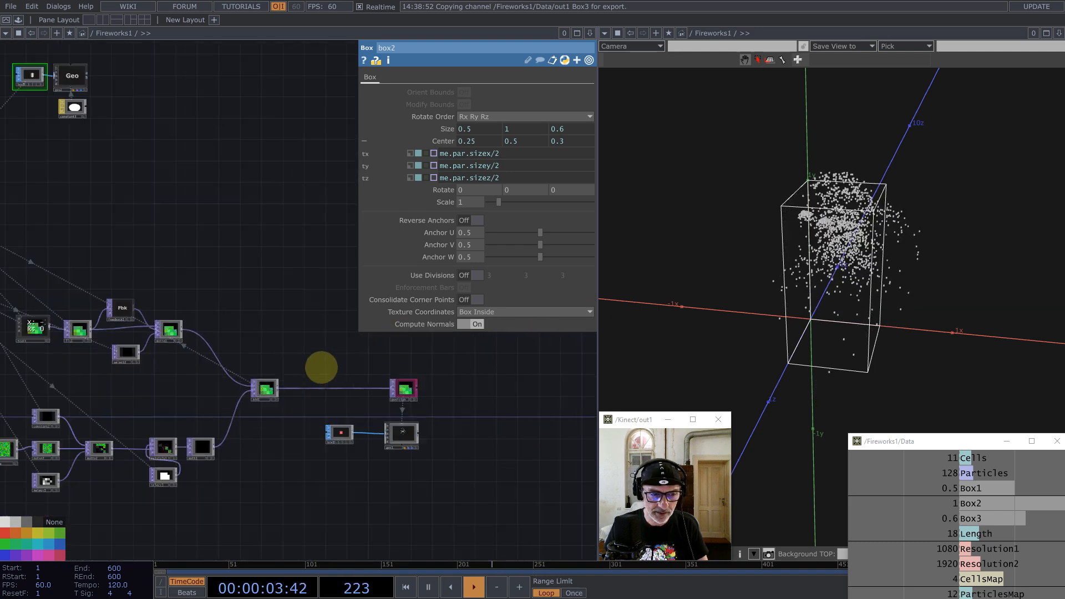
scroll(134, 390, up, 4)
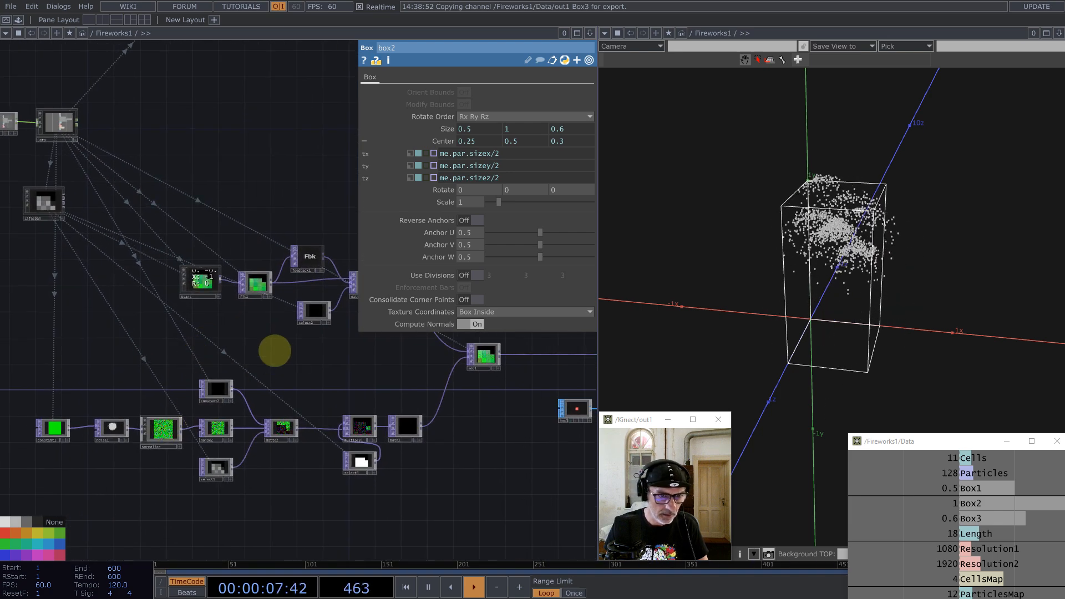
drag(266, 358, 258, 371)
double_click(196, 300)
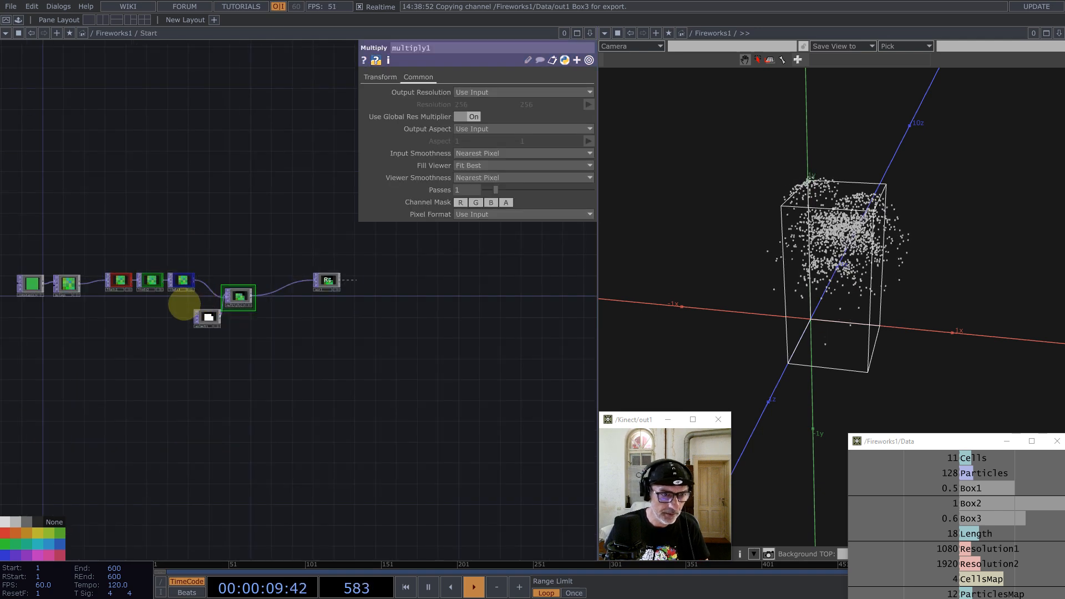
key(ctrl+c)
scroll(118, 258, down, 3)
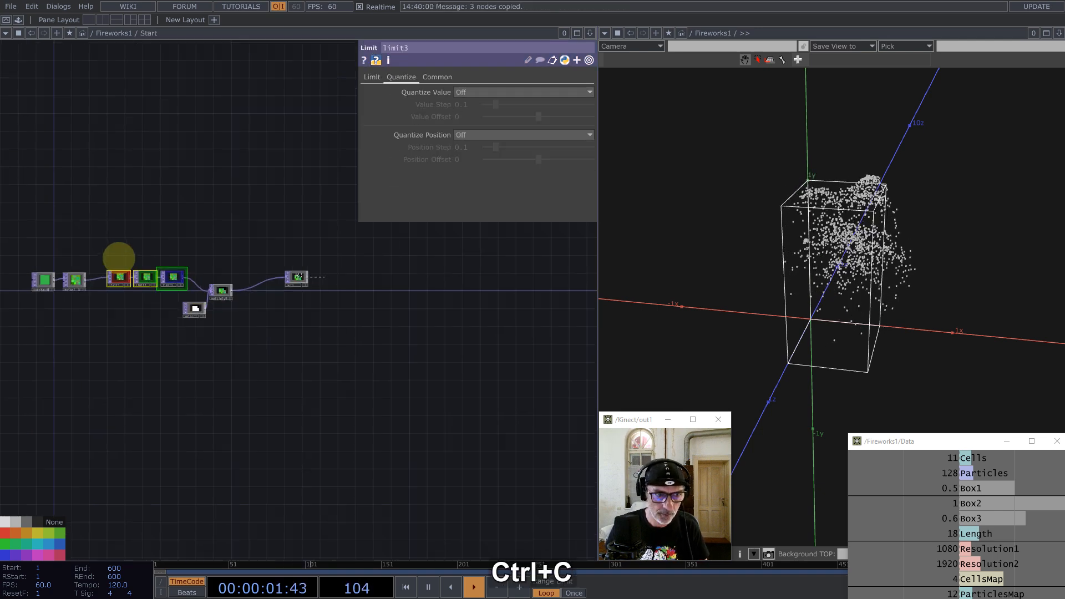
scroll(158, 330, down, 6)
scroll(337, 347, up, 3)
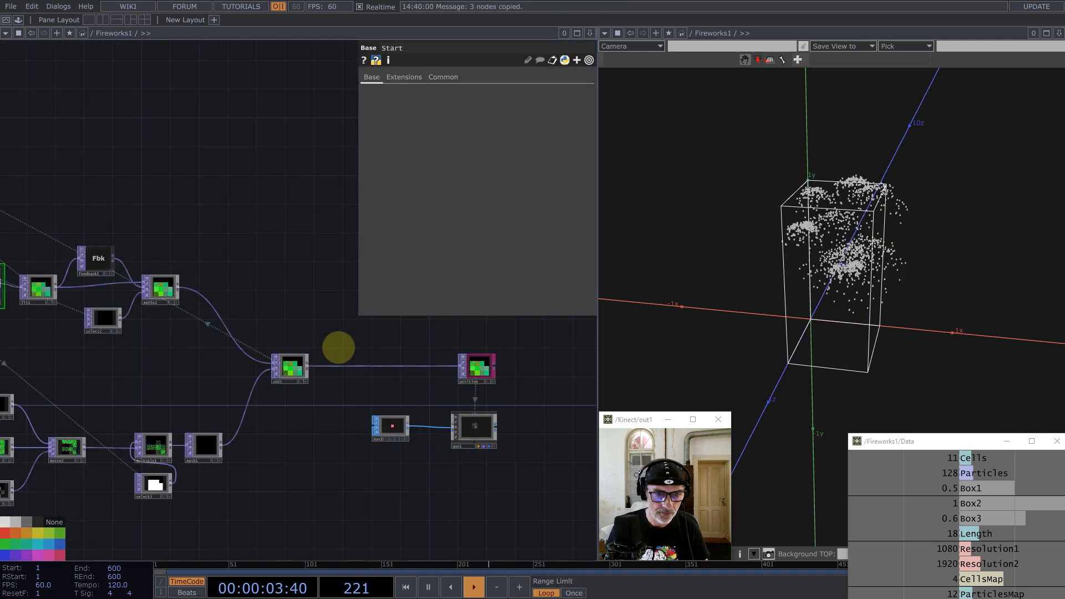
Step: Paste the limit nodes after add1 and remove 'parent(2).' from limit1's Max expression
key(ctrl+v)
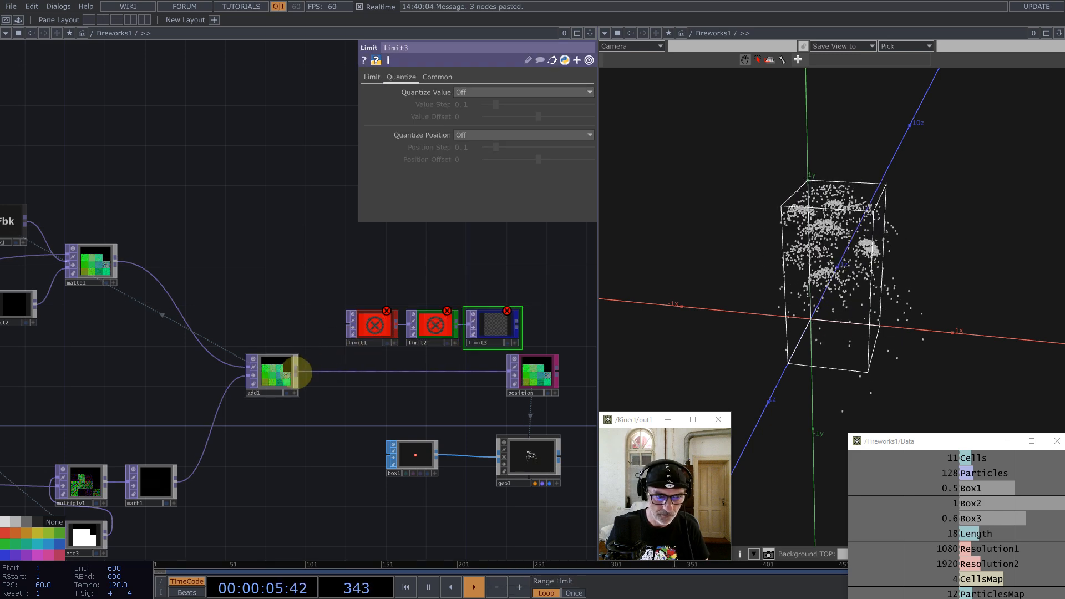
drag(296, 369, 348, 327)
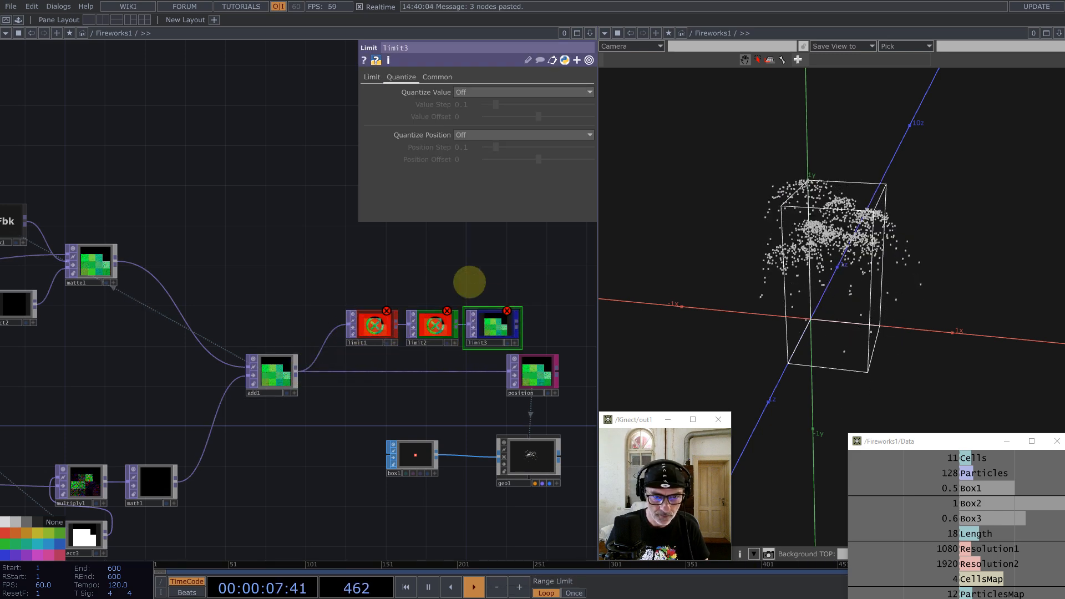
click(378, 327)
drag(928, 442, 809, 244)
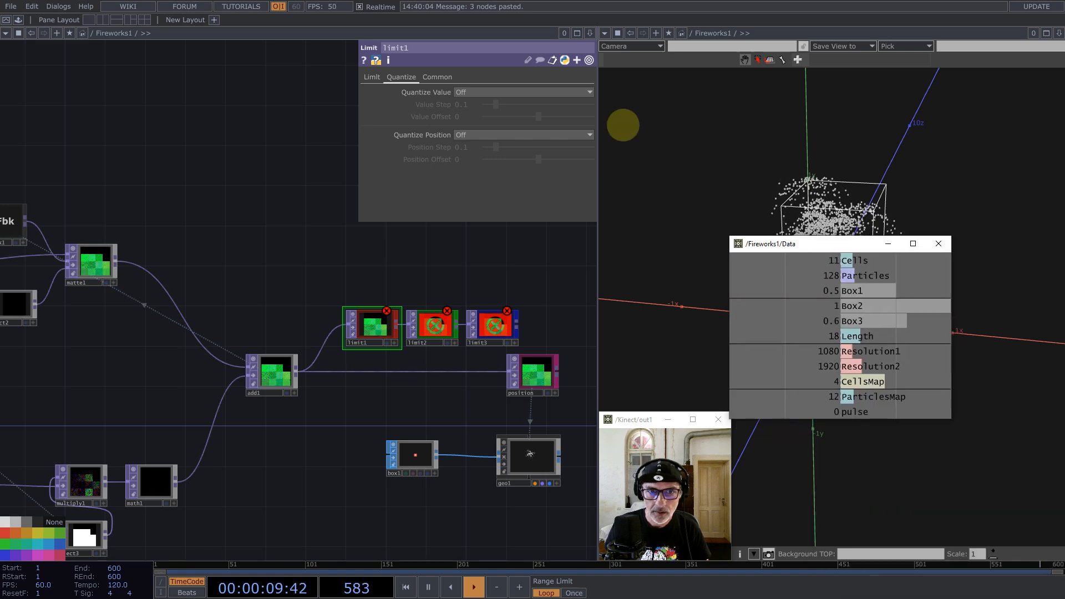
click(372, 77)
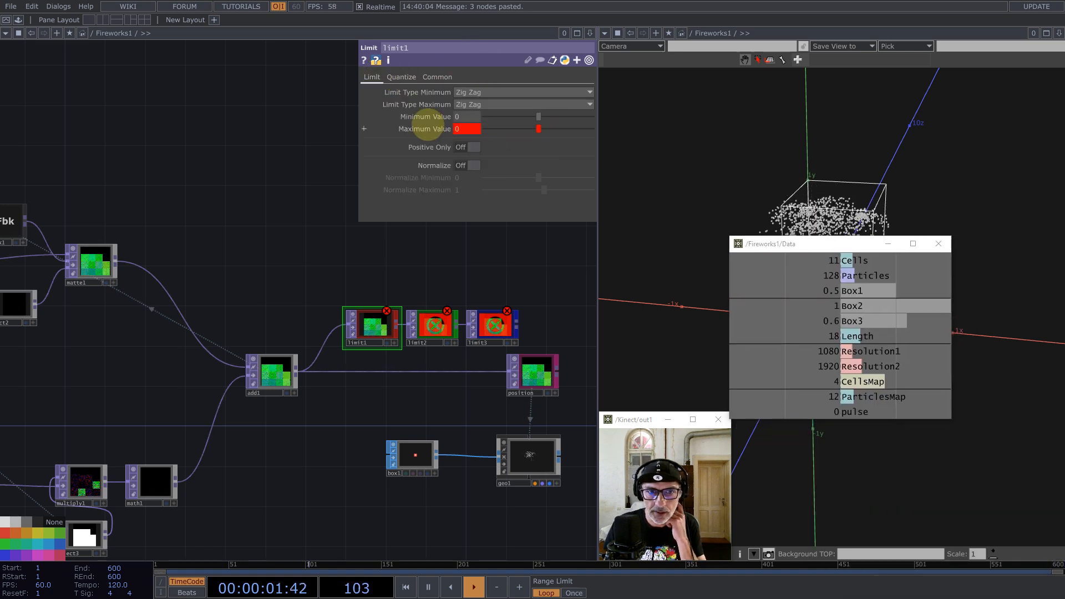
click(427, 129)
drag(480, 141, 395, 143)
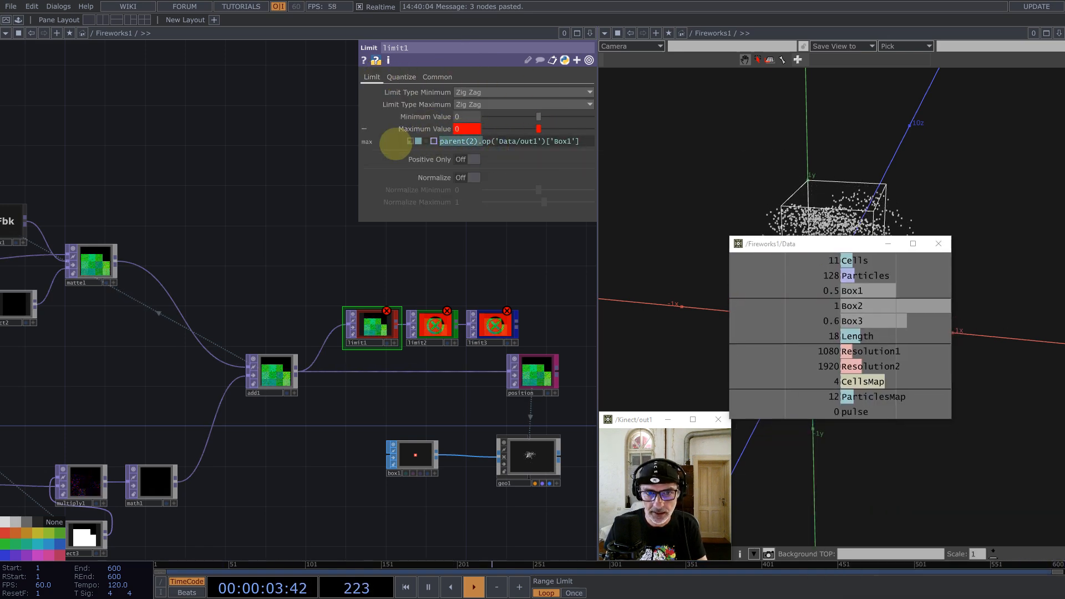
key(BackSpace)
Step: Clear limit2's Max expression and remove 'parent(2).' from limit3's Max expression
click(430, 326)
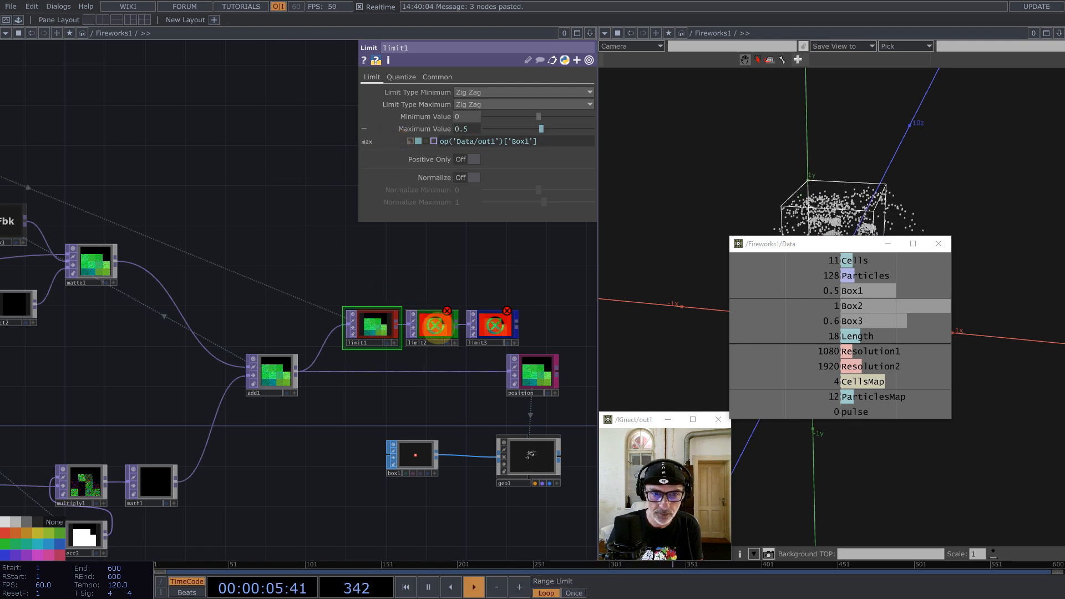
click(372, 77)
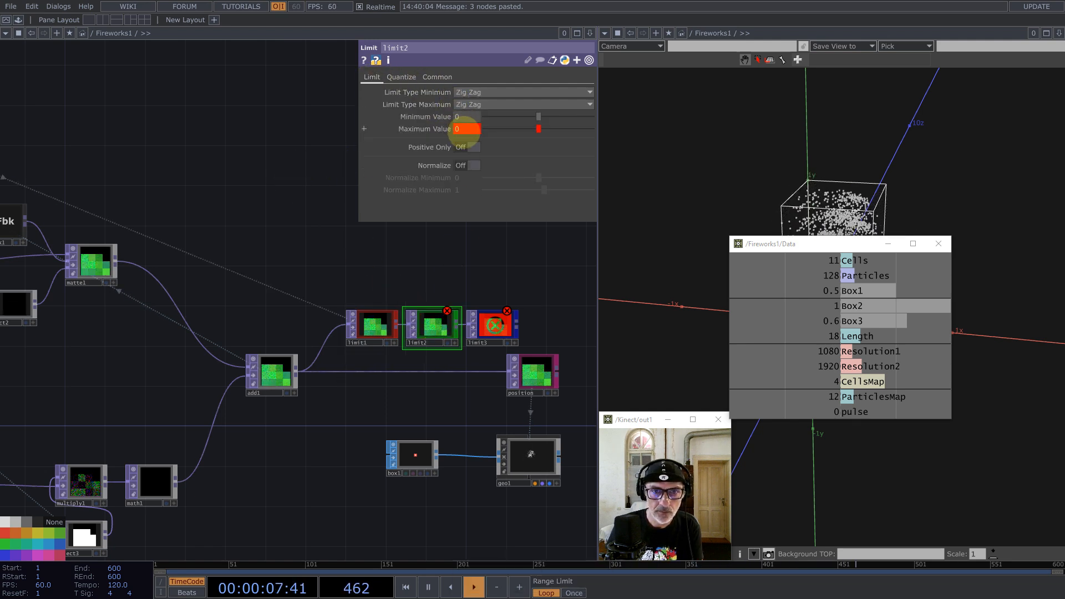
click(465, 130)
key(BackSpace)
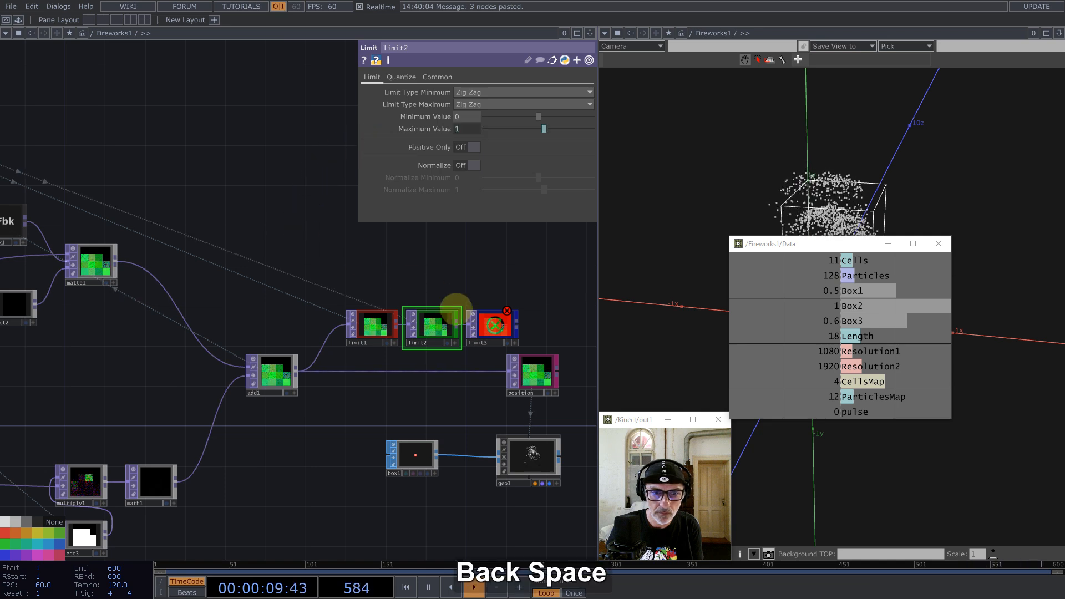
click(494, 325)
click(374, 78)
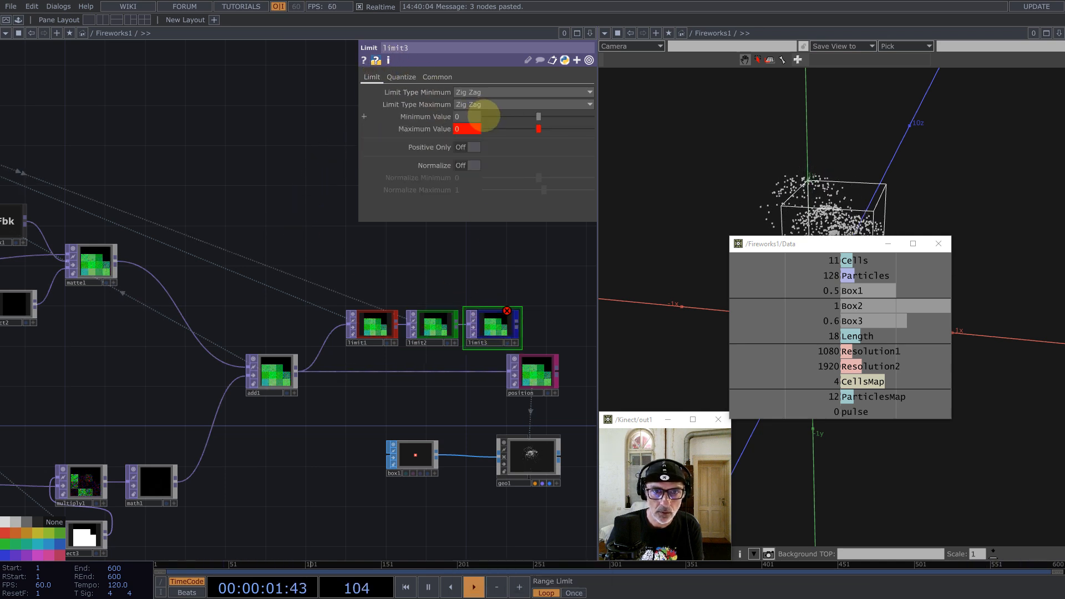
click(474, 128)
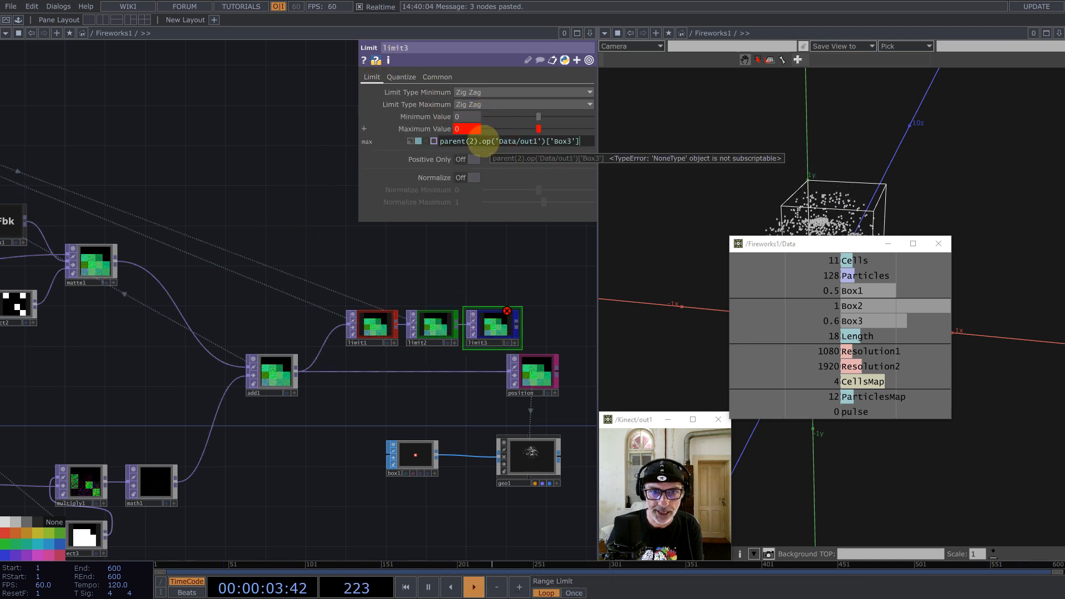
drag(481, 141, 439, 141)
key(BackSpace)
click(287, 192)
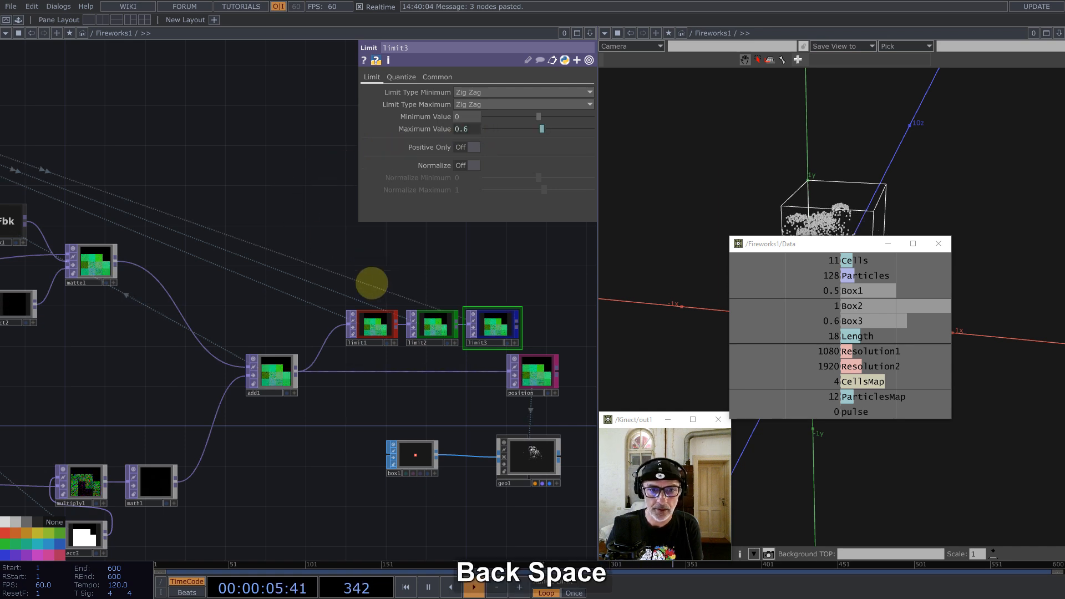
Step: Set both minimum and maximum Limit Types to Clamp on all three limit nodes
drag(358, 282, 516, 332)
click(466, 92)
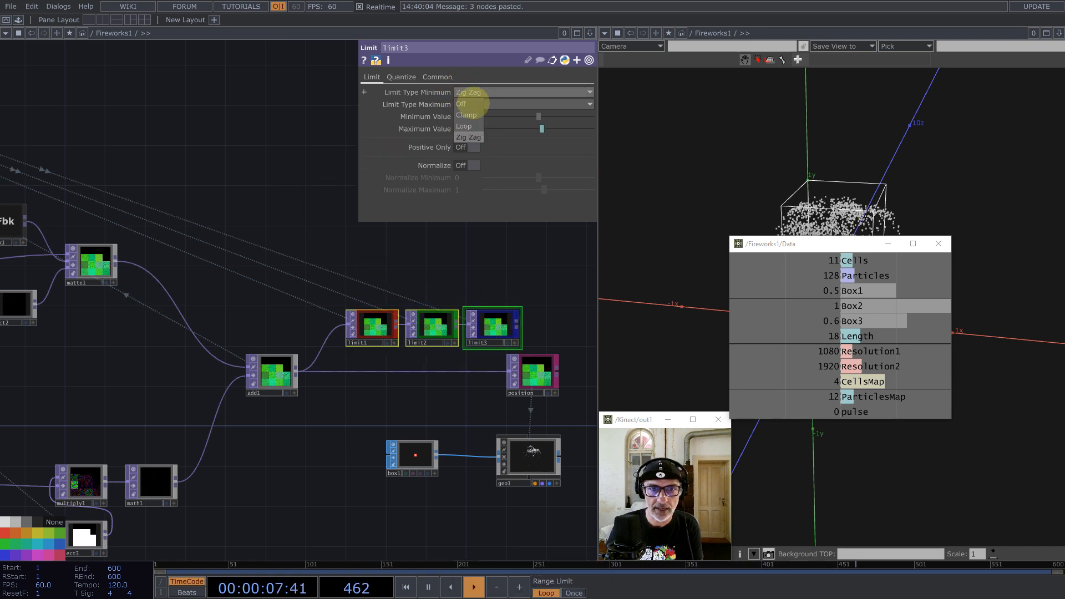
click(467, 115)
click(469, 105)
click(467, 127)
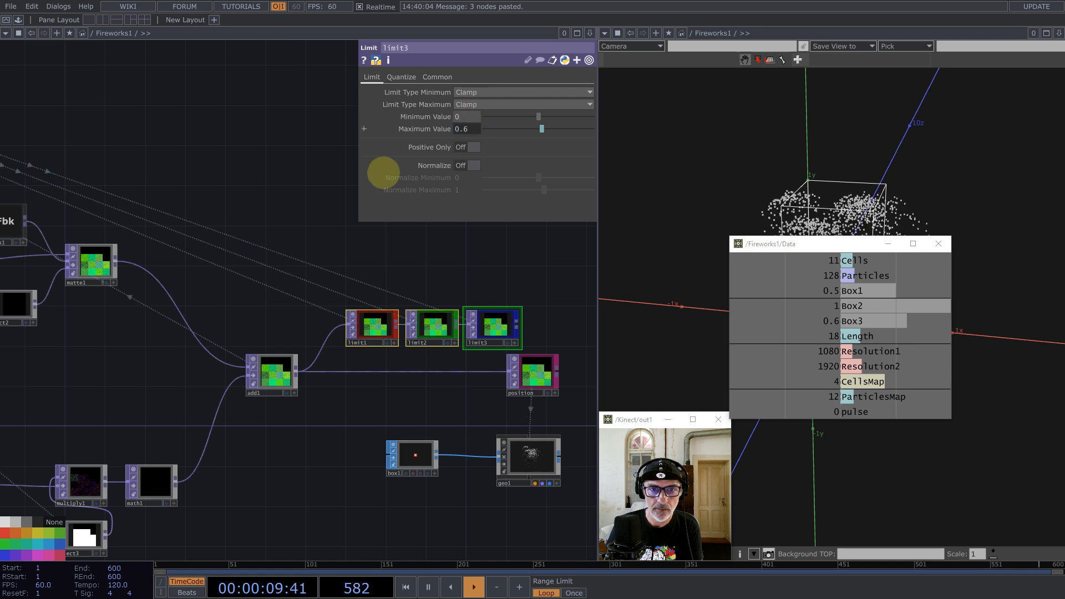
Step: Wire limit3 into position, move box1 and geo1 beneath it, and turn off geo1's preview
drag(502, 271, 317, 215)
drag(346, 314, 427, 314)
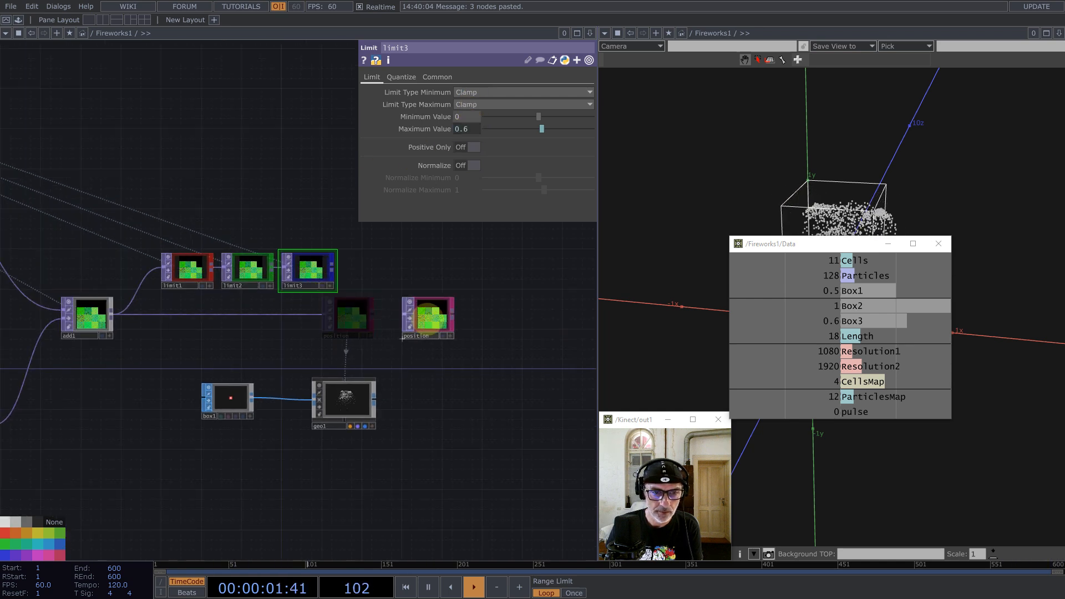
drag(332, 269, 404, 315)
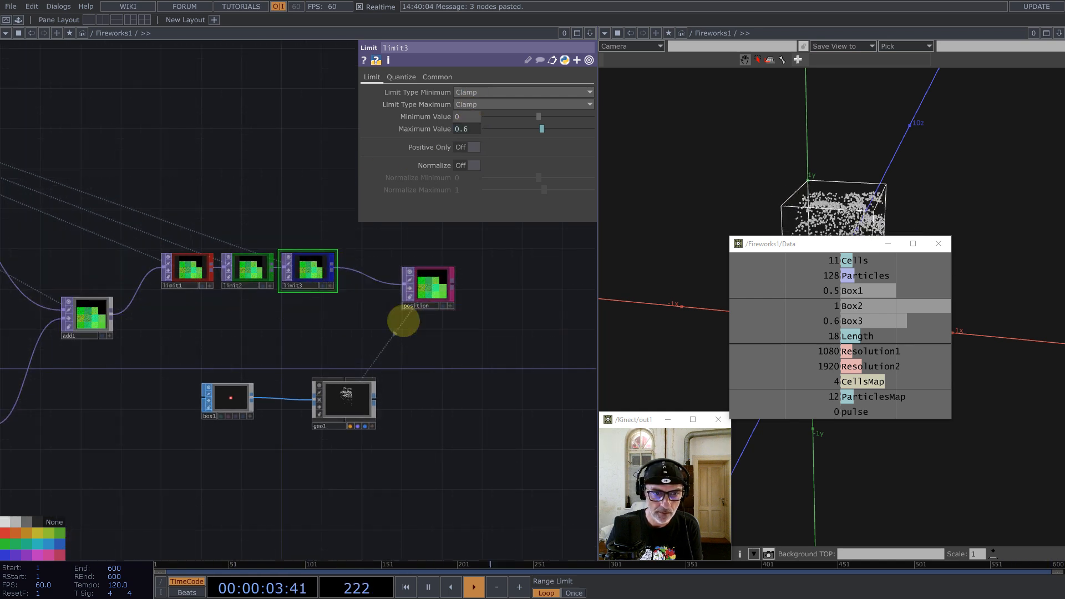
drag(205, 345, 364, 438)
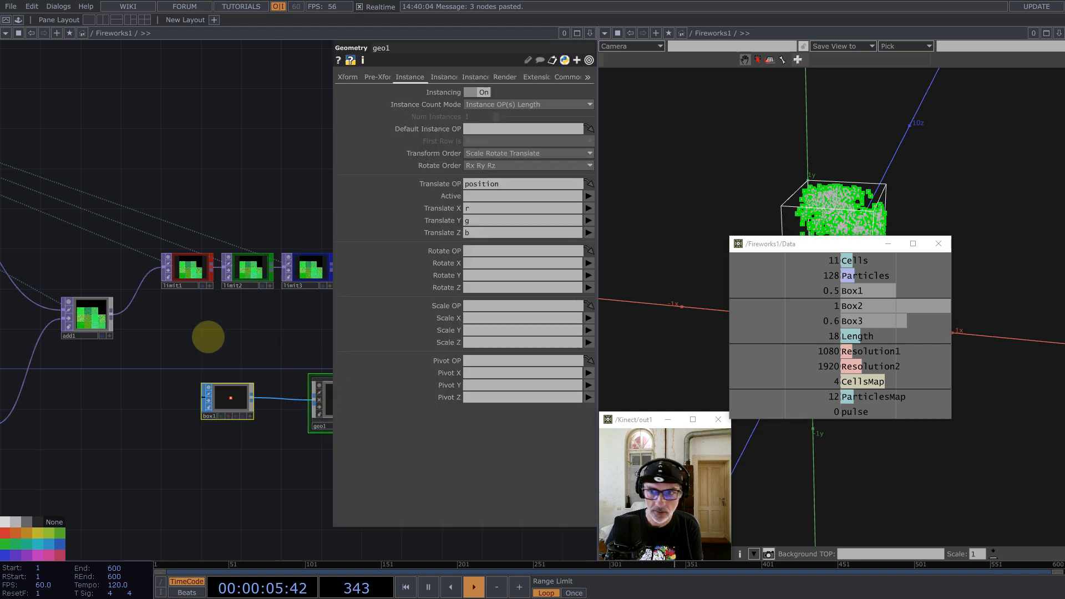
drag(207, 337, 91, 335)
drag(223, 406, 303, 397)
click(284, 346)
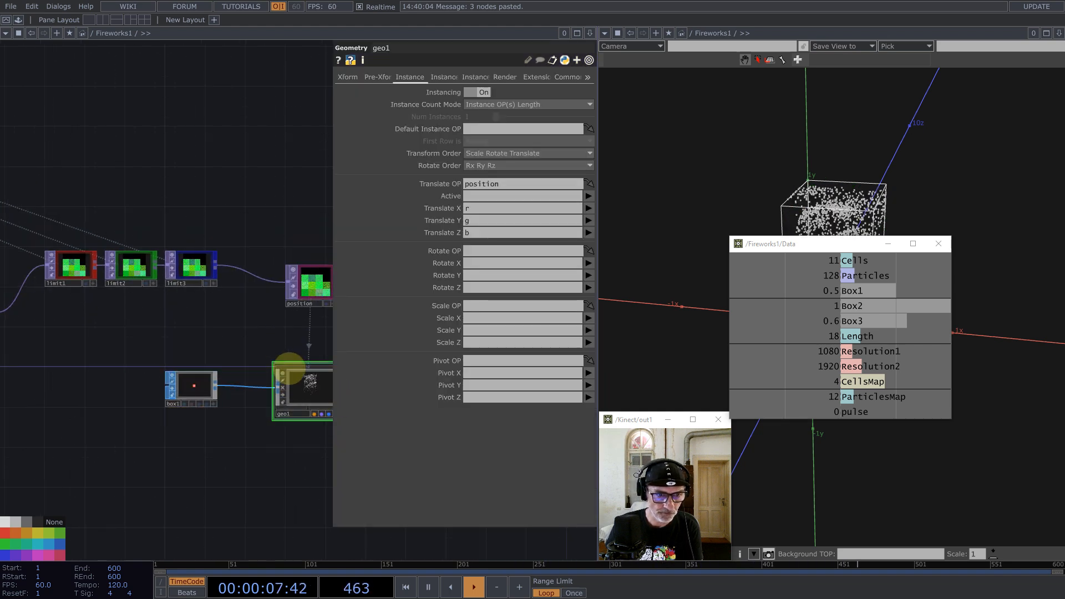
click(284, 374)
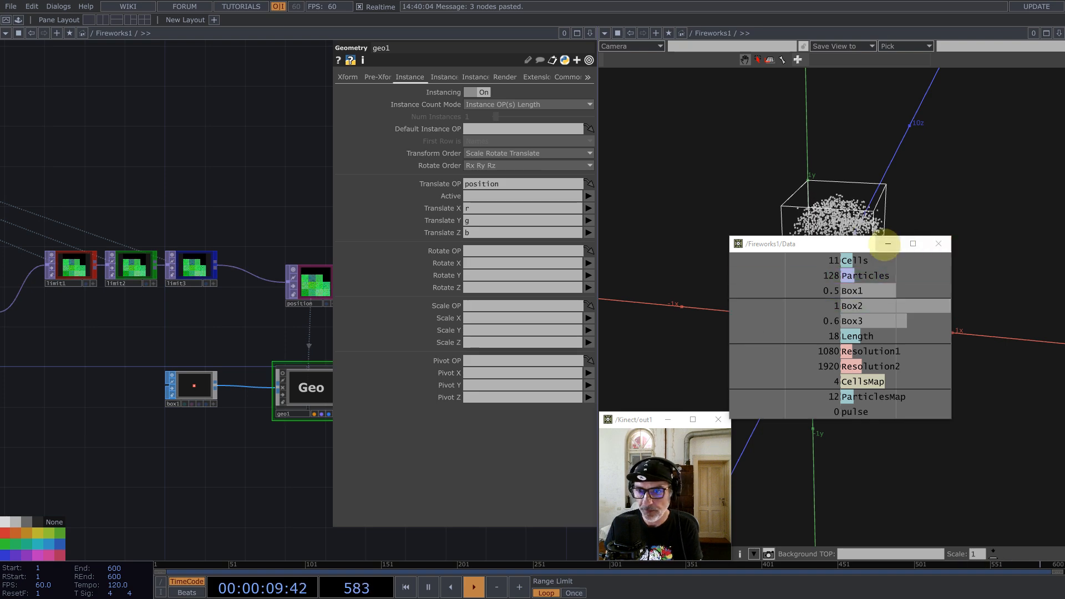
Step: Move the Data table aside and zoom the camera in on the particle box
mouse_move(846, 247)
mouse_down()
mouse_move(977, 302)
mouse_move(943, 314)
mouse_move(941, 415)
mouse_move(845, 261)
mouse_move(888, 238)
mouse_move(842, 266)
mouse_up()
middle_drag(842, 266, 890, 254)
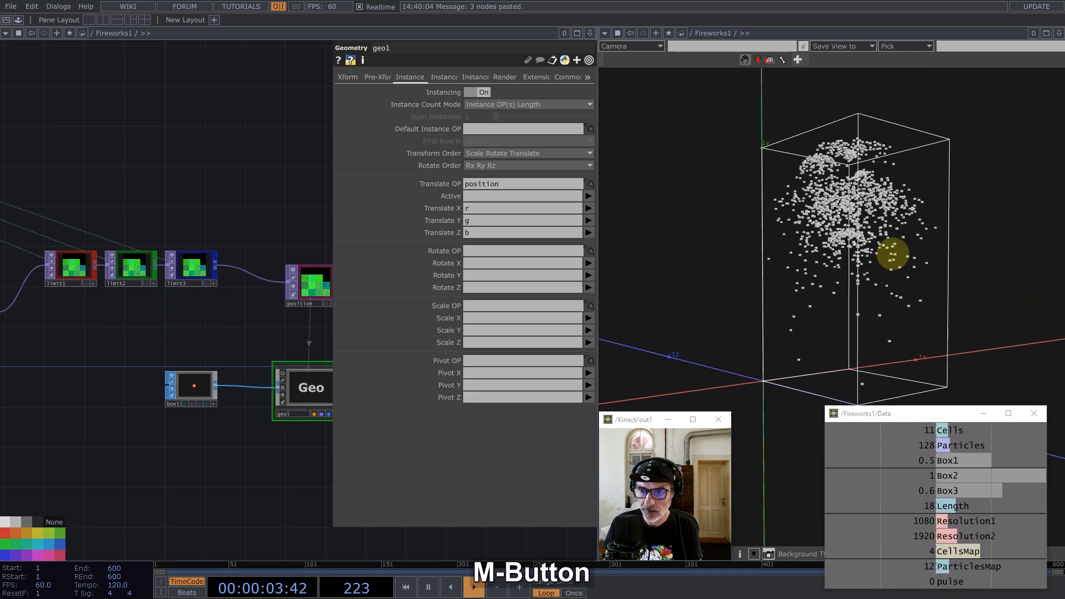
scroll(261, 290, down, 5)
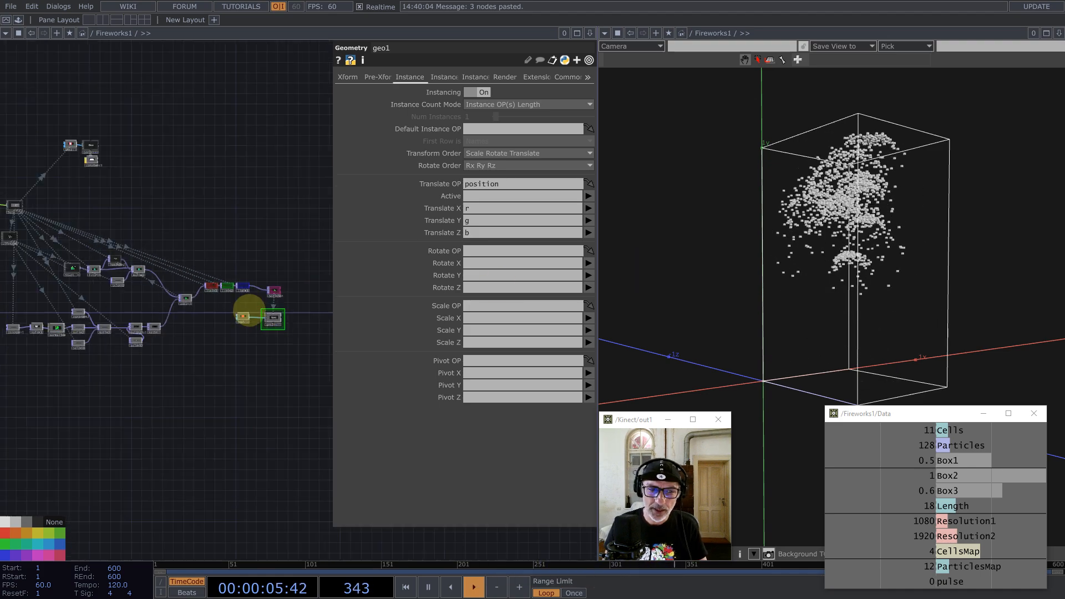
scroll(225, 396, down, 2)
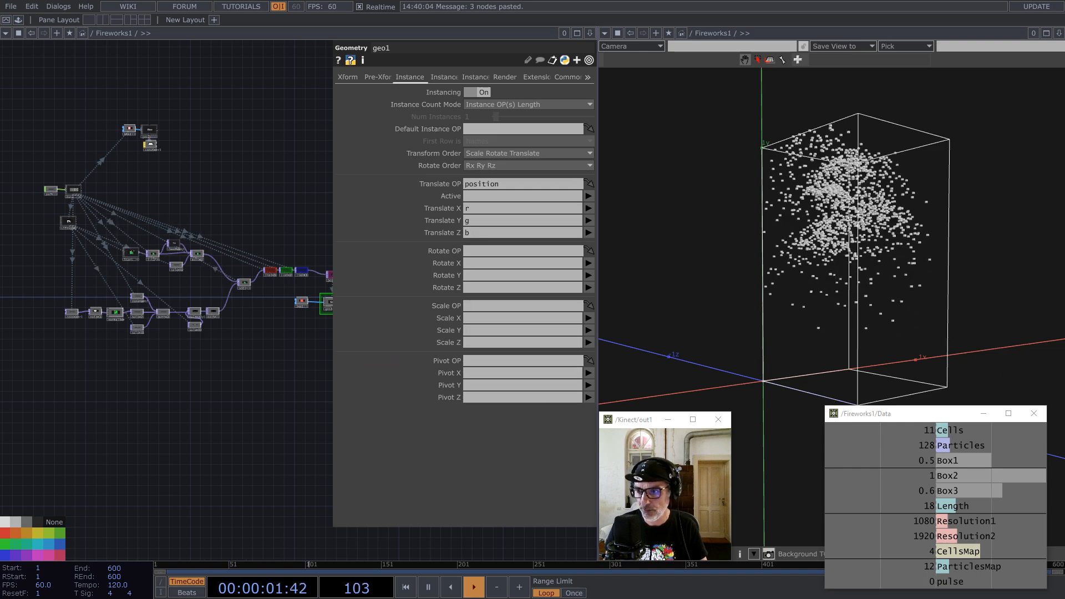
click(166, 365)
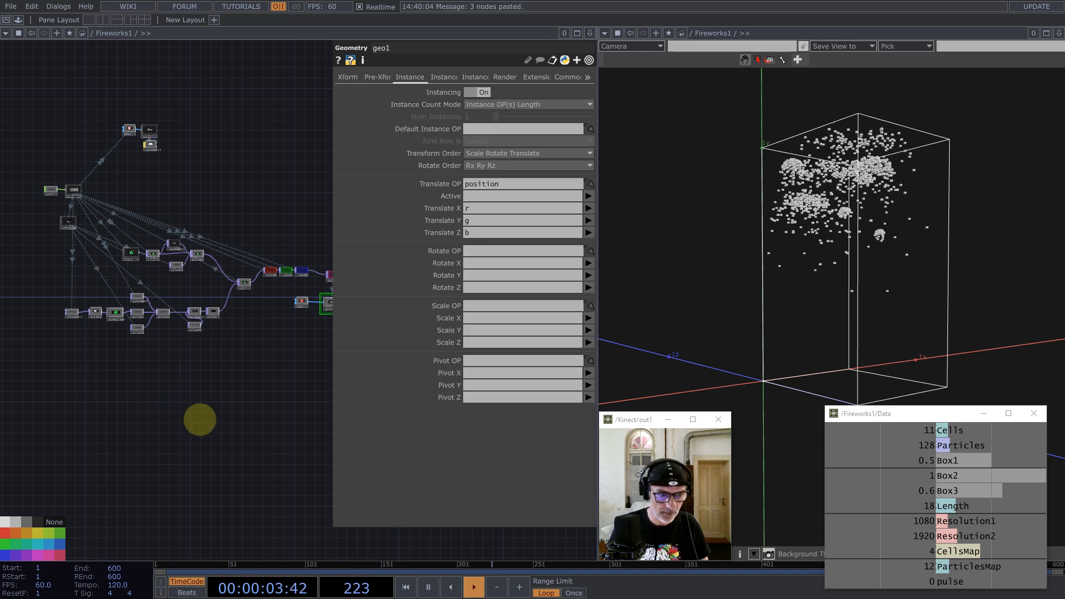
key(Tab)
Step: Add a Base COMP, base1, to Fireworks1 and go inside it
text(ba)
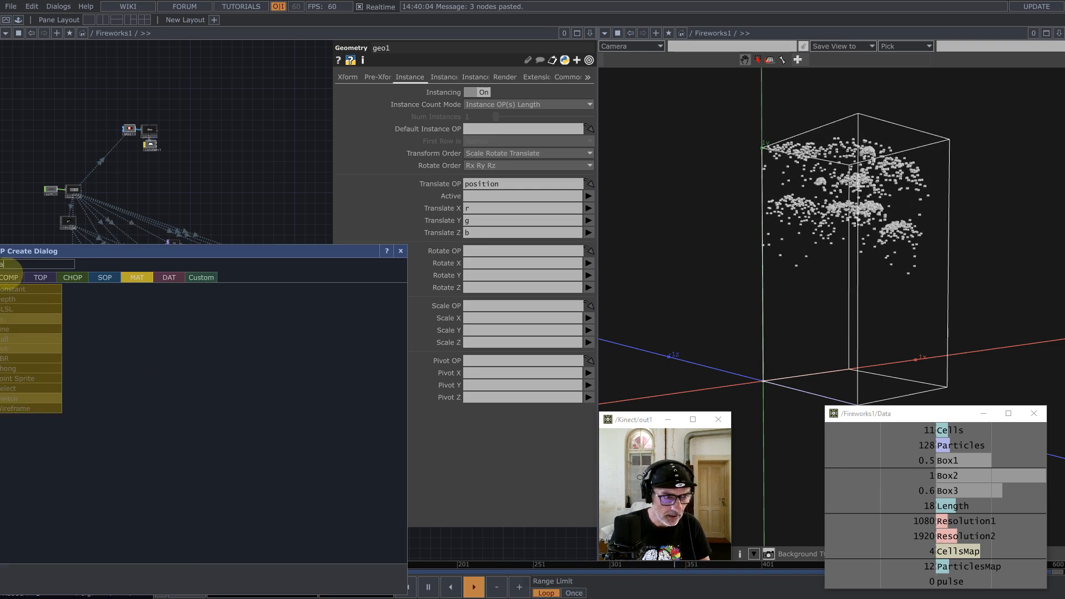
click(12, 277)
click(146, 299)
click(225, 382)
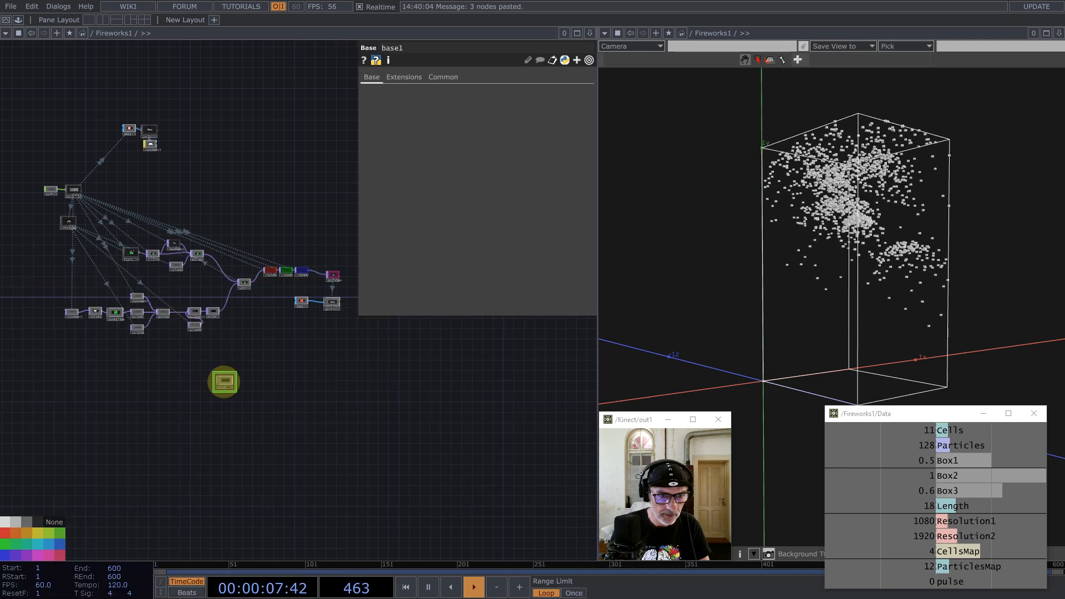
scroll(222, 383, up, 3)
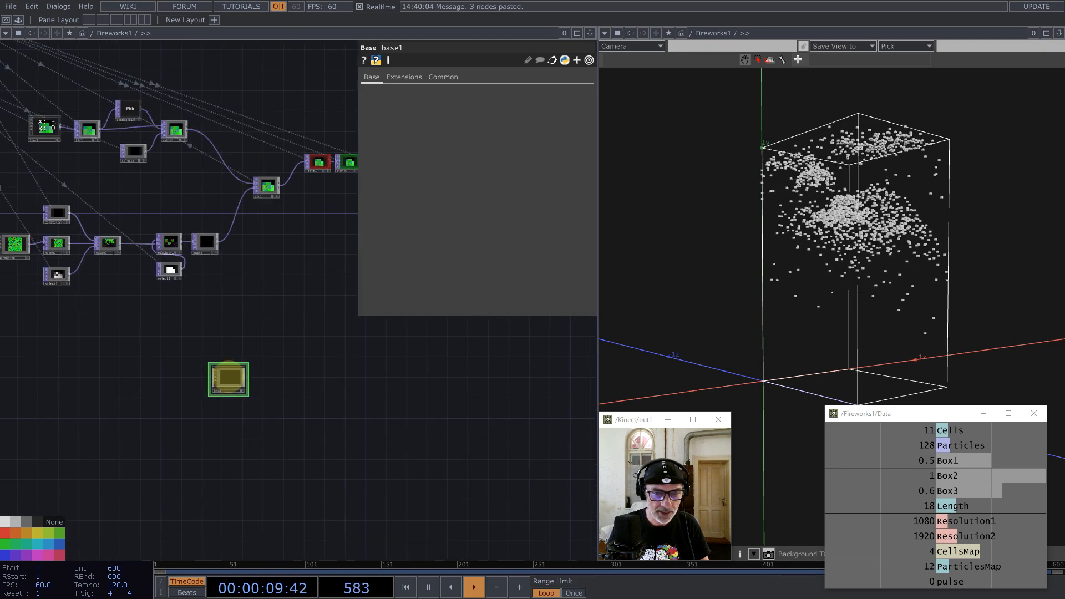
double_click(228, 379)
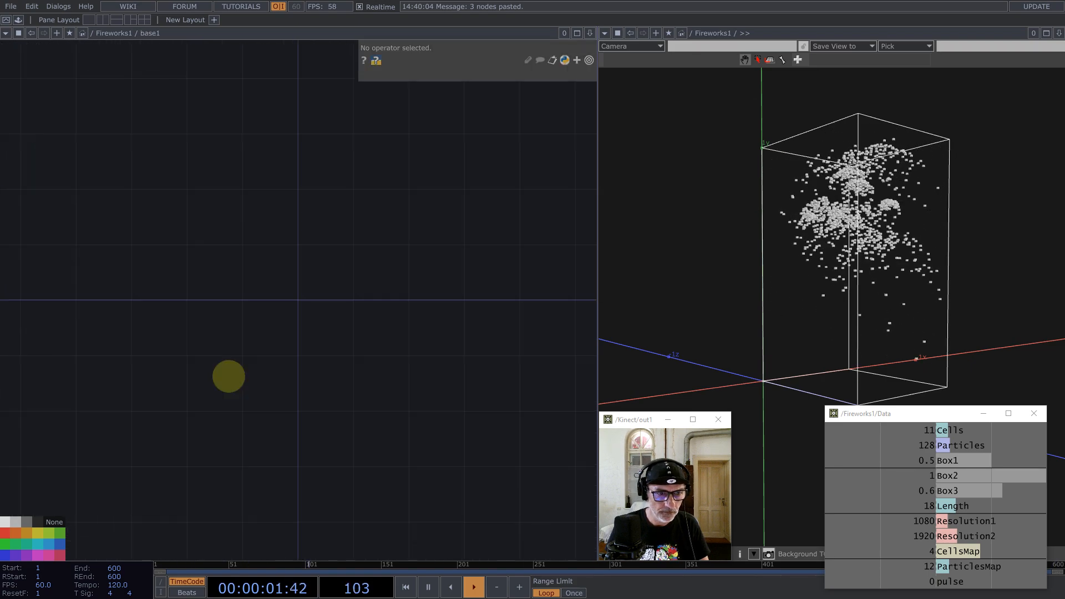
Step: Split the network area into top and bottom panes, with the bottom pane showing Fireworks1
click(590, 32)
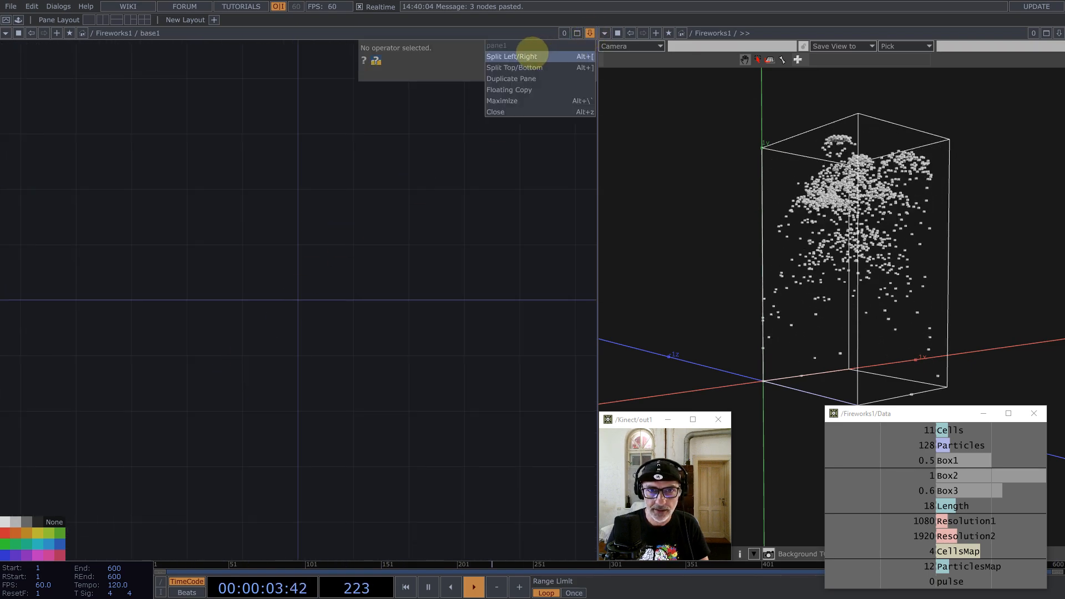
click(525, 68)
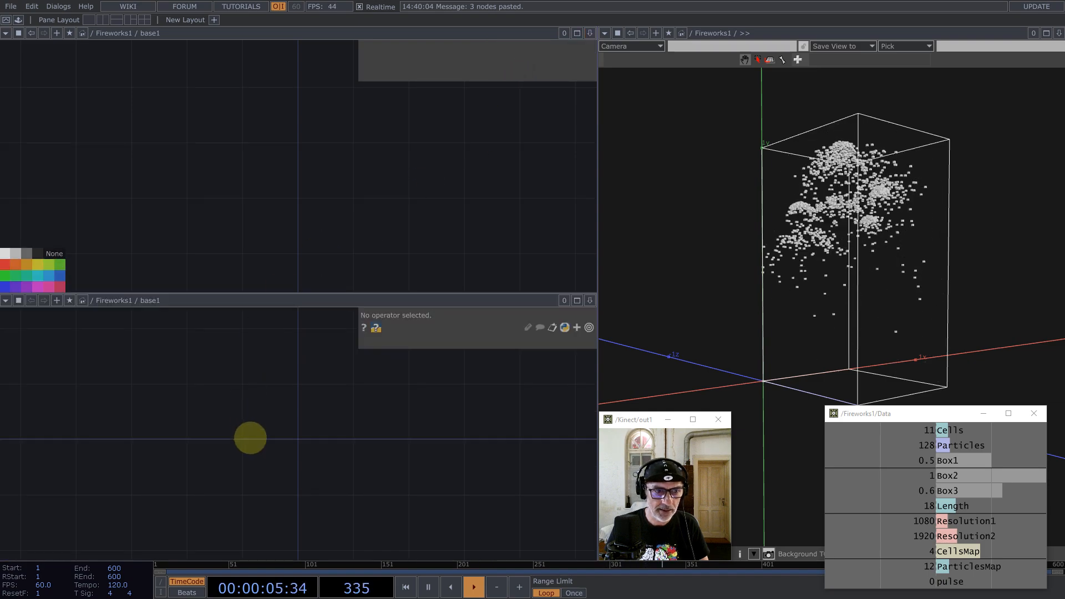
key(u)
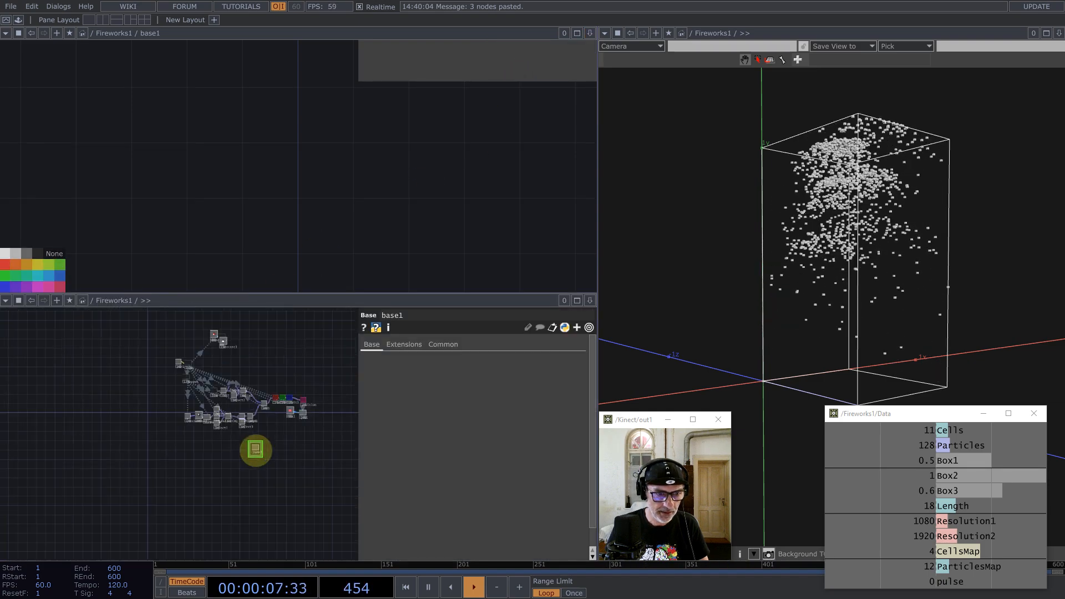
drag(234, 447, 209, 448)
drag(152, 418, 204, 489)
scroll(192, 356, up, 3)
scroll(172, 447, up, 3)
Step: Rename base1 to Color
drag(105, 367, 165, 447)
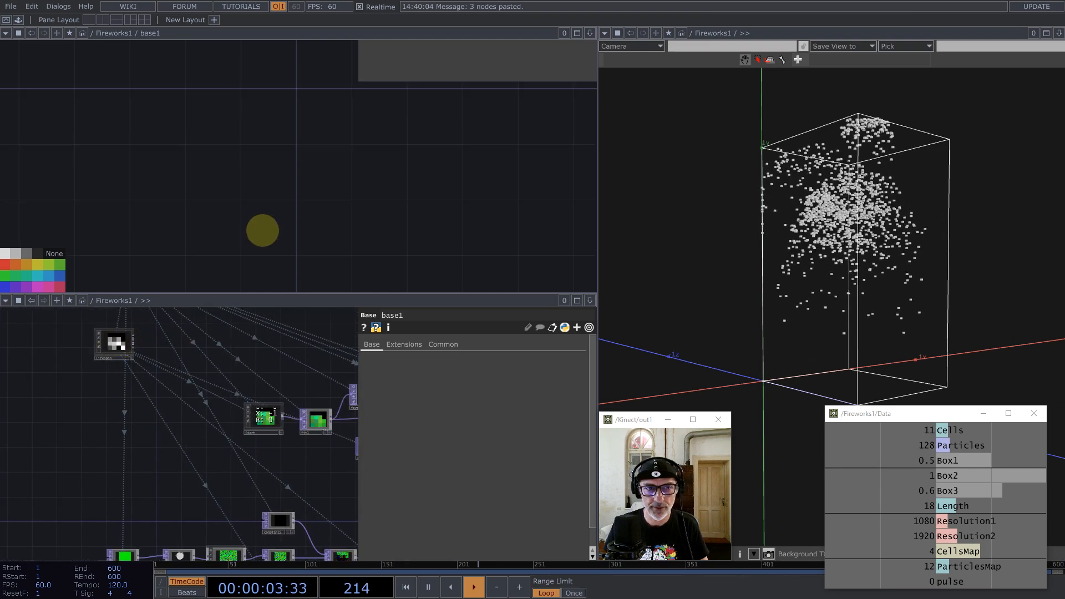
scroll(253, 170, down, 5)
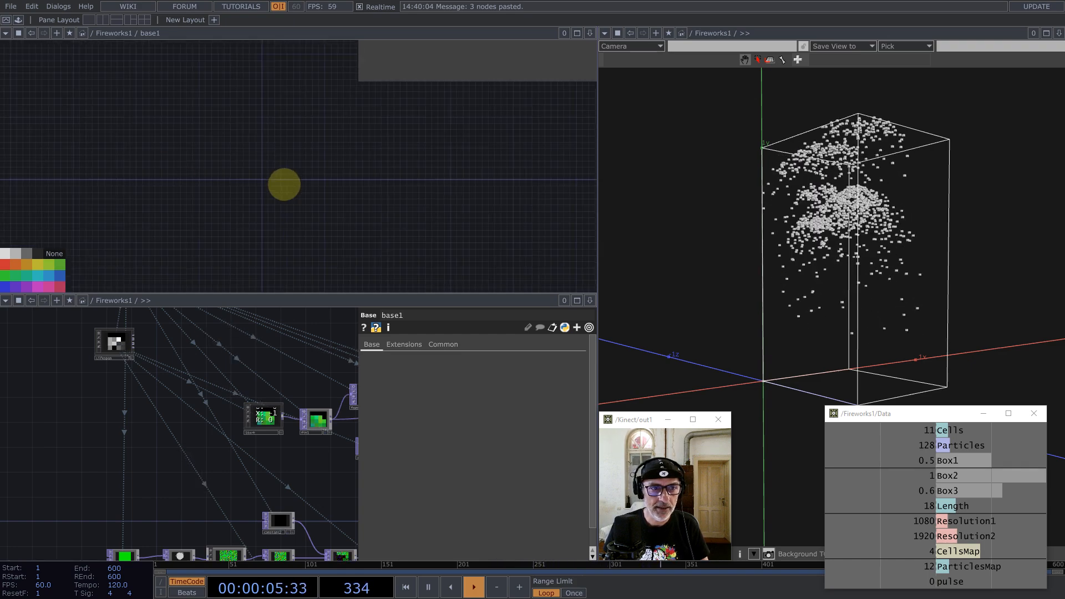
scroll(284, 207, down, 3)
scroll(241, 236, down, 2)
scroll(242, 237, down, 4)
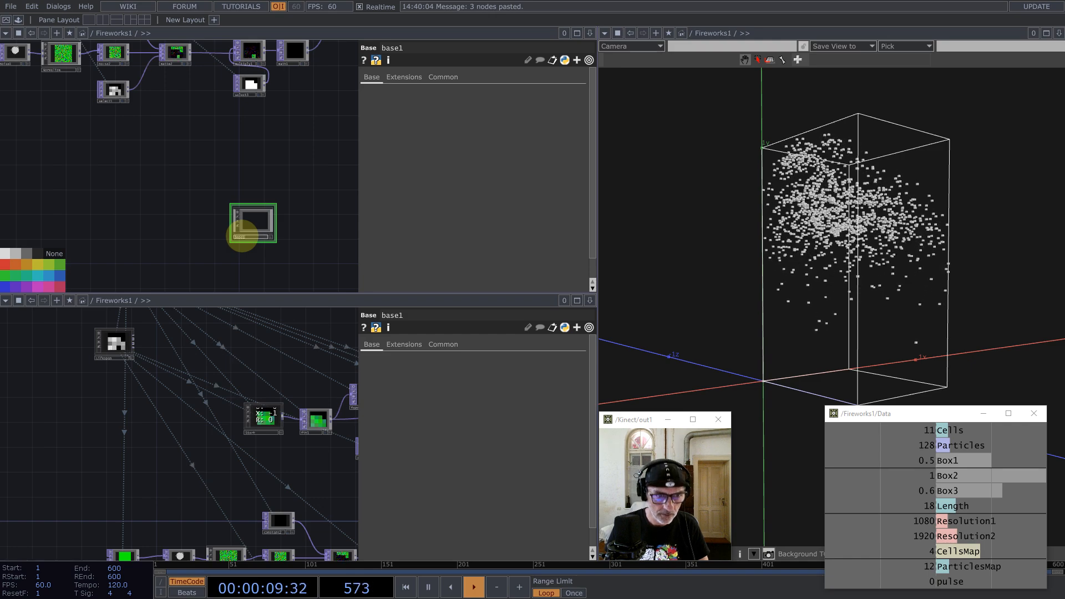
text(Color)
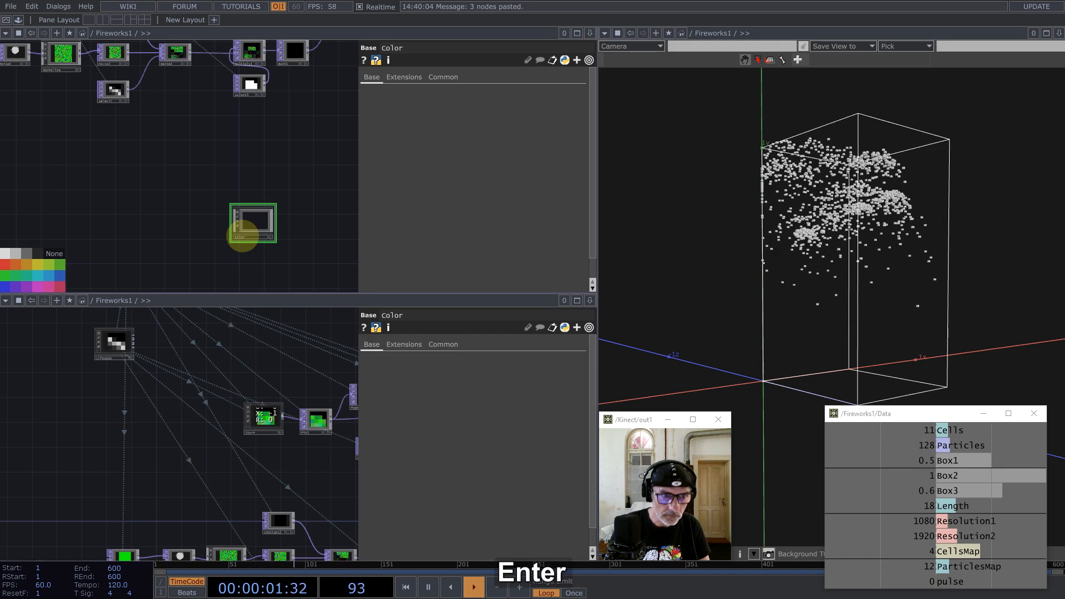
scroll(260, 214, up, 5)
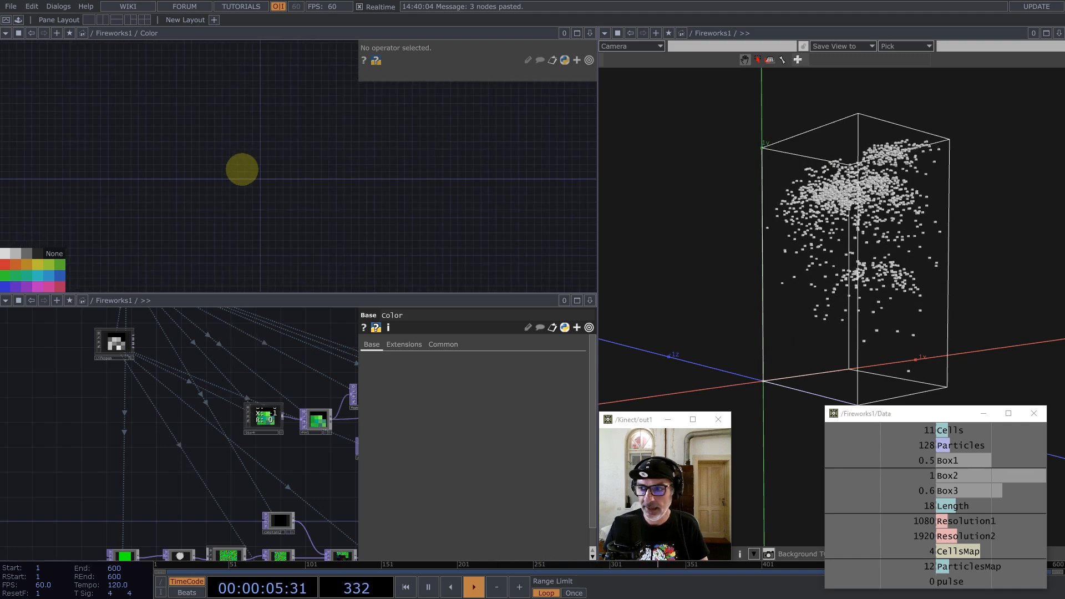
Step: Add a Constant TOP, constant1, to the Color network
key(Tab)
text(con)
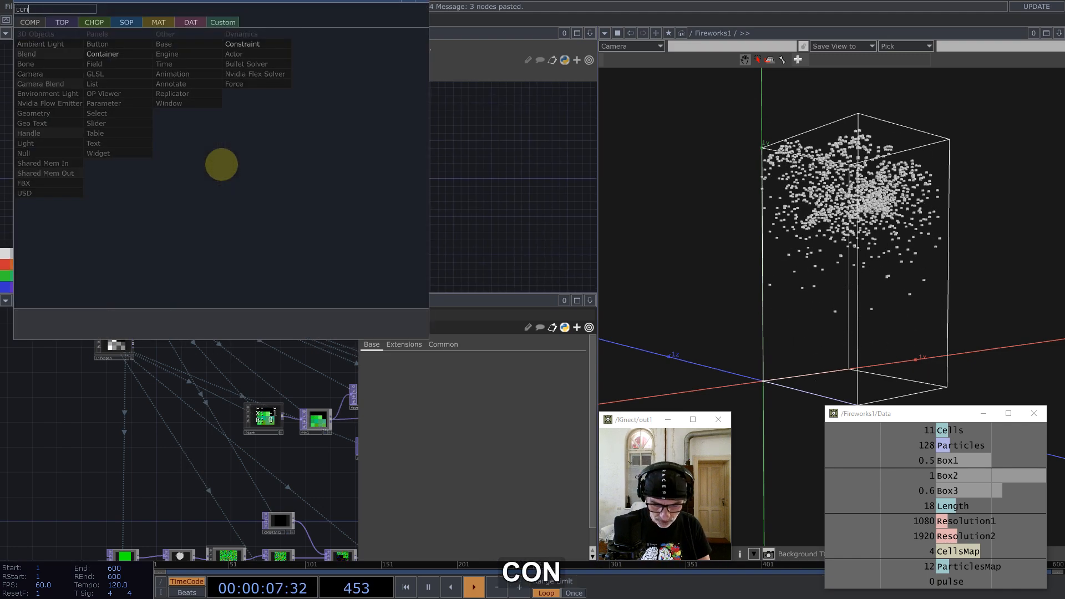
click(63, 21)
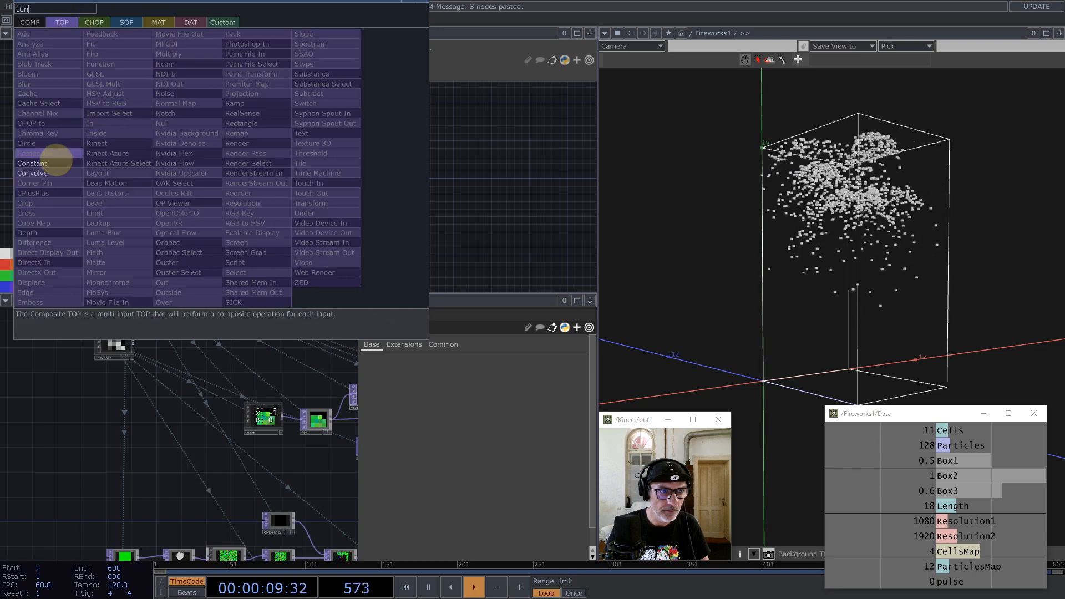
click(49, 162)
click(263, 177)
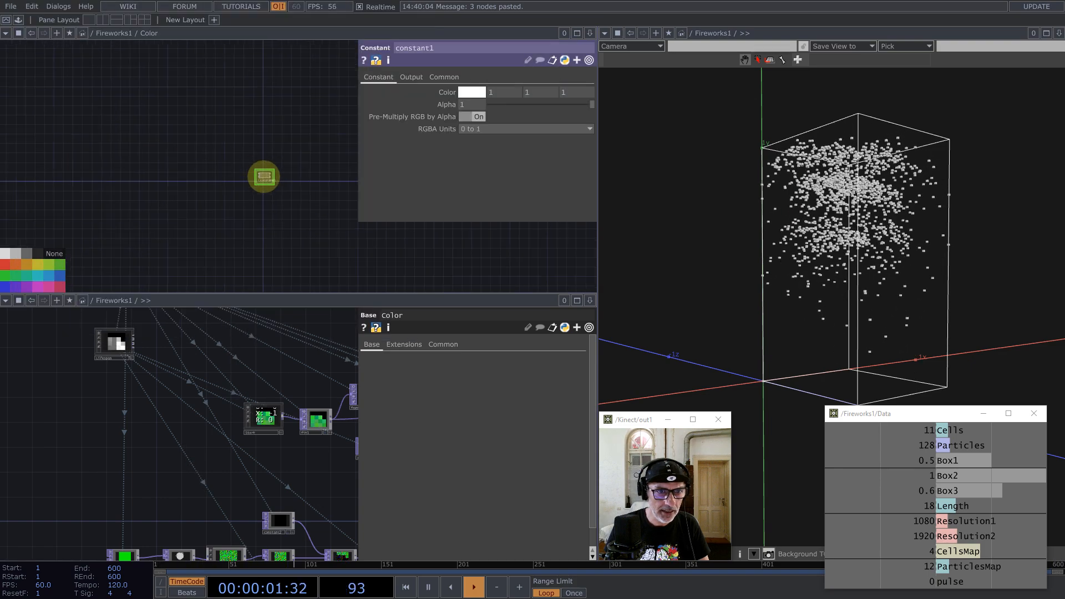
scroll(267, 177, up, 5)
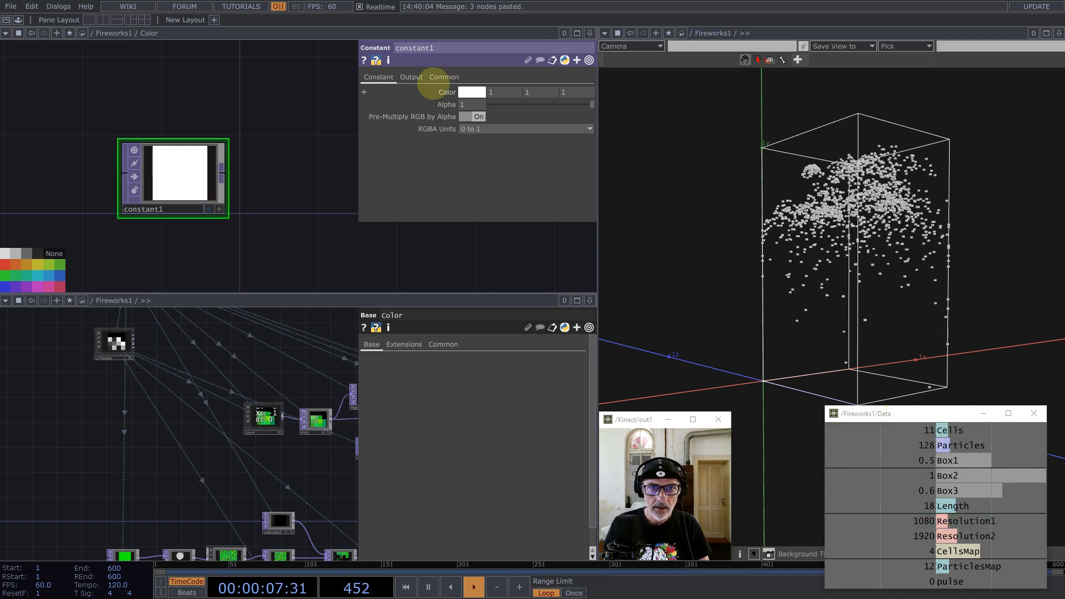
Step: Set constant1's resolution to CellsMap's current value (4×4) and its colour to black
click(443, 77)
drag(958, 551, 441, 106)
click(440, 111)
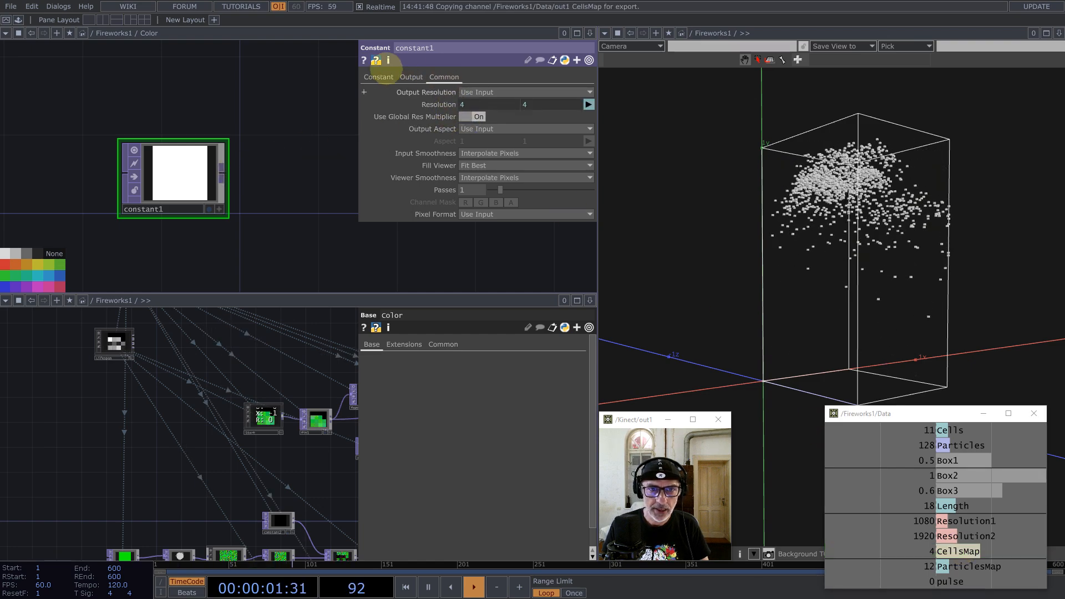
click(378, 77)
click(471, 92)
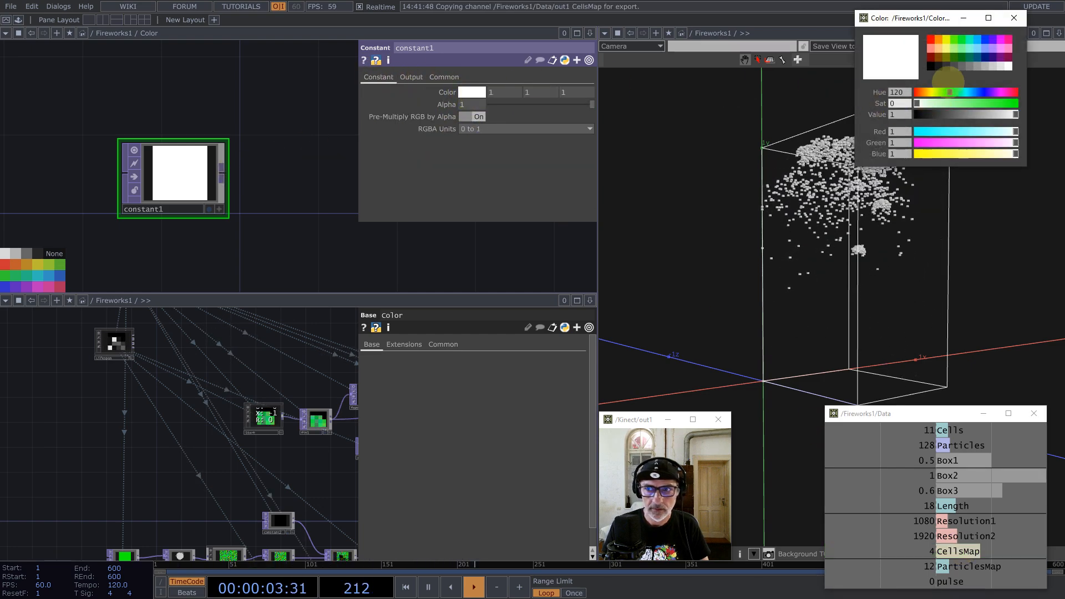
click(1014, 18)
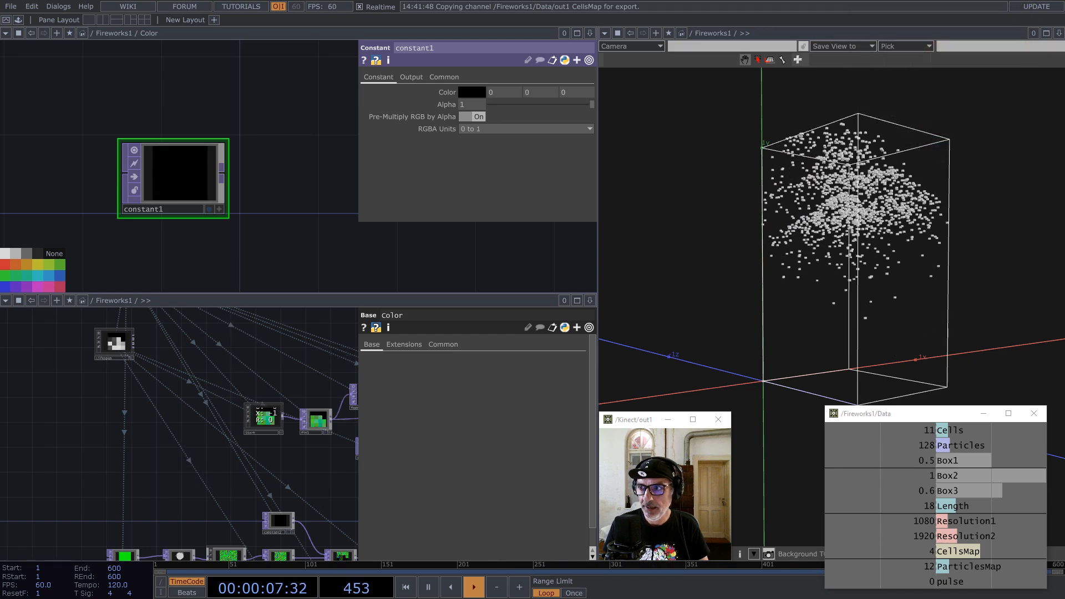
Step: Add a Noise TOP, noise1, wired after constant1
middle_click(224, 175)
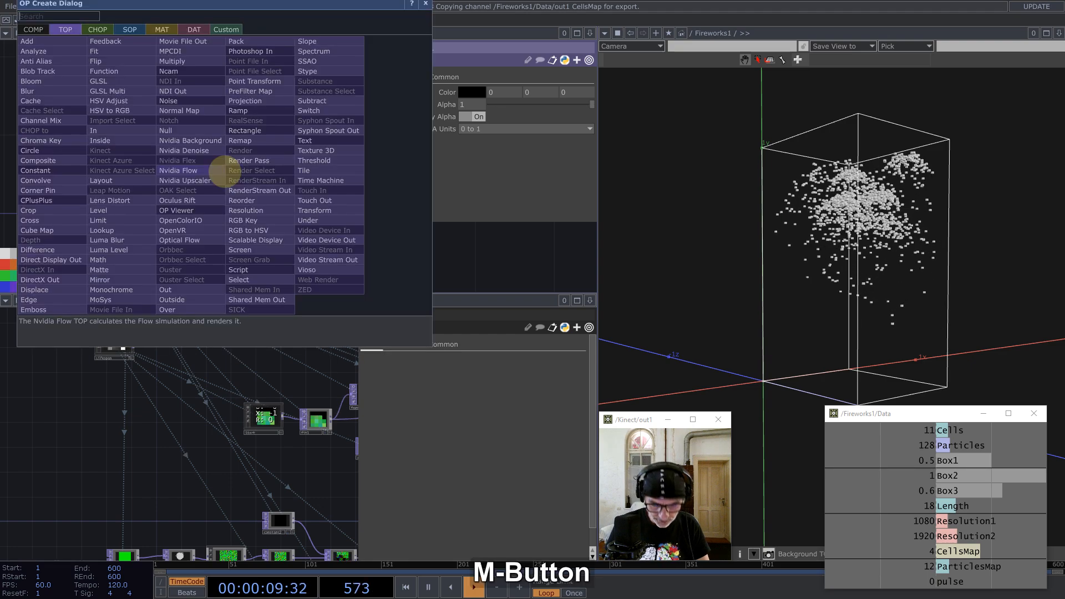
text(noise)
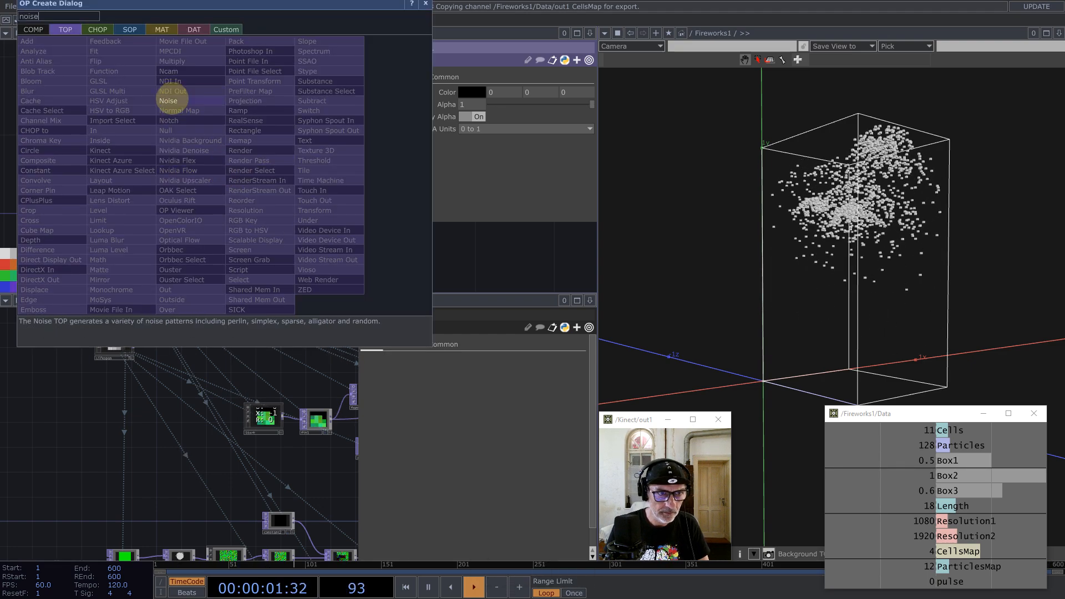
click(170, 100)
click(309, 169)
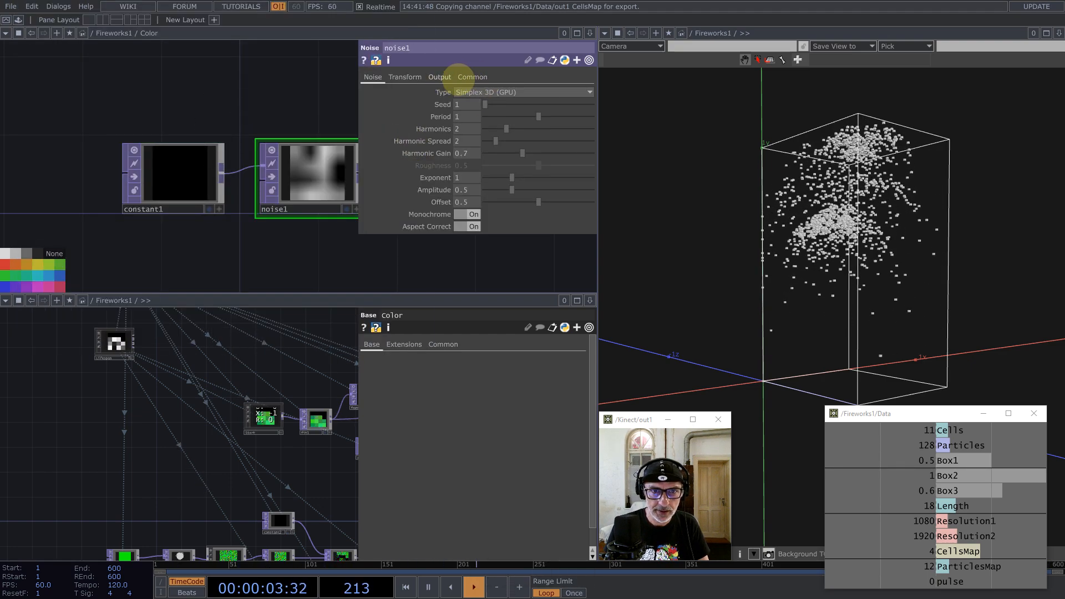
Step: Set noise1 to RGB Noise, turn Monochrome off, and use a Nearest Pixel viewer
click(448, 78)
click(478, 92)
click(471, 104)
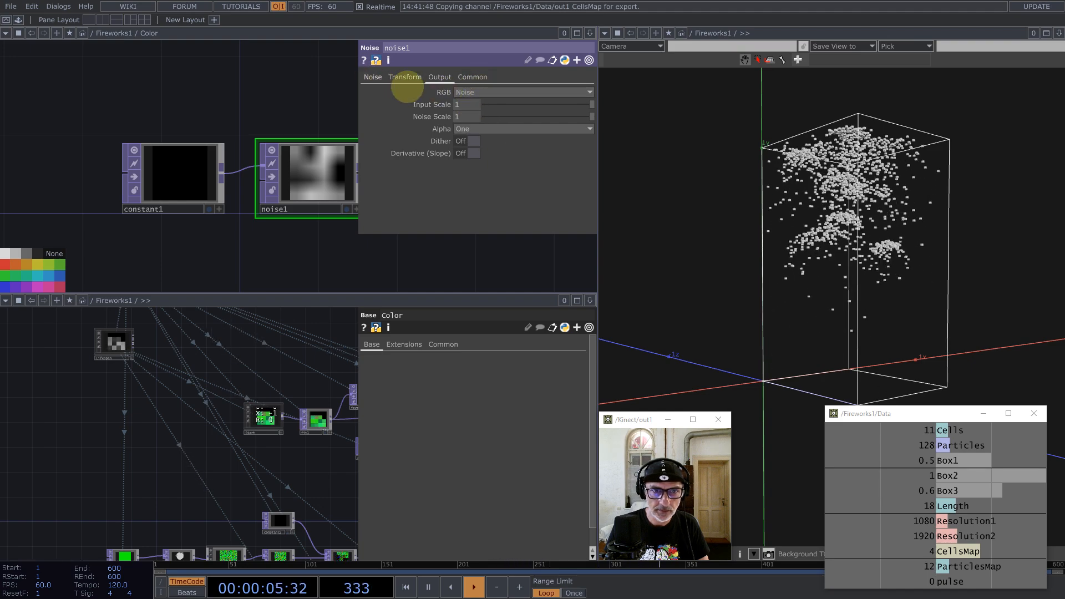
click(373, 77)
click(474, 215)
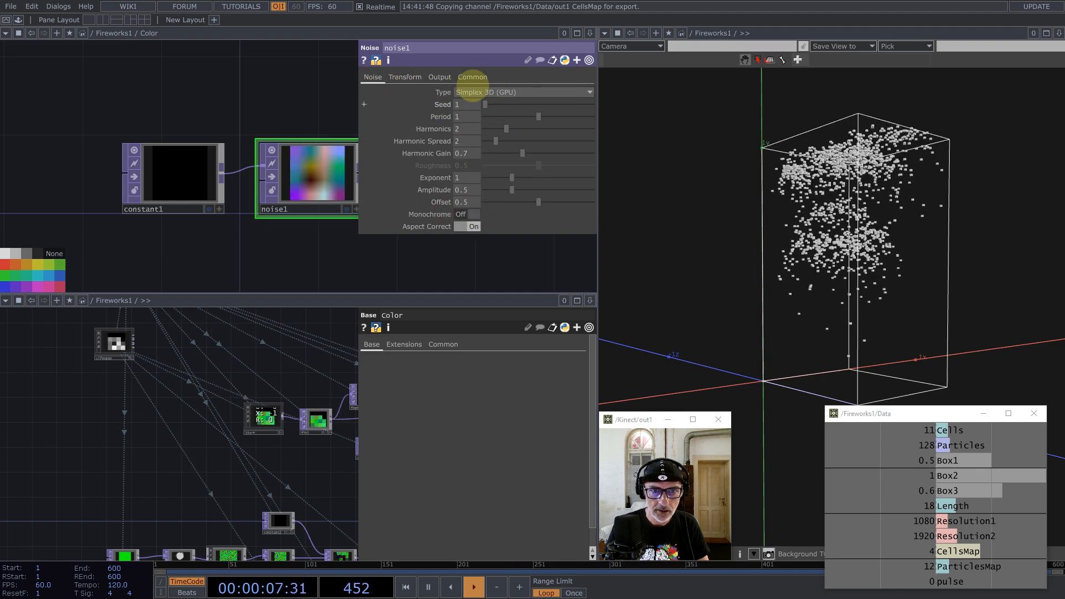
click(472, 79)
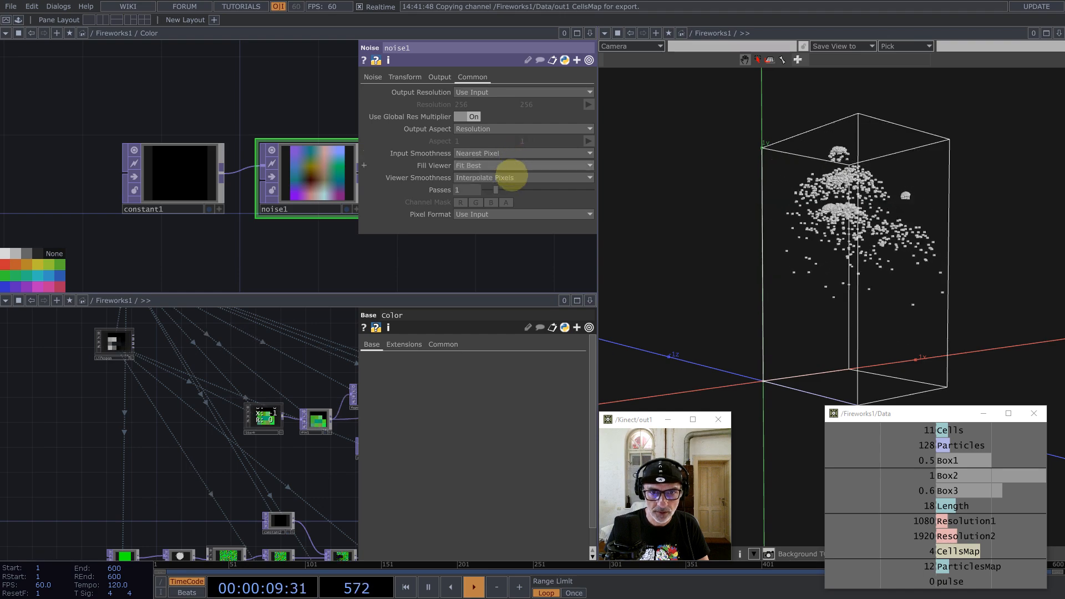
click(510, 177)
click(493, 203)
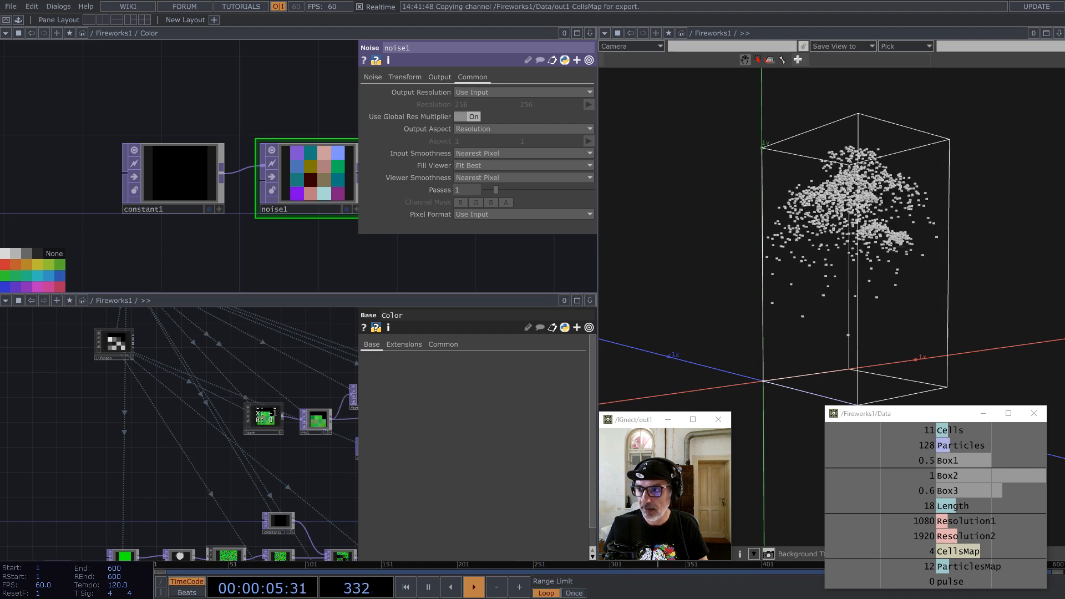
Step: Set noise1's Offset to 2/3 and Amplitude to 1/3
click(373, 78)
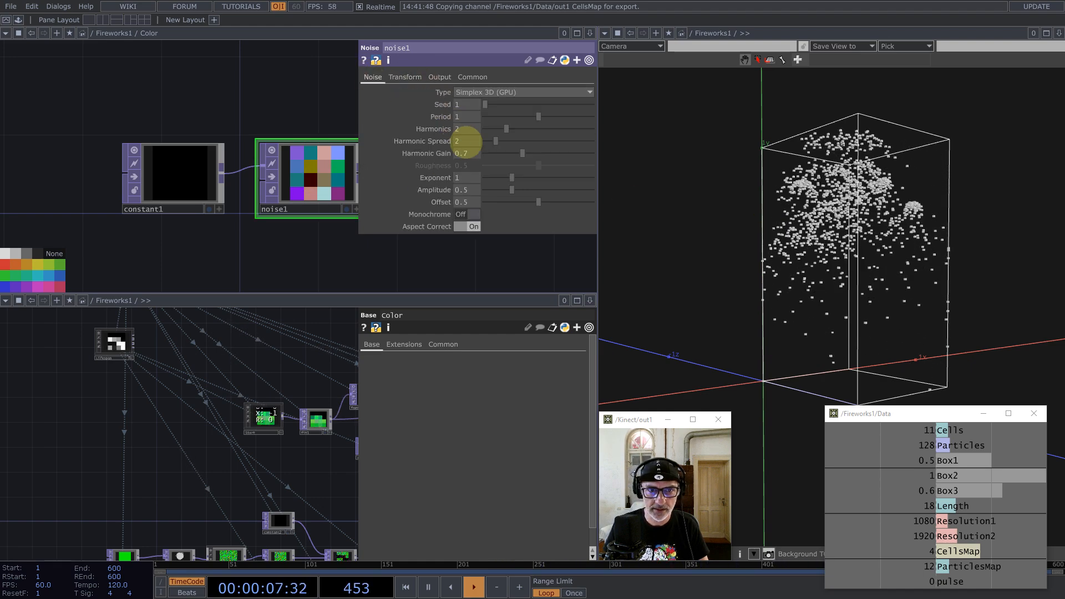
text(2/)
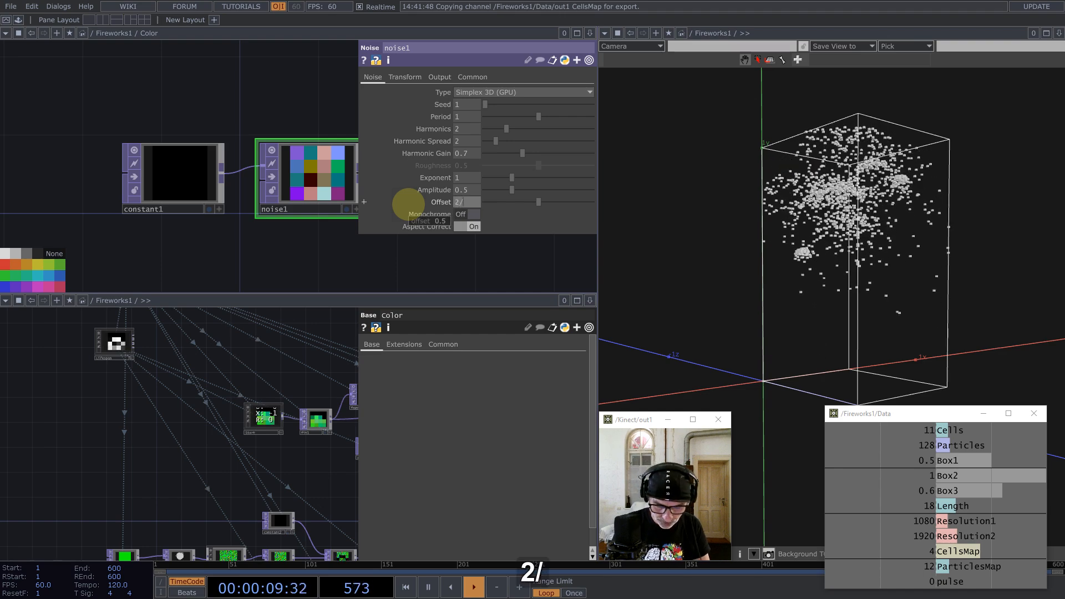
text(3)
key(Return)
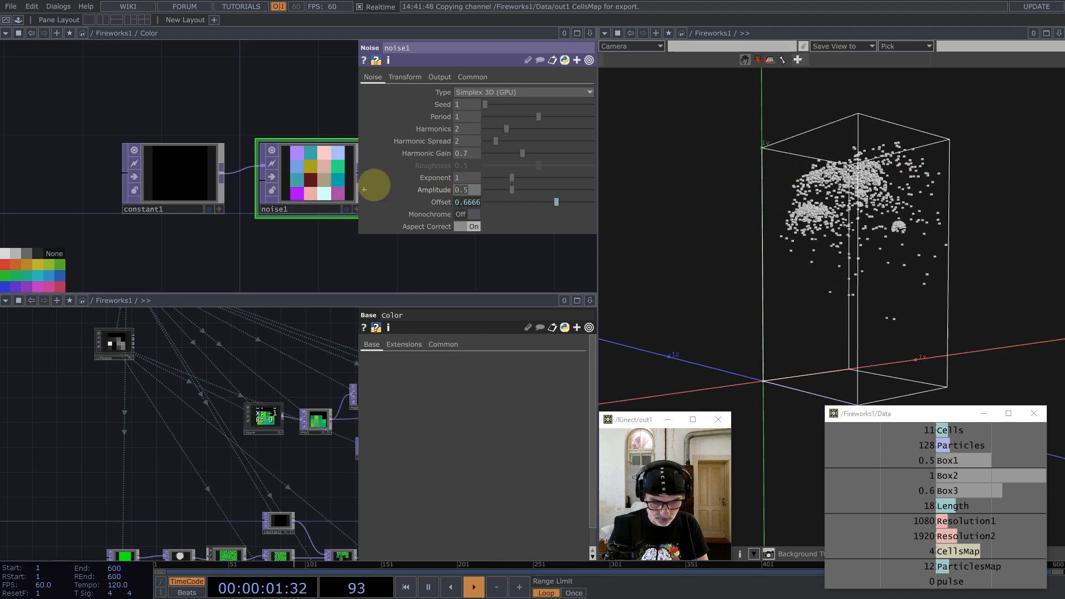
text(1/3)
key(Return)
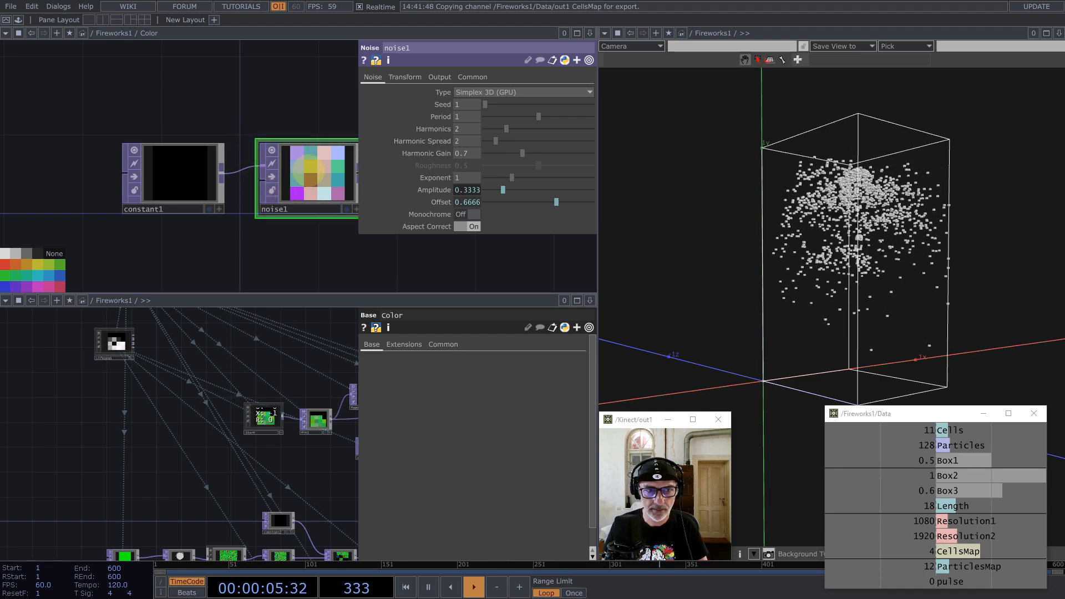
Step: Drive noise1's Translate Z with the expression absTime.frame
click(406, 77)
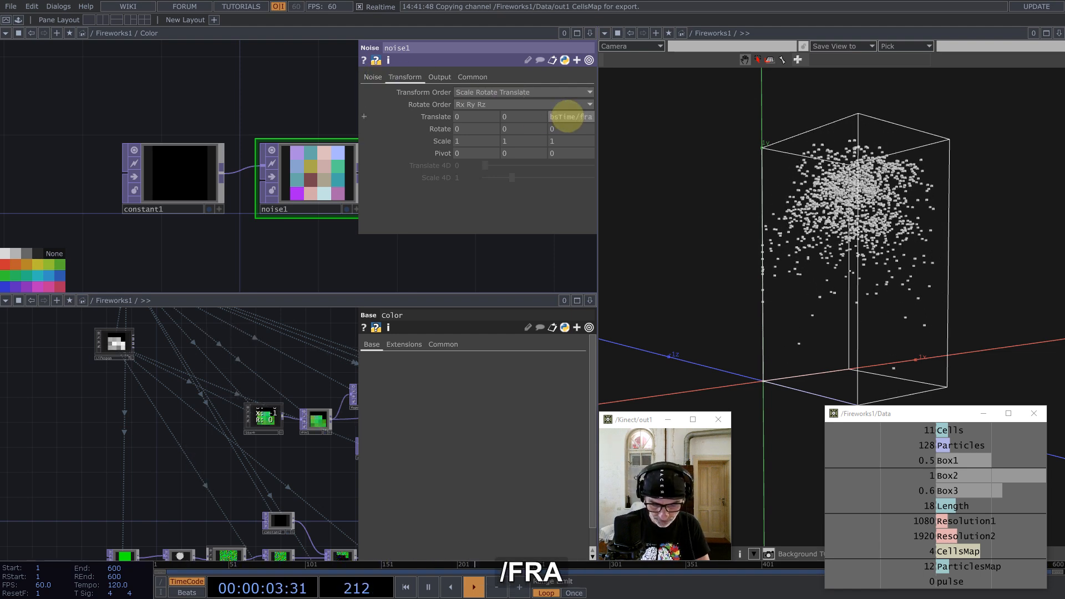
key(Left)
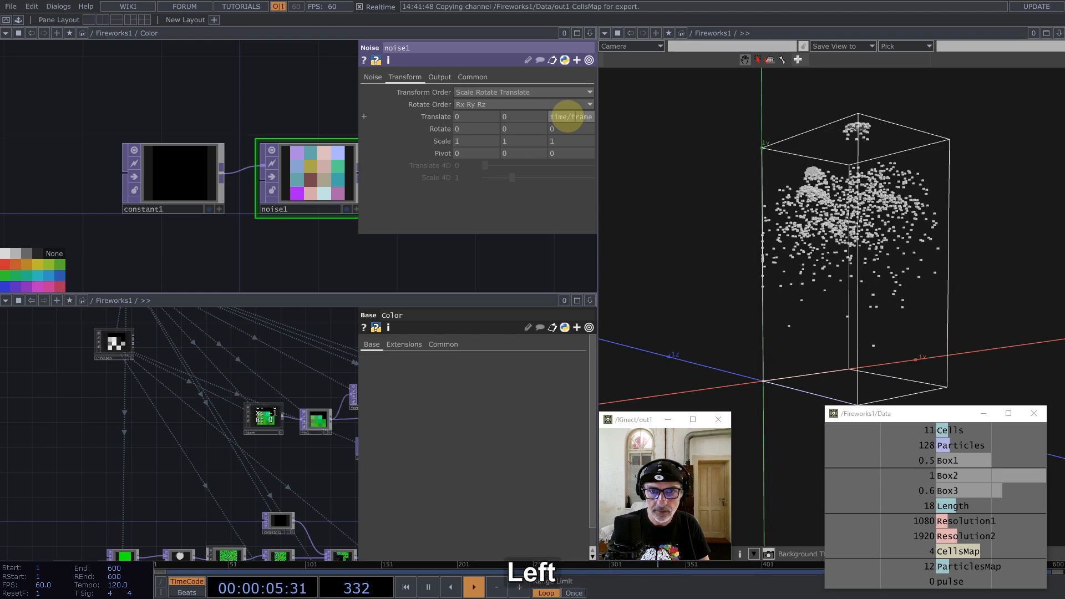
key(shift+Left)
text(.)
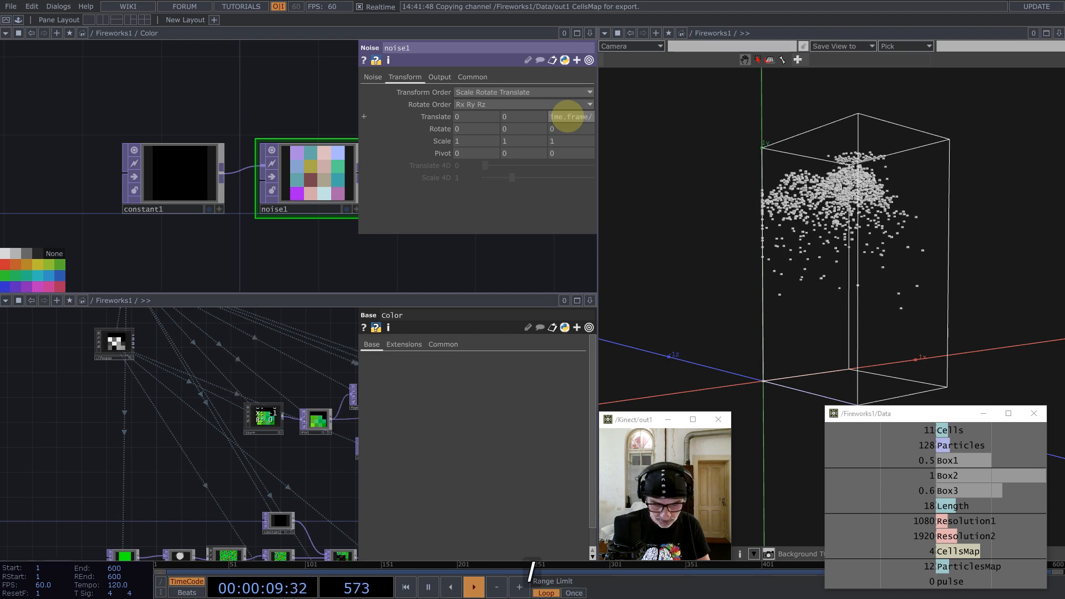
key(Return)
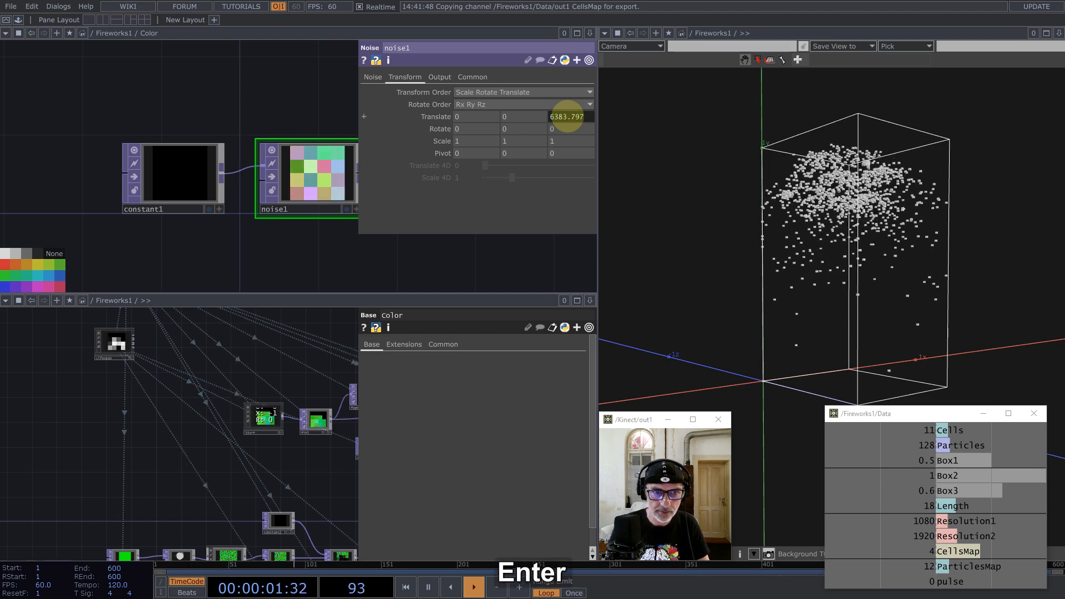
drag(175, 118, 131, 138)
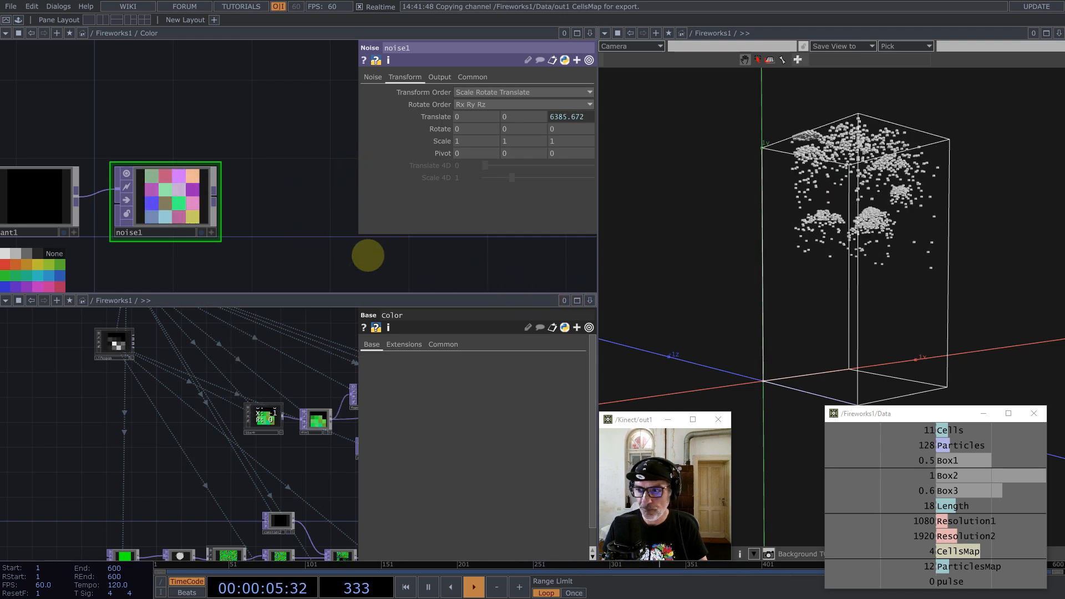
drag(295, 153, 295, 34)
double_click(187, 222)
Step: Create a Select TOP, select1, below noise1 in the Color network
text(se)
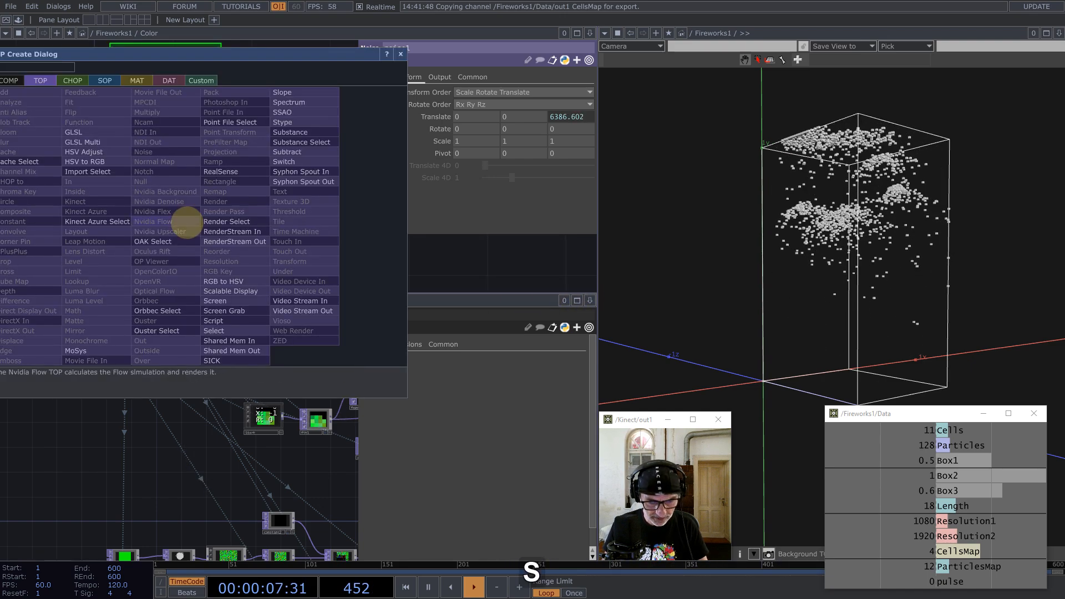
click(213, 331)
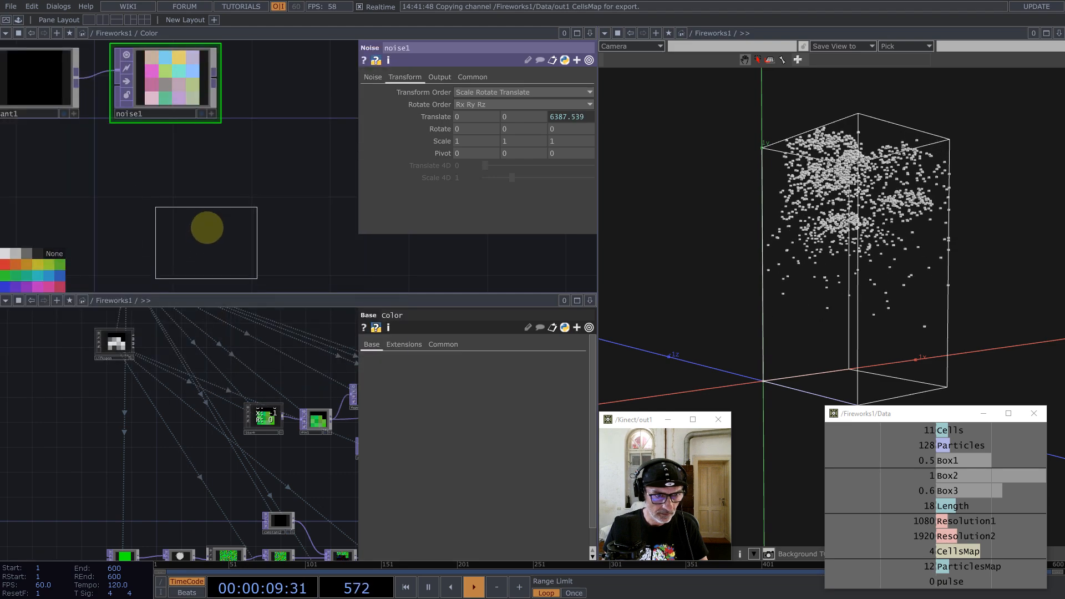
click(206, 221)
Step: Enter the Lifespan component and assign its trigger TOP as select1's source TOP
scroll(188, 403, down, 3)
scroll(222, 410, up, 5)
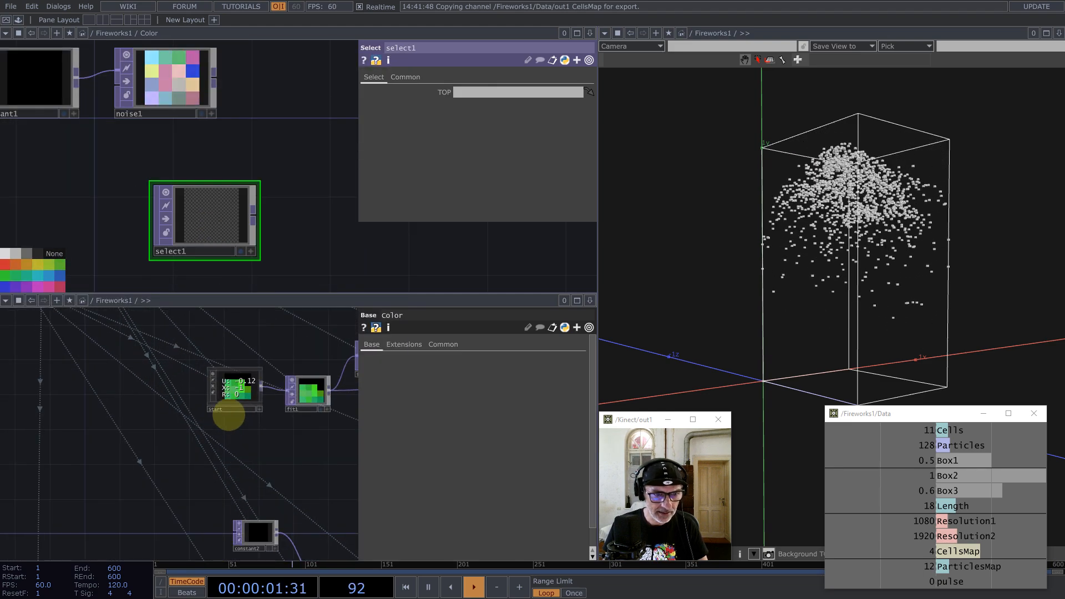
scroll(166, 391, down, 3)
scroll(158, 388, down, 2)
drag(113, 369, 145, 424)
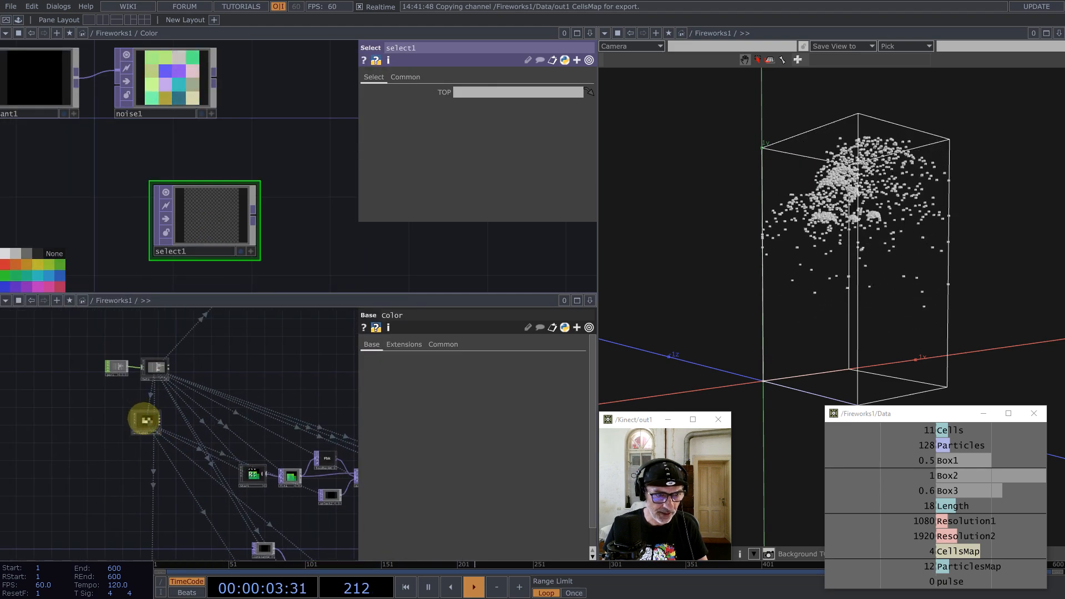
click(145, 423)
key(i)
drag(151, 361, 194, 461)
scroll(290, 465, down, 4)
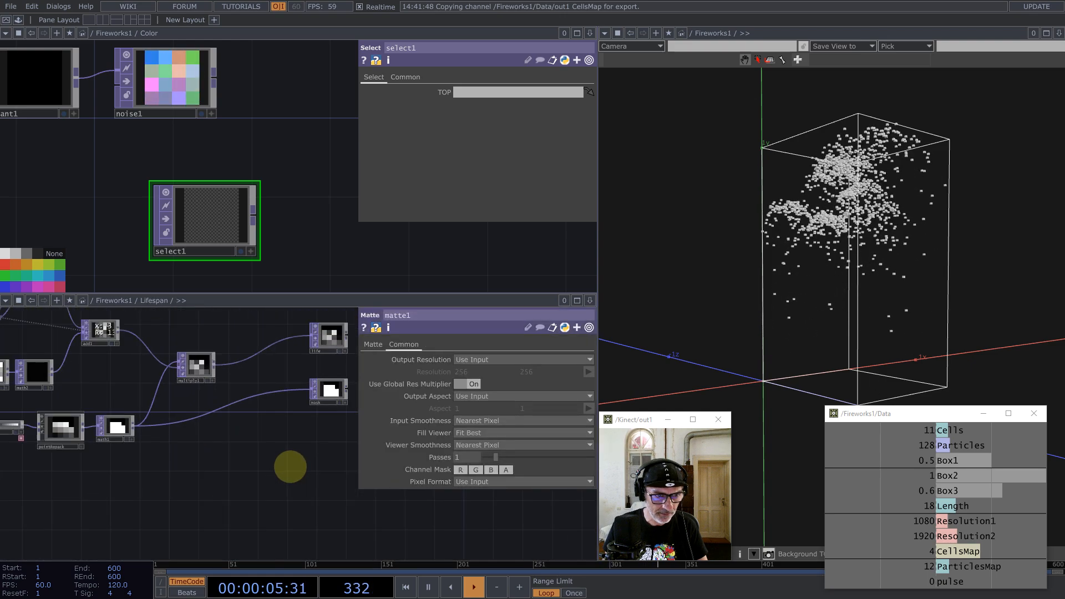
scroll(190, 340, up, 6)
drag(258, 442, 327, 535)
drag(207, 438, 543, 94)
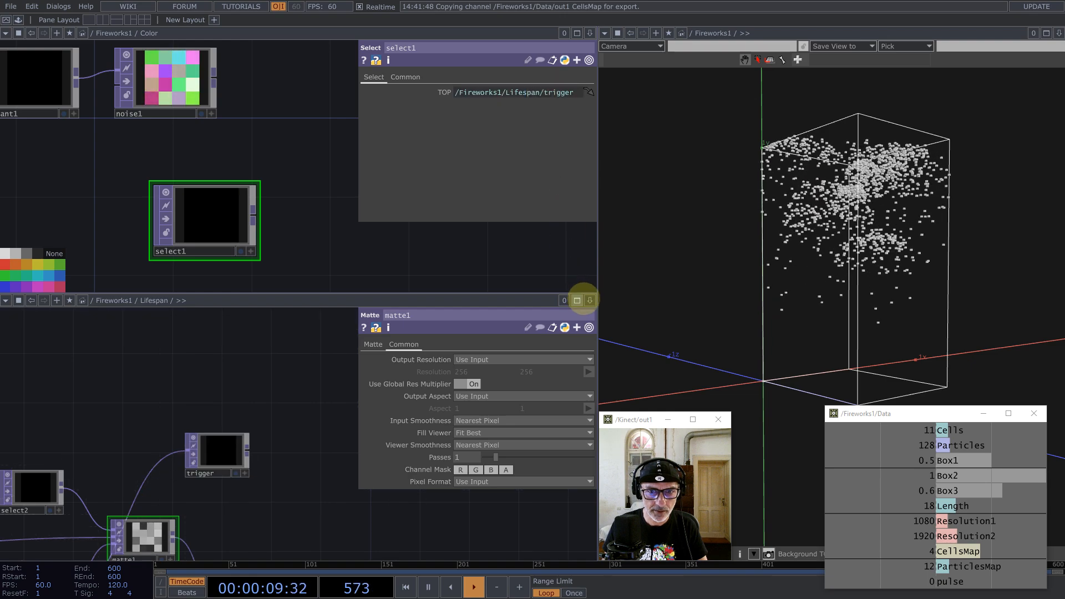
click(590, 300)
Step: Add a Feedback TOP, feedback1, wired from noise1, placed above it, and reset it
click(546, 379)
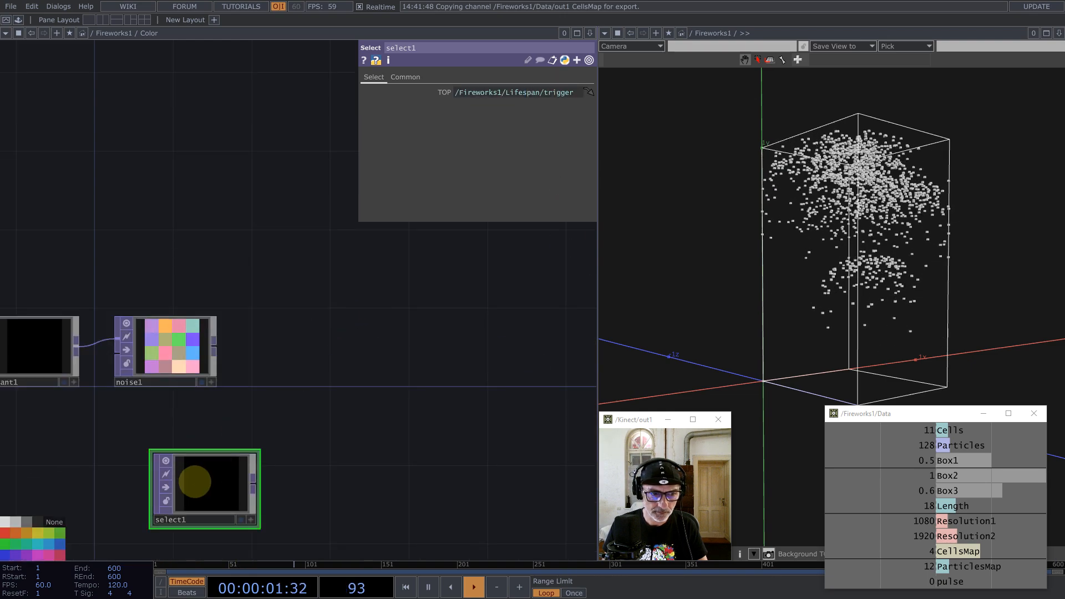
drag(357, 357, 406, 272)
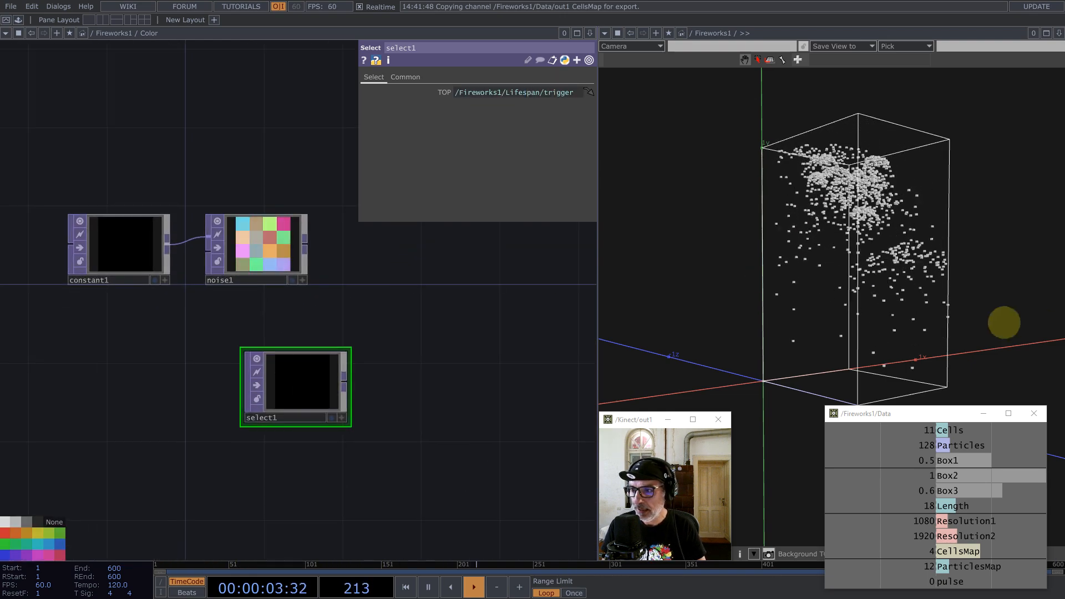
middle_click(305, 244)
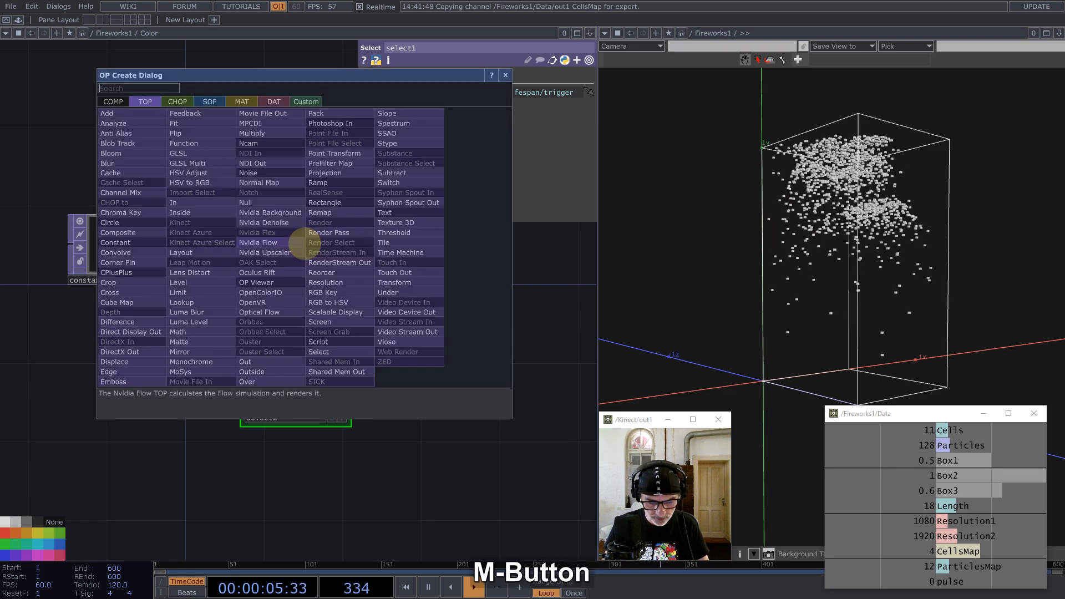
text(f)
click(188, 113)
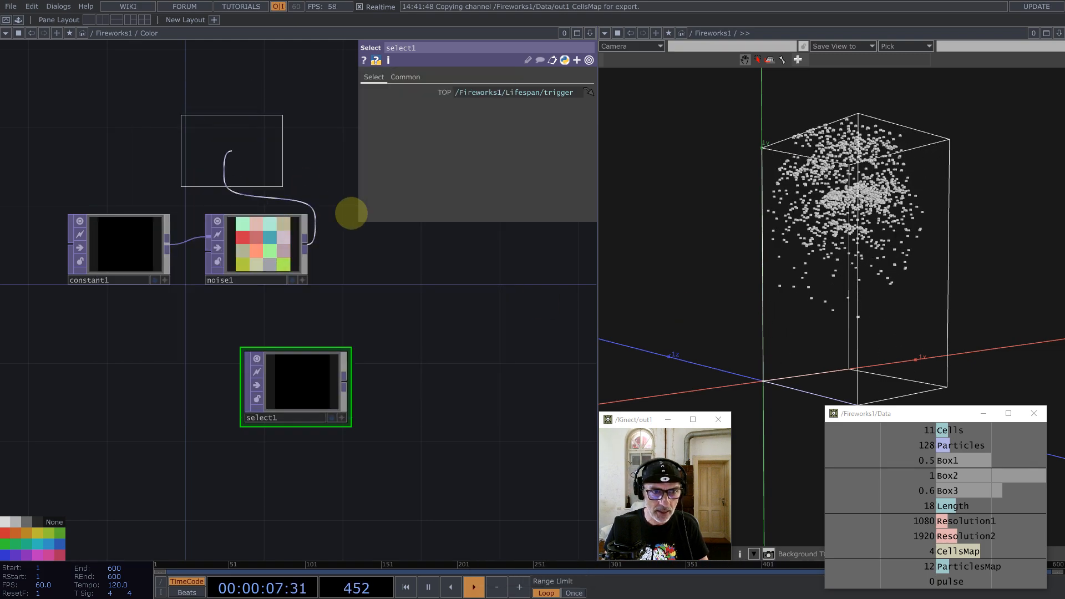
click(383, 222)
drag(387, 450, 355, 545)
drag(405, 329, 405, 271)
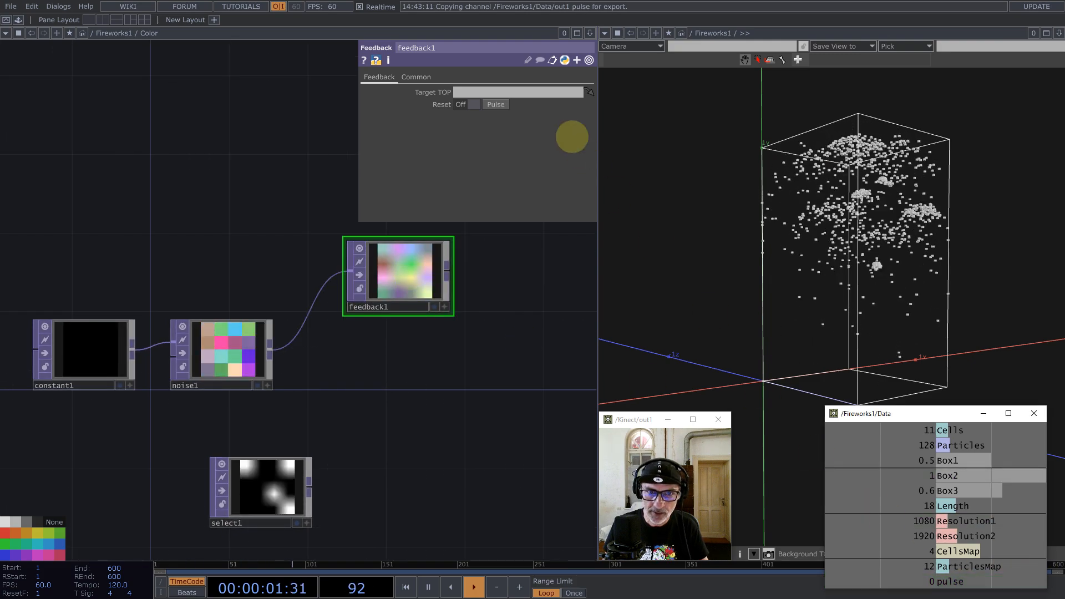
click(496, 105)
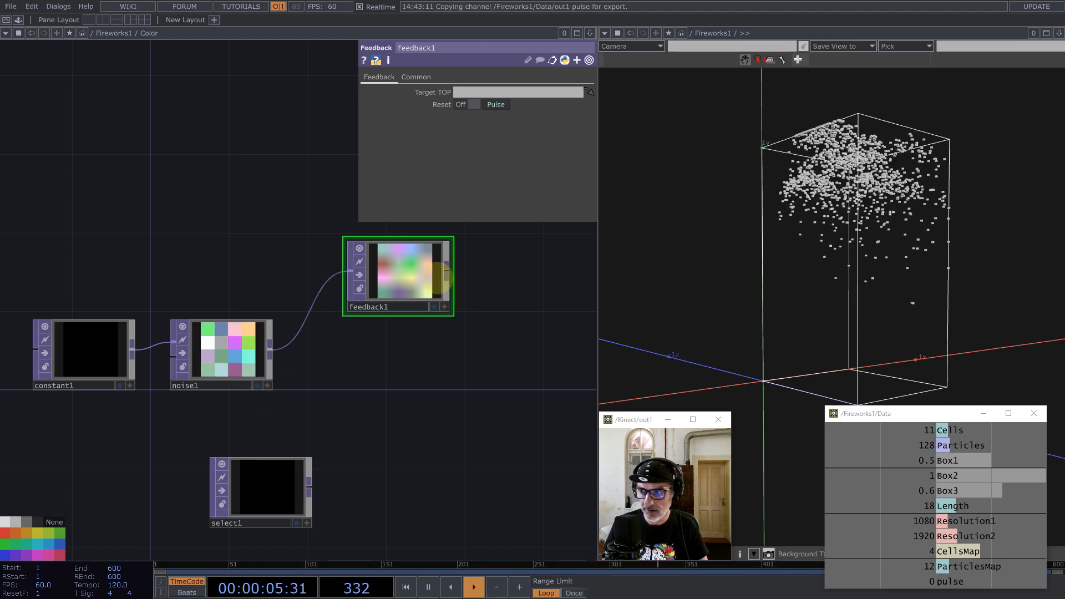
Step: Add a Matte TOP, matte1, from noise1, with feedback1 and select1 as its second and third inputs
middle_click(272, 349)
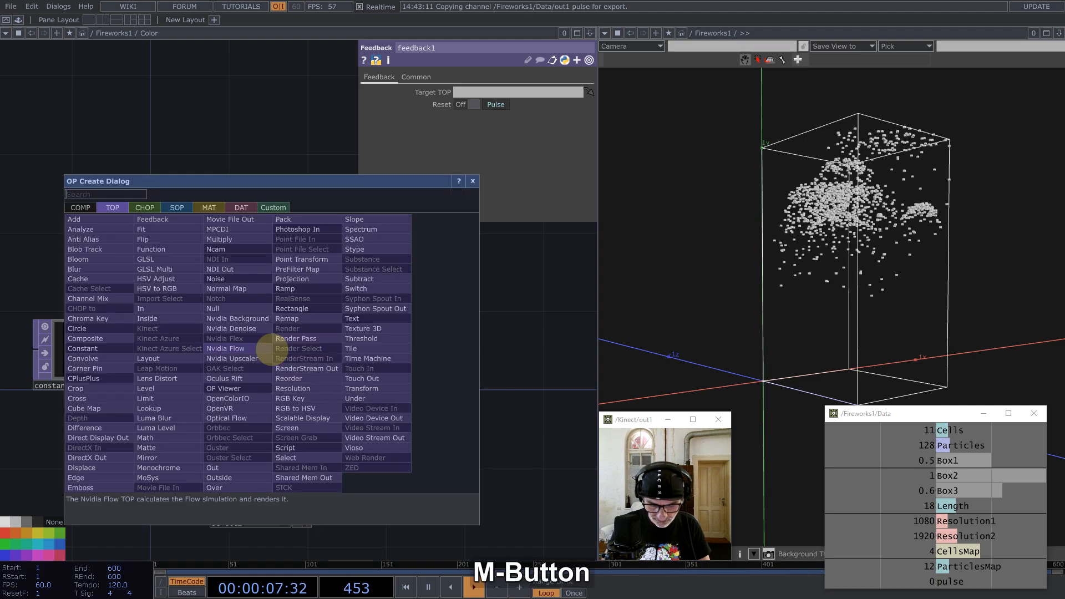
text(mat)
click(158, 447)
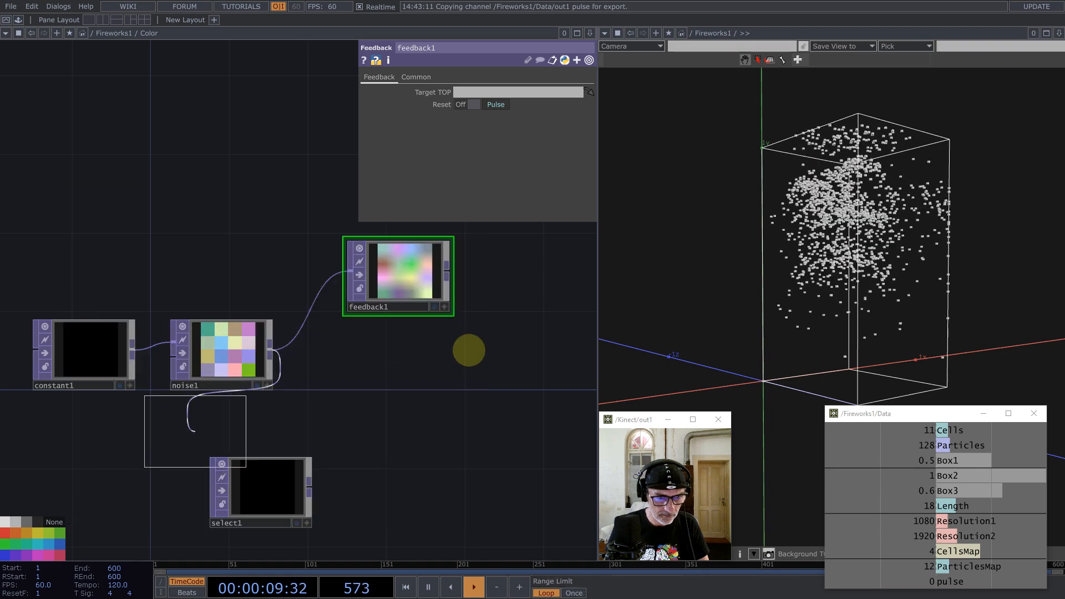
click(565, 353)
drag(438, 266, 525, 351)
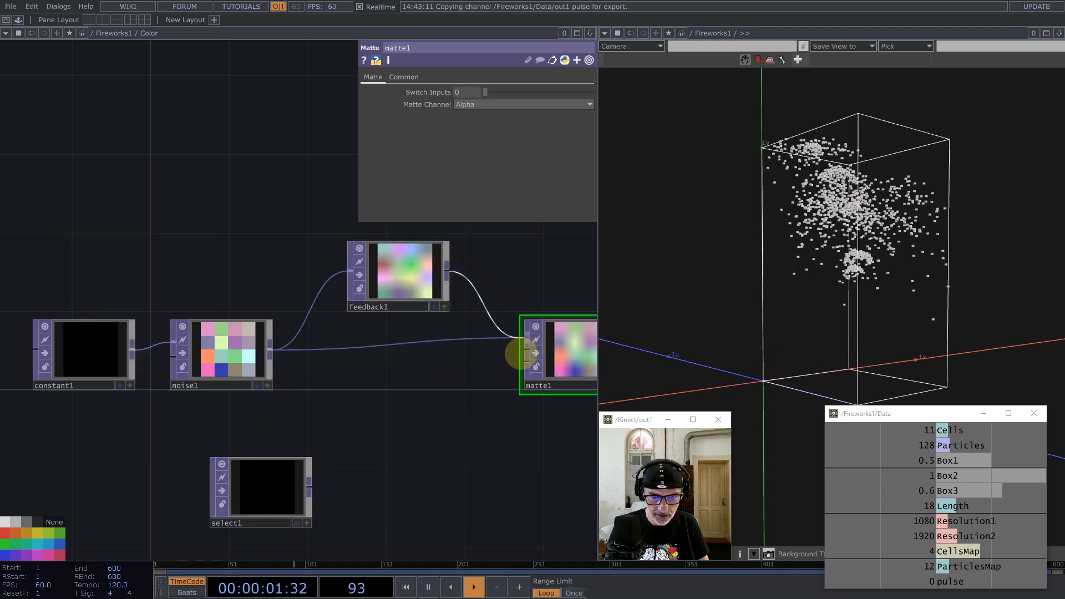
drag(308, 493, 525, 363)
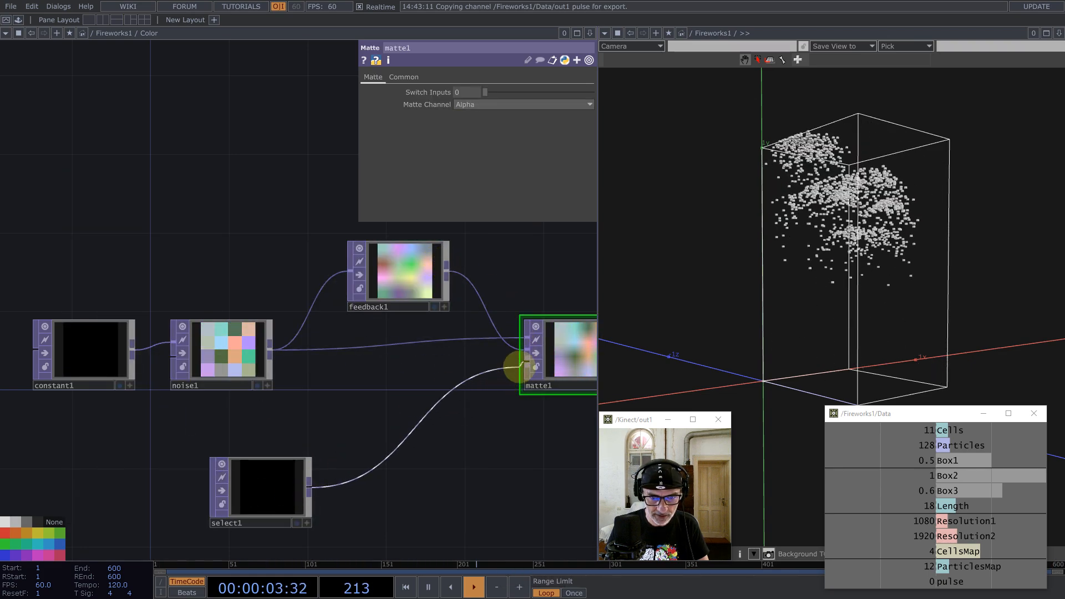
drag(285, 482, 408, 424)
scroll(422, 363, down, 3)
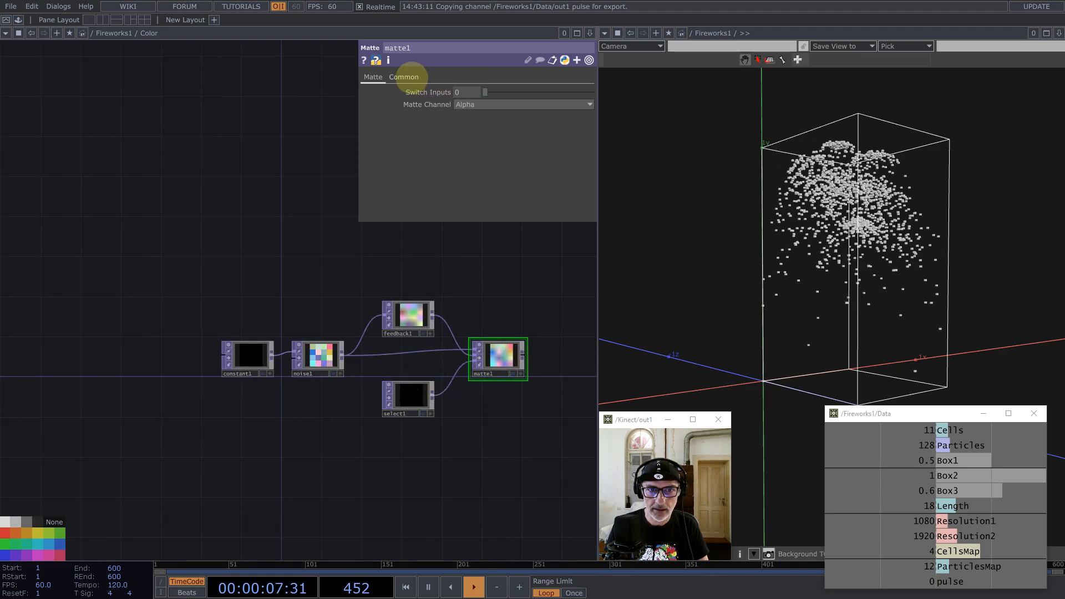
Step: Set matte1's Matte Channel to Luminance
click(408, 77)
click(510, 154)
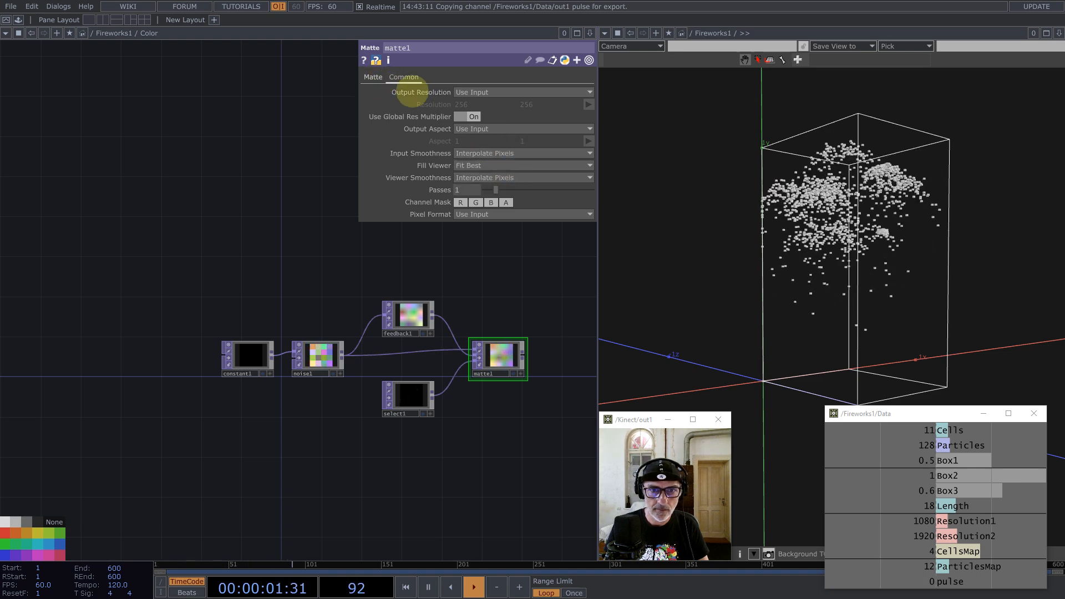
click(373, 77)
click(478, 104)
click(537, 238)
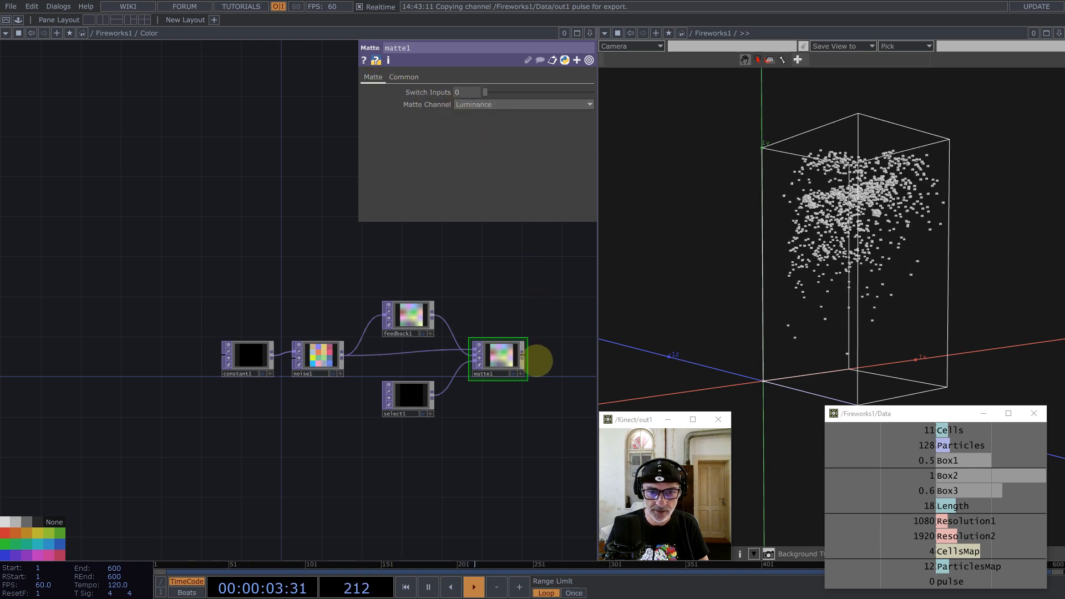
drag(526, 304, 473, 295)
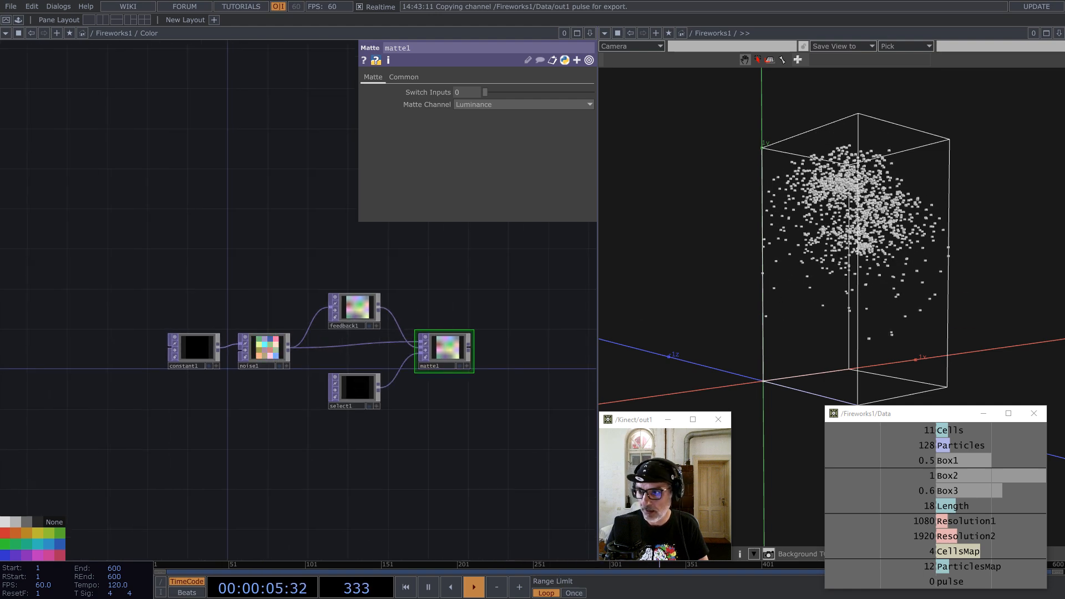
Step: Make matte1 the Target TOP of feedback1
key(ctrl+b)
click(356, 307)
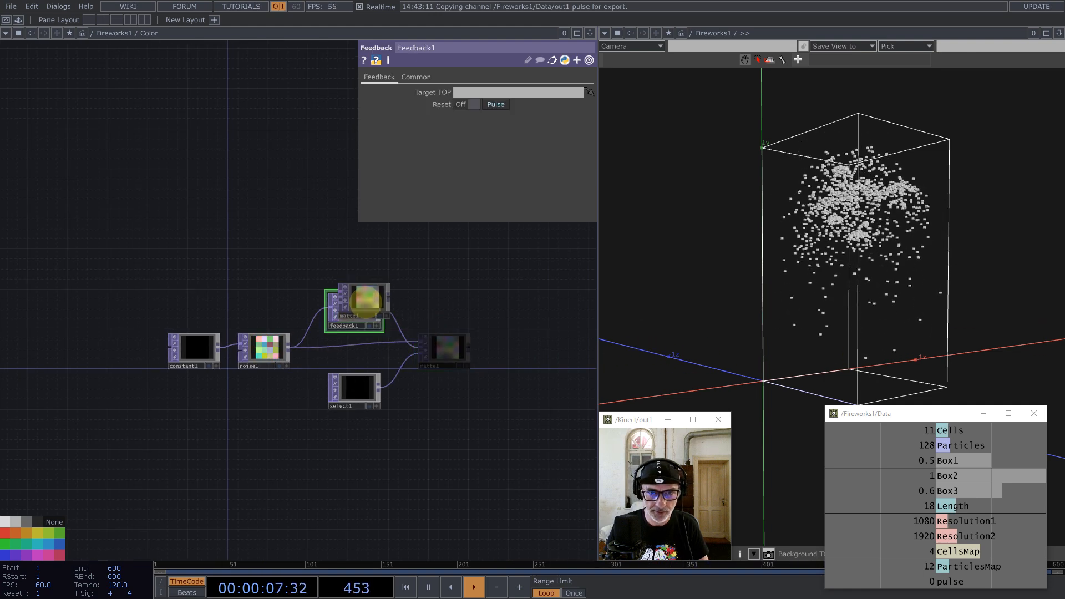
drag(523, 90, 523, 91)
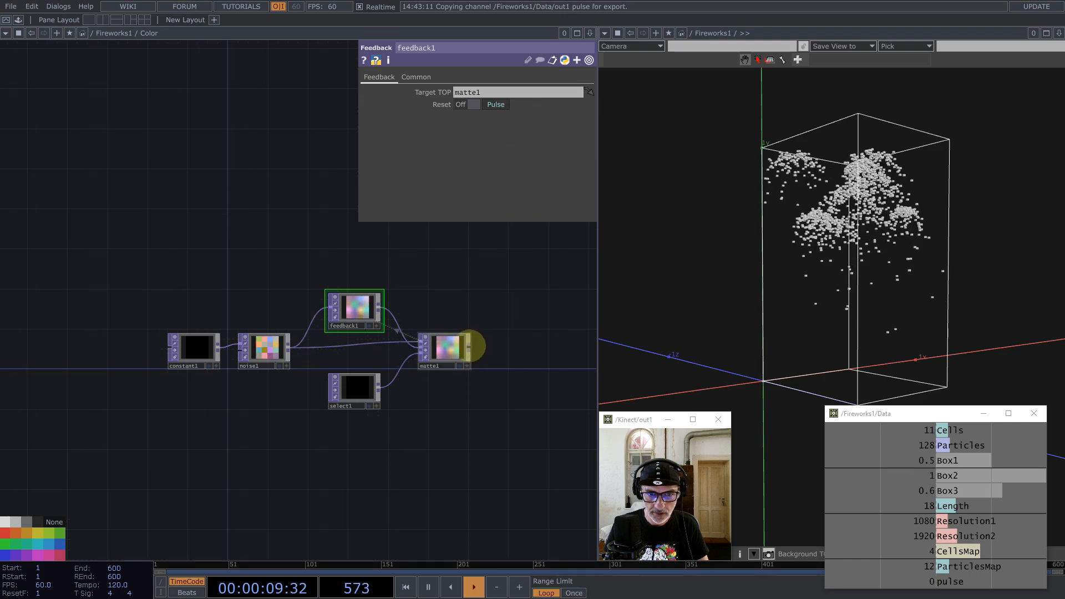
Step: Add an Out TOP, out1, wired after matte1
middle_click(468, 346)
text(pui)
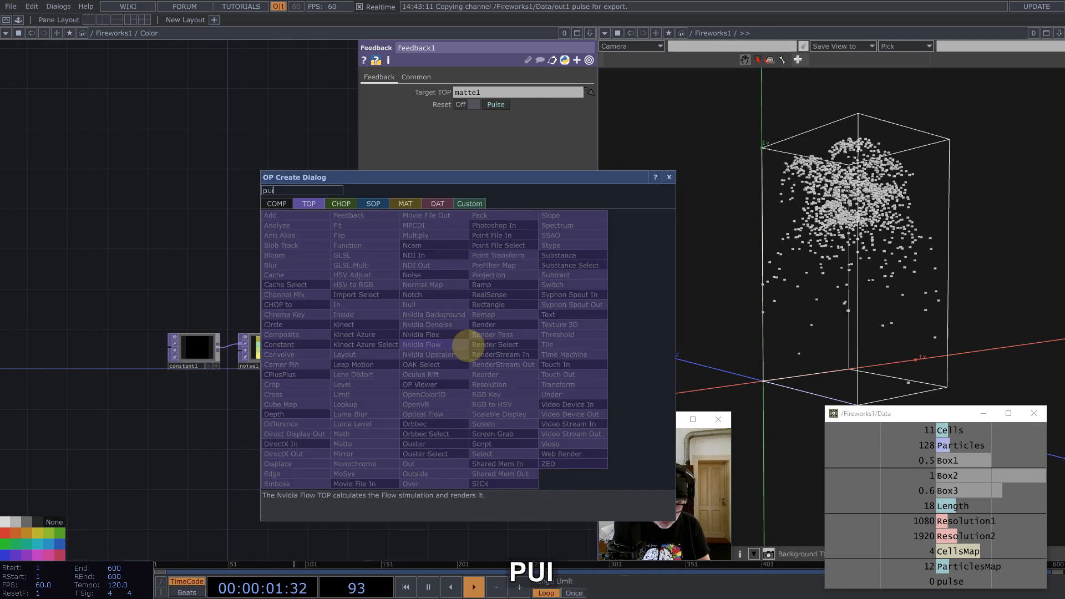
key(BackSpace)
key(BackSpace)
key(BackSpace)
text(o)
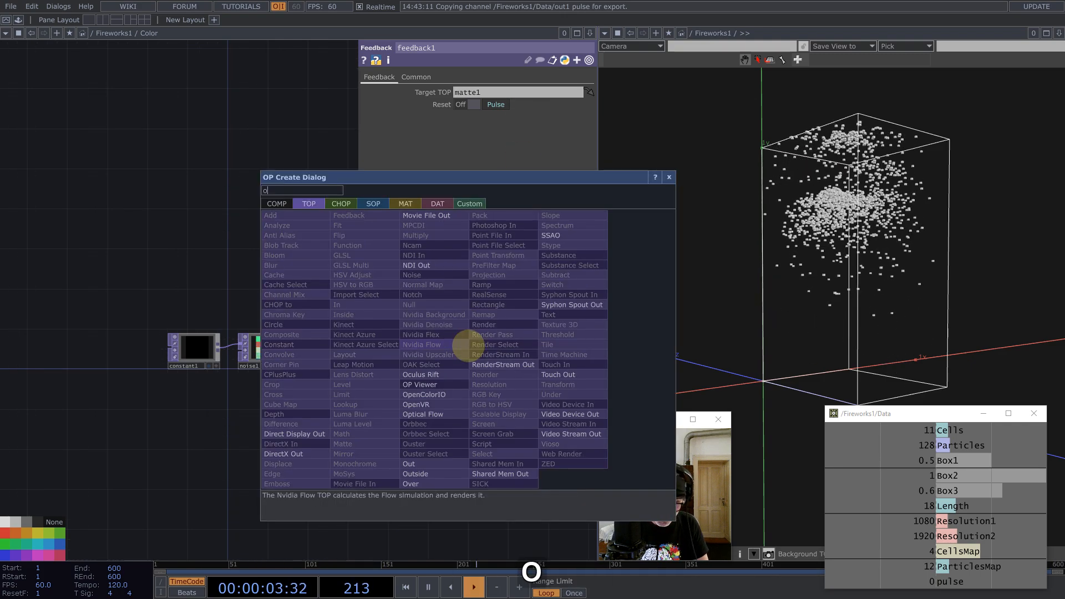
text(ut)
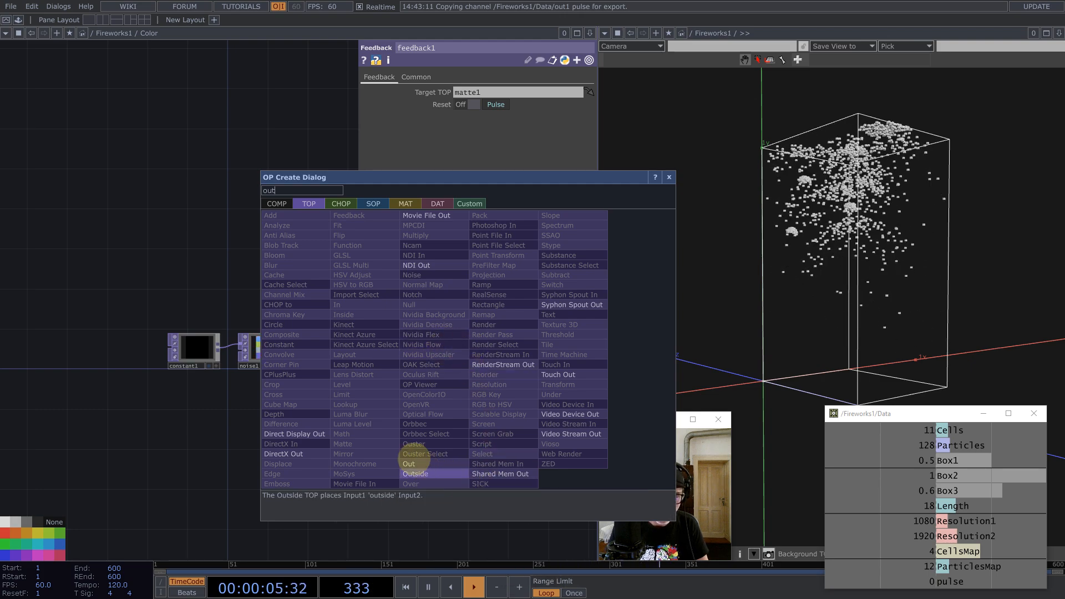
click(409, 464)
click(554, 343)
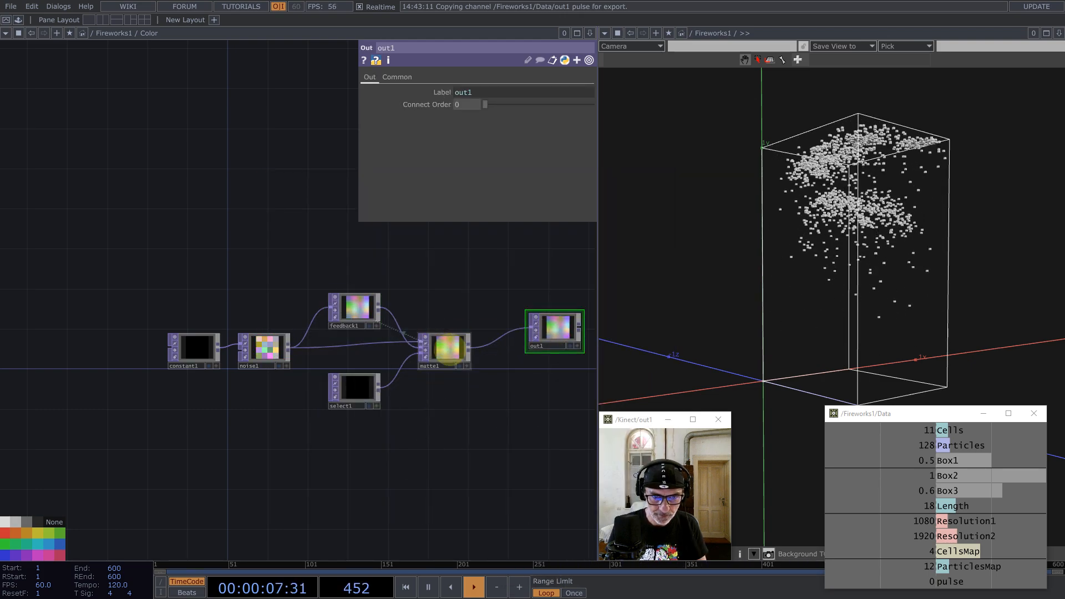
Step: Set matte1's Input Smoothness and Viewer Smoothness to Nearest Pixel
click(447, 348)
key(ctrl+a)
click(405, 76)
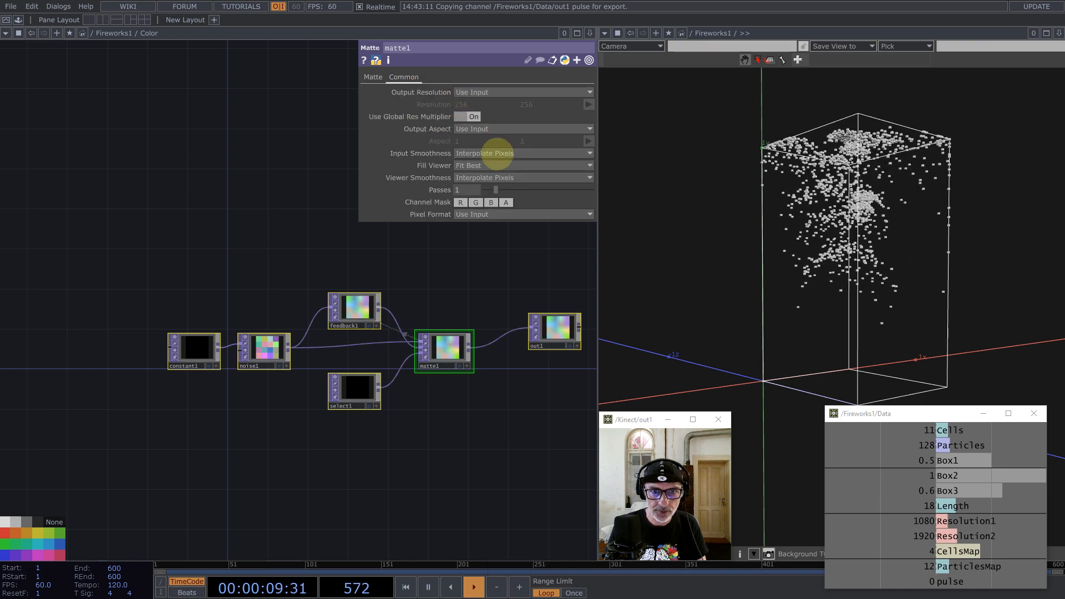
click(492, 178)
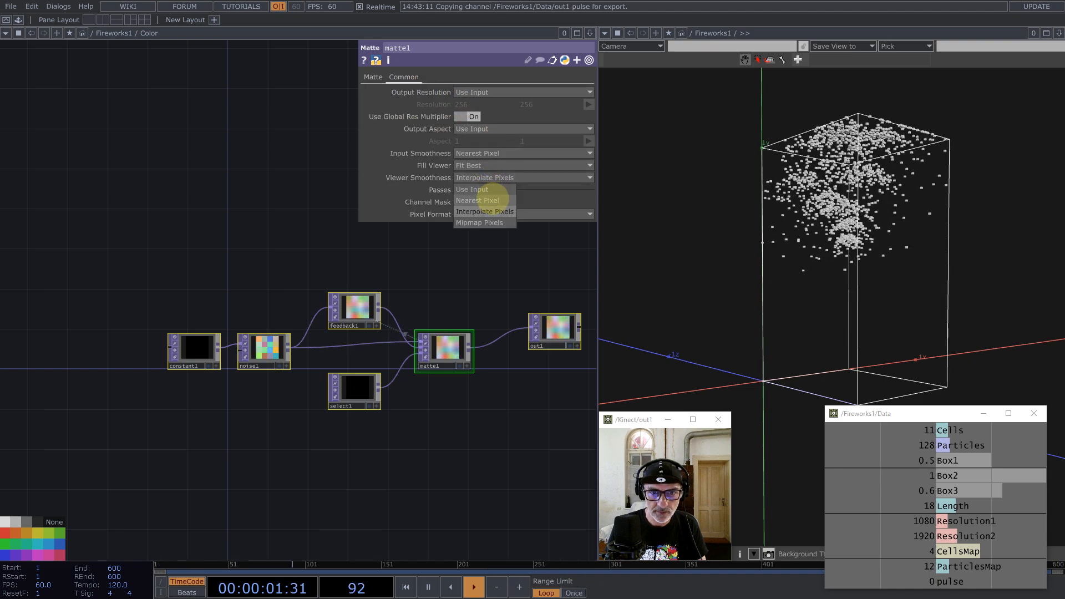
click(492, 200)
scroll(373, 393, down, 10)
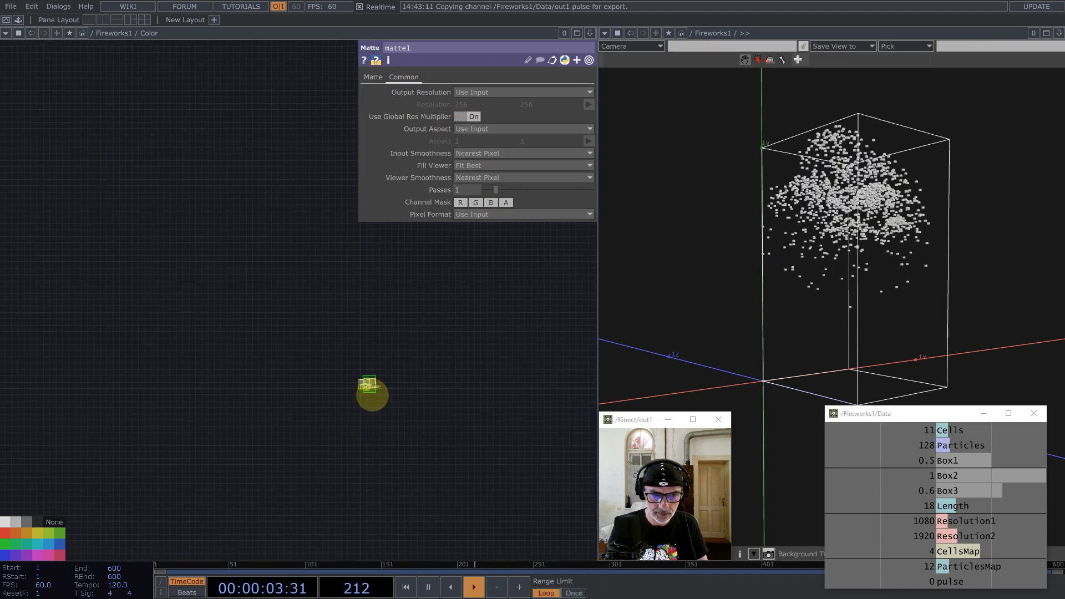
Step: Change noise1's Translate Z expression from absTime.frame/128 to plain absTime.frame
scroll(373, 394, down, 5)
scroll(329, 420, down, 3)
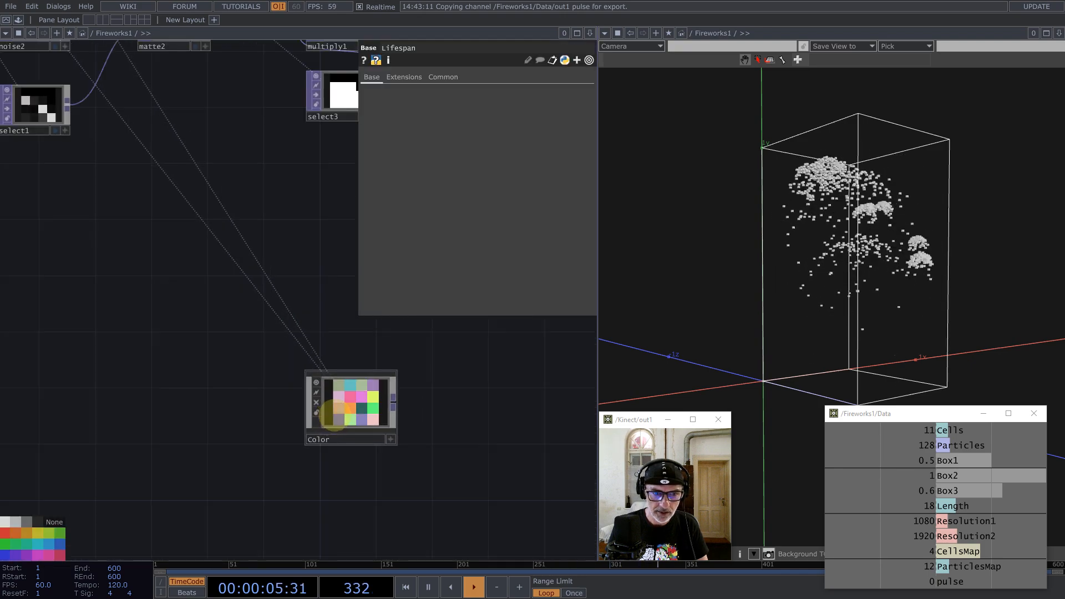
scroll(331, 420, up, 5)
click(363, 371)
scroll(363, 372, up, 10)
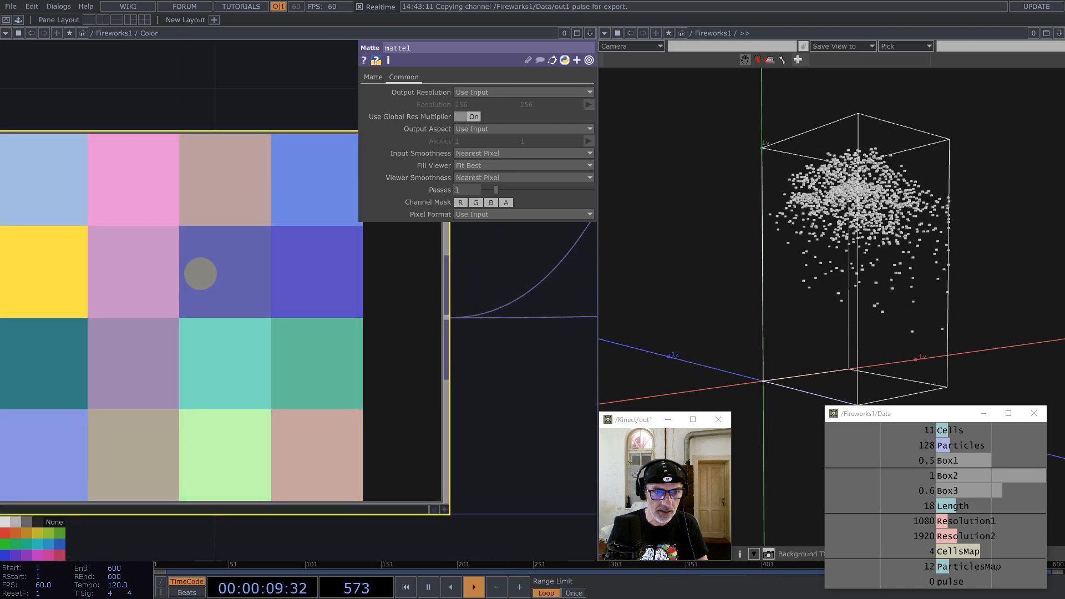
click(373, 76)
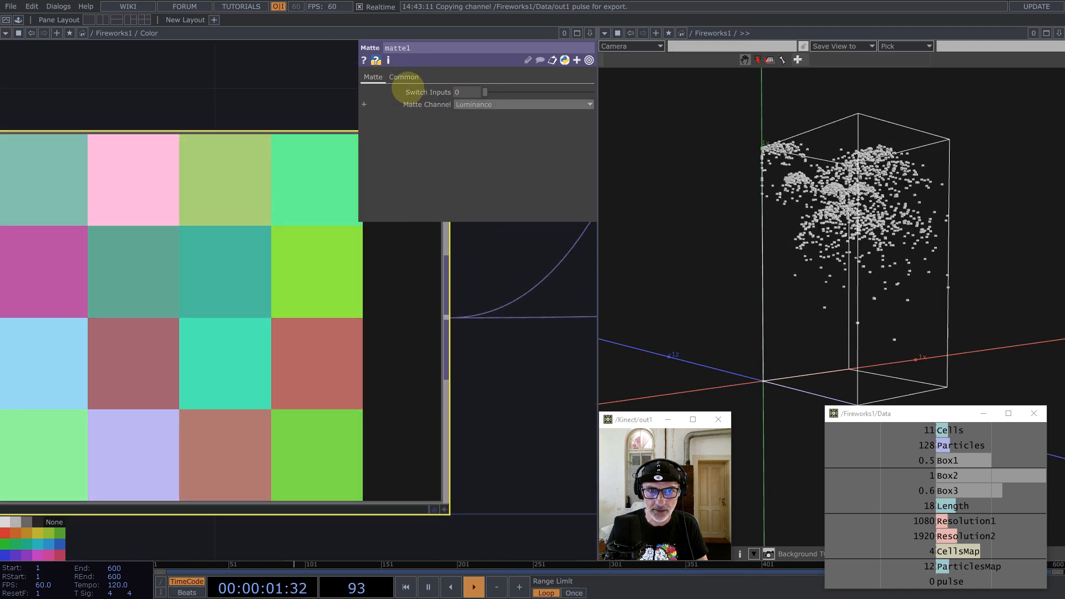
click(288, 273)
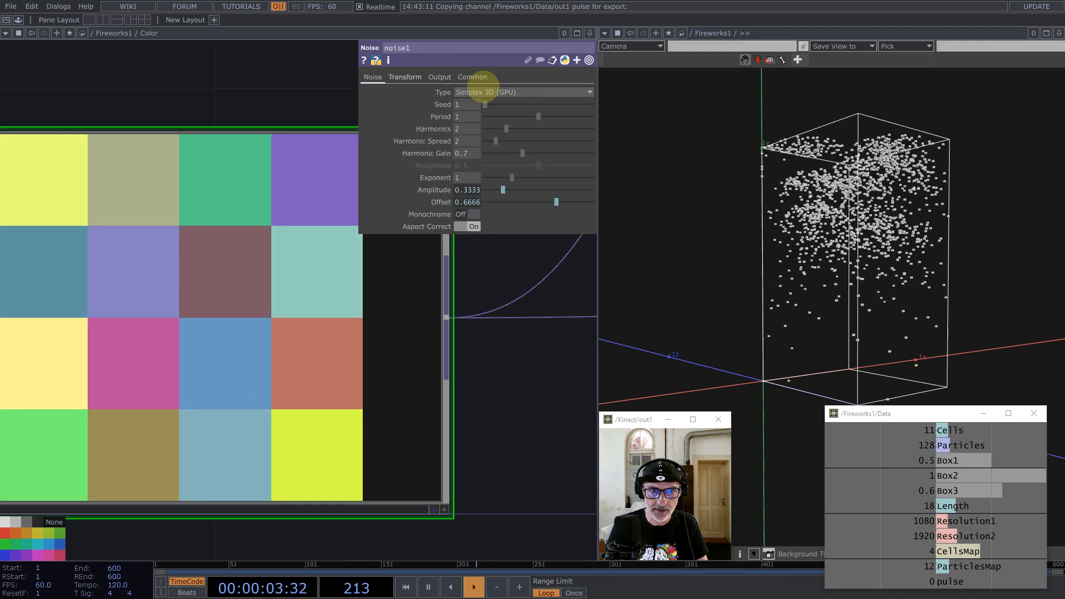
click(406, 77)
click(436, 117)
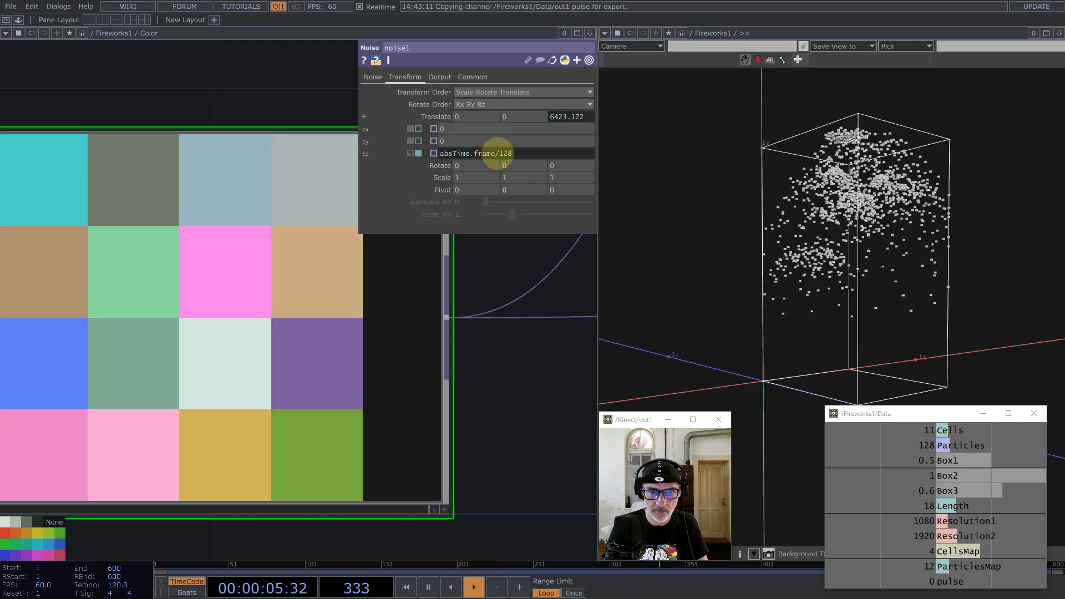
click(547, 154)
key(BackSpace)
key(BackSpace)
key(BackSpace)
key(BackSpace)
key(Return)
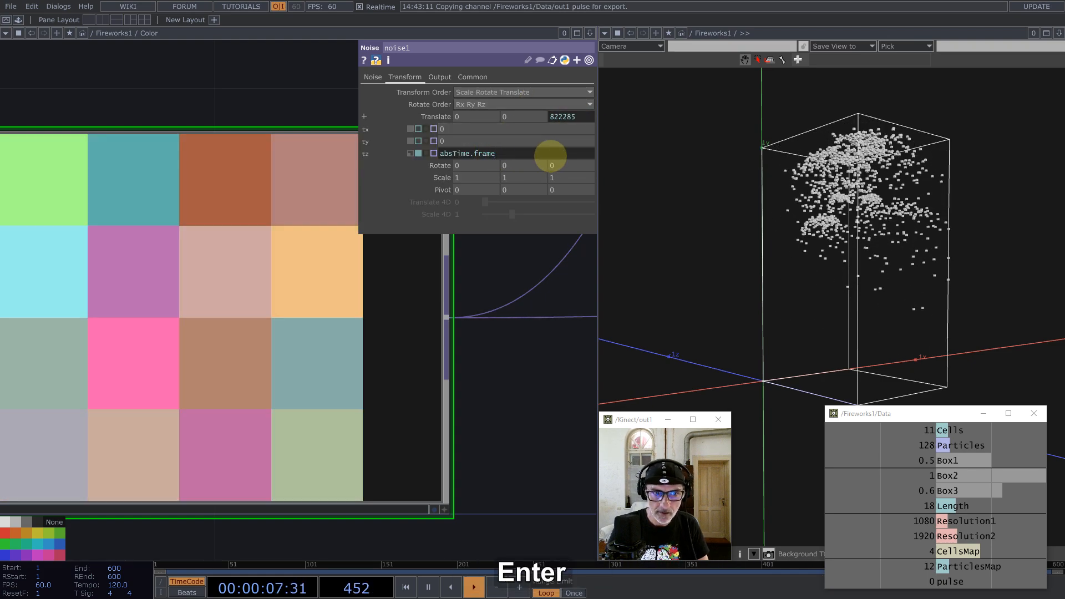
scroll(312, 310, down, 5)
scroll(311, 311, down, 10)
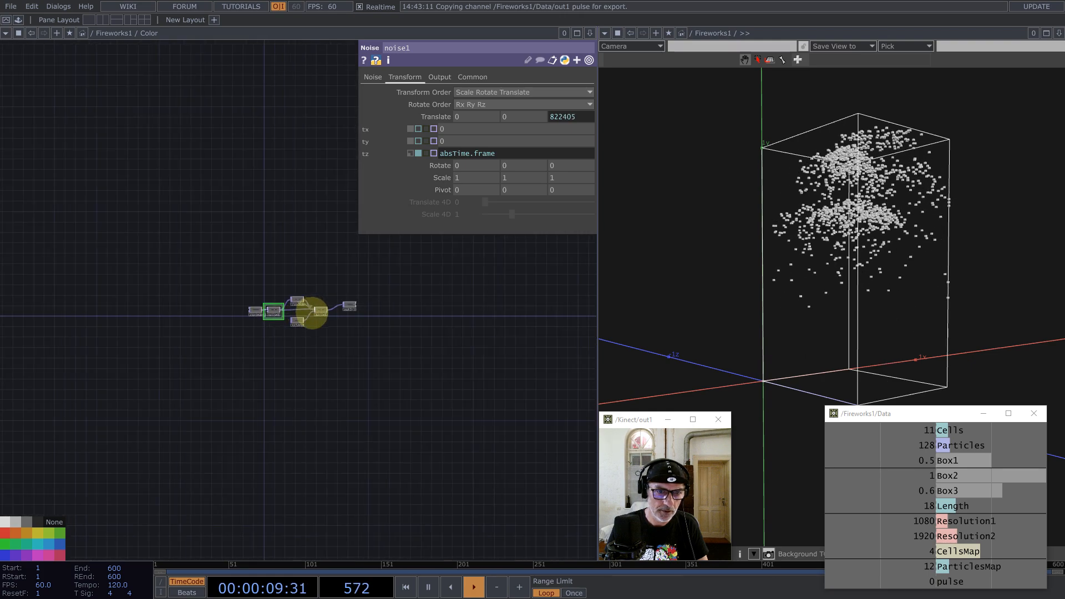
Step: Pan the Fireworks1 network to view the Color component's 4×4 colour grid output
scroll(322, 349, up, 5)
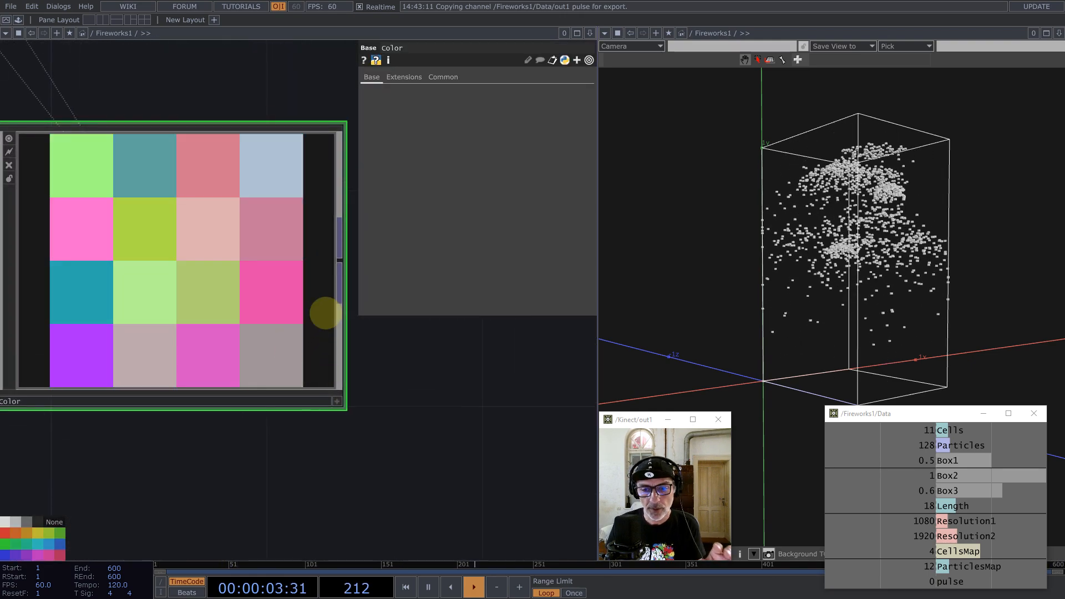
scroll(232, 279, down, 5)
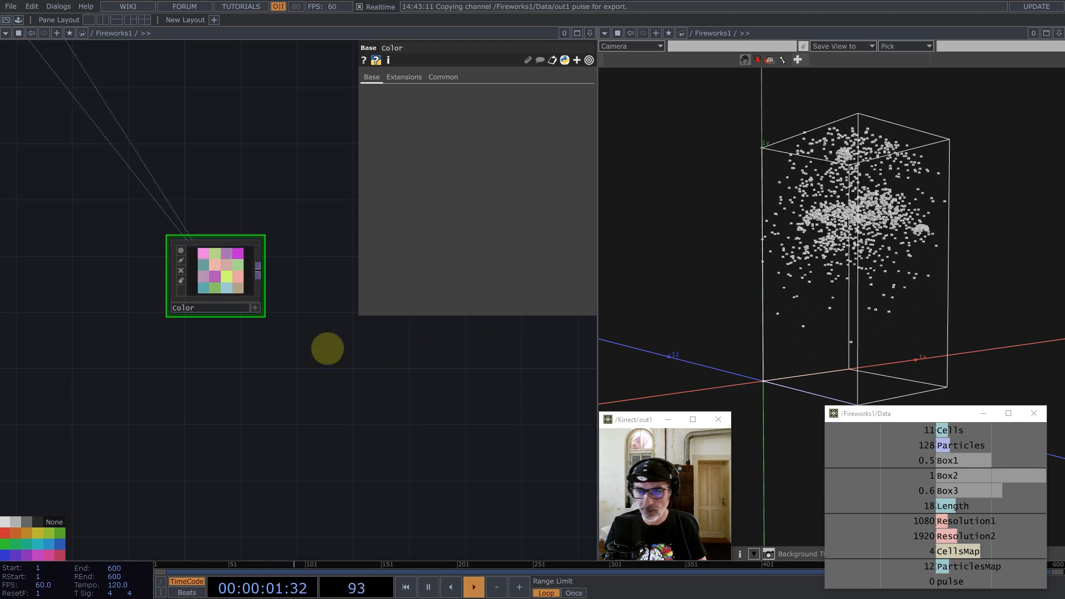
drag(251, 368, 309, 456)
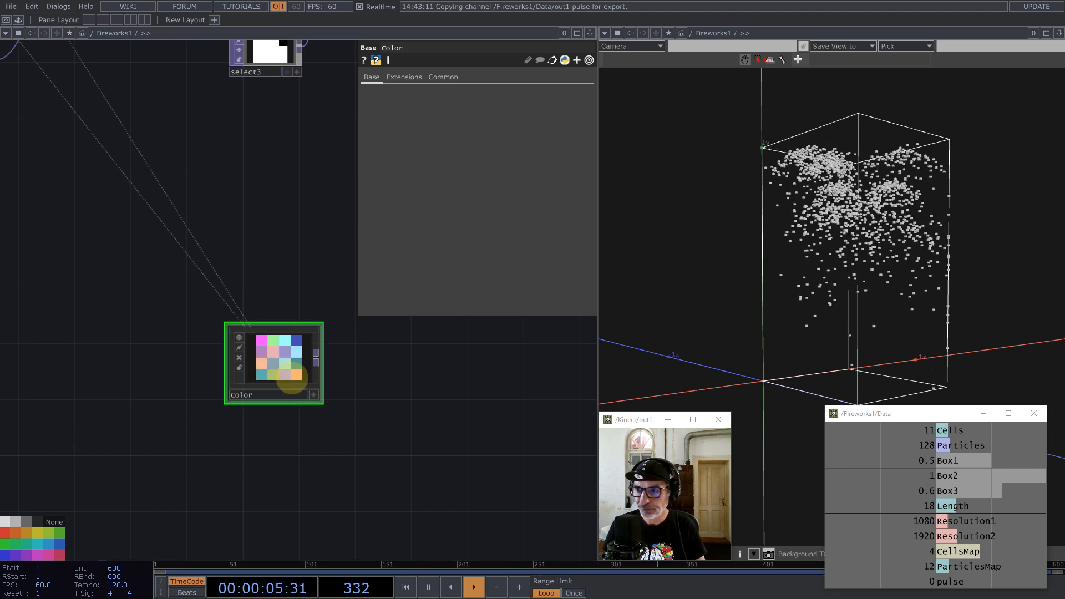
drag(265, 449, 340, 442)
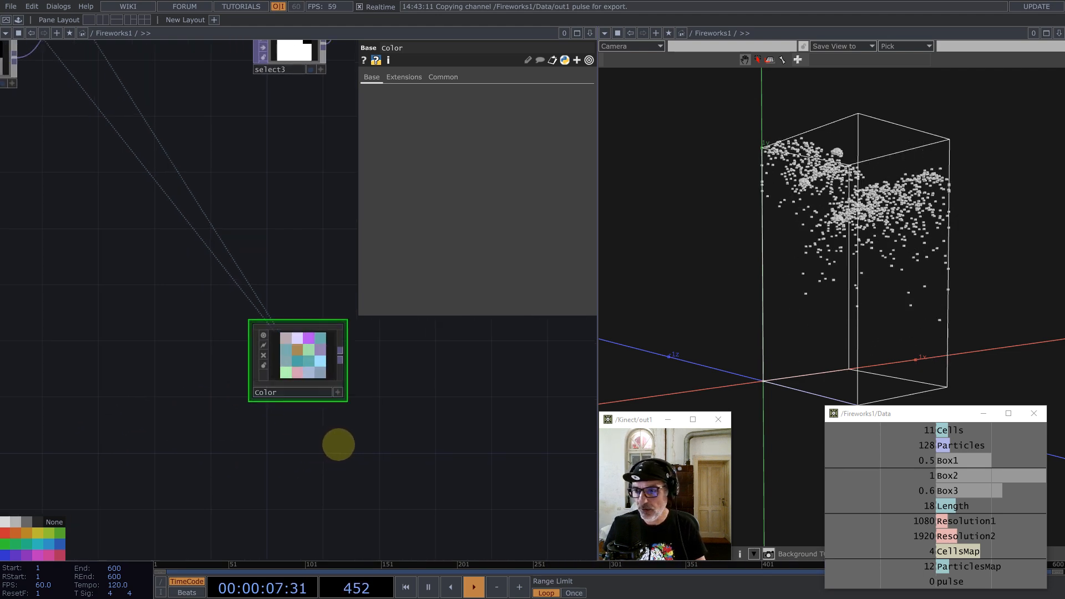
Step: Paste a copy of select1 as select4 and place it near the Color node
key(h)
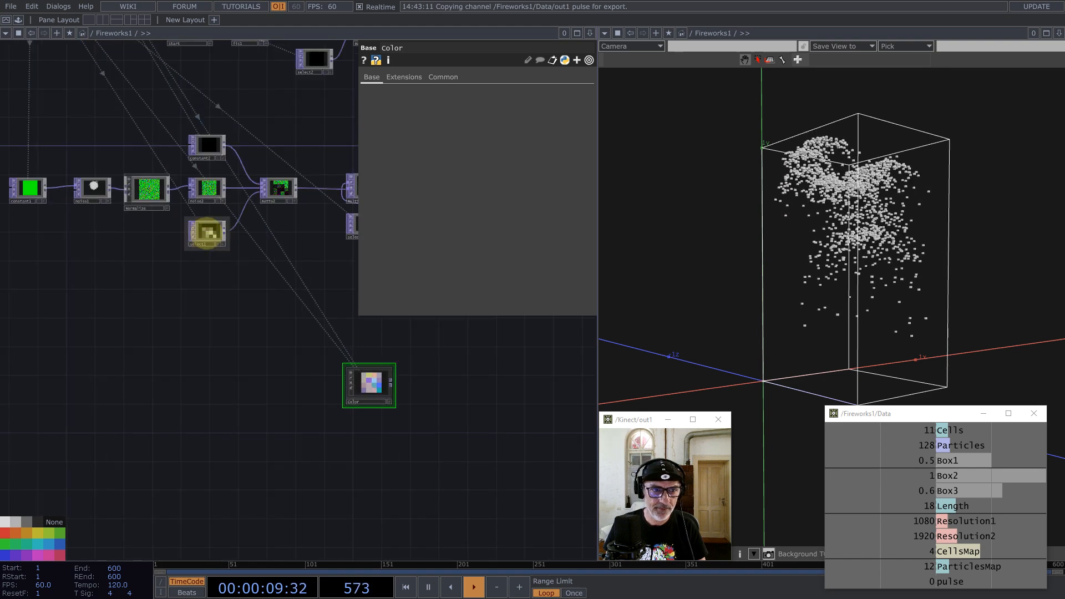
click(207, 233)
key(ctrl+v)
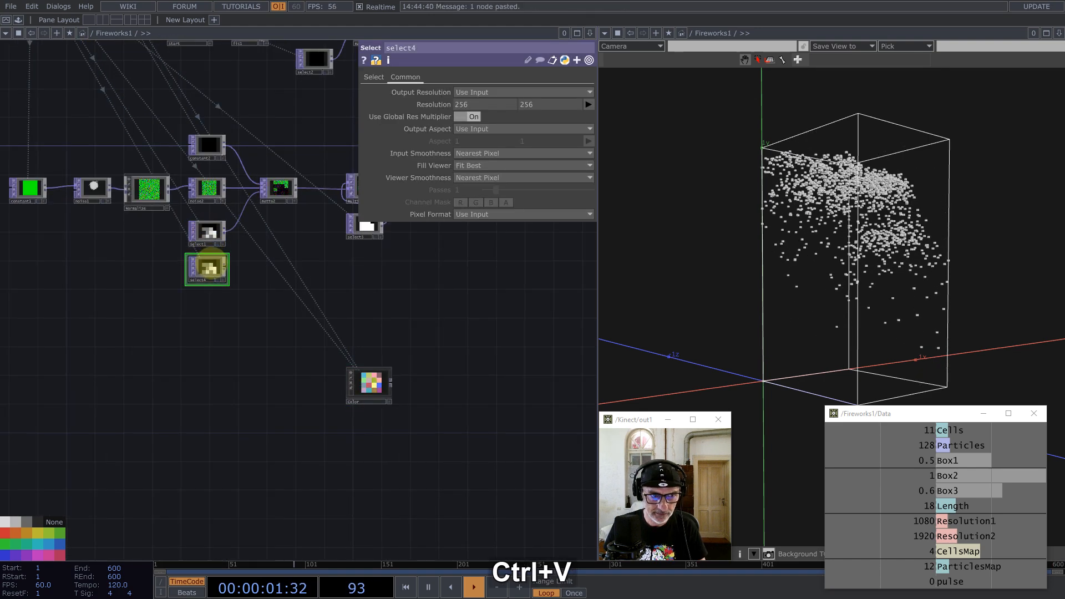
drag(207, 269, 349, 436)
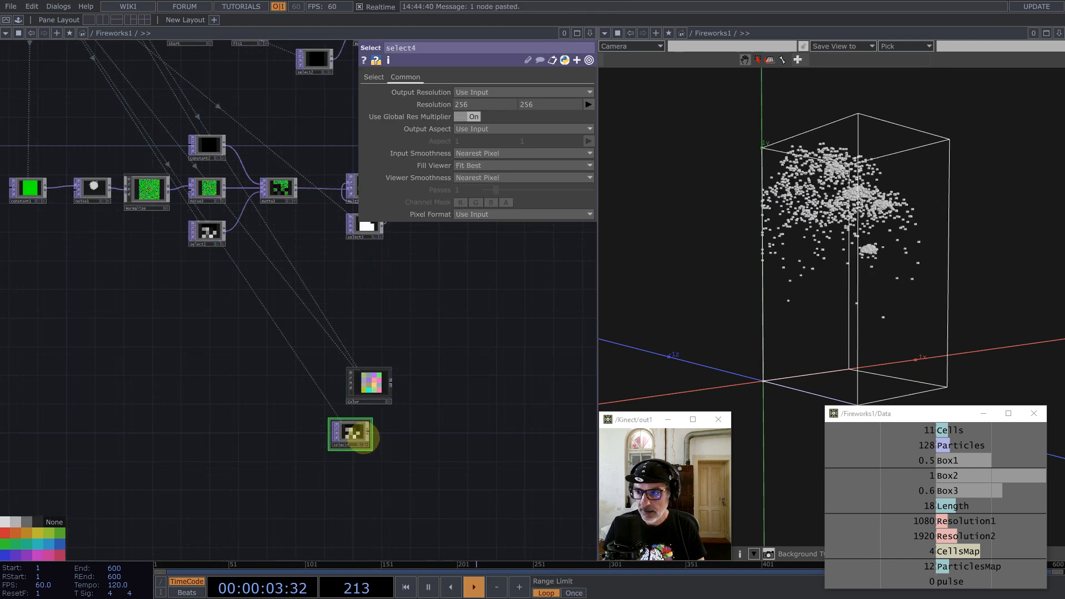
Step: Add a Level TOP, level1, after select4 with Invert set to 1
middle_click(371, 435)
text(le)
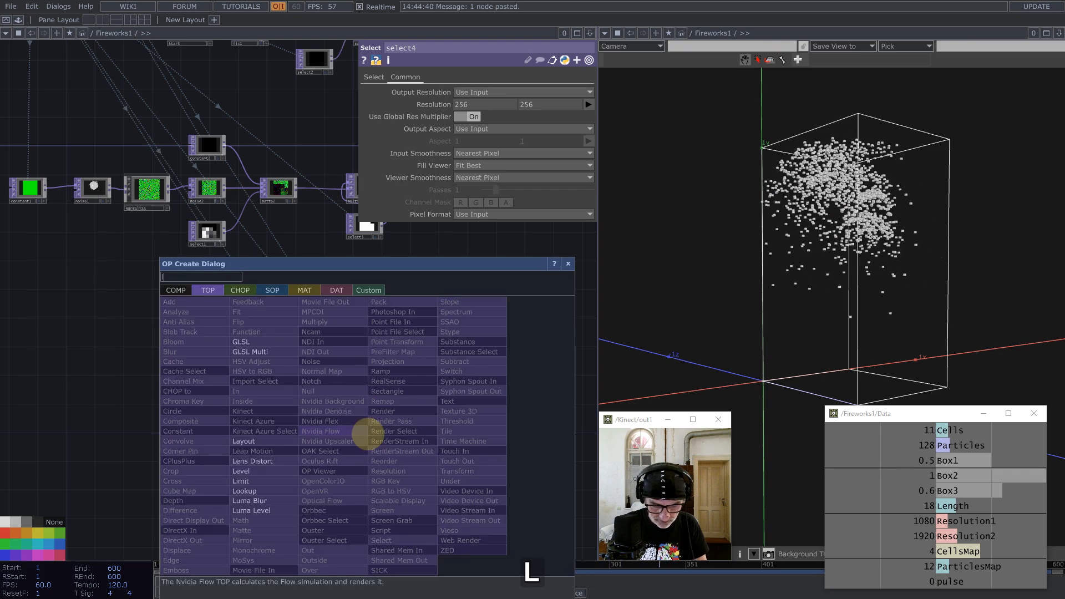
click(242, 471)
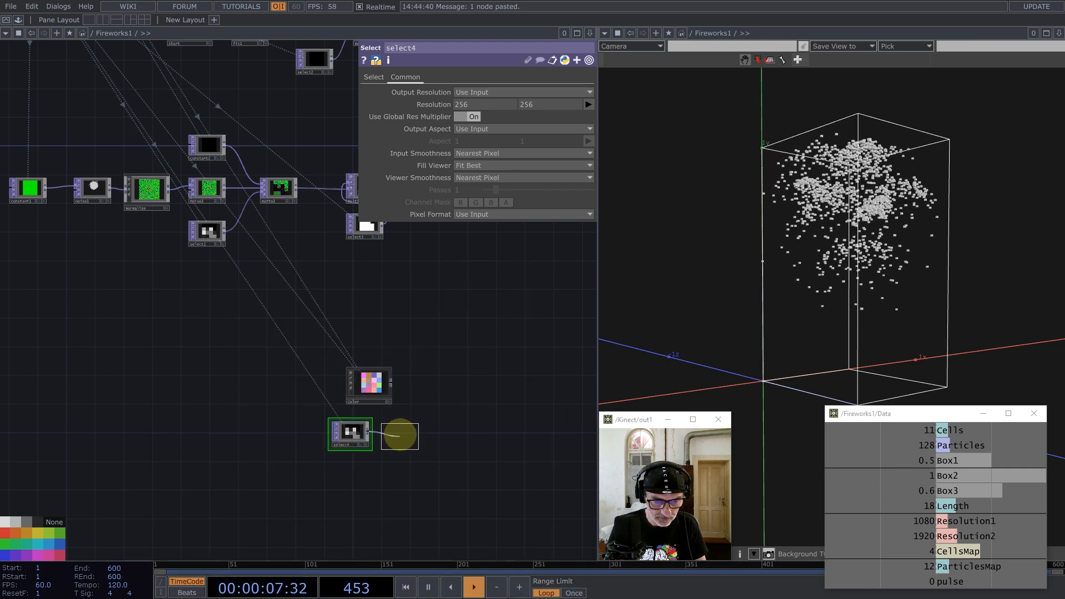
click(399, 435)
drag(503, 104, 637, 107)
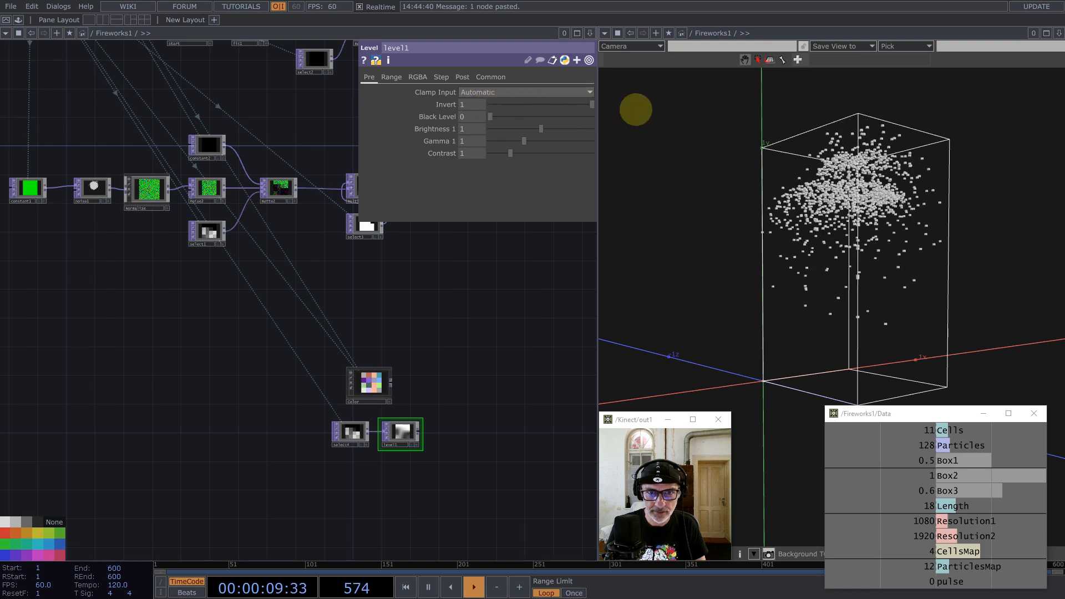
drag(490, 364, 444, 407)
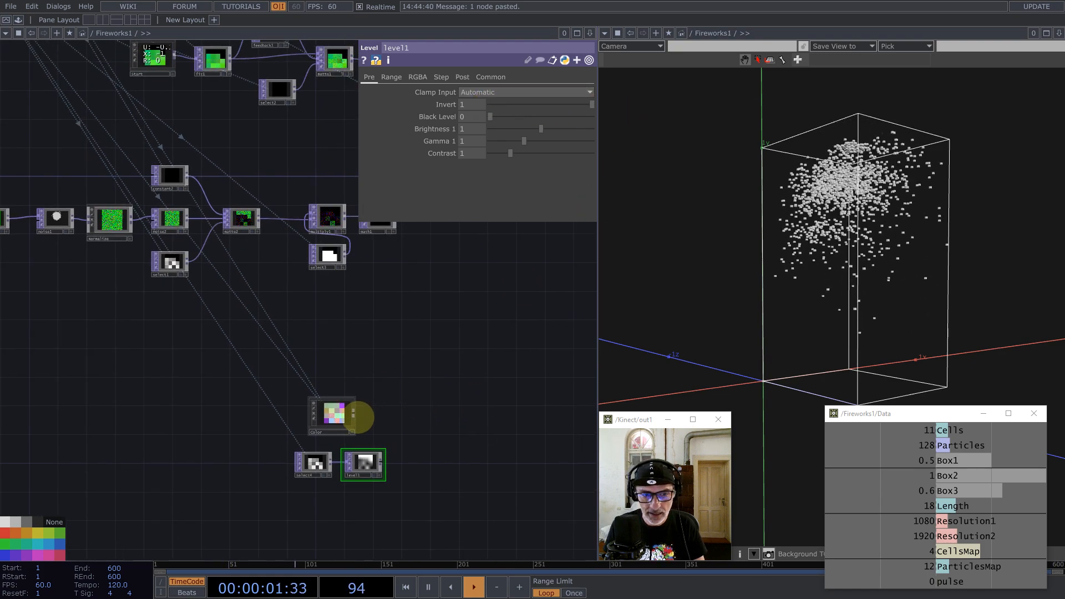
Step: Add reorder1 from Color, taking Output Alpha from Input 2 Red, with level1 as second input
middle_click(354, 414)
text(re)
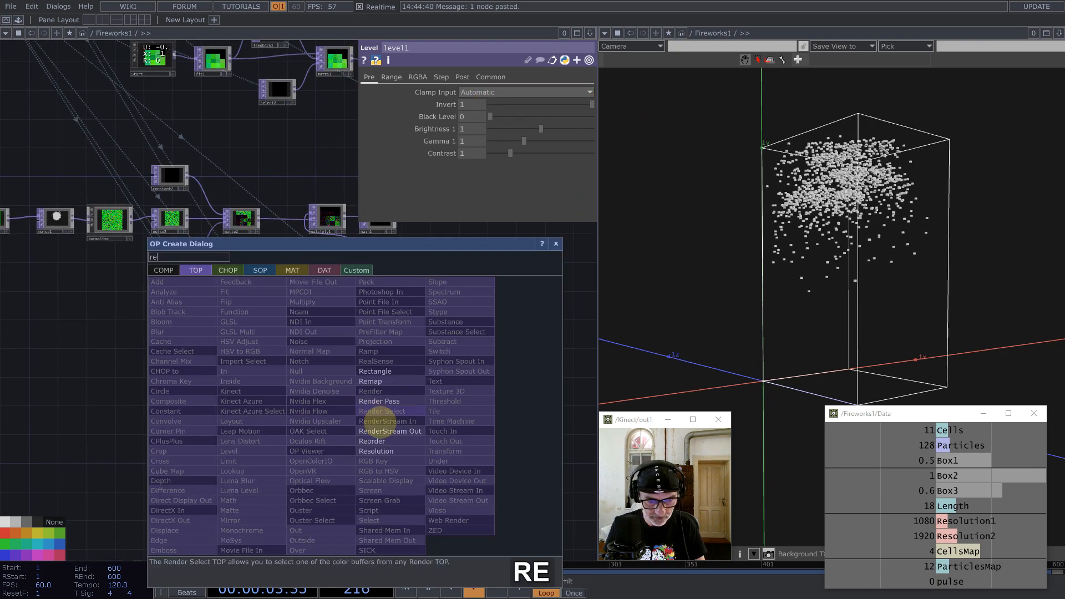
click(389, 441)
click(438, 408)
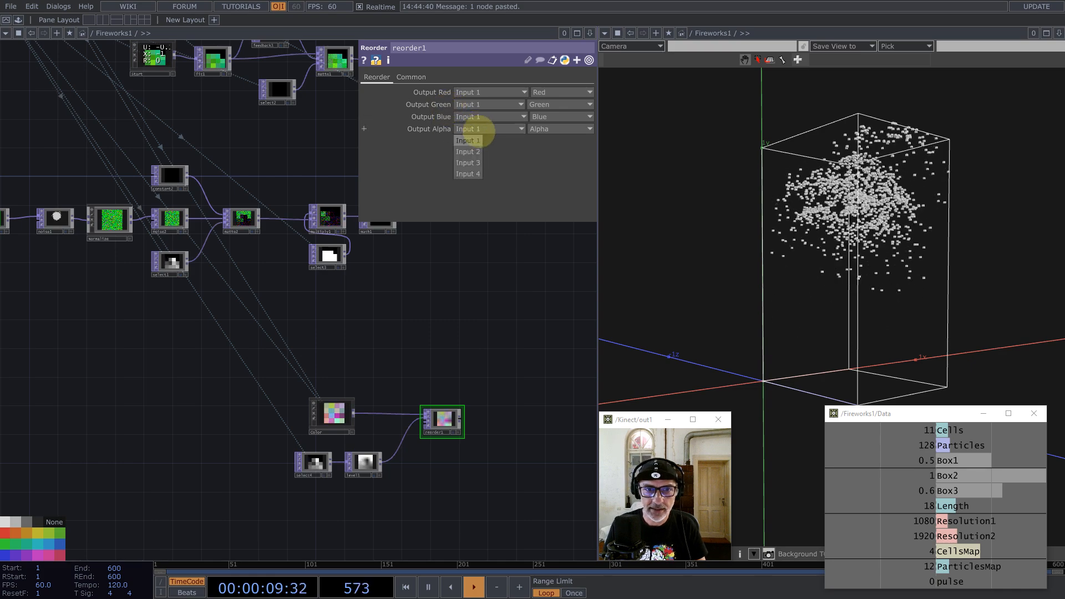
click(469, 151)
click(543, 128)
click(537, 141)
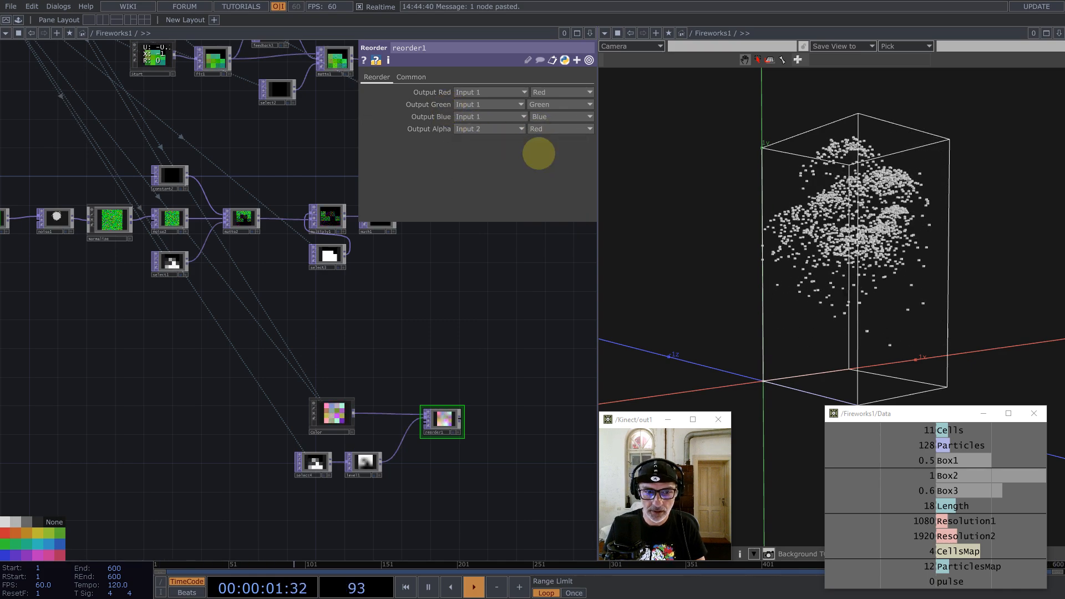
drag(261, 351, 391, 486)
Step: Set reorder1's Input Smoothness and Viewer Smoothness to Nearest Pixel
click(411, 78)
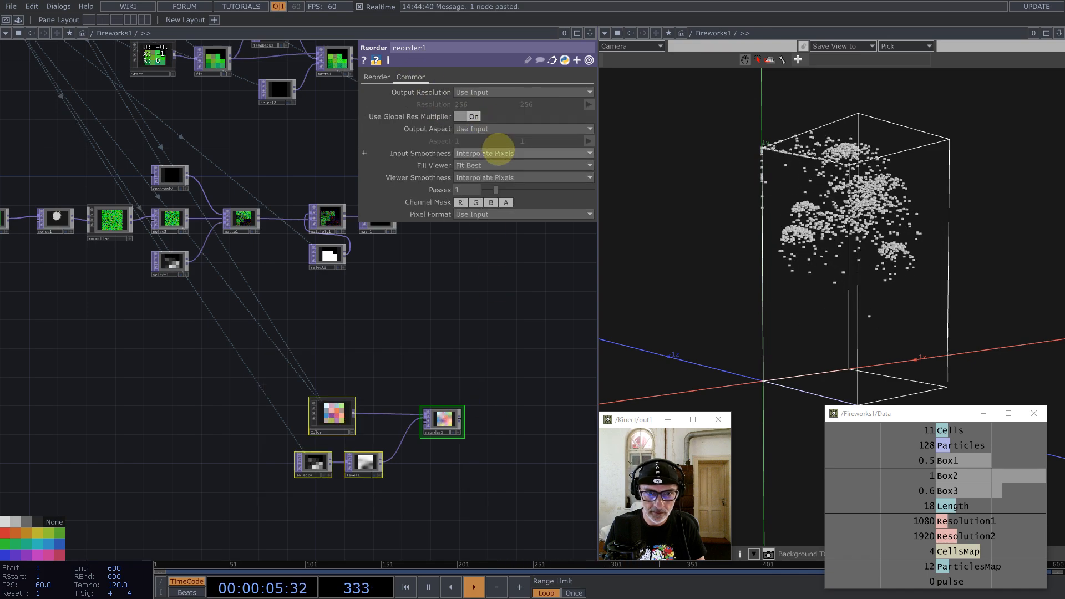
click(488, 165)
click(504, 178)
click(482, 190)
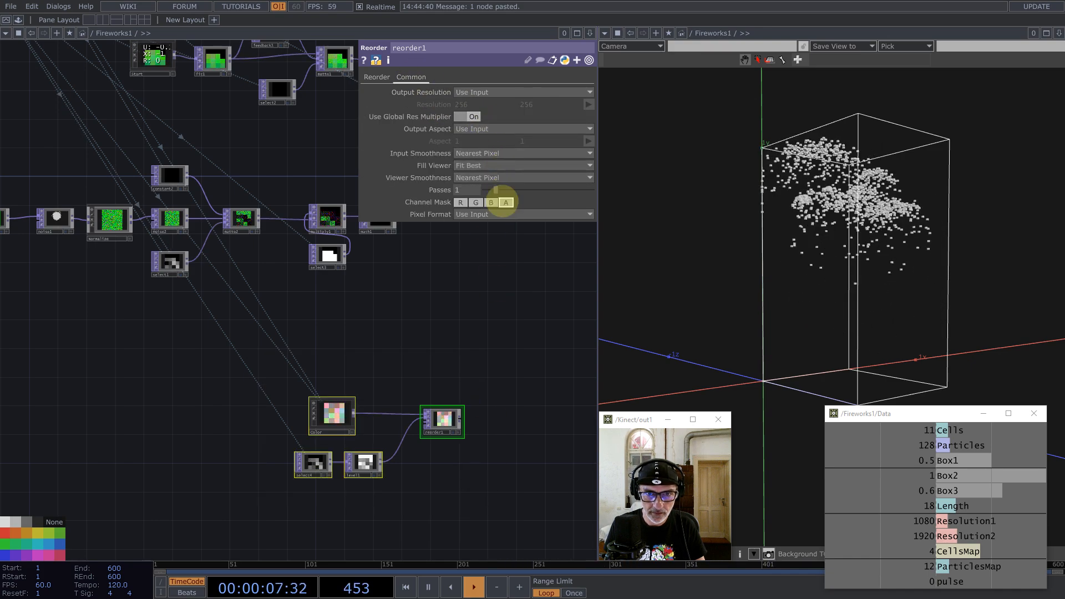
scroll(458, 430, up, 8)
scroll(330, 355, down, 7)
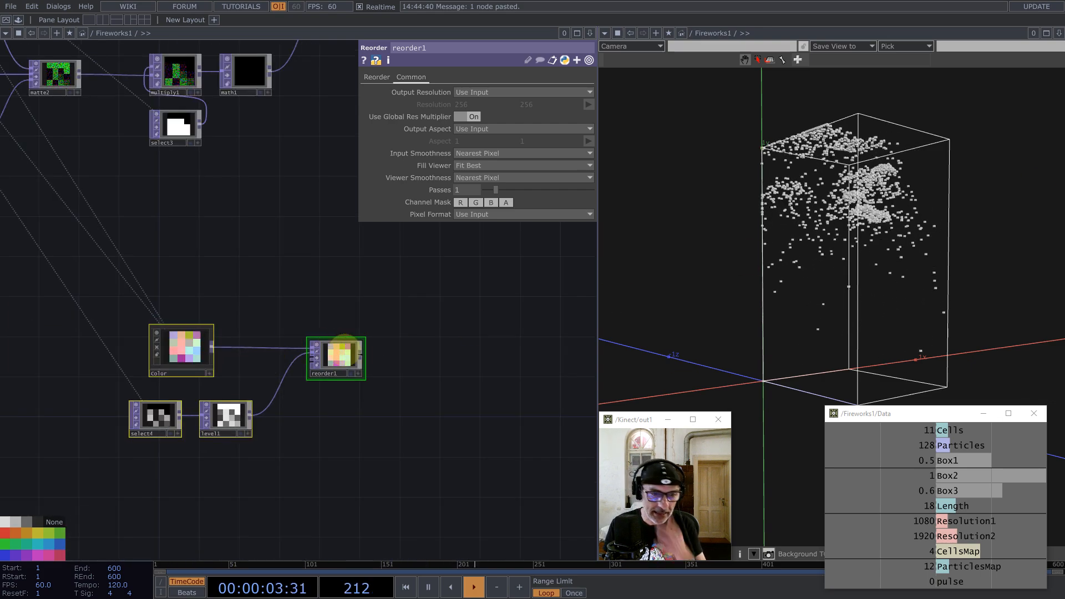
Step: Check reorder1's 4×4 resolution in its info popup, then select fit1
middle_click(335, 356)
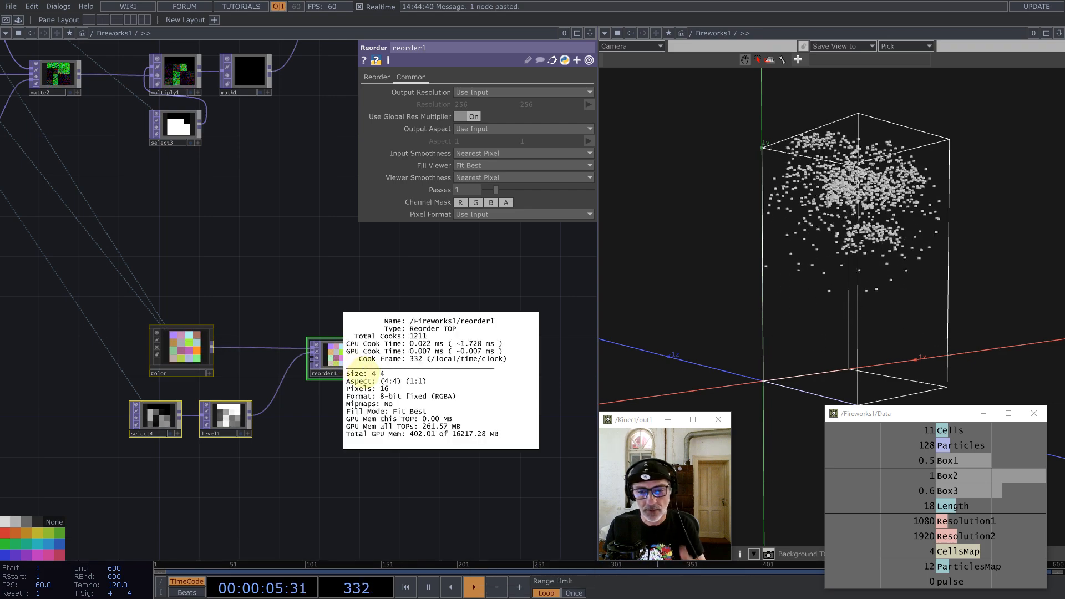
click(328, 276)
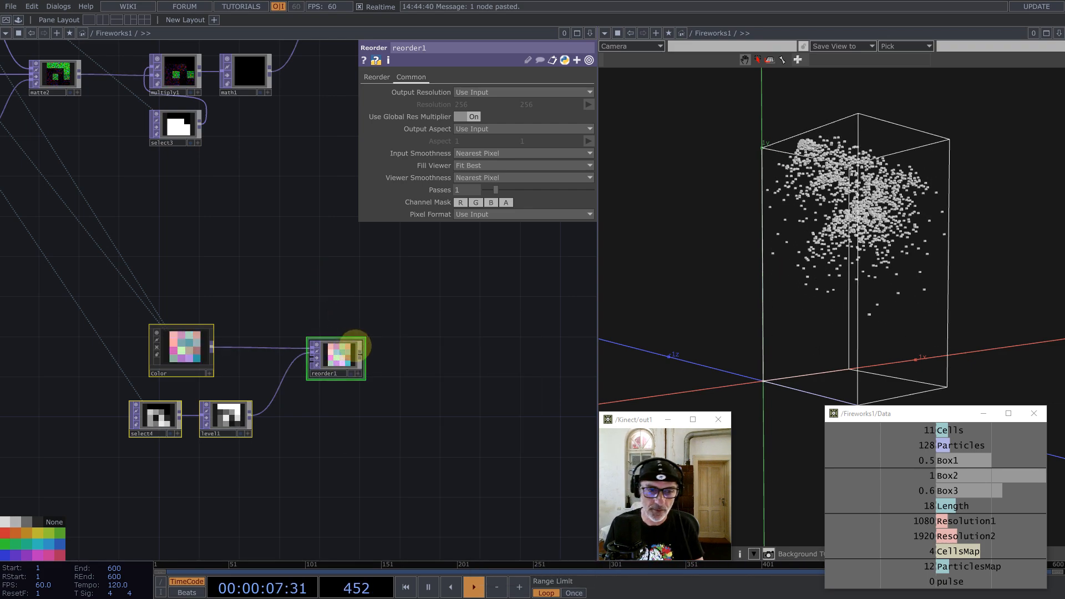
drag(266, 247, 377, 368)
scroll(377, 367, down, 2)
scroll(377, 367, down, 3)
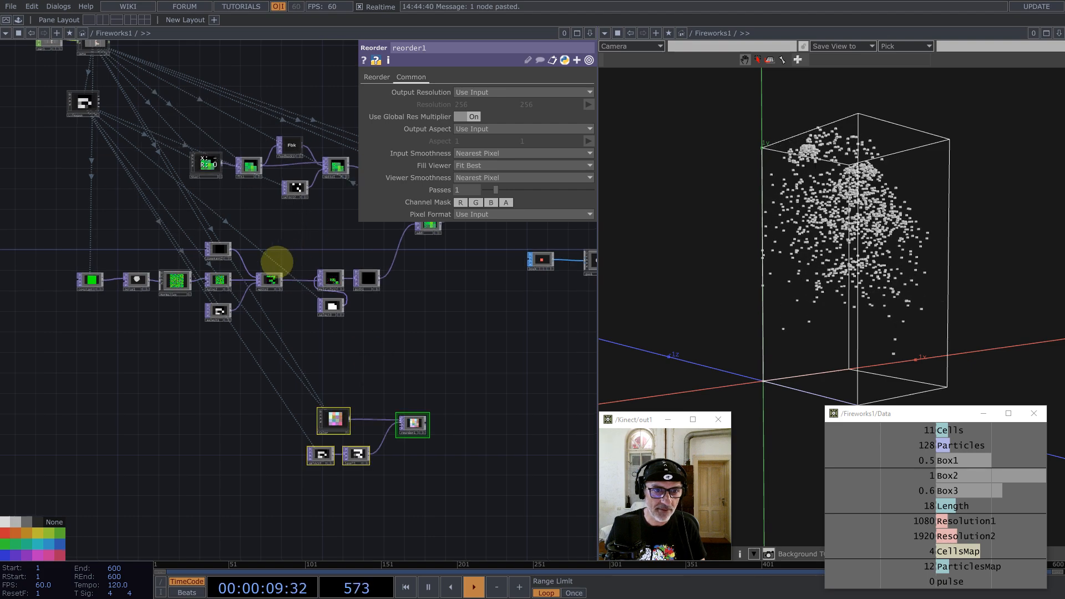
drag(249, 184, 207, 219)
scroll(204, 205, up, 5)
click(211, 205)
Step: Duplicate fit1 as fit2 and feed reorder1's output into it
key(ctrl+c)
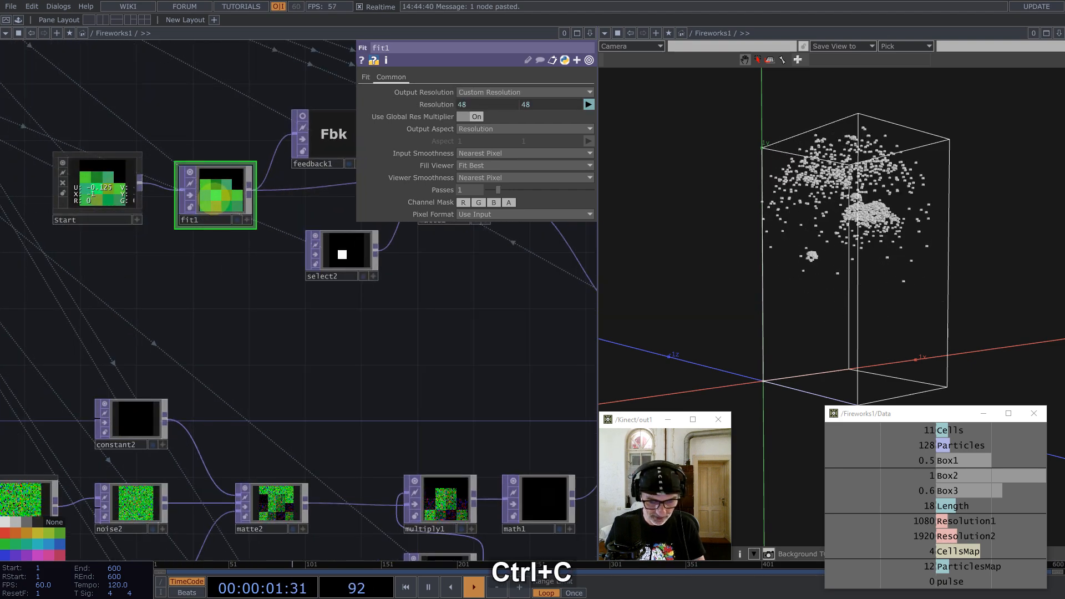
key(ctrl+v)
scroll(142, 222, down, 5)
drag(168, 242, 388, 477)
scroll(364, 477, up, 5)
drag(305, 443, 371, 463)
Step: Add a Null TOP after fit2 and rename it 'color'
click(406, 454)
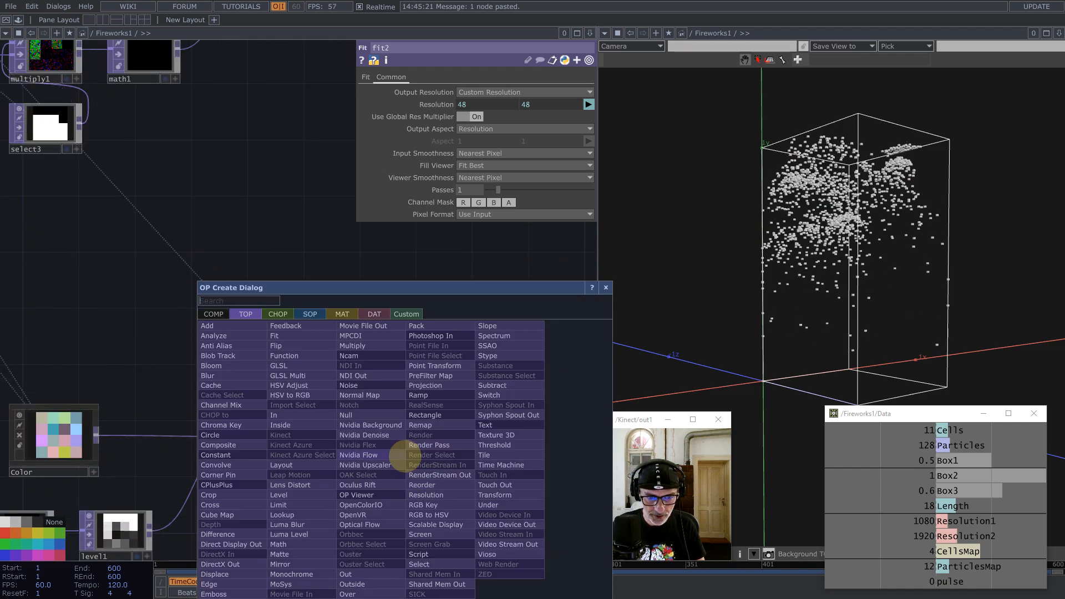
text(n)
key(BackSpace)
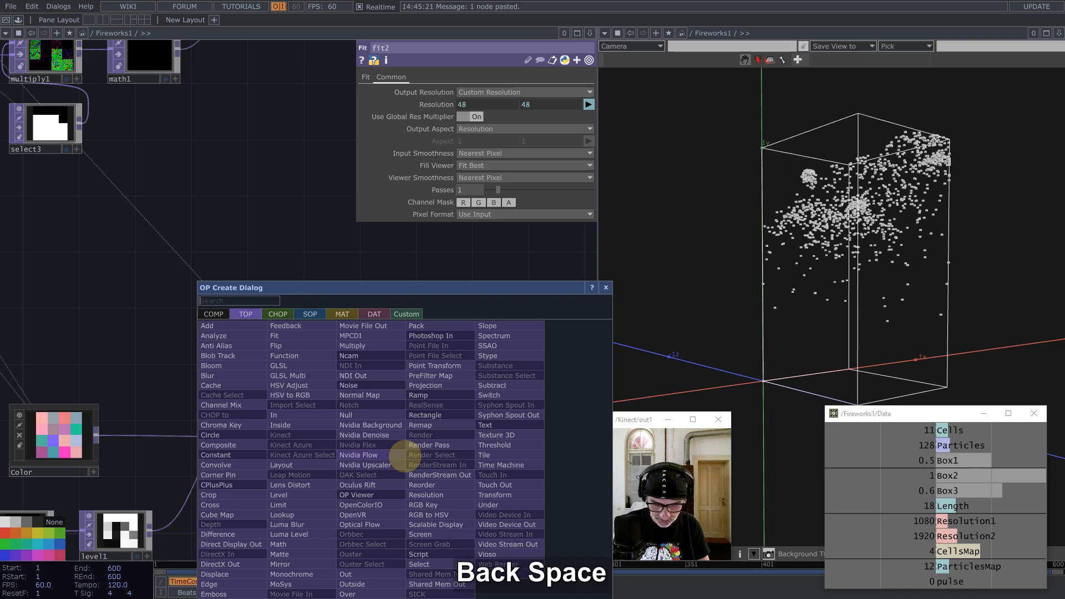
text(nul)
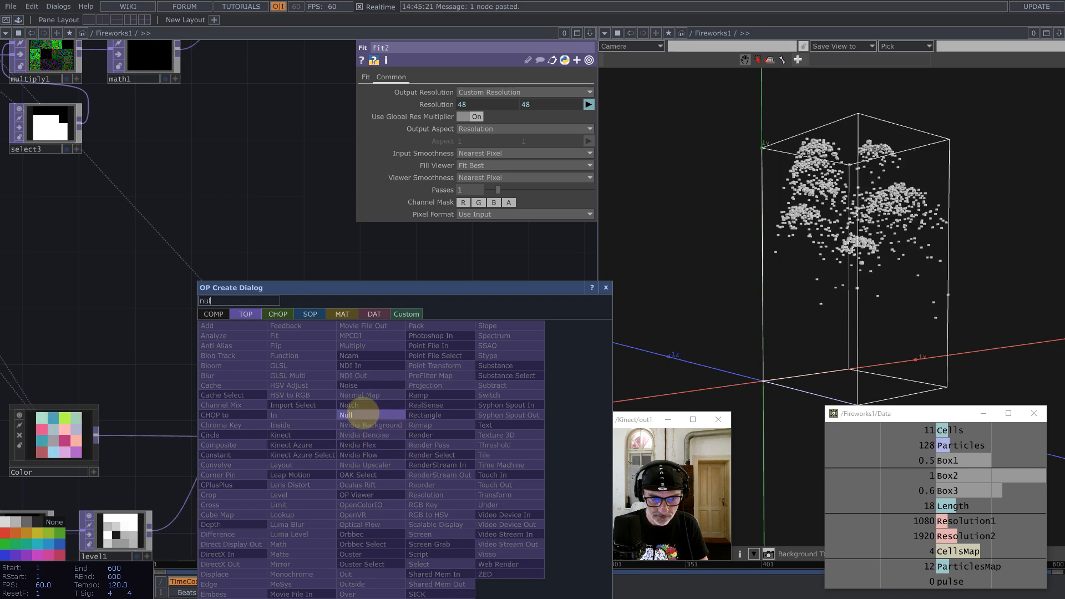
click(355, 415)
click(514, 458)
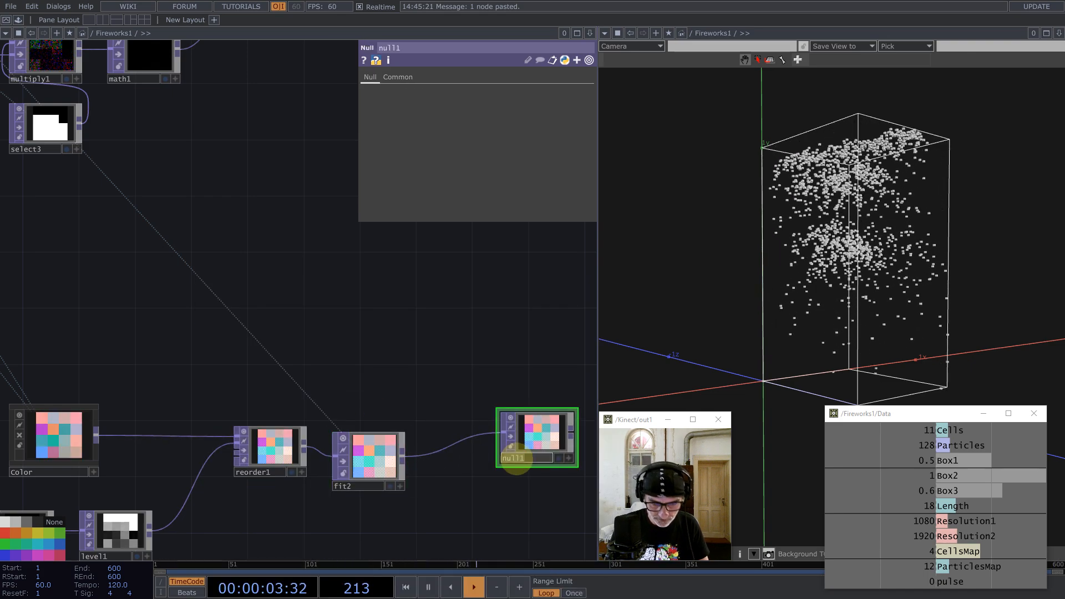
text(color)
key(Return)
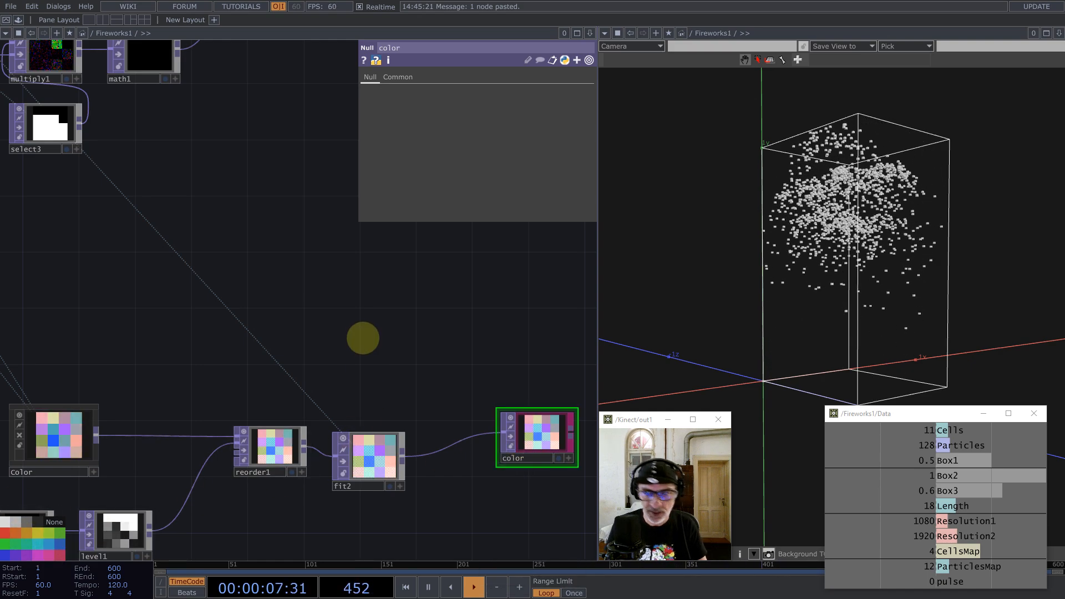
scroll(362, 336, down, 5)
scroll(351, 416, up, 3)
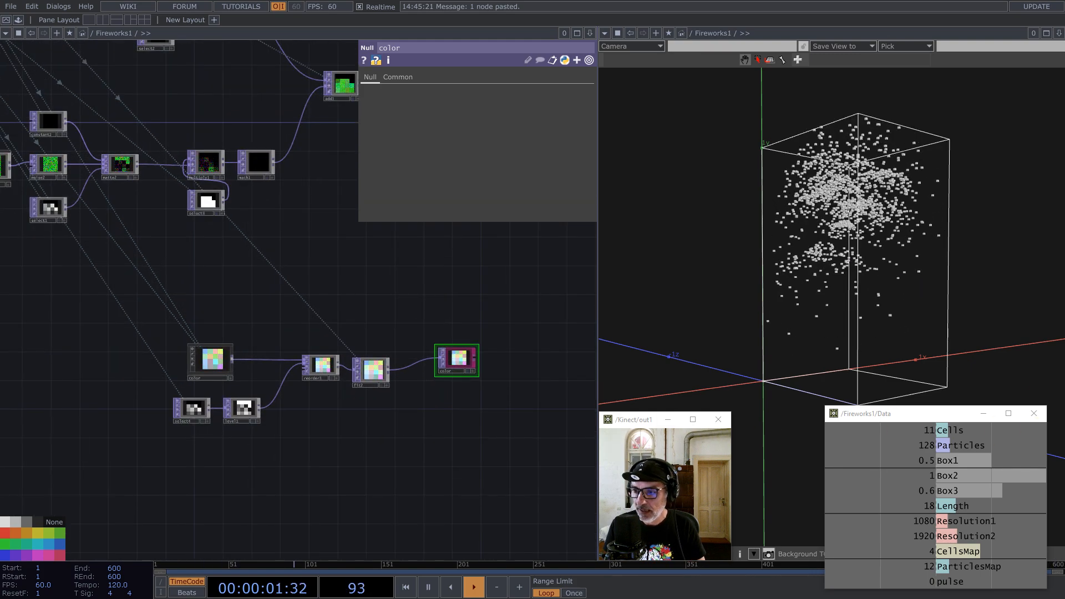
scroll(298, 416, up, 2)
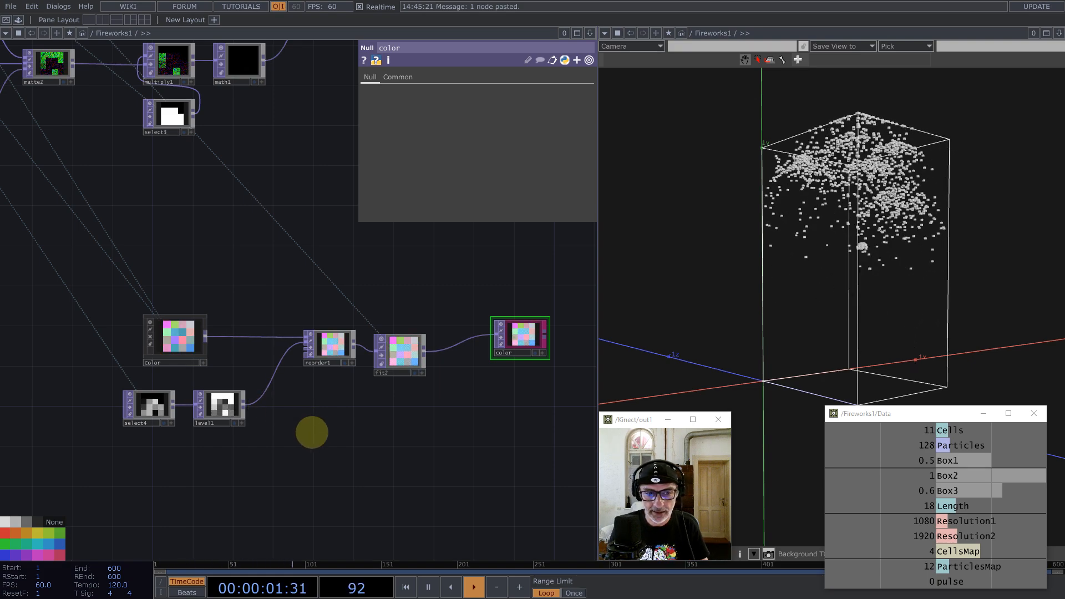
drag(312, 430, 462, 392)
Step: Paste a copy of the multiply and select pair below level1, making multiply2 and select5, fed by level1
scroll(411, 435, down, 5)
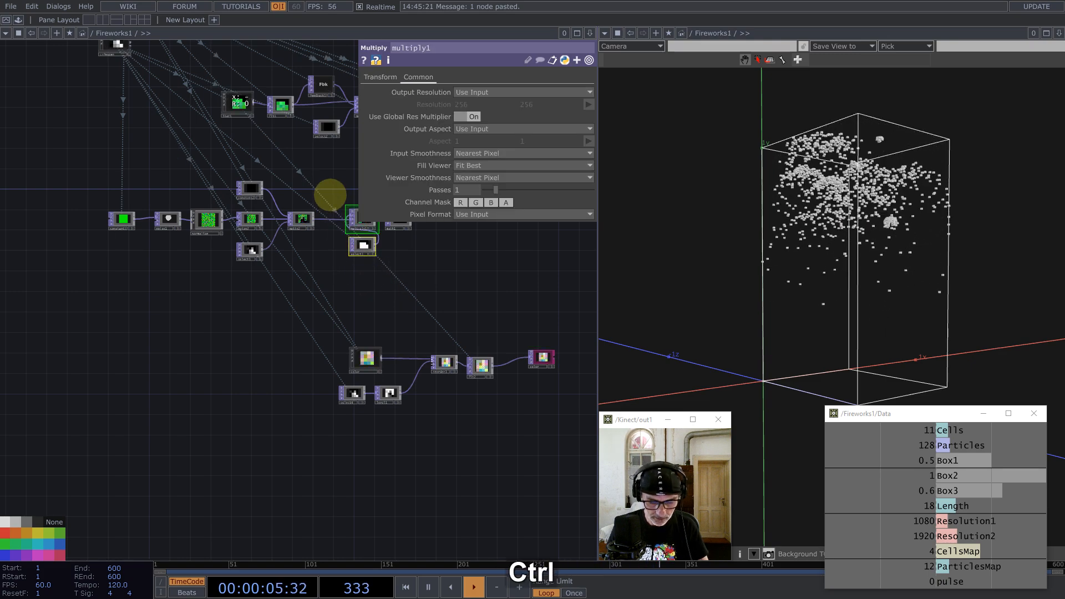
key(ctrl+v)
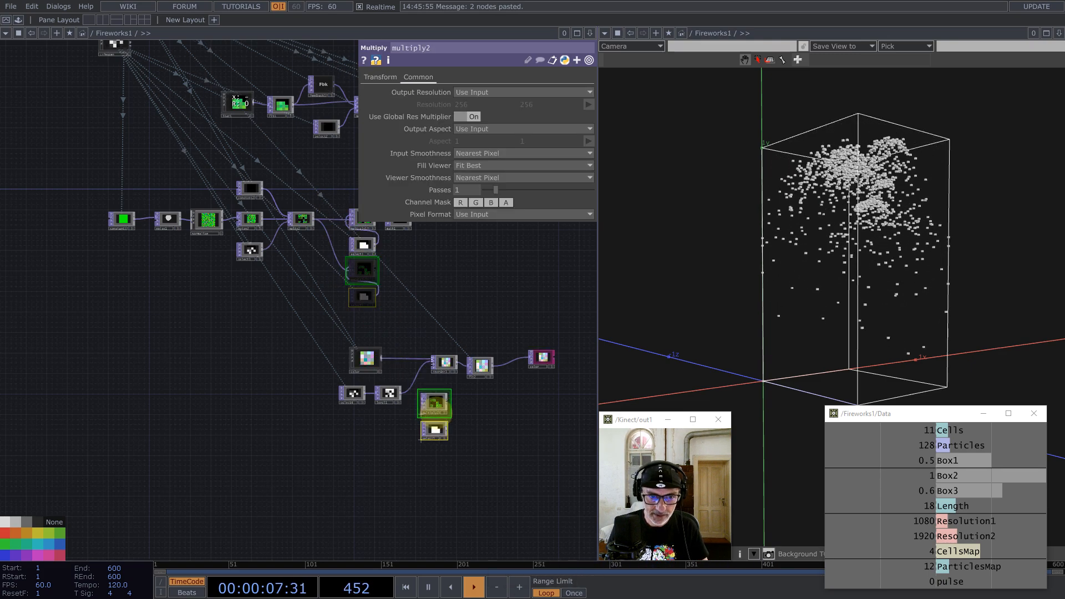
click(439, 413)
scroll(444, 388, up, 3)
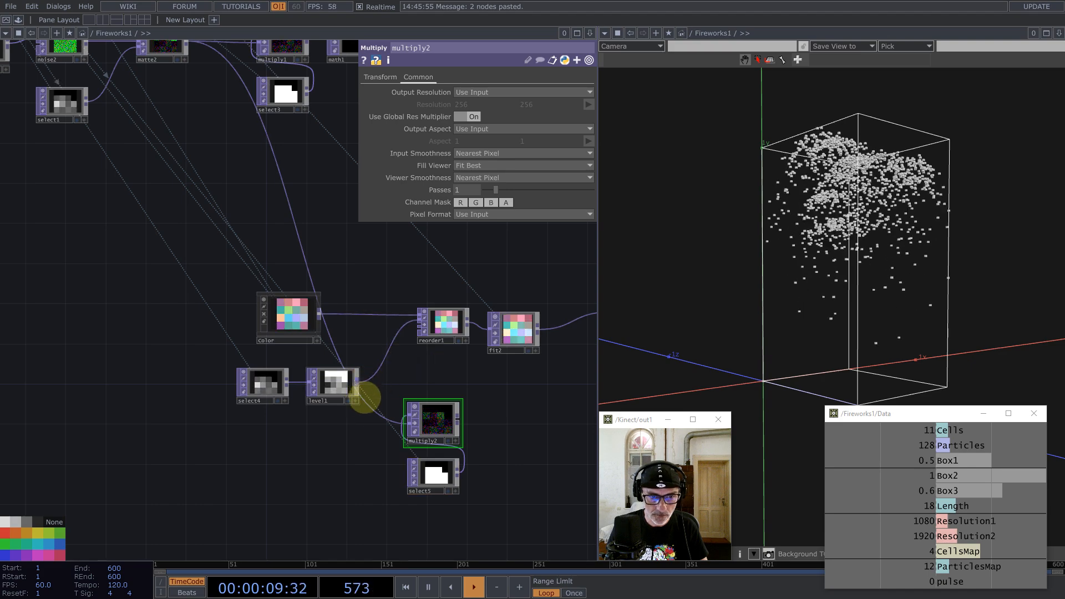
drag(375, 413, 409, 423)
drag(521, 380, 423, 317)
Step: Duplicate fit2 as fit3 and feed multiply2's output into it
click(405, 290)
key(ctrl+c)
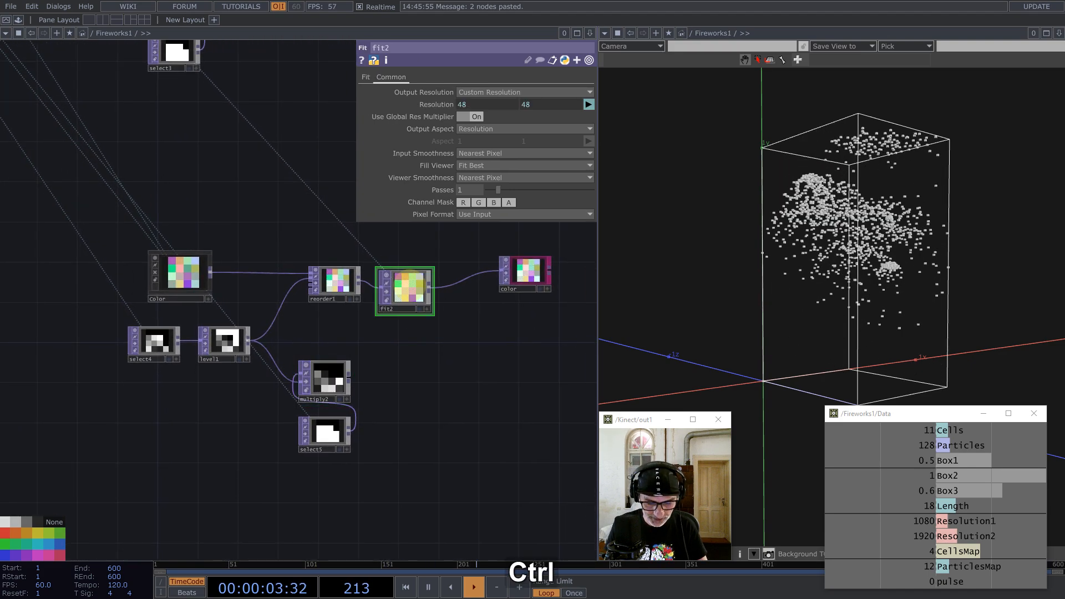
key(ctrl+v)
drag(348, 380, 400, 374)
Step: Add a Null after fit3, rename it 'scale', and colour it magenta
middle_click(431, 377)
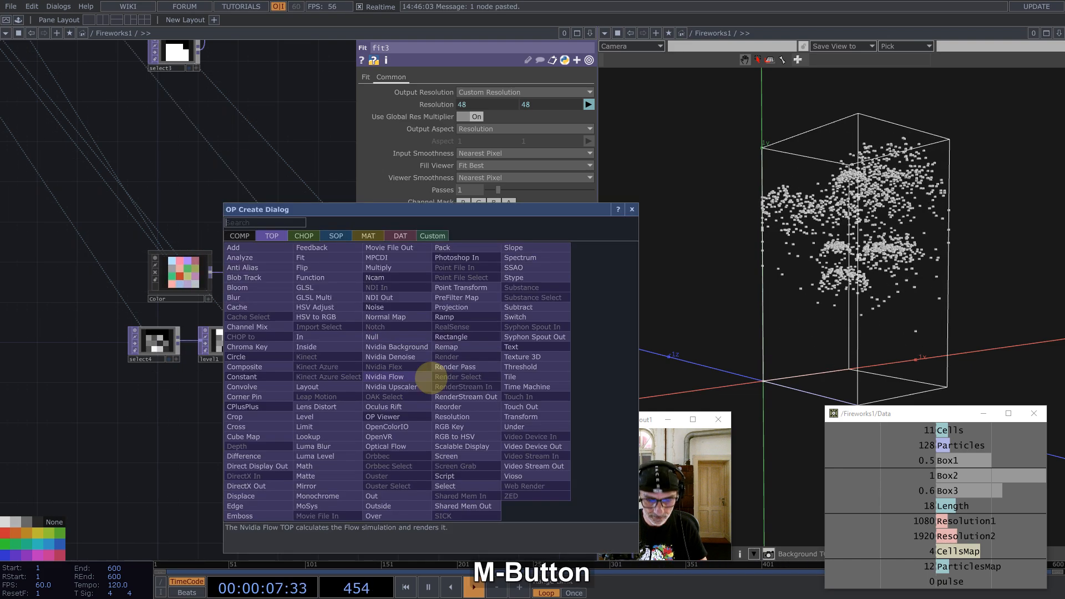
text(nul)
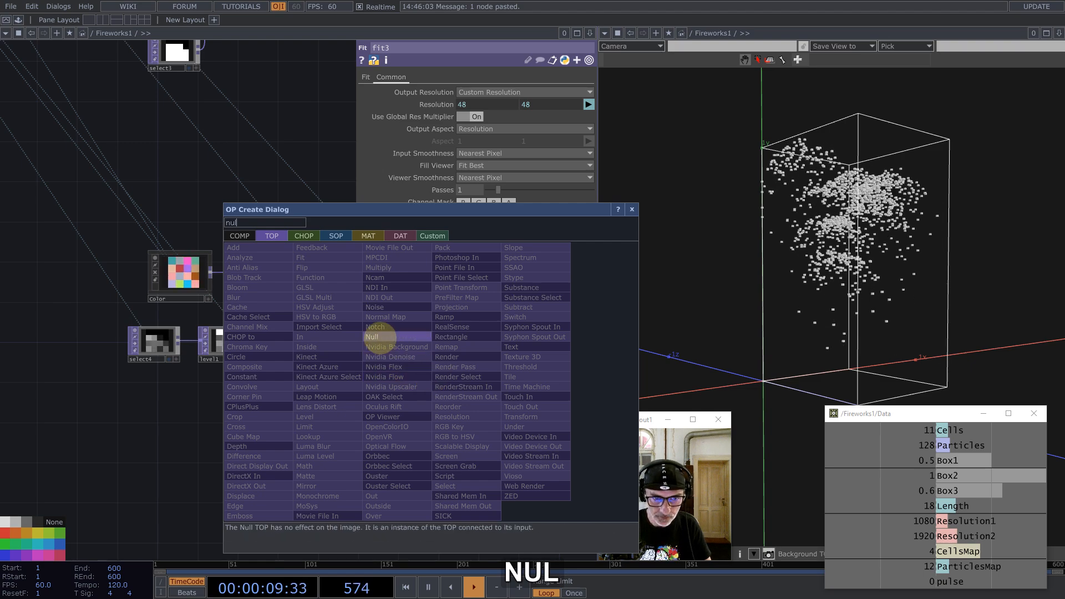
click(375, 337)
click(509, 383)
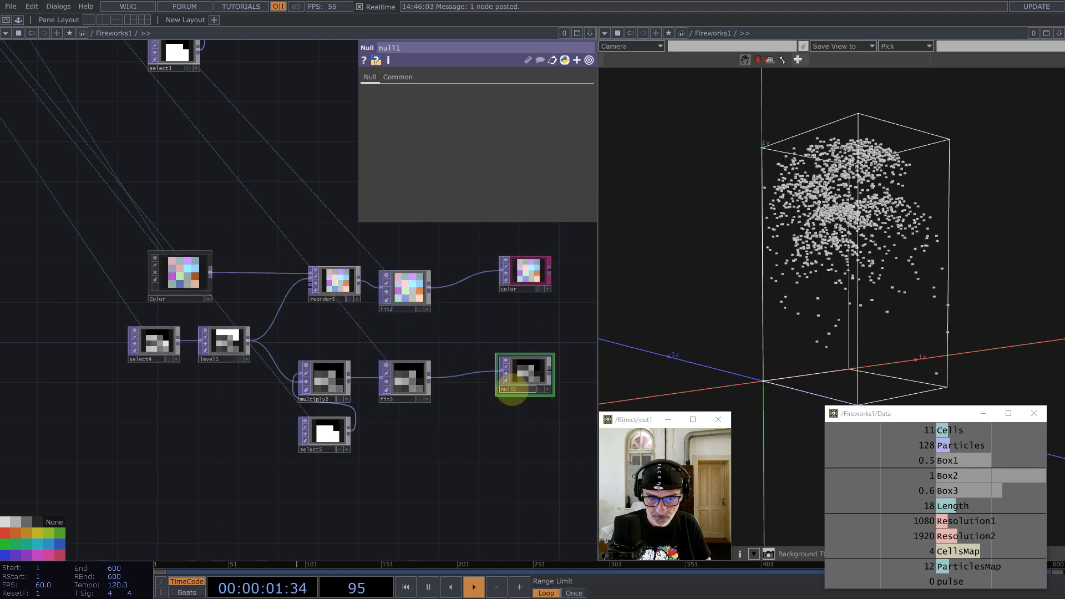
text(scale)
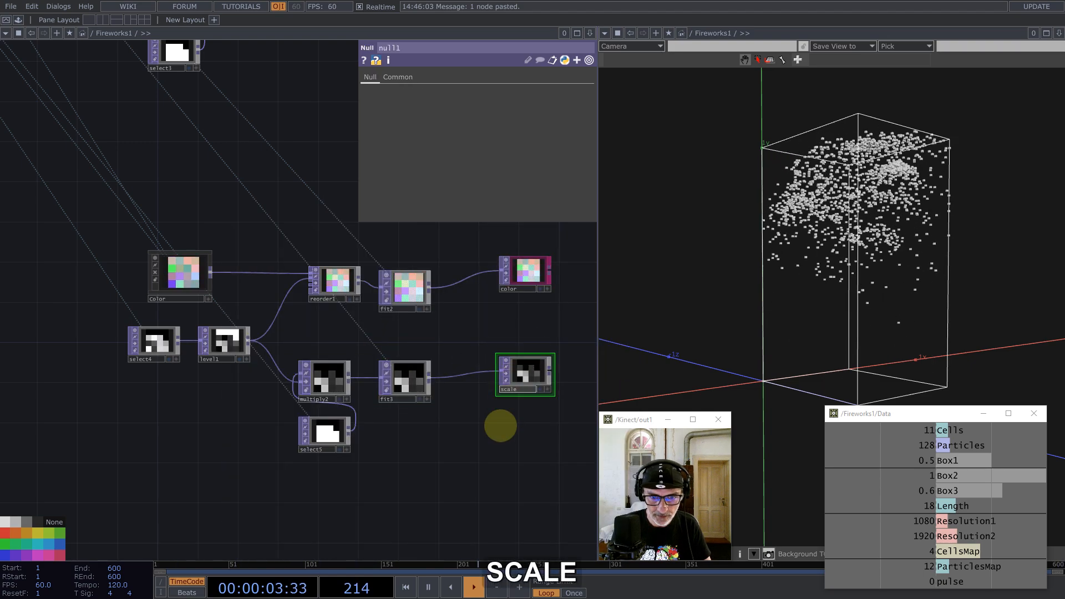
key(Return)
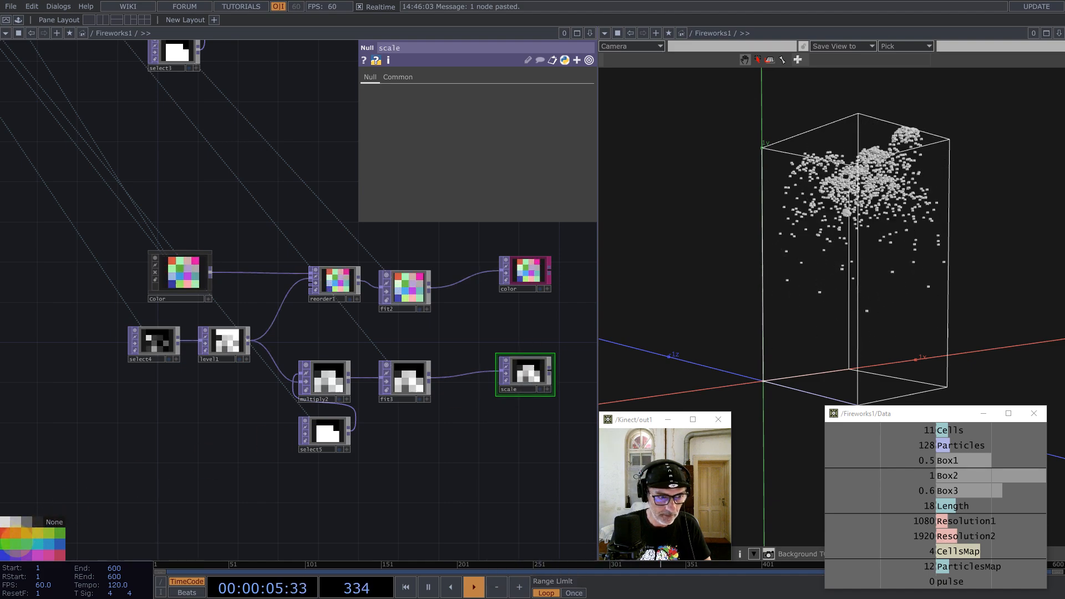
click(60, 552)
Step: Select the lower group of nodes and move them up beside the others
scroll(403, 379, down, 8)
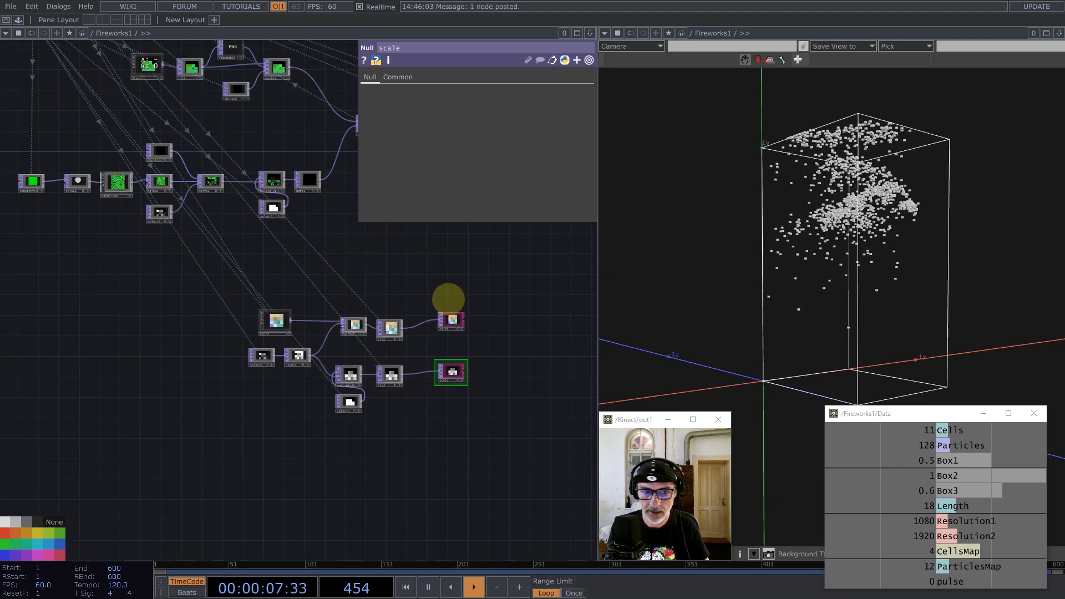
scroll(247, 326, down, 2)
drag(272, 464, 48, 357)
drag(226, 370, 286, 114)
scroll(325, 207, down, 10)
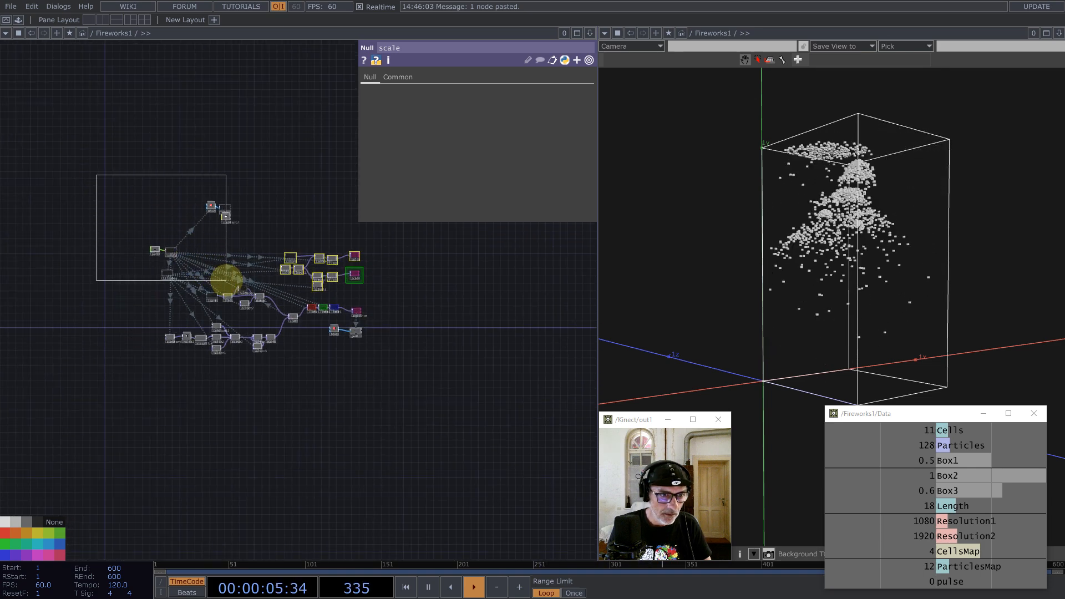
Step: Set geo1's instance Scale OP to the scale node, with Scale X, Y and Z all from r
drag(226, 280, 226, 280)
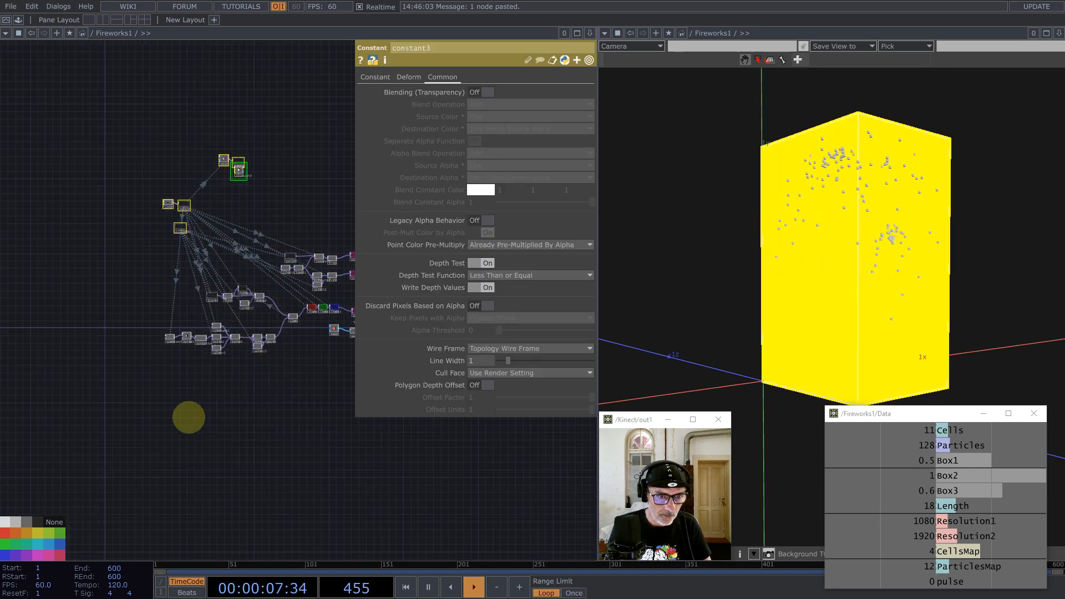
scroll(118, 294, up, 8)
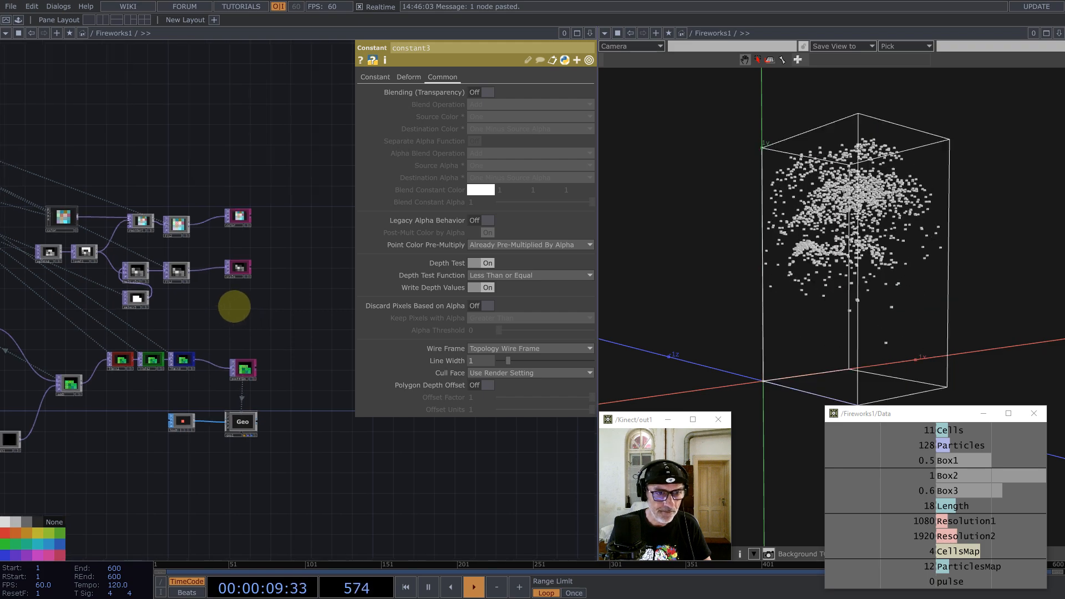
click(250, 417)
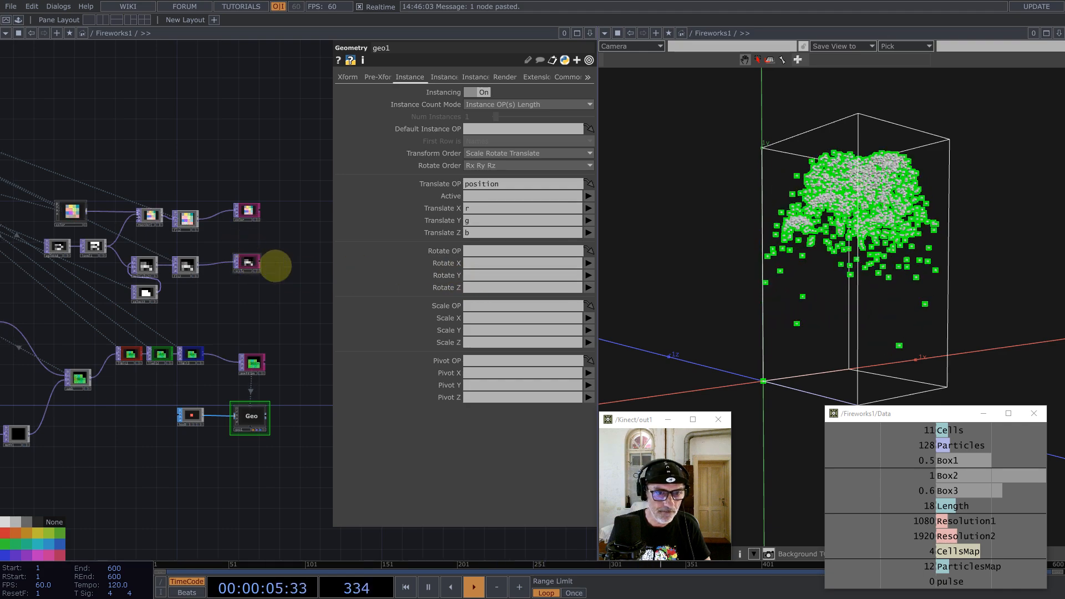
drag(276, 266, 476, 308)
click(476, 318)
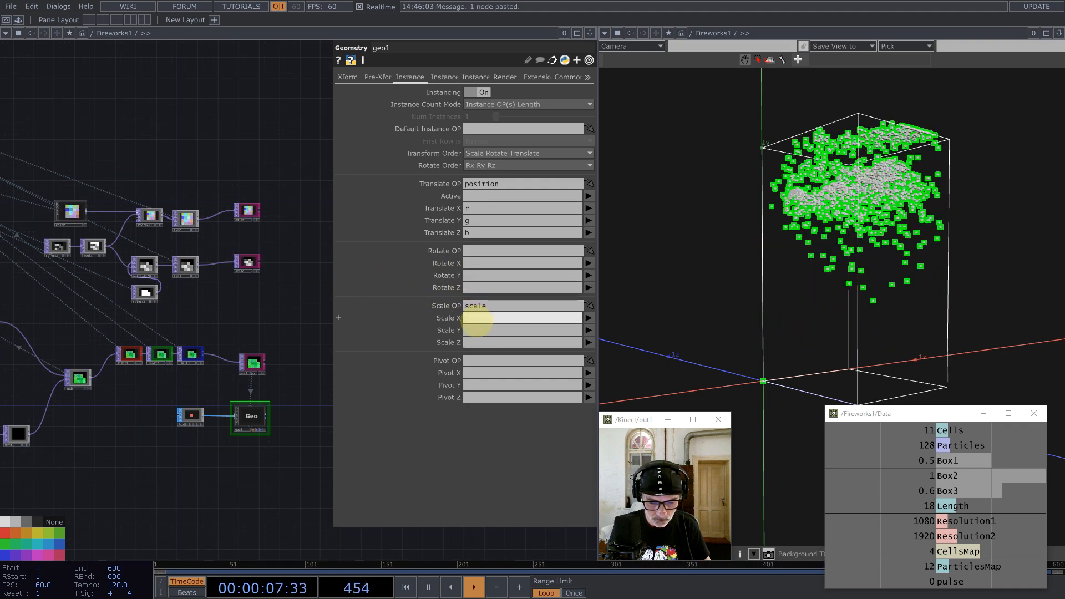
text(r)
click(469, 330)
text(r)
click(469, 342)
text(r)
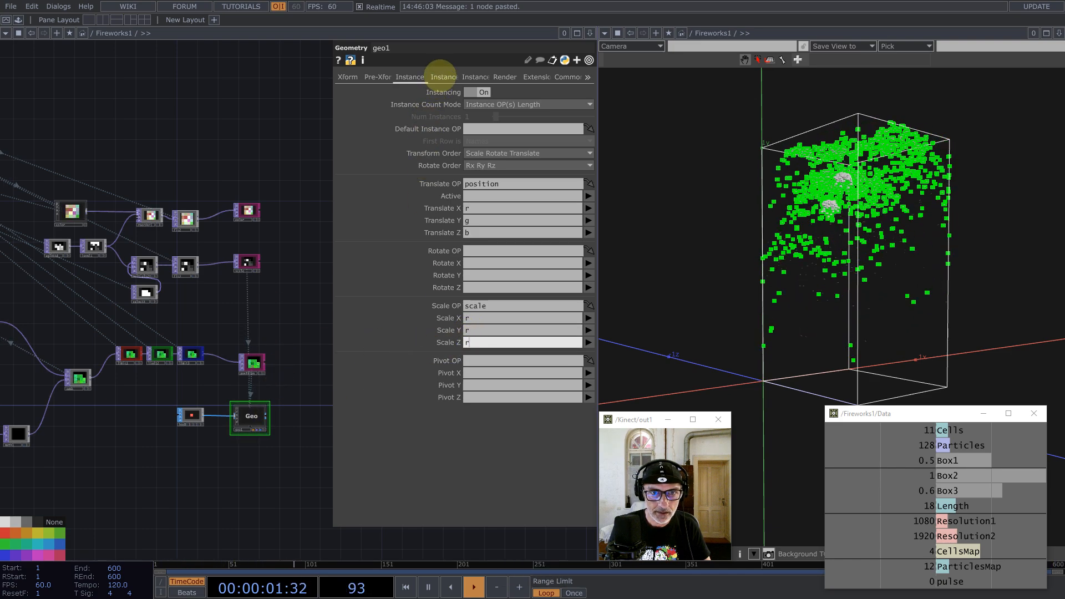
Step: Set geo1's instance Color OP to the color node, mapping red, green, blue, alpha to r, g, b, a
click(442, 77)
drag(248, 210, 478, 428)
click(474, 452)
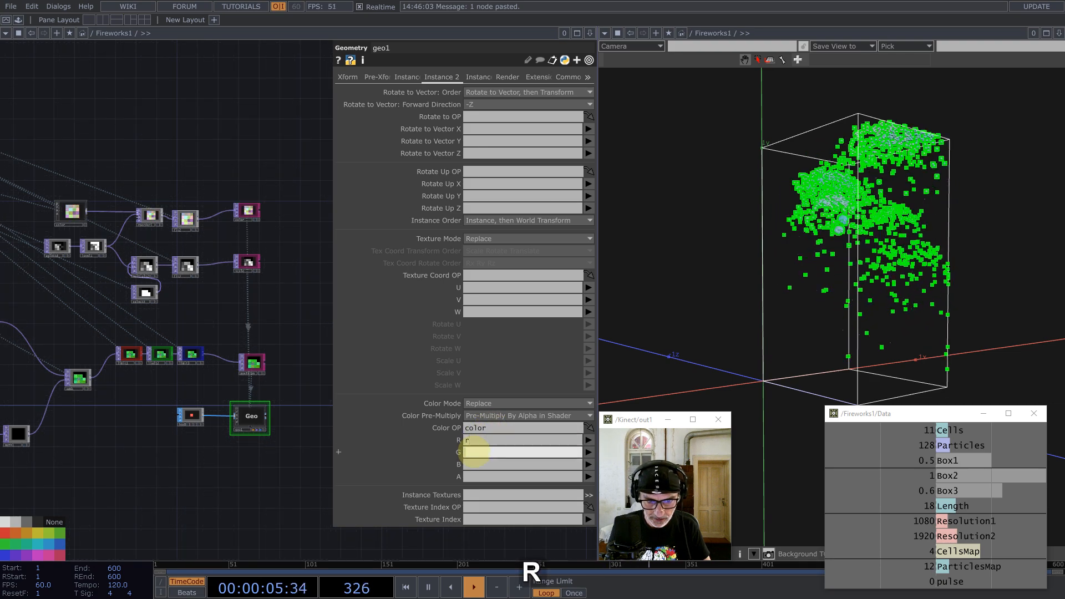
click(472, 465)
click(470, 477)
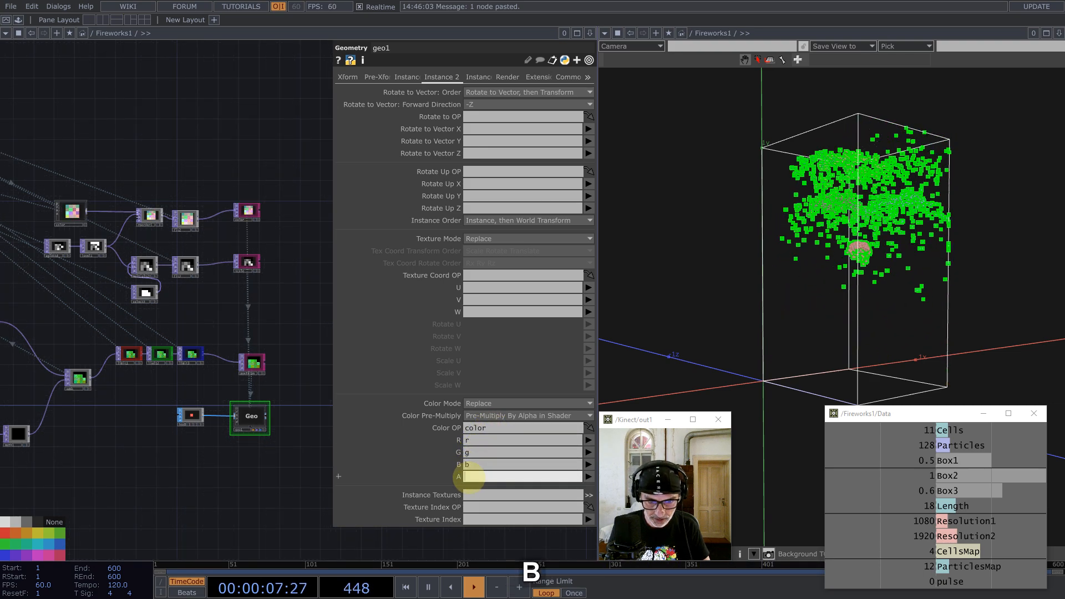
text(a)
key(Return)
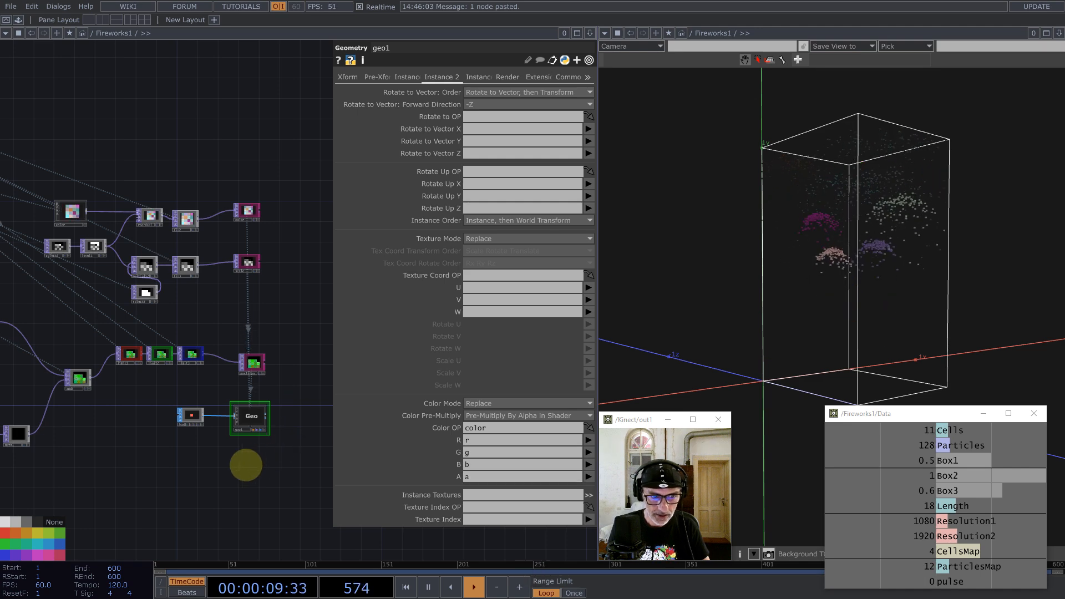
key(Tab)
Step: Create a Constant material, constant4, placed below geo1
click(184, 322)
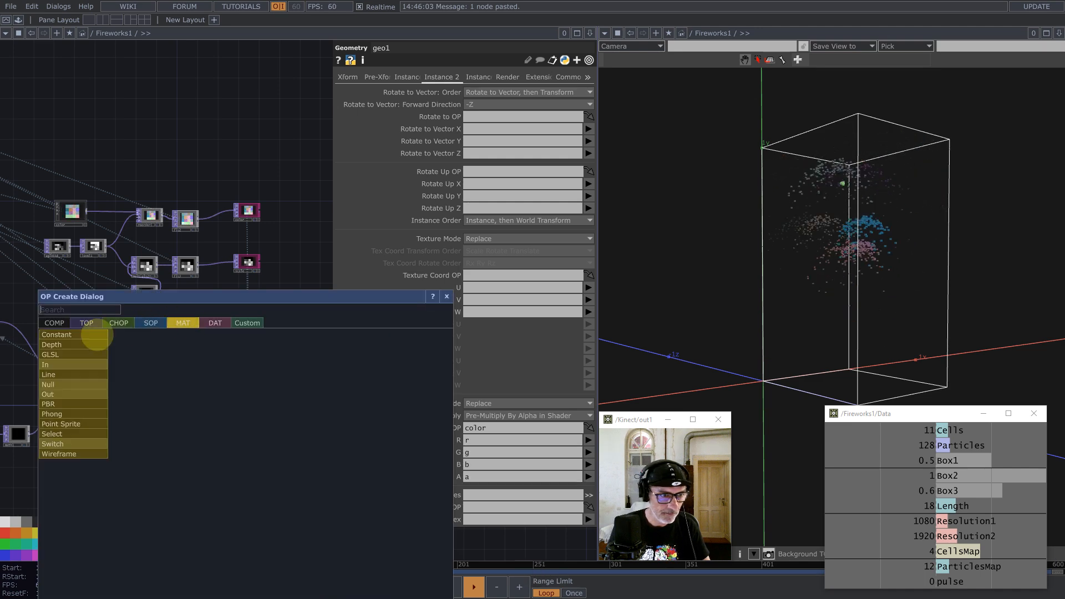
click(81, 334)
click(247, 458)
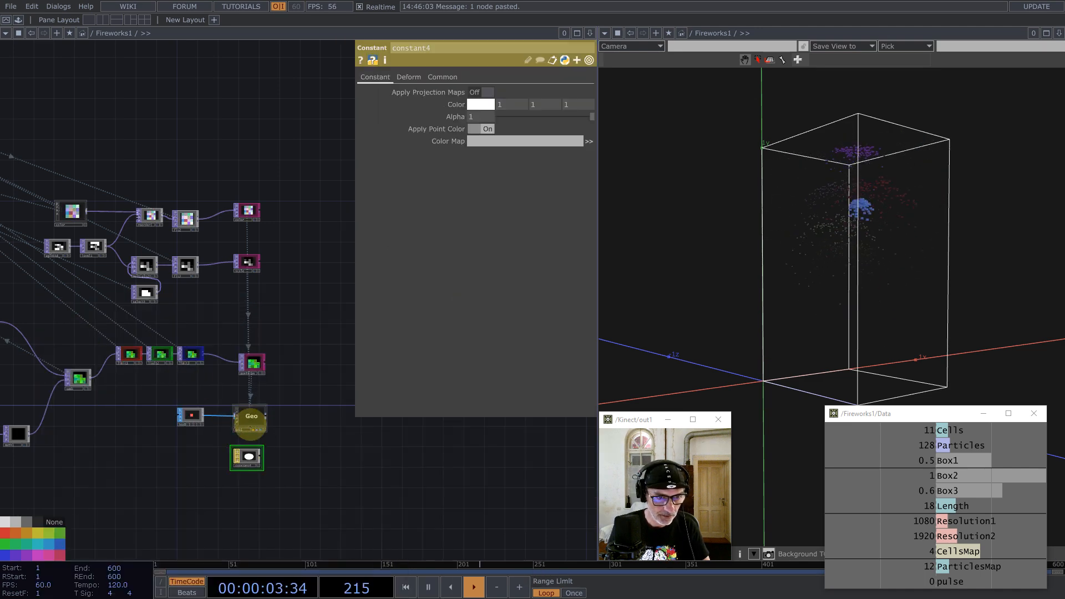
click(250, 417)
click(507, 77)
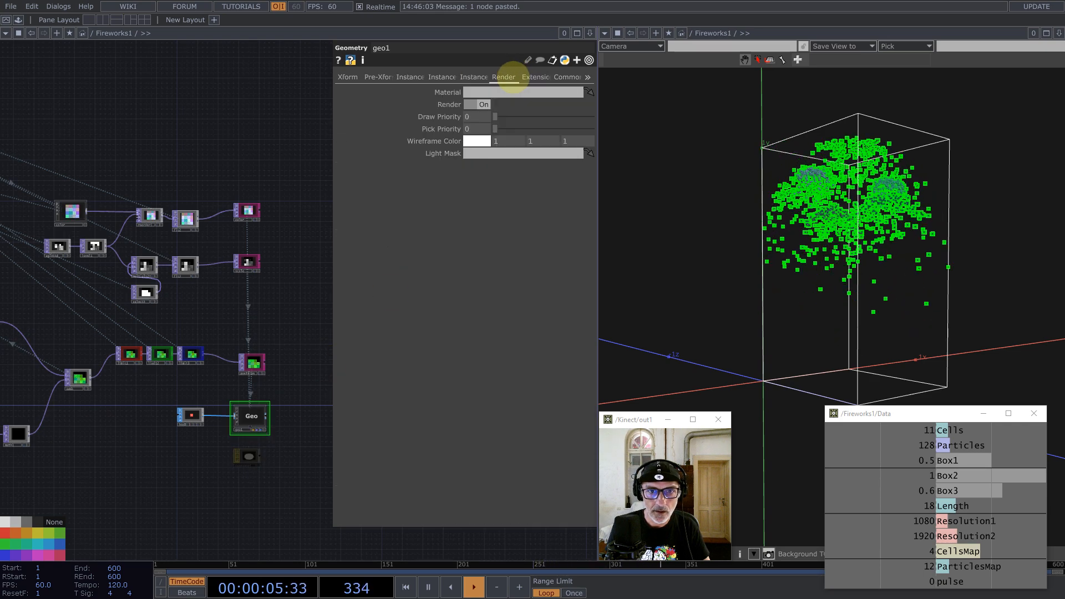
Step: Turn on transparency Blending on constant4's Common page
click(247, 457)
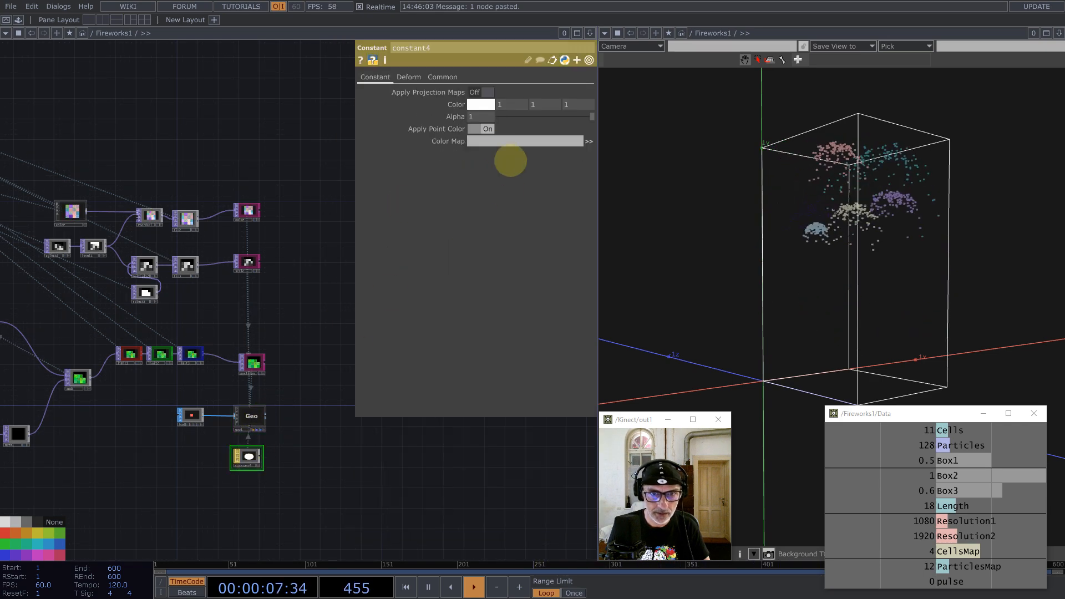
click(462, 77)
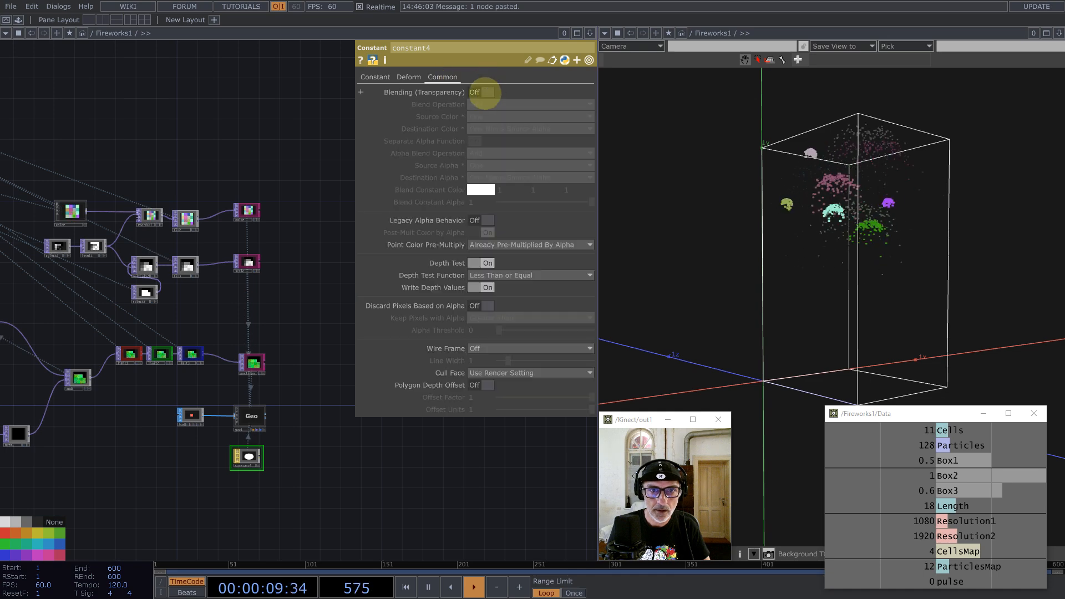
click(486, 92)
click(371, 77)
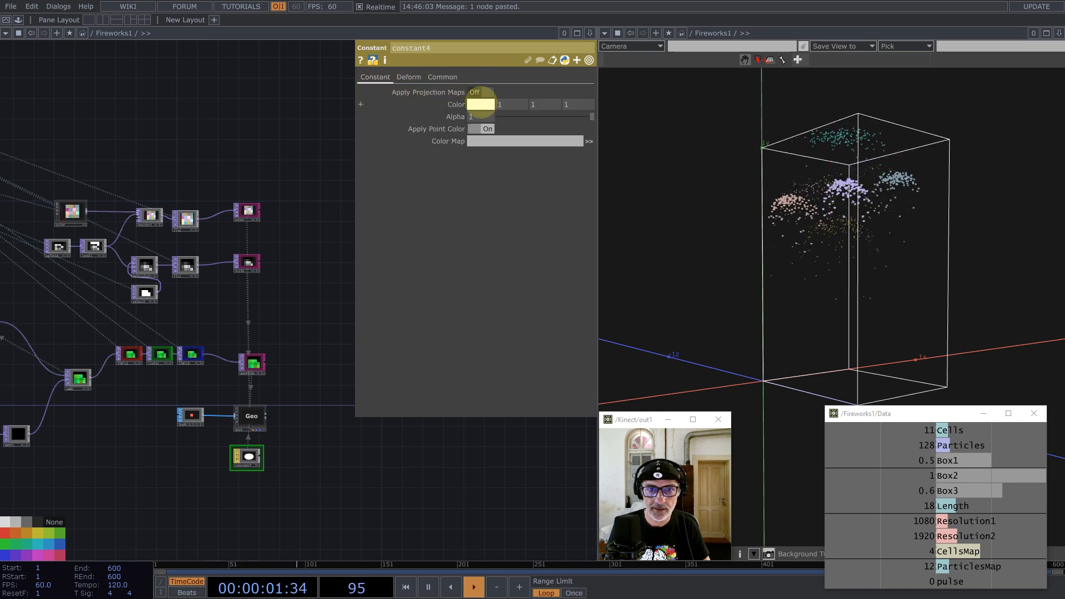
scroll(231, 459, up, 5)
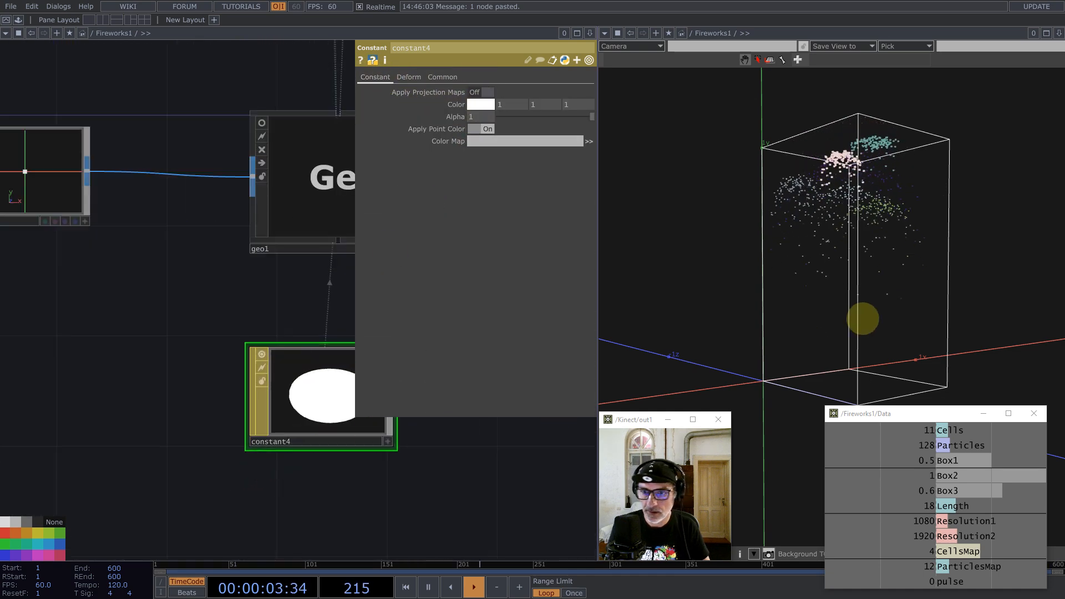
Step: Shift the box, geo1 and constant4 nodes to the right in the network
drag(857, 282, 816, 248)
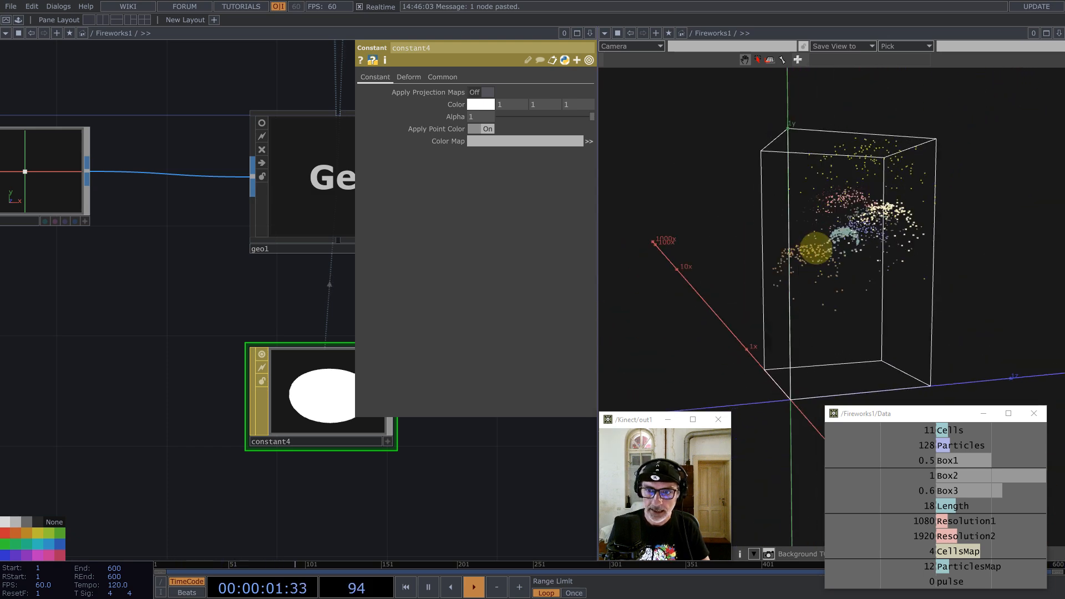
scroll(327, 263, down, 8)
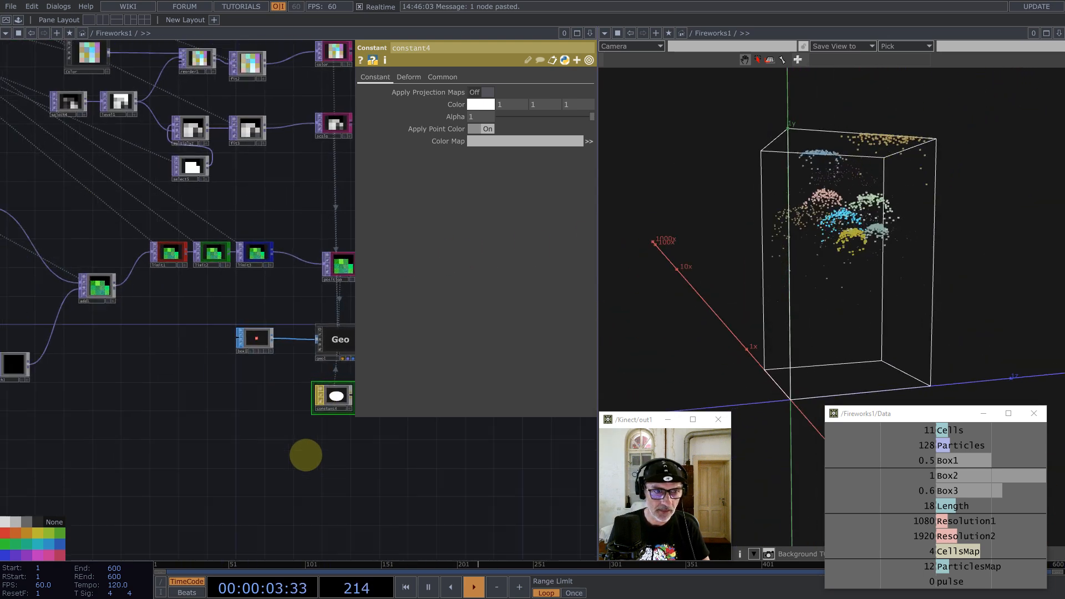
scroll(307, 455, down, 4)
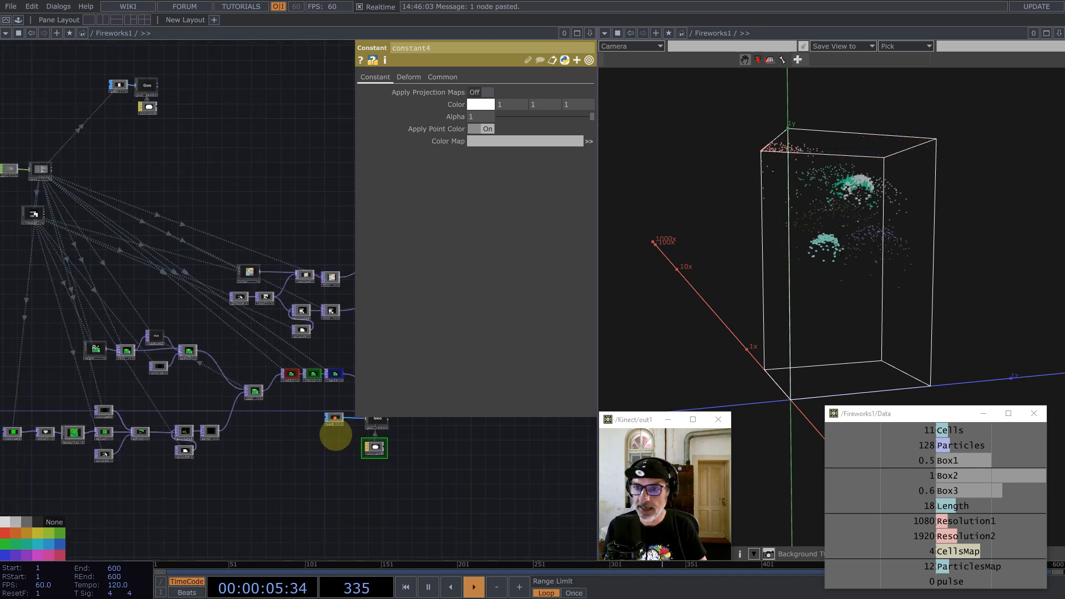
drag(245, 480, 127, 495)
drag(183, 472, 234, 470)
right_drag(361, 498, 222, 430)
drag(309, 438, 414, 439)
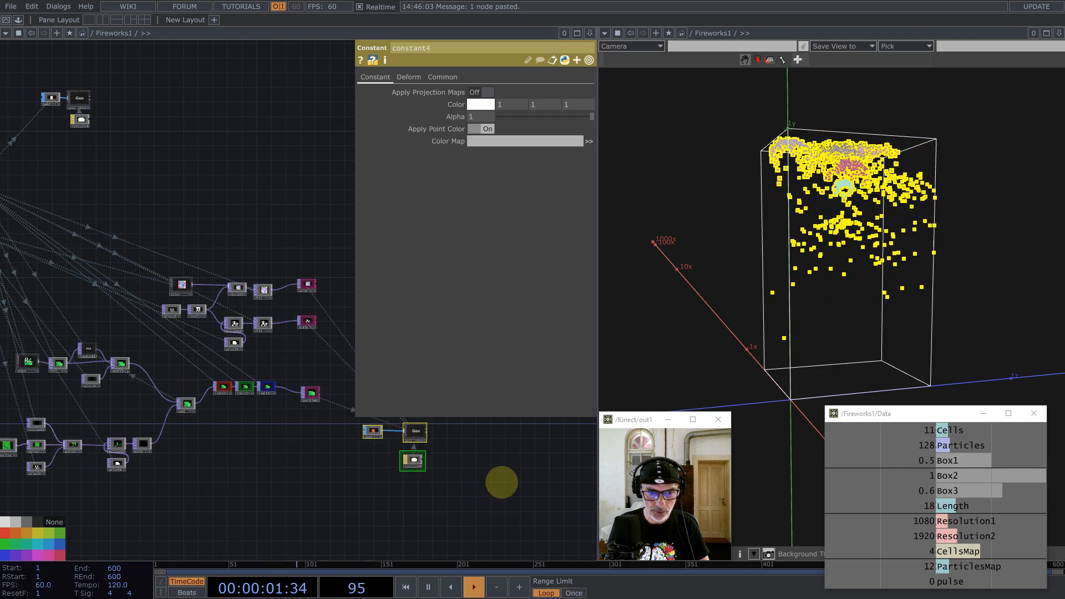
drag(496, 487, 499, 495)
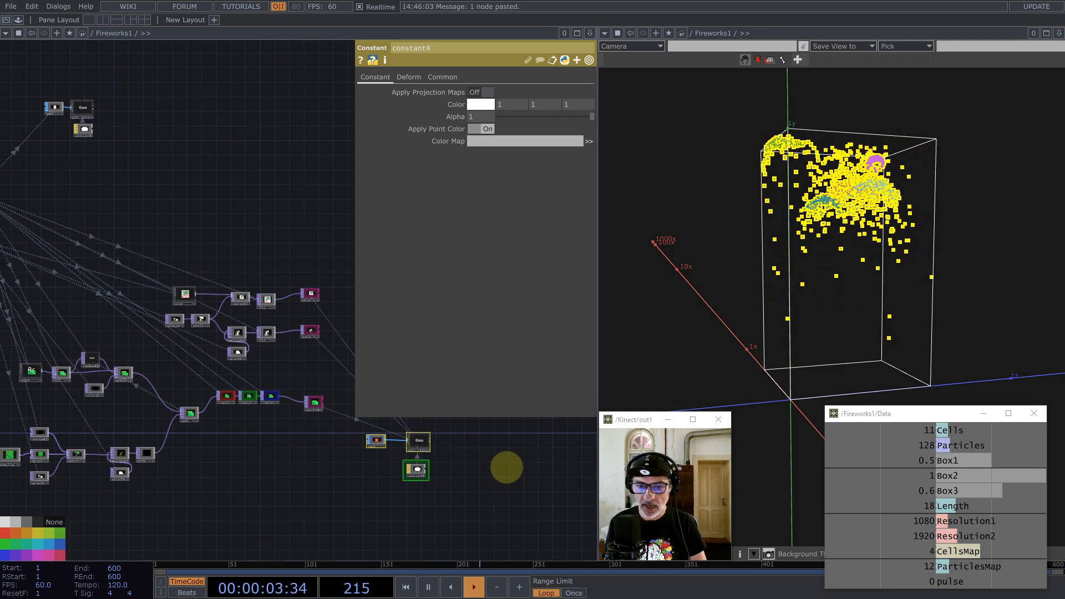
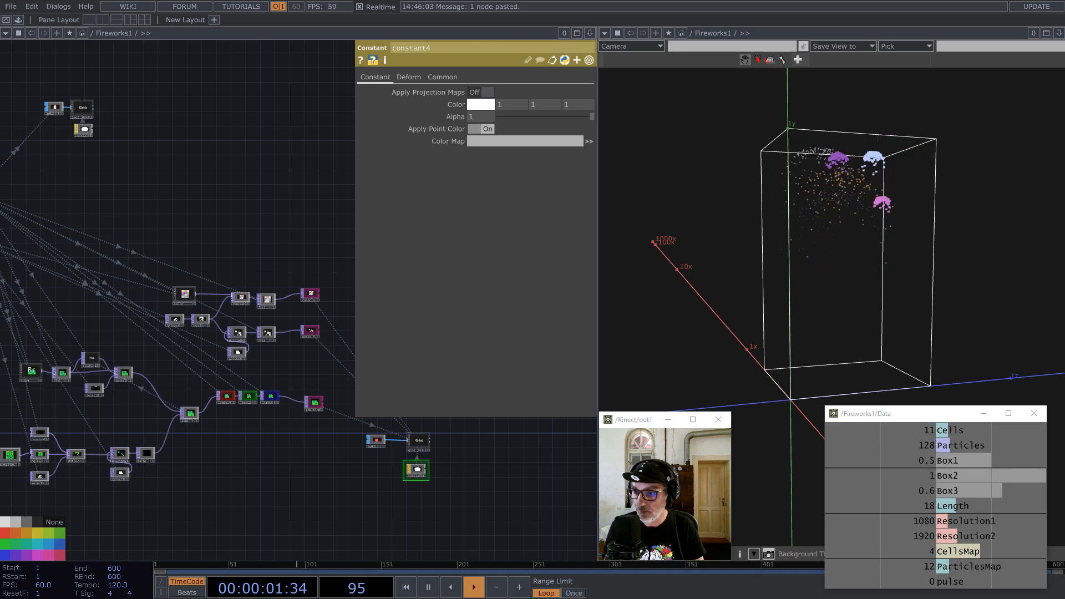
Step: Move the Lifespan node down and to the left in the network
scroll(216, 375, down, 8)
scroll(169, 390, up, 9)
mouse_move(201, 465)
mouse_down()
mouse_move(281, 464)
mouse_move(216, 468)
mouse_up()
scroll(146, 413, up, 4)
scroll(158, 400, down, 4)
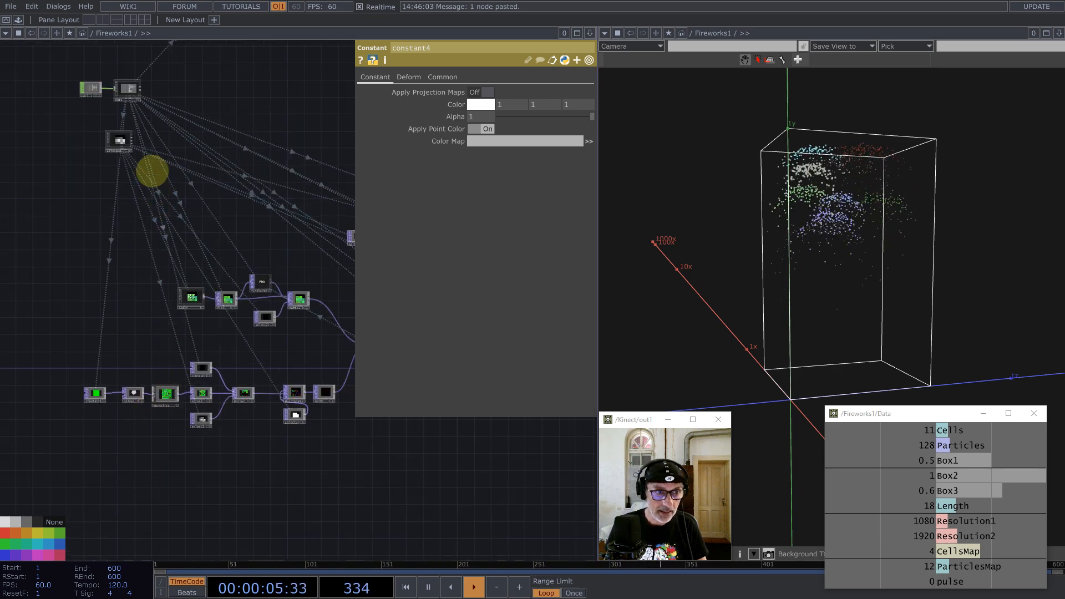
drag(116, 140, 72, 184)
scroll(74, 183, up, 6)
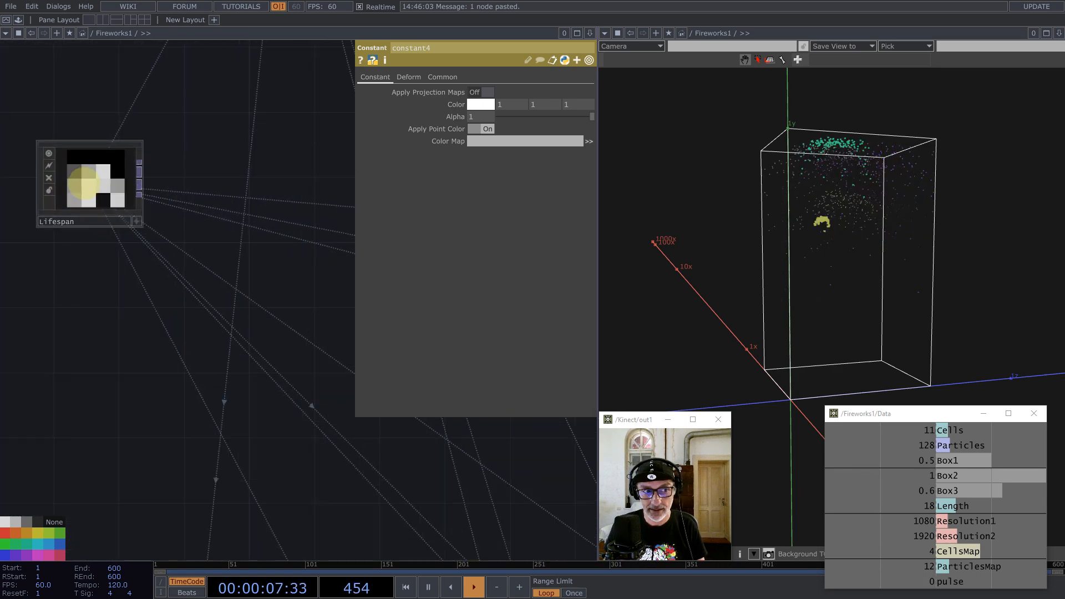
scroll(109, 149, down, 4)
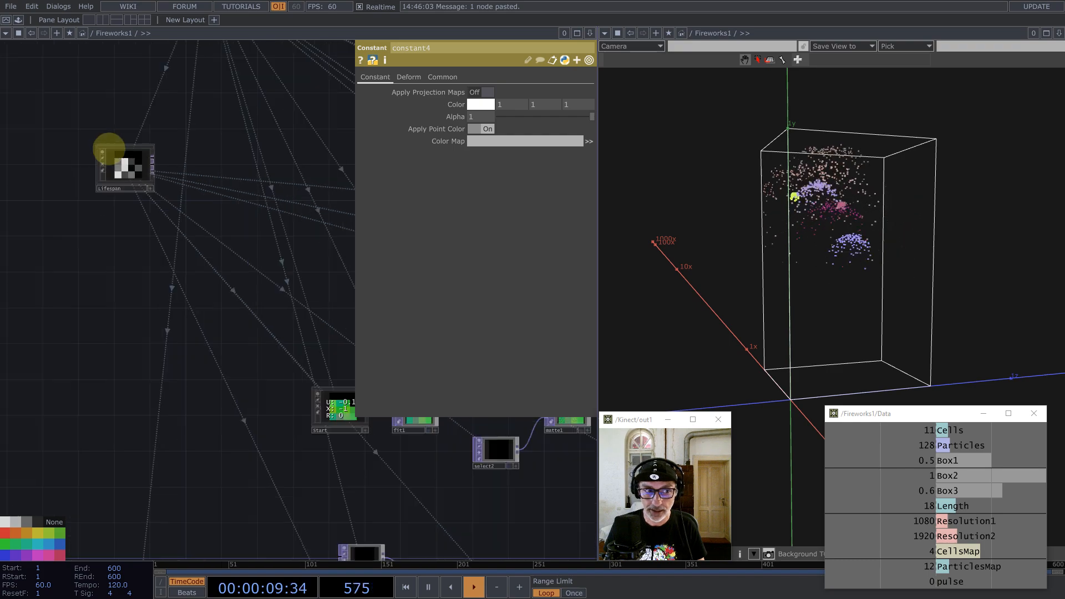
scroll(109, 149, down, 3)
scroll(109, 198, down, 4)
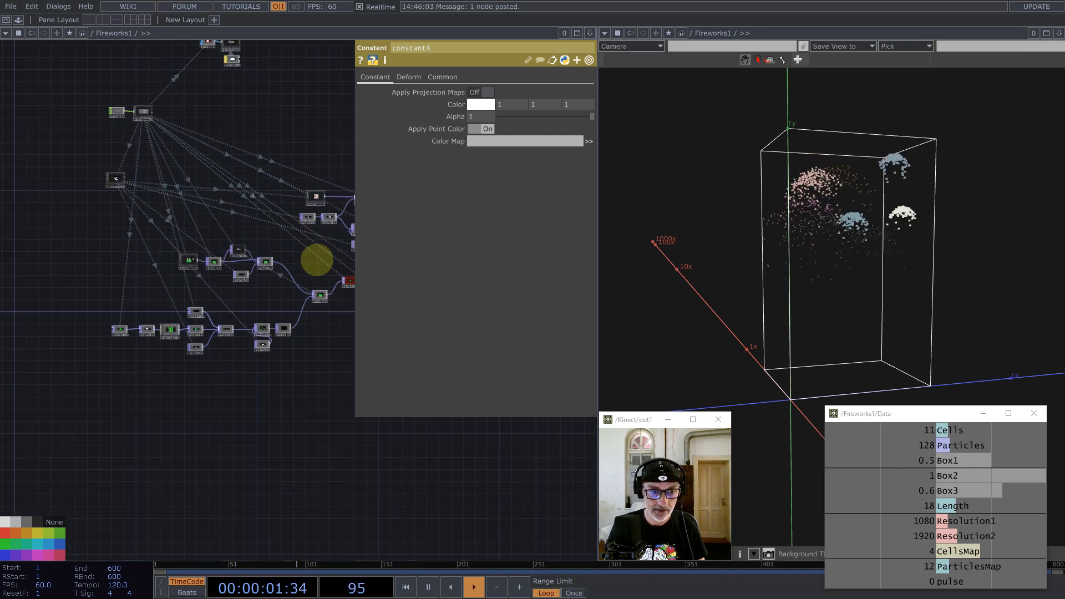
scroll(178, 261, up, 2)
scroll(222, 274, up, 5)
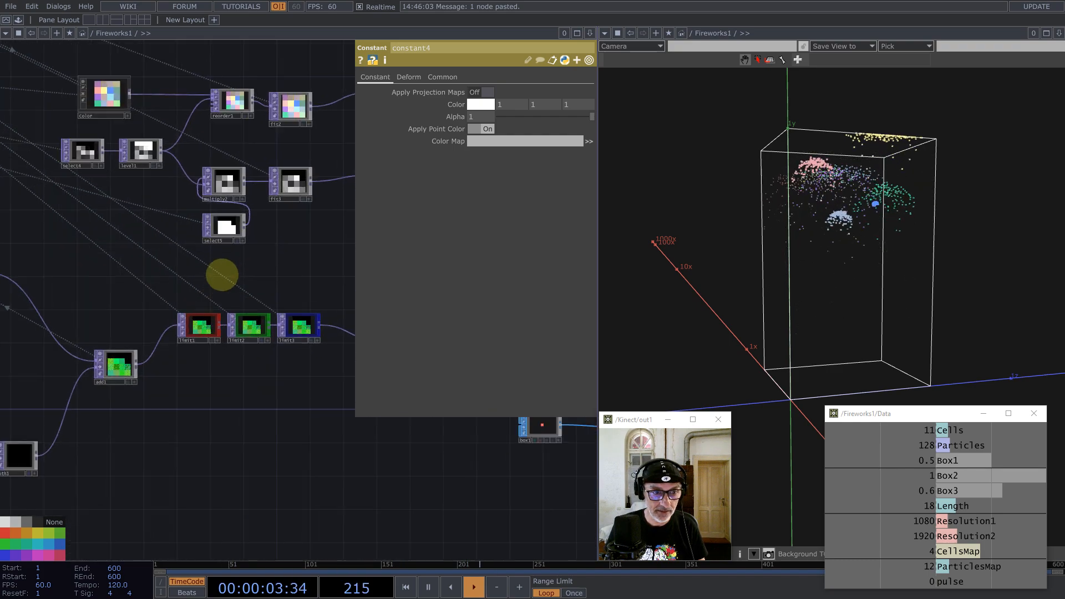
scroll(288, 259, down, 4)
drag(223, 276, 328, 273)
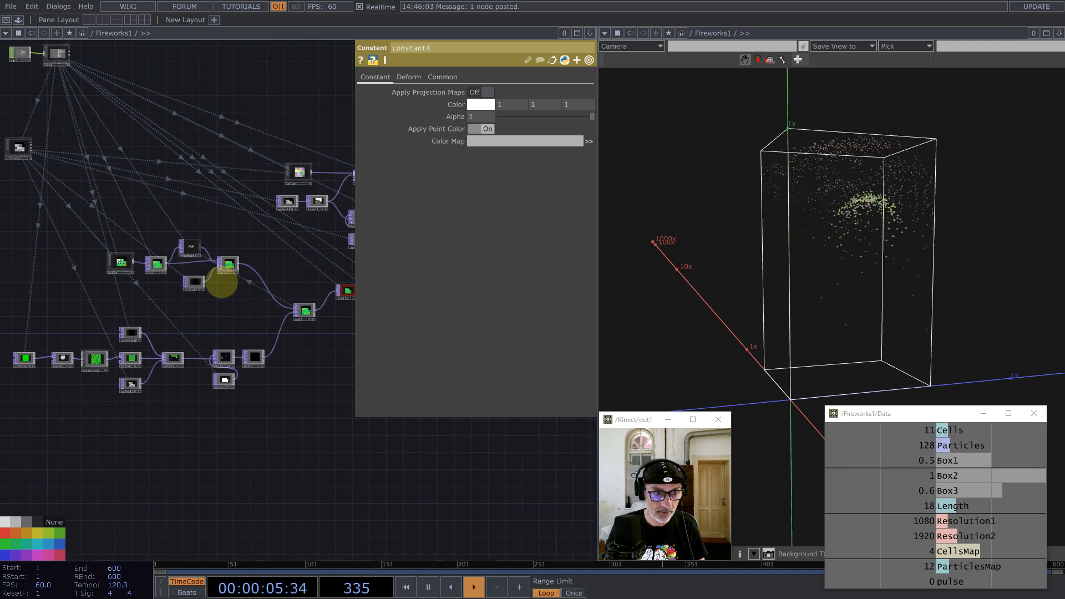
scroll(221, 282, up, 3)
Step: Duplicate select2 as select6 and place it beside constant1
click(170, 284)
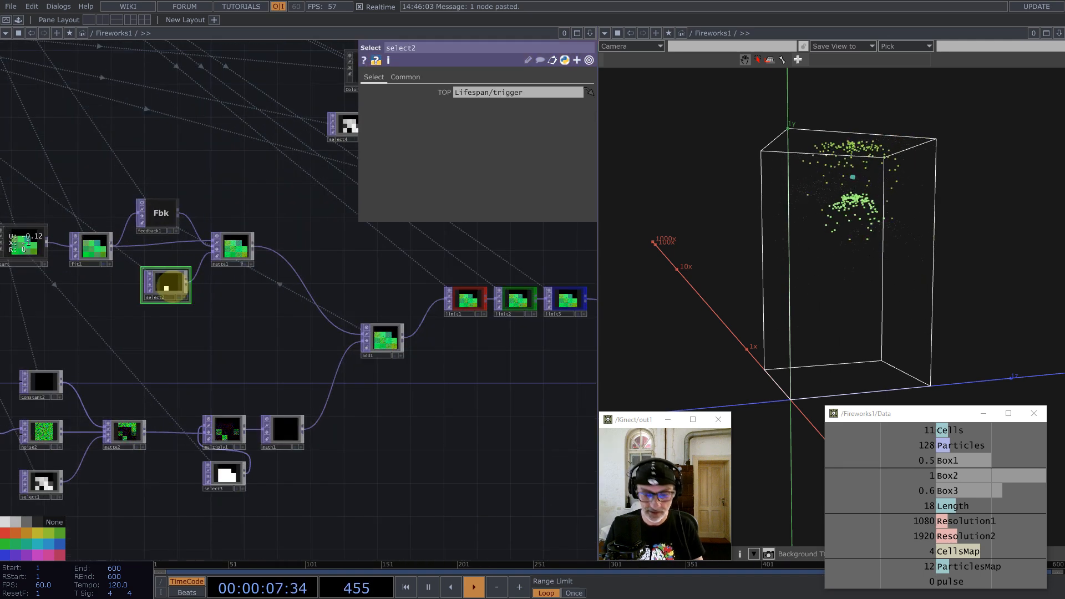
key(ctrl+c)
key(ctrl+v)
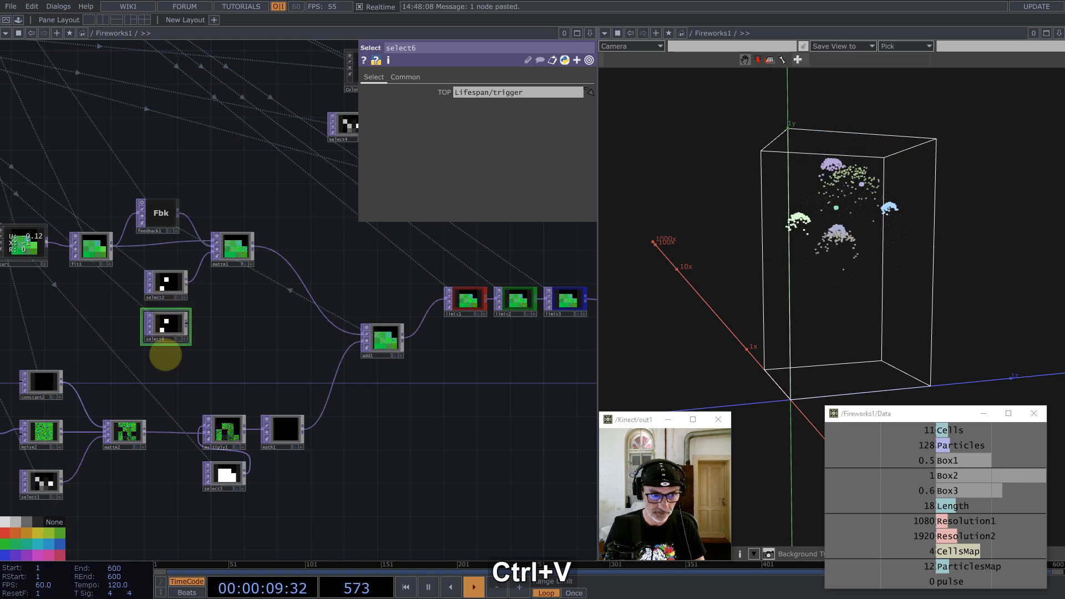
drag(168, 326, 151, 525)
drag(318, 527, 472, 361)
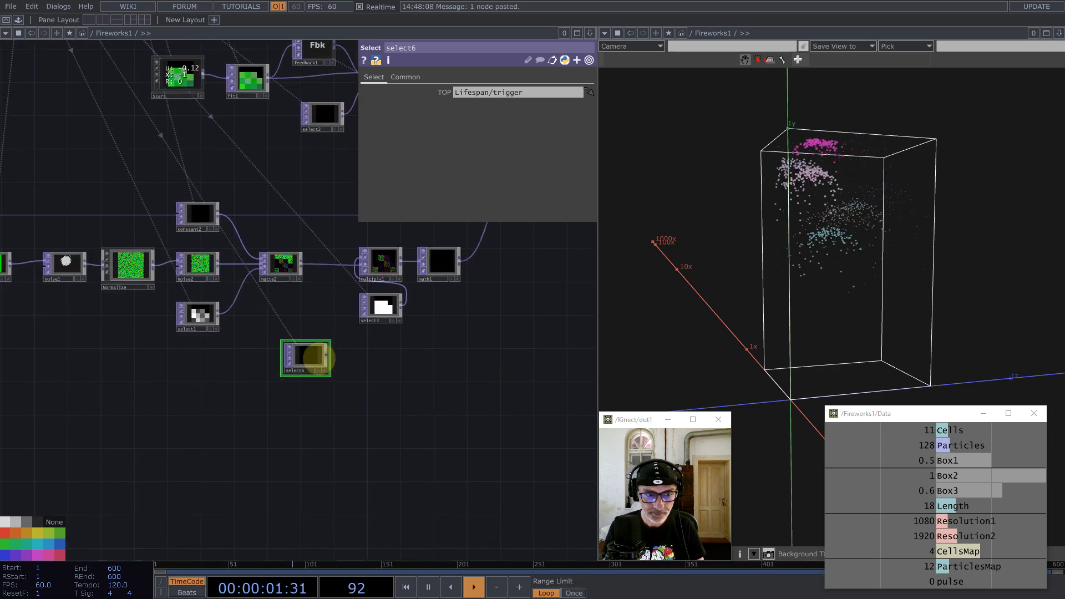
drag(320, 358, 118, 475)
drag(278, 442, 497, 389)
scroll(437, 386, down, 3)
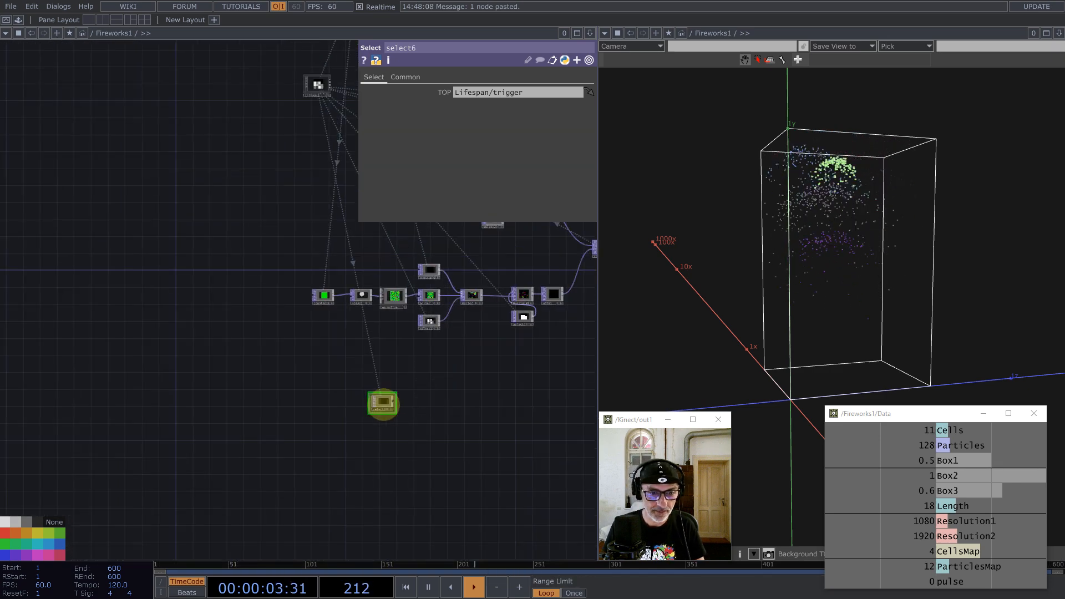
drag(382, 404, 302, 376)
scroll(314, 304, up, 4)
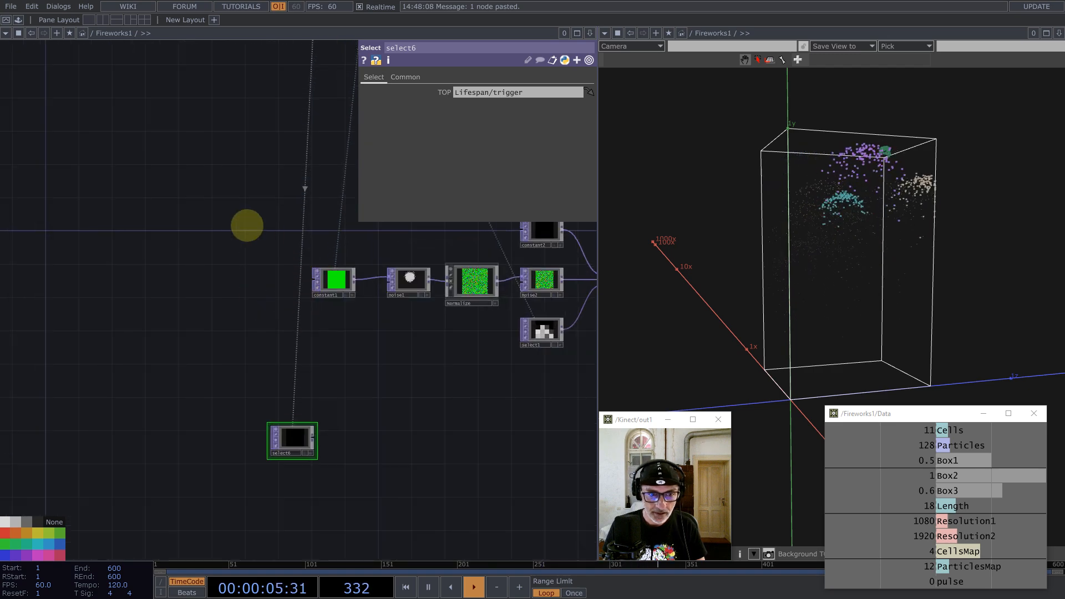
Step: Shift constant1, noise1, Normalize and noise2 left, with select6 below constant1 and noise1
drag(246, 225, 499, 317)
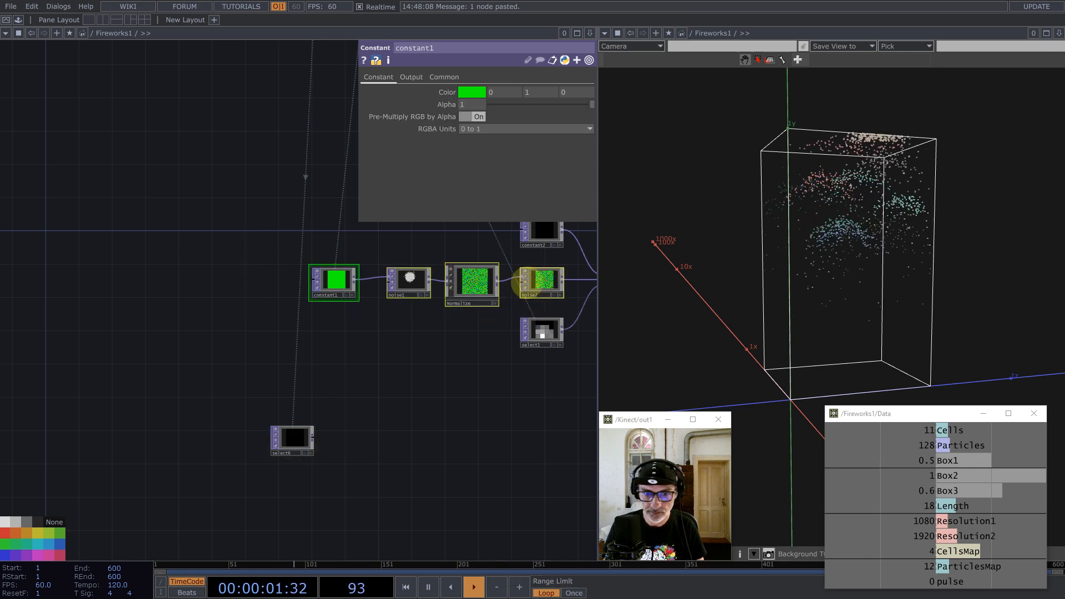
drag(543, 288, 344, 289)
drag(296, 437, 416, 380)
scroll(323, 379, up, 5)
scroll(322, 380, up, 2)
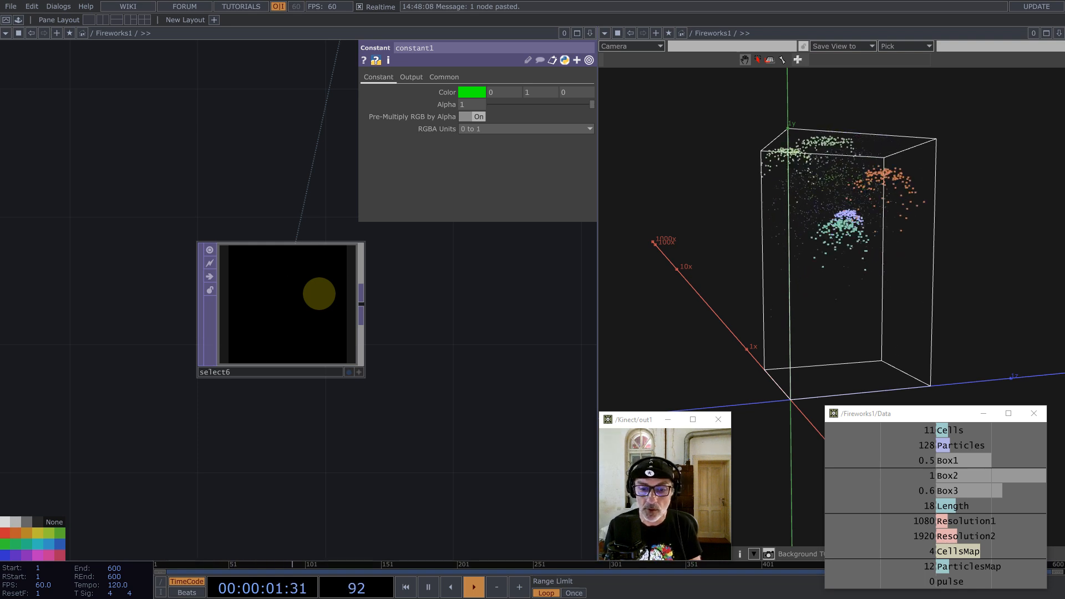
Step: Add a Reorder TOP, reorder2, after select6
middle_click(361, 305)
text(re)
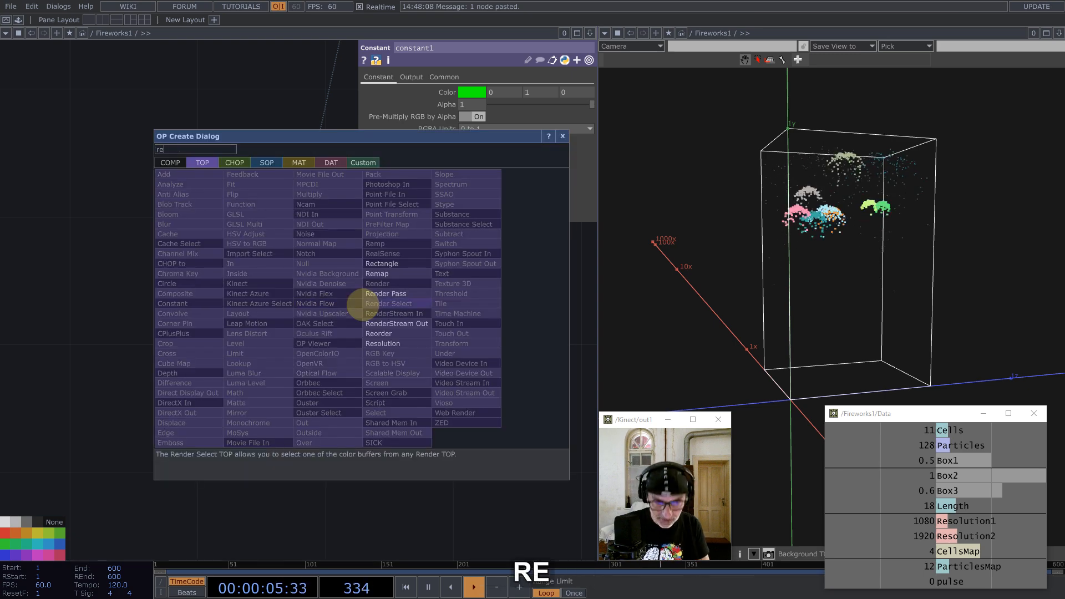
click(379, 334)
click(480, 311)
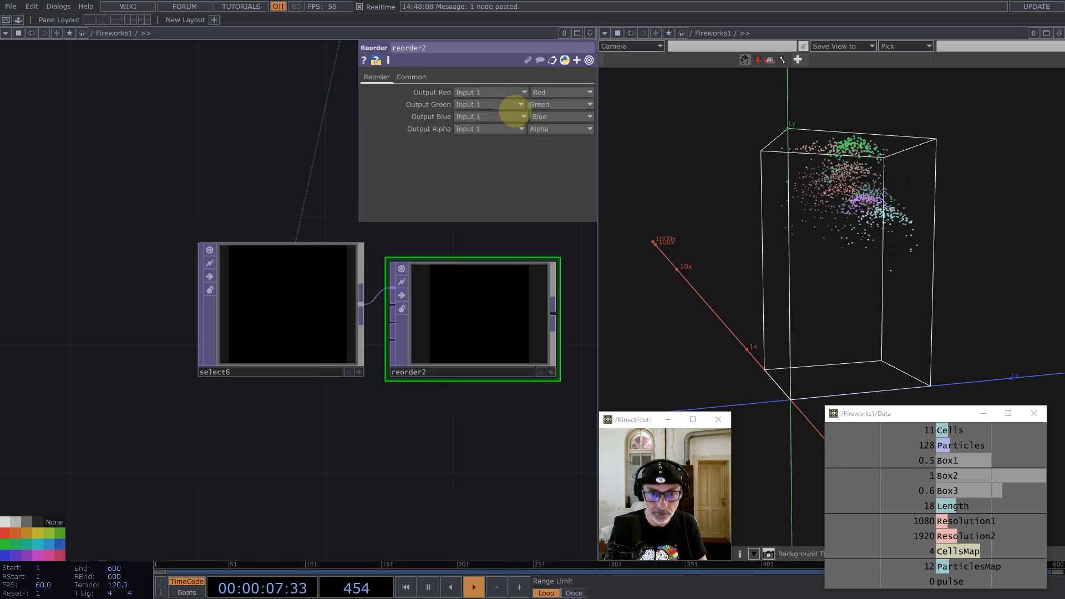
Step: Set reorder2 to 32-bit float (Mono+Alpha) with Nearest Pixel input and viewer smoothness
click(546, 128)
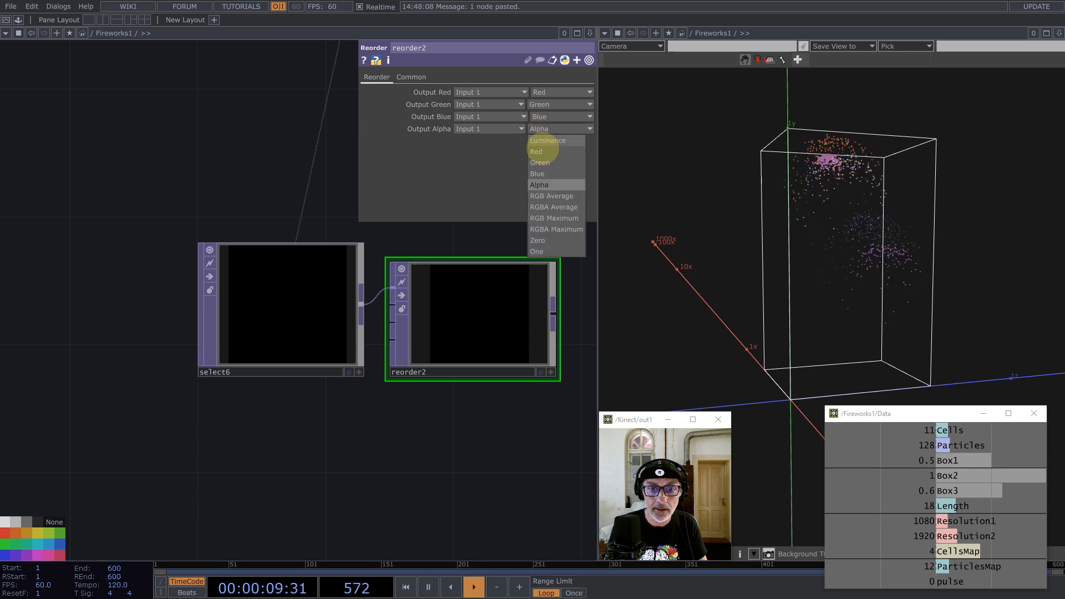
click(411, 77)
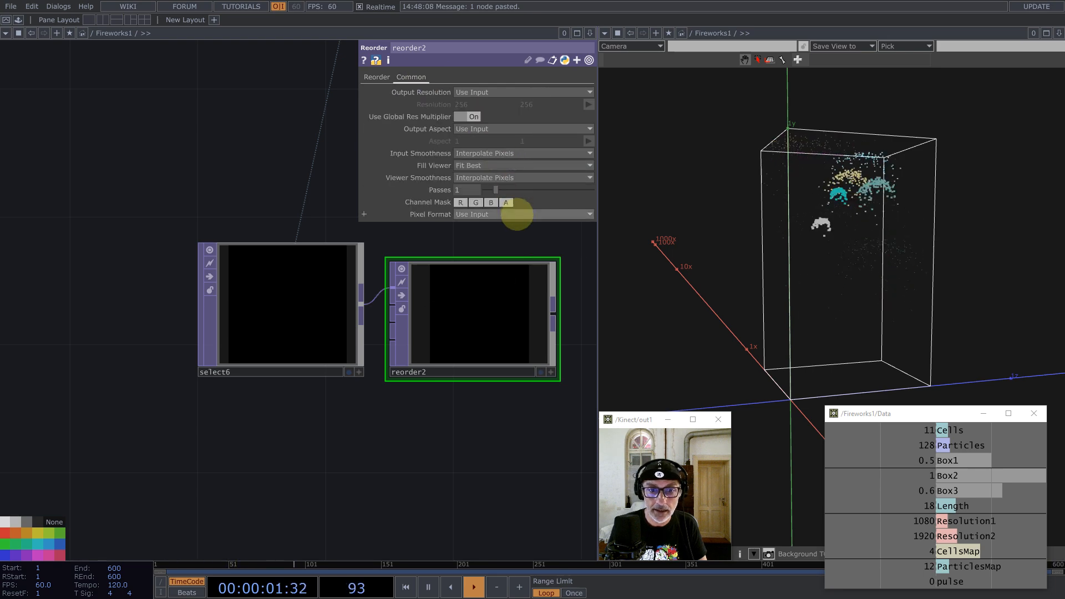
click(523, 214)
click(535, 482)
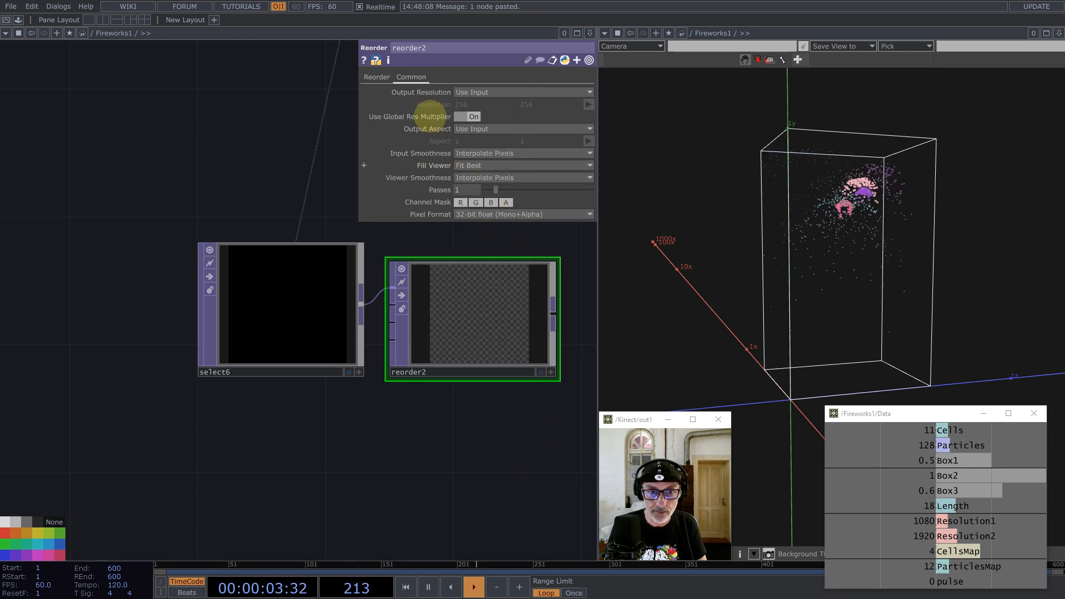
click(502, 153)
click(499, 162)
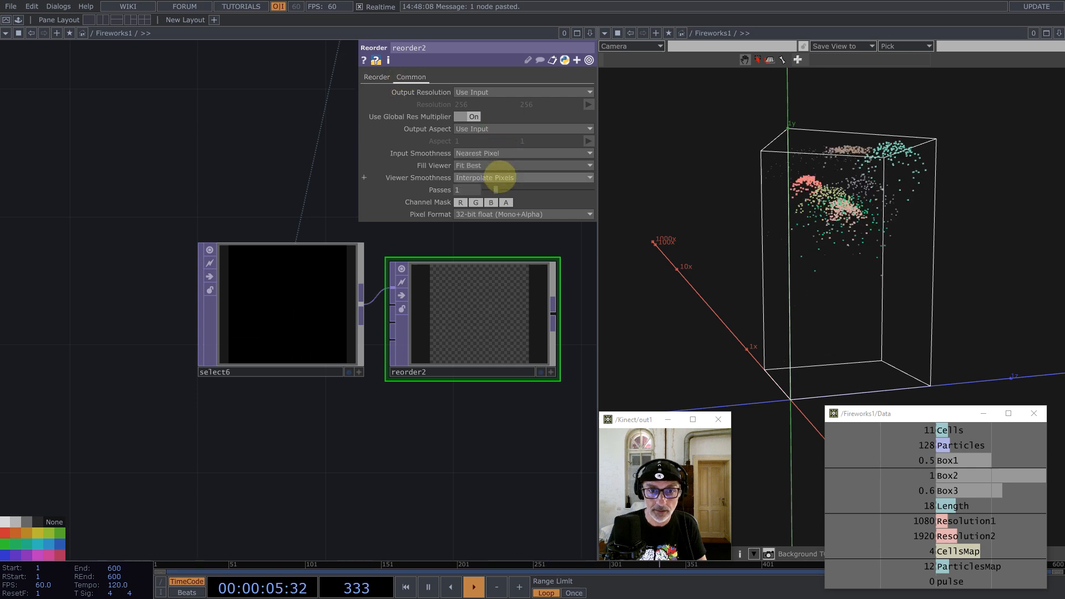
click(499, 176)
click(500, 191)
drag(525, 436, 221, 387)
scroll(221, 377, down, 4)
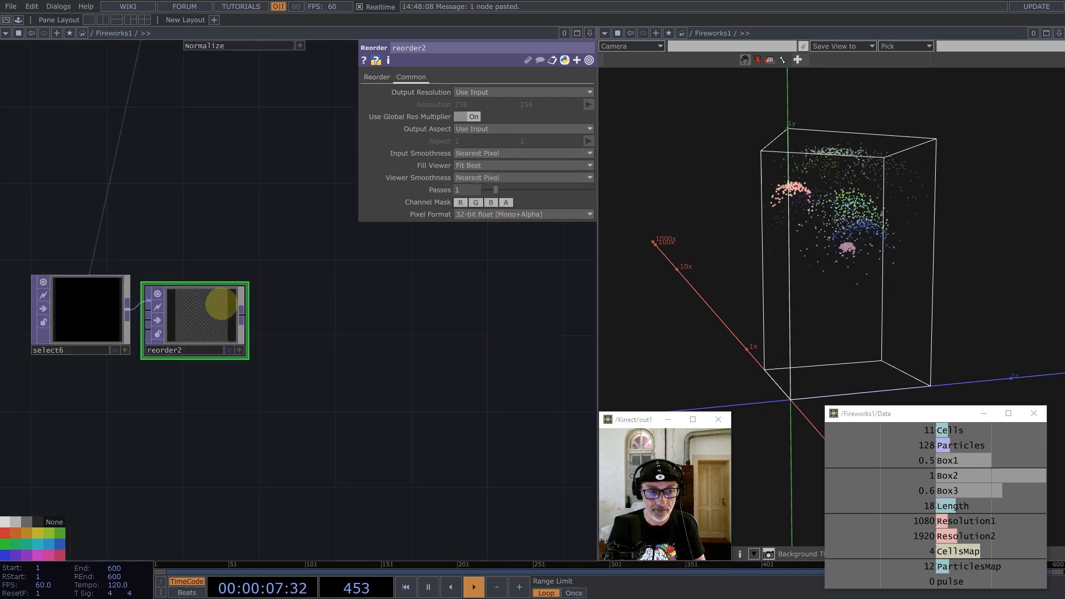
drag(221, 300, 255, 290)
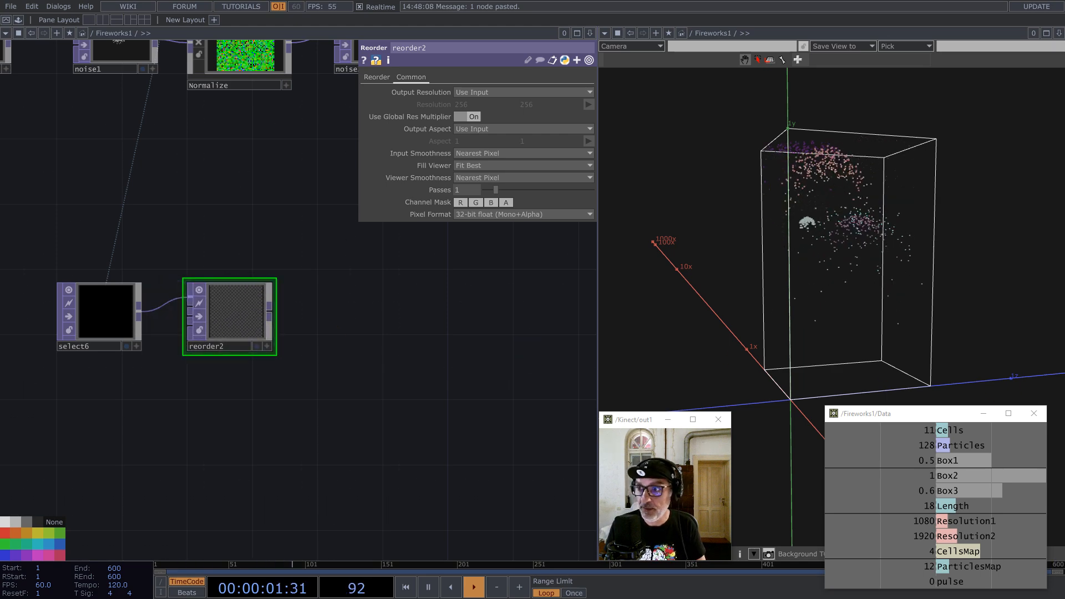
Step: Add a feedback component from the ImageFilters palette and feed reorder2 into it
click(19, 19)
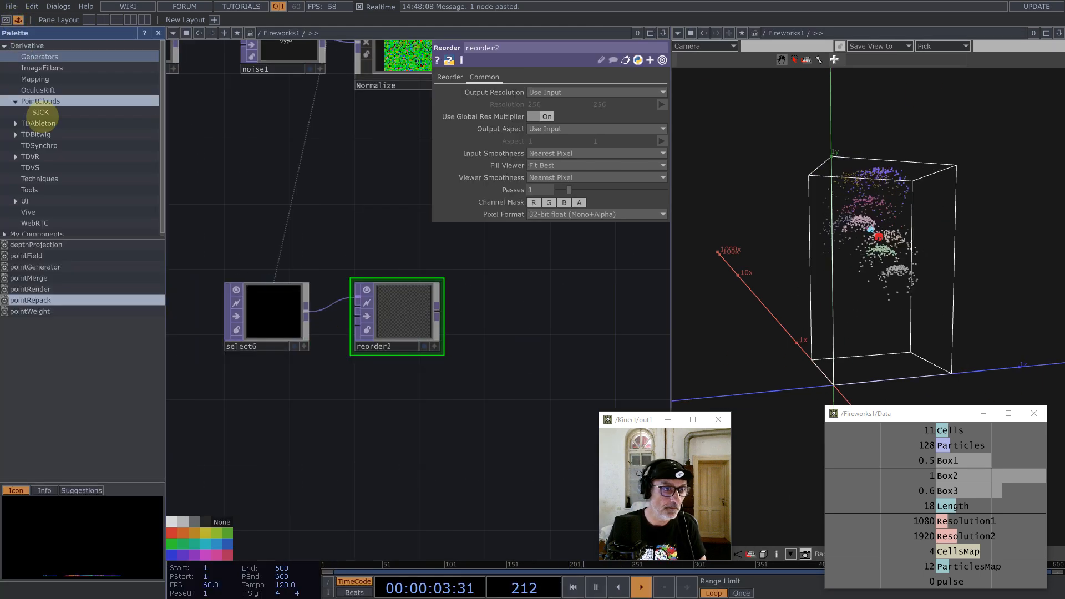
click(38, 68)
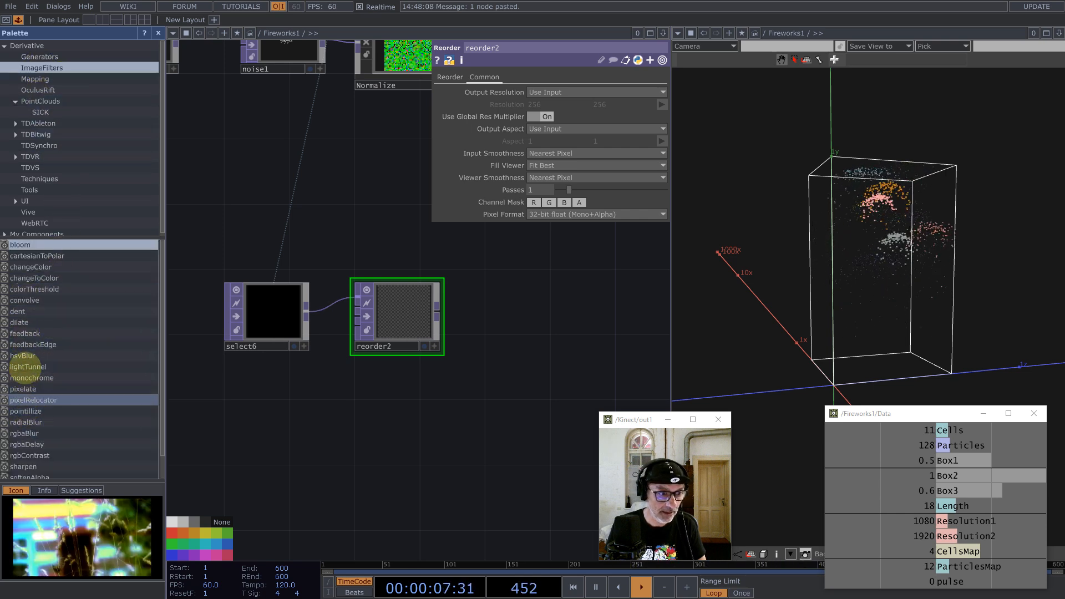
drag(25, 333, 488, 327)
drag(278, 341, 217, 399)
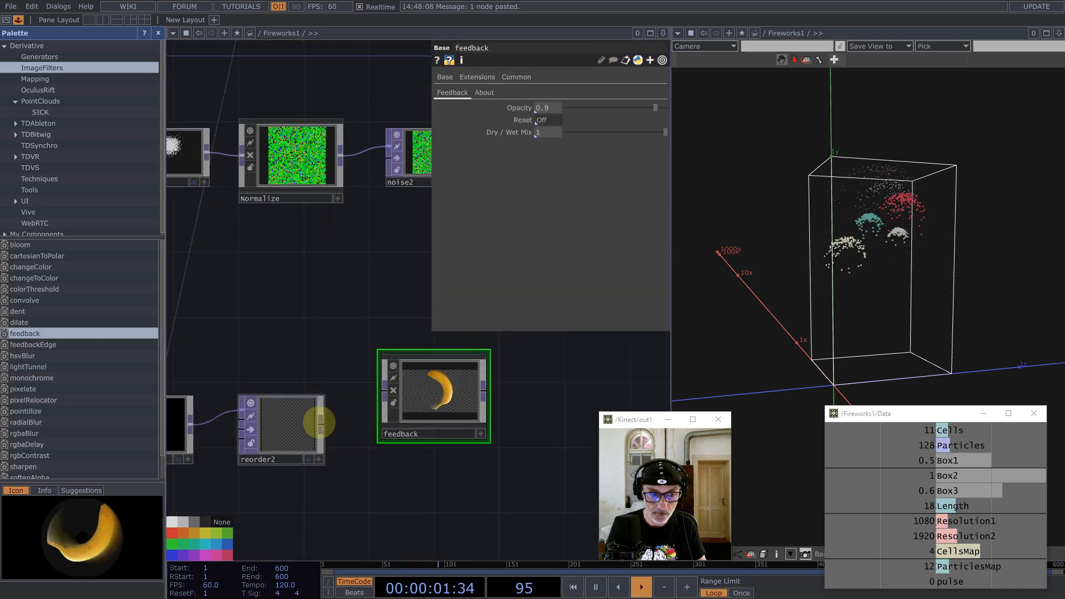
drag(319, 424, 380, 396)
drag(433, 389, 388, 432)
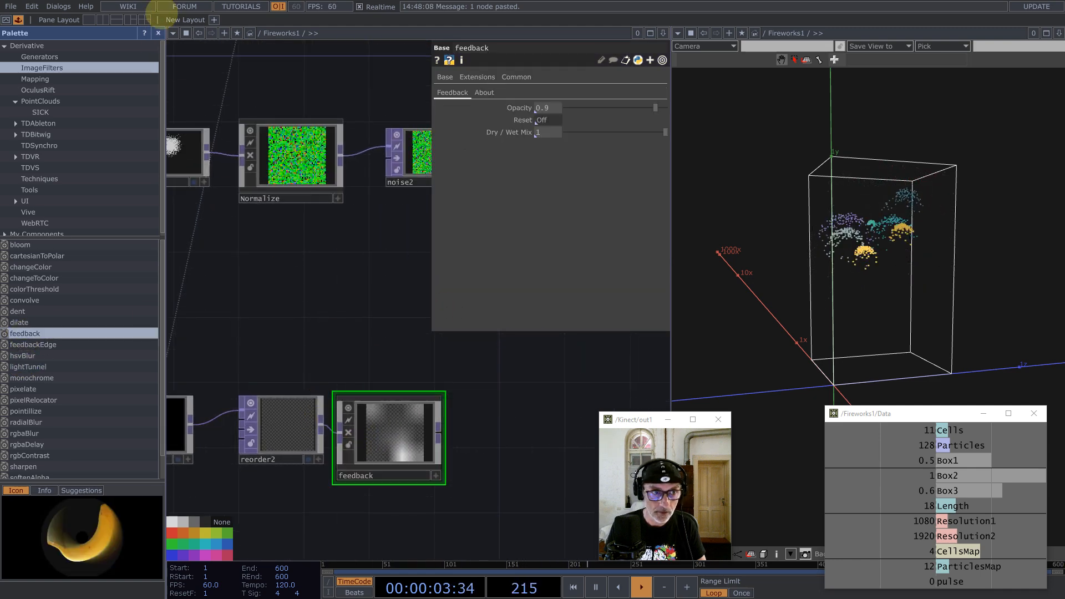
click(158, 33)
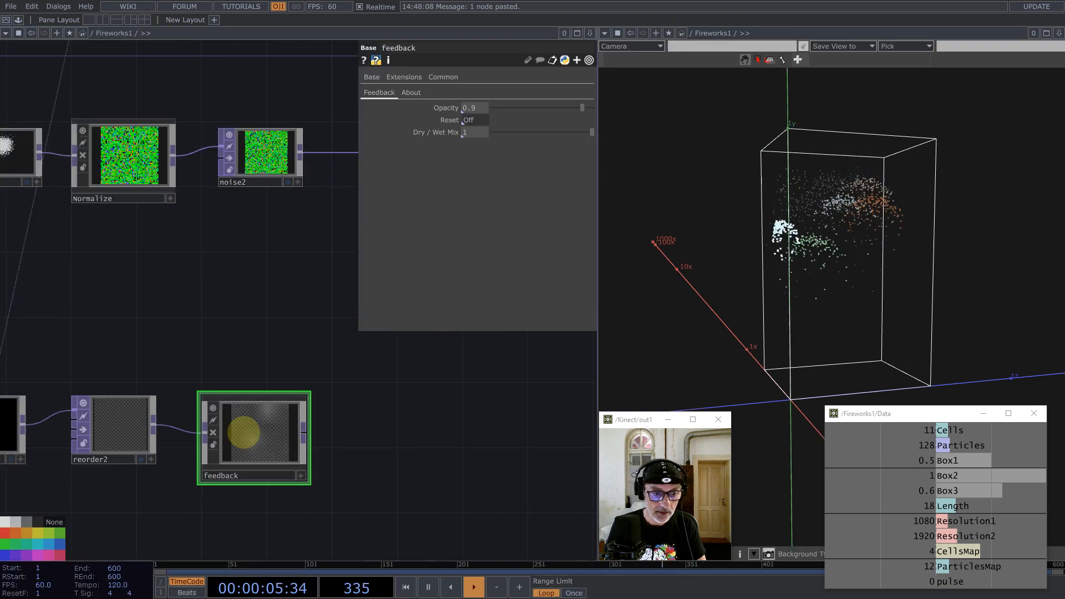
Step: Inside feedback, set level1's input smoothness to Nearest Pixel
key(i)
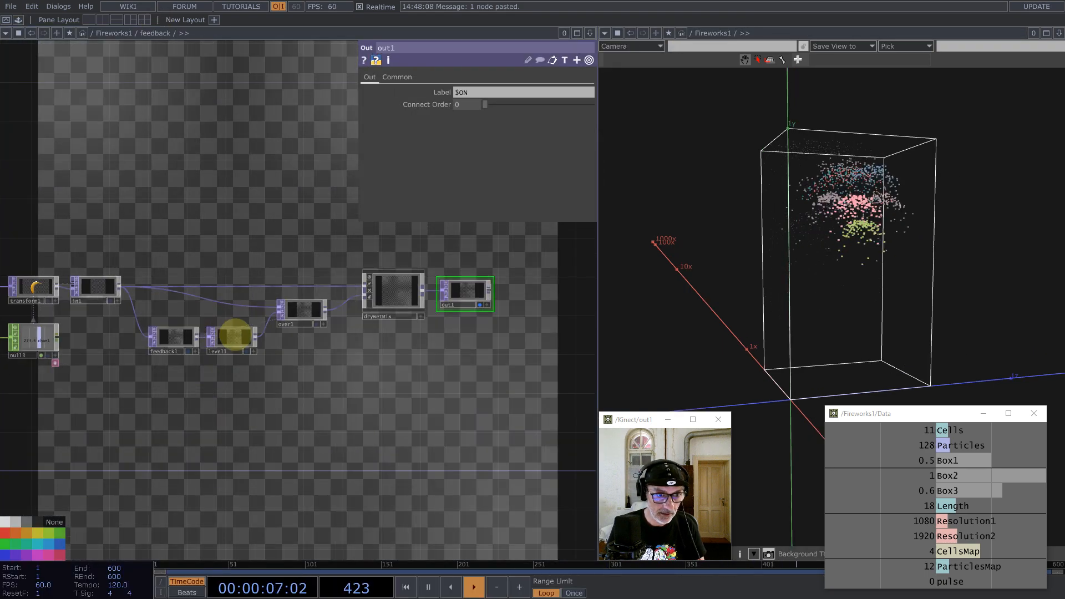
click(233, 337)
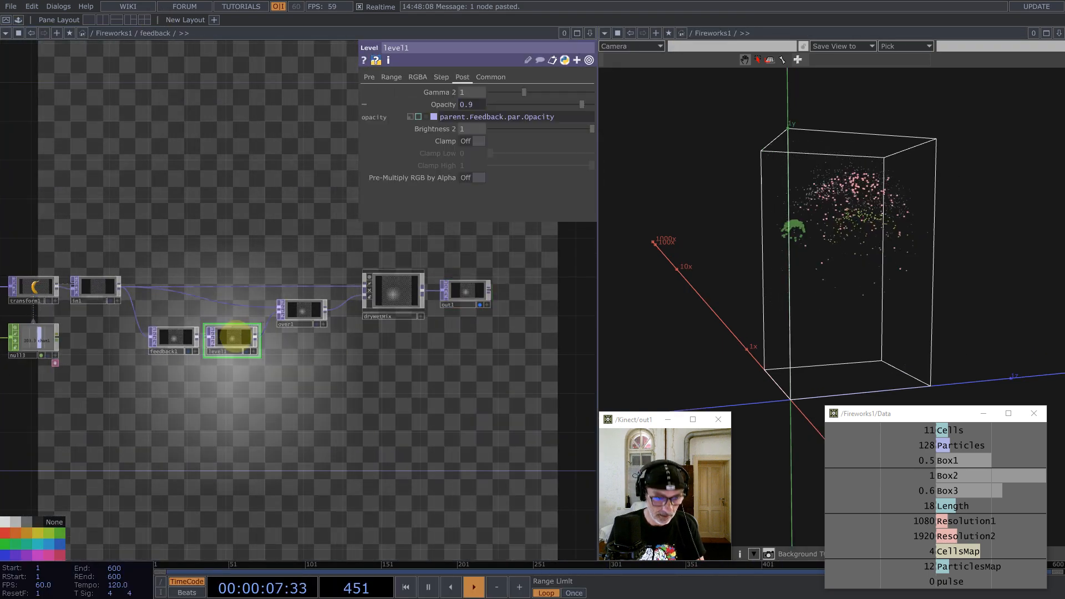
key(ctrl+a)
click(463, 77)
click(491, 77)
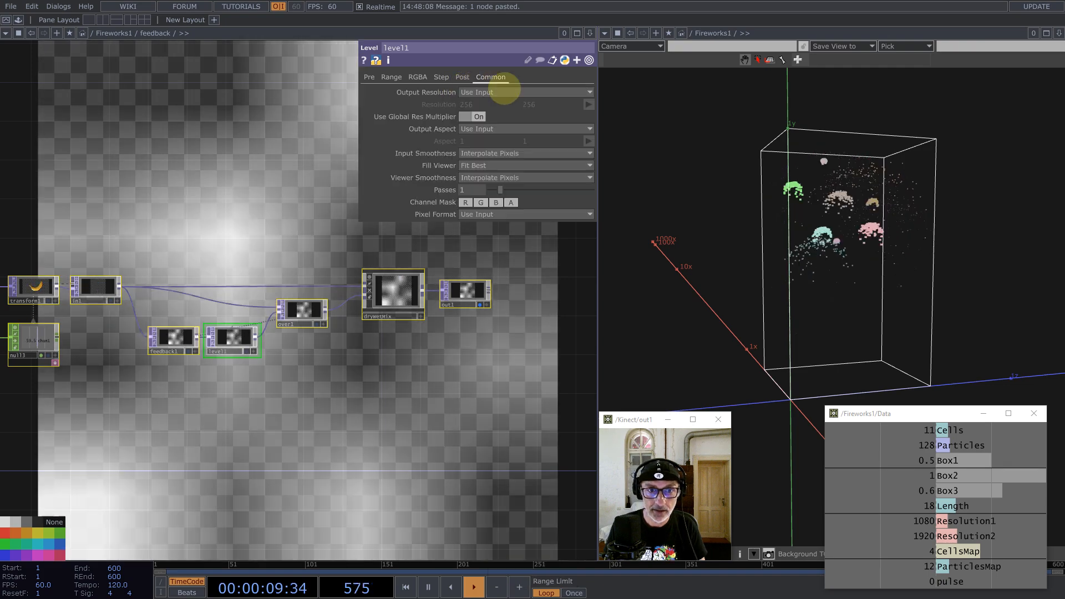
click(516, 154)
click(509, 165)
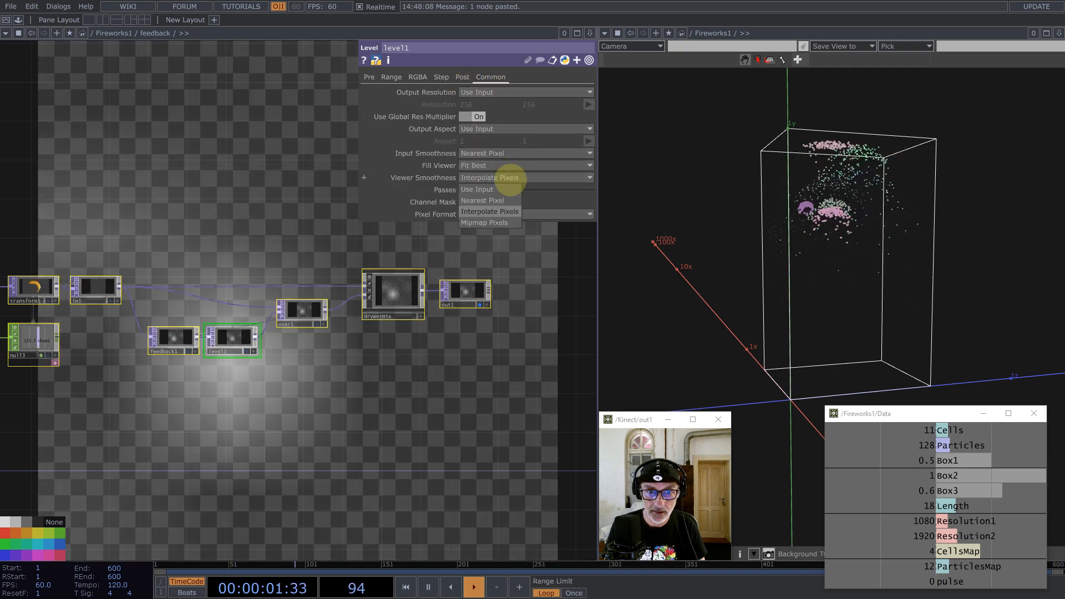
Step: Drive feedback's Reset with the pulse channel and set its Opacity to 0.95
scroll(269, 394, down, 5)
scroll(269, 394, down, 6)
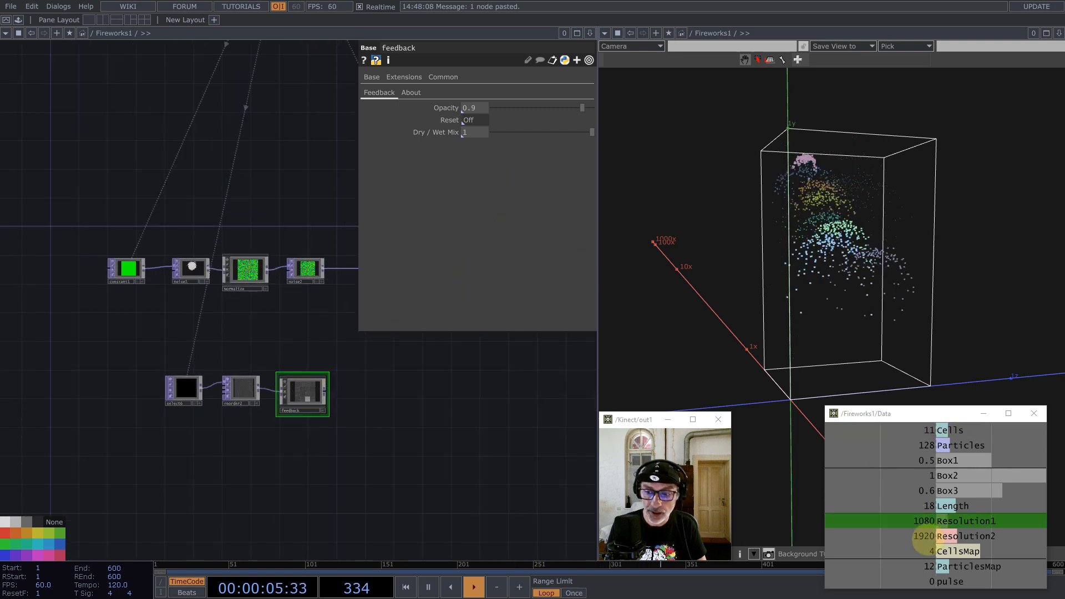
drag(955, 580, 482, 109)
click(478, 105)
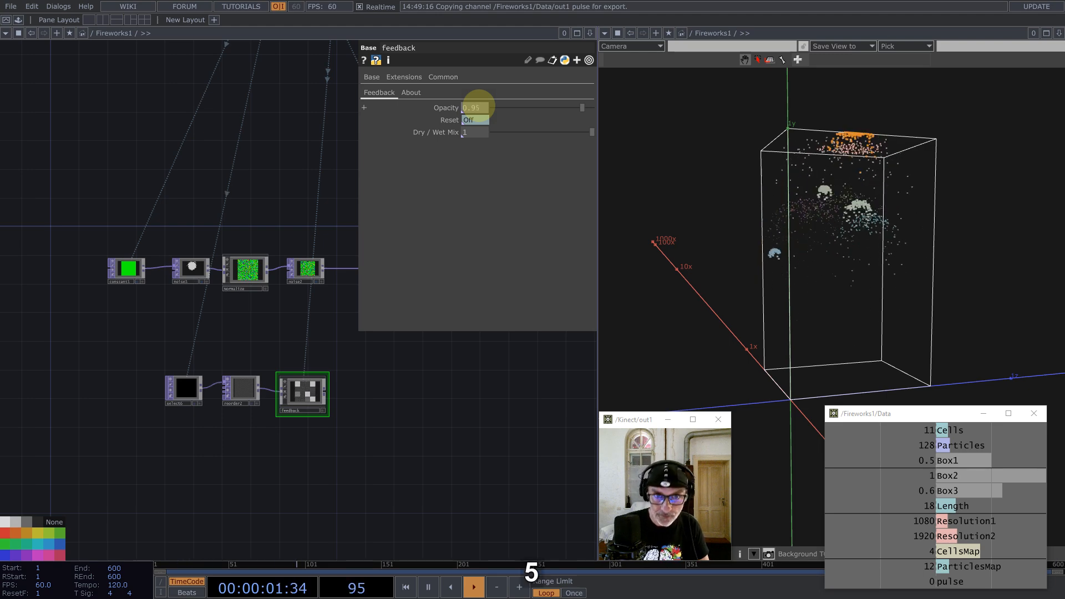
key(Return)
scroll(296, 419, up, 4)
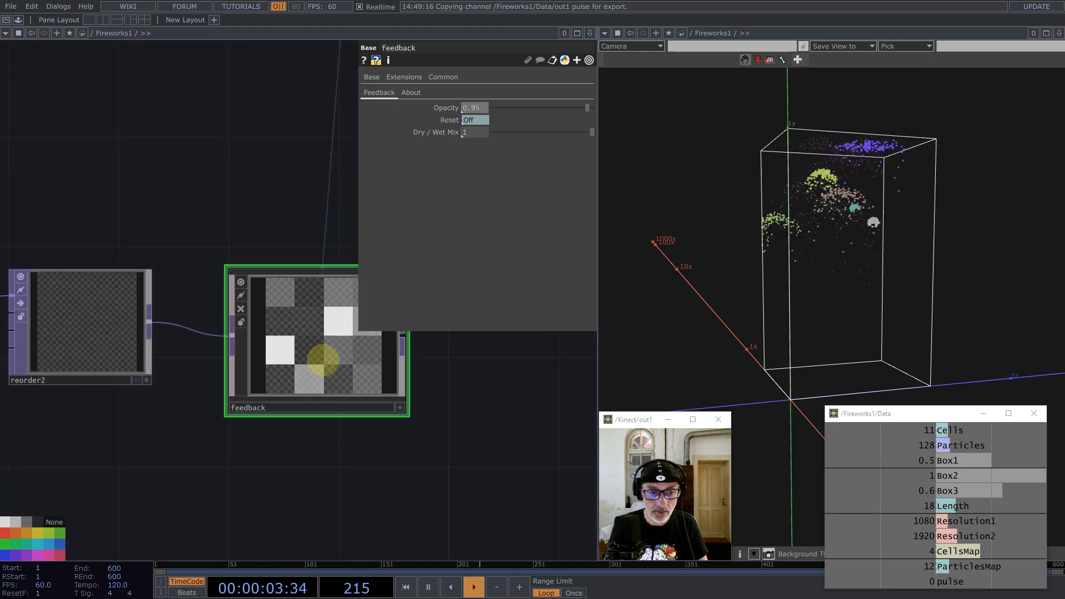
scroll(303, 270, up, 3)
drag(290, 199, 358, 278)
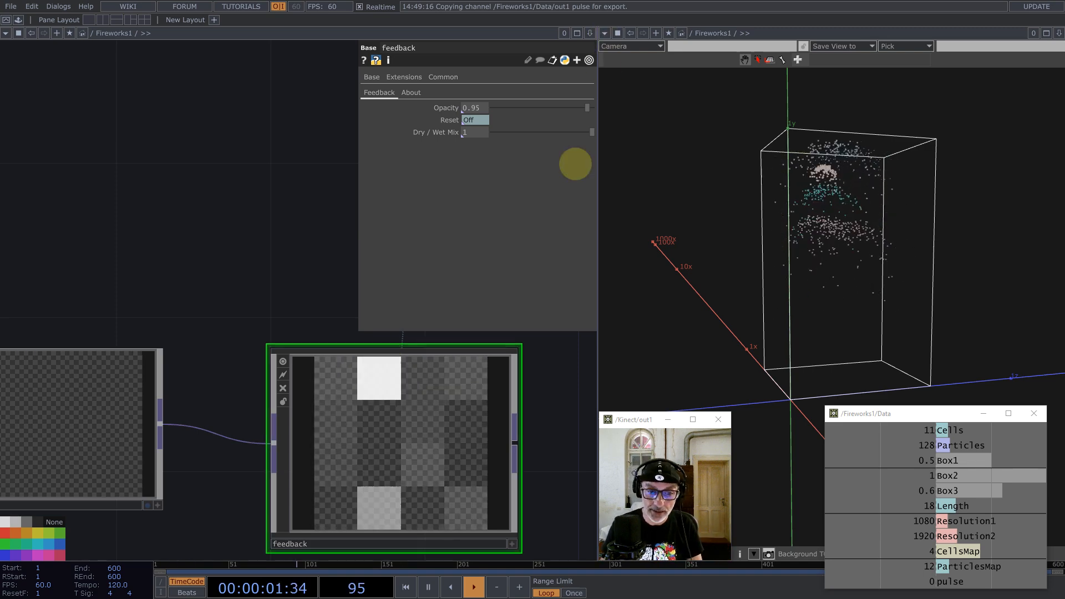
scroll(281, 452, down, 5)
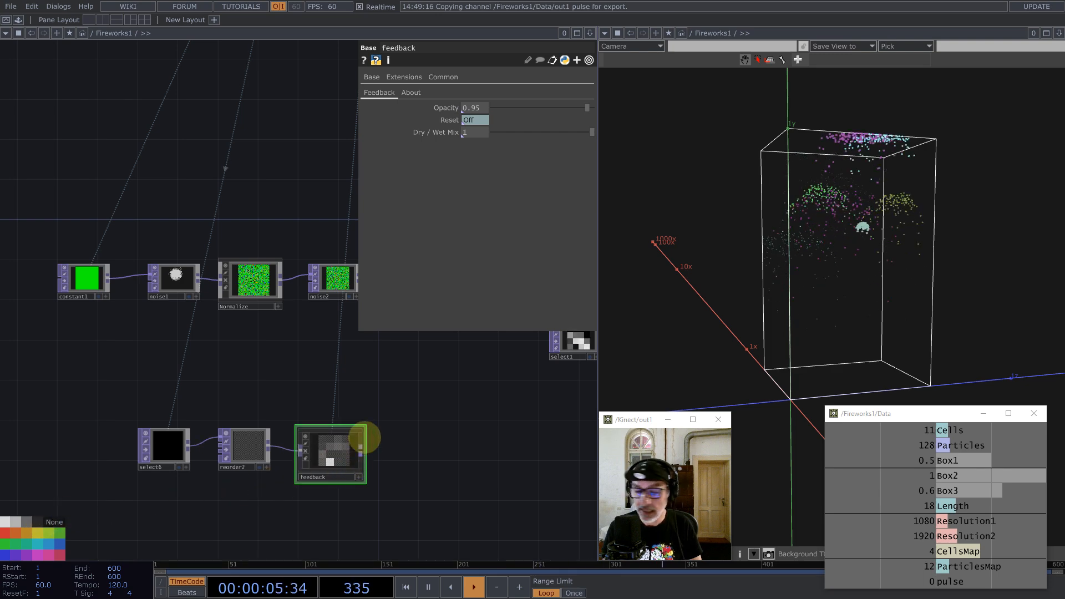
drag(390, 392, 311, 426)
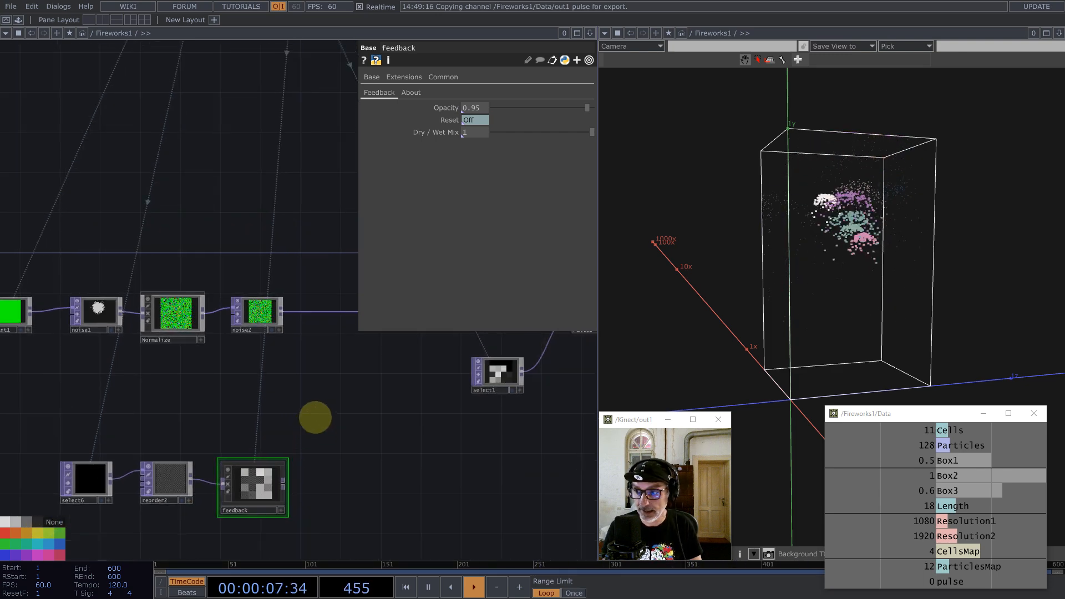
Step: Add math2 after feedback and remap its To Range to 1–2
middle_click(283, 484)
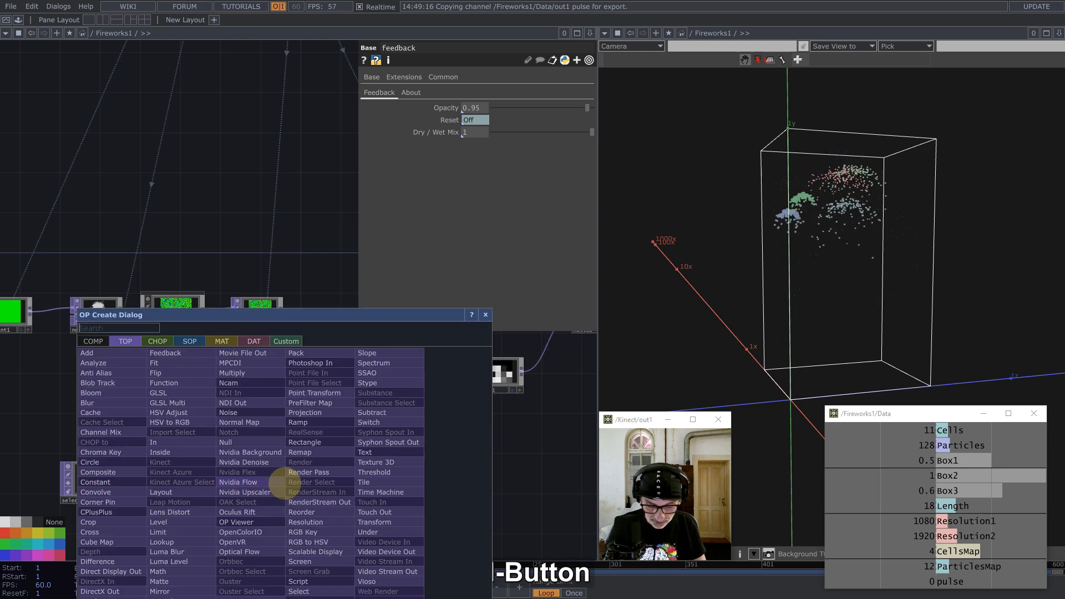
text(mat)
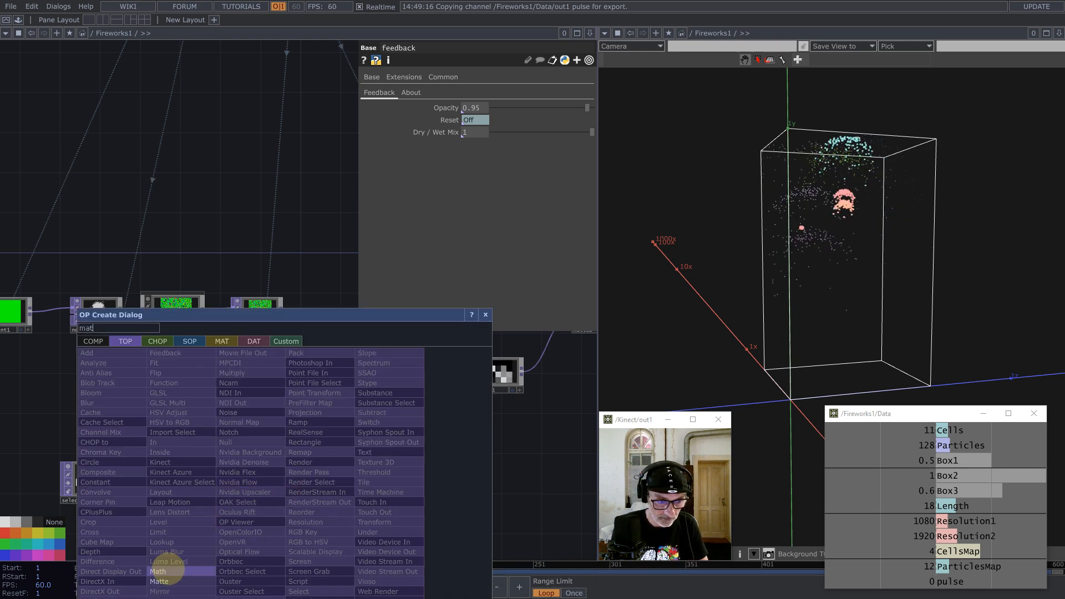
click(158, 572)
click(334, 486)
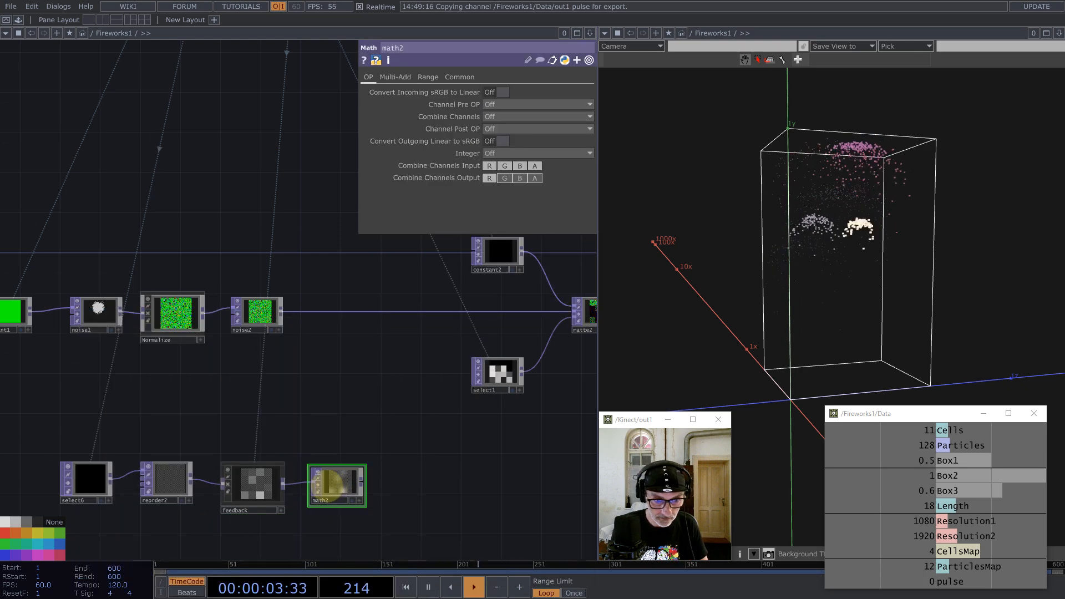
drag(334, 485, 324, 484)
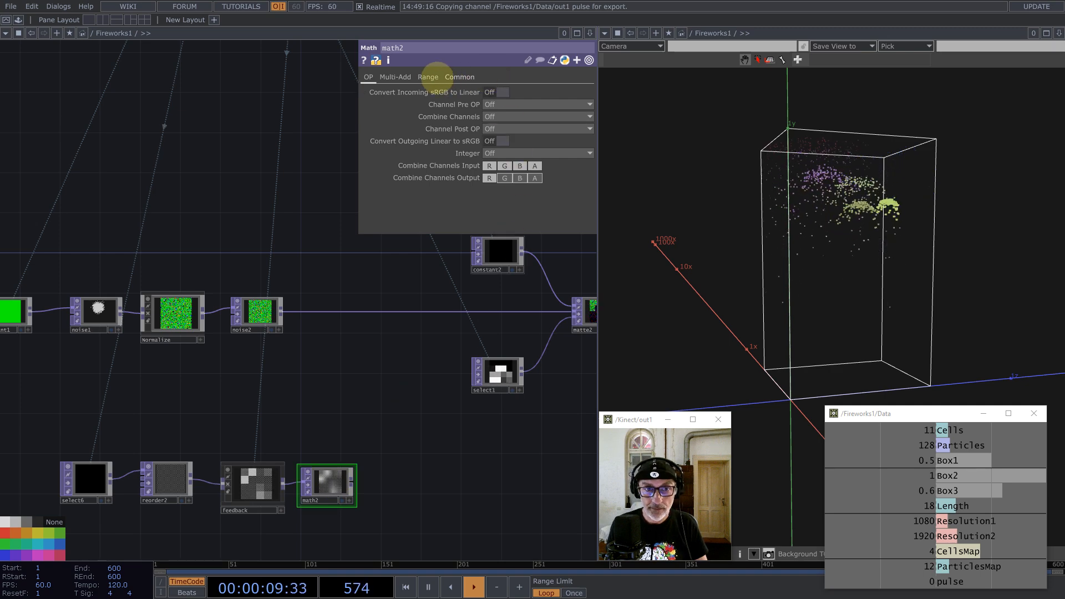
click(428, 77)
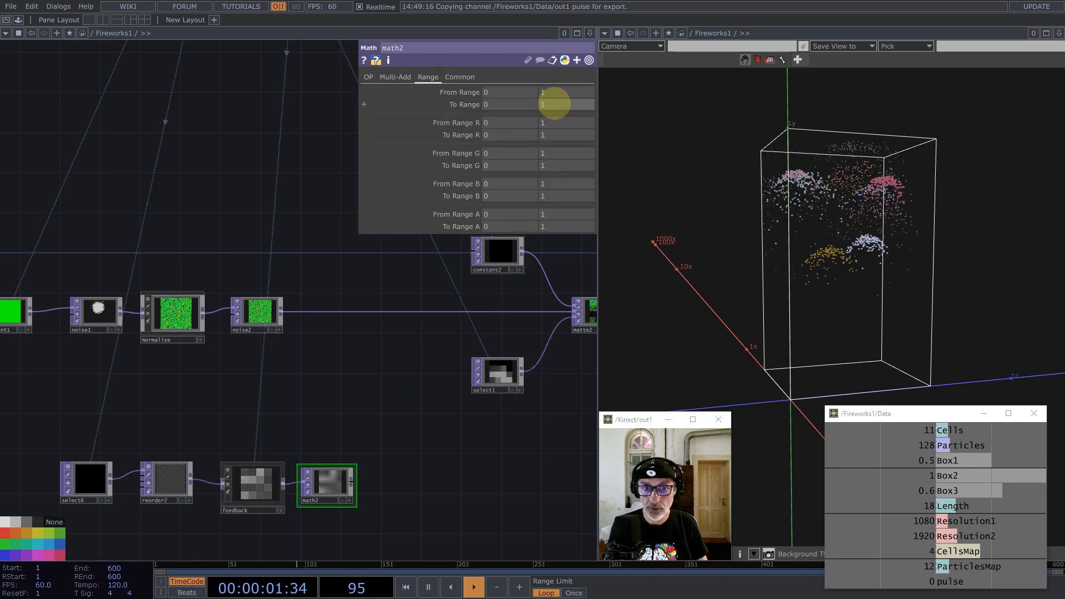
text(1)
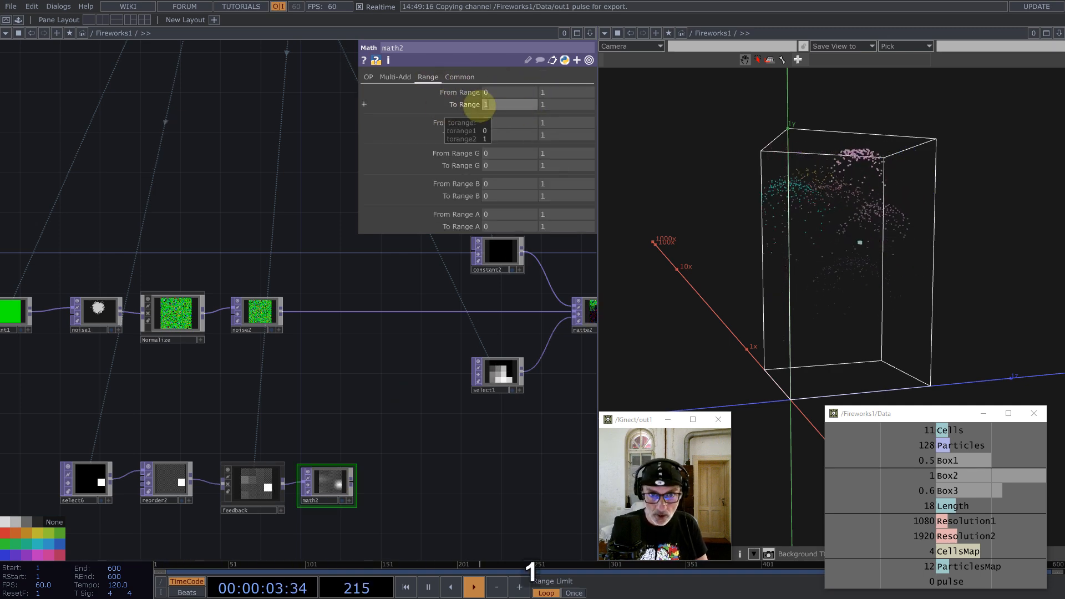
drag(549, 103, 529, 104)
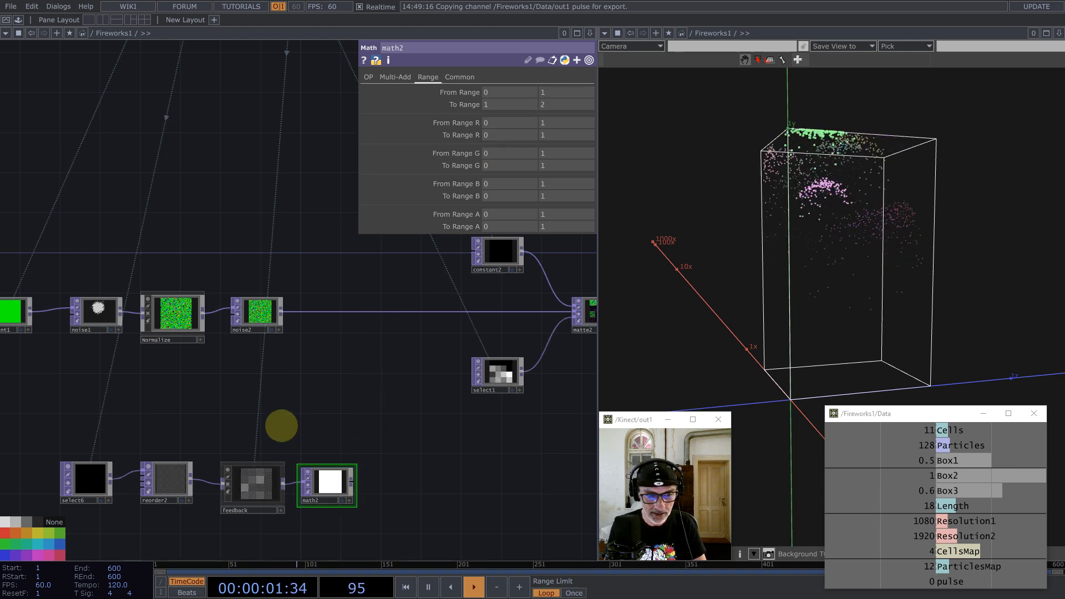
Step: Move select6 through math2 beneath the noise row and give math2 Nearest Pixel smoothing
drag(281, 426, 392, 395)
right_drag(483, 497, 165, 417)
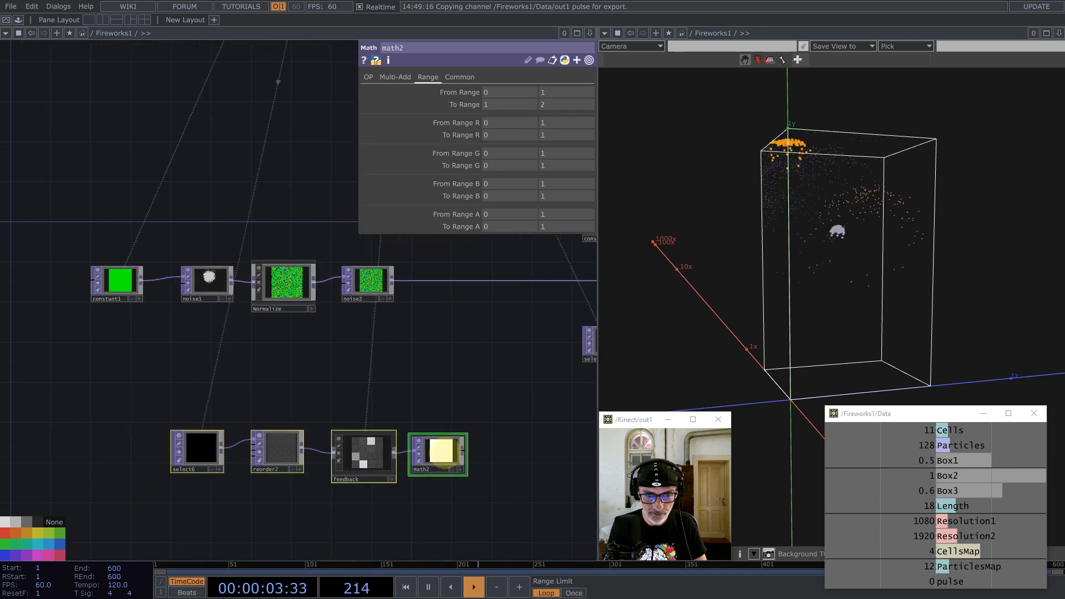
drag(437, 453, 356, 382)
click(470, 79)
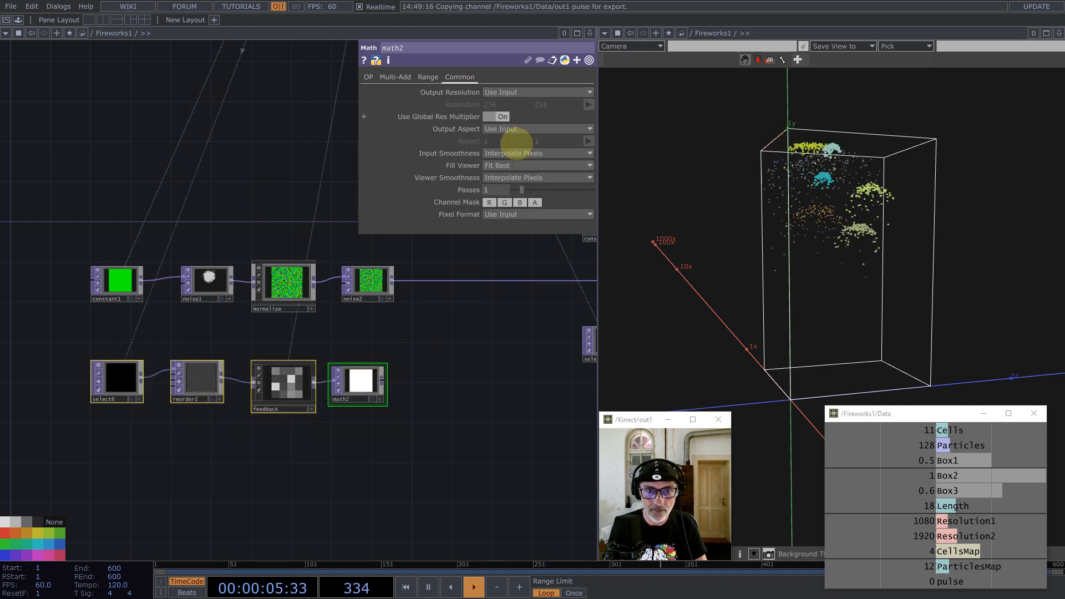
click(515, 154)
click(514, 165)
click(517, 178)
click(516, 200)
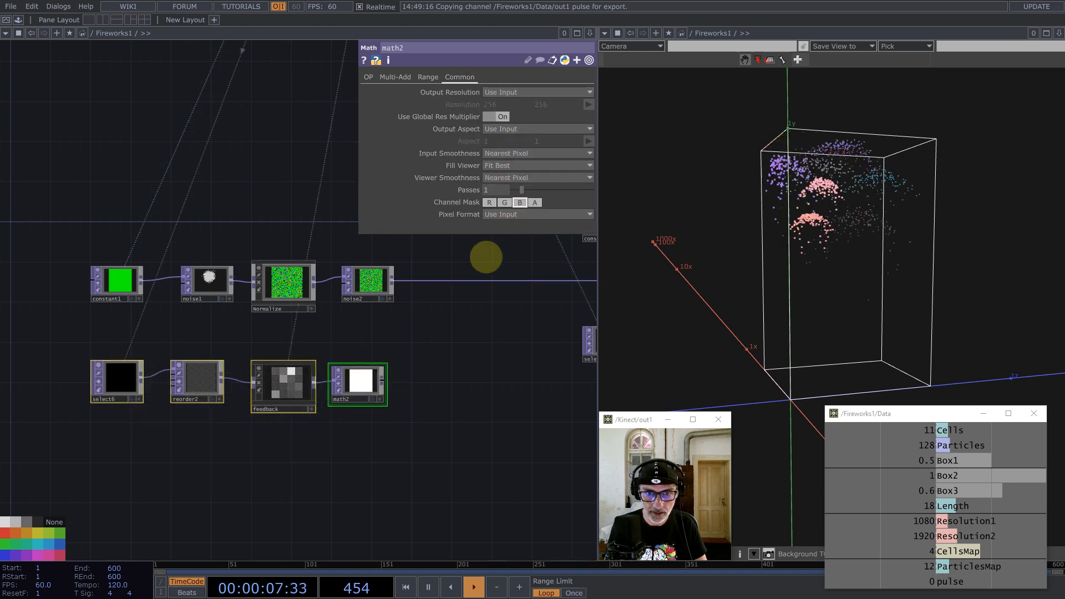
Step: Add a Multiply operator after math2
middle_click(376, 381)
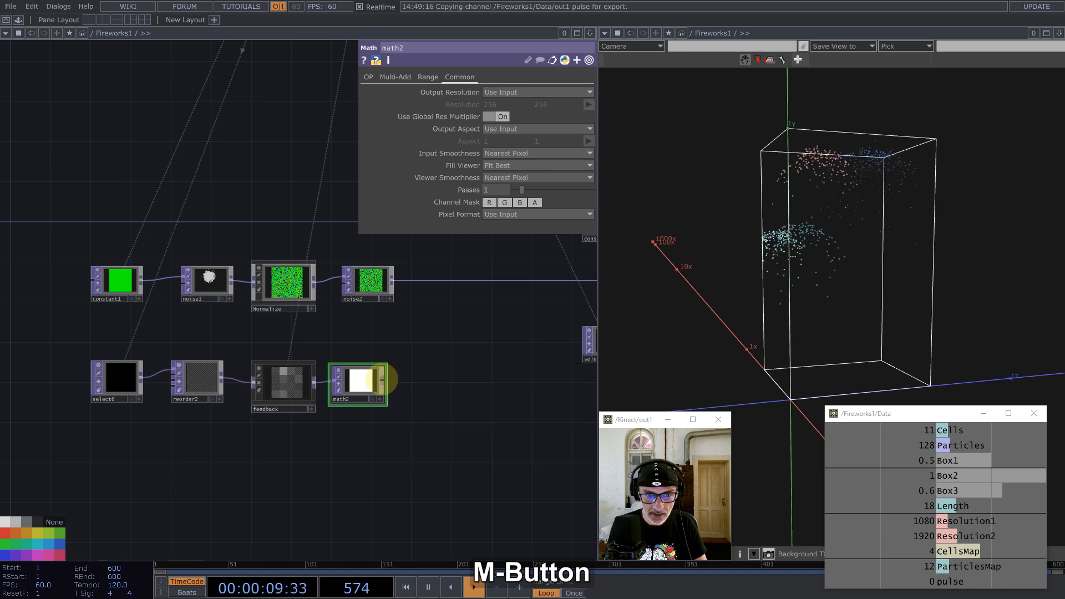
right_click(383, 381)
click(334, 268)
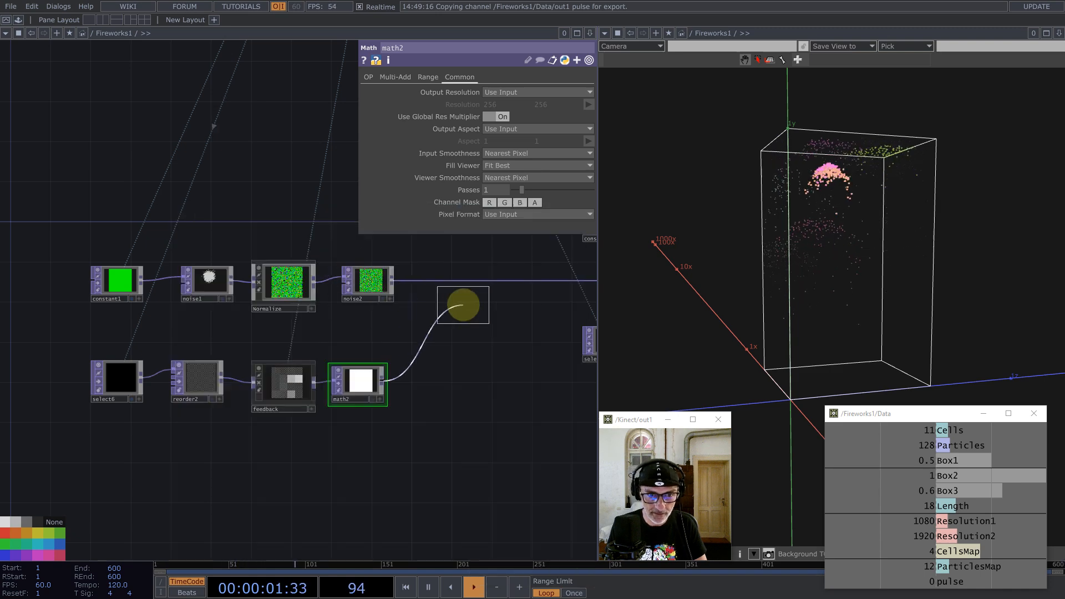
Step: Place multiply3 beside noise2, wire noise2 into it, and use Nearest Pixel input smoothness
click(456, 302)
drag(395, 278, 449, 323)
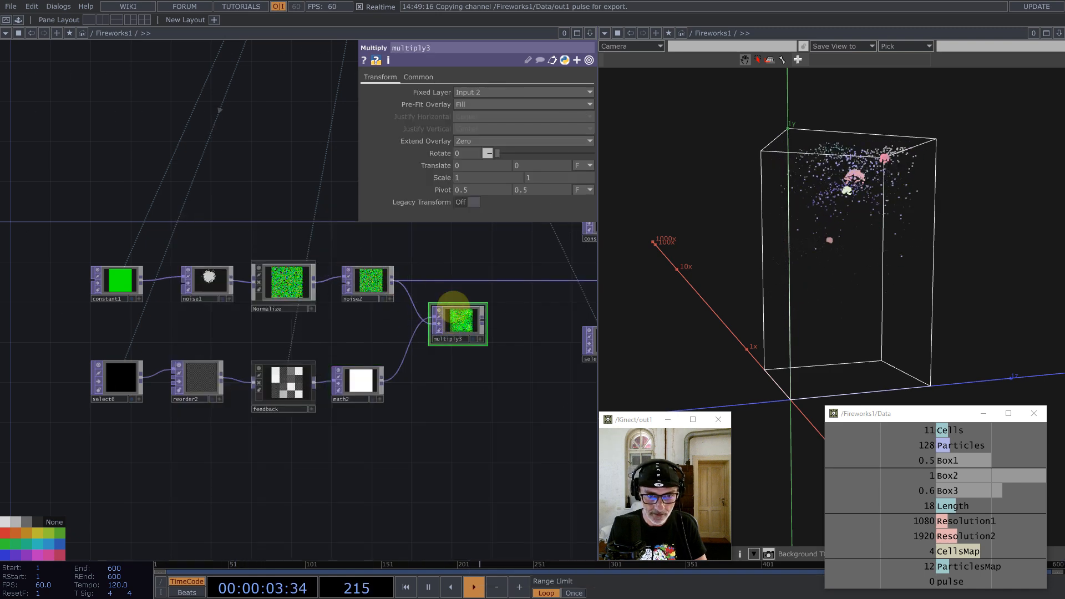
click(418, 77)
click(479, 153)
click(477, 165)
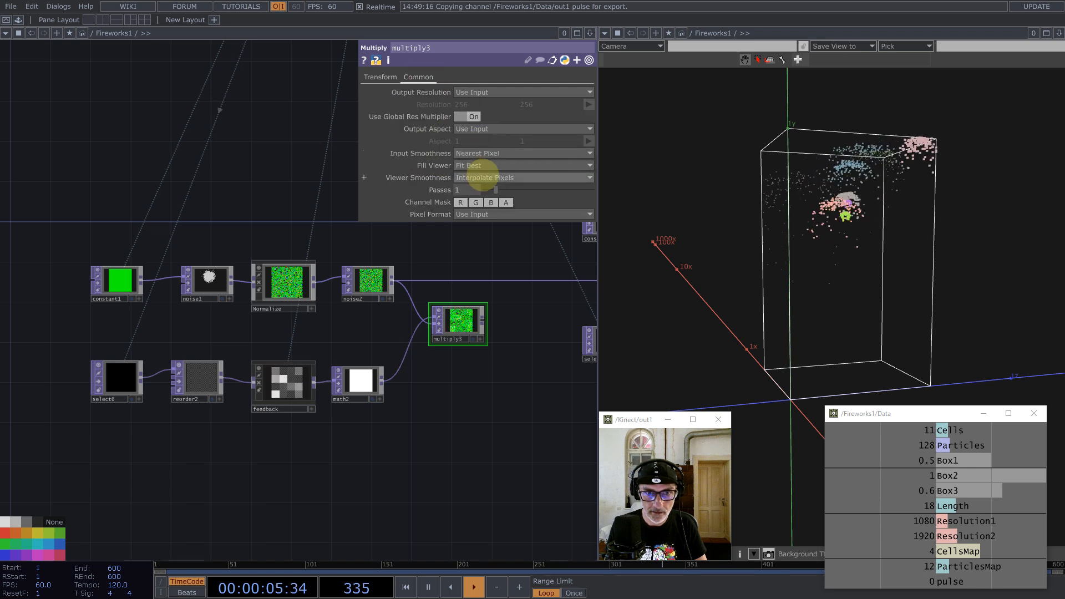
Step: Route multiply3's output to where noise2 previously fed
drag(482, 320, 518, 282)
drag(461, 311, 460, 301)
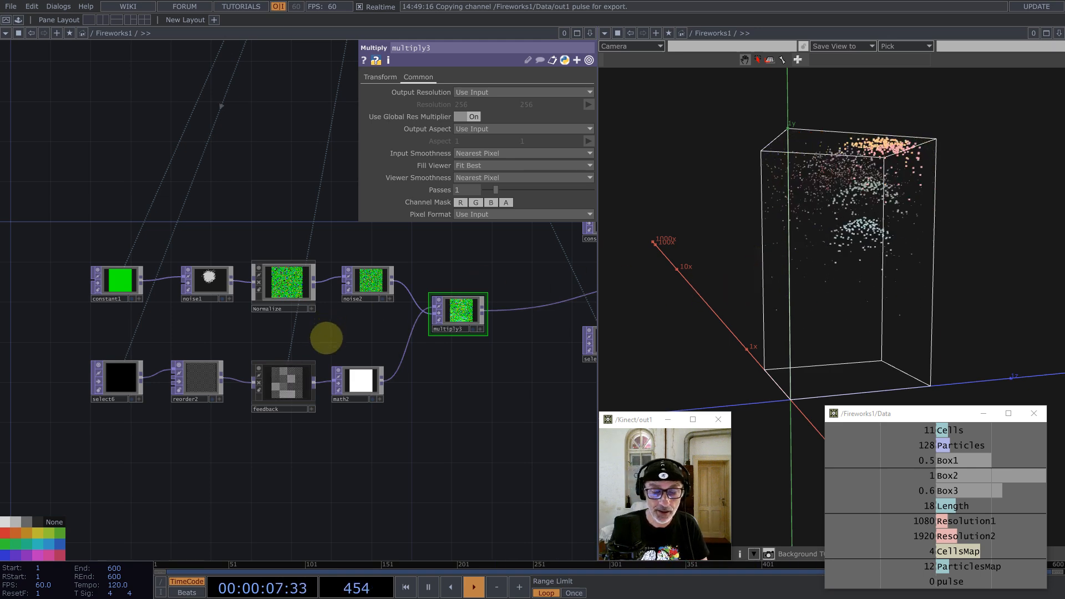
scroll(326, 338, down, 6)
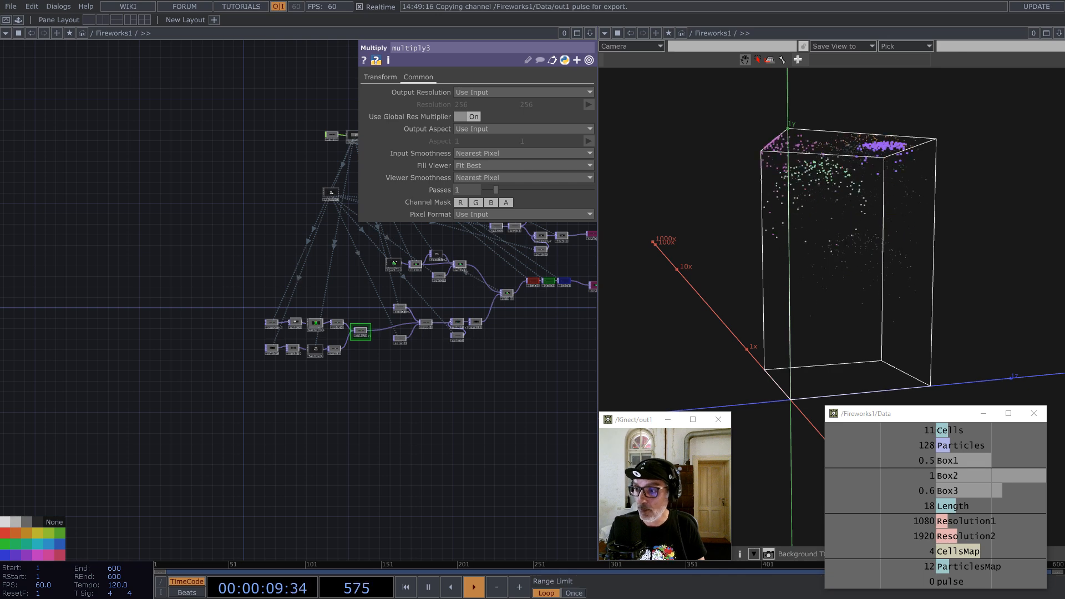
drag(522, 338, 271, 452)
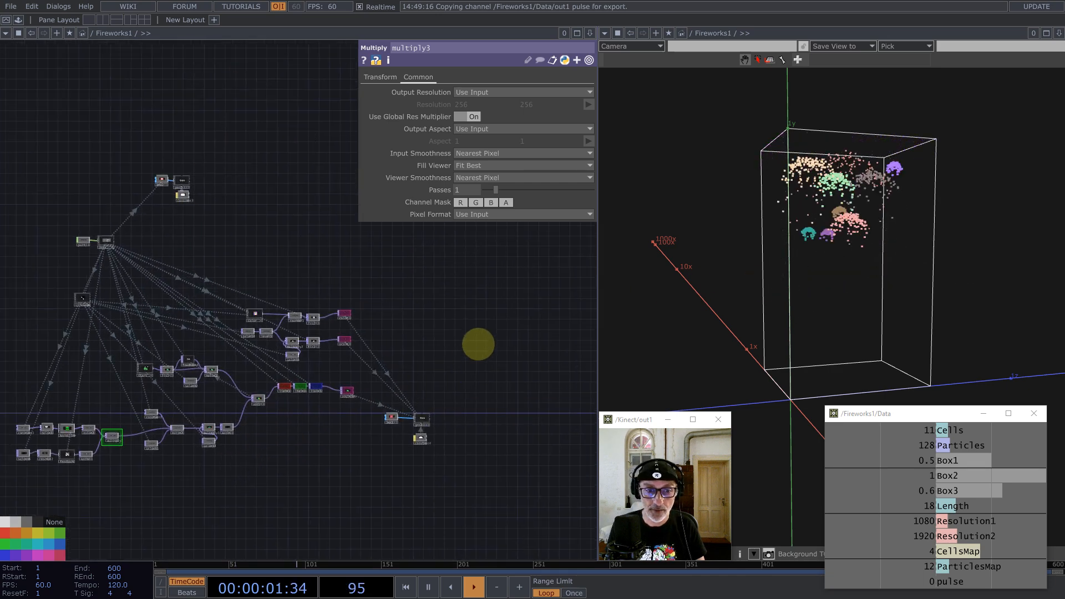
drag(477, 344, 401, 326)
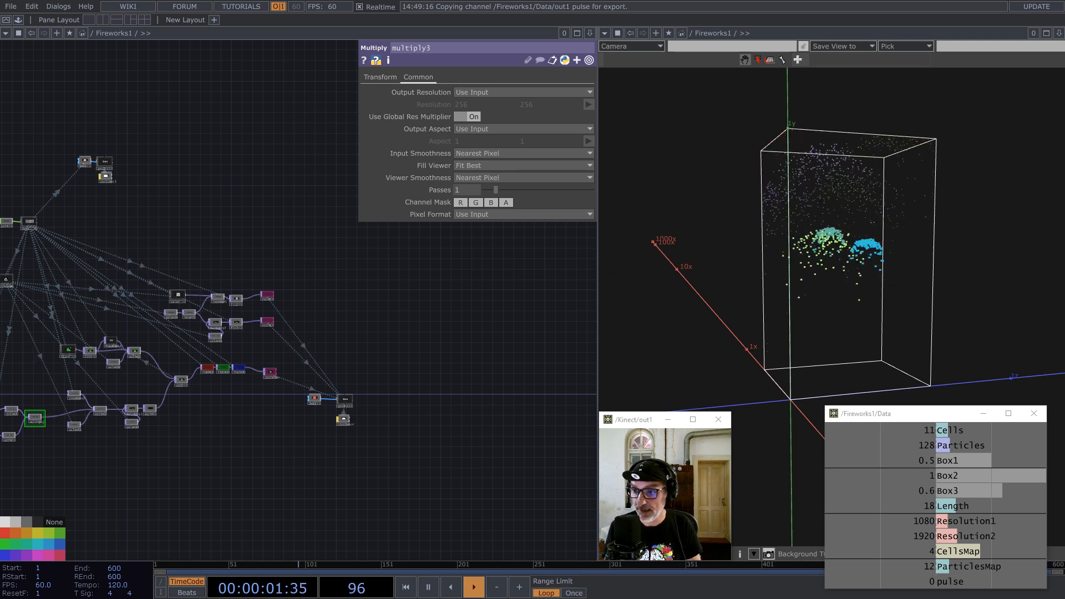
Step: Create a select7 TOP apart from the main network that reads the position texture
drag(352, 305, 387, 335)
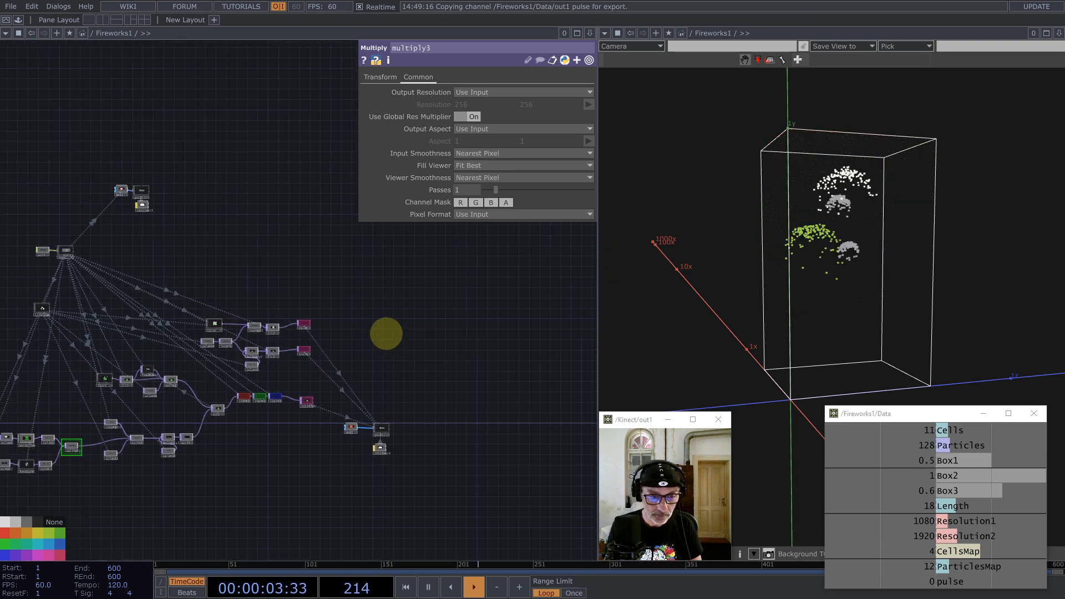
key(Tab)
text(se)
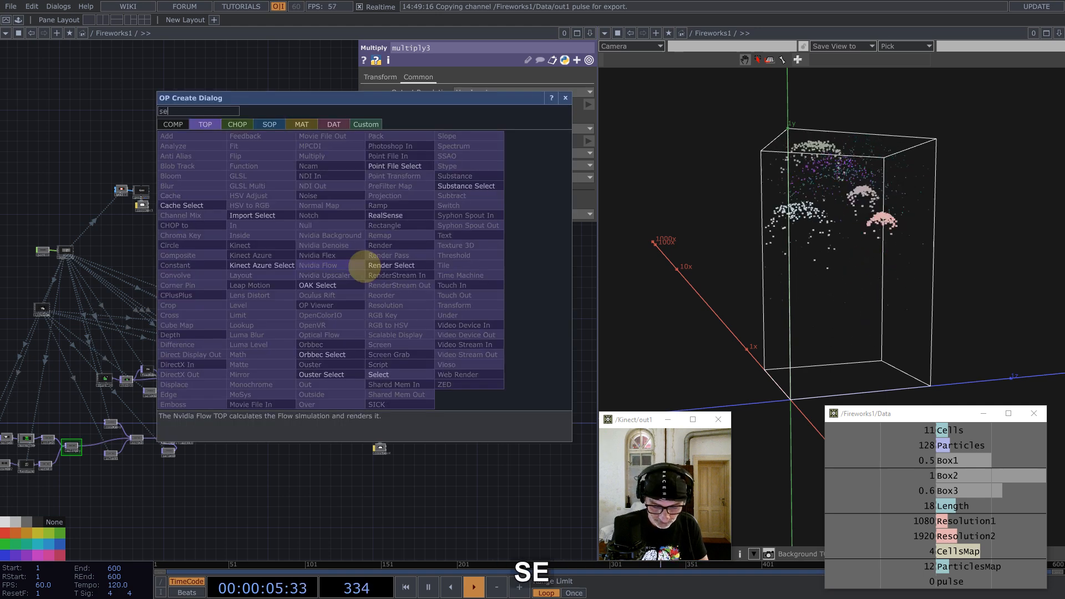
text(l)
click(381, 374)
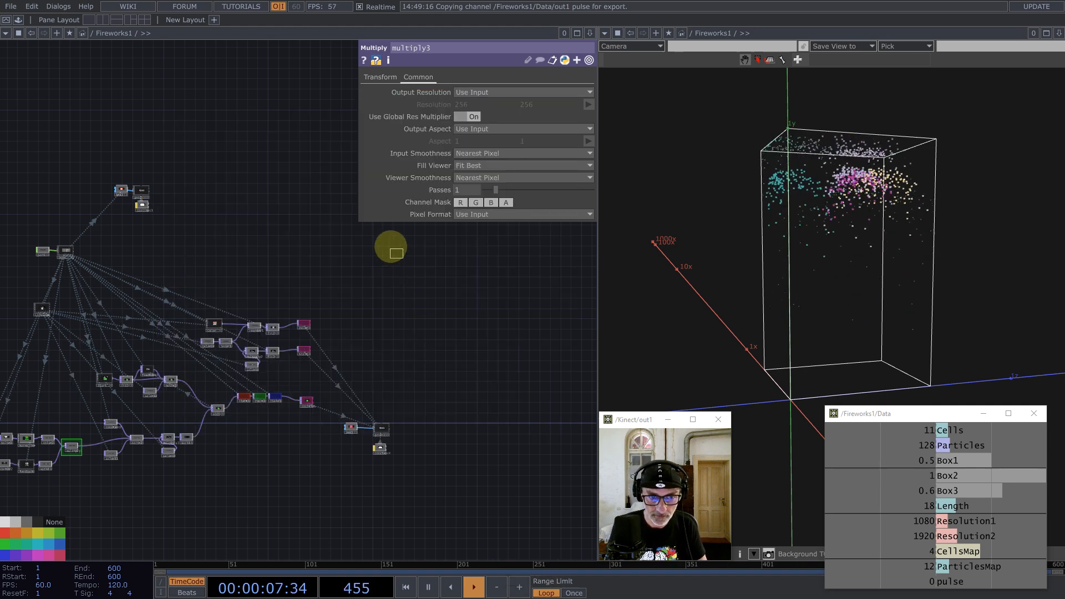
click(380, 251)
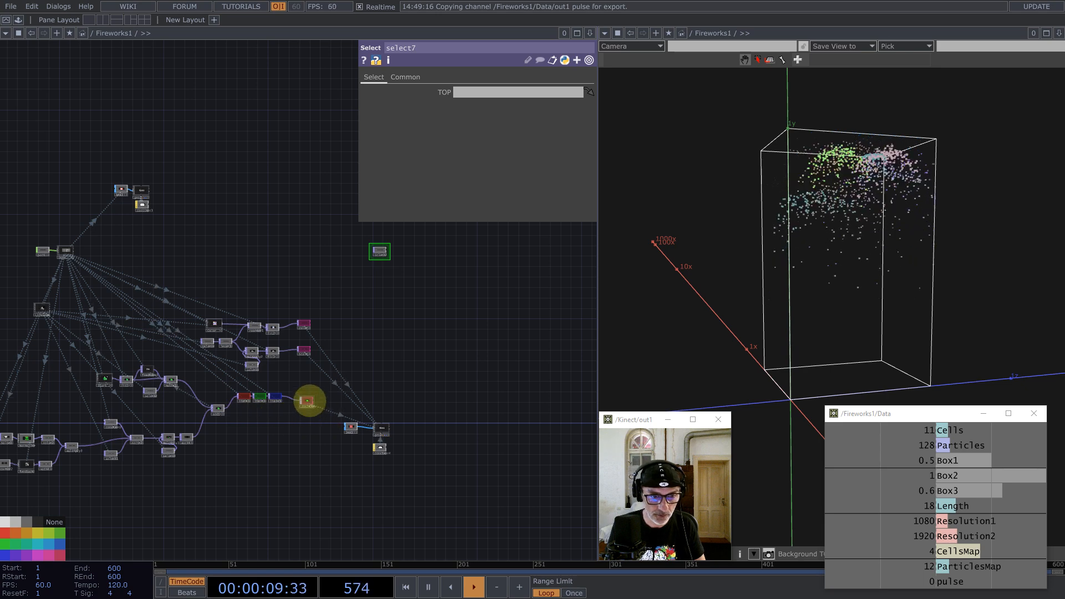
scroll(309, 401, up, 5)
drag(305, 399, 483, 92)
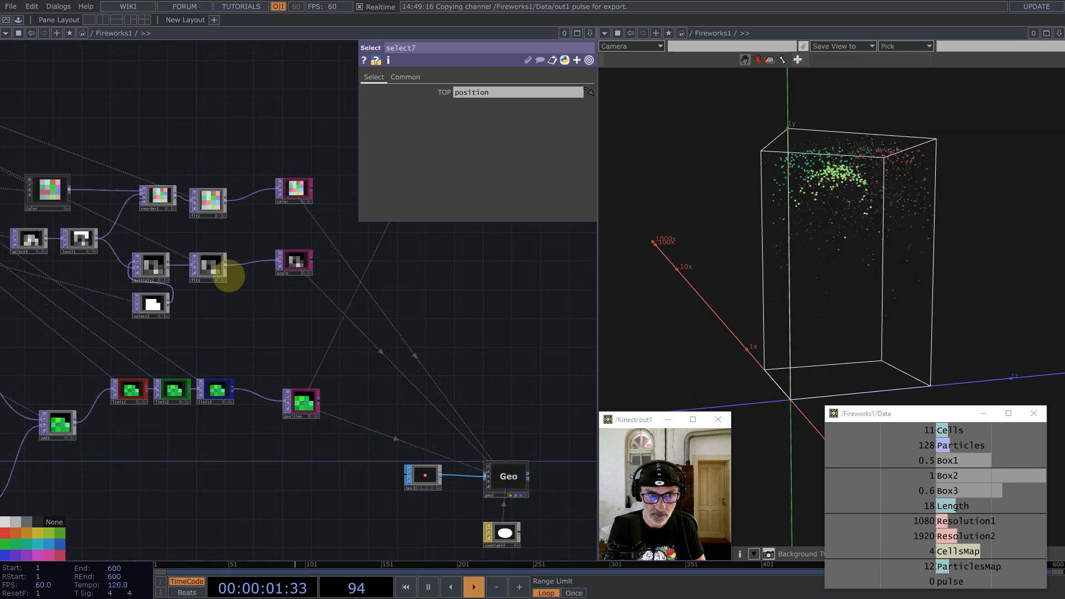
scroll(134, 360, down, 6)
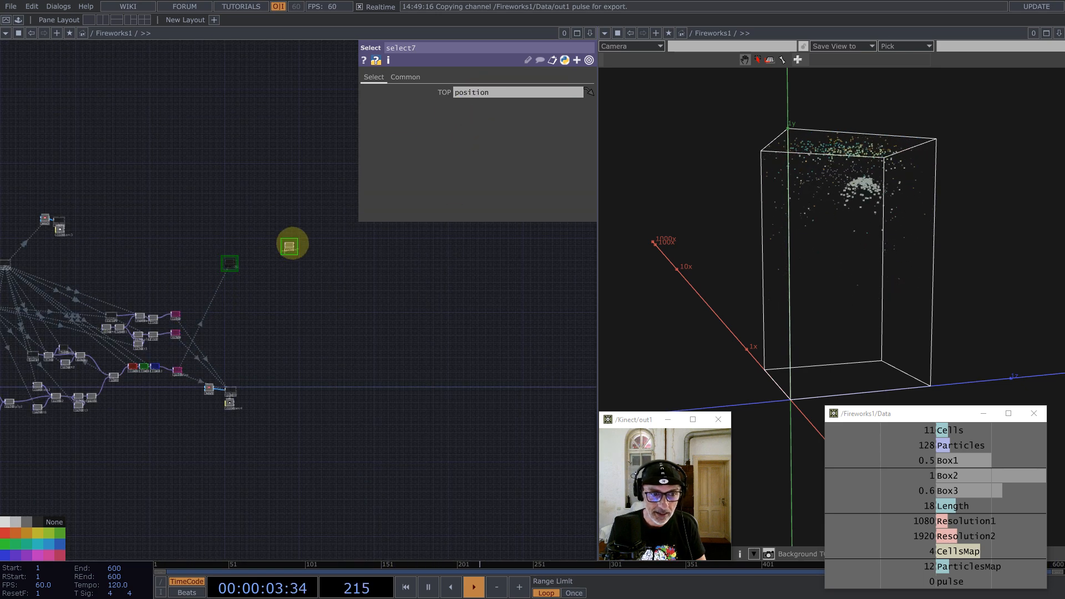
scroll(292, 248, up, 5)
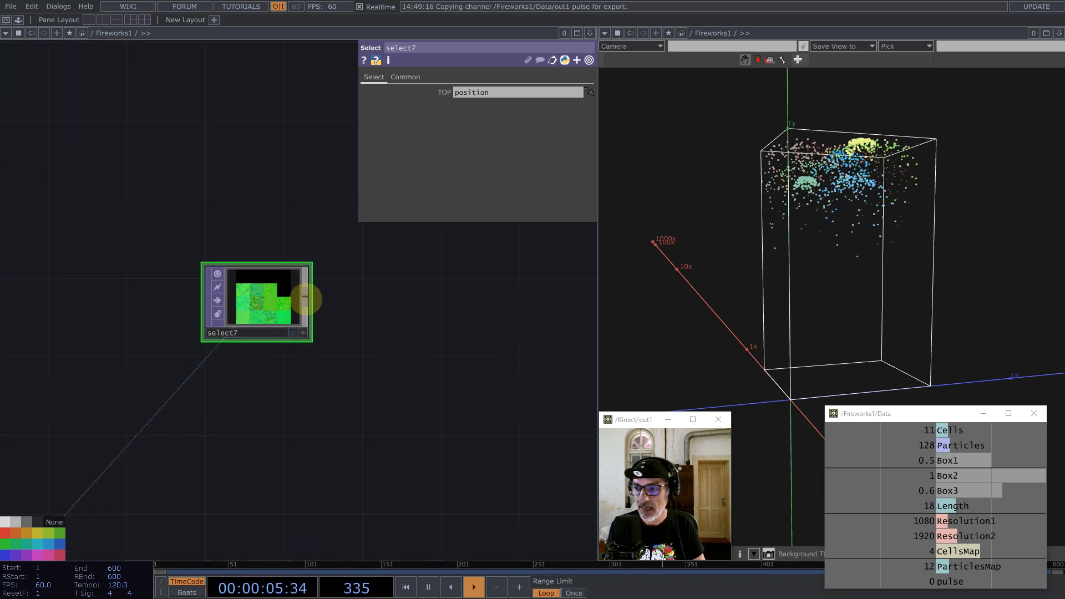
Step: Add the UV component from My Components to the network
click(19, 19)
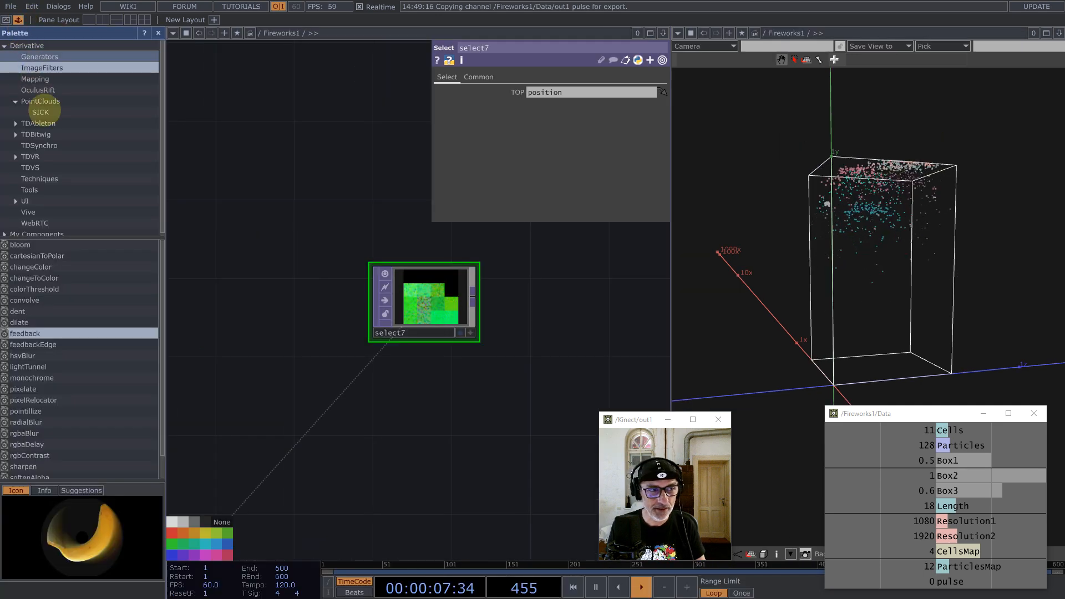
click(41, 230)
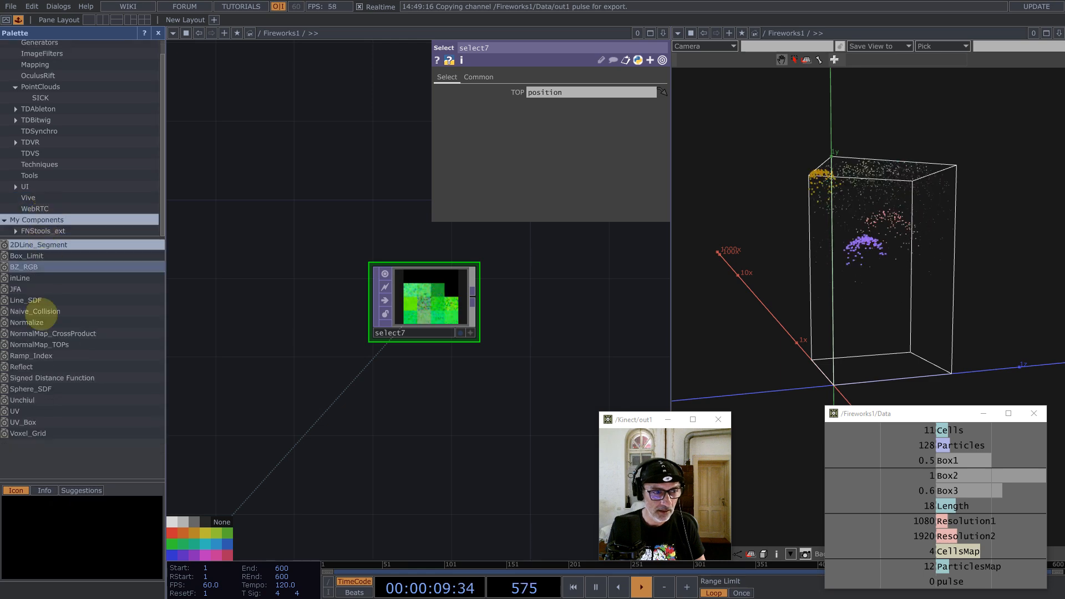
drag(27, 411, 517, 307)
click(158, 33)
Step: Feed select7's output into UV1 and nudge reorder1 up inside it
drag(248, 181, 142, 216)
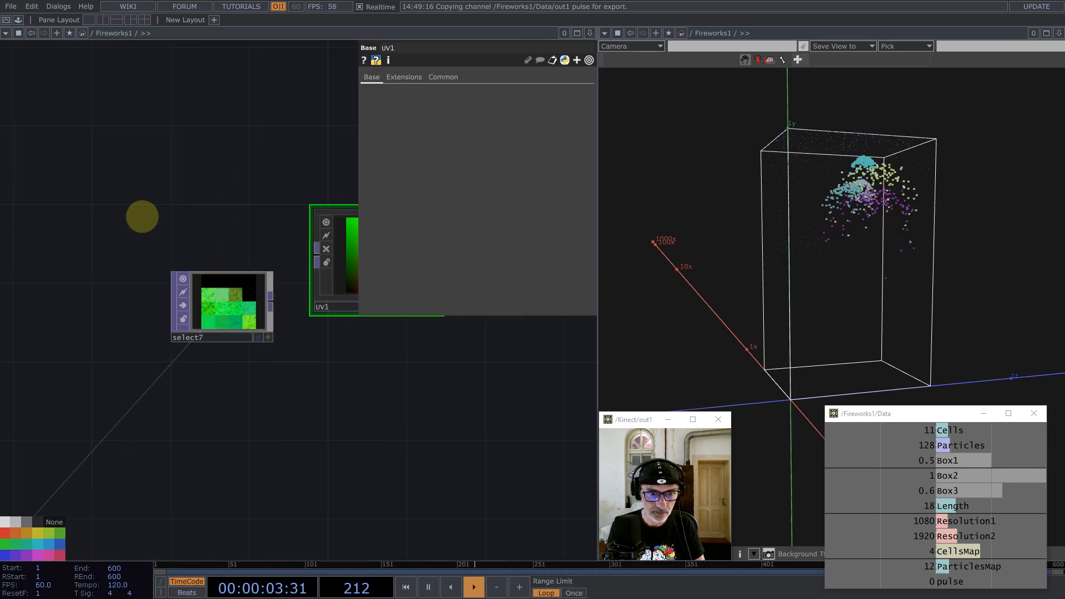
drag(279, 274, 291, 326)
drag(199, 333, 286, 347)
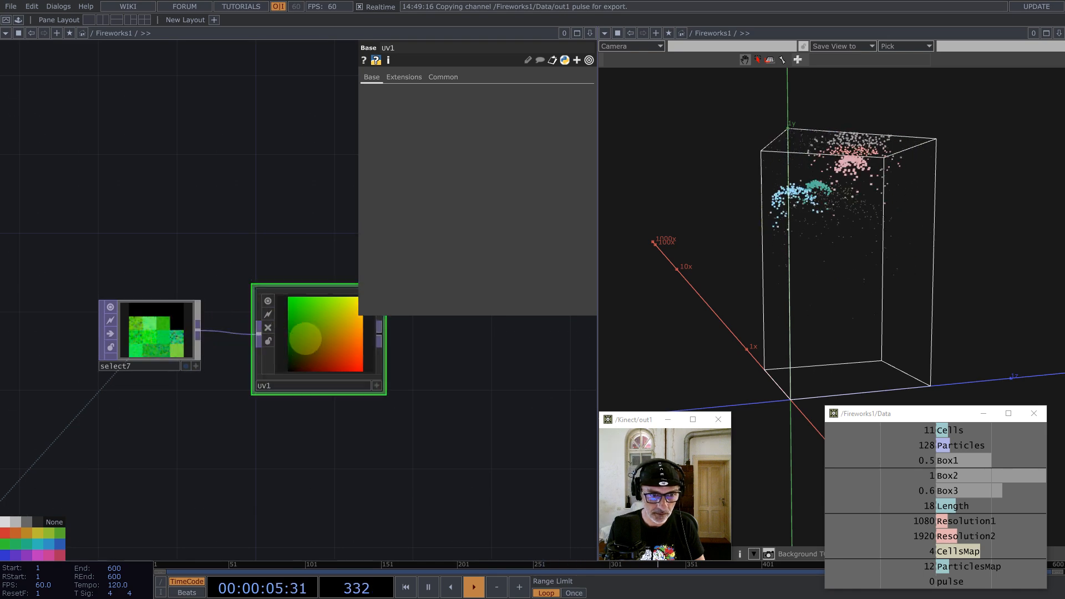
scroll(300, 341, up, 6)
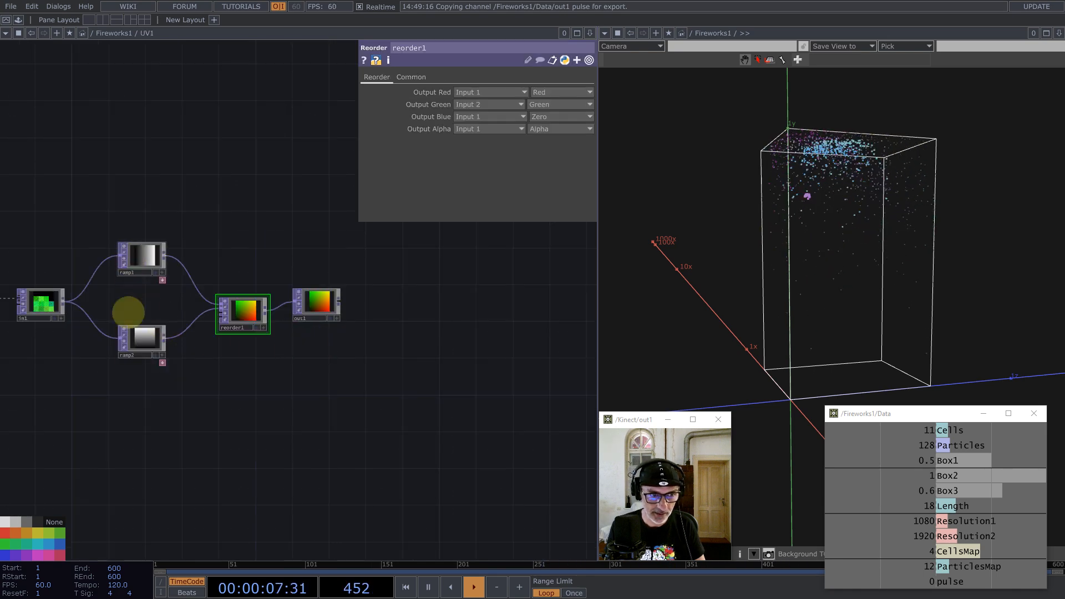
drag(247, 313, 248, 305)
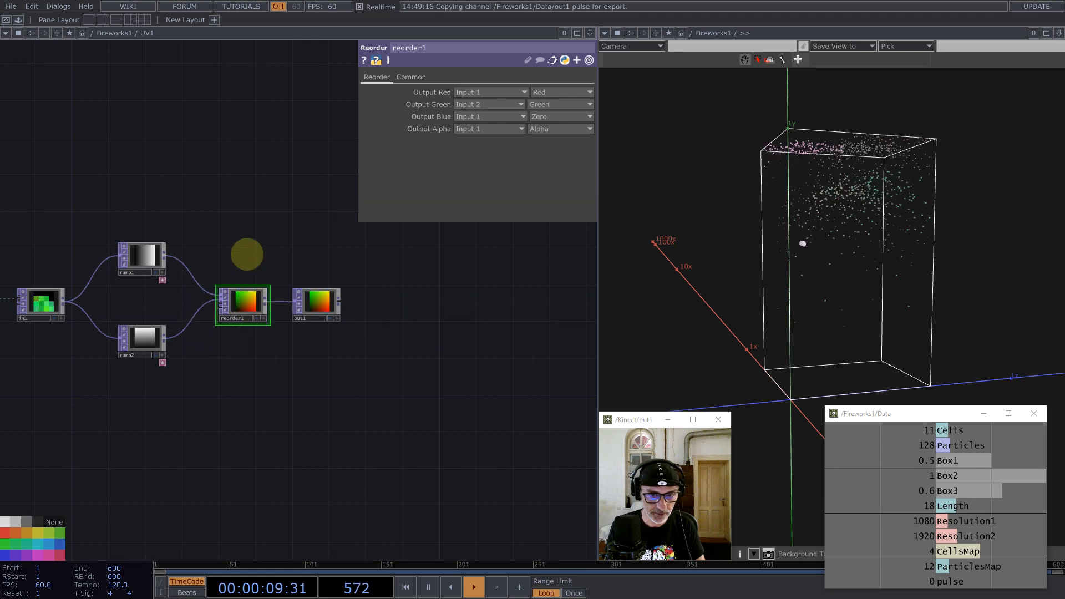
scroll(280, 311, down, 8)
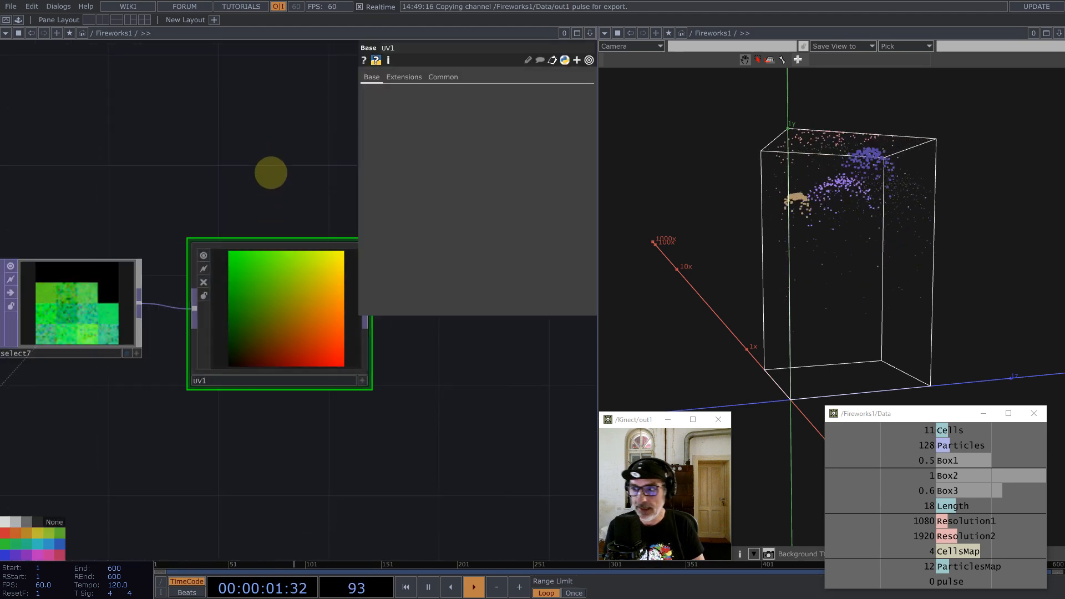
drag(266, 163, 275, 179)
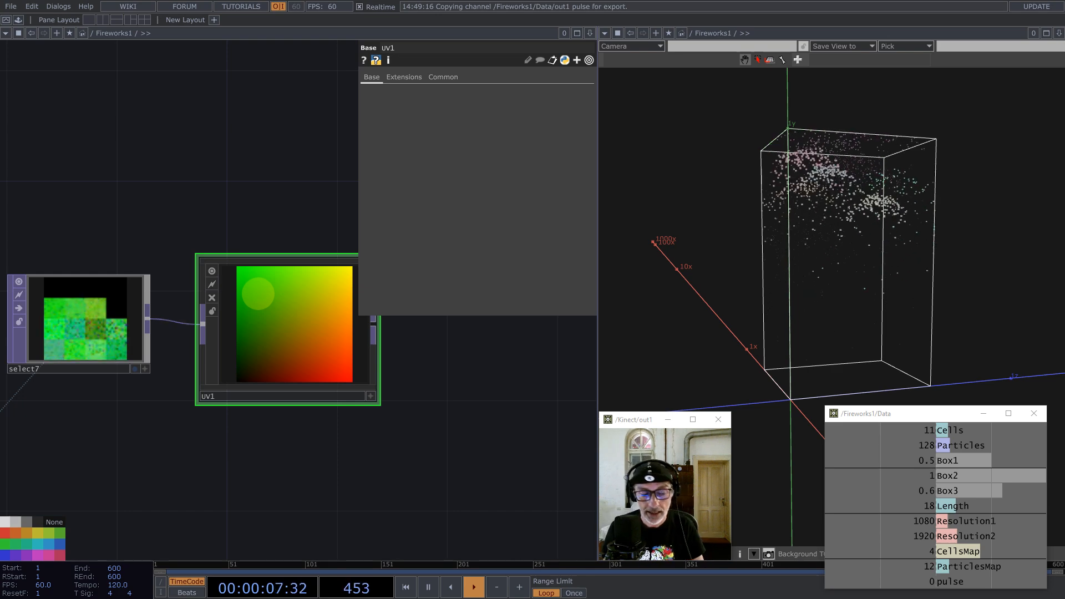
drag(89, 214, 202, 219)
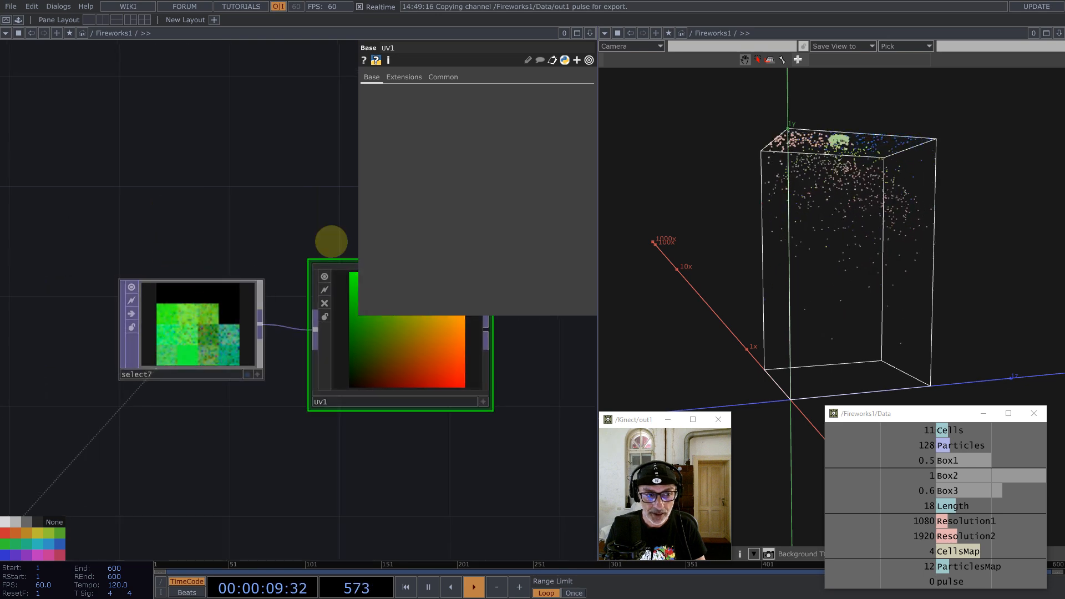
Step: Set select7's input and viewer smoothness to Nearest Pixel
click(239, 311)
click(405, 77)
click(505, 154)
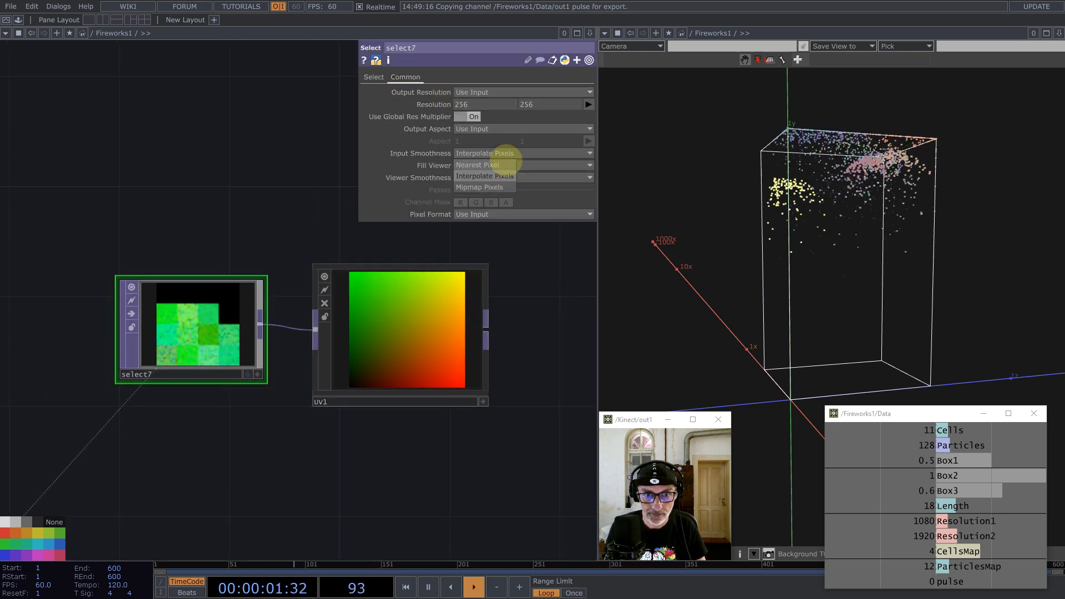
click(478, 165)
click(502, 178)
scroll(205, 313, up, 5)
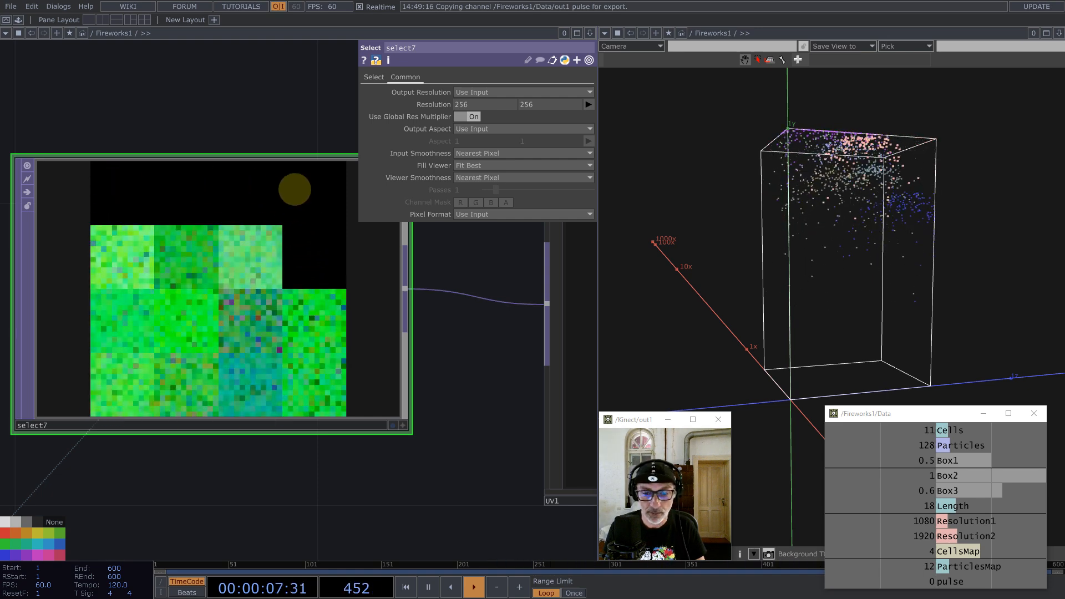
scroll(285, 195, down, 5)
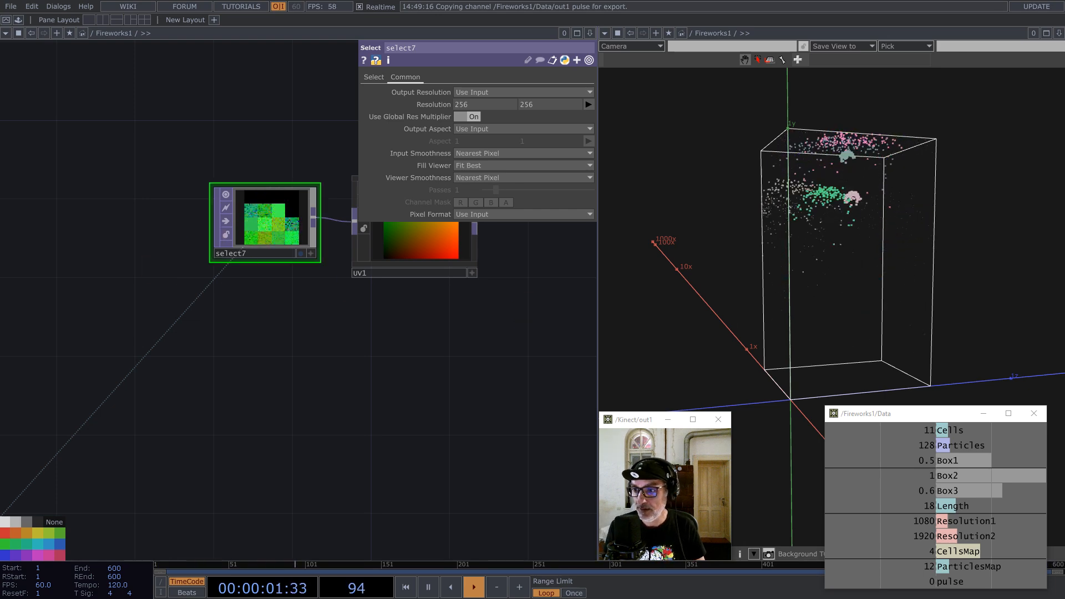
Step: Raise UV1 slightly in the network and select it
drag(263, 425, 106, 487)
drag(246, 324, 254, 303)
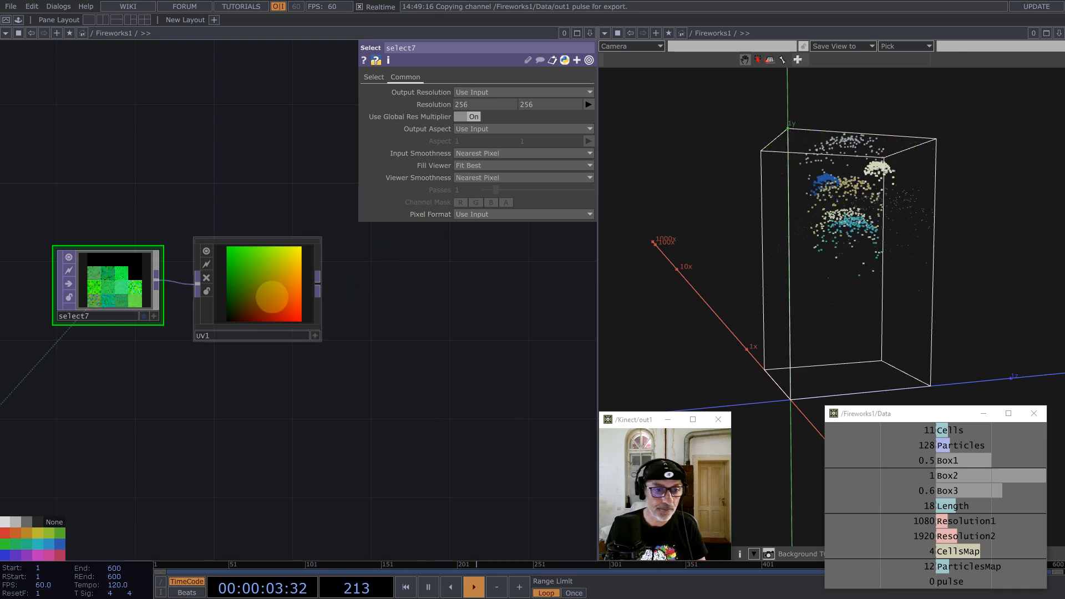
click(289, 272)
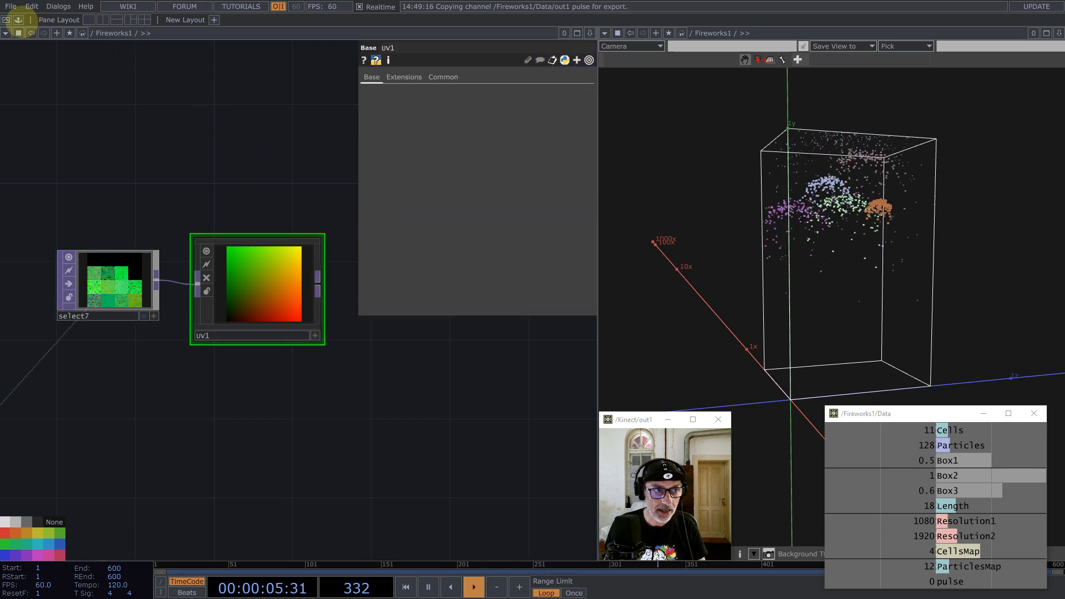
Step: Add pointRepack from Derivative > PointClouds and feed UV1's output into it
click(18, 20)
click(41, 86)
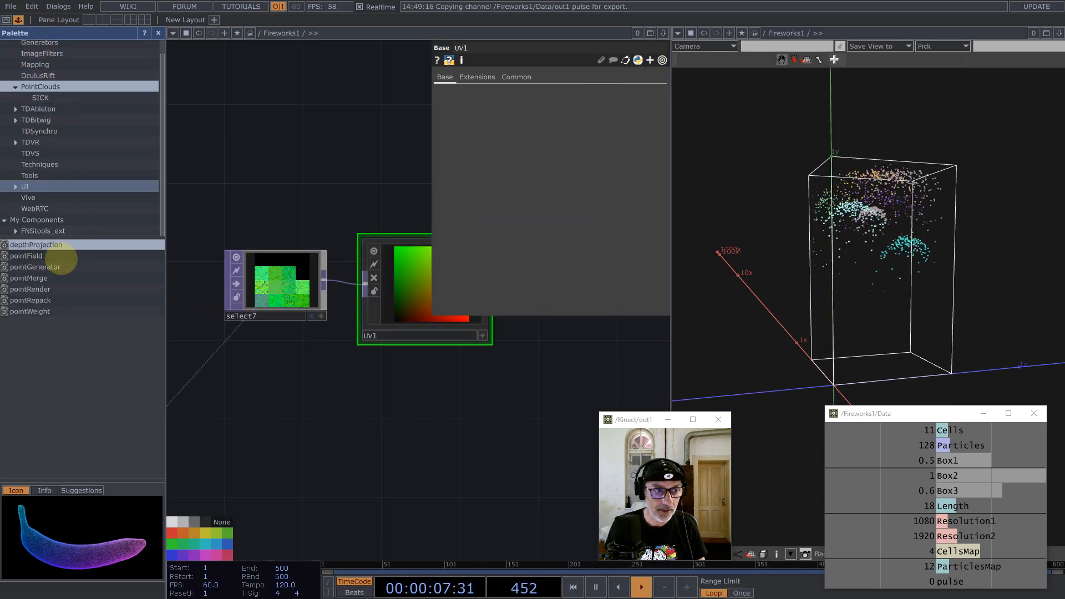
drag(30, 300, 534, 355)
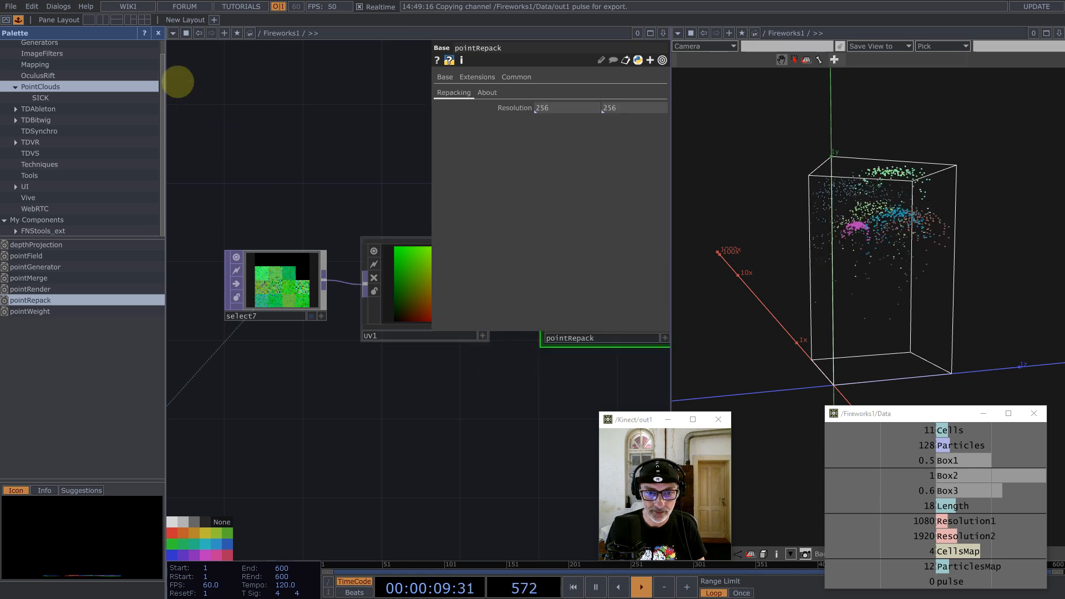
click(157, 33)
drag(274, 225, 113, 288)
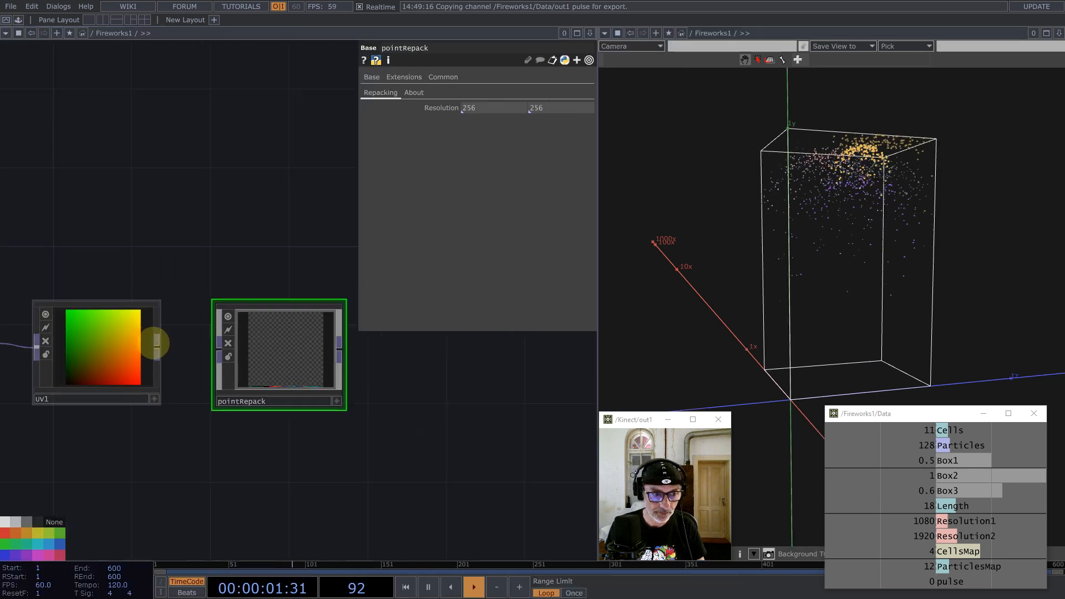
drag(159, 347, 255, 349)
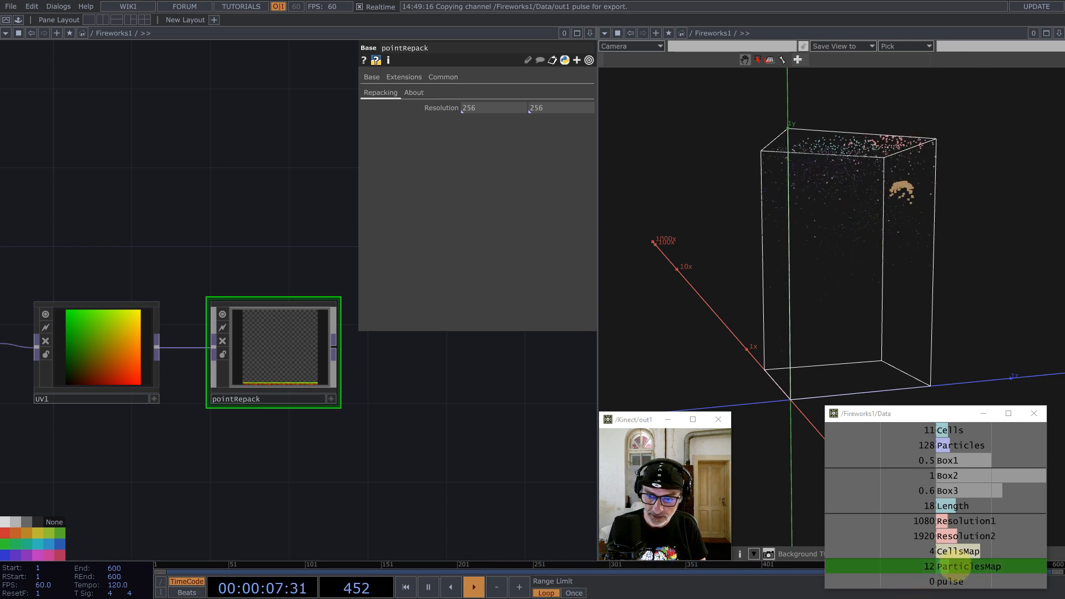
Step: Make pointRepack's resolution width the expression Particles*Cells from the Data table, giving 1408
drag(942, 440, 498, 108)
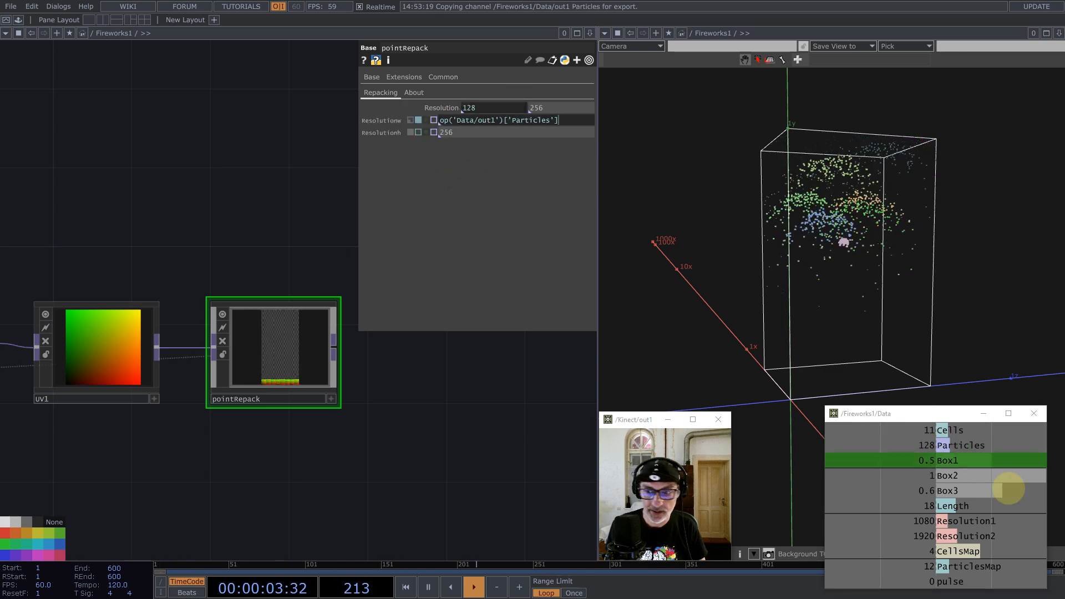
drag(950, 431, 561, 104)
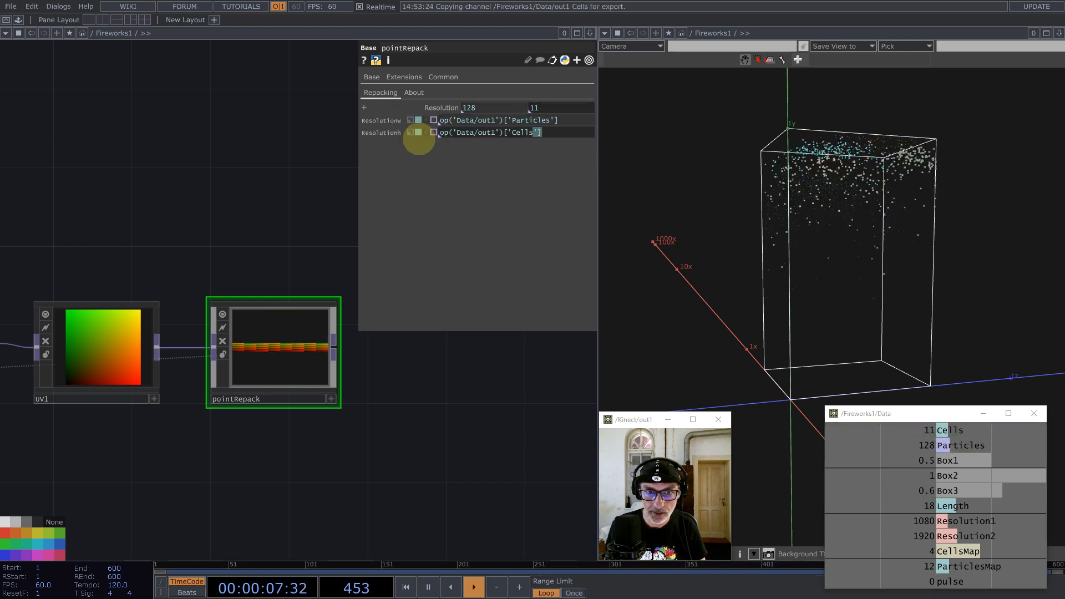
drag(418, 139, 404, 136)
key(ctrl+x)
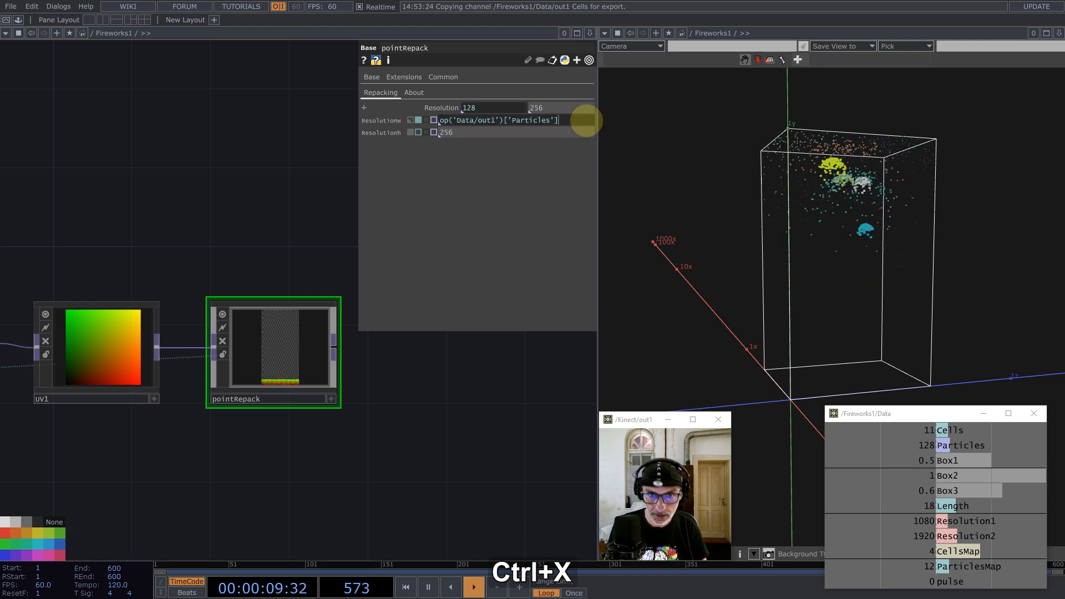
text(*)
key(ctrl+v)
key(Return)
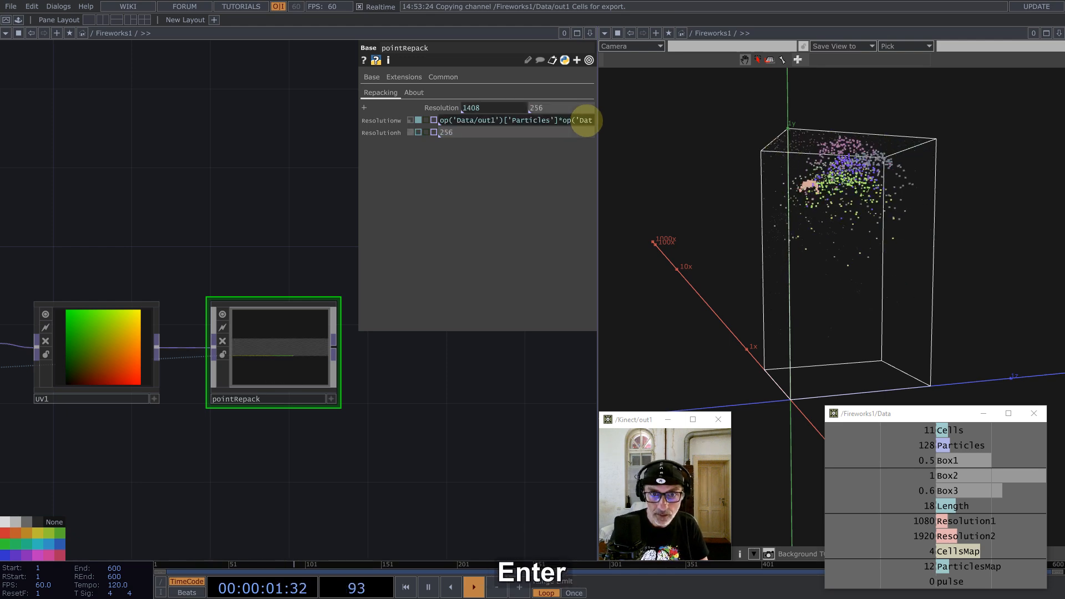
Step: Collapse the resolution expressions and set pointRepack's resolution height to 1
drag(550, 109, 504, 109)
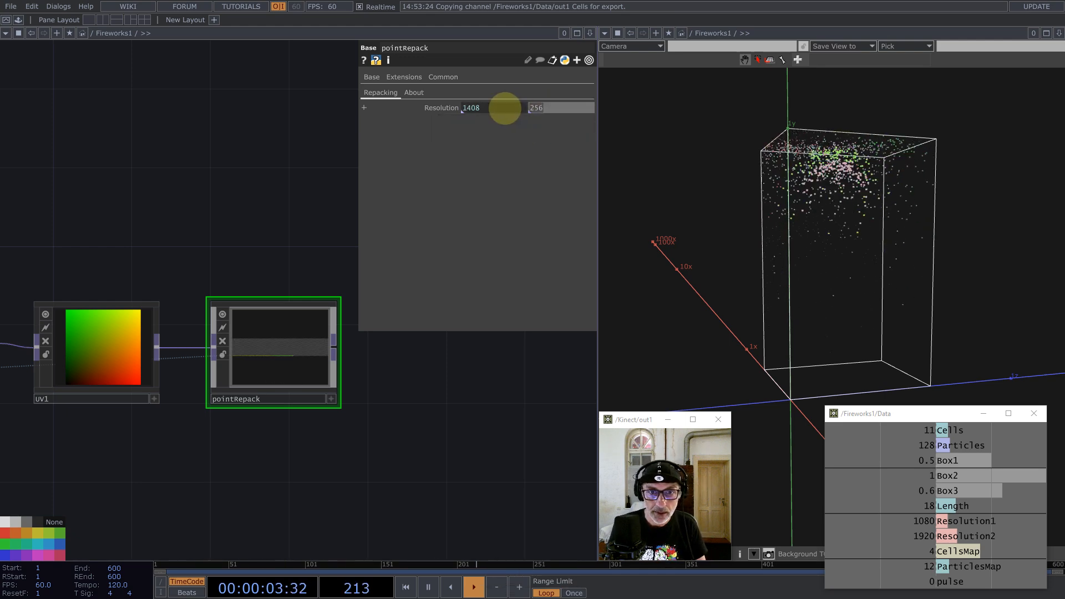
text(1)
click(193, 142)
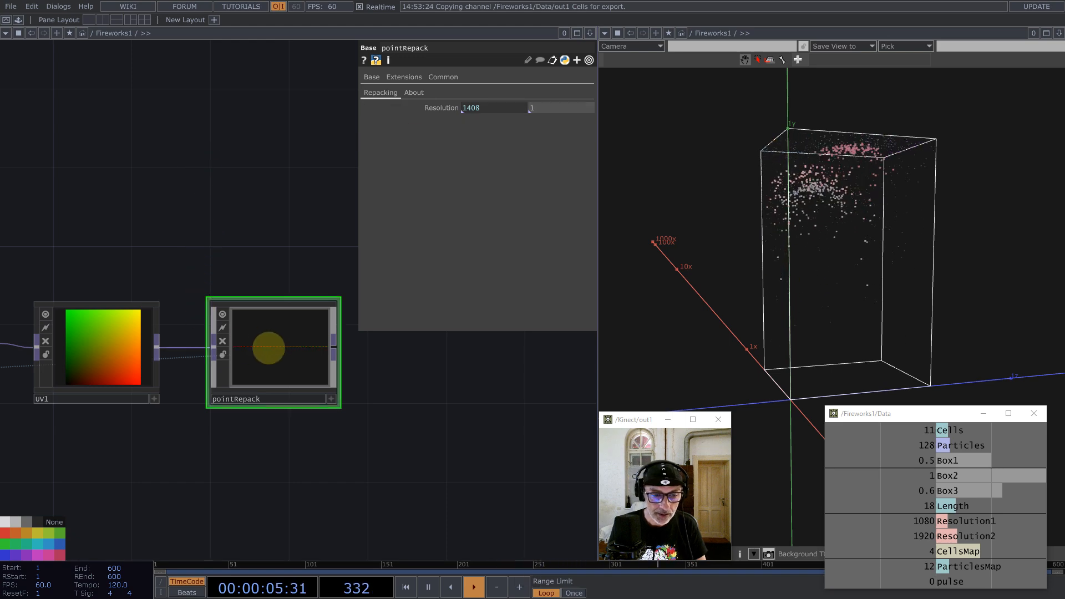
scroll(268, 348, up, 2)
Step: Append a Null (null1) after pointRepack and check its size and format info
middle_click(361, 349)
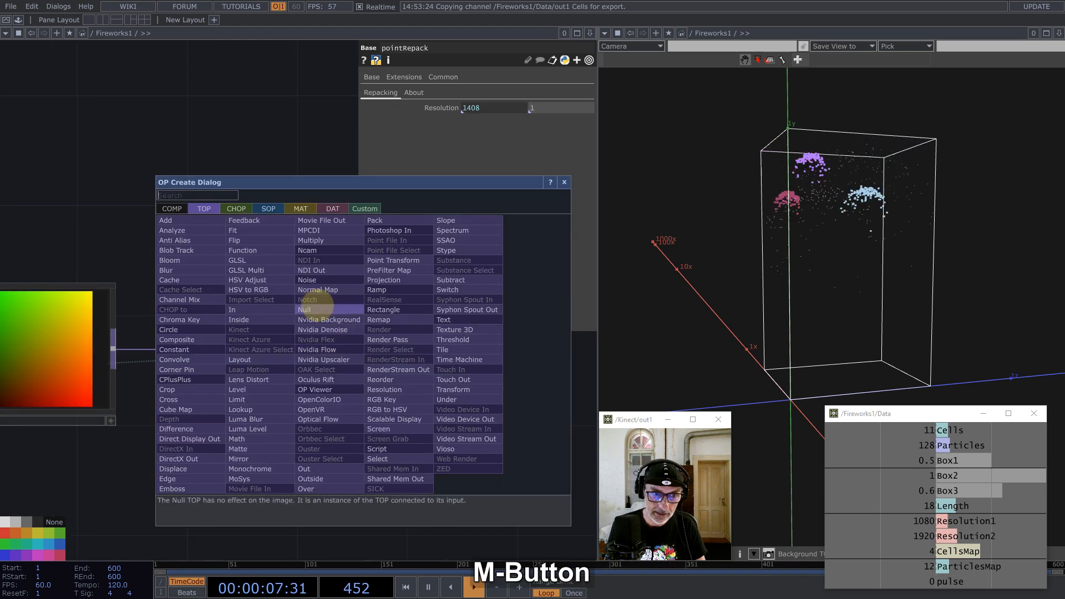
click(318, 306)
click(500, 404)
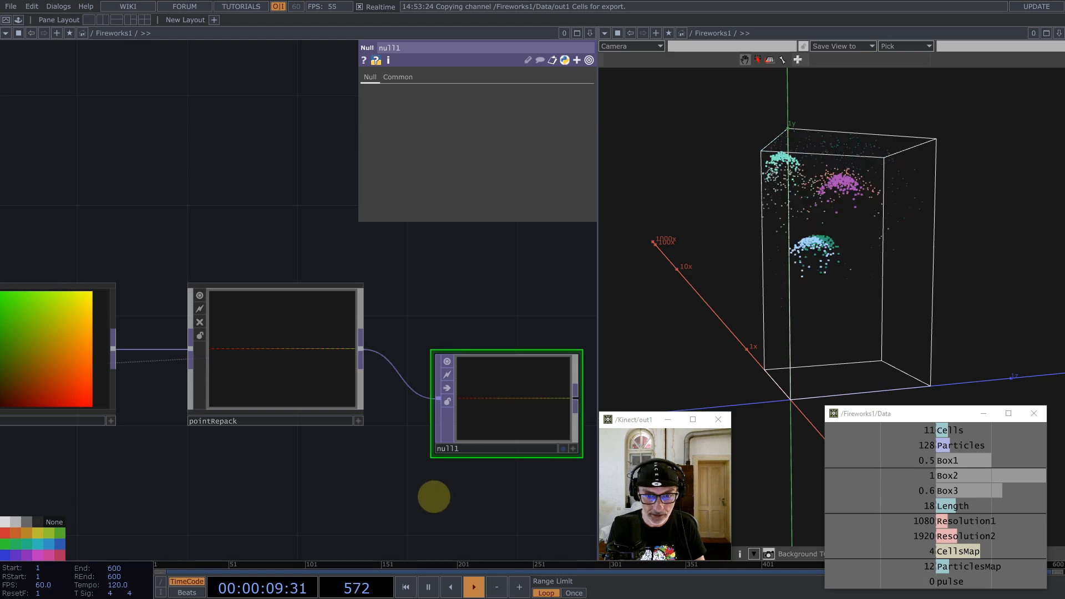
drag(434, 498, 423, 380)
middle_click(459, 322)
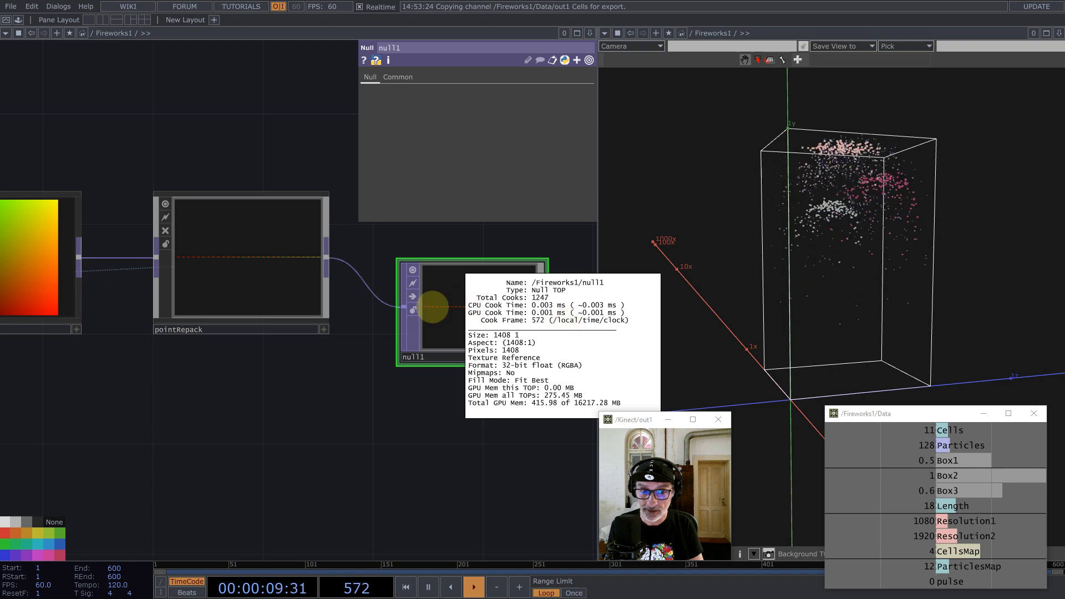
scroll(294, 383, down, 1)
Step: Move null1 up and further right of pointRepack, clear of the parameters panel
click(261, 316)
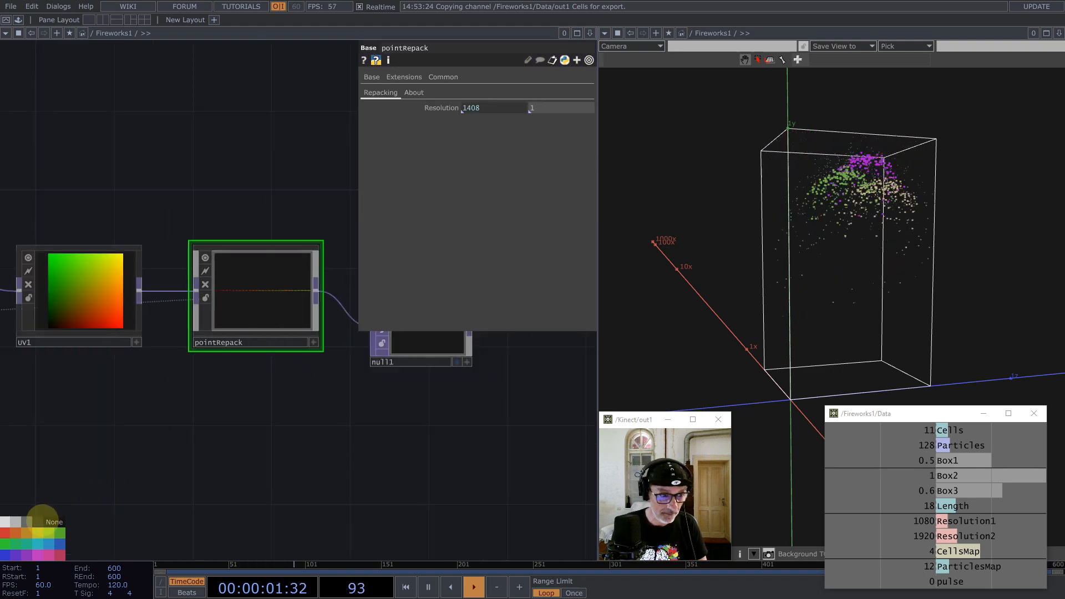
drag(312, 435, 244, 457)
click(302, 380)
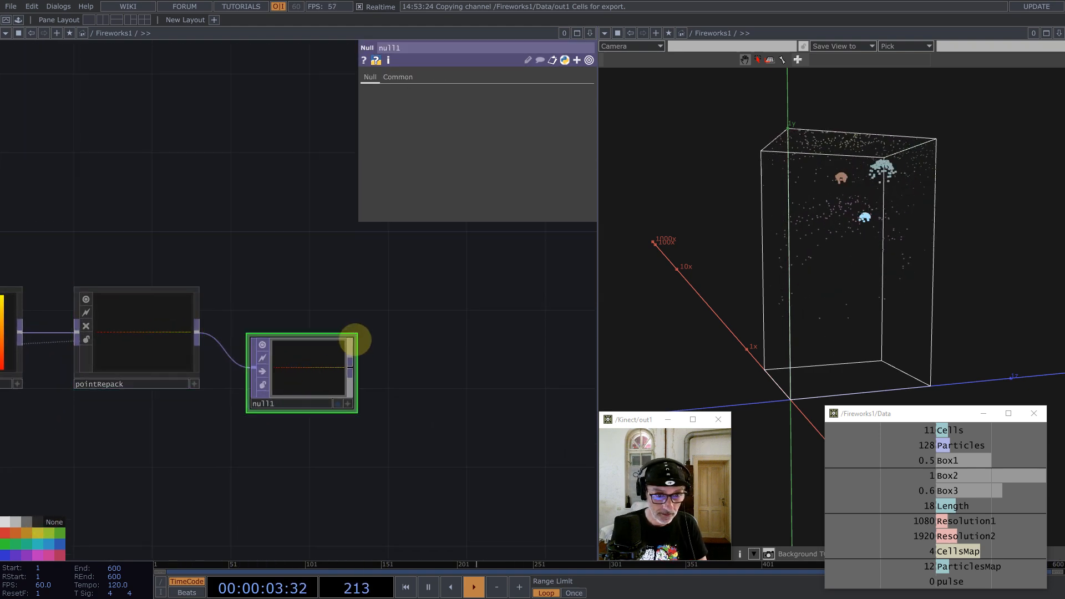
drag(354, 339, 349, 344)
drag(311, 384, 411, 312)
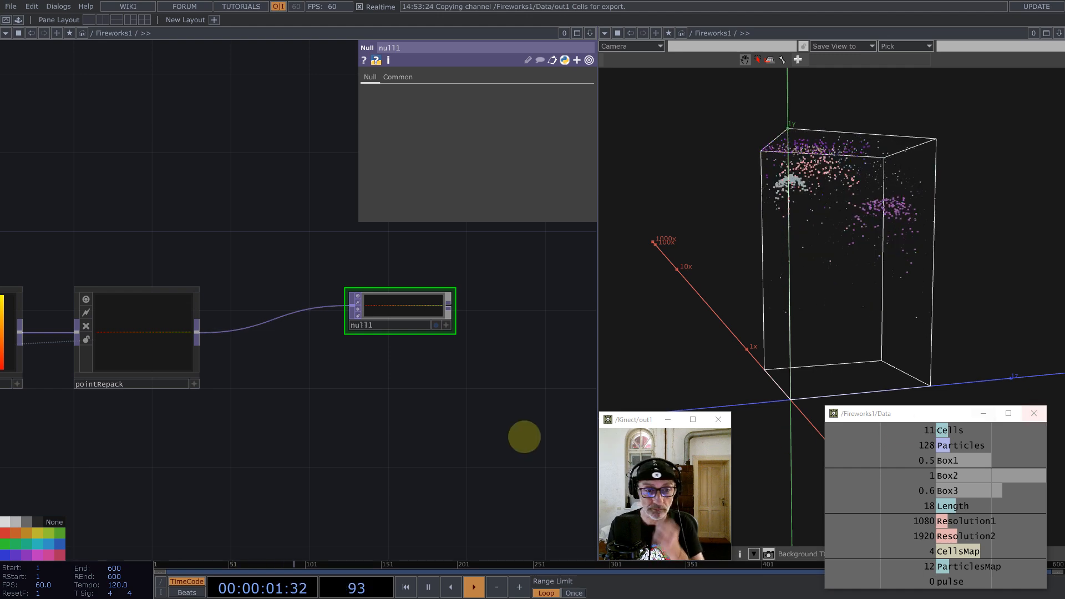
drag(404, 309, 464, 328)
Step: Reposition select7 below and left of the UV1 node
drag(426, 363, 449, 332)
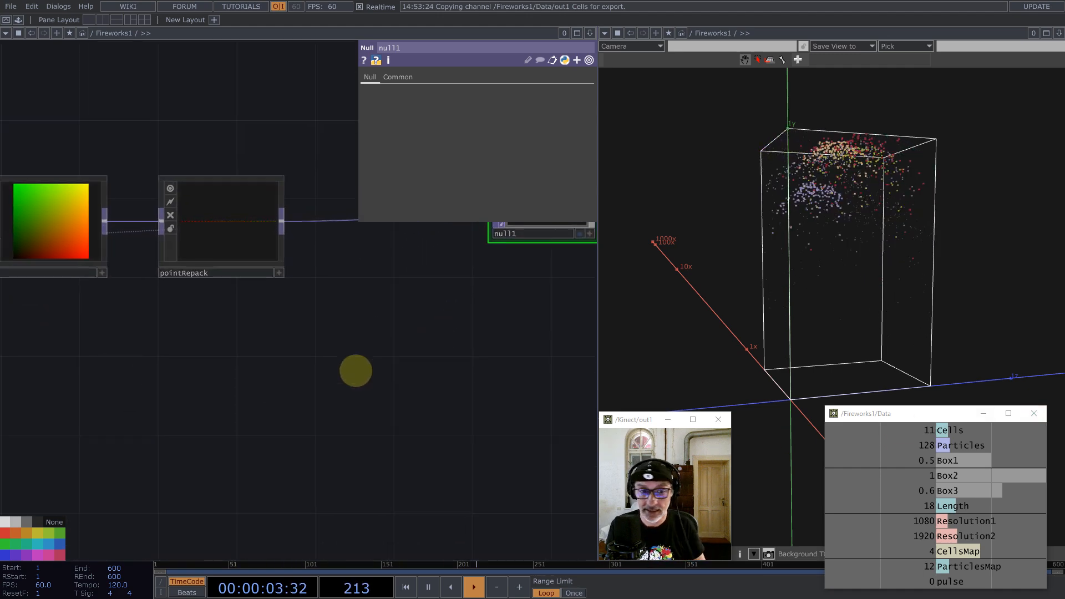
drag(355, 372, 393, 354)
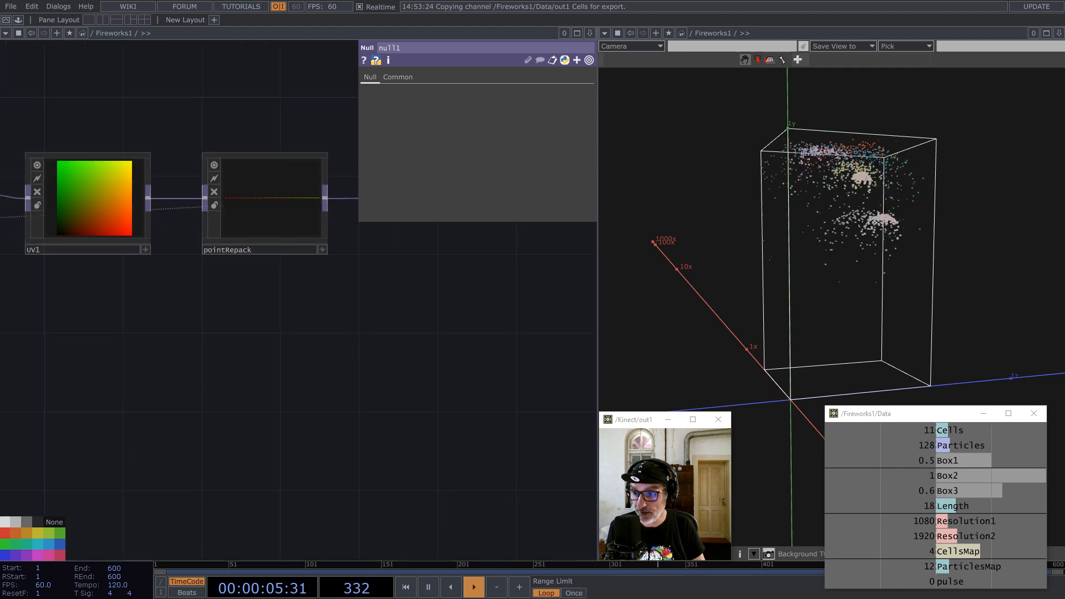
drag(285, 355, 383, 345)
scroll(385, 347, down, 4)
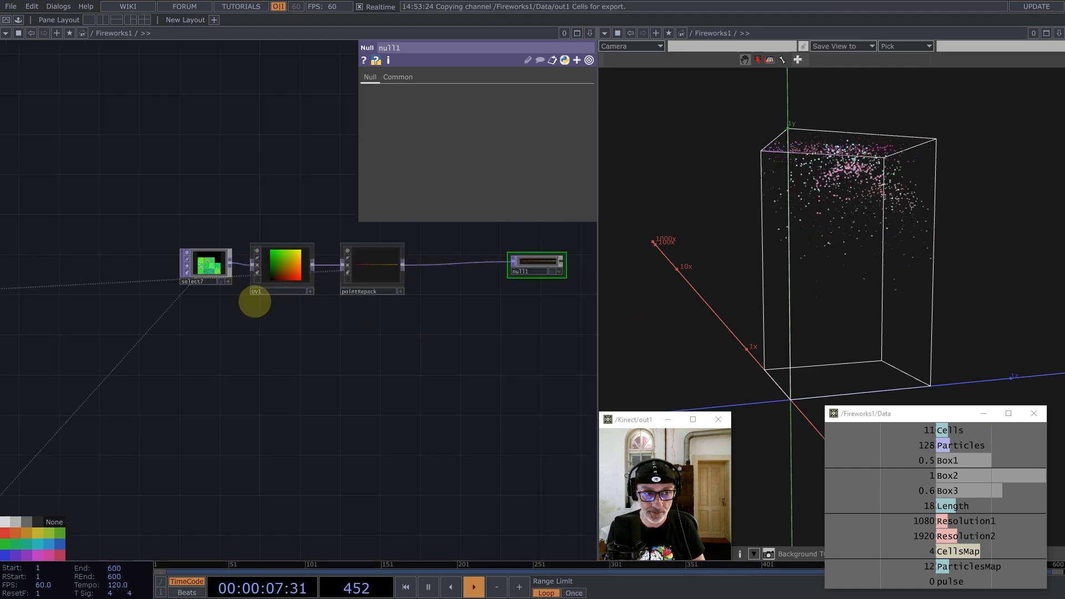
drag(210, 266, 185, 326)
drag(290, 354, 258, 358)
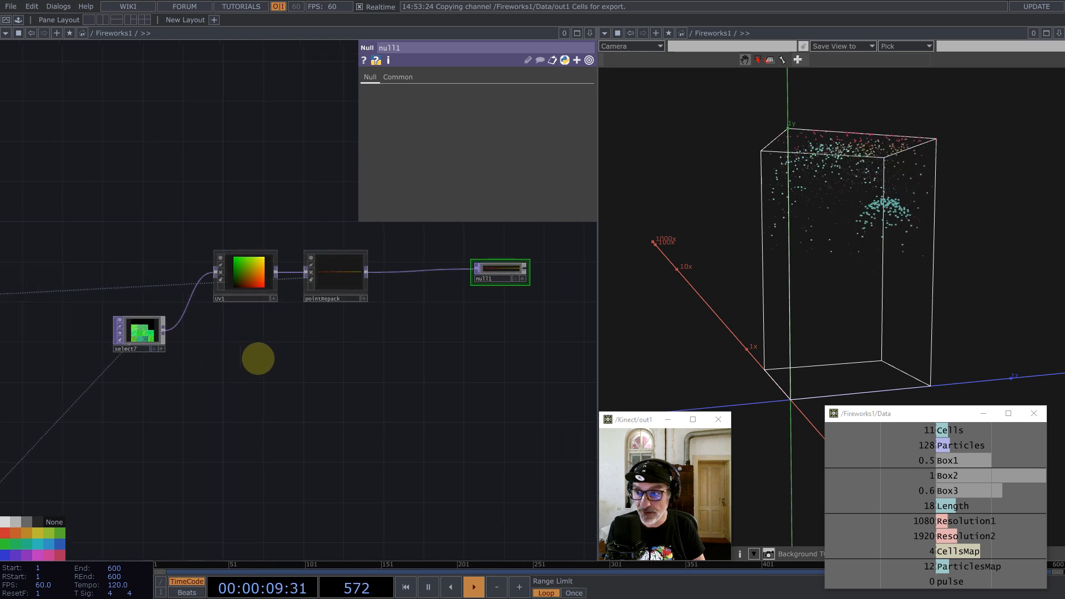
Step: Add a Remap TOP (remap1) after select7 and wire pointRepack into its second input
middle_click(165, 330)
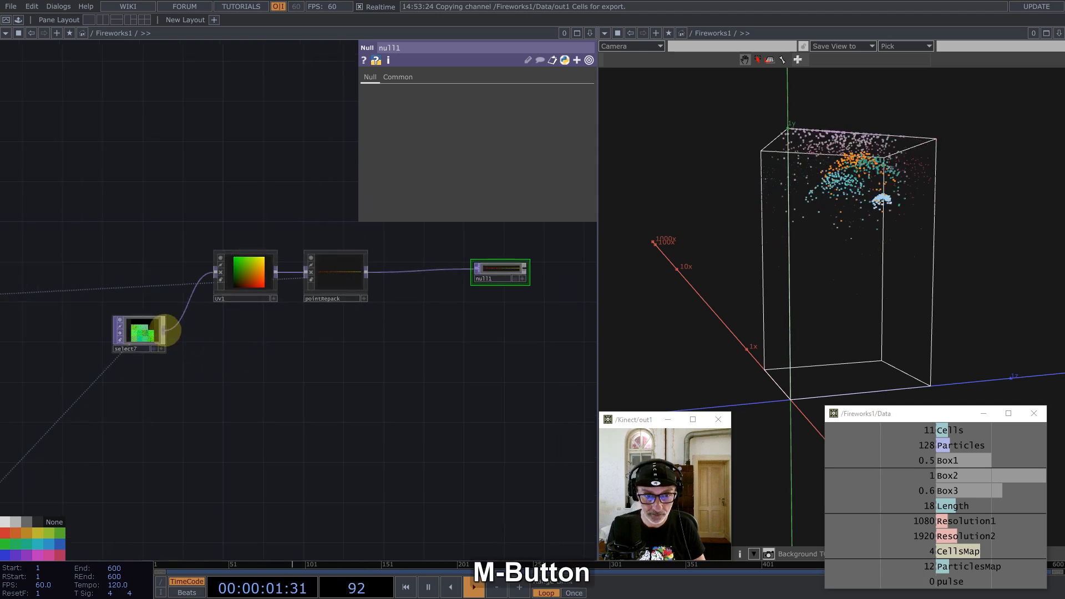
text(rem)
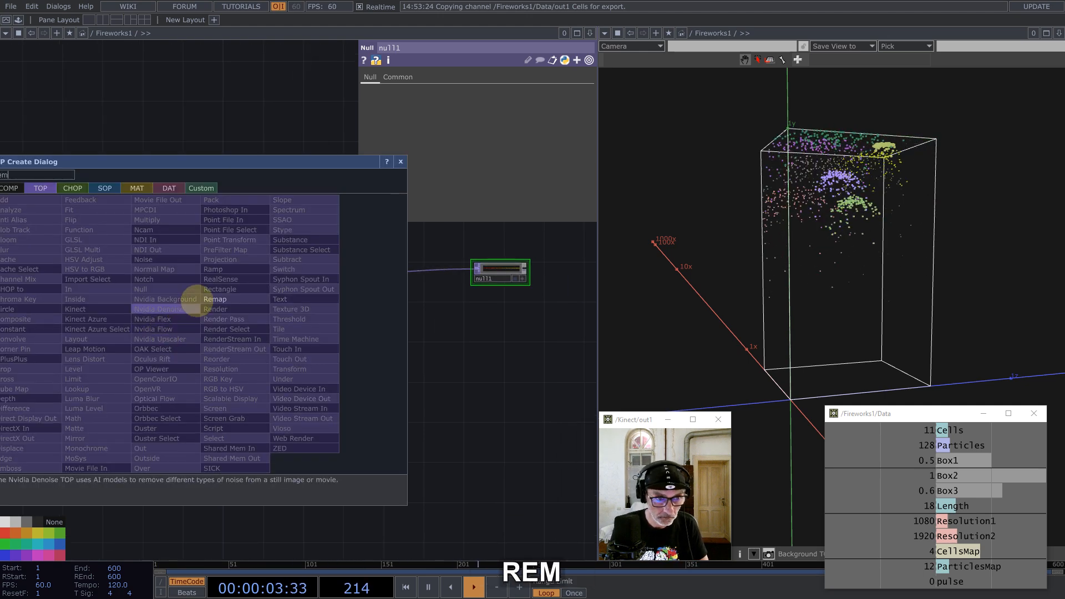
click(210, 299)
click(548, 325)
drag(509, 272, 448, 272)
drag(542, 314, 483, 324)
drag(367, 272, 448, 343)
Step: Set remap1's Resolution Source to UV Image
click(478, 93)
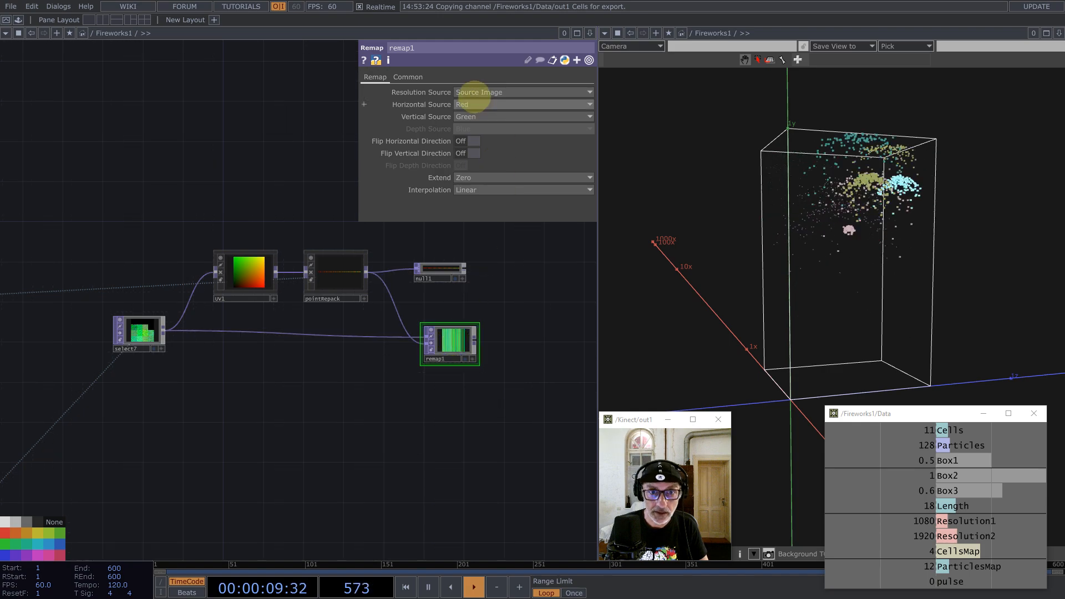
click(473, 130)
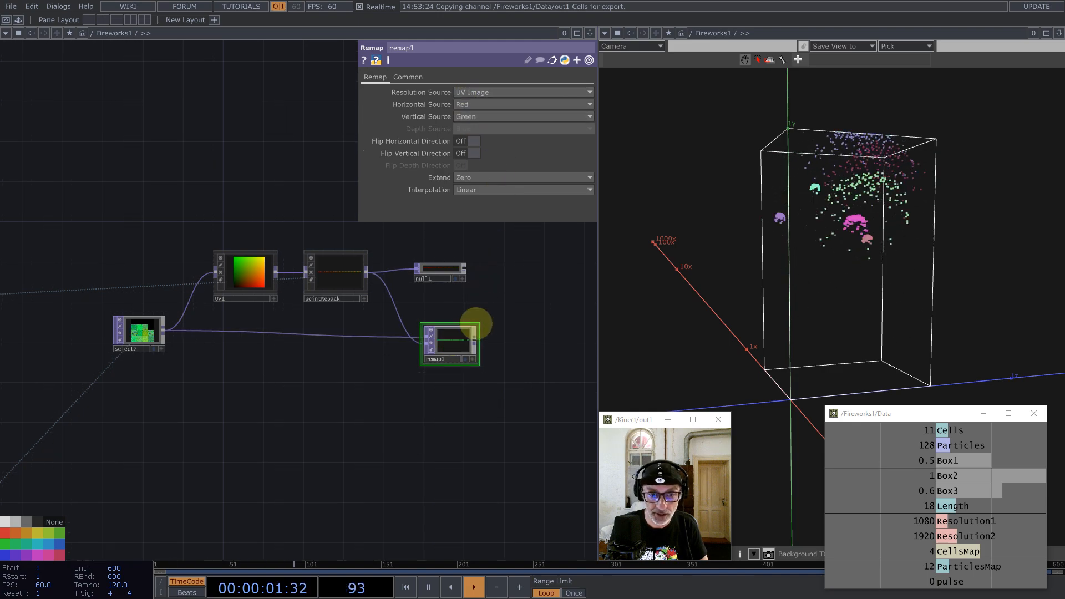
scroll(483, 331, up, 10)
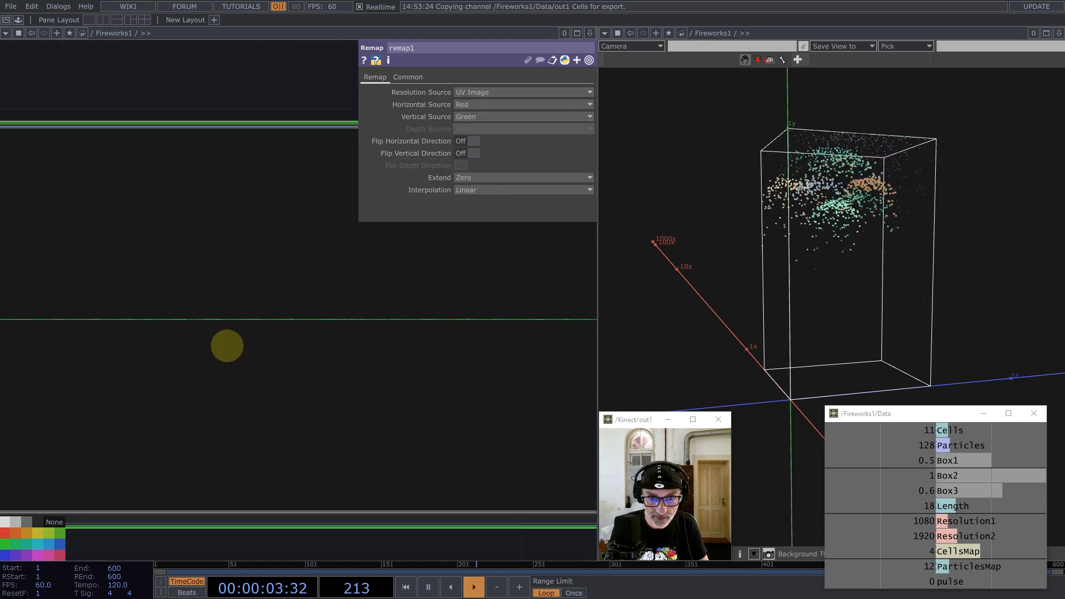
scroll(226, 346, down, 4)
scroll(425, 338, up, 8)
scroll(430, 326, down, 12)
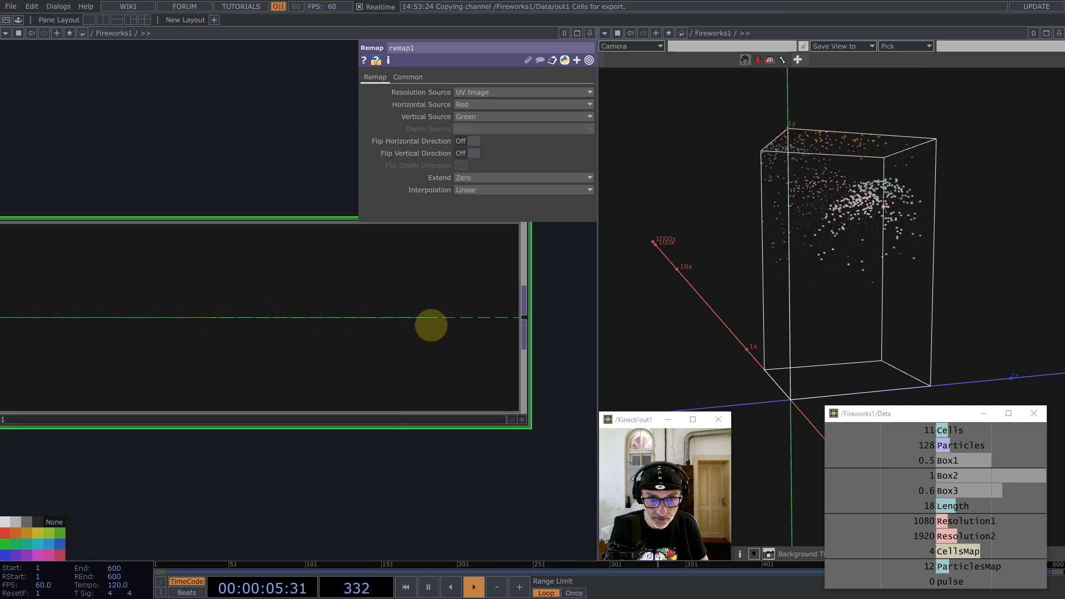
Step: On remap1's Common page, set Input Smoothness and Viewer Smoothness to Nearest Pixel
click(408, 77)
click(485, 154)
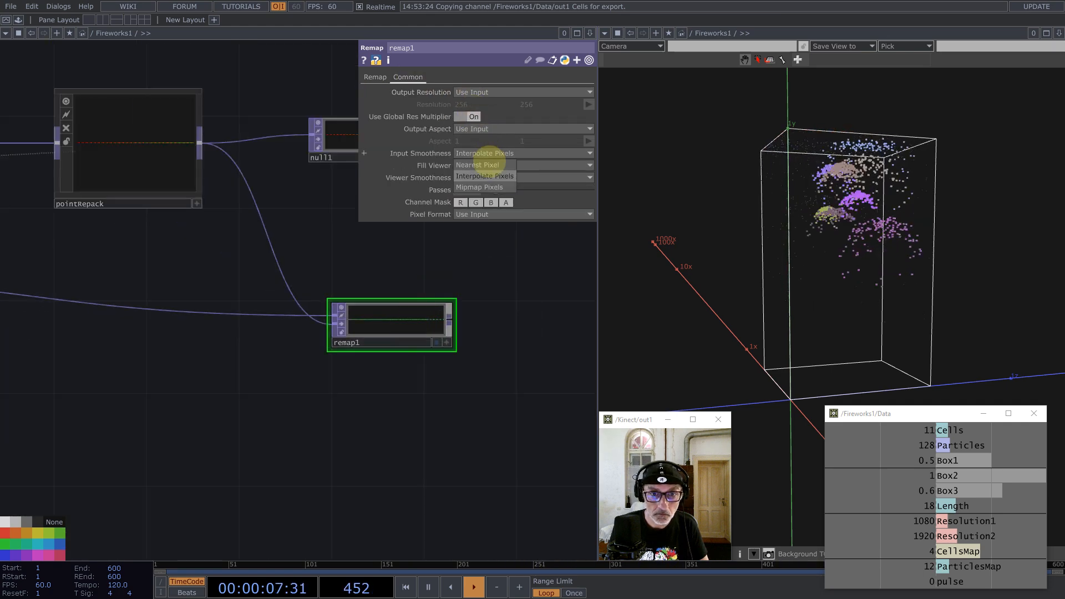
click(488, 165)
click(494, 177)
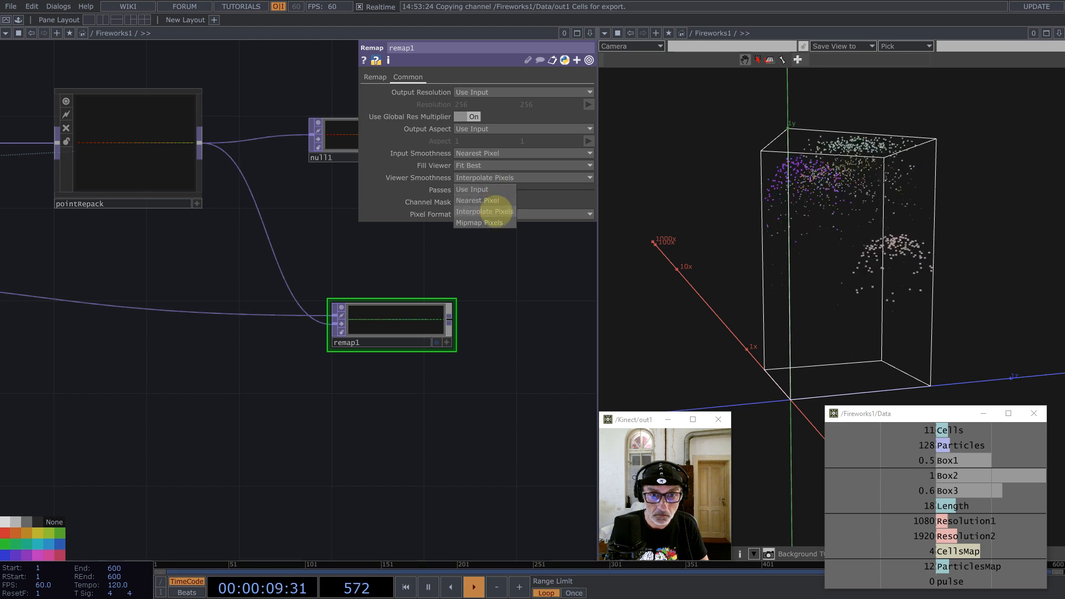
click(483, 201)
Step: Zoom and pan the network to inspect remap1's one-pixel-high strip beside select7 and UV1
scroll(419, 330, up, 10)
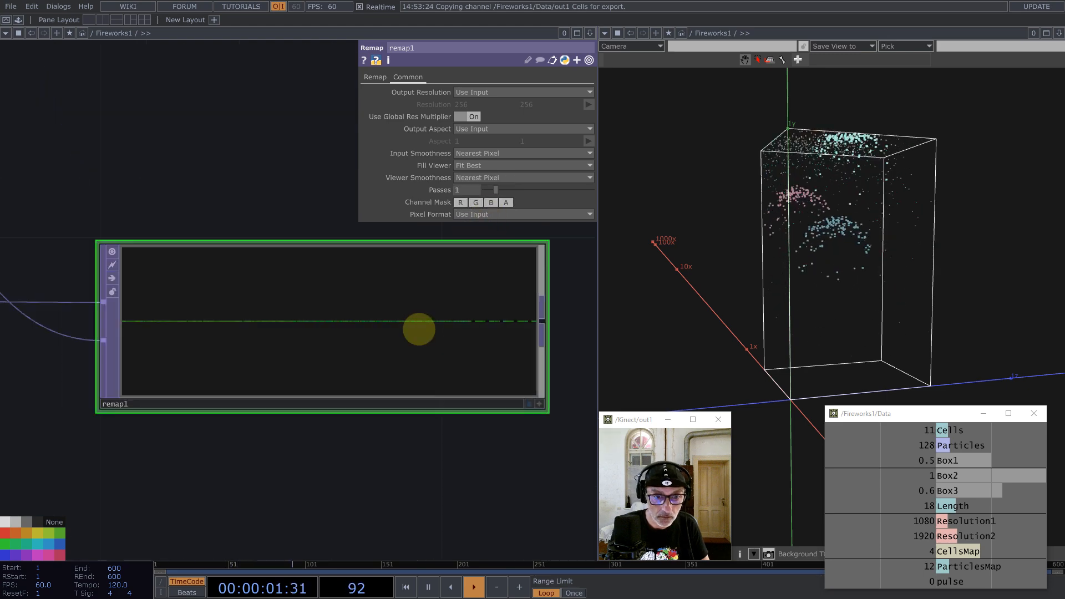
scroll(489, 320, down, 10)
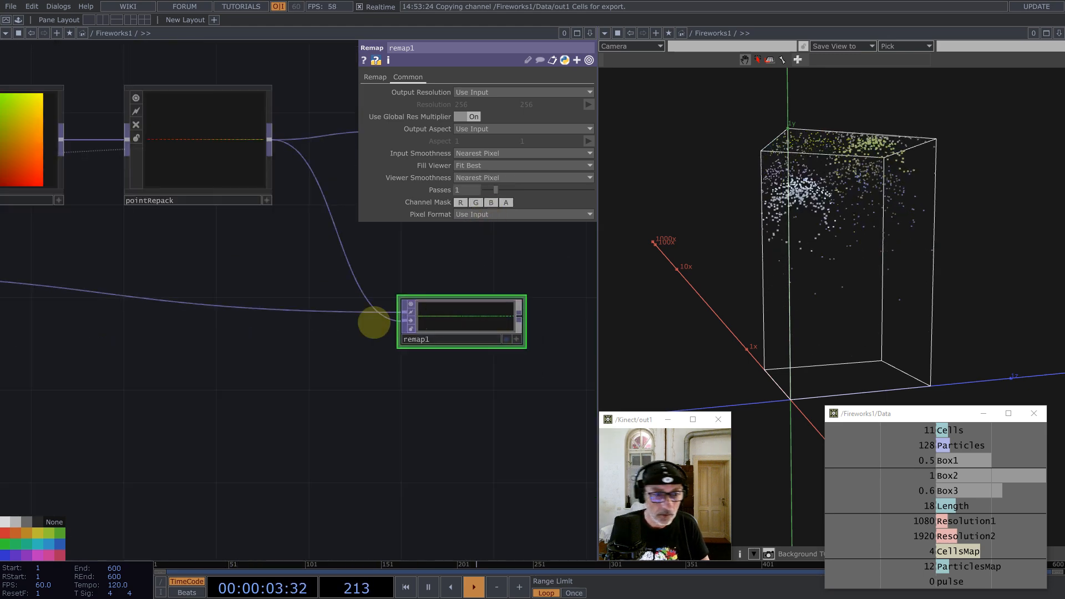
scroll(425, 379, down, 3)
scroll(221, 309, down, 2)
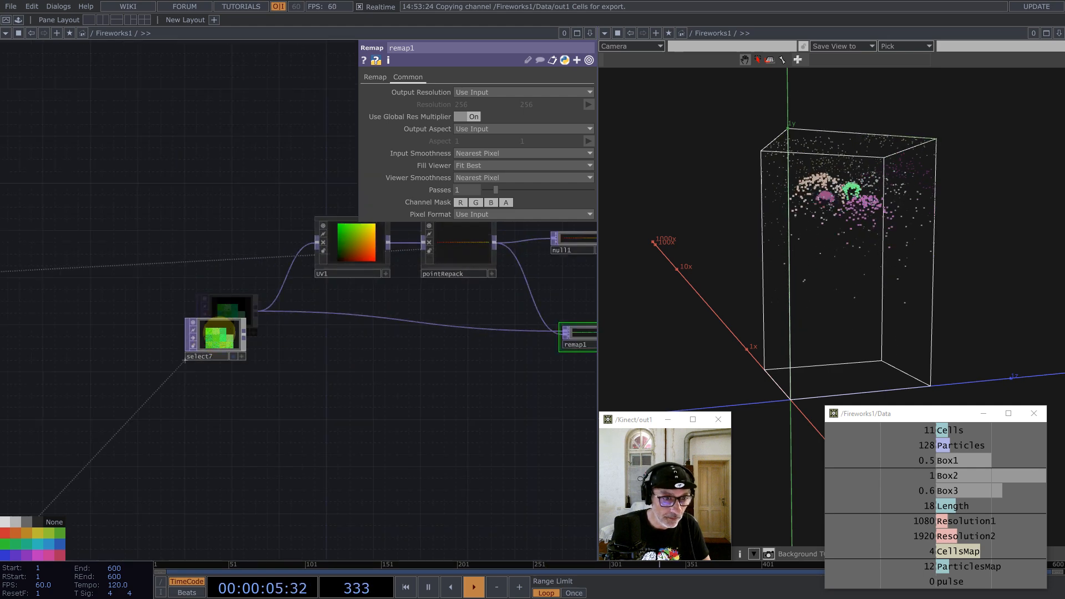
scroll(212, 352, up, 10)
scroll(212, 353, up, 2)
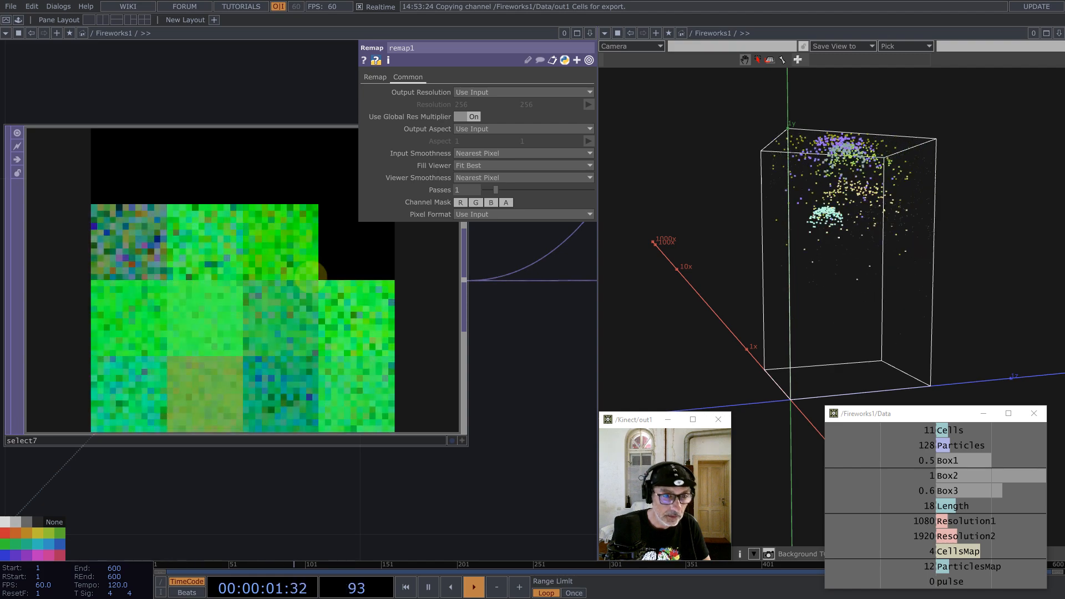
scroll(345, 279, down, 3)
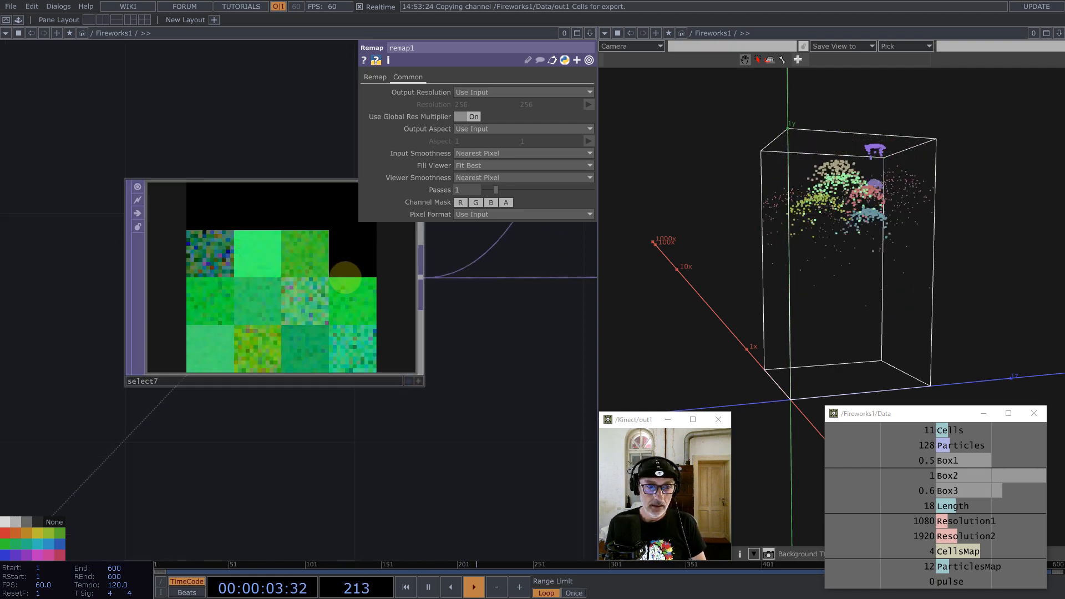
scroll(345, 270, down, 4)
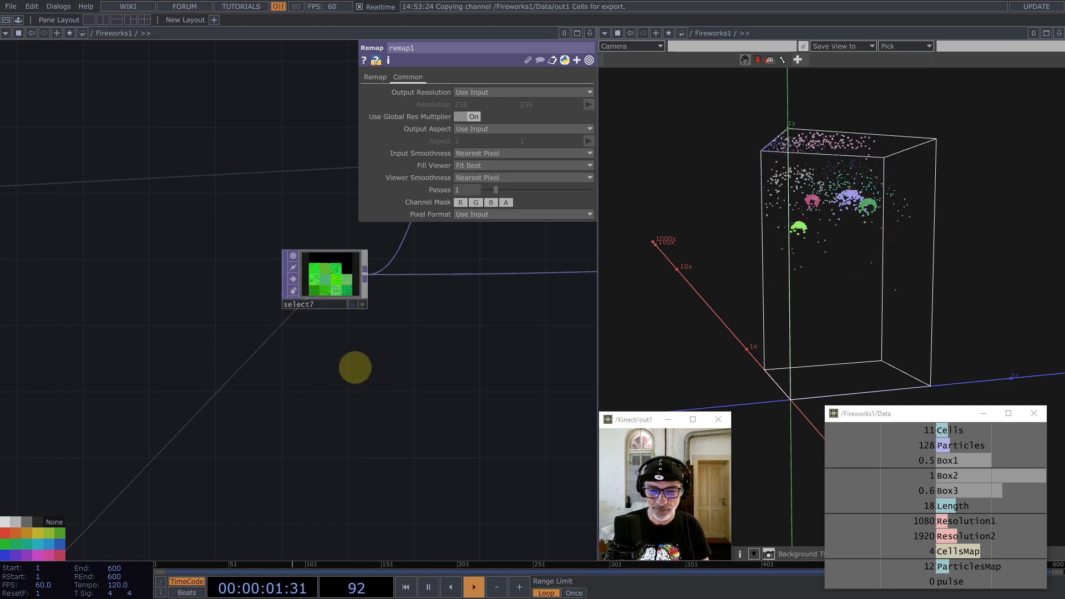
drag(355, 367, 221, 333)
scroll(146, 244, up, 4)
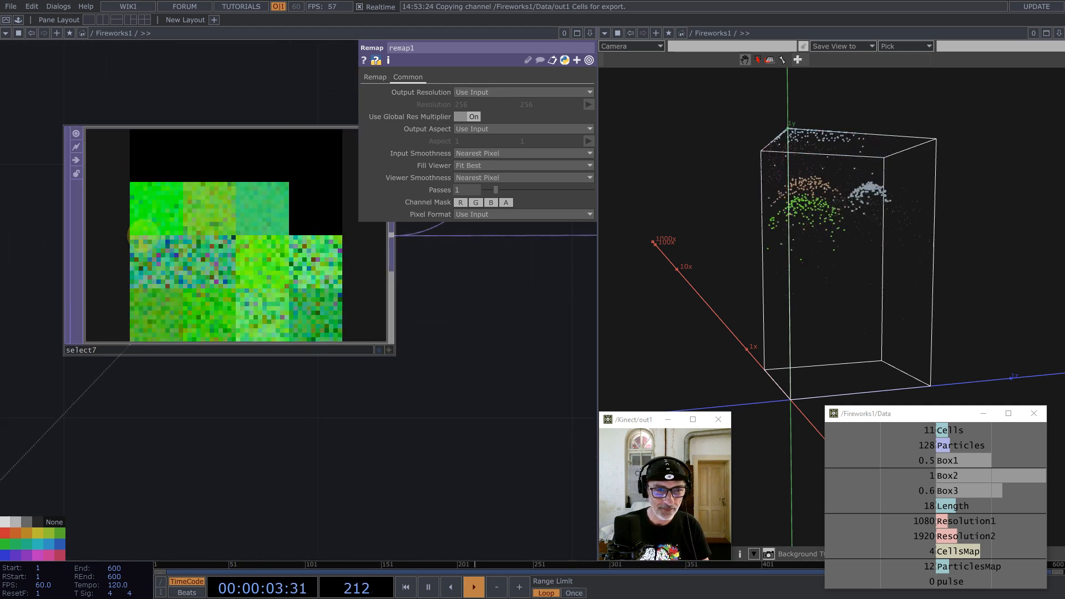
scroll(190, 261, down, 6)
scroll(233, 271, down, 3)
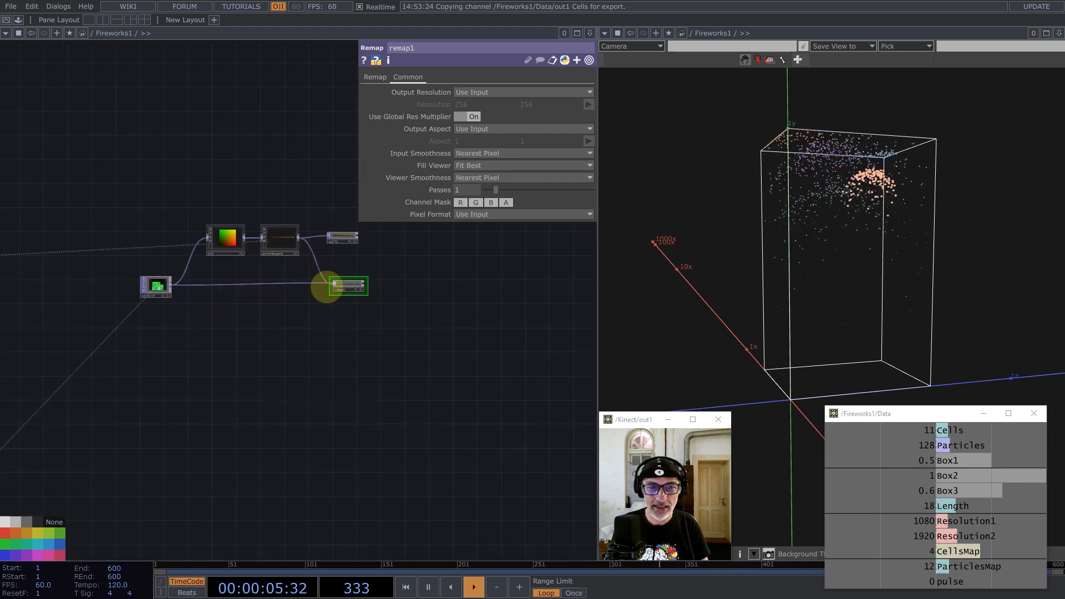
scroll(326, 285, up, 8)
scroll(405, 345, up, 5)
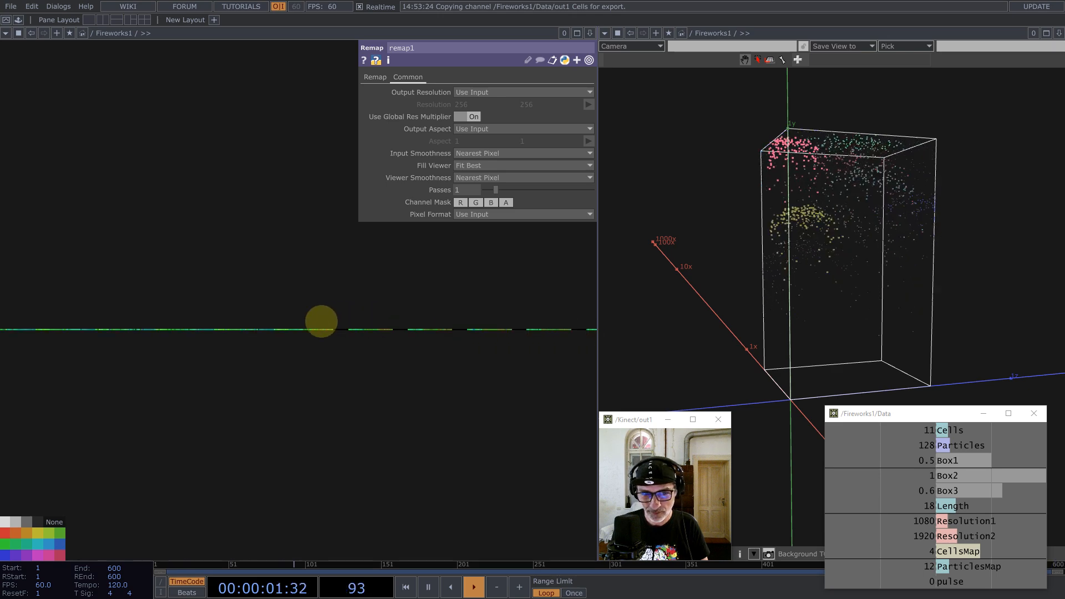
scroll(373, 317, down, 10)
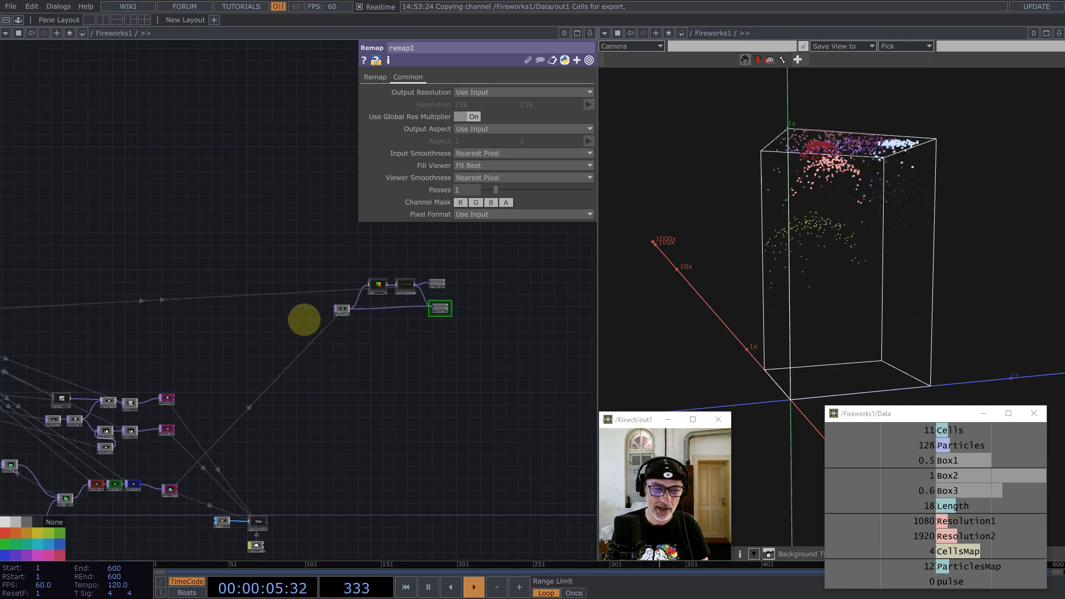
Step: Change the Cells parameter to 12 on the par1 node
scroll(484, 302, up, 8)
scroll(489, 303, down, 8)
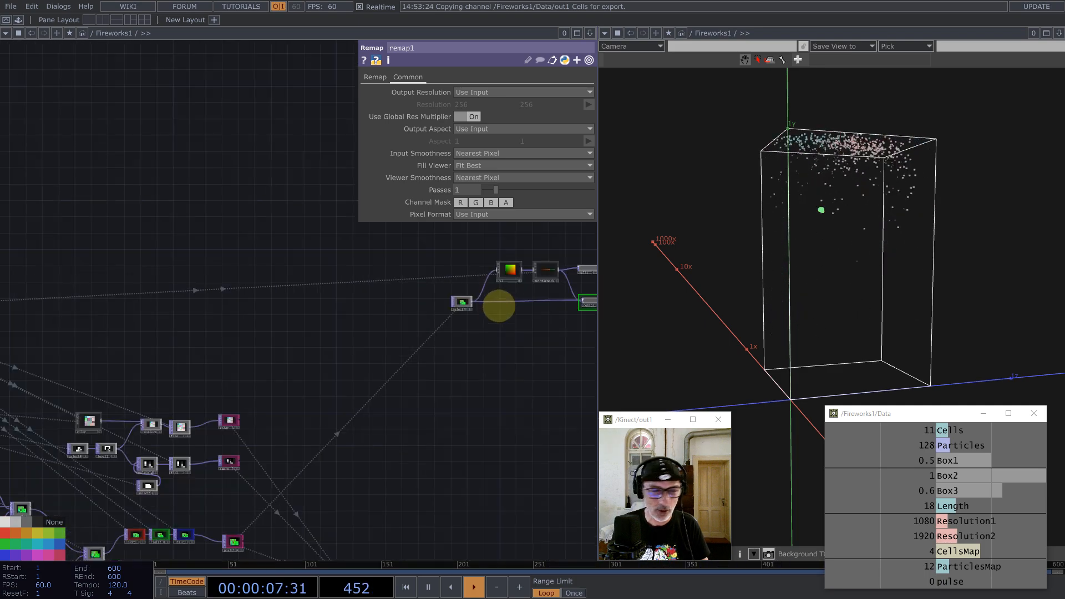
scroll(200, 281, up, 10)
click(218, 243)
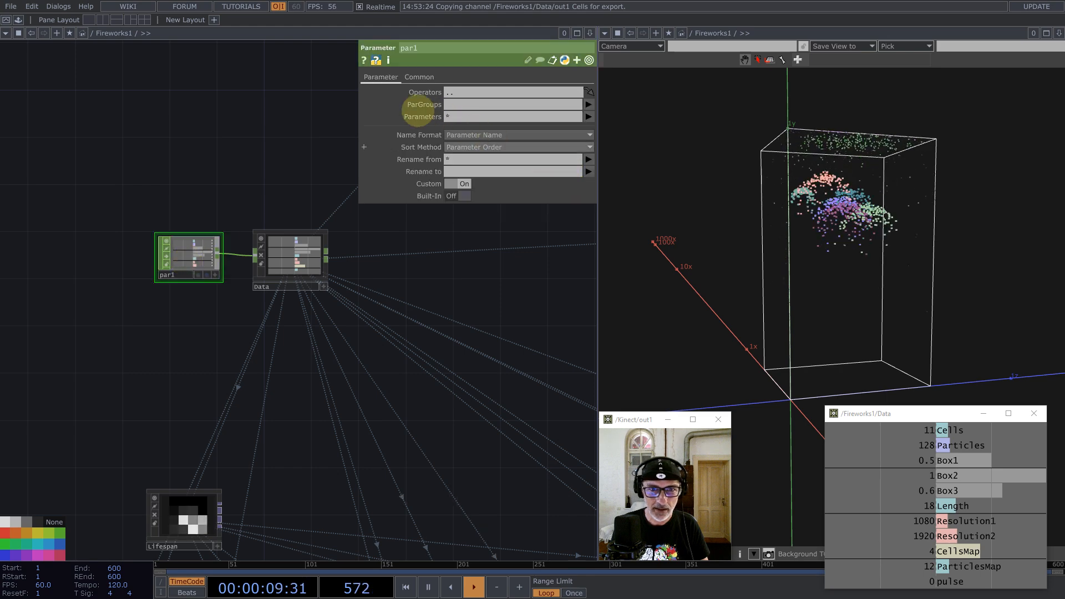
scroll(297, 297, down, 10)
scroll(374, 310, down, 5)
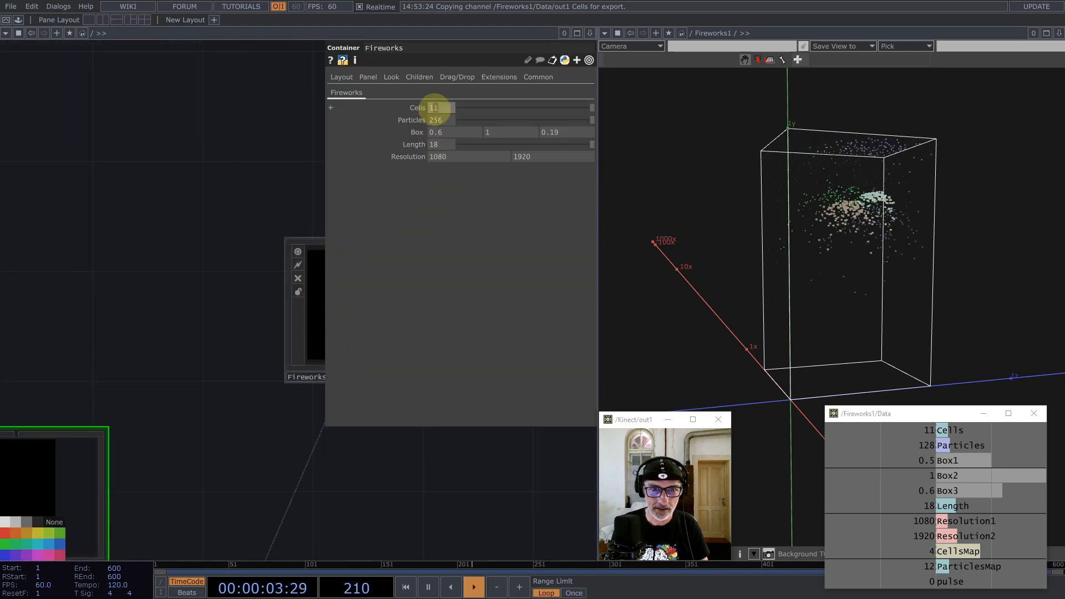
text(2)
click(247, 135)
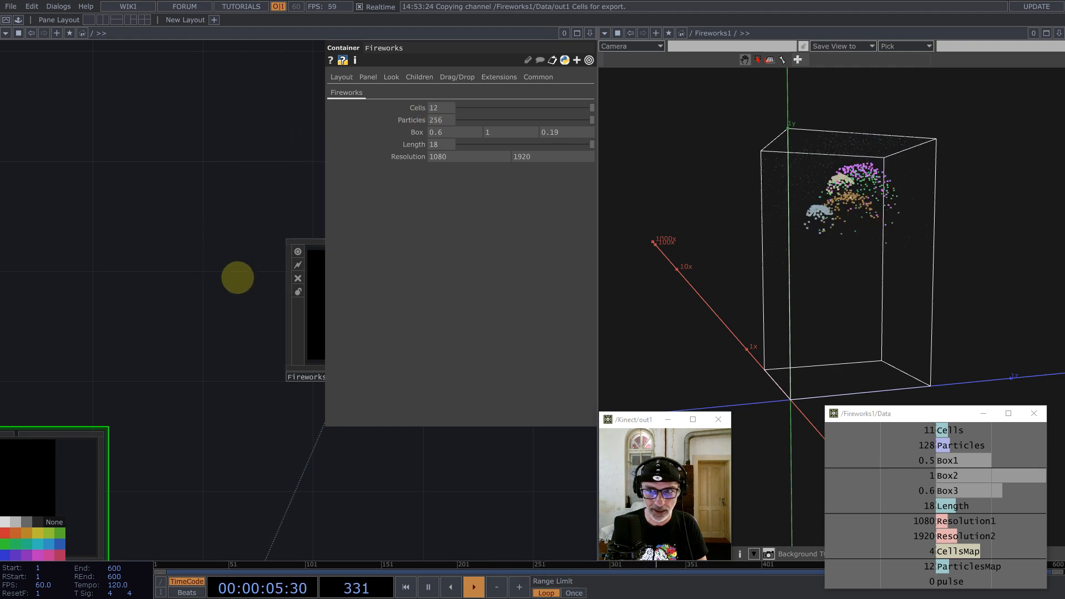
scroll(317, 285, up, 5)
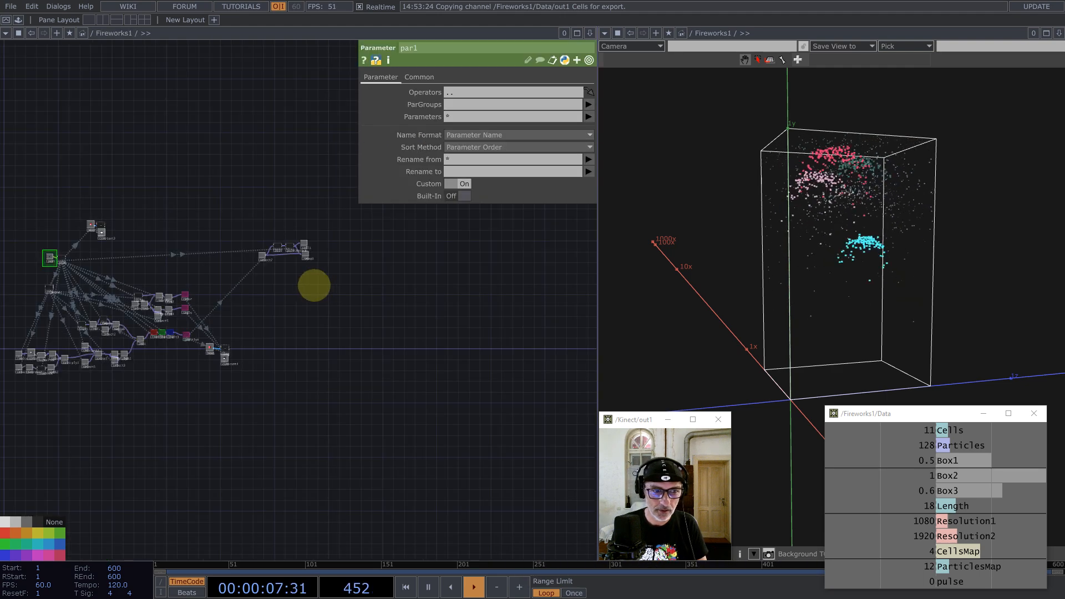
scroll(311, 290, down, 5)
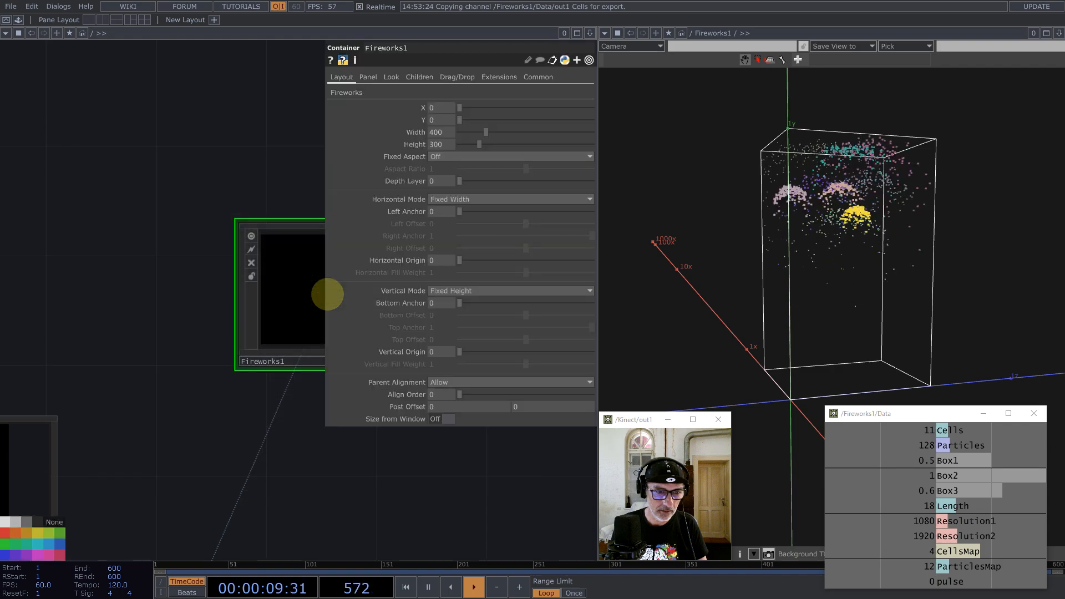
scroll(305, 264, up, 5)
scroll(119, 260, up, 3)
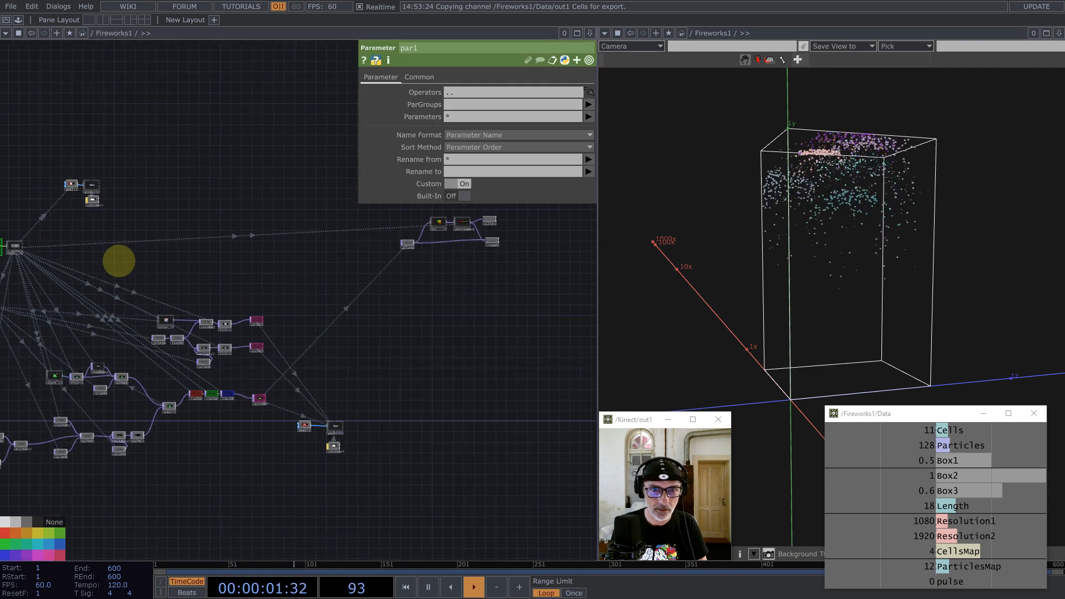
Step: Trigger a fresh burst of fireworks with the 1 key and view the result
drag(268, 239, 465, 242)
scroll(183, 272, down, 5)
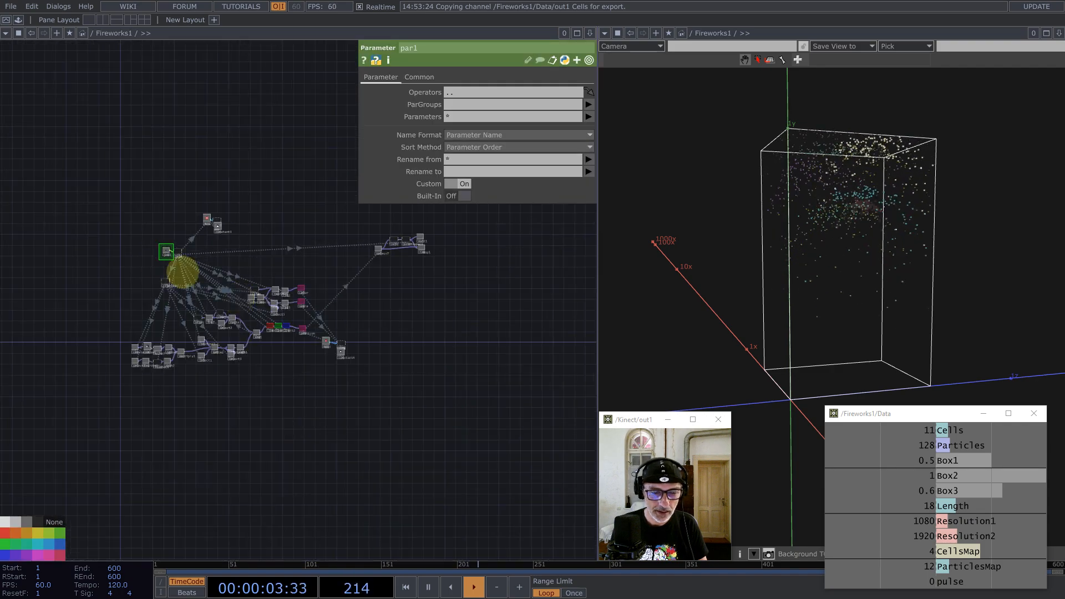
scroll(399, 245, up, 10)
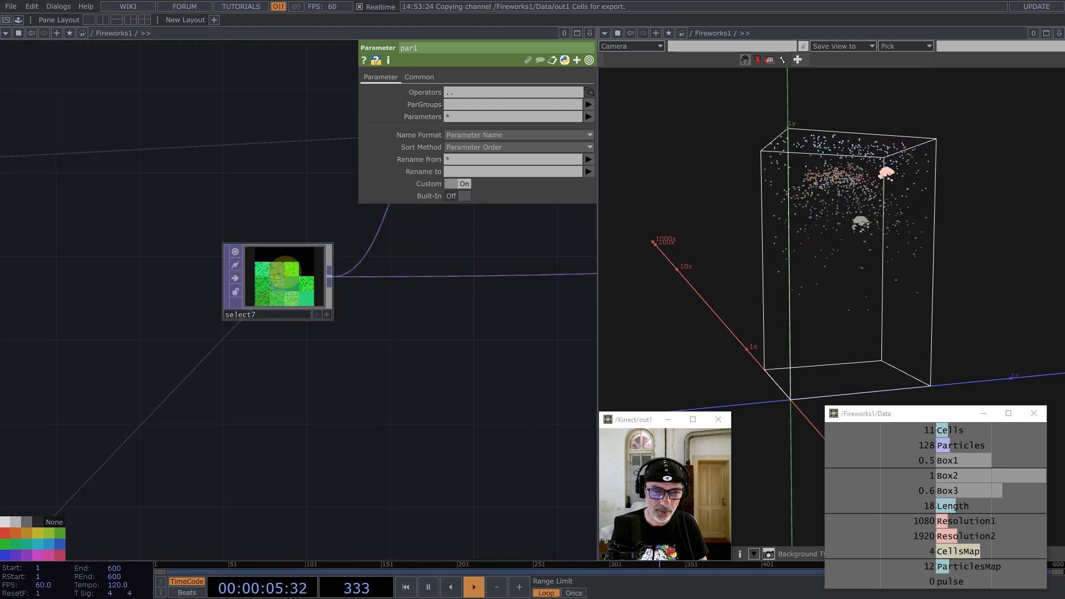
scroll(275, 295, up, 2)
scroll(280, 295, down, 3)
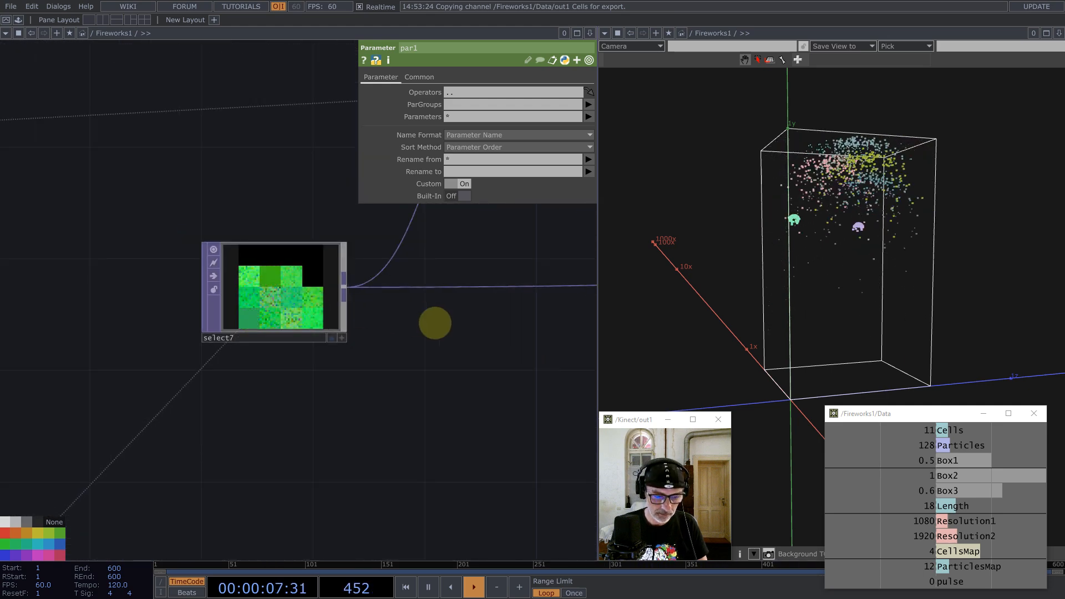
key(1)
key(1)
key(1)
key(1)
key(1)
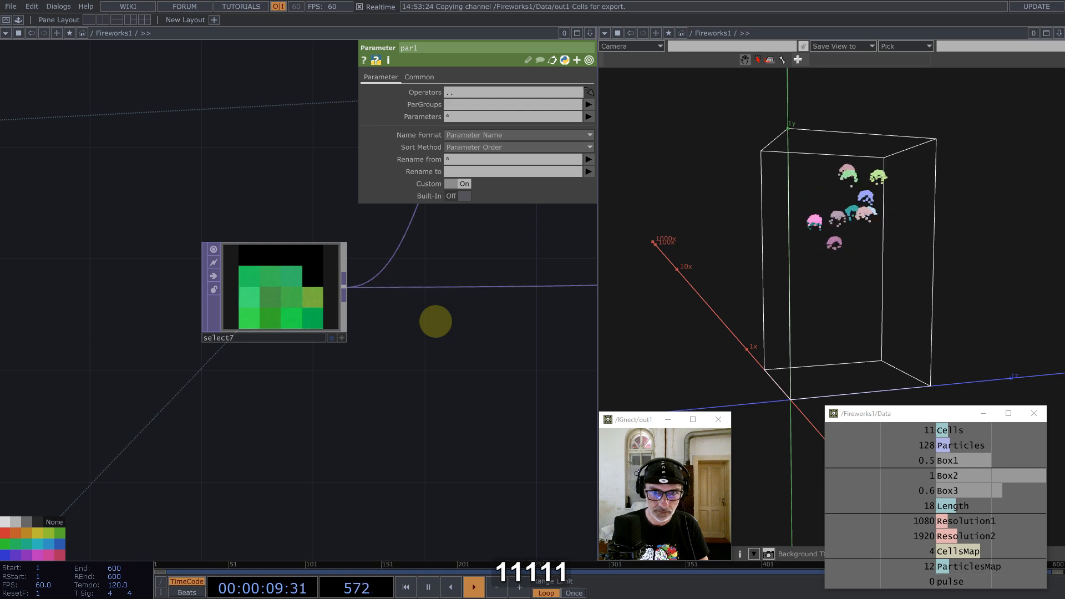
scroll(435, 323, down, 4)
scroll(435, 322, down, 3)
scroll(328, 324, up, 8)
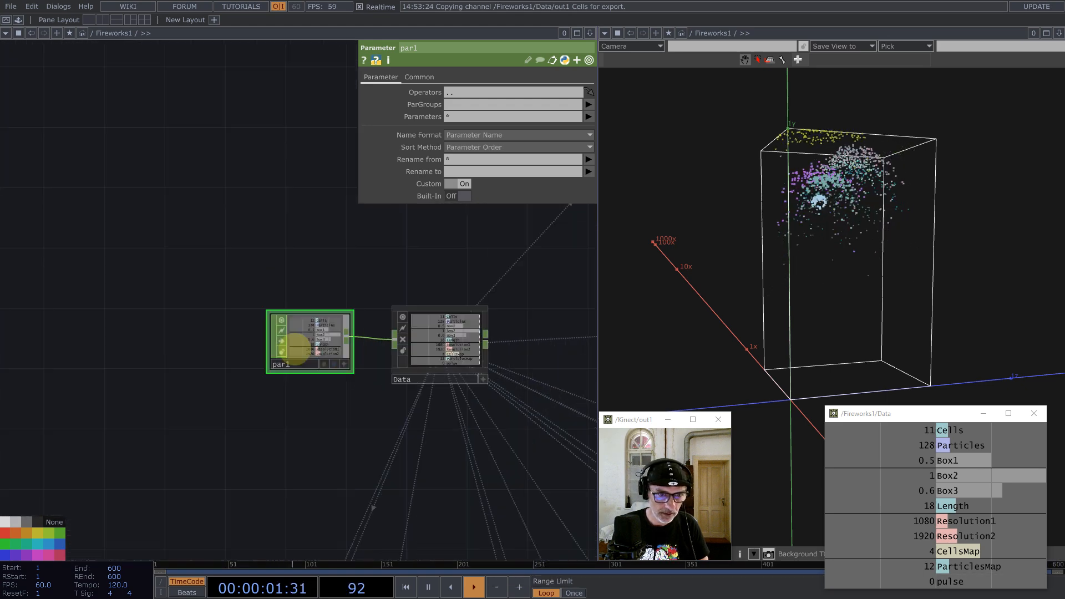
scroll(333, 277, down, 10)
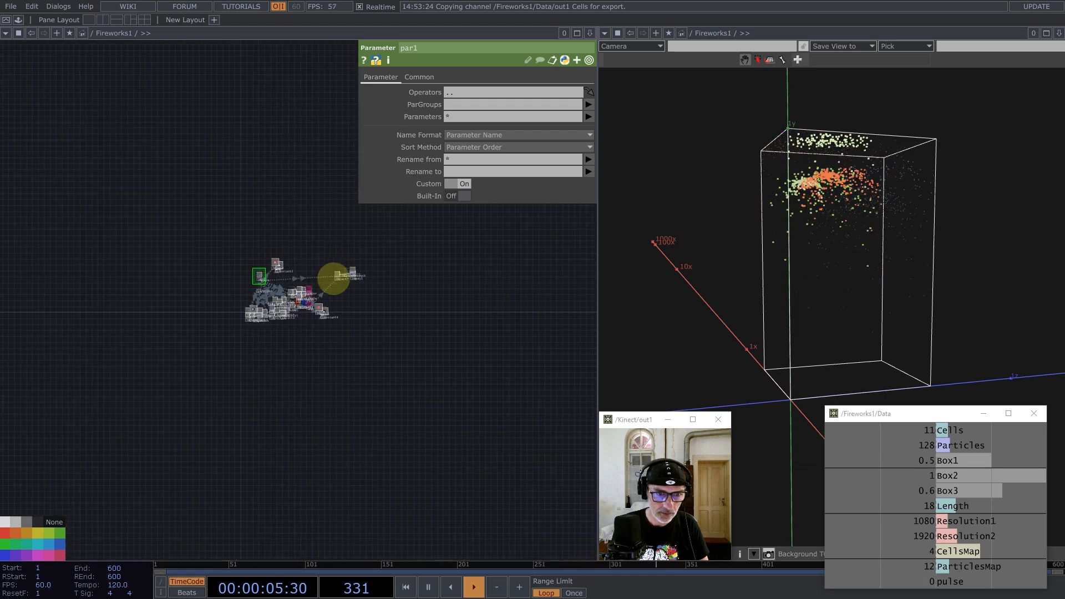
scroll(334, 277, down, 3)
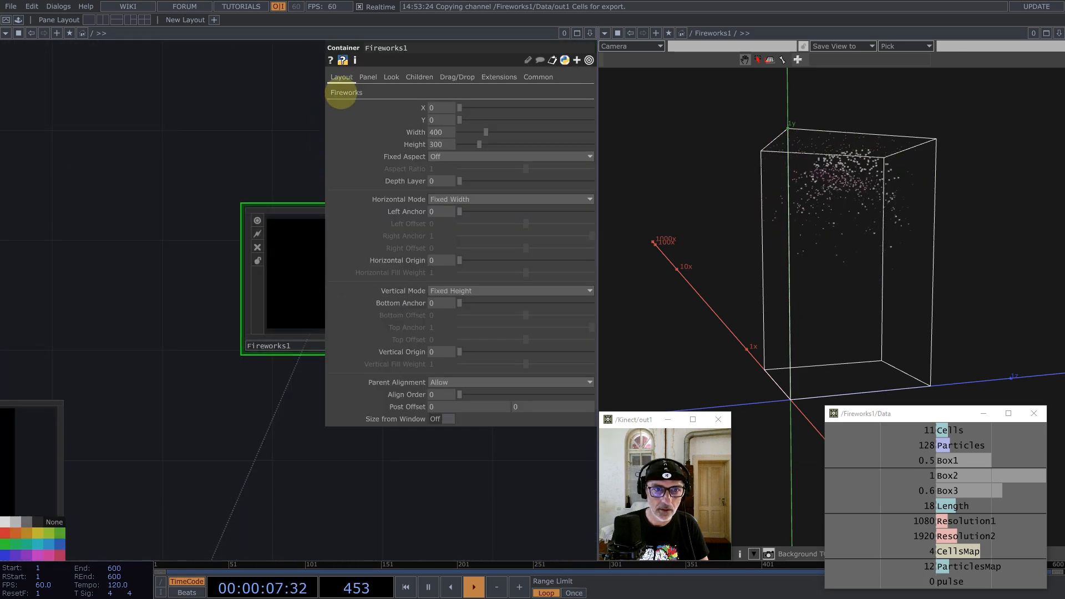
Step: Show Fireworks1's custom Fireworks page (Cells 12, Particles 128, Length 18), comparing the other Fireworks component
click(342, 92)
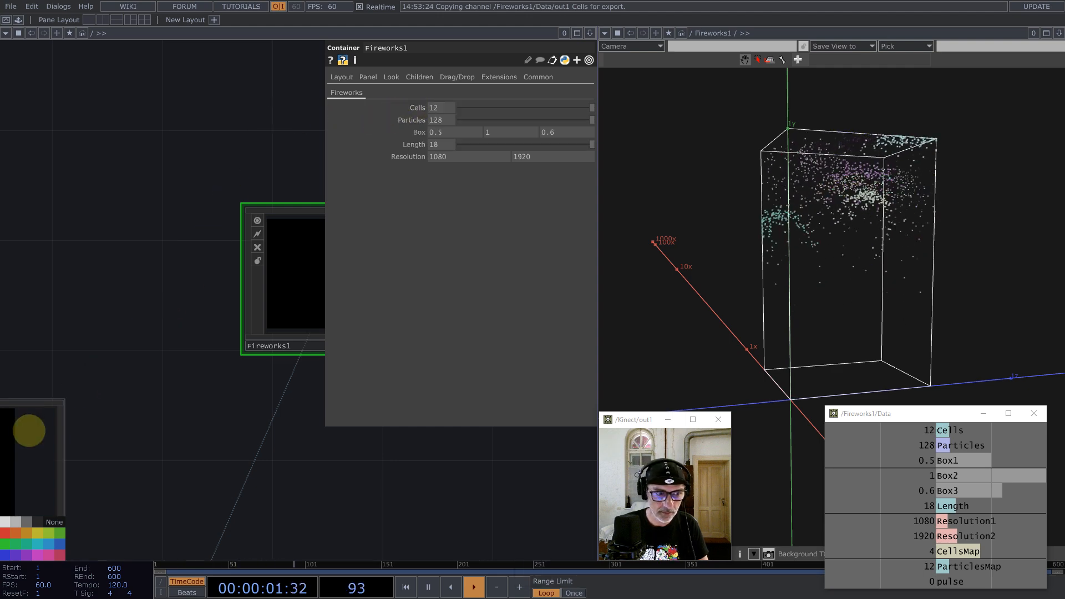
click(29, 431)
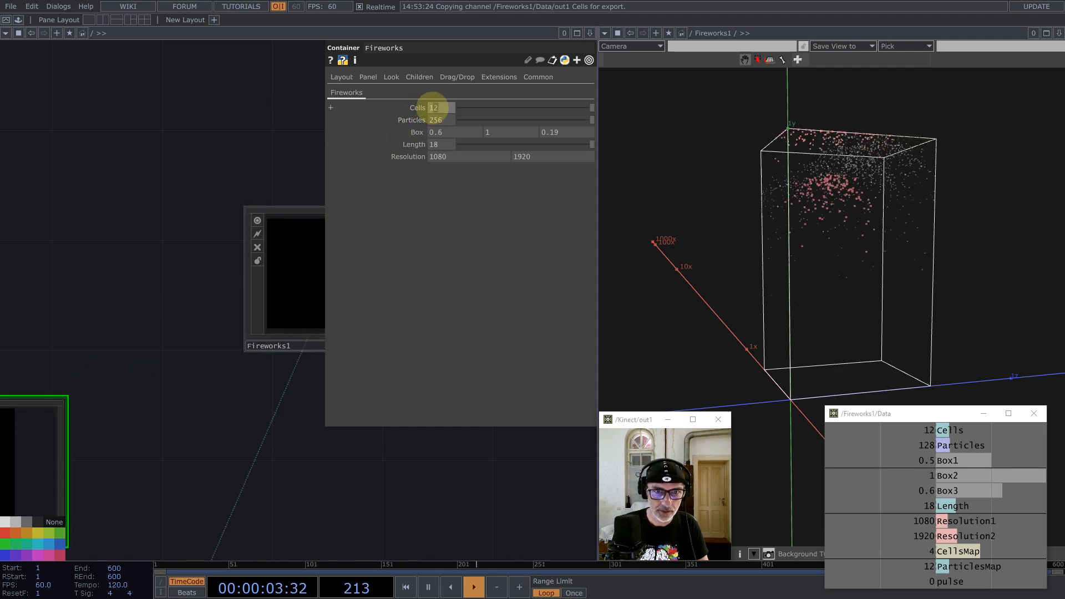
click(299, 281)
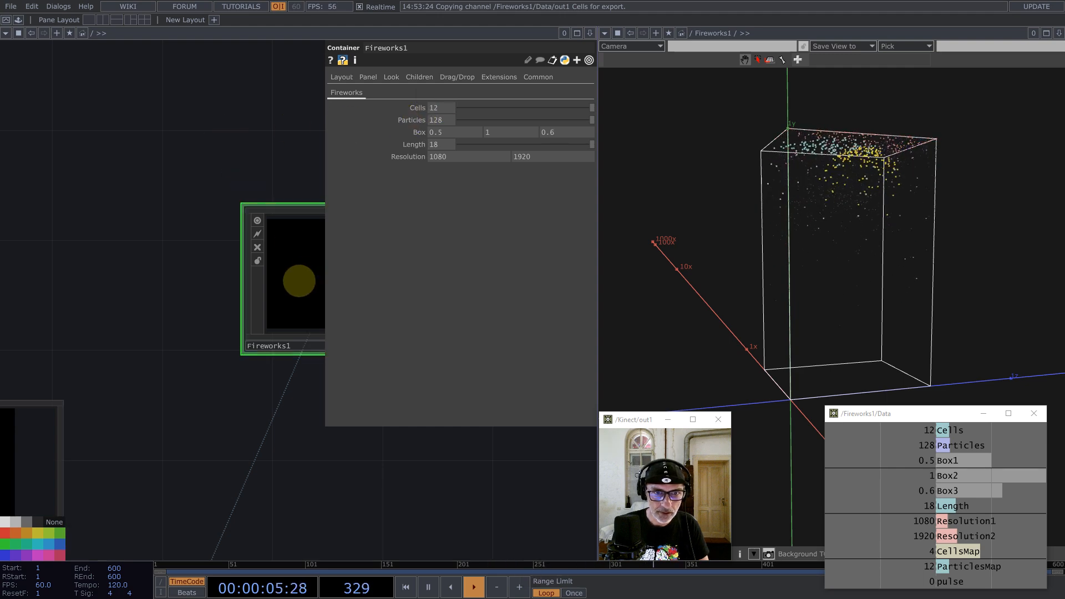
Step: Dive into Fireworks1 and pan around select7, uv1, pointRepack, null1 and remap1
key(i)
drag(275, 319, 314, 317)
scroll(309, 248, up, 6)
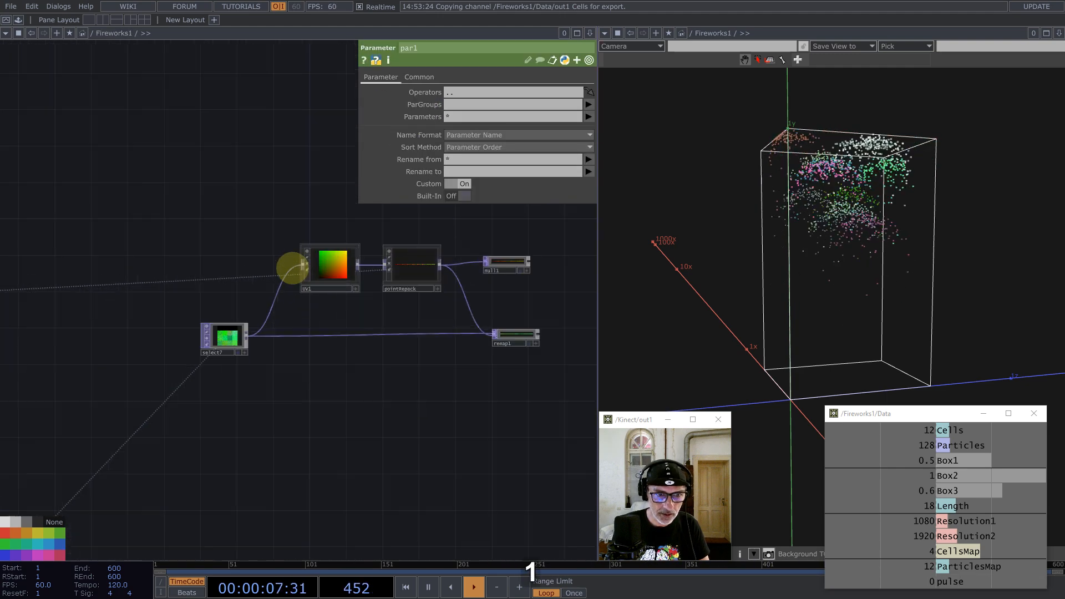
scroll(222, 339, up, 10)
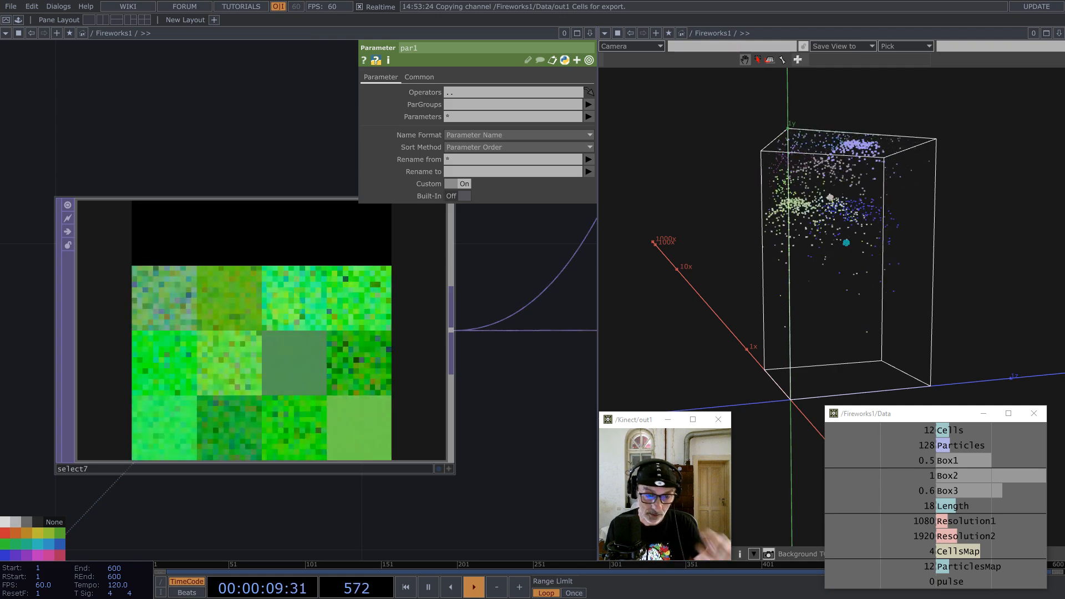
scroll(244, 322, down, 6)
scroll(244, 322, down, 6)
drag(427, 309, 361, 318)
scroll(361, 319, up, 8)
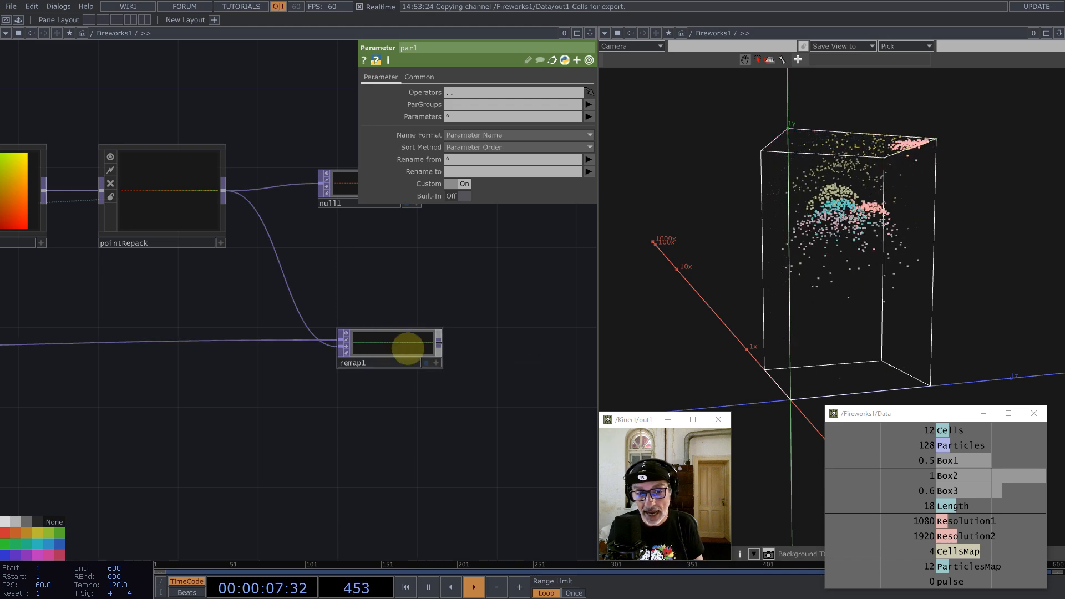
scroll(389, 347, up, 5)
scroll(421, 338, down, 7)
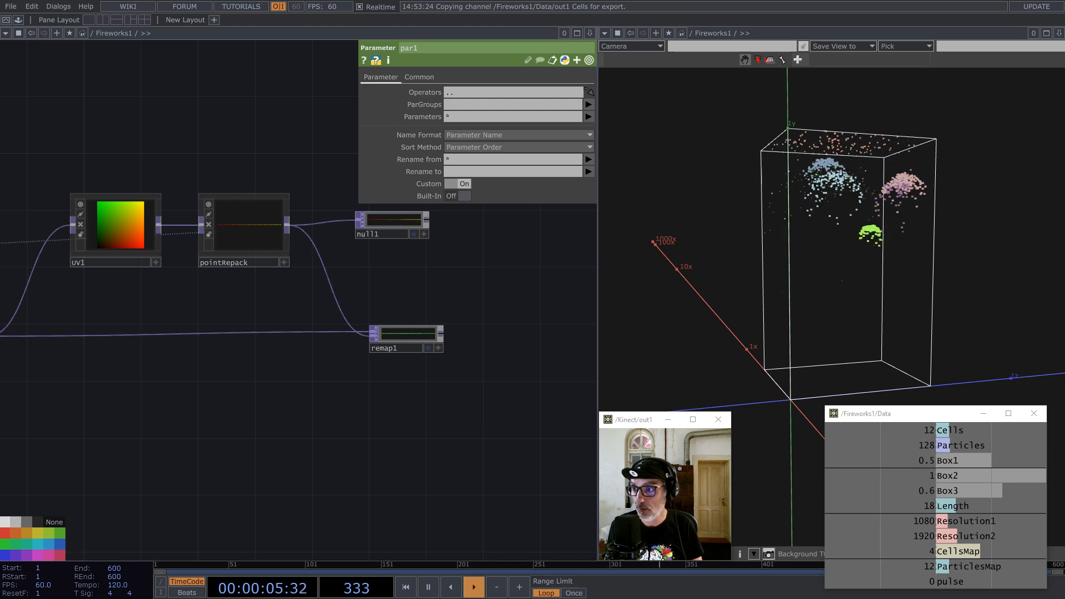
drag(252, 411, 400, 335)
scroll(398, 322, down, 3)
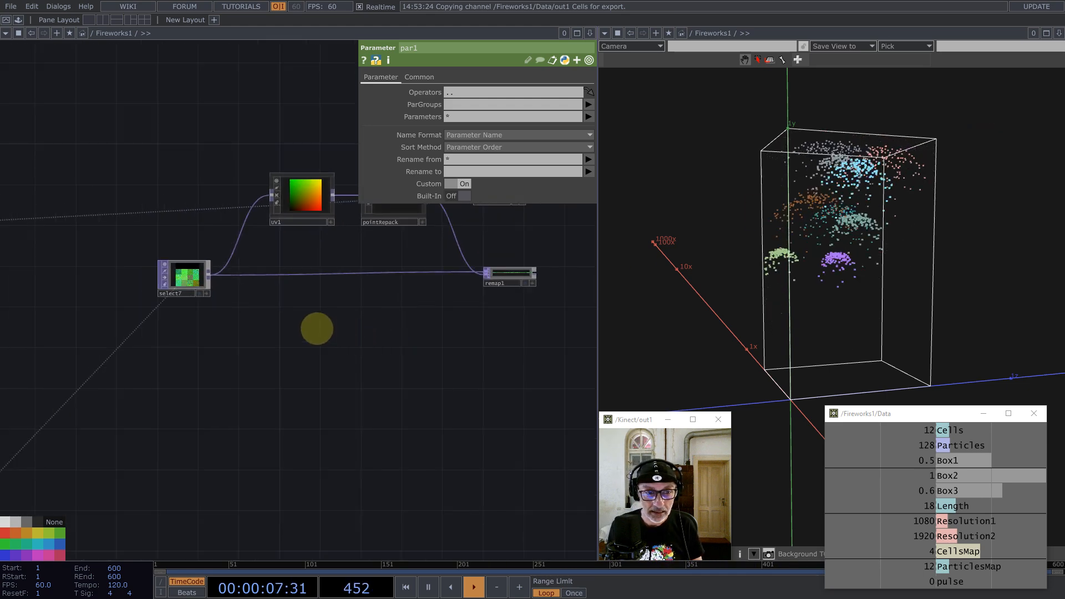
Step: Add a Constant TOP (constant5) to the Fireworks1 network
key(Tab)
text(co)
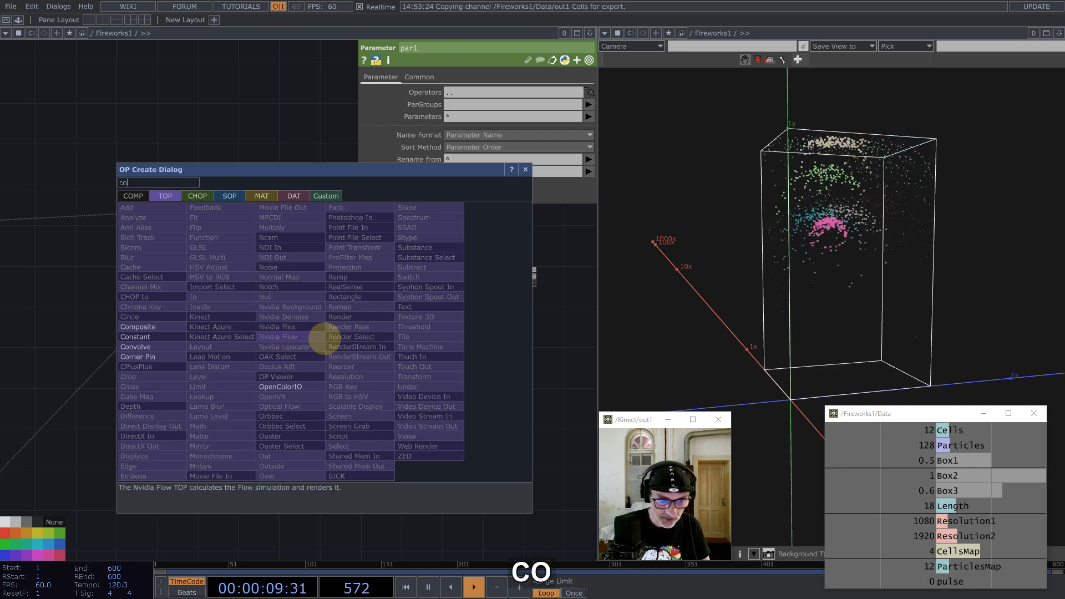
click(136, 337)
click(368, 364)
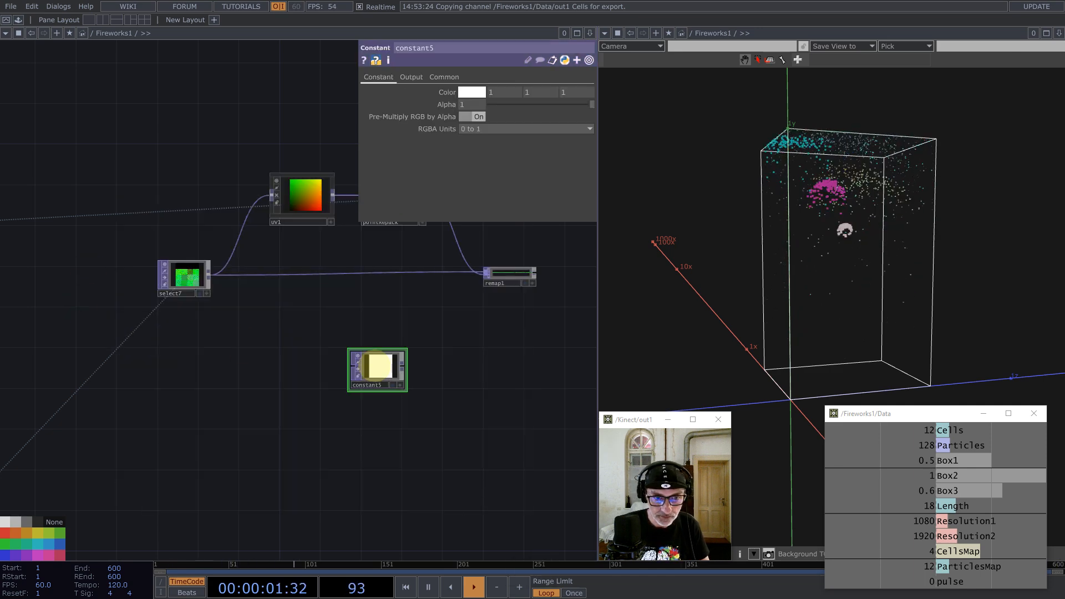
Step: Give constant5 pointRepack's Particles*Cells width expression and a Length-driven height, making it 1536×18
click(444, 77)
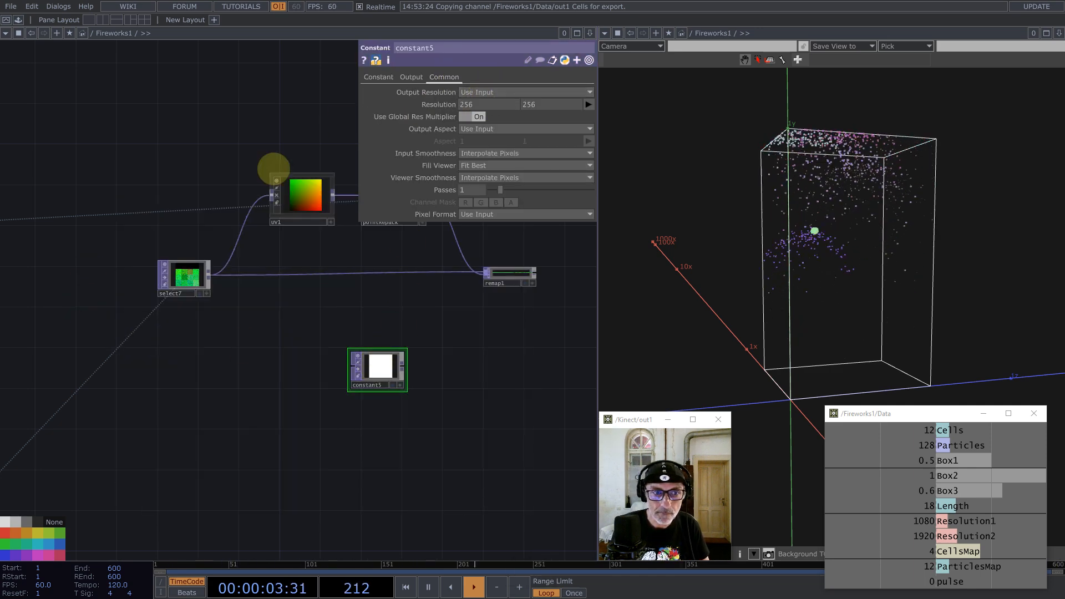
scroll(302, 263, down, 2)
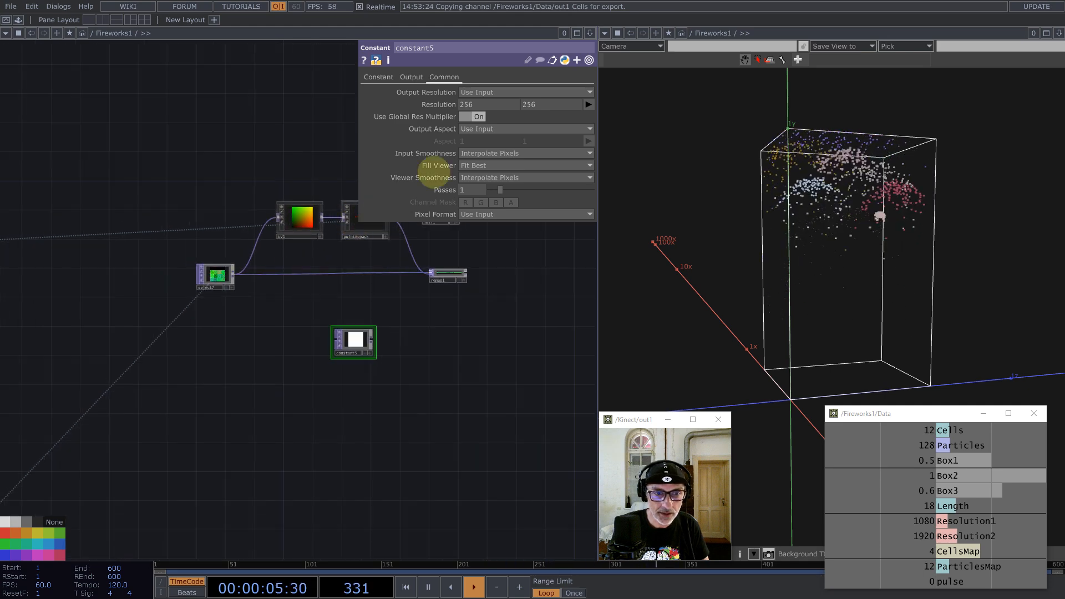
click(363, 230)
click(492, 107)
click(507, 118)
click(511, 120)
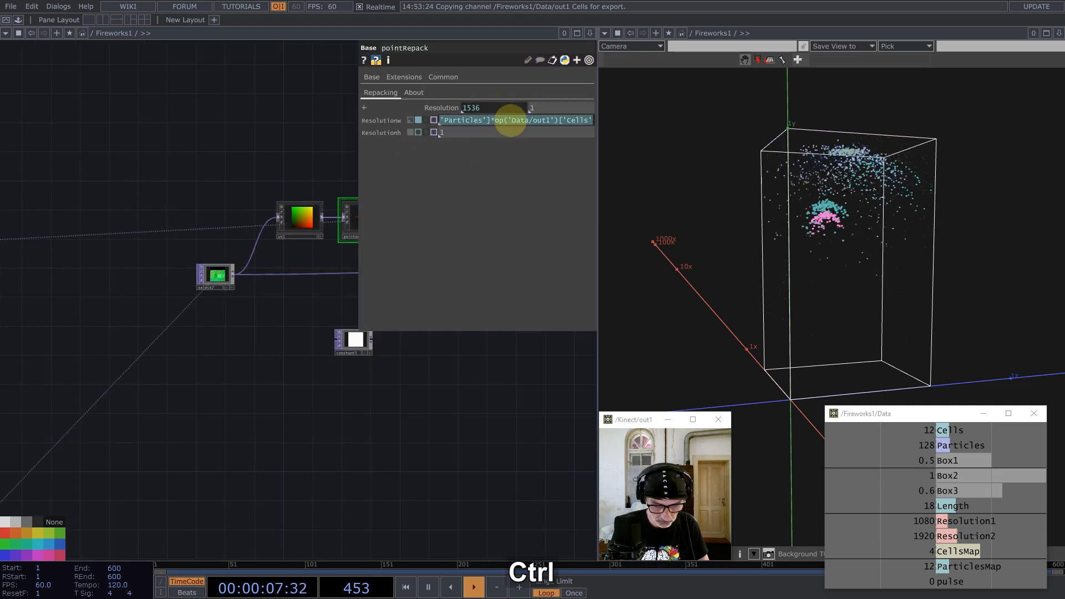
key(ctrl+c)
click(353, 340)
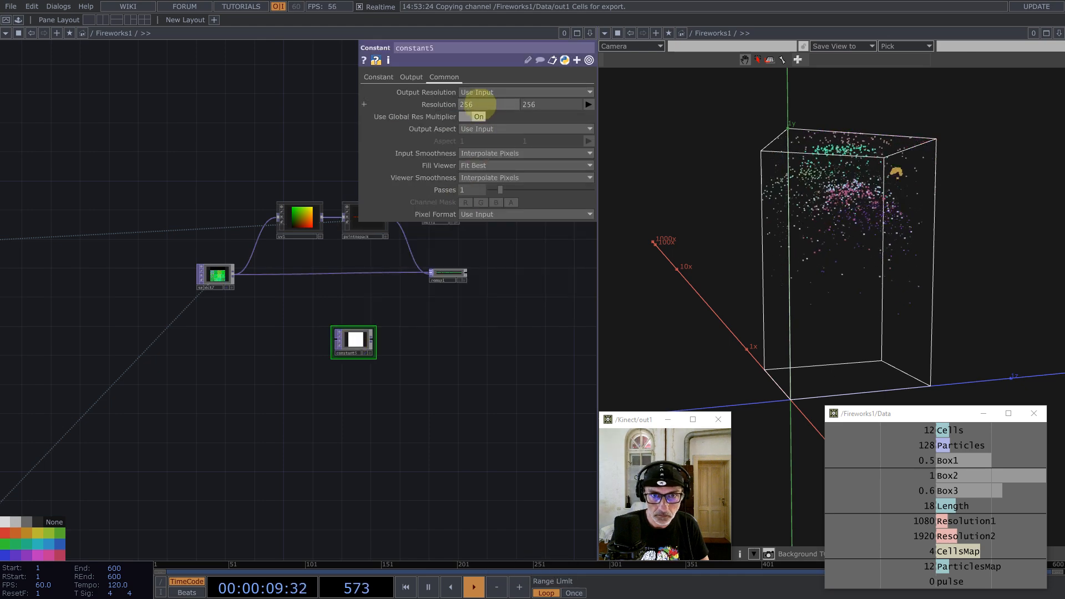
key(ctrl+v)
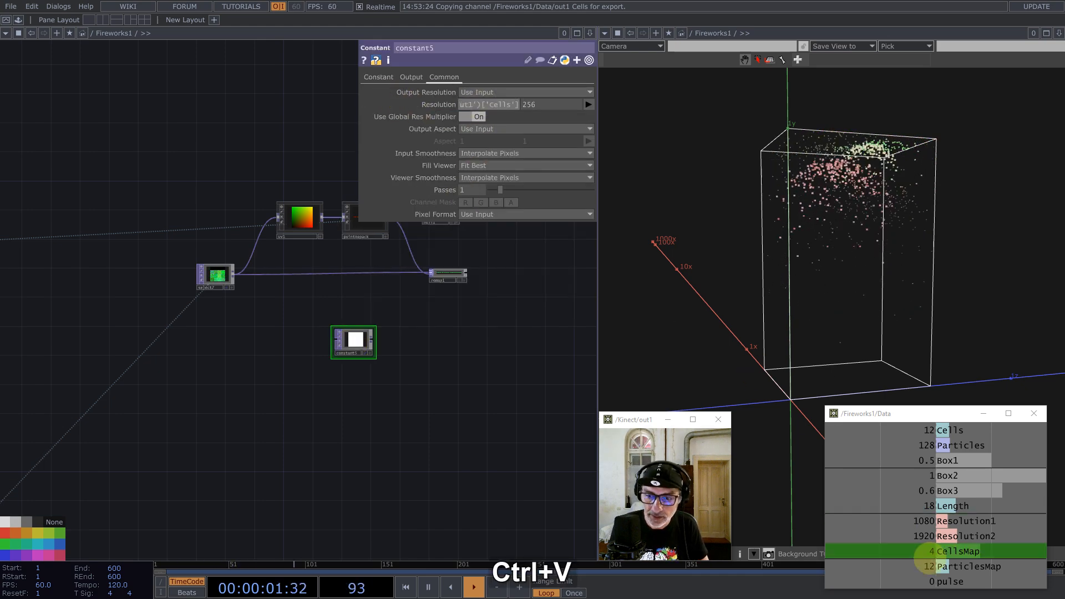
drag(938, 505, 551, 104)
click(374, 328)
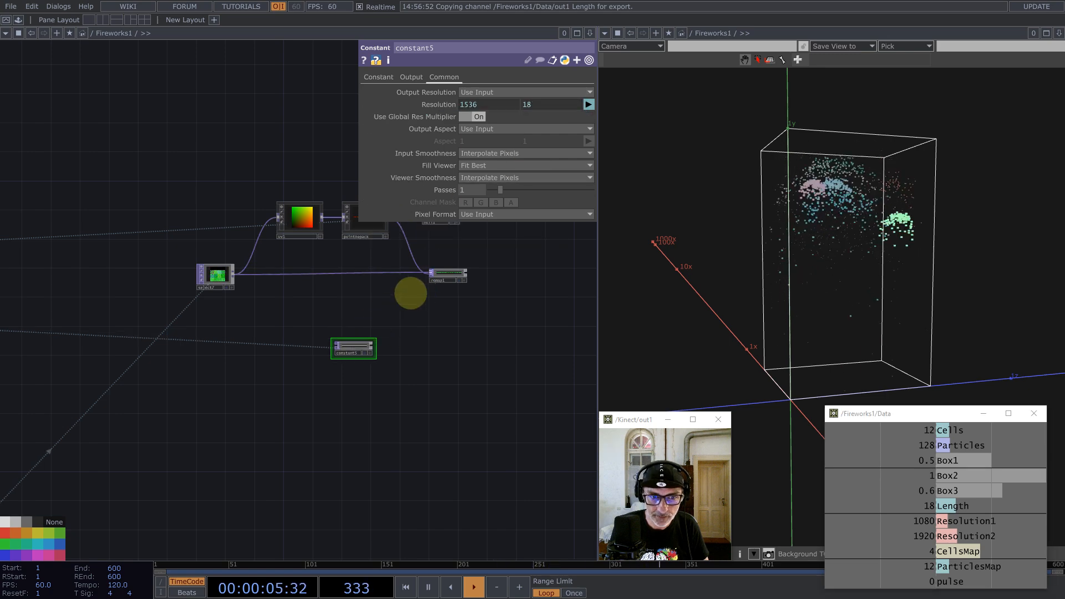
Step: Set constant5's pixel format to 32-bit float (RGBA) and its colour to black
click(504, 216)
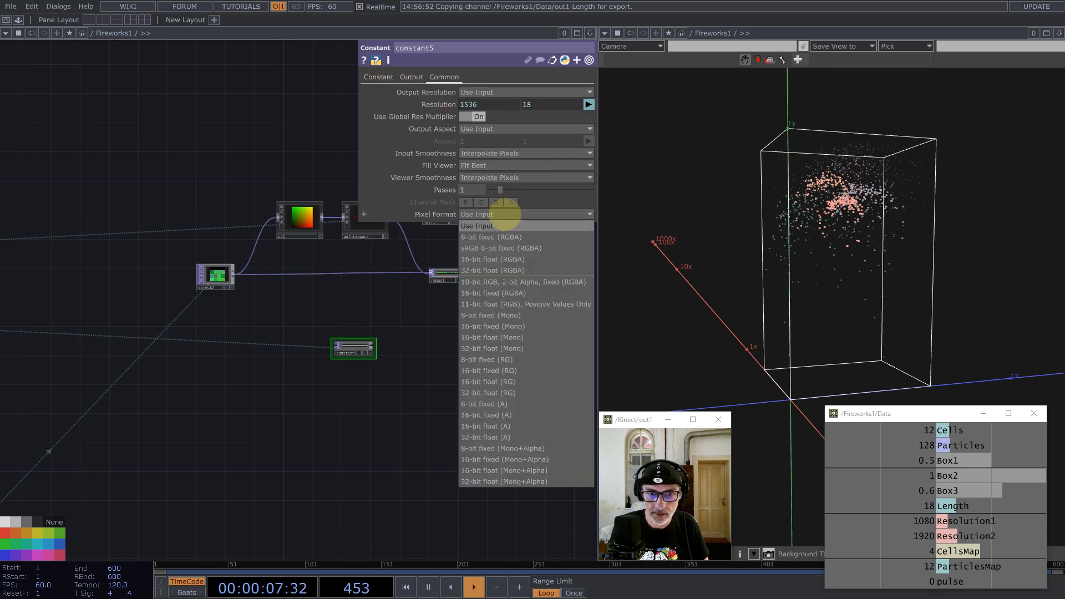
click(509, 268)
click(379, 76)
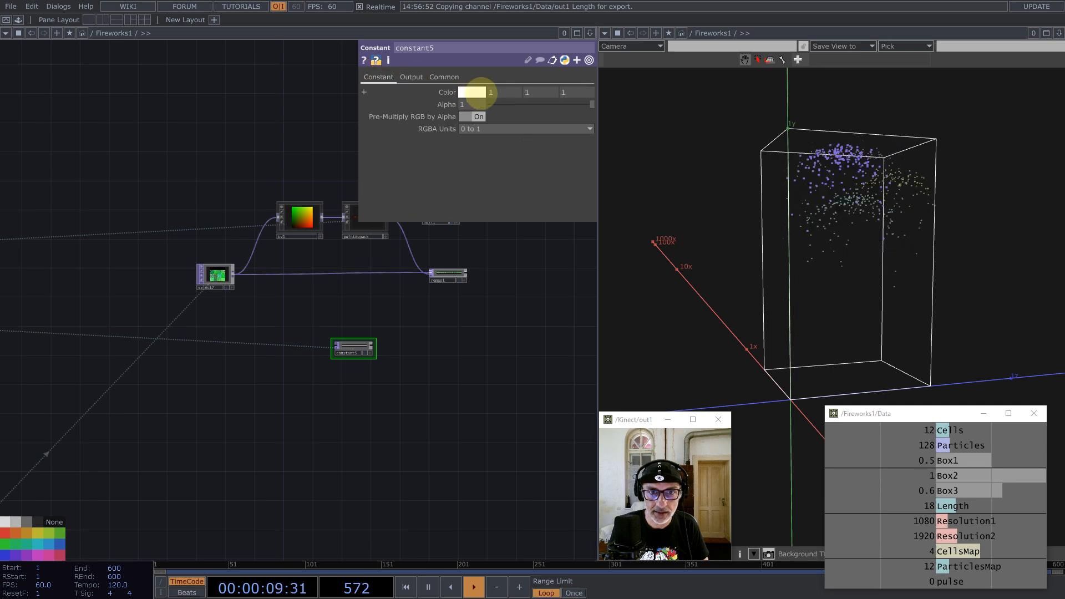
click(472, 92)
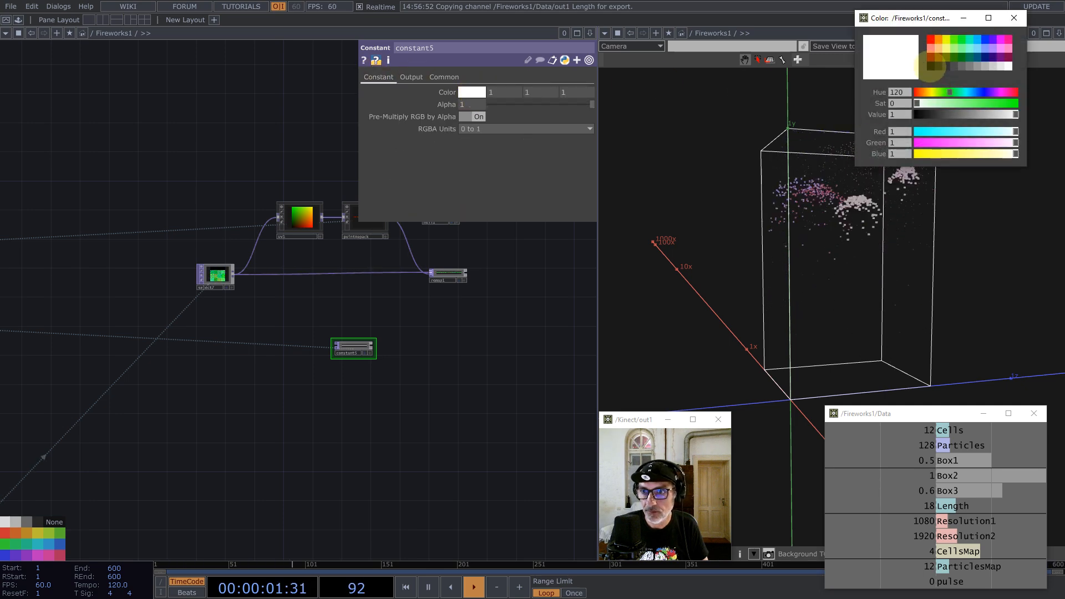
click(930, 66)
click(1014, 18)
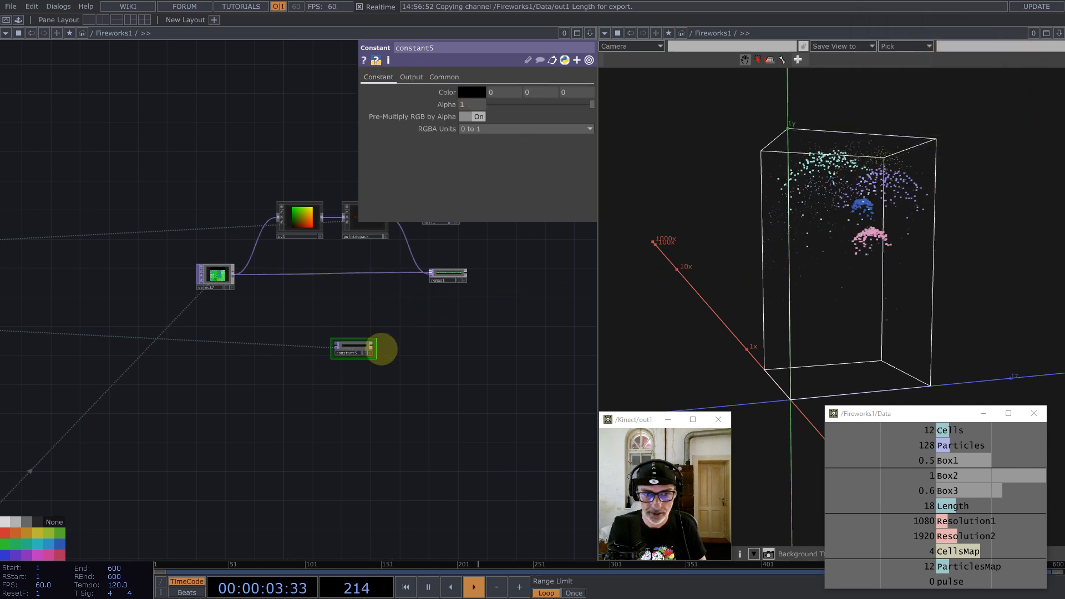
scroll(382, 349, up, 5)
Step: Add a feedback2 TOP wired after constant5
middle_click(351, 357)
text(f)
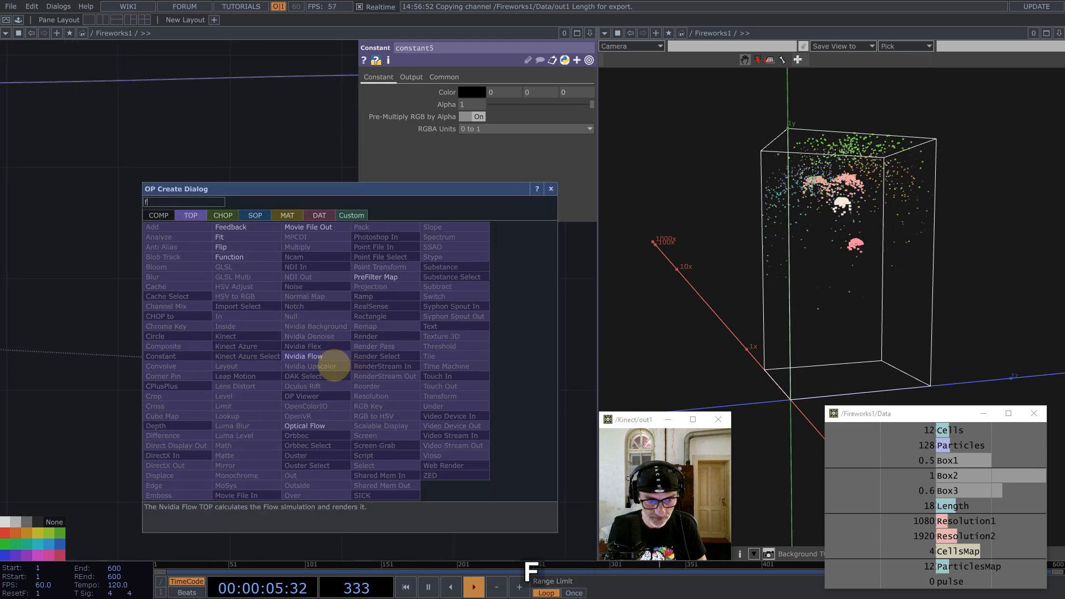
click(233, 228)
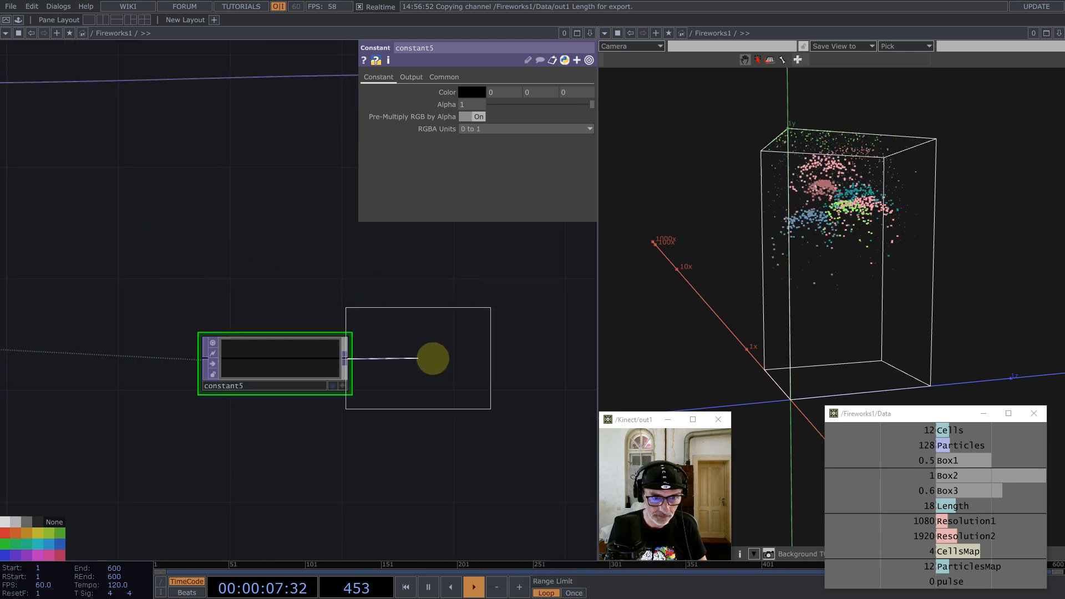
click(464, 361)
drag(476, 275, 349, 309)
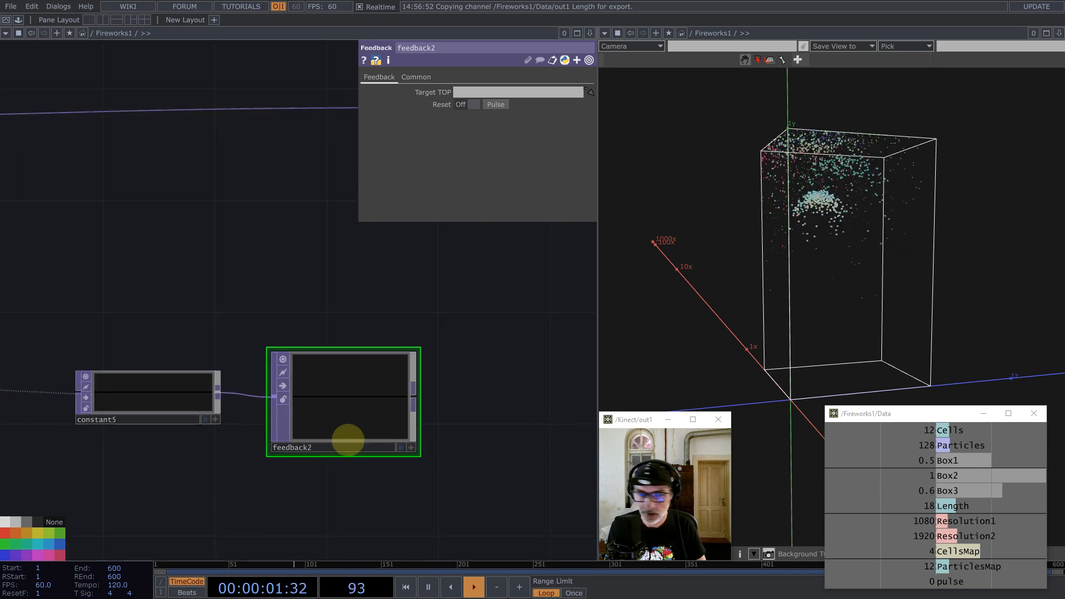
scroll(348, 440, down, 5)
Step: Add an over1 TOP after remap1 and wire feedback2 into it
middle_click(421, 305)
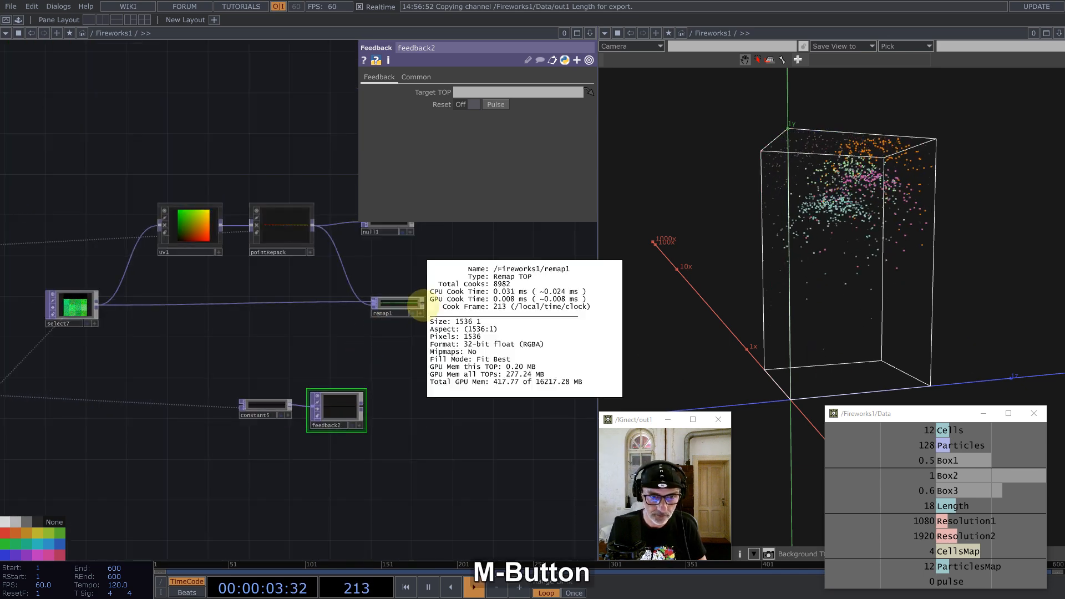
middle_click(424, 304)
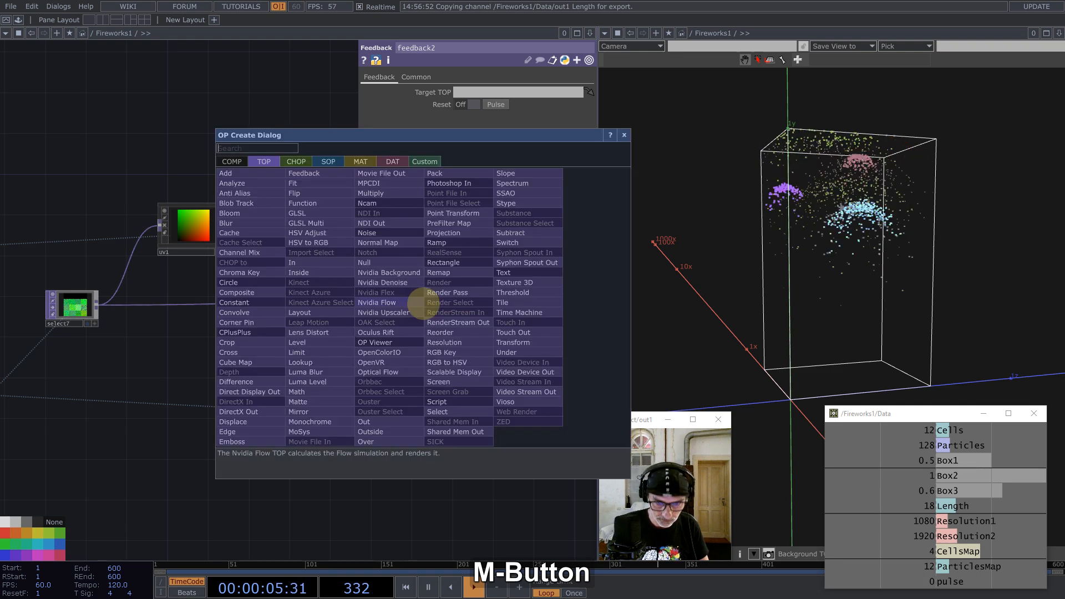
text(over)
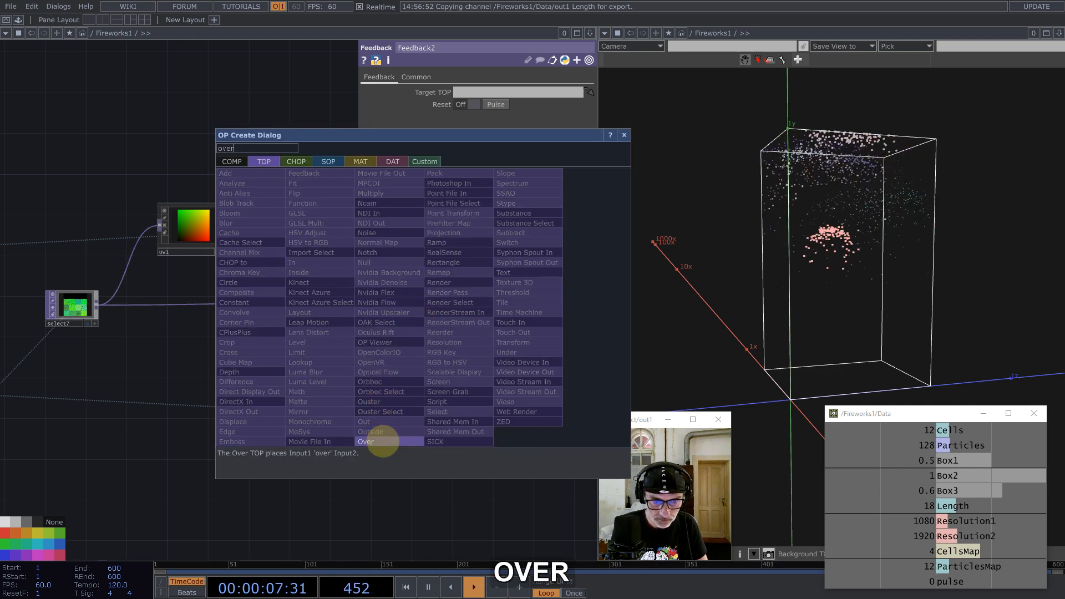
click(381, 442)
click(489, 371)
drag(371, 403, 465, 369)
click(364, 392)
drag(338, 410, 337, 397)
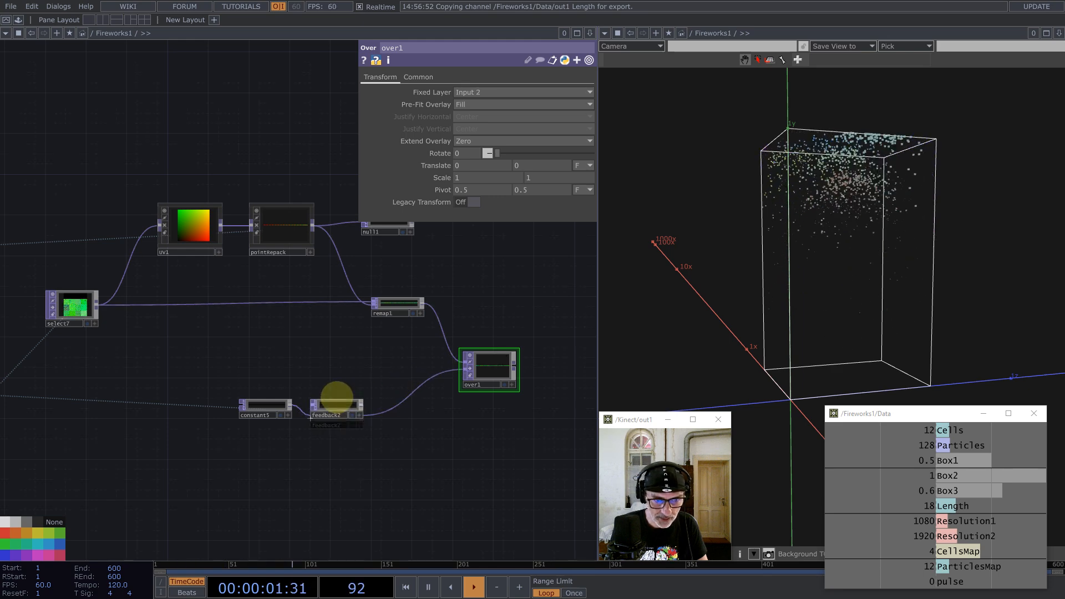
Step: Drive feedback2's Reset with the Data pulse channel
click(337, 403)
click(886, 580)
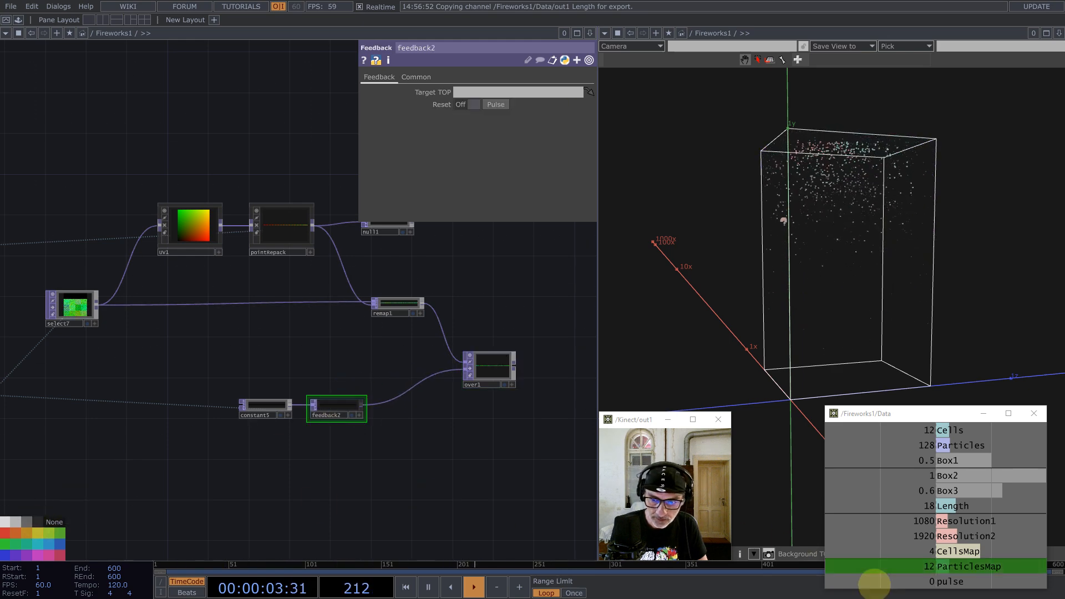
click(896, 580)
click(955, 582)
drag(955, 582, 460, 104)
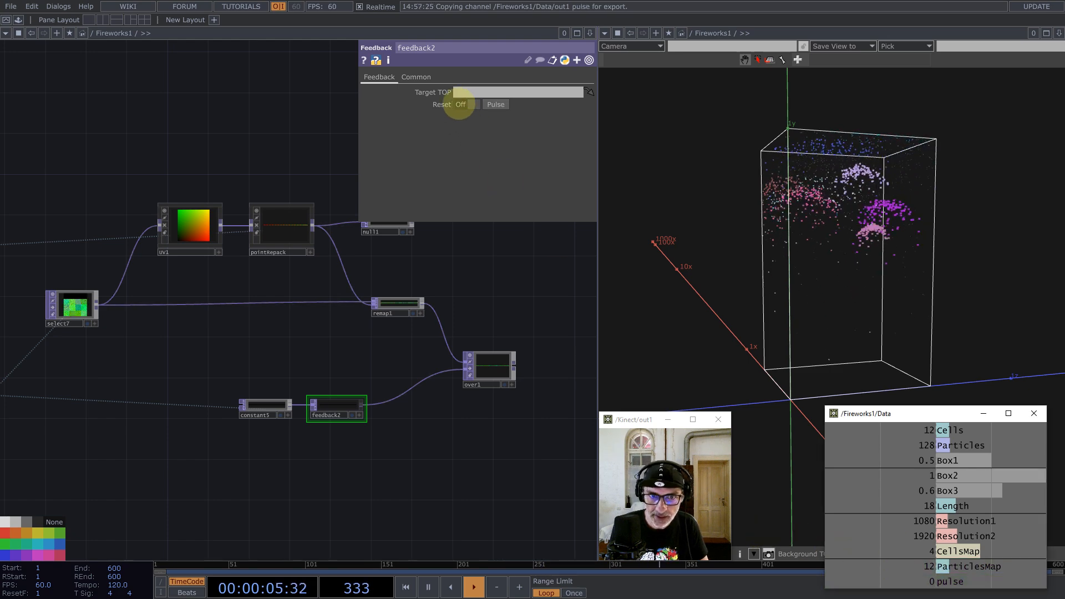
scroll(507, 369, up, 5)
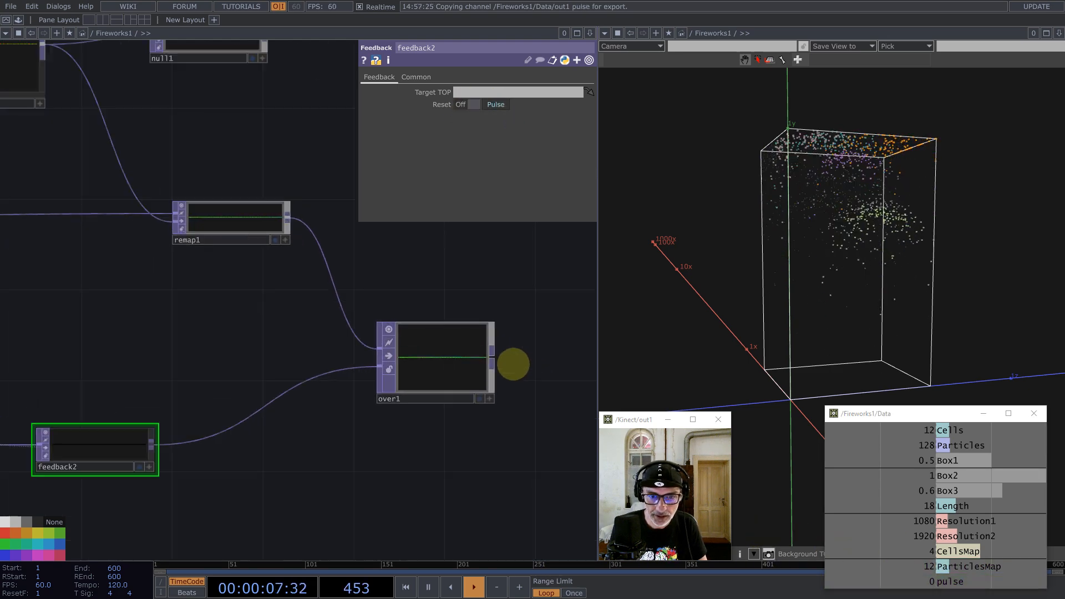
Step: Set over1 to Native Resolution pre-fit, Bottom justify and Nearest Pixel input and viewer smoothness
drag(467, 341, 435, 339)
scroll(434, 339, up, 8)
click(437, 336)
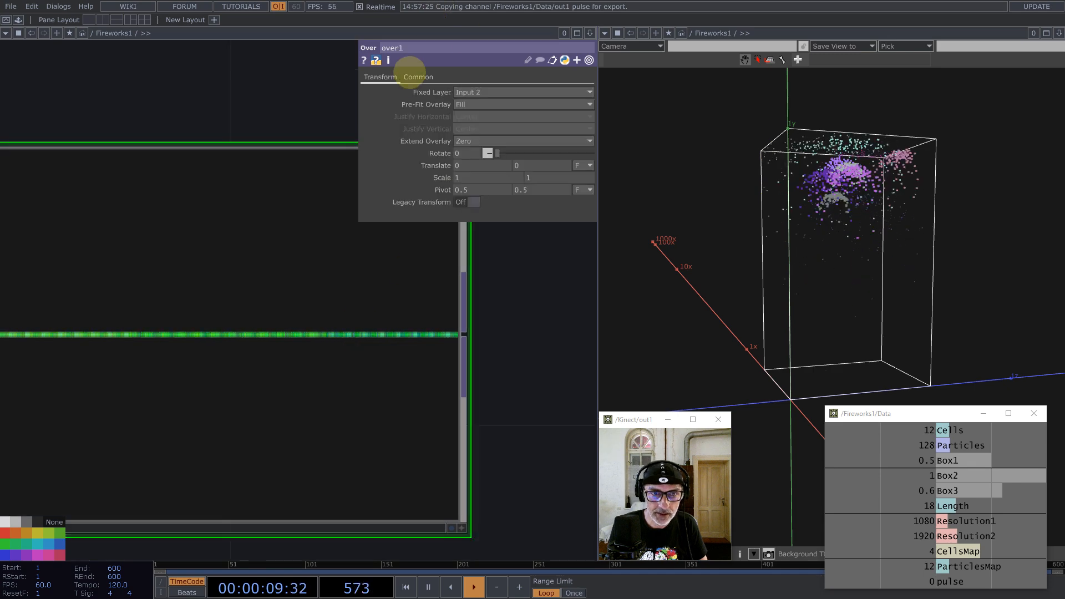
click(475, 105)
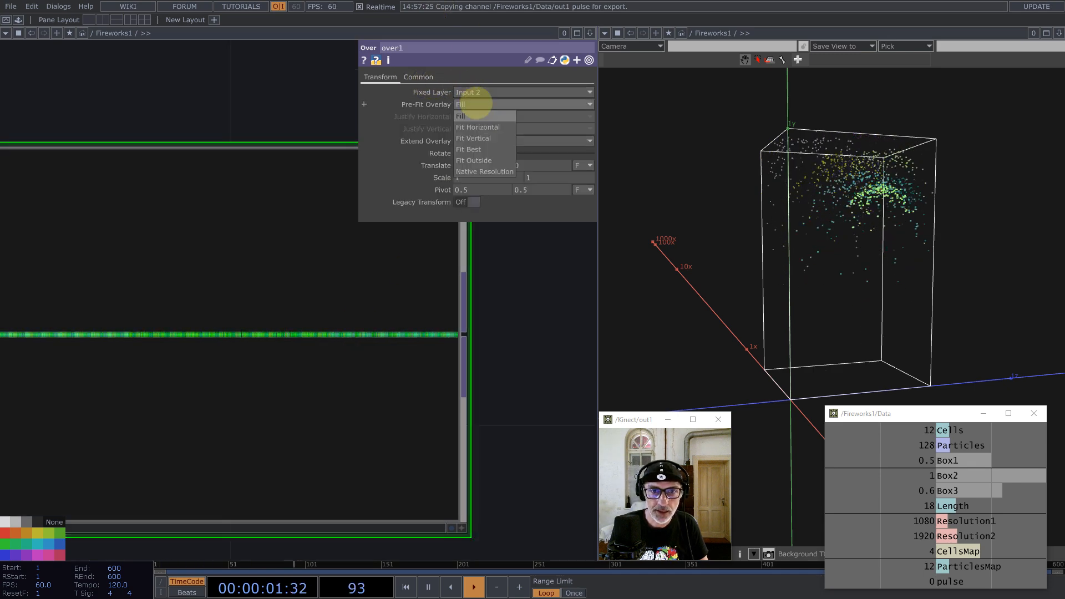
click(484, 171)
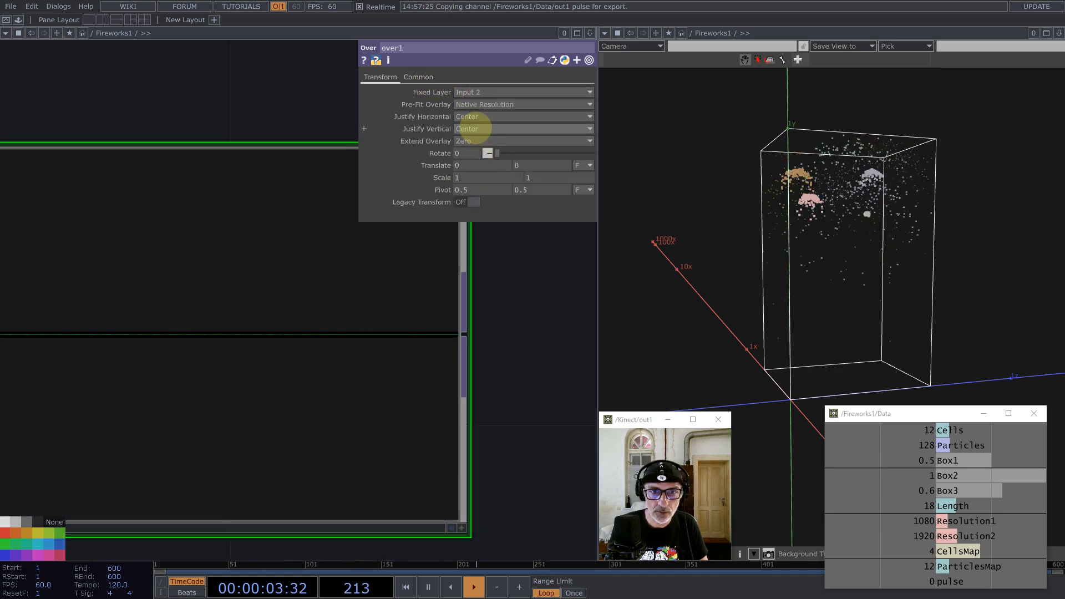
click(479, 132)
click(468, 140)
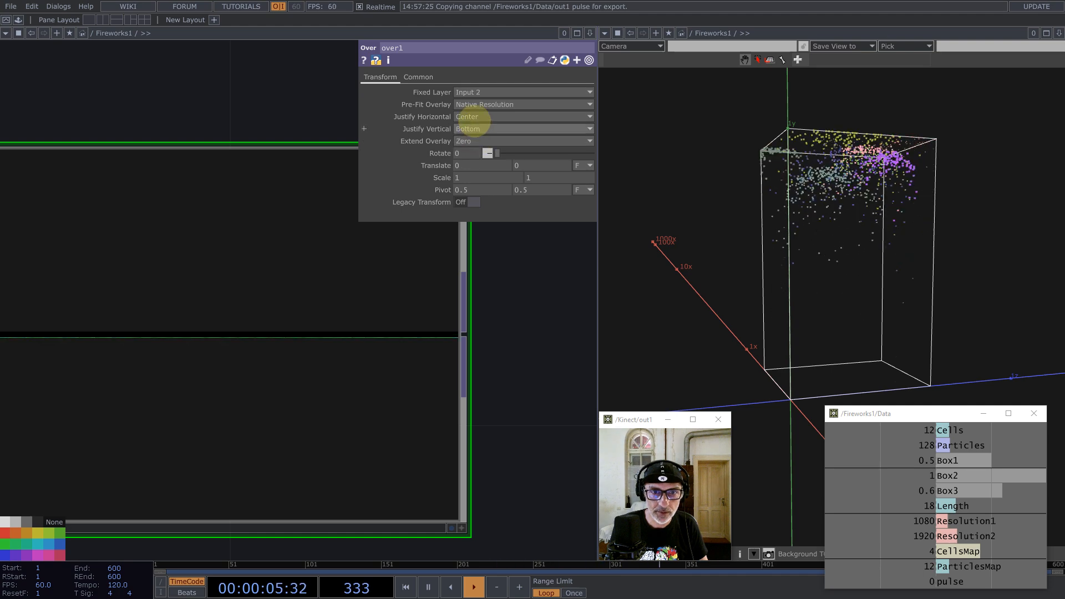
scroll(442, 269, down, 5)
click(418, 77)
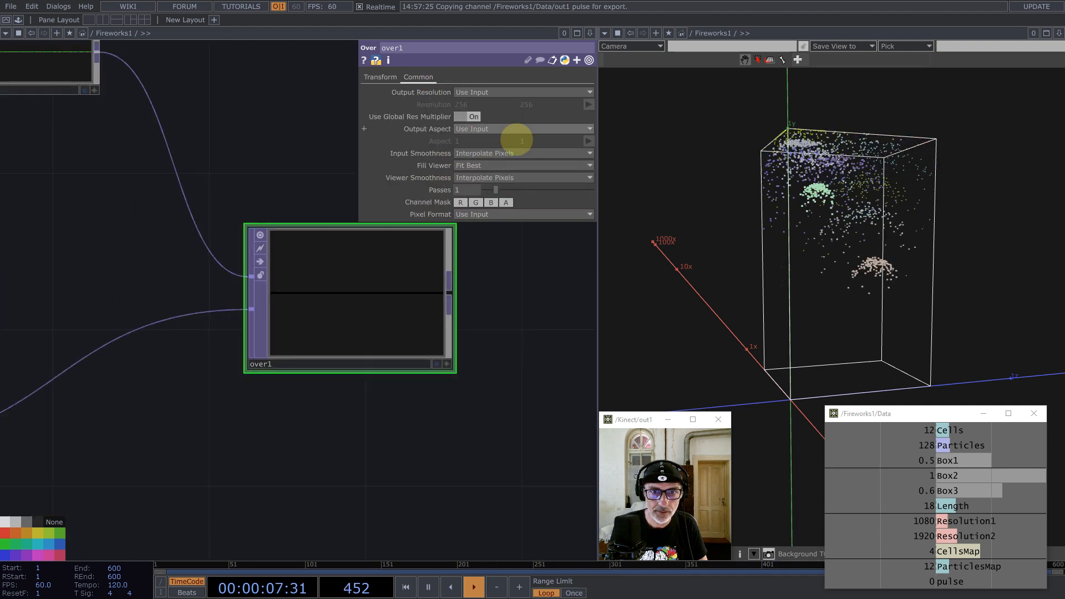
click(504, 178)
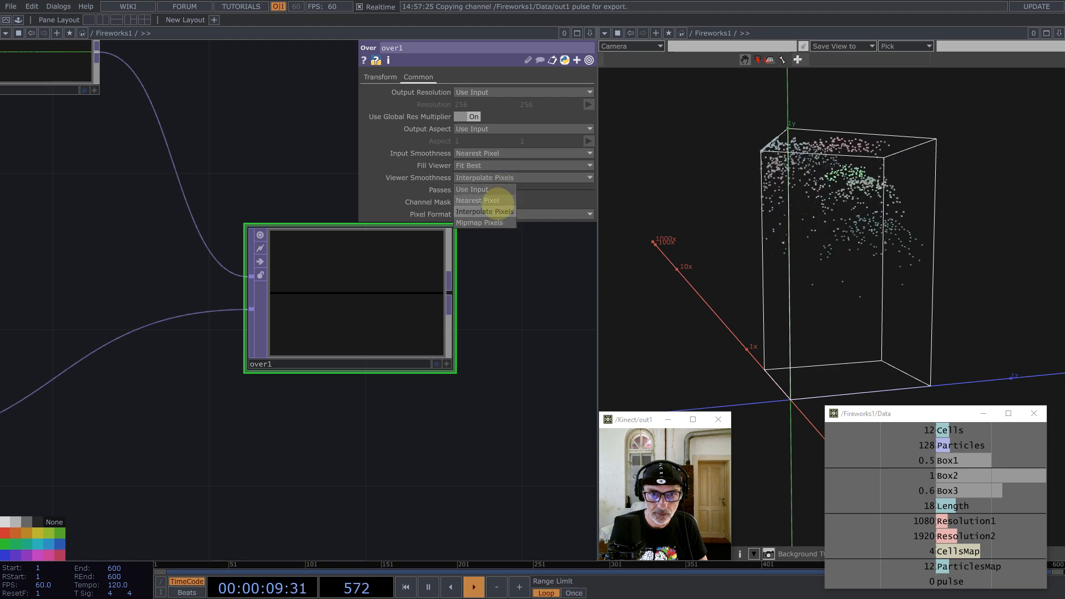
click(498, 203)
Step: Add transform1 after over1, translating 1 pixel in y
scroll(379, 325, down, 3)
middle_click(429, 301)
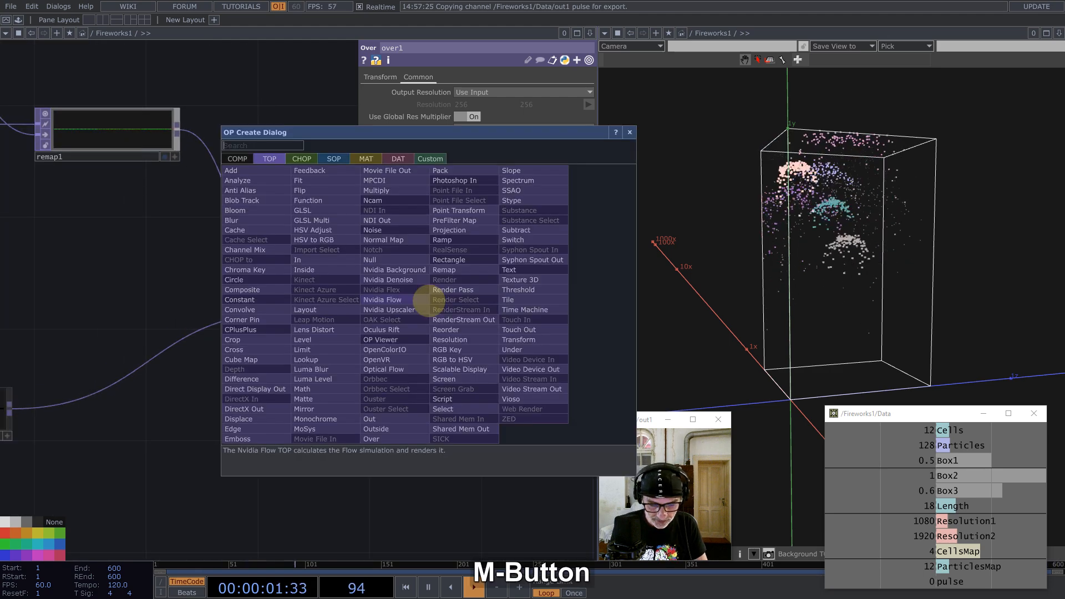
click(516, 340)
click(531, 309)
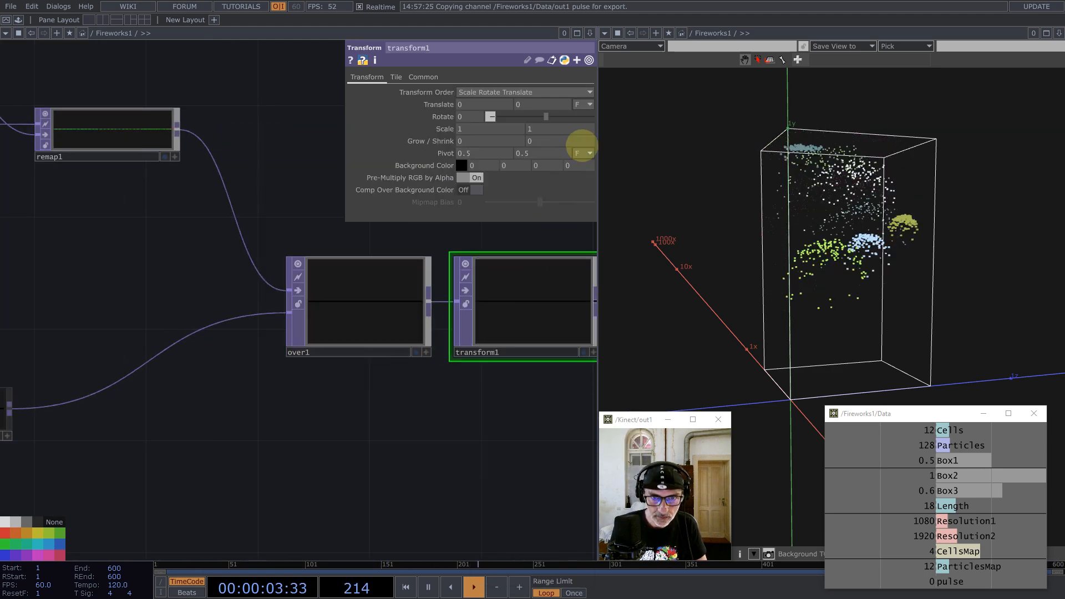
click(585, 104)
click(578, 115)
click(531, 102)
text(1)
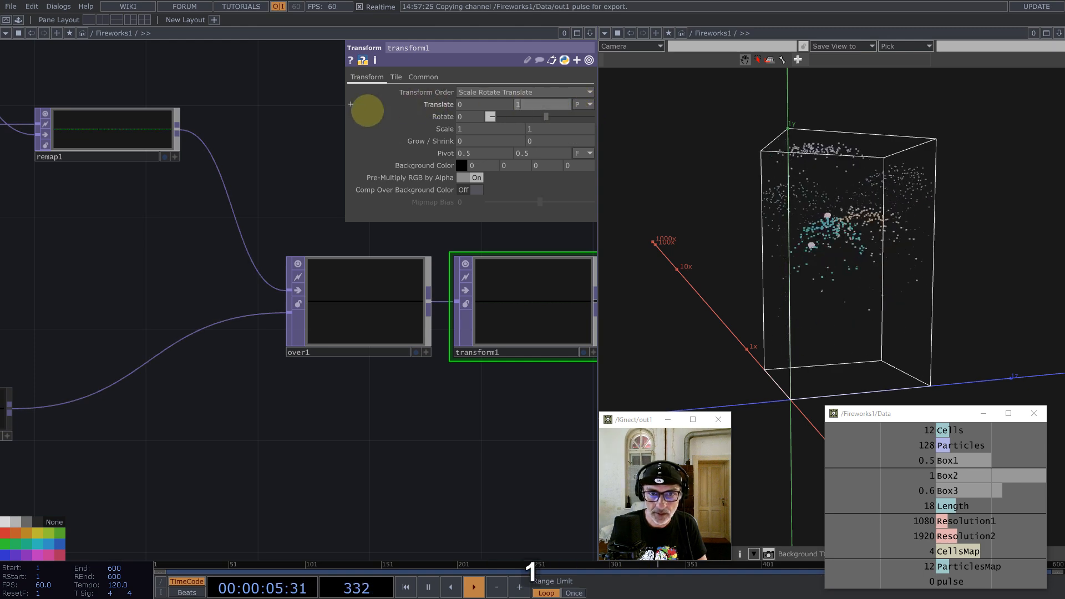
Step: Set transform1's input and viewer smoothness to Nearest Pixel
scroll(494, 283, up, 10)
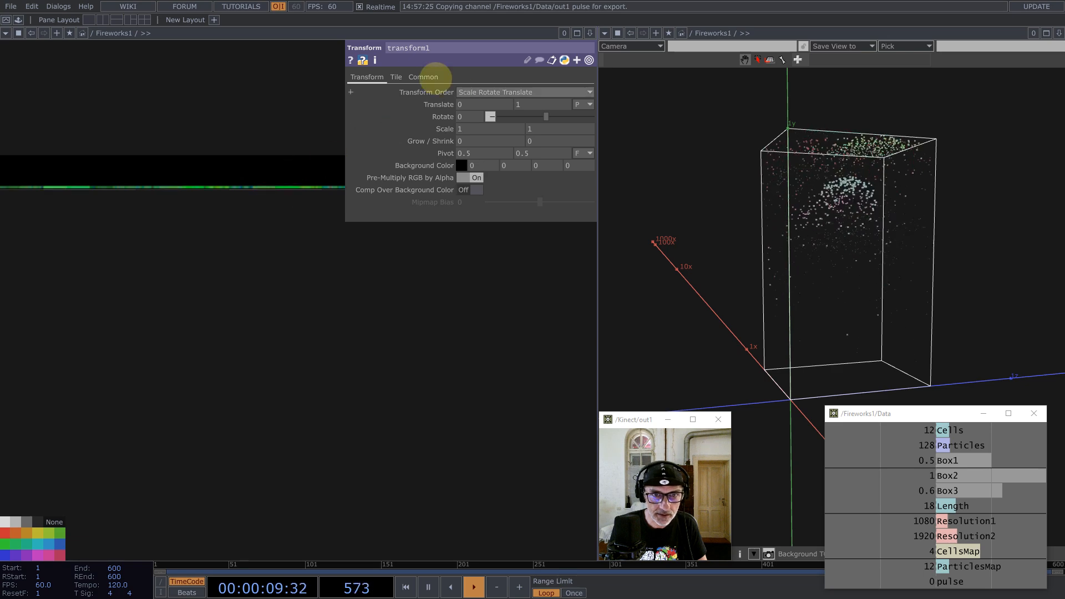
click(423, 77)
click(506, 153)
click(482, 165)
click(504, 178)
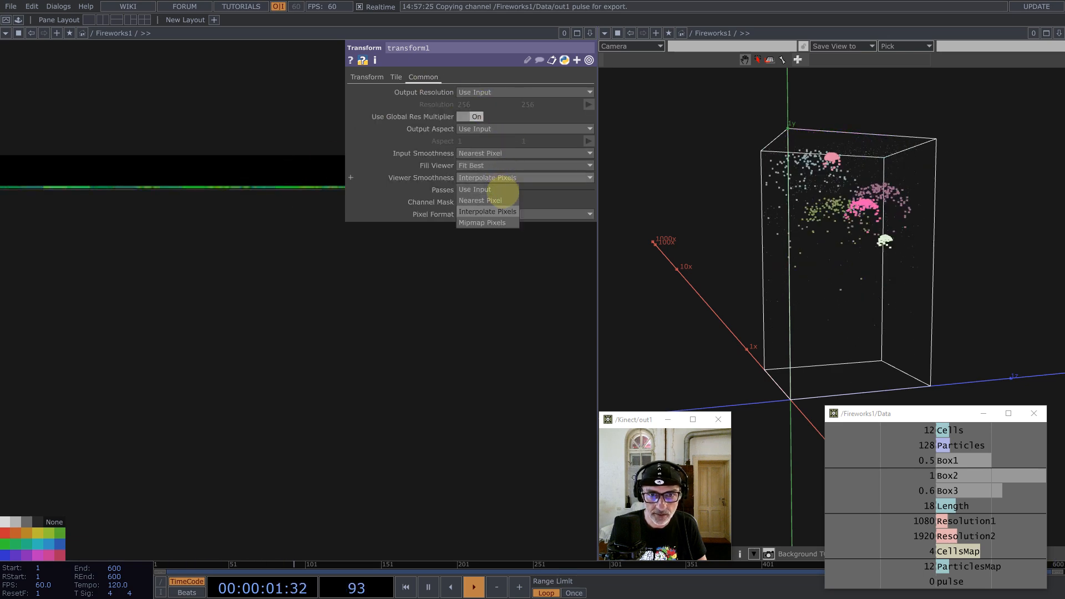
click(483, 189)
scroll(327, 310, down, 6)
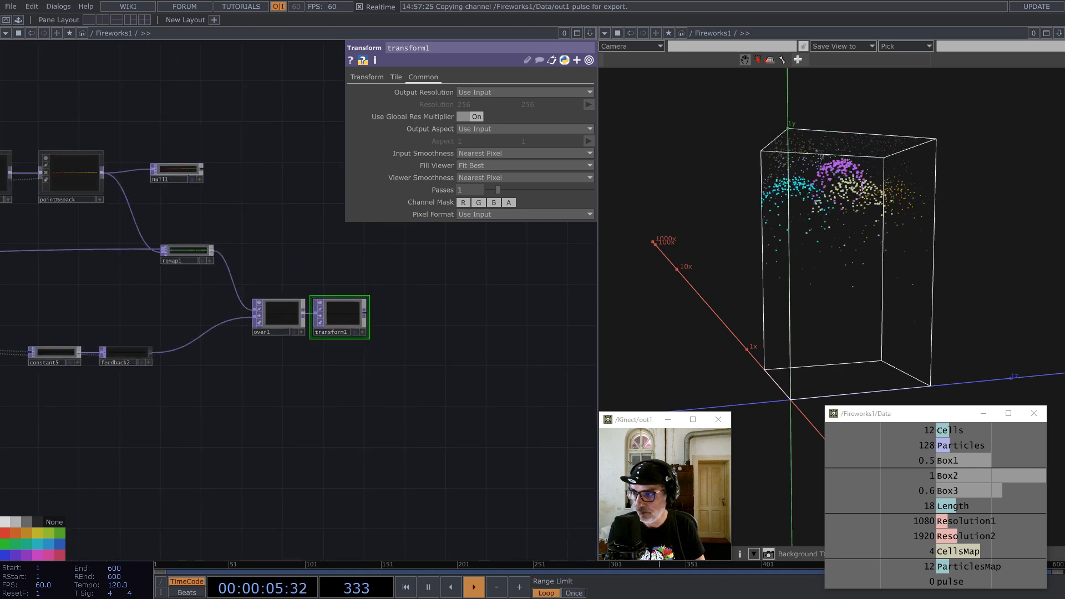
Step: Add null2 after transform1 and make it feedback2's Target TOP
middle_click(364, 312)
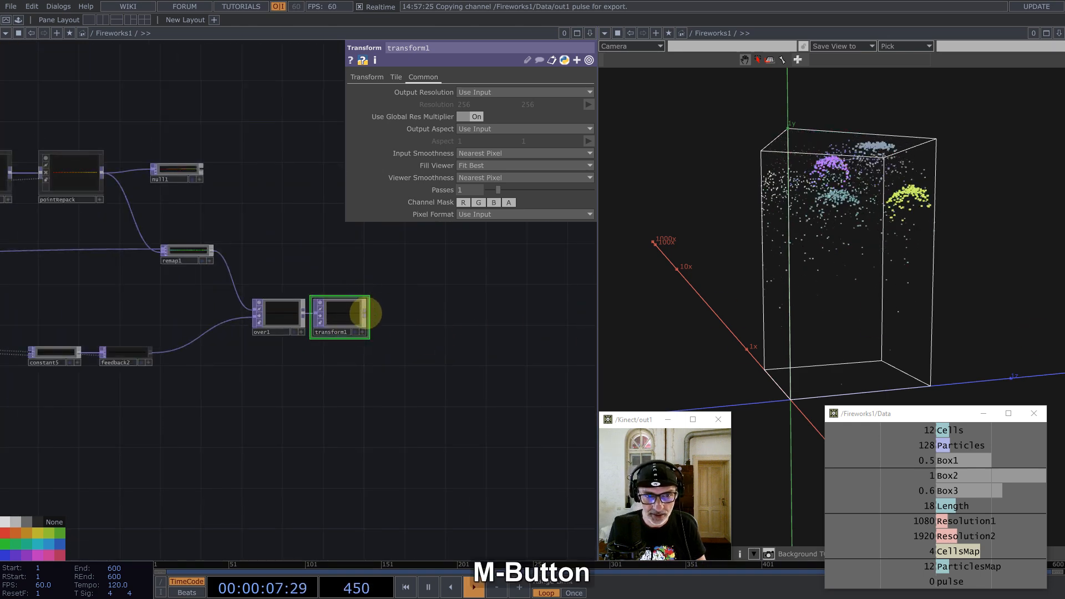
text(b)
key(BackSpace)
text(nul)
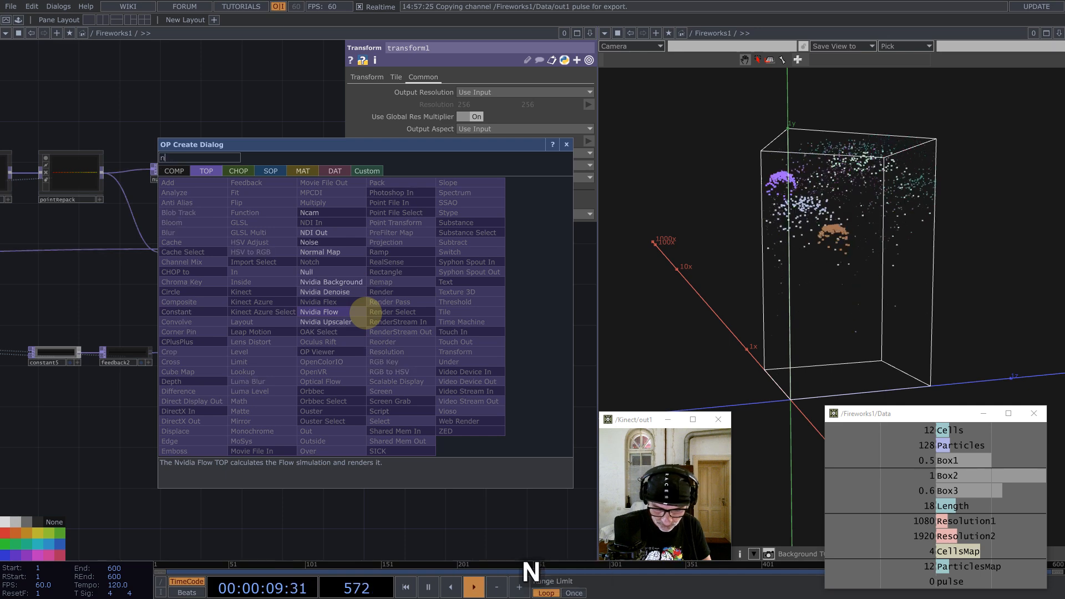
click(338, 272)
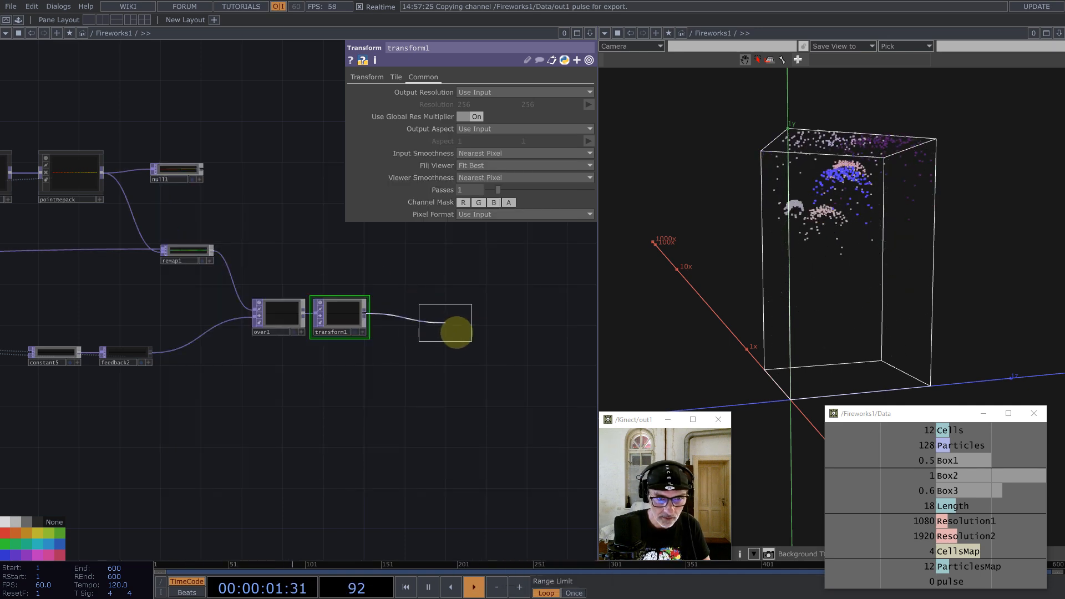
click(464, 344)
click(134, 356)
drag(461, 350, 501, 94)
Step: Delete the old null1 node and select select7
scroll(486, 335, down, 3)
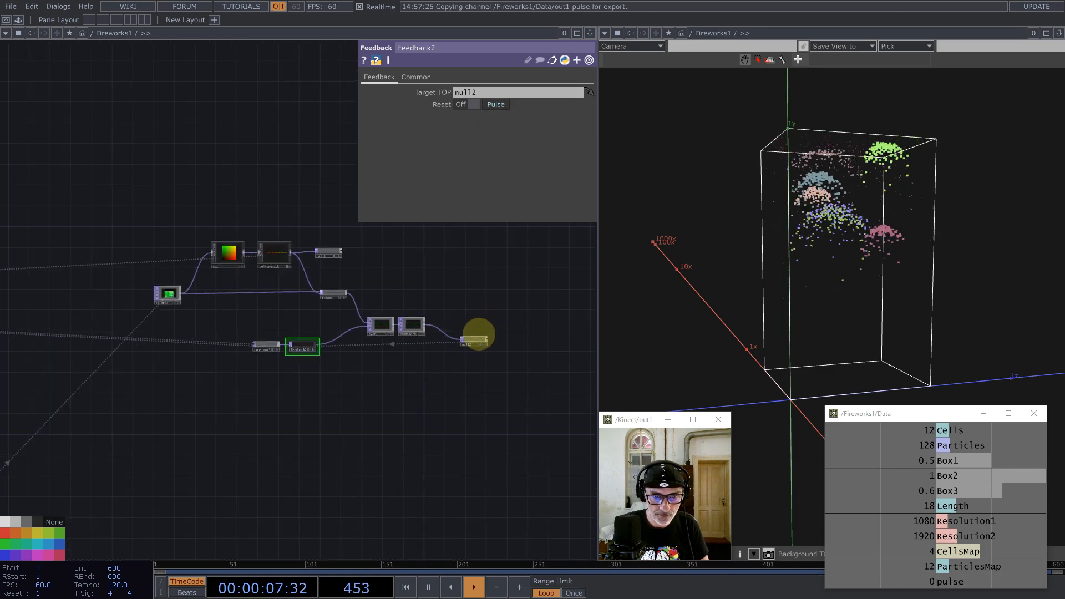
drag(423, 257, 429, 296)
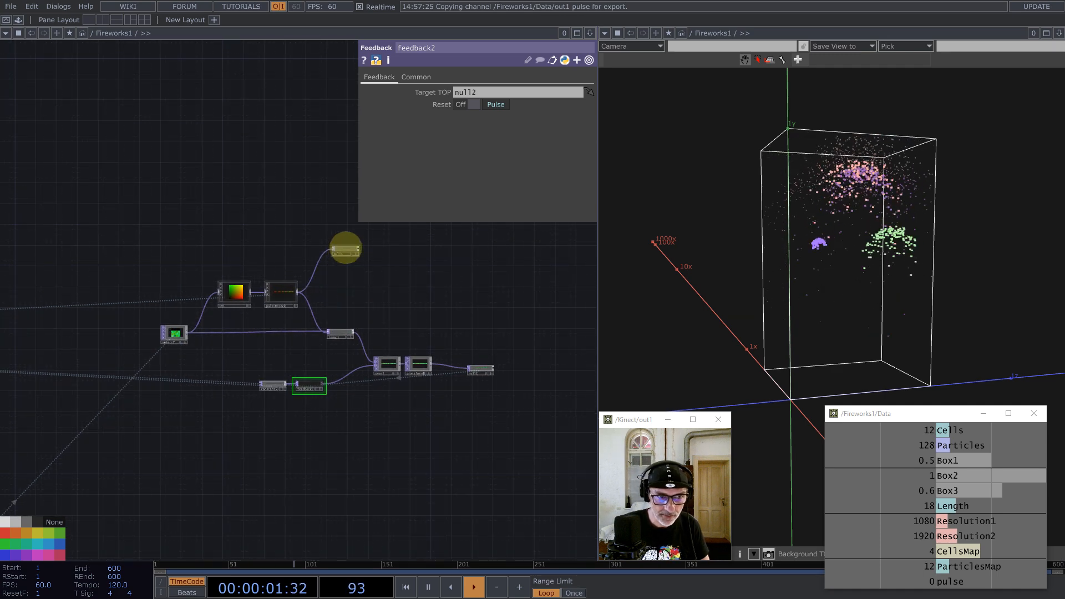
click(345, 248)
key(BackSpace)
scroll(317, 387, down, 3)
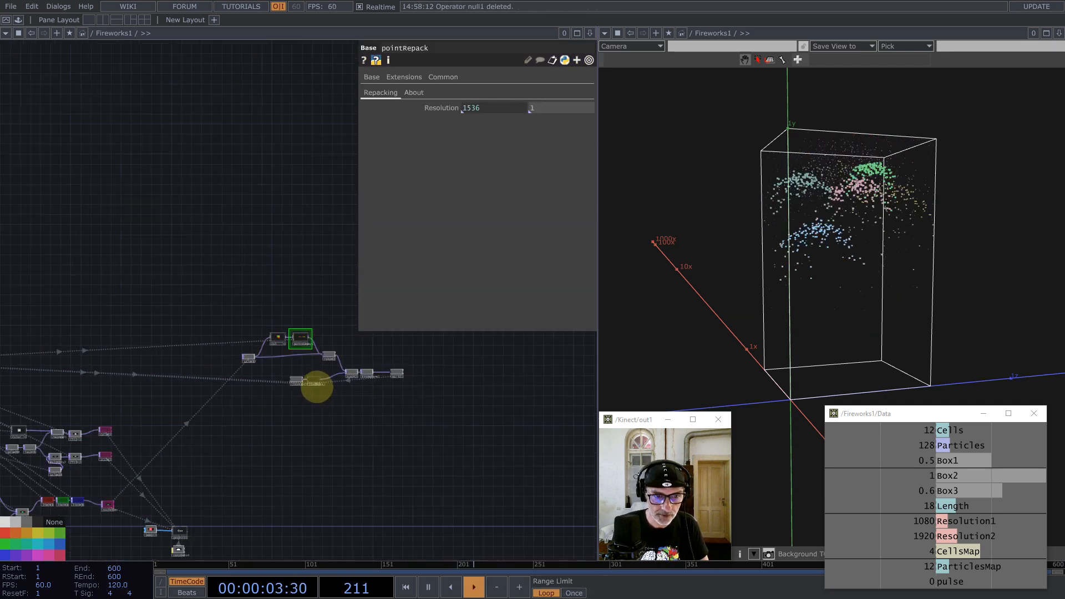
scroll(316, 387, down, 2)
click(266, 364)
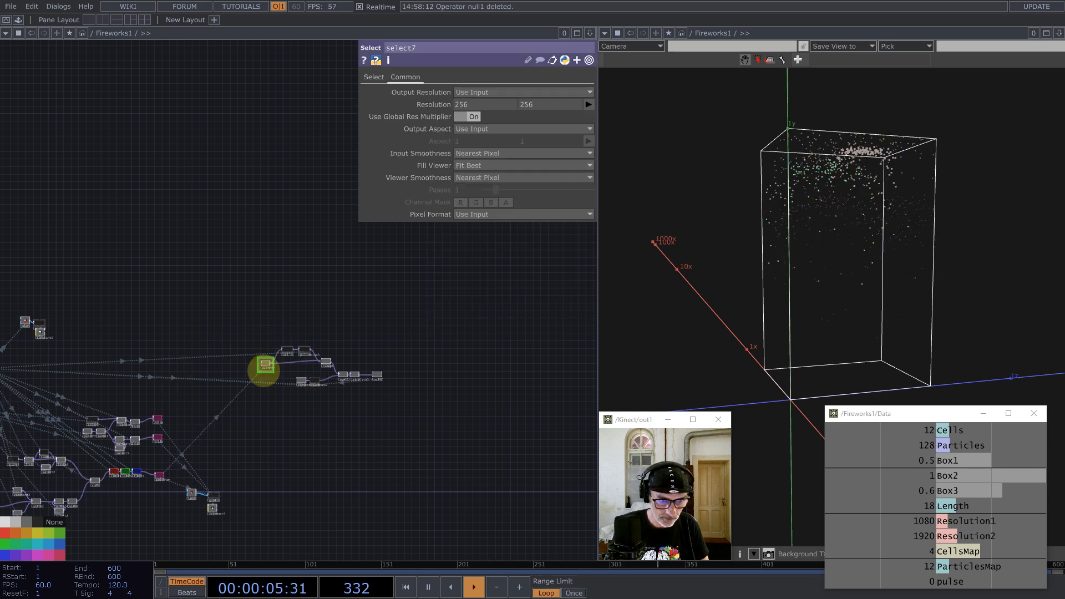
Step: Duplicate select7 as a new select8 node
key(ctrl+c)
key(ctrl+v)
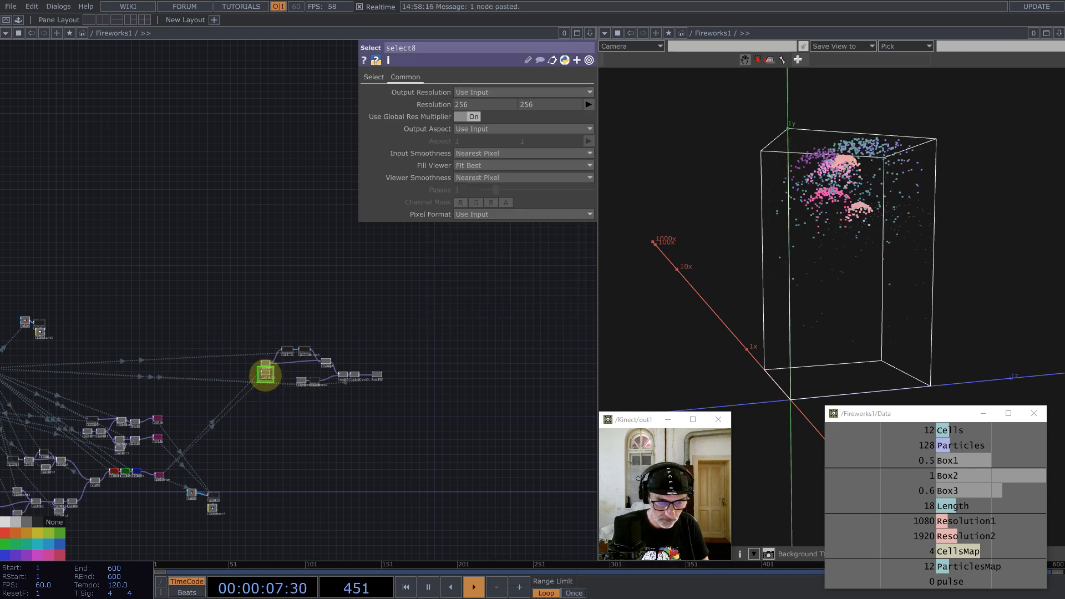
click(254, 335)
scroll(172, 496, up, 3)
scroll(128, 389, up, 4)
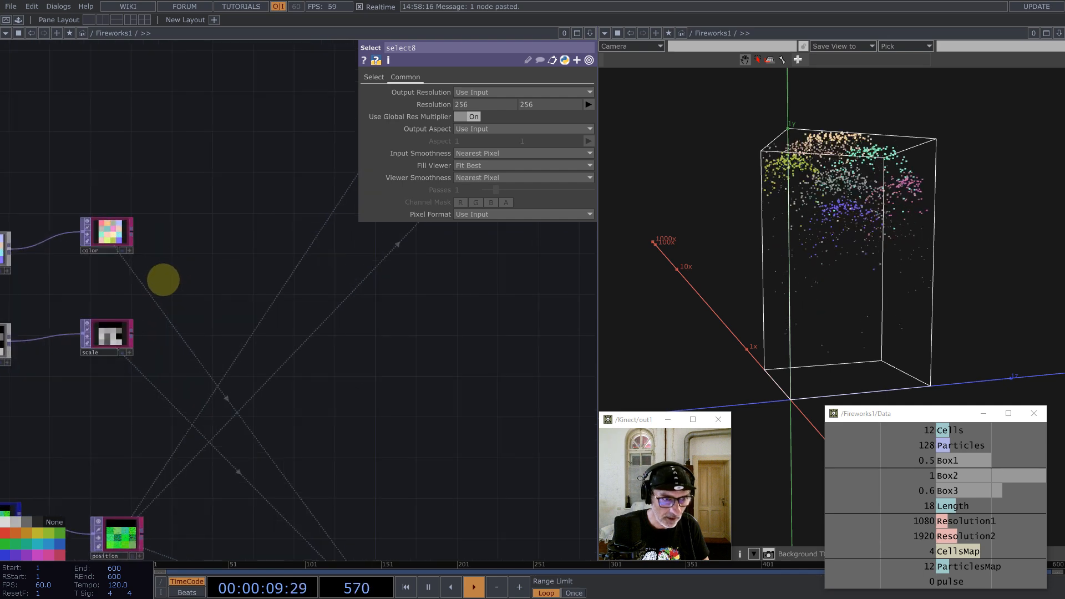
scroll(162, 278, down, 3)
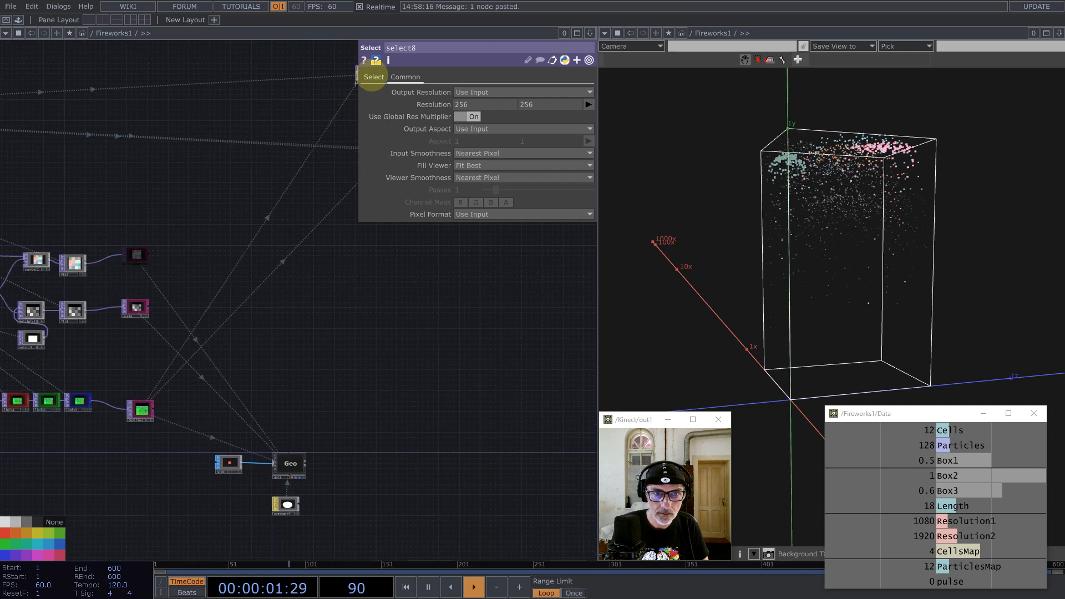
Step: Point select8's source TOP to 'color' and move it up and right
click(372, 76)
click(481, 92)
text(color)
key(Return)
drag(309, 351, 203, 430)
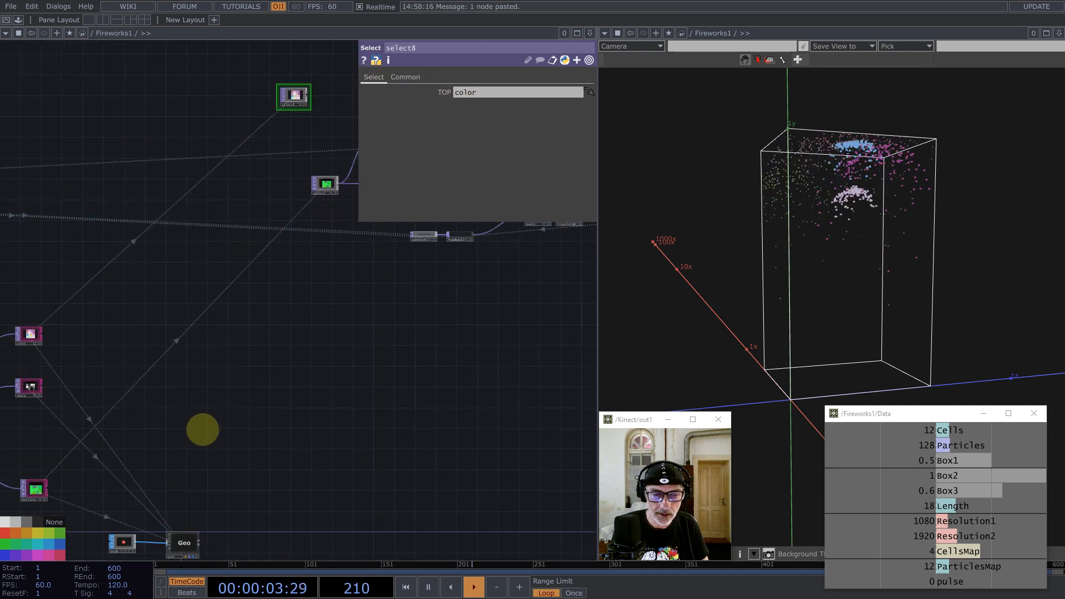
scroll(205, 377, down, 5)
drag(217, 281, 257, 253)
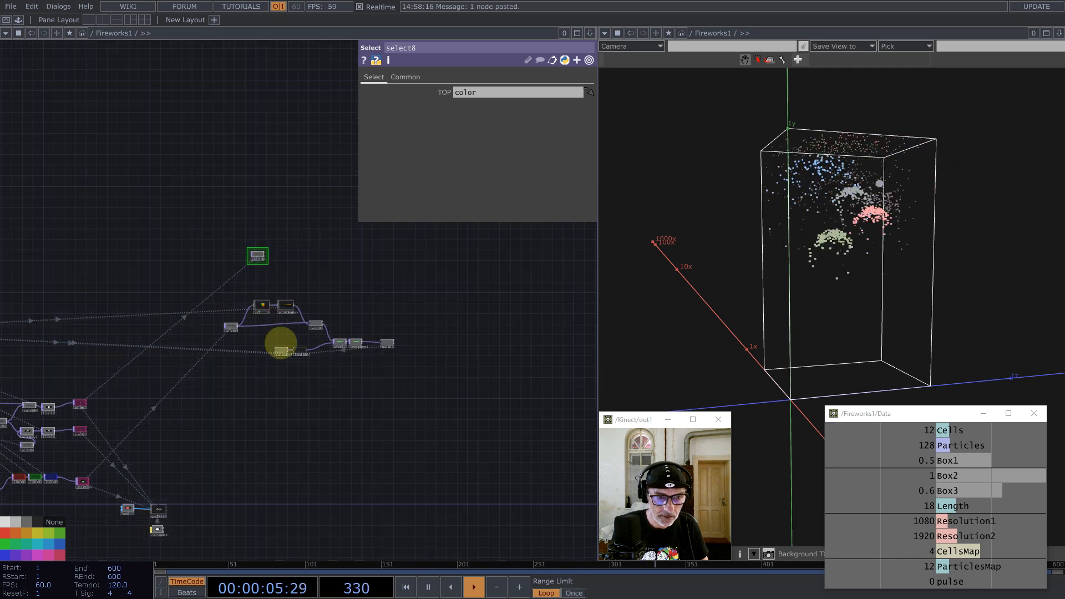
scroll(302, 339, up, 3)
Step: Copy the five-node feedback chain and paste the copy above the original
drag(537, 440, 209, 344)
key(ctrl+c)
key(ctrl+v)
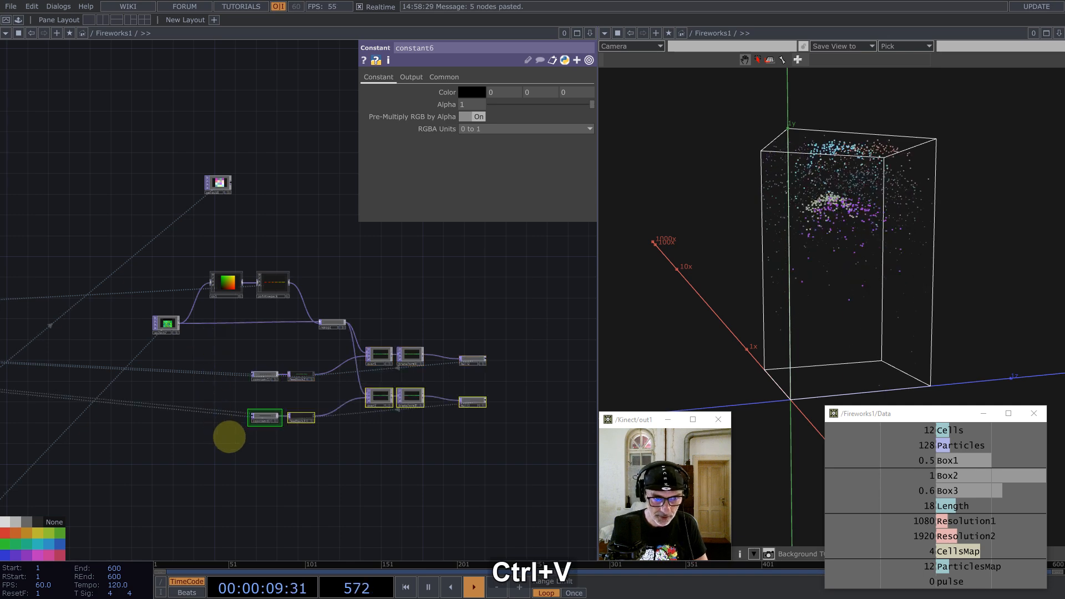
drag(264, 419, 290, 228)
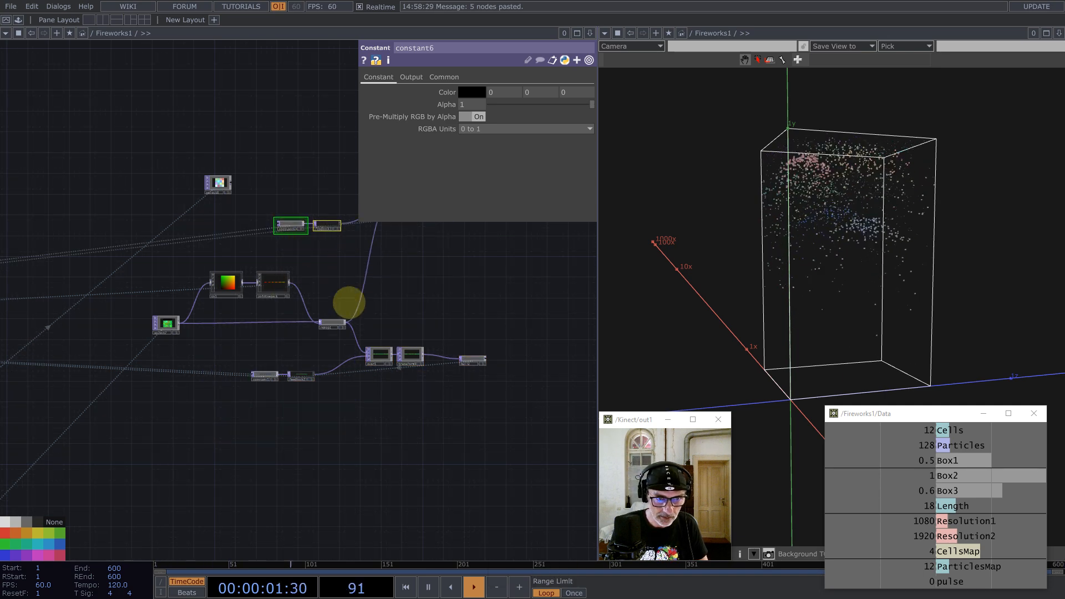
drag(410, 249, 314, 305)
click(314, 304)
Step: Wire select8 into the pasted over2 node and rearrange the copied chain
drag(137, 239, 277, 302)
drag(129, 240, 227, 243)
drag(288, 214, 427, 292)
drag(405, 264, 423, 294)
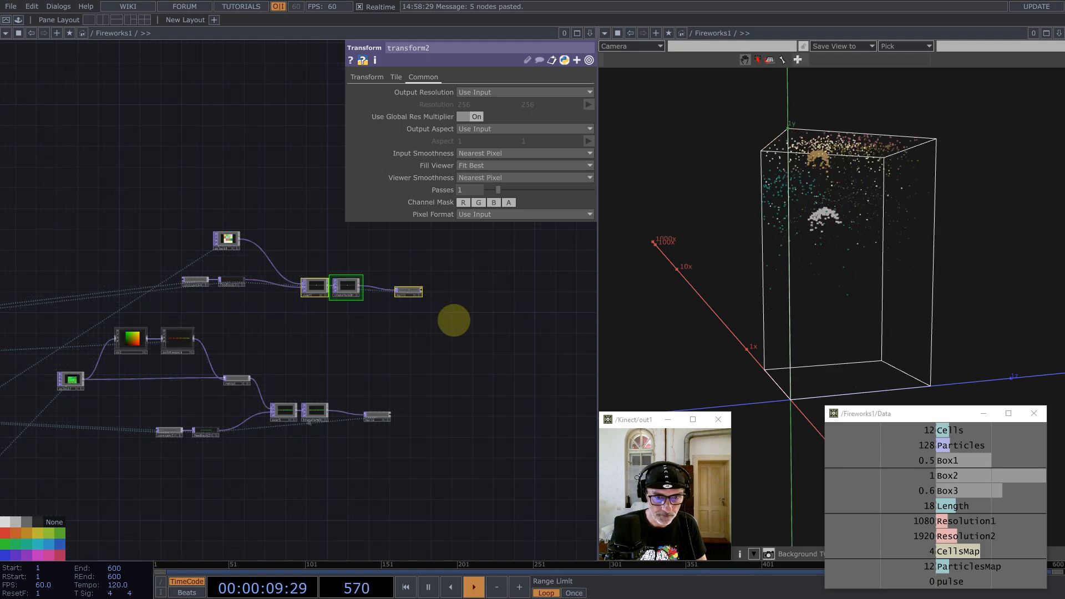
drag(454, 361, 409, 357)
right_drag(338, 248, 411, 482)
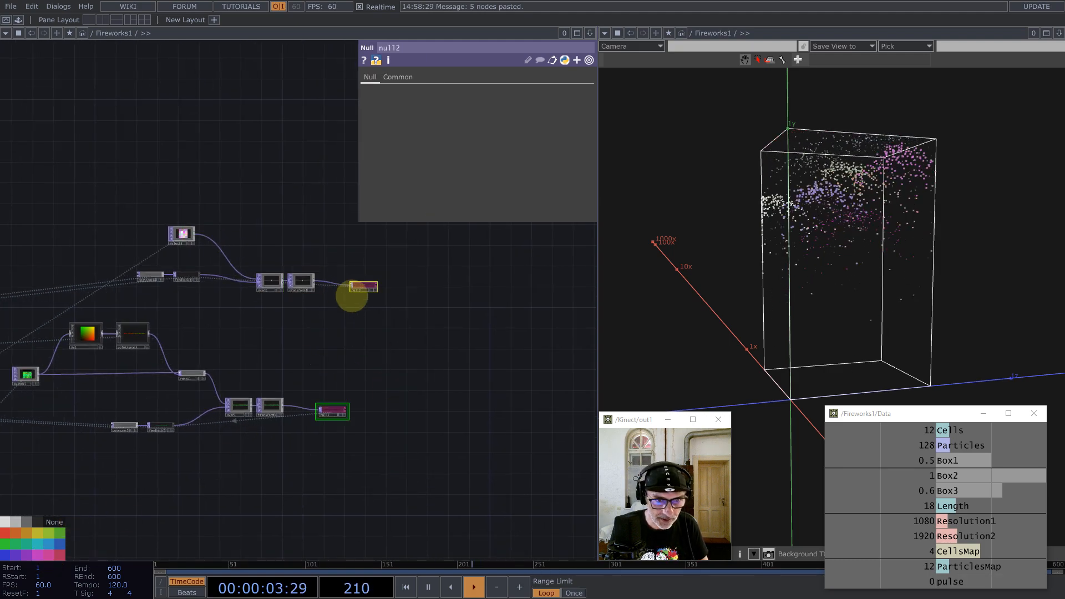
Step: Inspect select8's info details
scroll(369, 278, up, 10)
scroll(397, 257, up, 3)
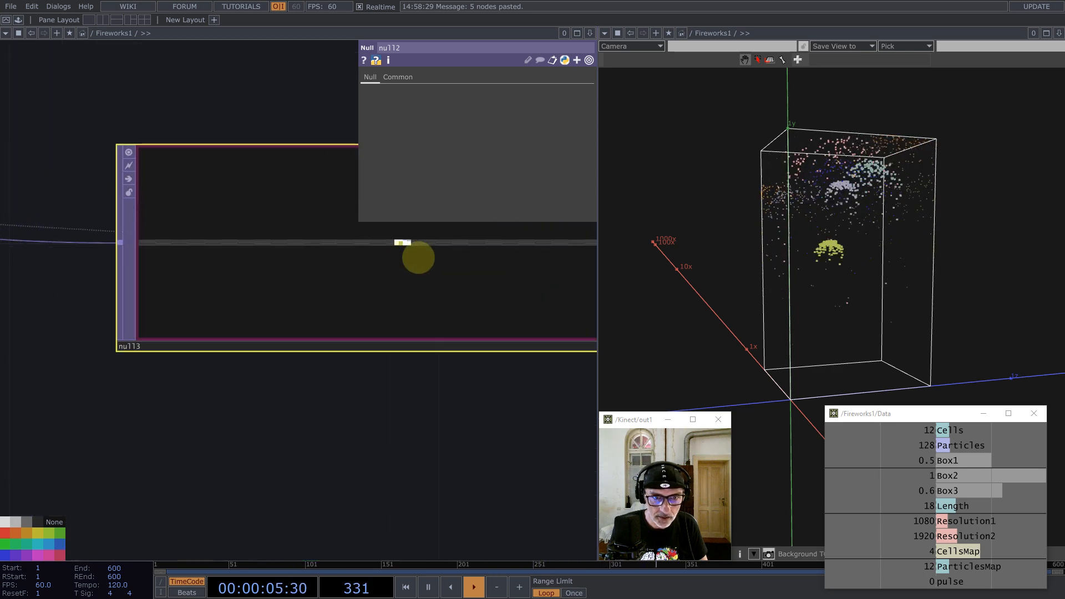
scroll(449, 285, down, 12)
scroll(357, 261, down, 5)
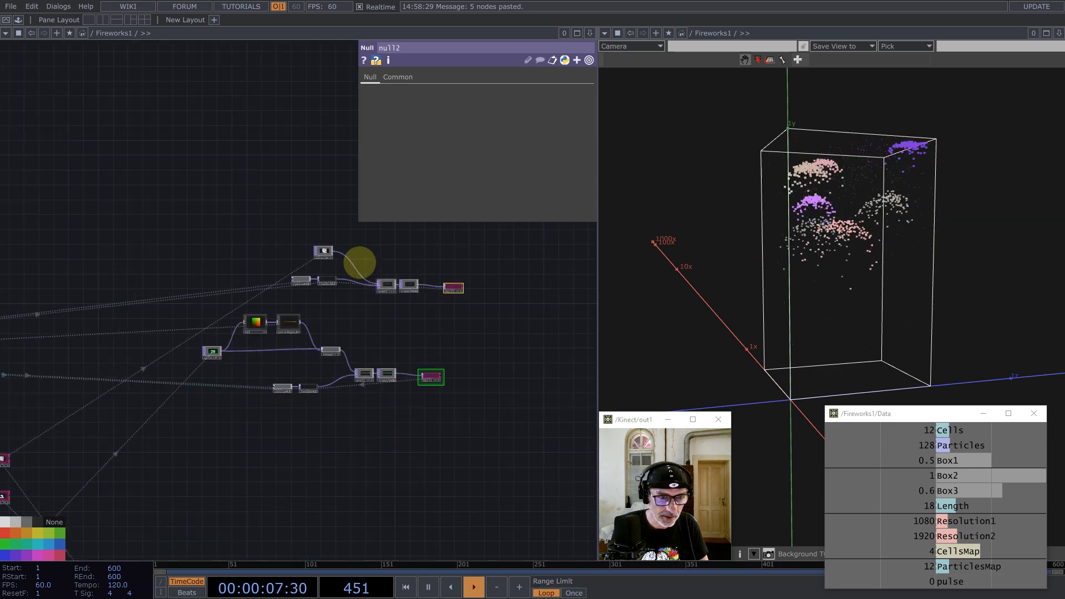
scroll(283, 255, up, 8)
click(178, 207)
middle_click(177, 206)
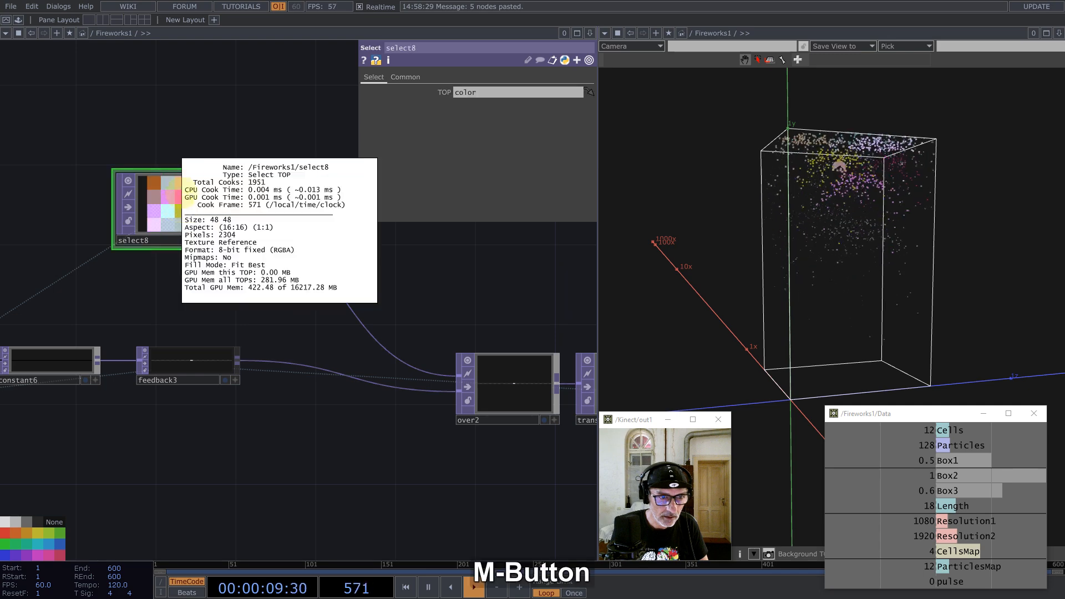
scroll(307, 188, down, 4)
scroll(133, 290, up, 2)
scroll(134, 290, up, 3)
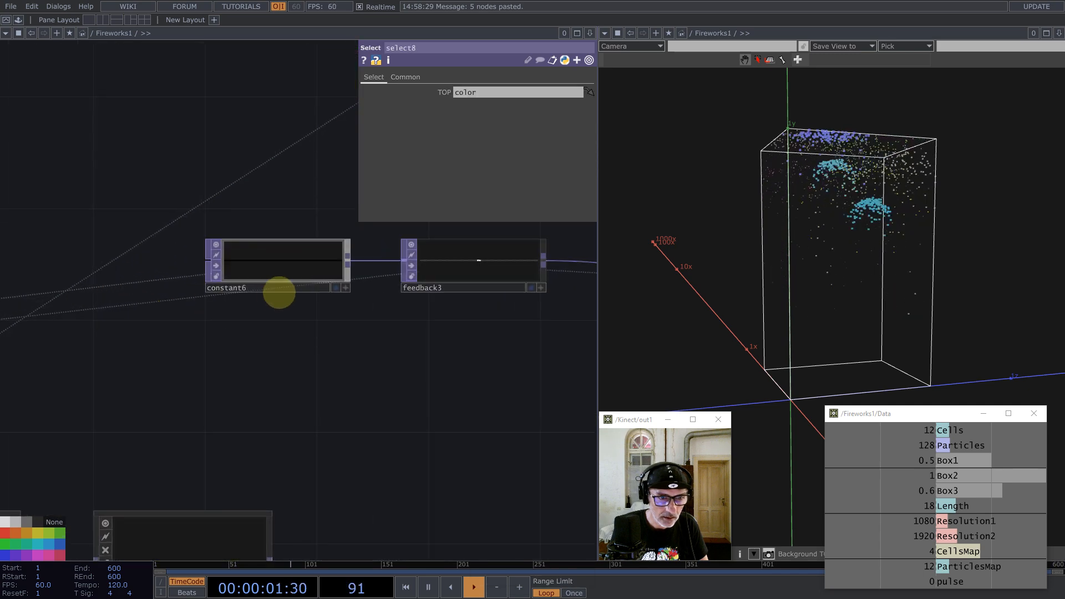
scroll(279, 333, down, 4)
scroll(350, 324, down, 2)
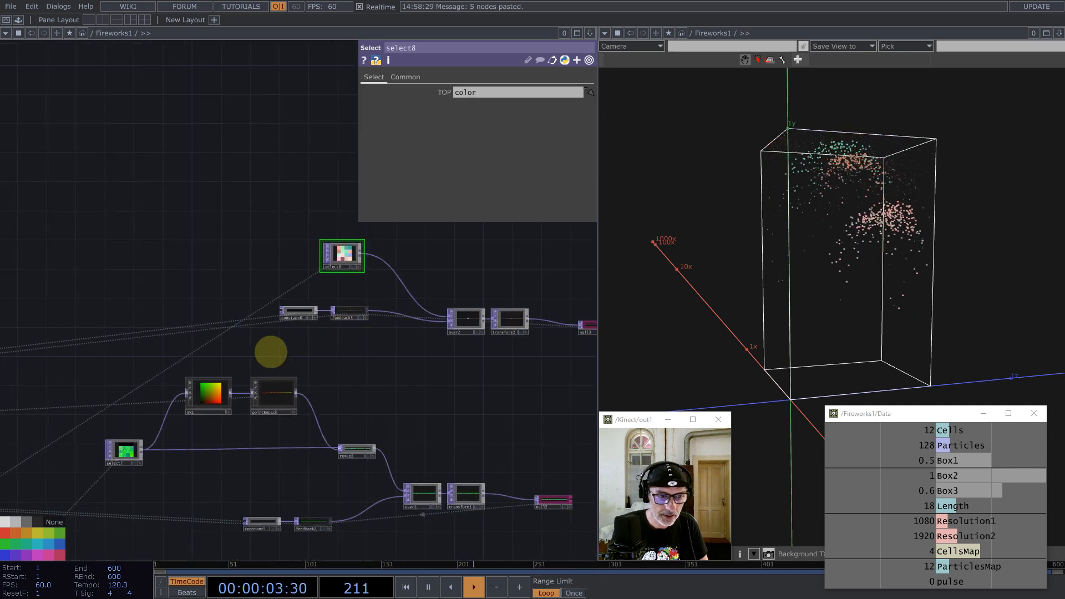
Step: Duplicate remap1 as remap2 and insert it between select8 and over2
click(358, 449)
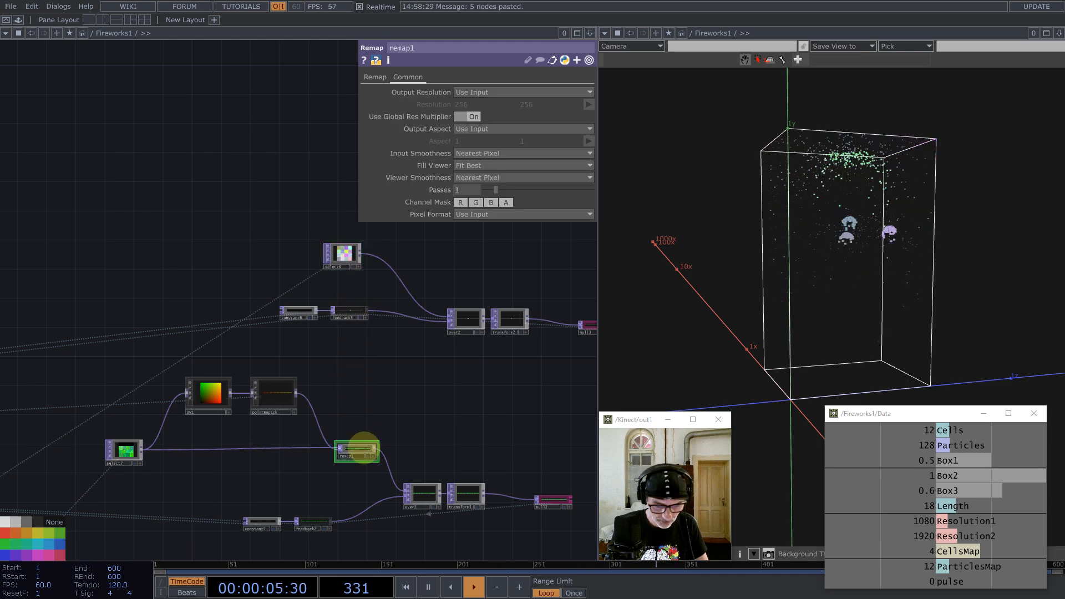
key(ctrl+c)
key(ctrl+v)
click(385, 355)
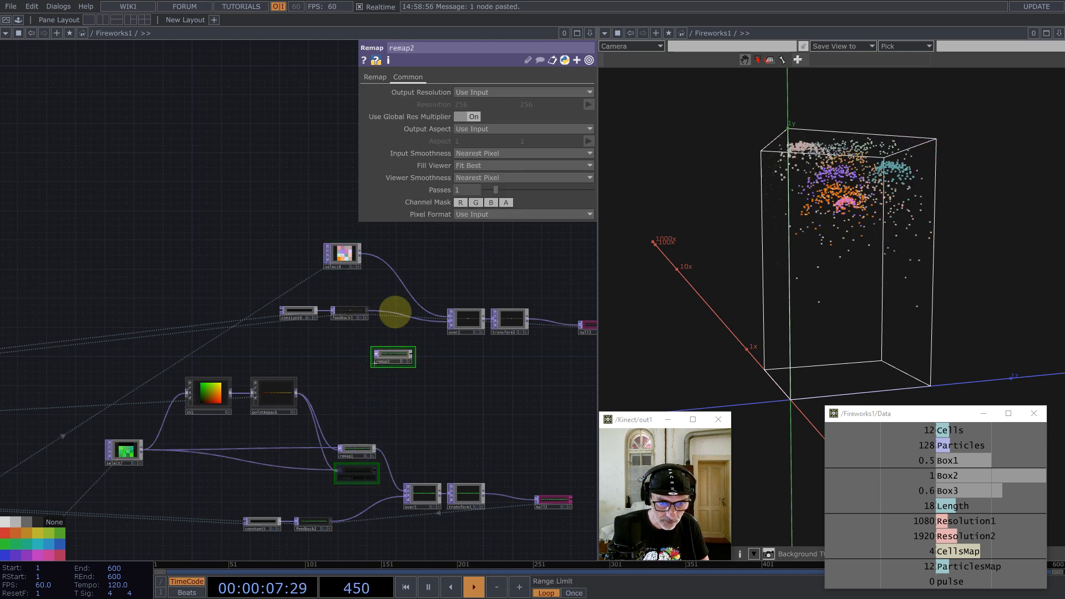
drag(360, 253, 408, 295)
drag(276, 295, 388, 349)
Step: Rearrange constant6, feedback3 and select8, then reset the feedback trails
drag(417, 245, 399, 287)
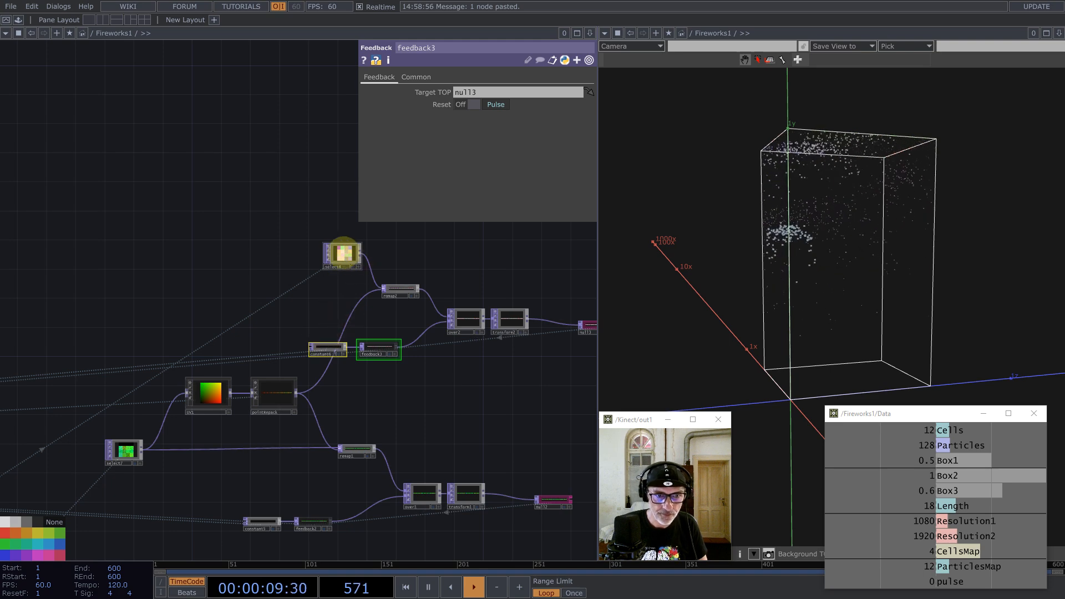
drag(343, 253, 61, 304)
click(476, 264)
key(1)
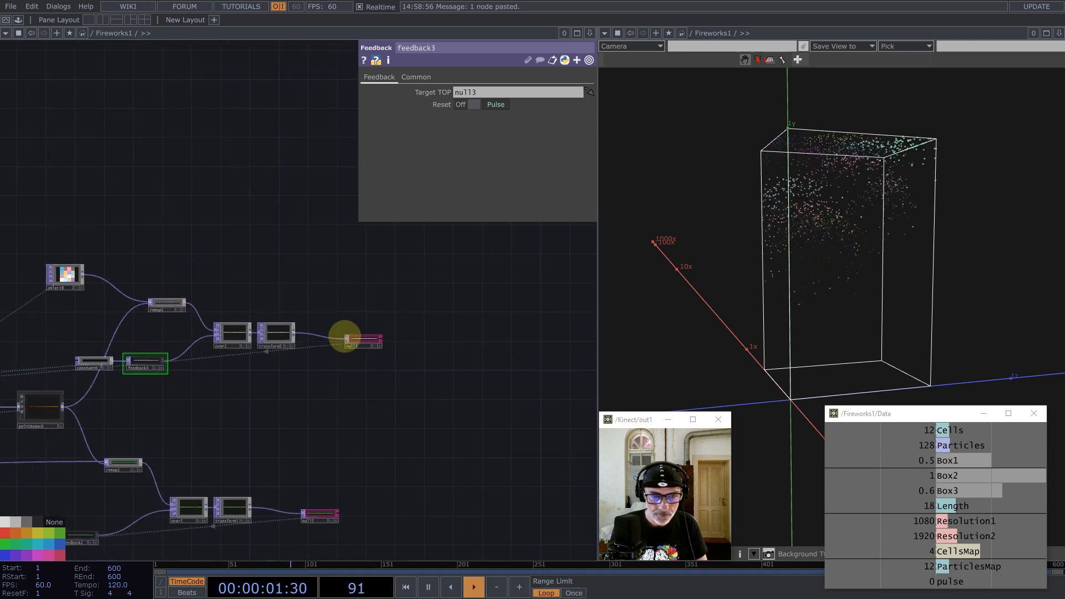
scroll(344, 337, up, 5)
scroll(328, 300, down, 15)
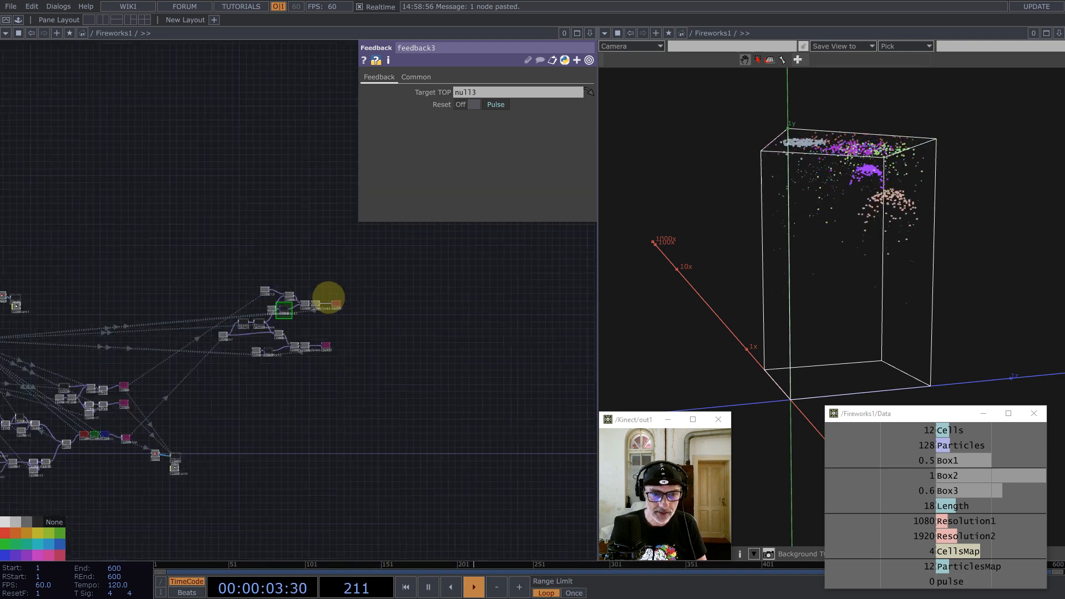
scroll(281, 327, down, 6)
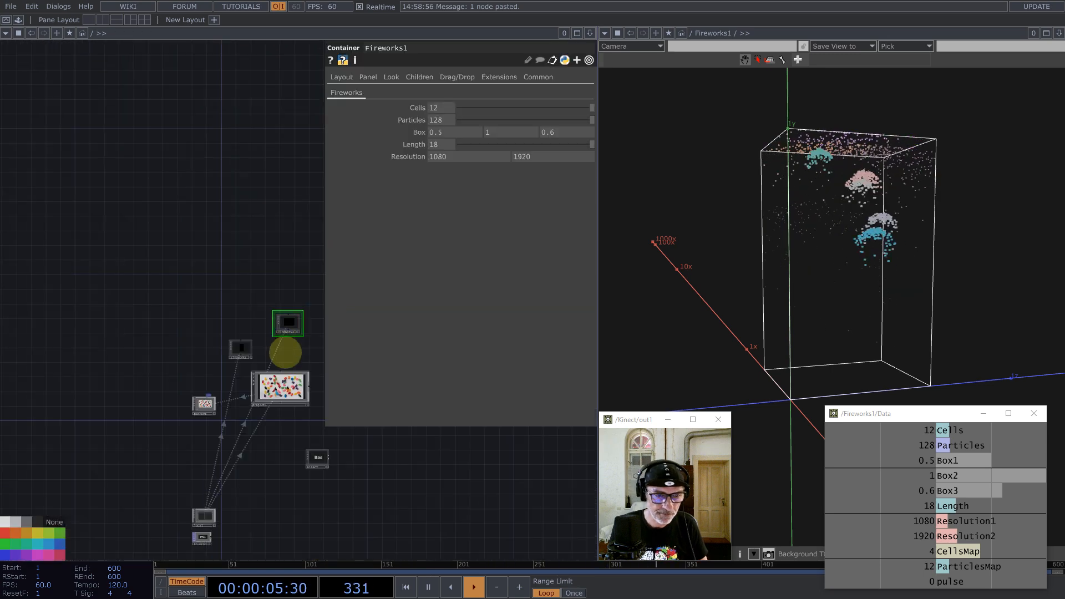
scroll(288, 322, up, 5)
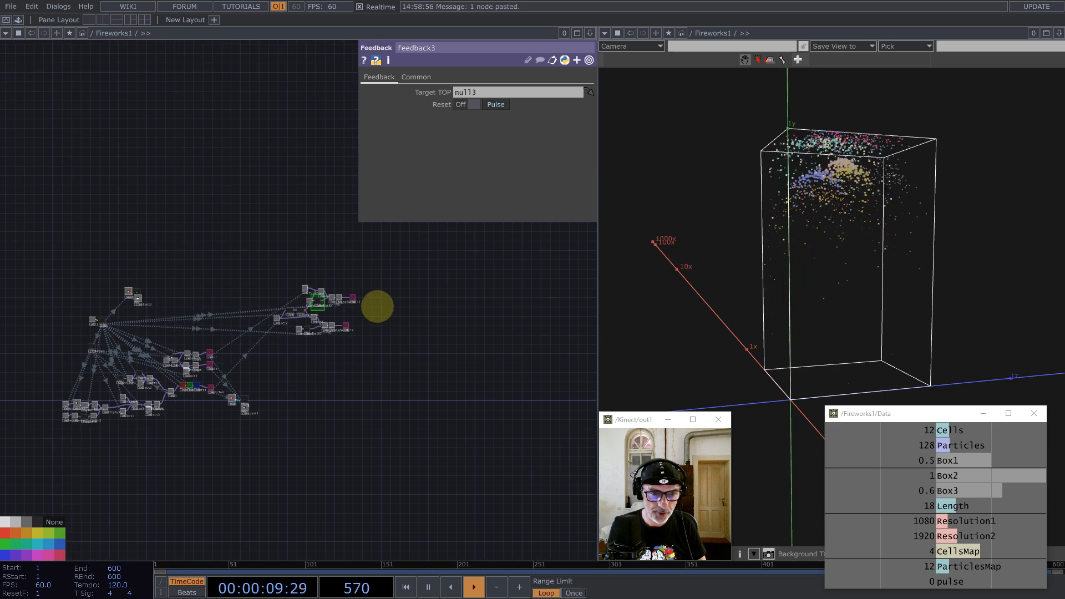
scroll(377, 307, up, 5)
Step: Add a geo3 Geometry component and delete its default torus1 inside
double_click(337, 354)
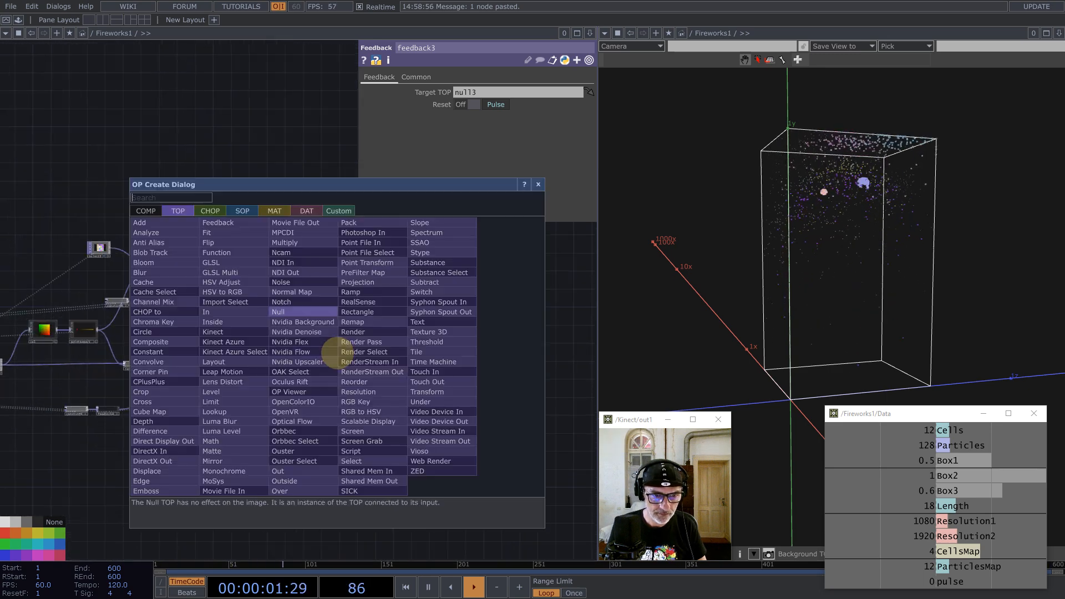
text(g)
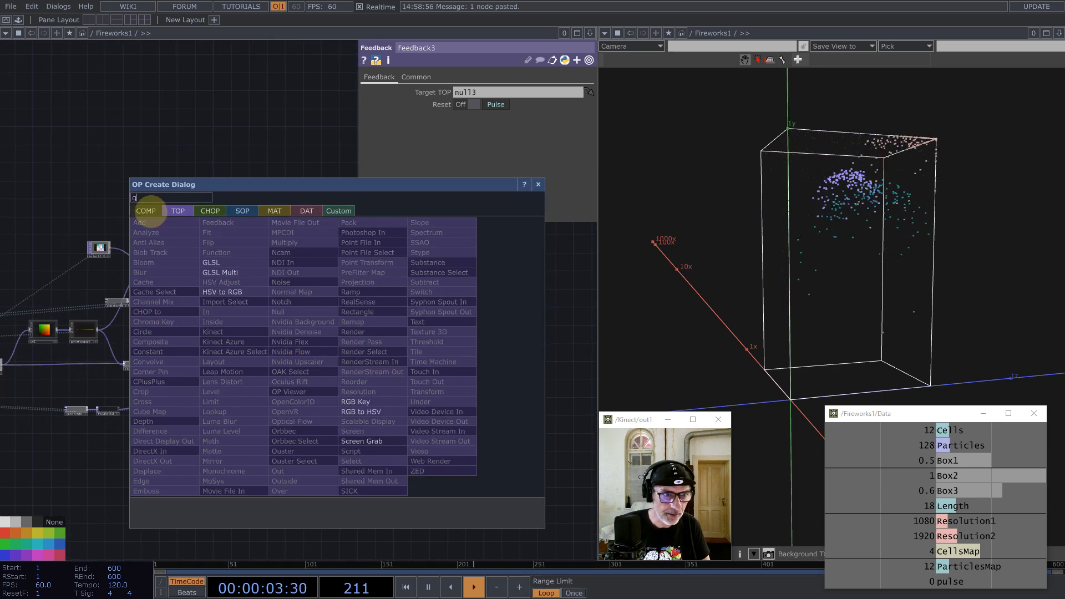
click(146, 210)
click(149, 311)
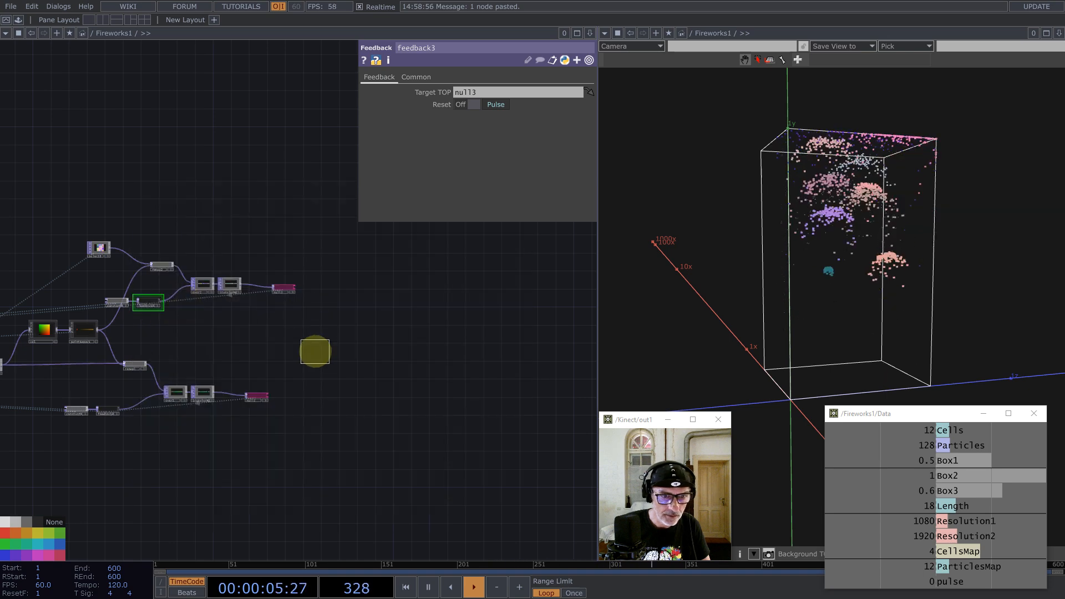
click(314, 349)
double_click(314, 347)
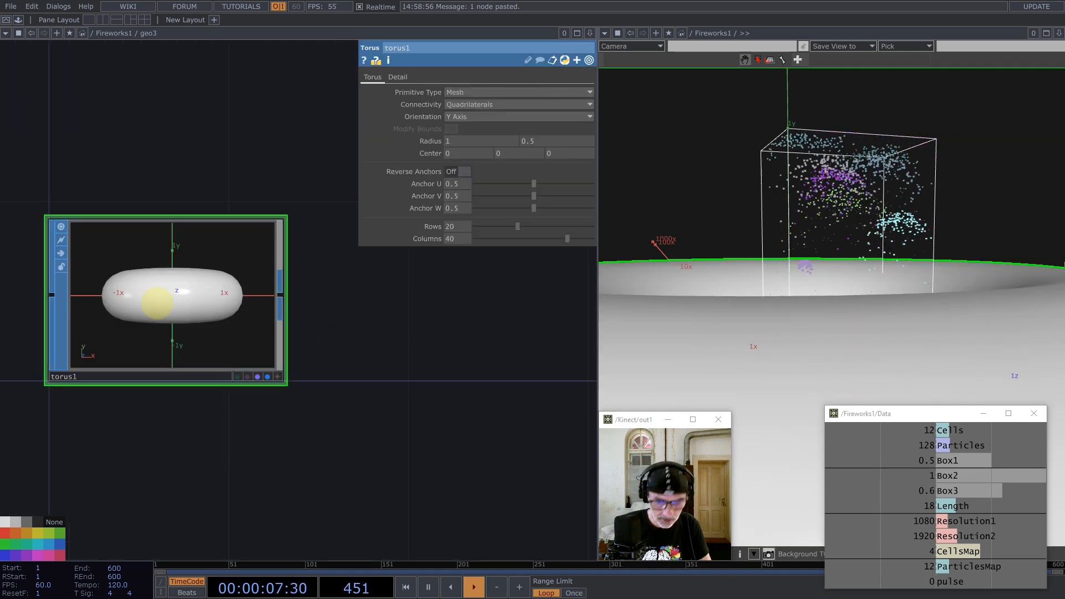
key(BackSpace)
Step: Add an add1 SOP inside geo3 with Add Points turned on
double_click(108, 328)
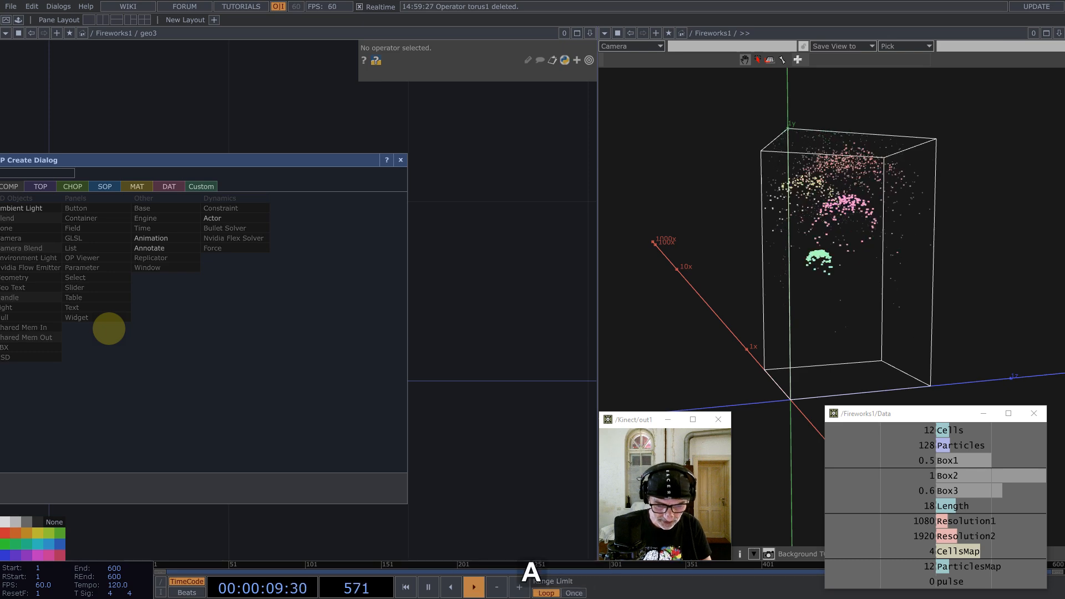
click(104, 184)
drag(110, 164, 182, 153)
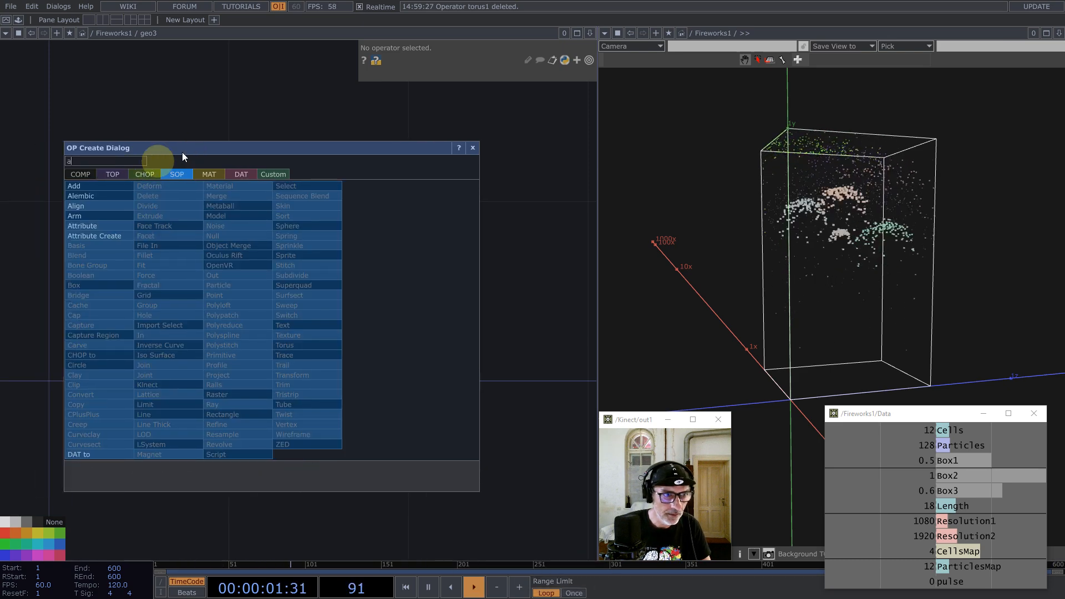
click(74, 185)
click(139, 271)
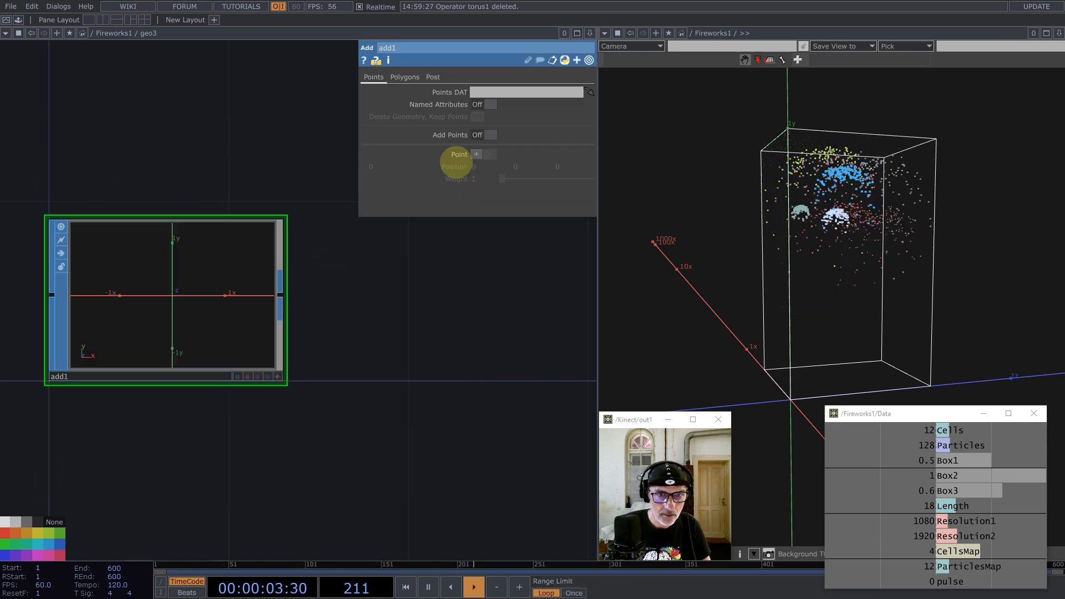
click(491, 134)
Step: Append convert1 after add1, converting to Particles Per Point
middle_click(281, 297)
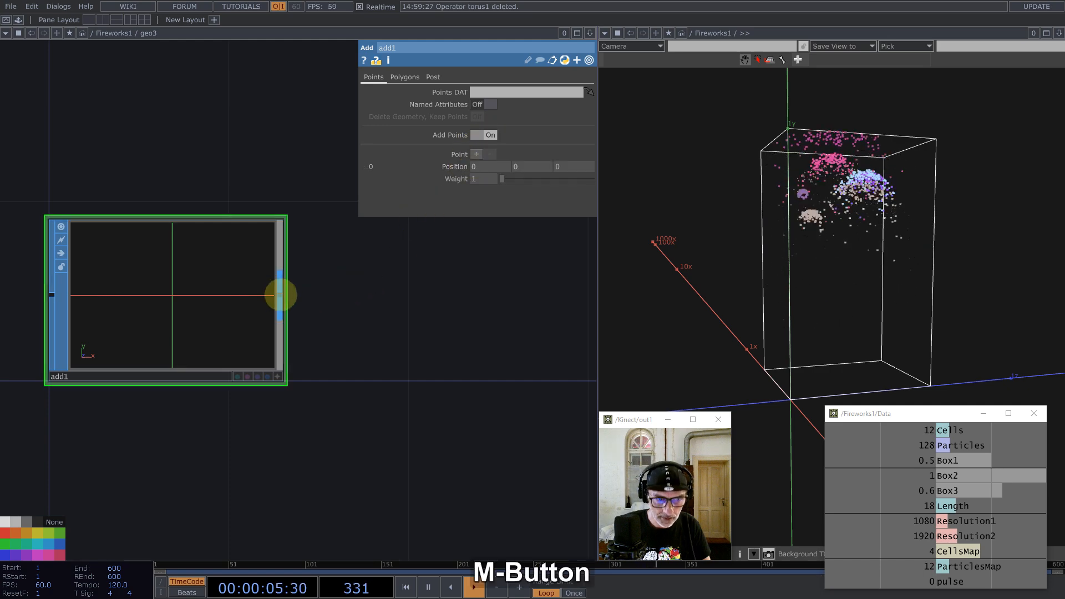
text(c)
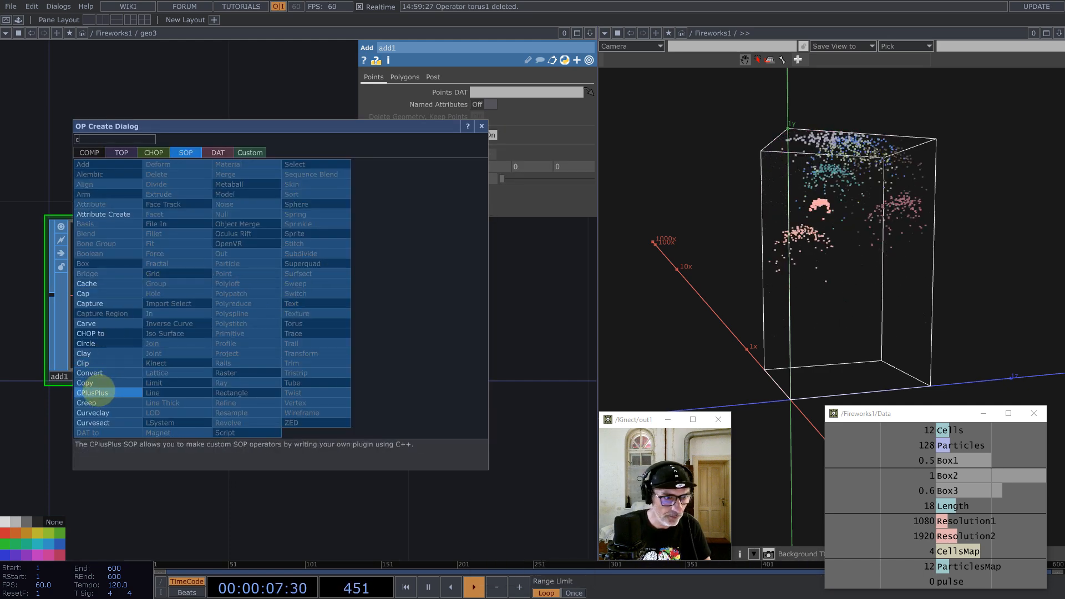
click(96, 373)
click(421, 302)
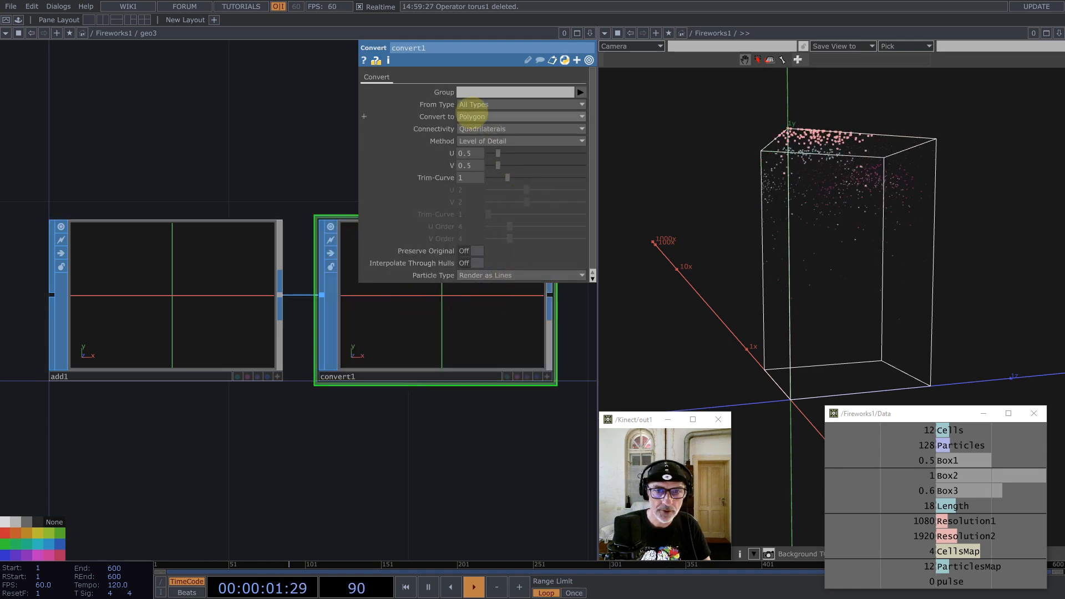
click(474, 116)
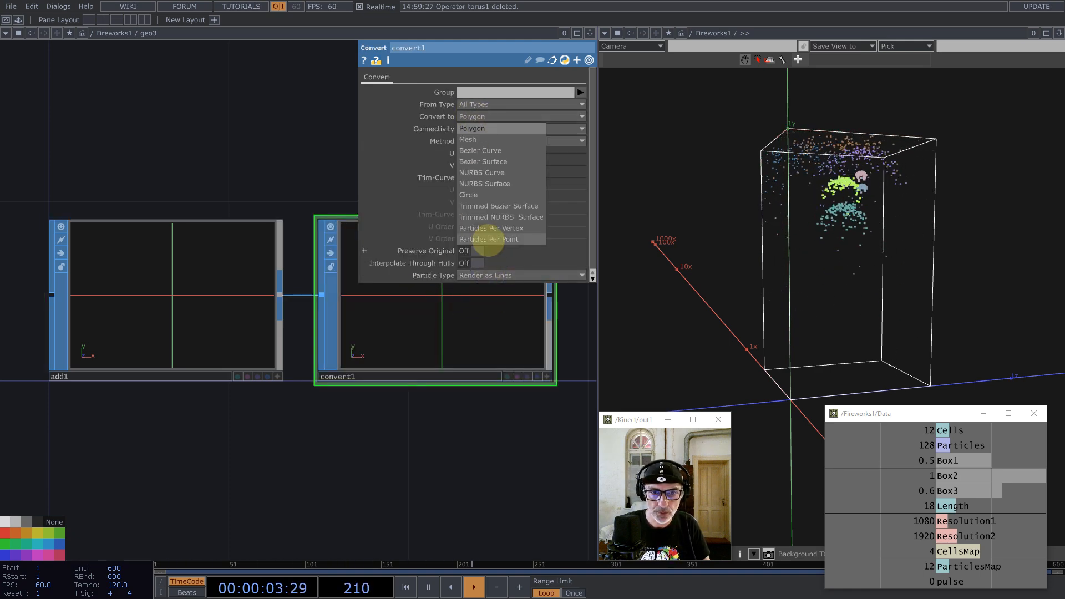
click(488, 240)
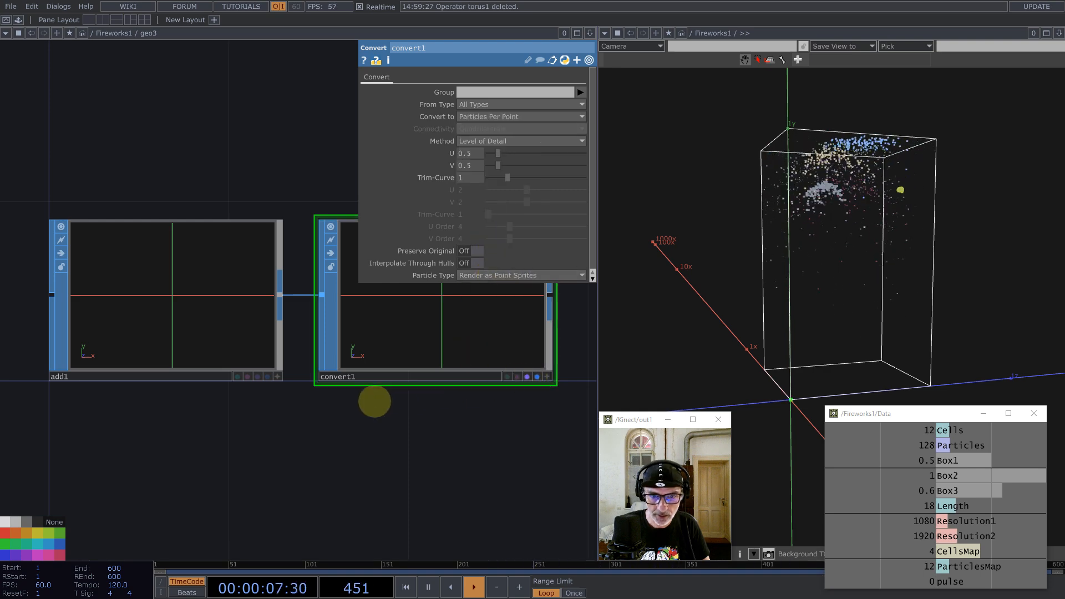
scroll(374, 400, down, 10)
Step: Turn on instancing for geo3 and map Translate X, Y, Z to the r, g, b channels
scroll(321, 418, down, 8)
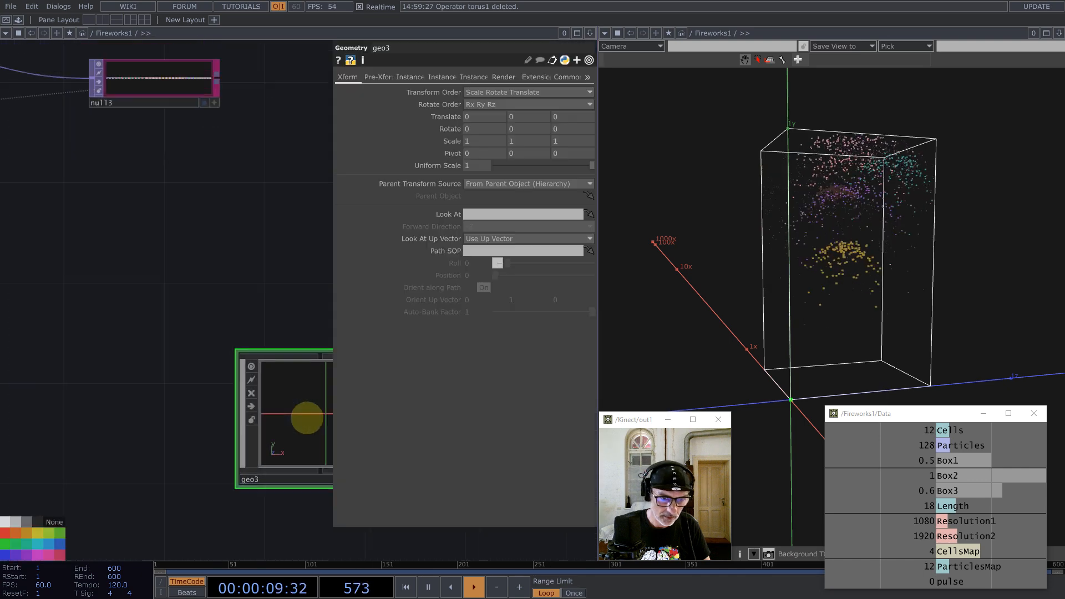
click(413, 78)
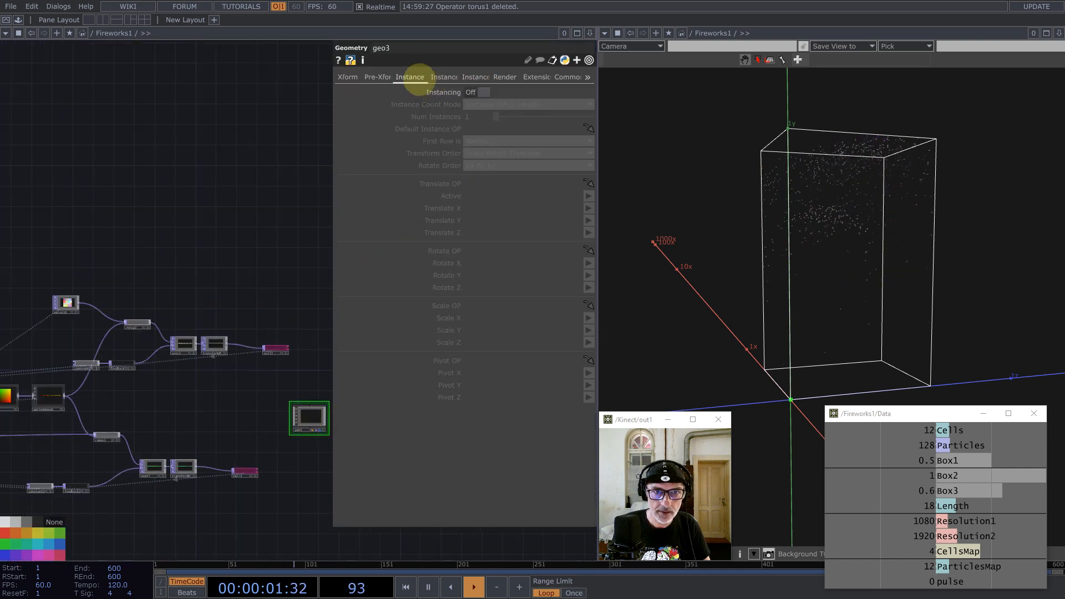
click(484, 93)
scroll(233, 283, up, 8)
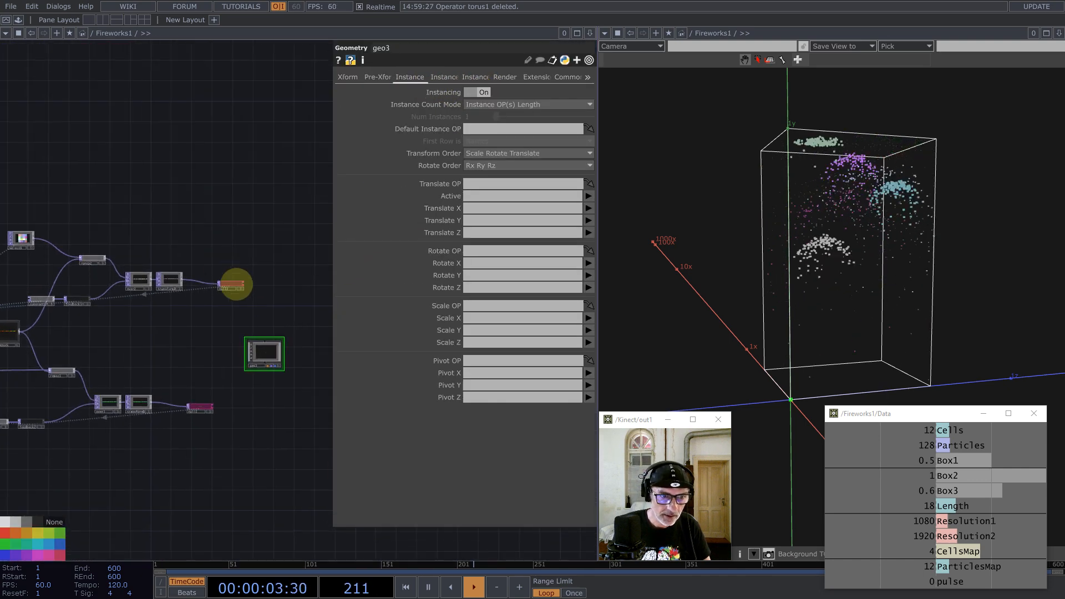
drag(225, 286, 483, 185)
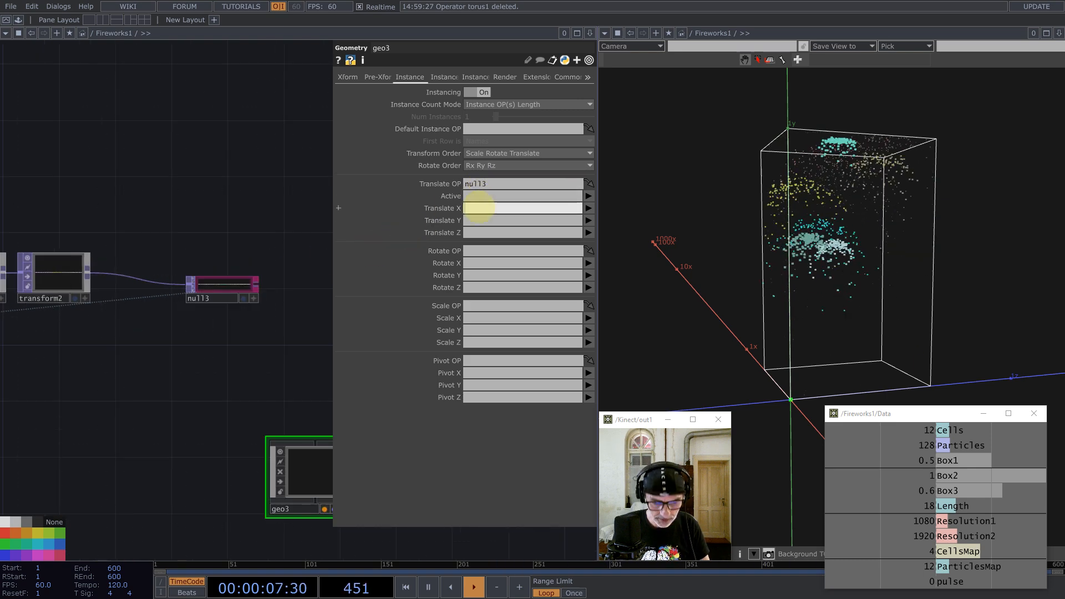
text(r)
click(477, 220)
text(g)
click(478, 233)
text(b)
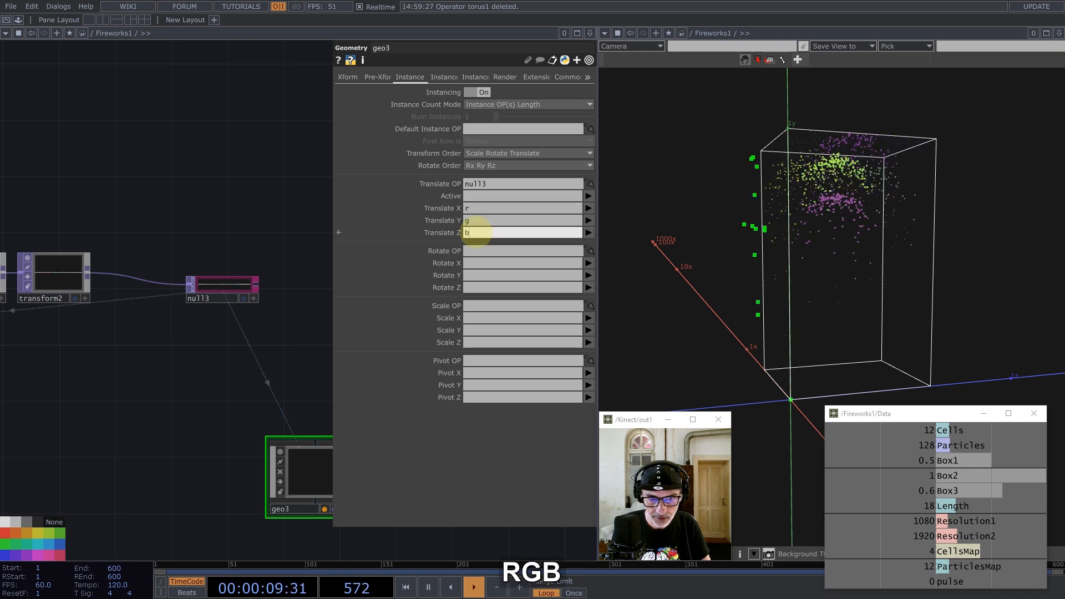
Step: Make null2 the Translate OP source for geo3's instances
drag(295, 347, 281, 202)
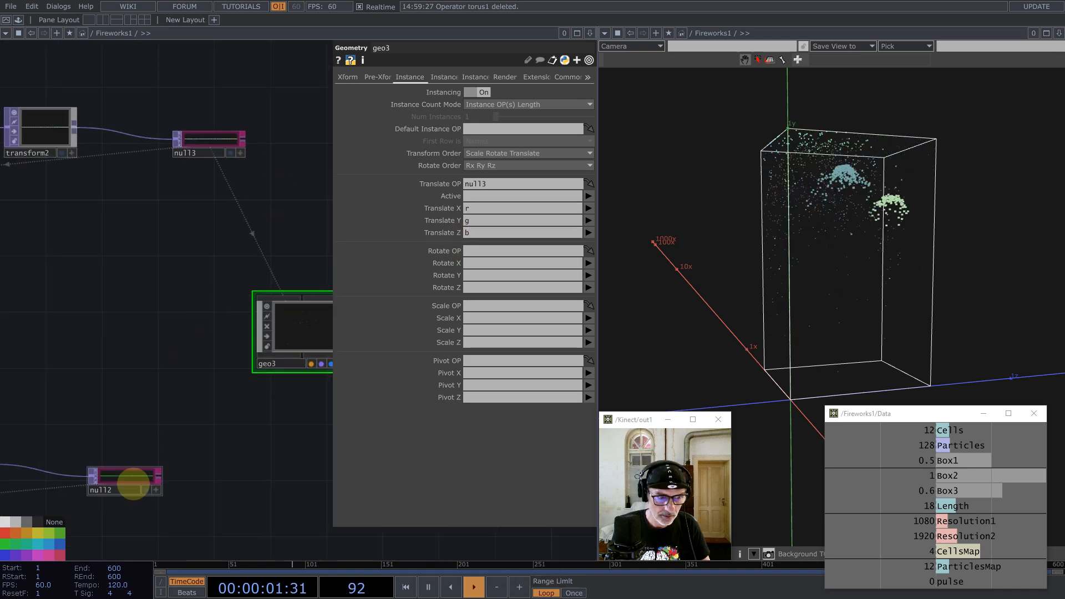
click(148, 475)
click(290, 340)
drag(149, 474, 449, 141)
drag(475, 287, 476, 185)
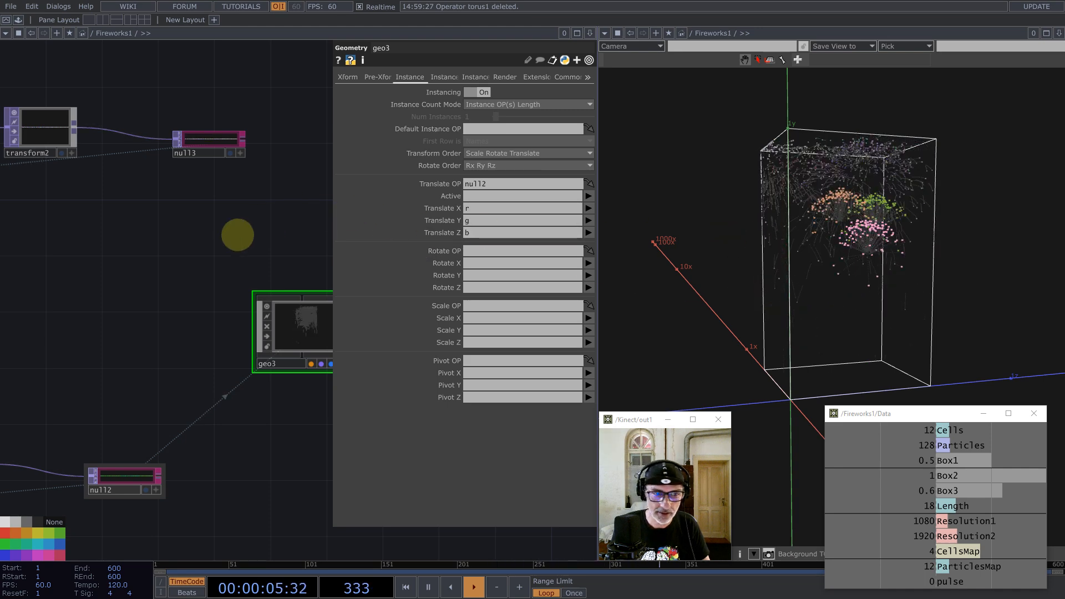
Step: Rename null2 to trails_pos and update all references to it
click(113, 488)
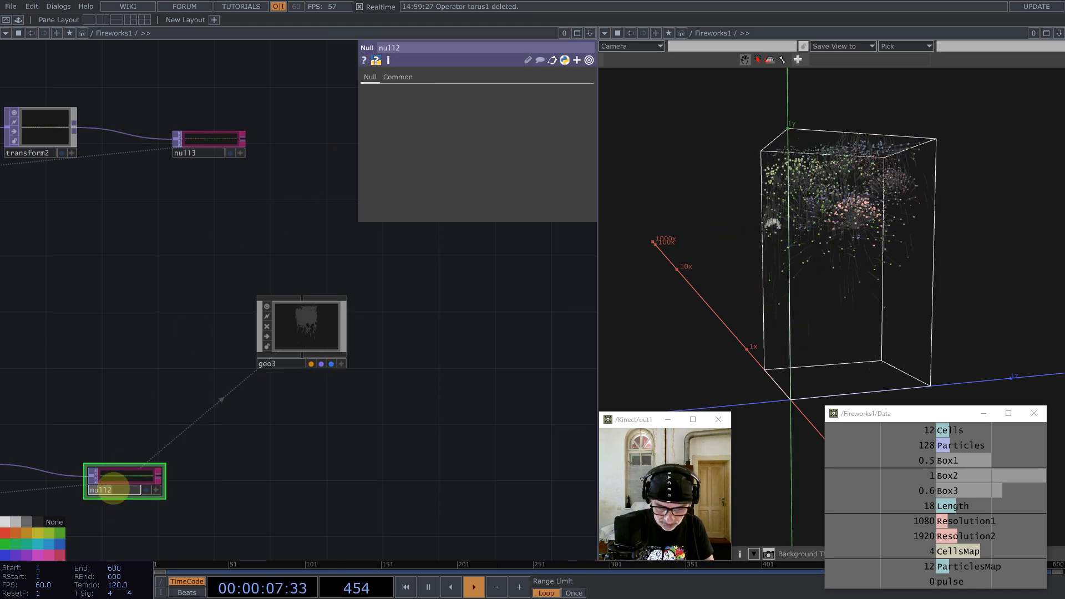
text(trails_pos)
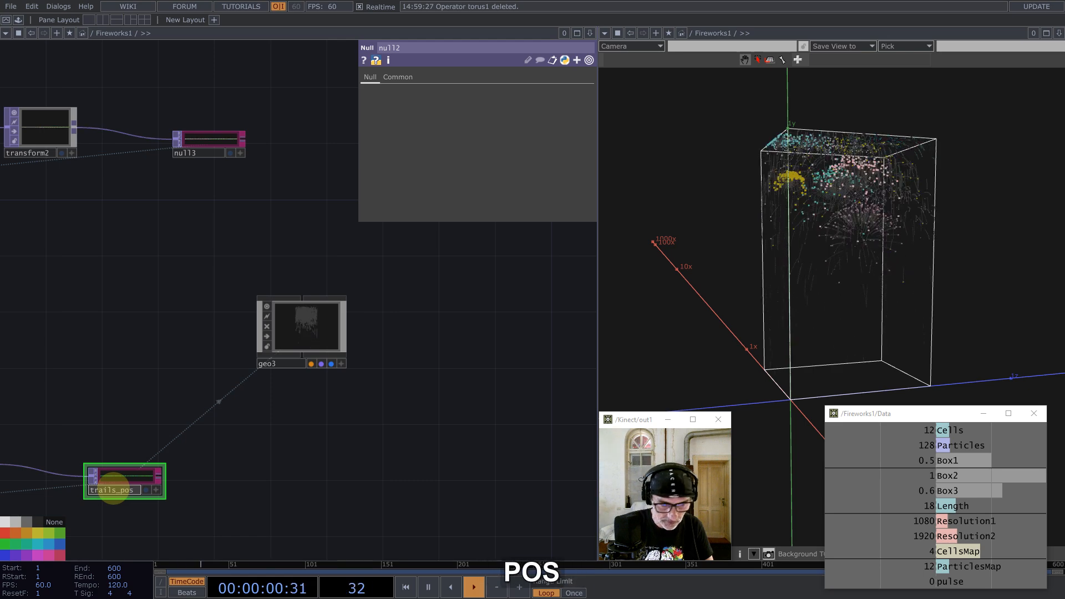
key(Return)
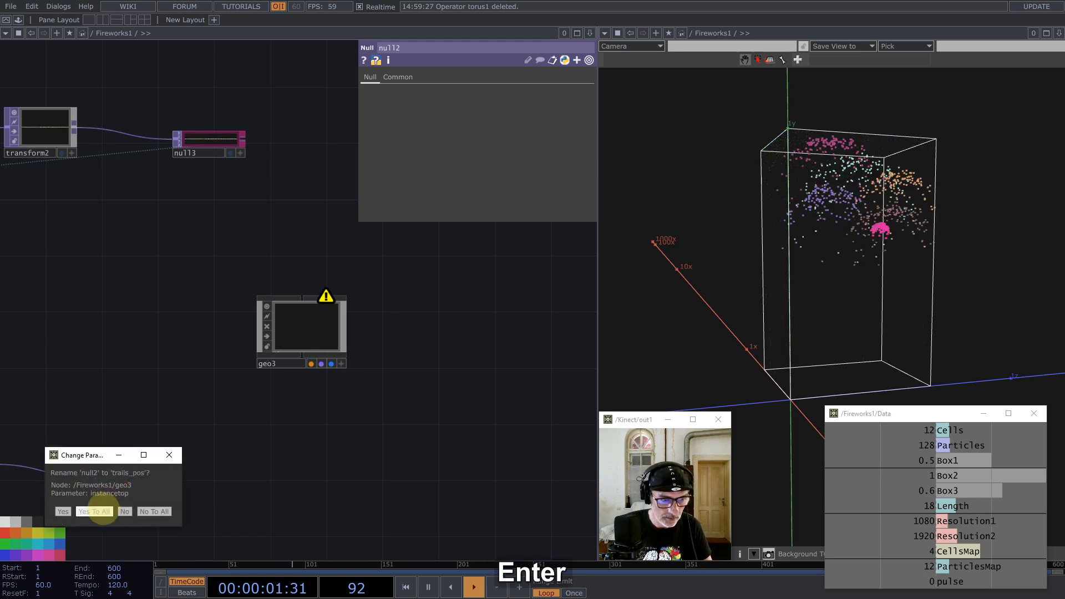
click(102, 512)
click(198, 151)
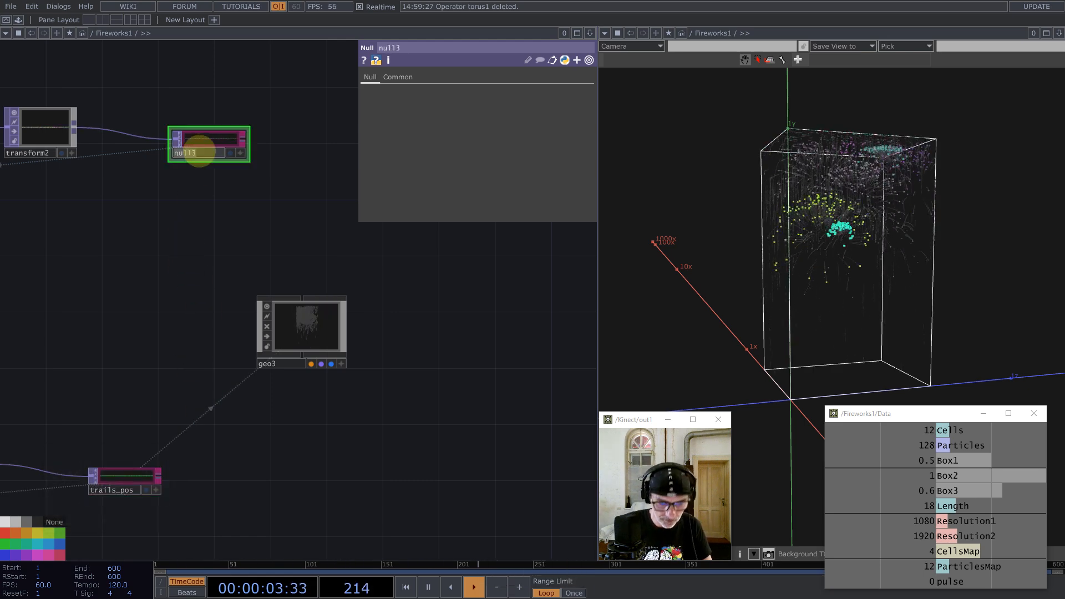
Step: Rename null3 to trails_colors, updating all references with Yes To All
text(trails_)
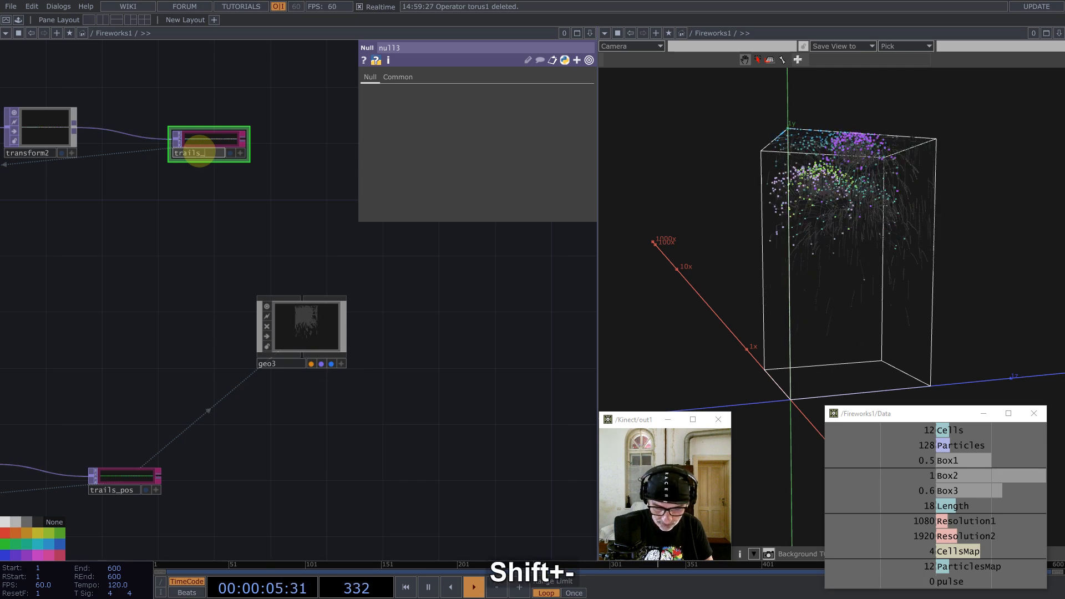
text(colors)
key(Return)
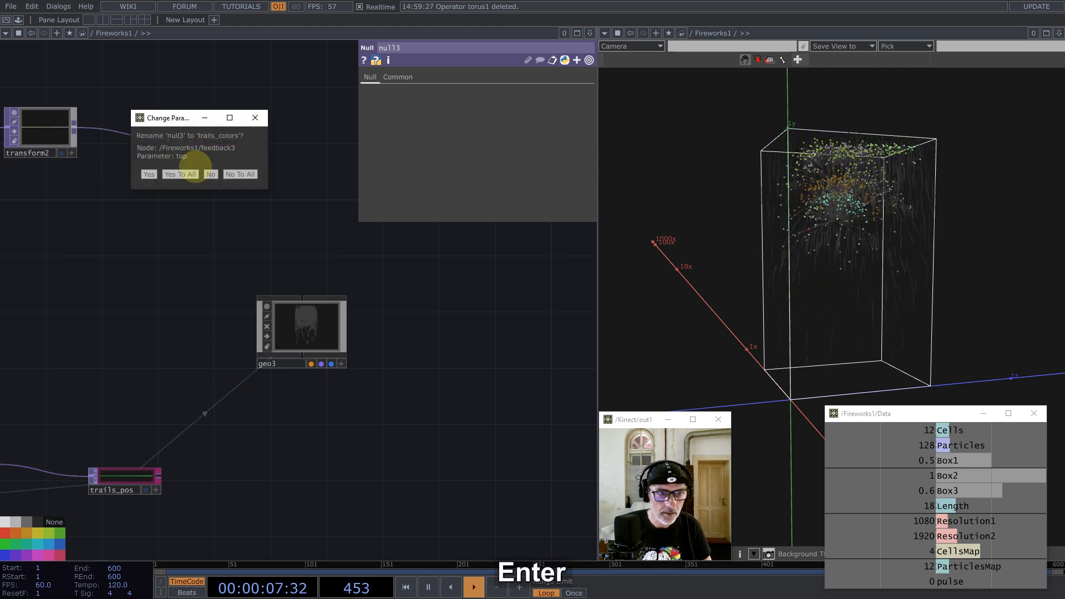
click(183, 174)
Step: On geo3's Instance 2 page, set Color OP to trails_colors with R/G/B mapped to r, g, b
click(302, 325)
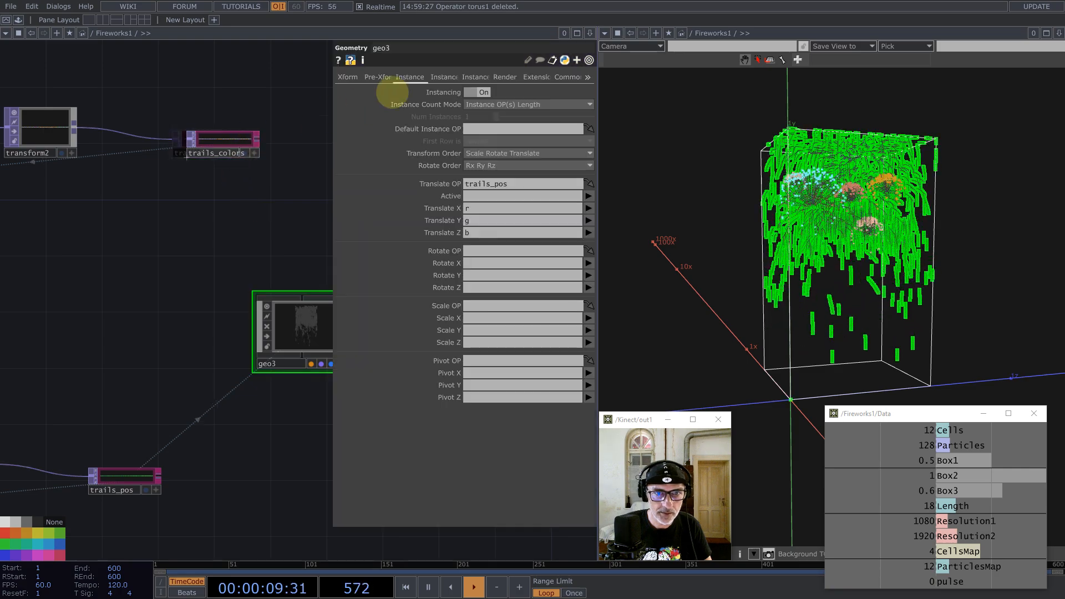
click(451, 77)
drag(475, 391, 479, 429)
click(477, 440)
text(r)
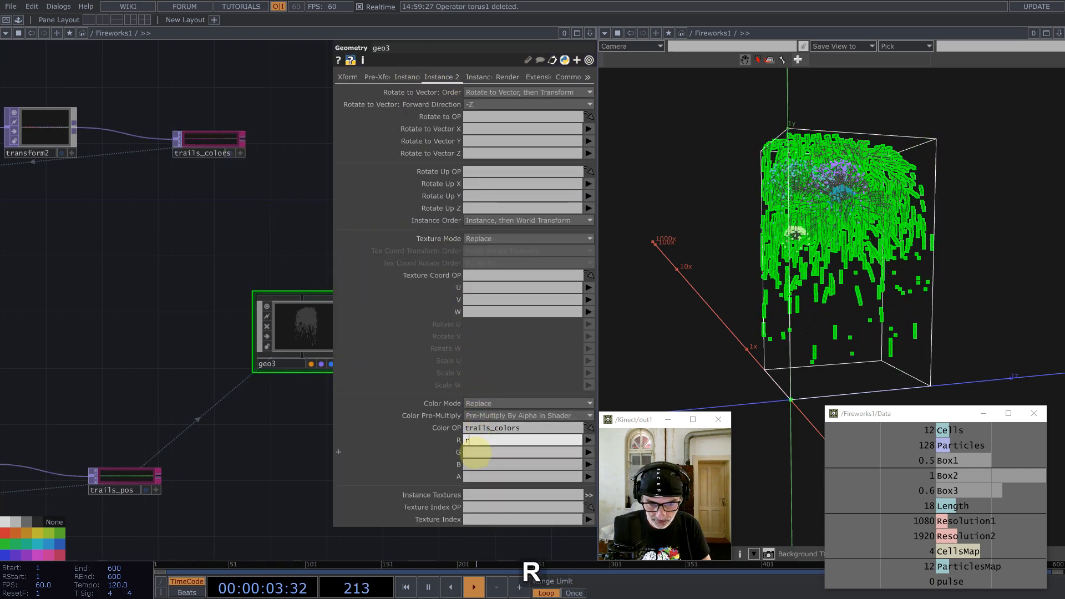
click(476, 452)
text(g)
click(475, 465)
text(b)
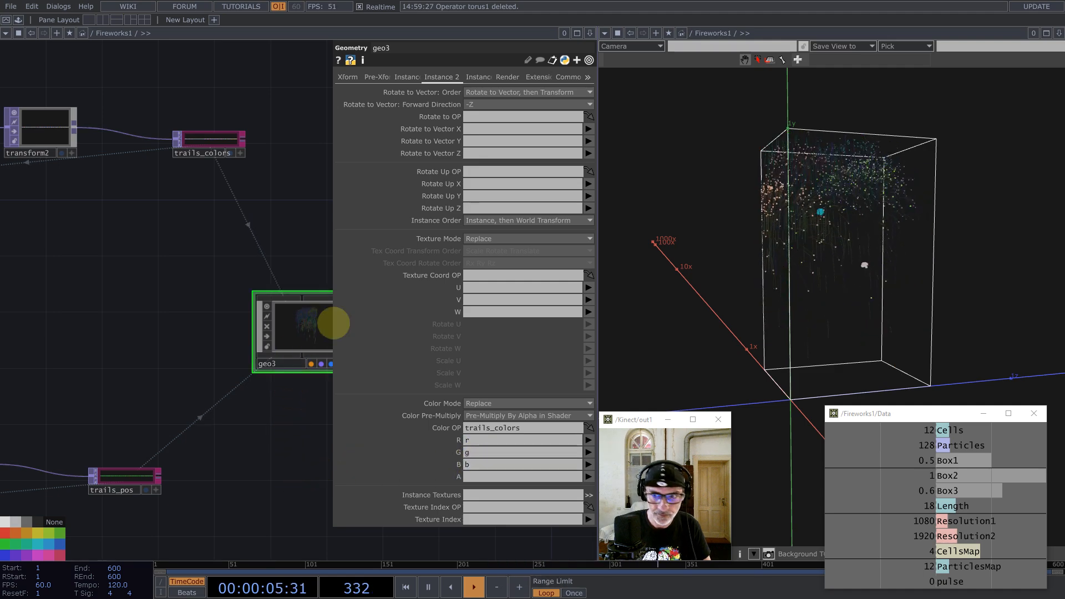
Step: Orbit and zoom the viewer onto the coloured particles, then pan the network toward the feedback nodes
drag(801, 276, 827, 243)
middle_drag(826, 242, 769, 246)
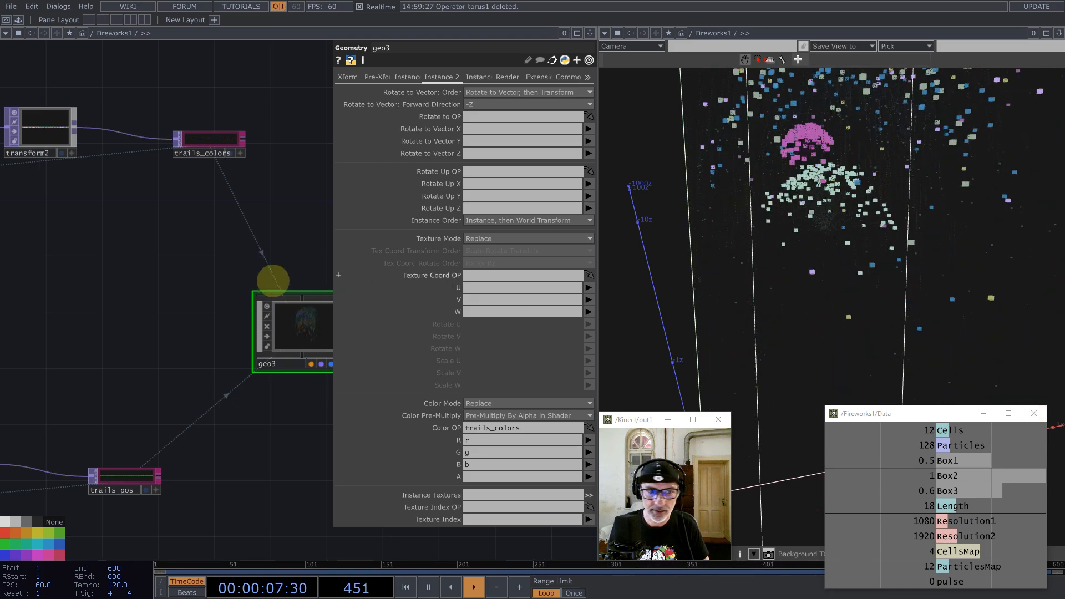
scroll(210, 290, down, 6)
drag(209, 268, 273, 241)
scroll(110, 324, up, 5)
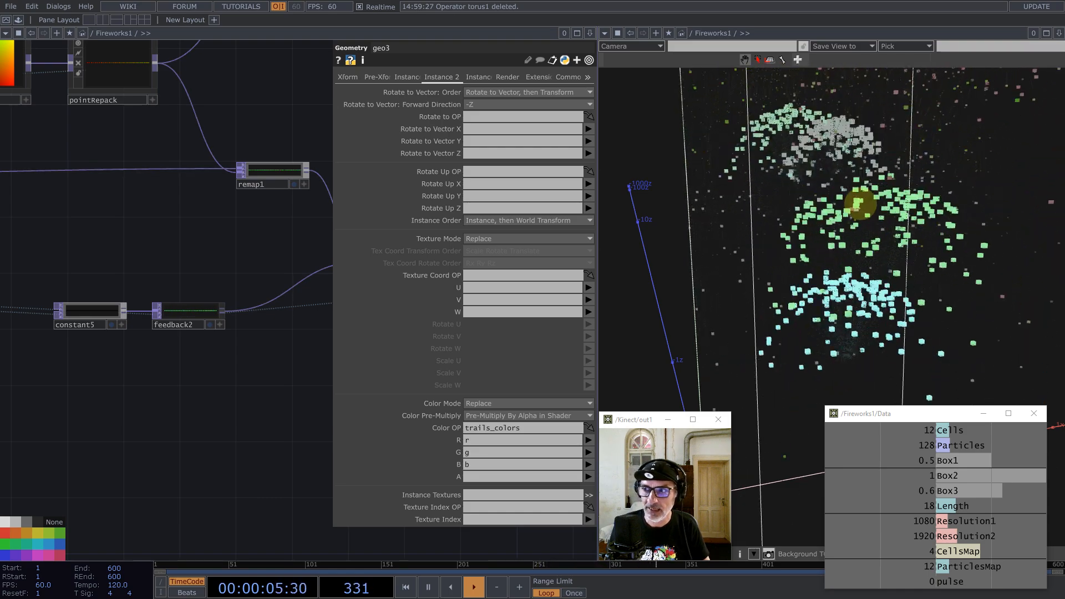
Step: Add a colour Noise TOP, noise3, with Offset 0, Amplitude 0.0005 and Period 0.1
middle_click(221, 309)
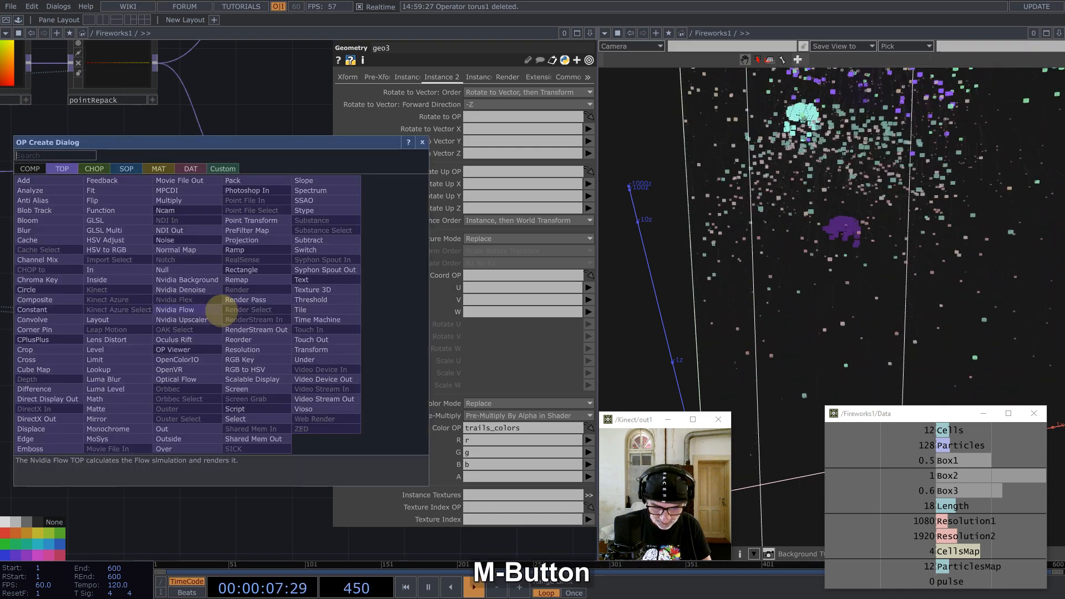
text(noi)
click(169, 240)
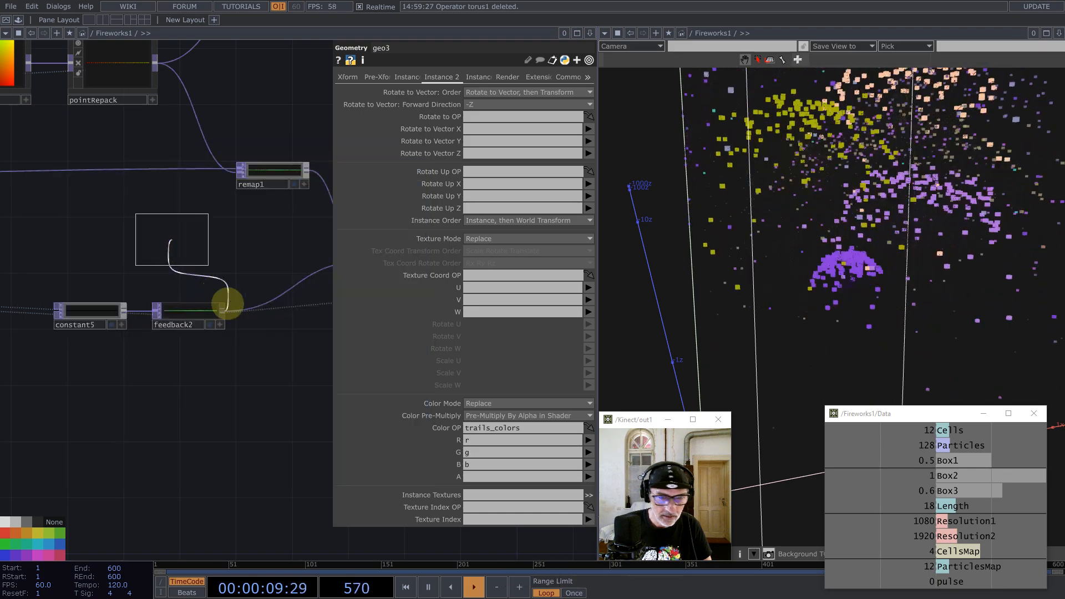
click(267, 344)
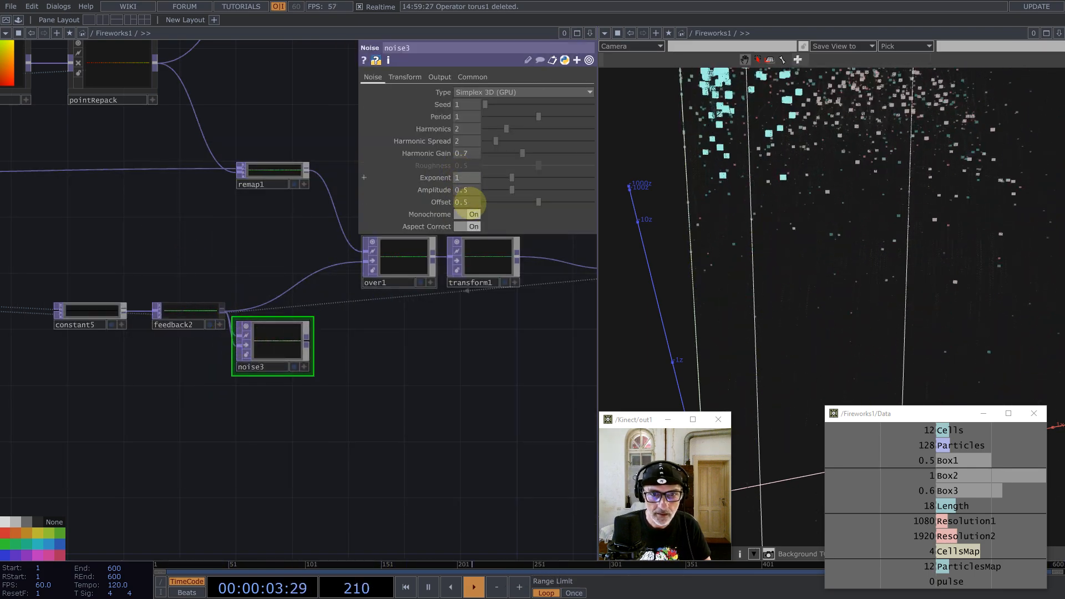
click(470, 214)
drag(511, 202, 453, 201)
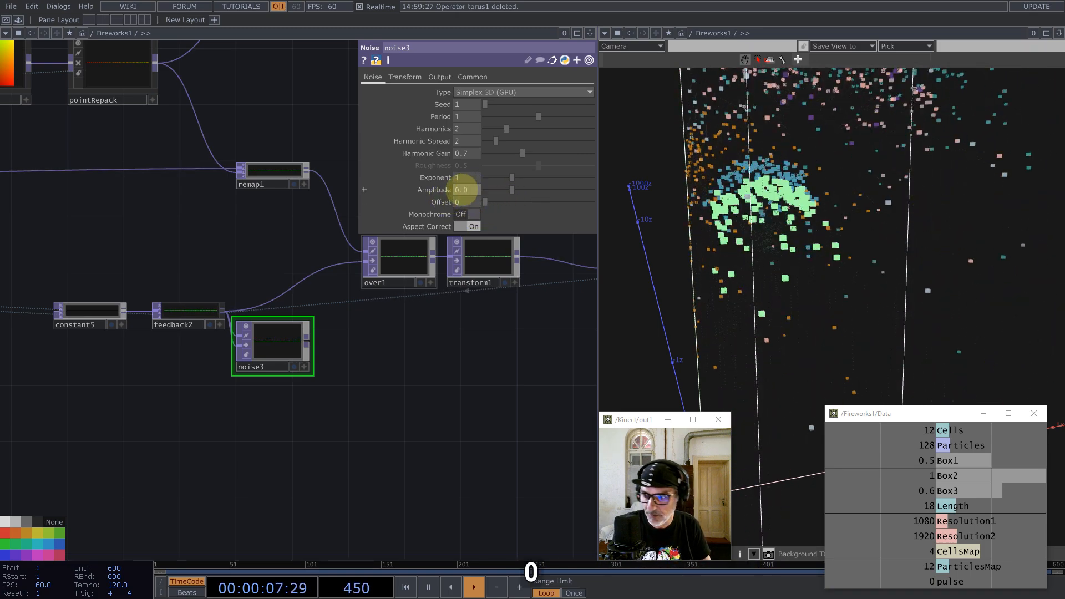
text(05)
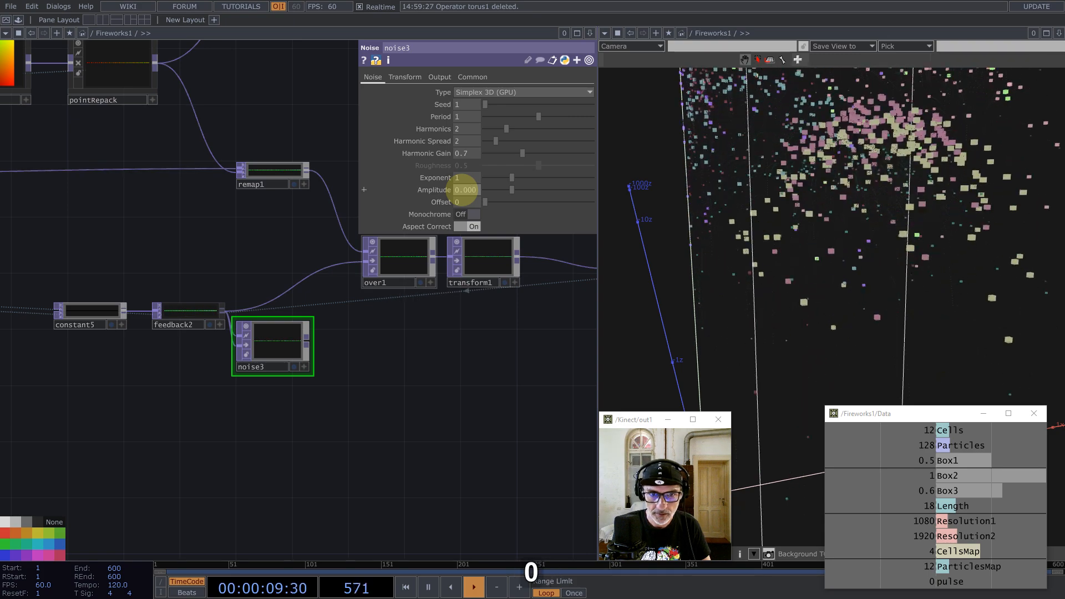
key(Return)
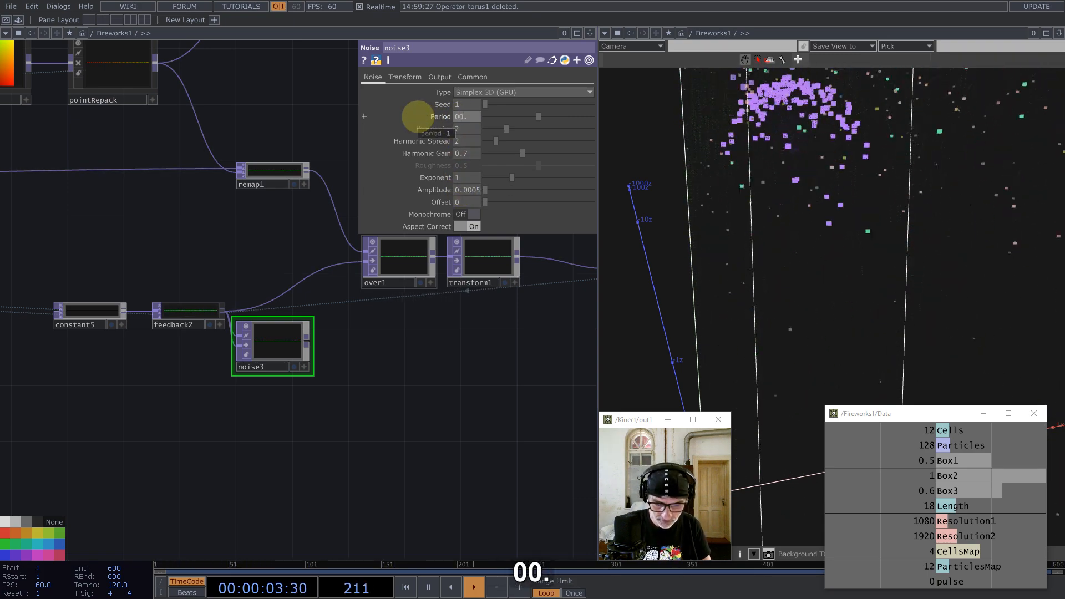
Step: Wire noise3 into over1 and position it next to feedback2
drag(307, 339, 308, 288)
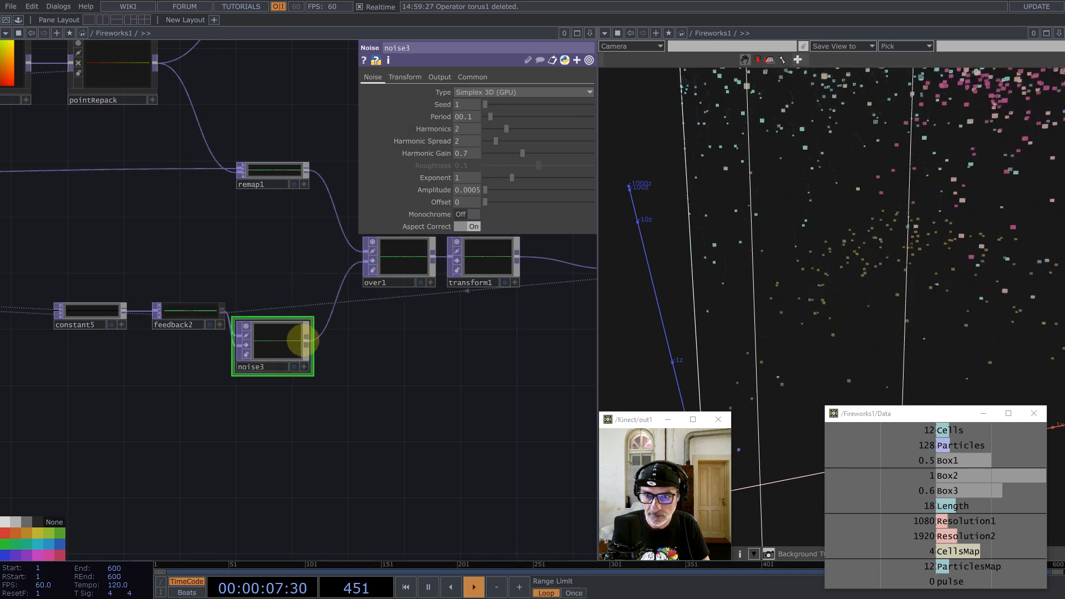
drag(285, 345, 201, 359)
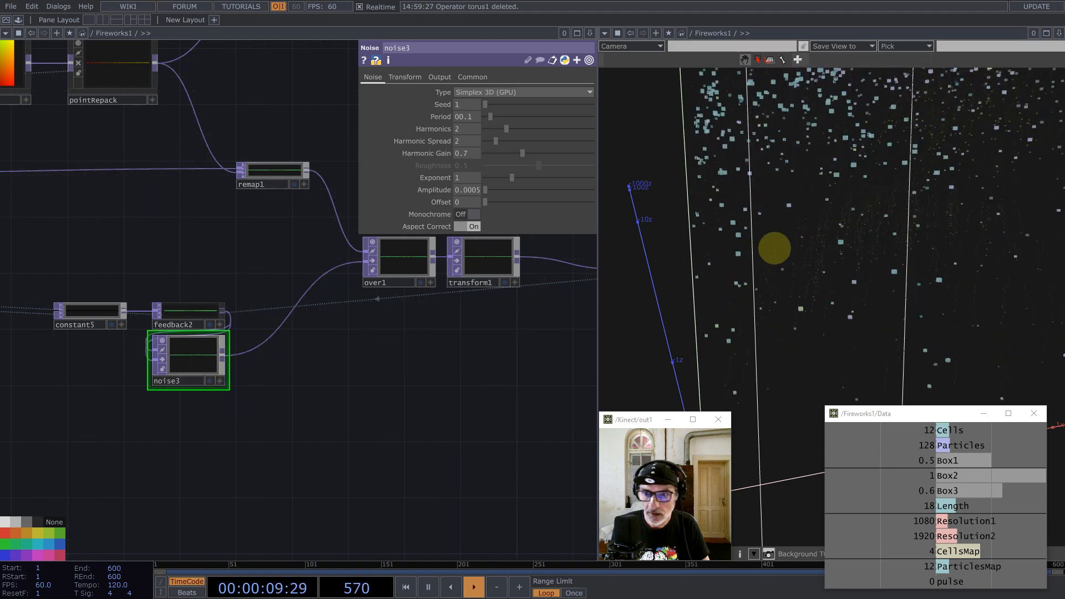
scroll(376, 357, down, 6)
Step: Add a new Constant MAT, constant7, to the network
scroll(433, 300, up, 5)
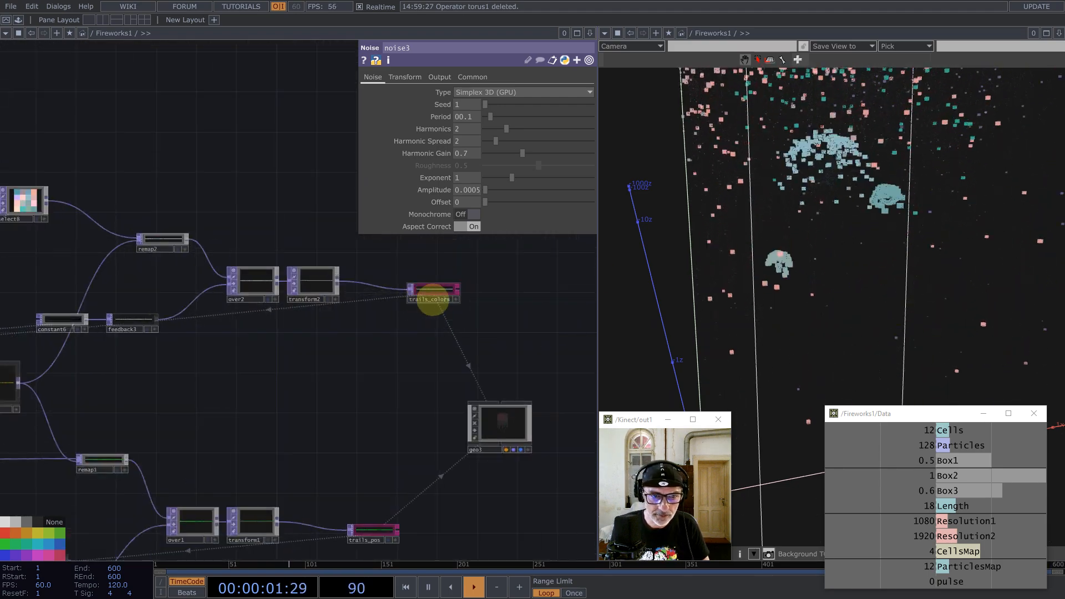
scroll(166, 255, up, 6)
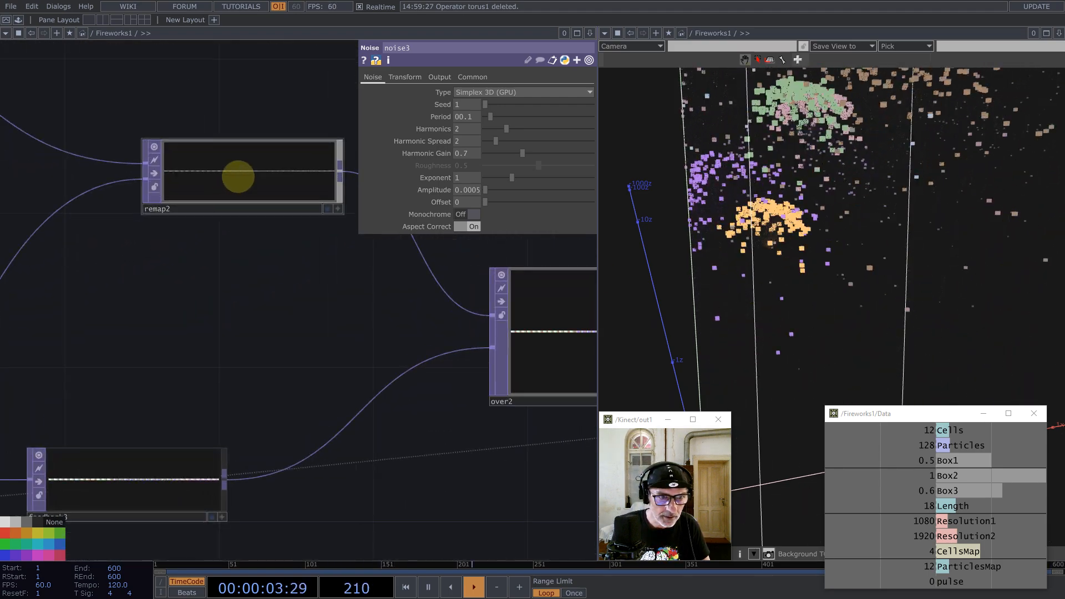
middle_click(238, 176)
scroll(72, 283, down, 5)
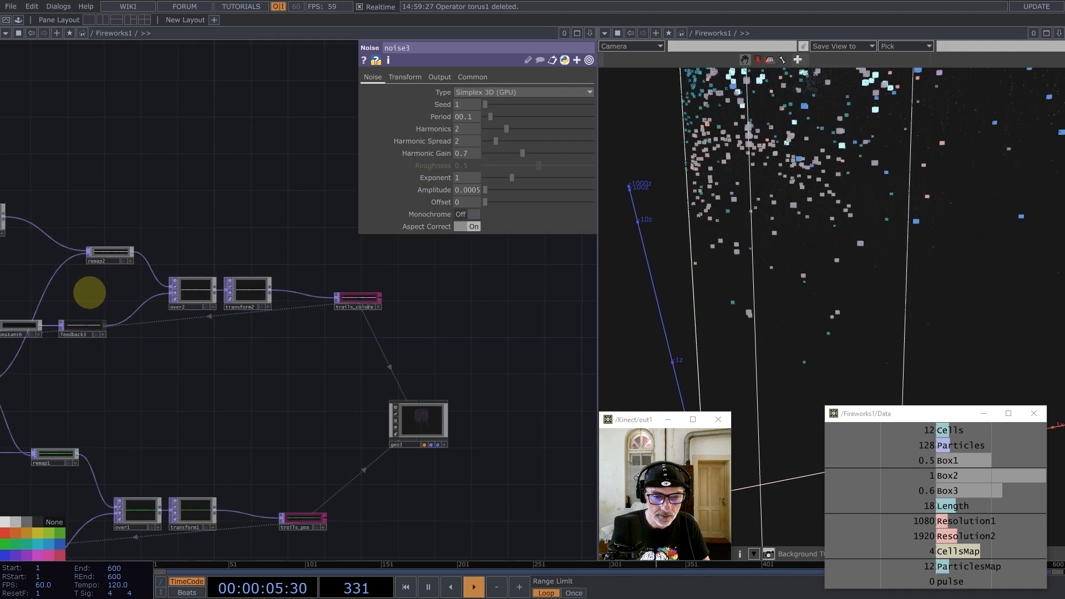
scroll(213, 366, up, 3)
key(Tab)
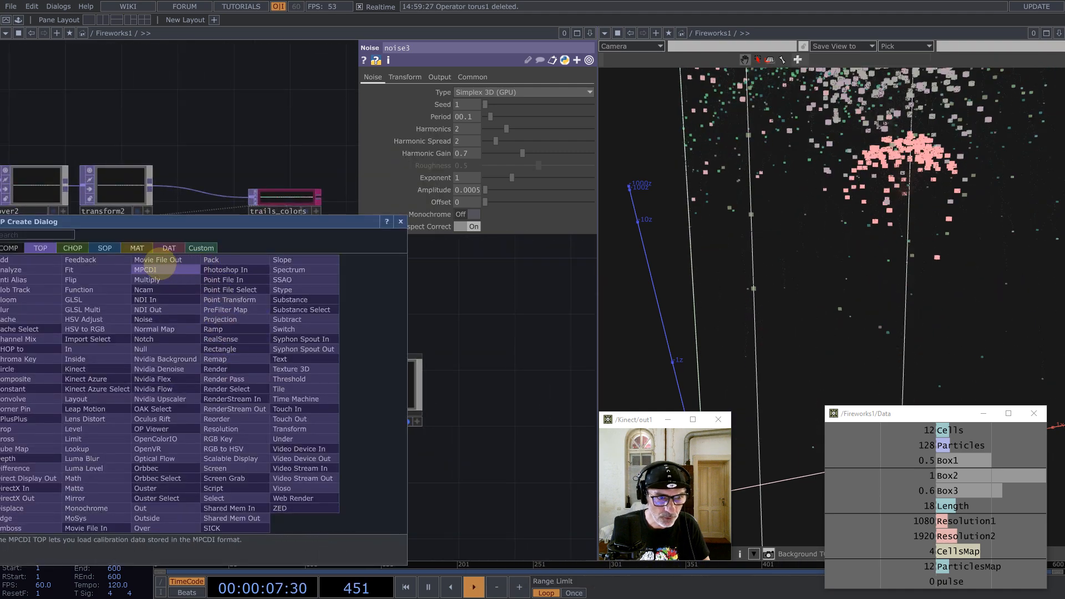
click(139, 248)
click(43, 258)
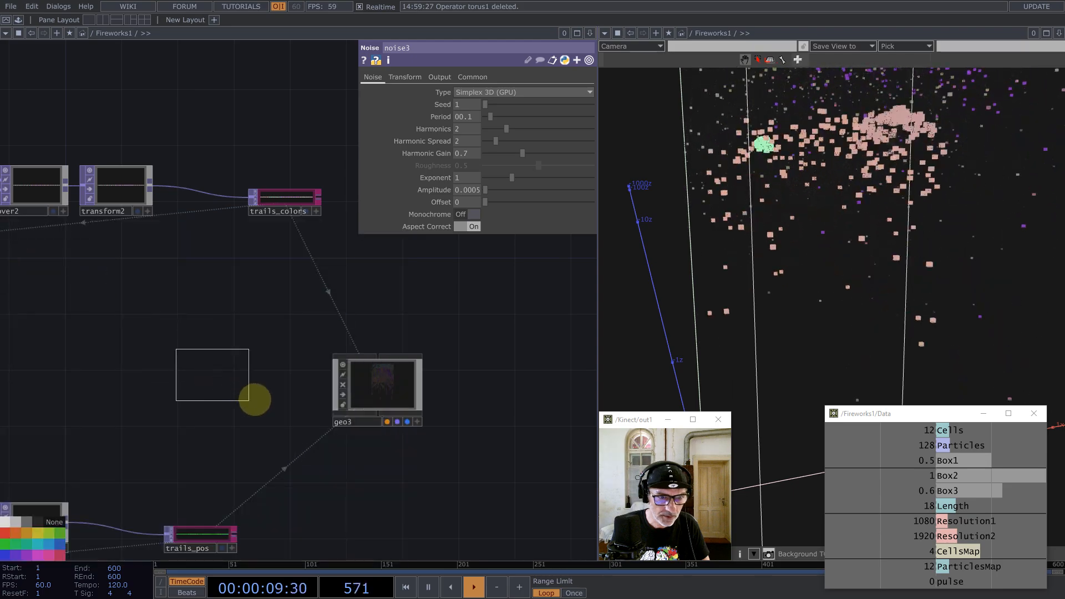
click(271, 387)
Step: Assign constant7 as geo3's material on its Render page
drag(220, 299, 118, 287)
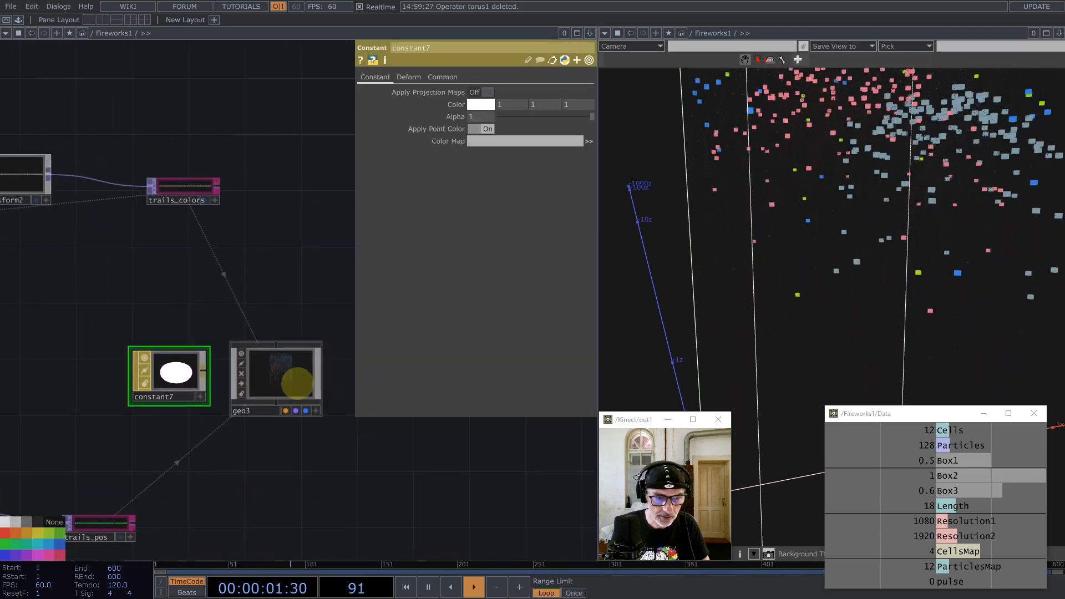
click(297, 383)
click(503, 77)
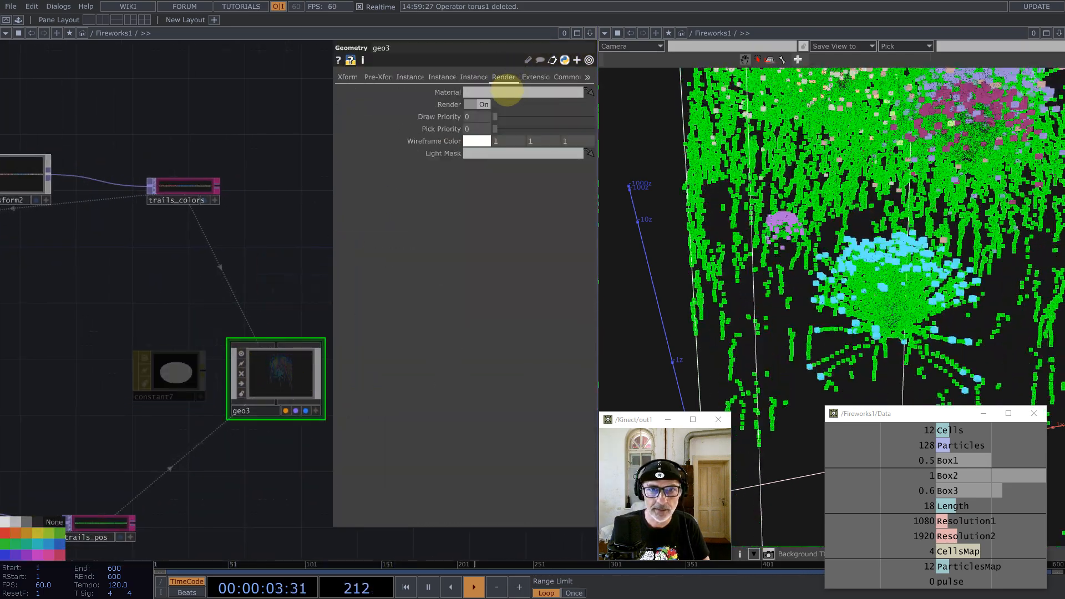
drag(507, 92, 506, 92)
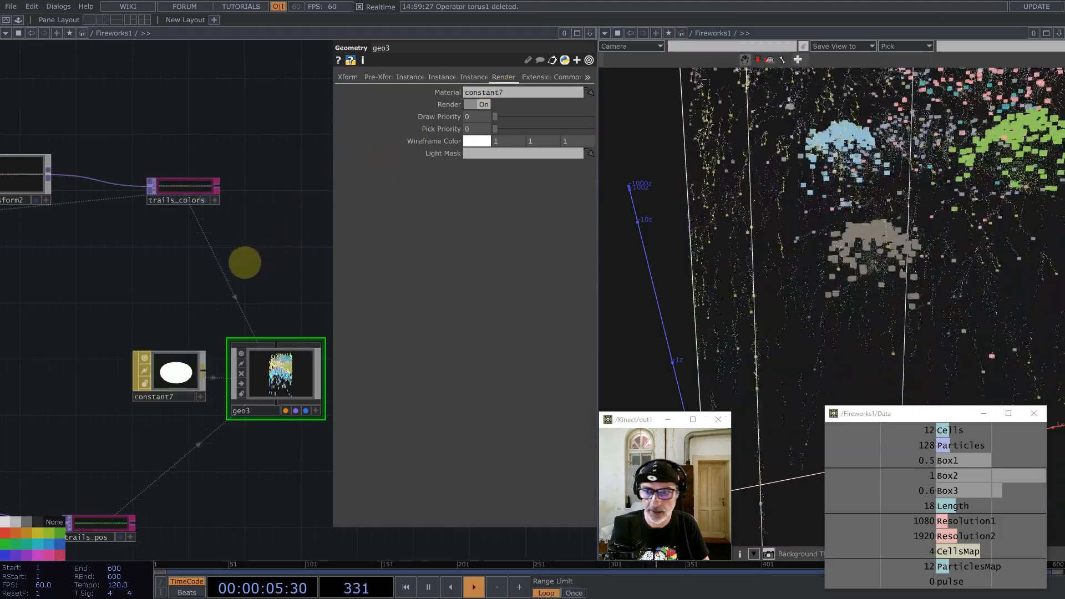
Step: Orbit the viewer outside the particle box and pan the network to the noise3 area
middle_drag(728, 258, 899, 202)
drag(898, 203, 921, 189)
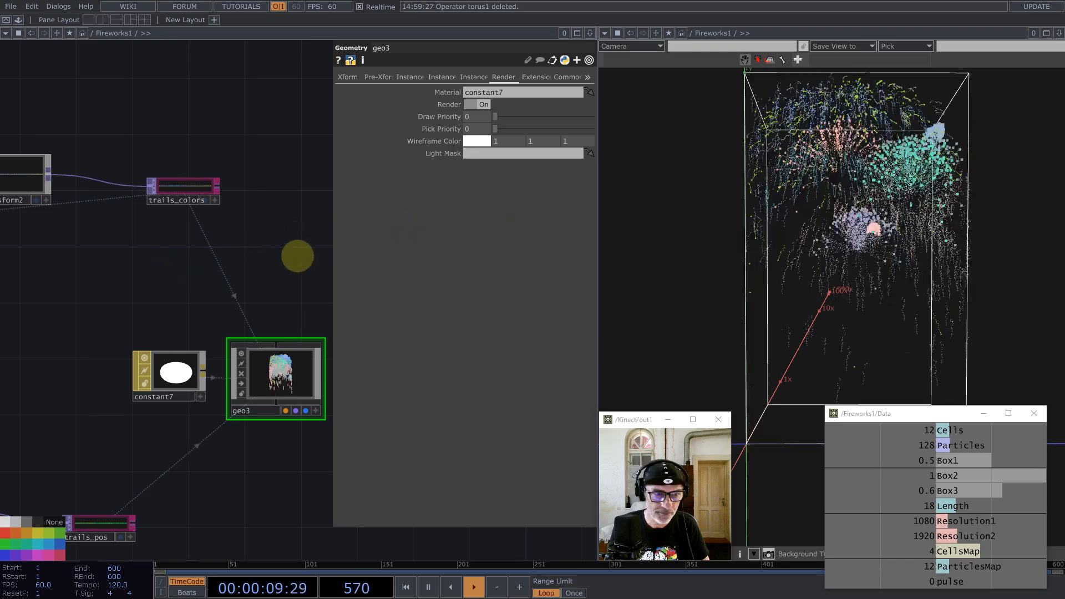
drag(174, 262, 340, 255)
scroll(125, 343, down, 4)
drag(126, 342, 384, 243)
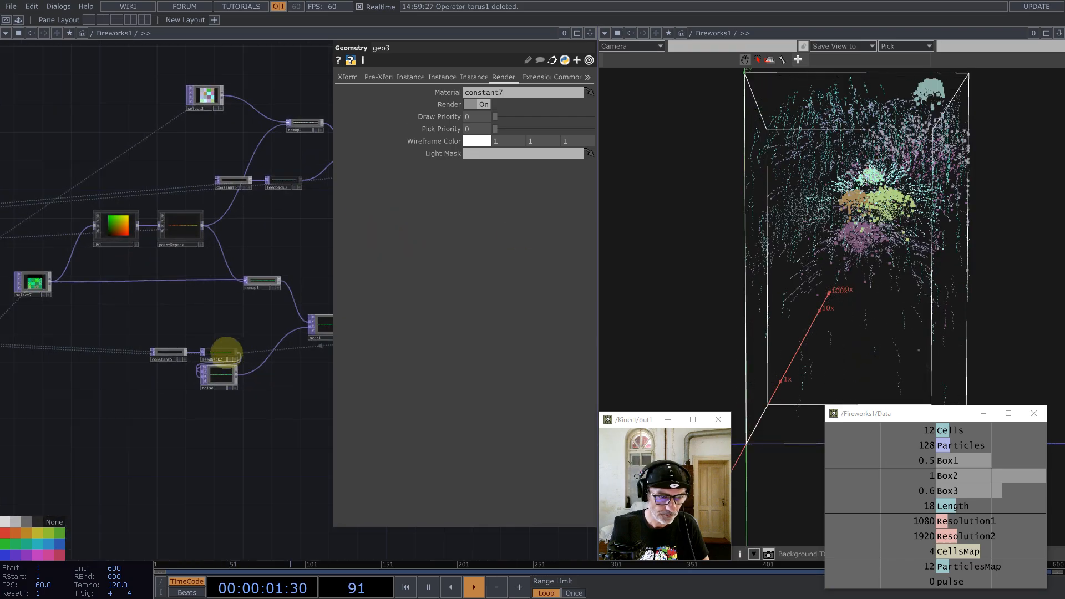
scroll(206, 376, up, 4)
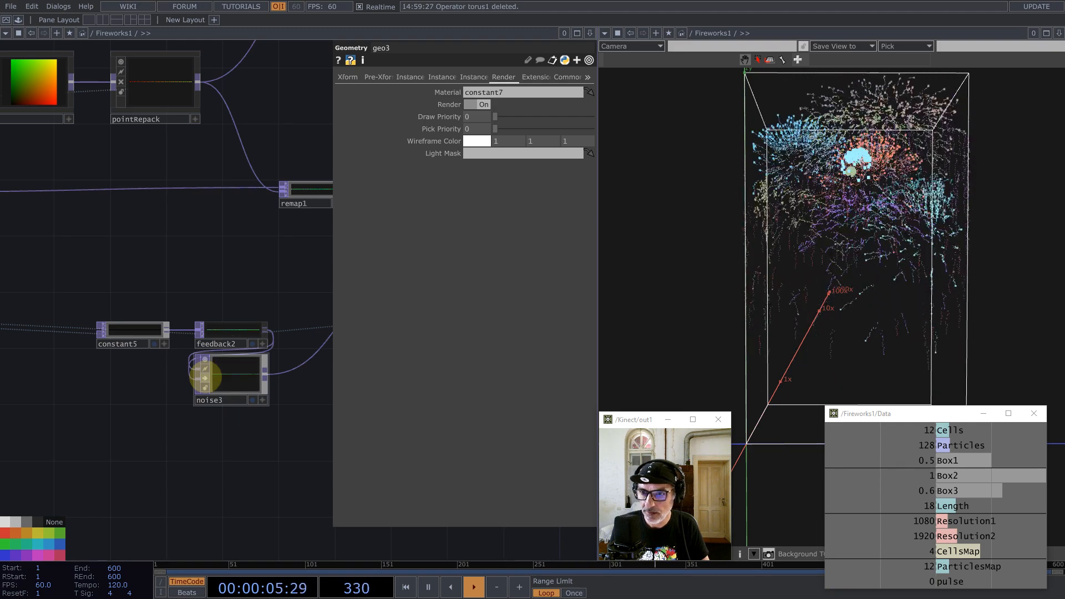
Step: Lower noise3's Amplitude to 0.0004 and orbit the view to a near-frontal angle
click(227, 379)
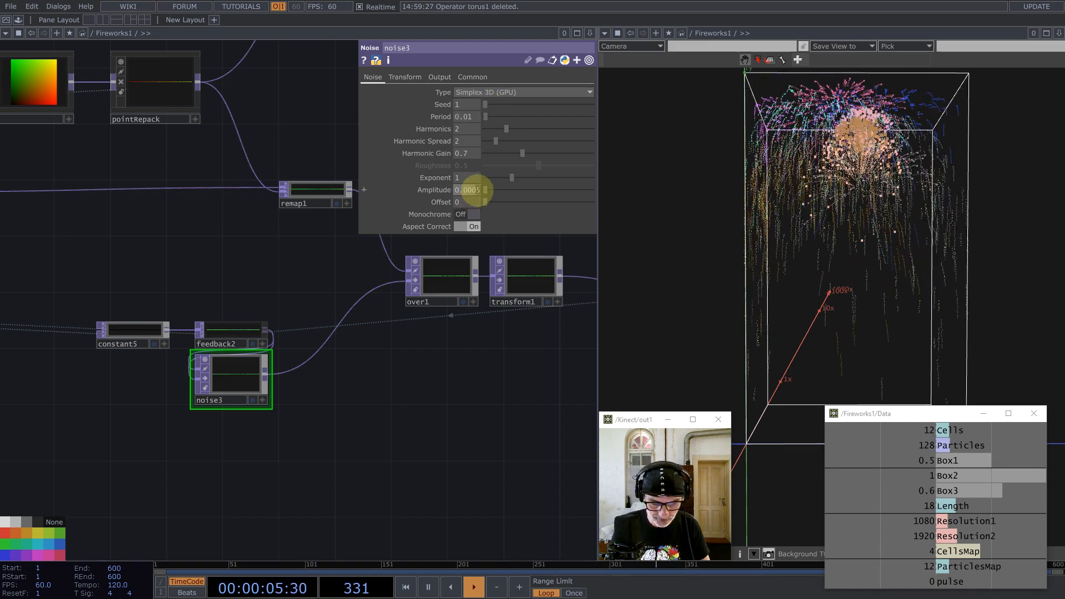
middle_drag(832, 209, 894, 217)
drag(894, 217, 784, 230)
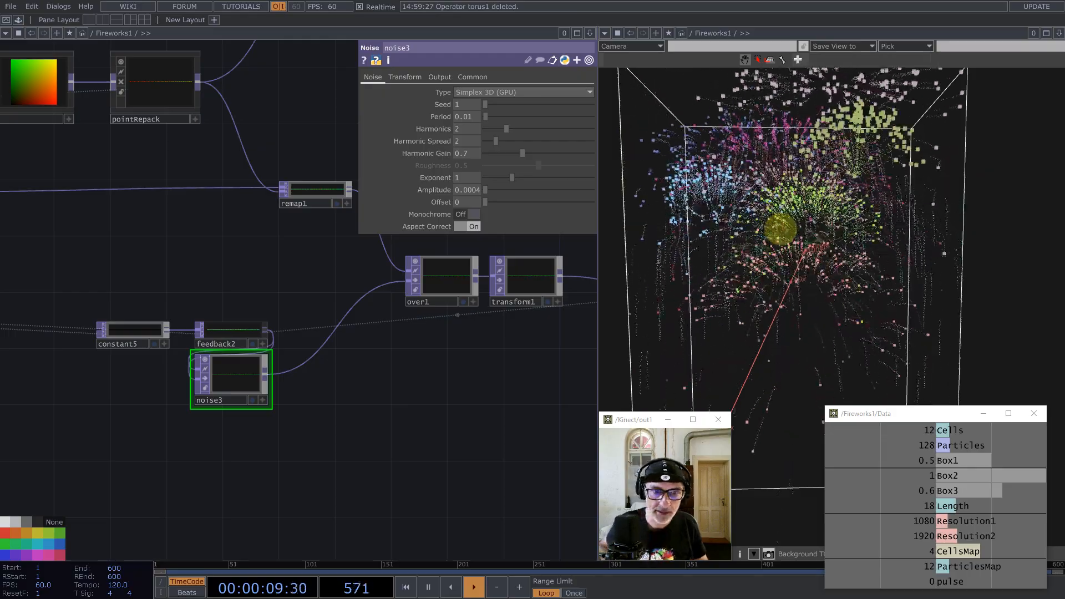
scroll(316, 405, down, 5)
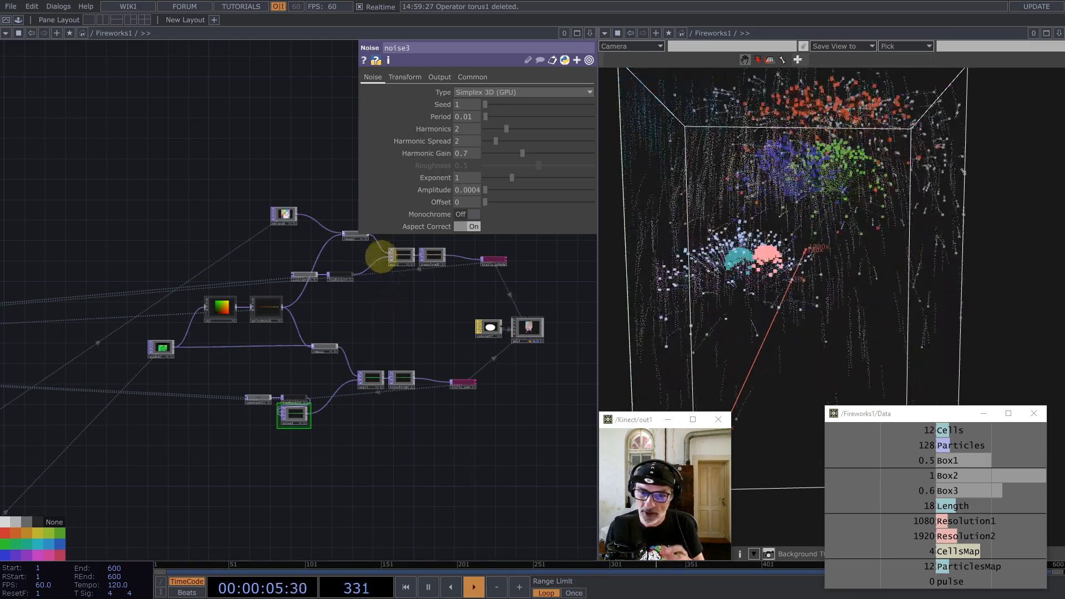
scroll(277, 220, up, 5)
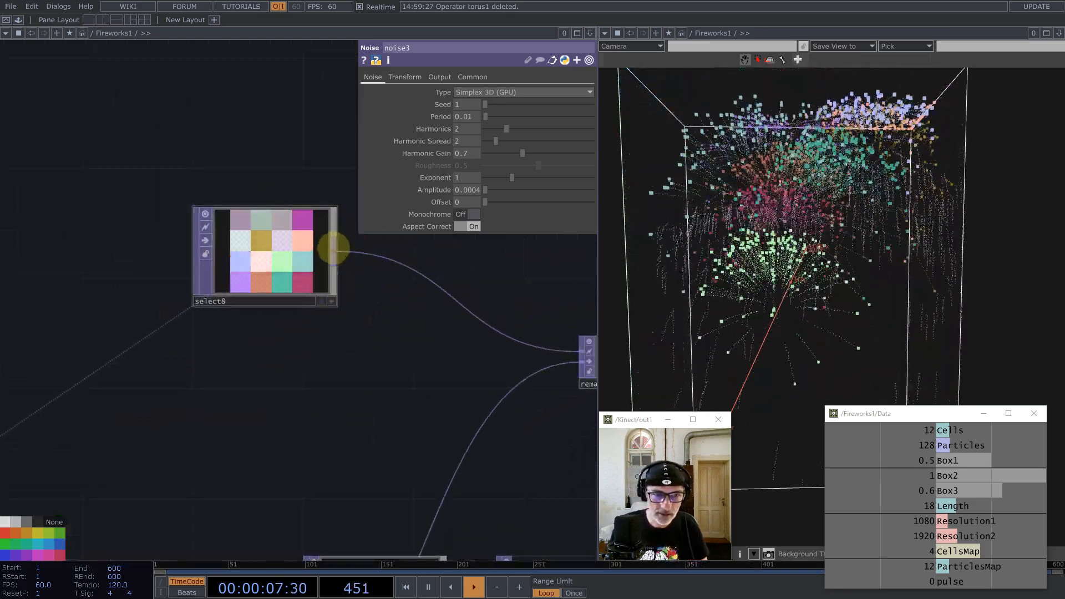
Step: Add a Math TOP, math3, after select8 with Multiply set to 0.5
middle_click(333, 248)
text(mat)
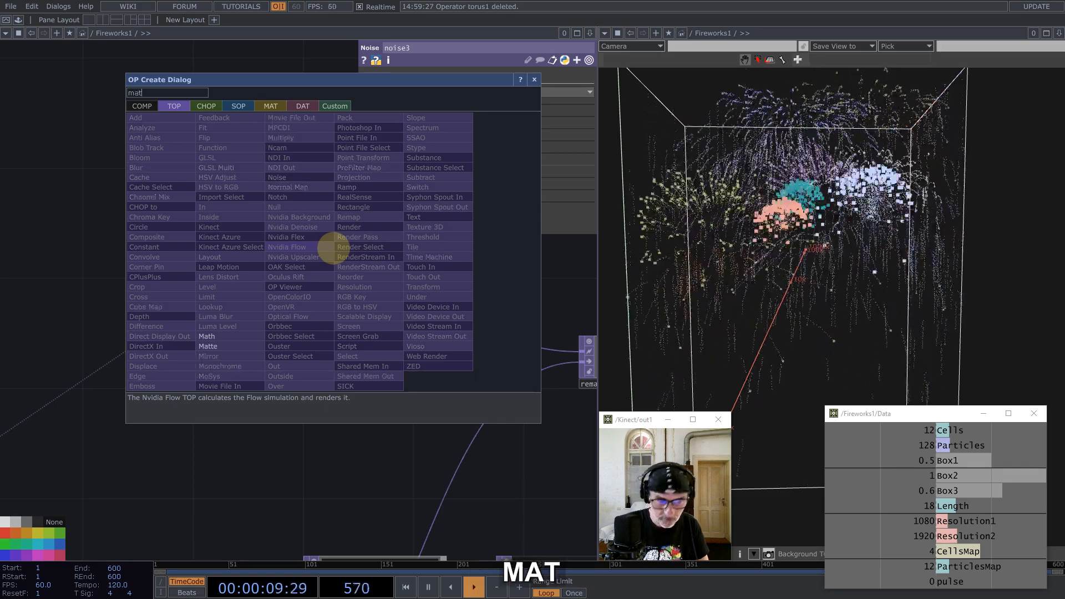
click(211, 337)
click(319, 344)
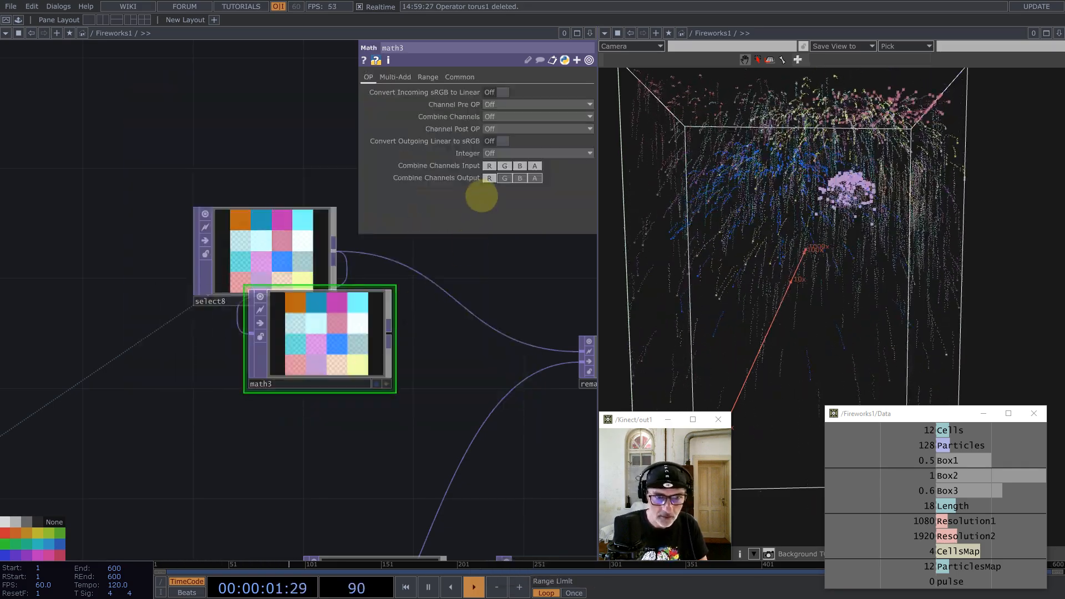
click(395, 76)
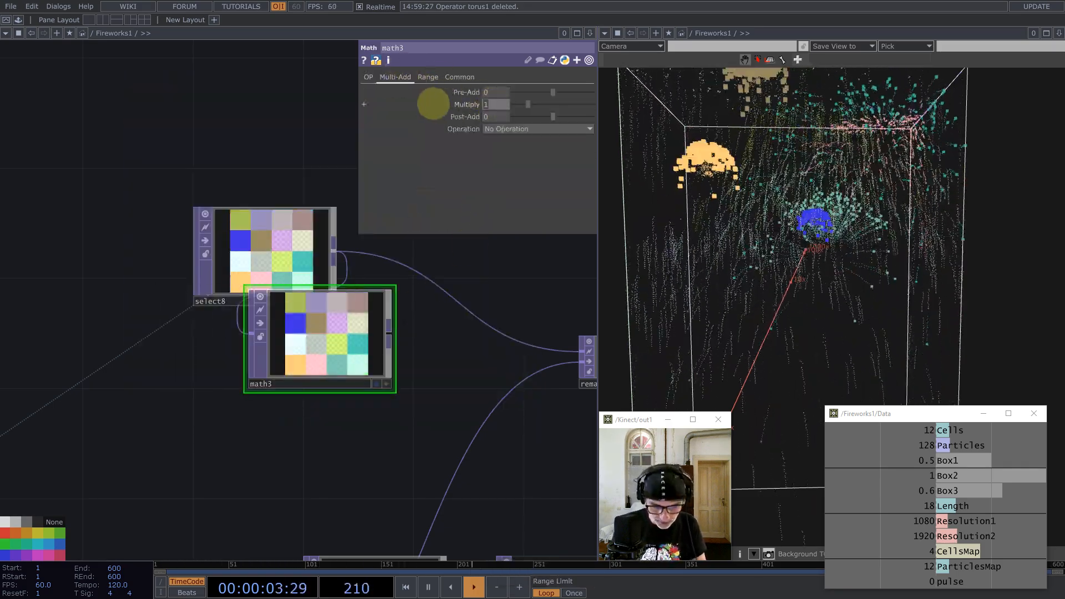
text(/2)
key(Return)
Step: Turn off math3's Channel Mask R, G and B so only alpha is halved
click(458, 77)
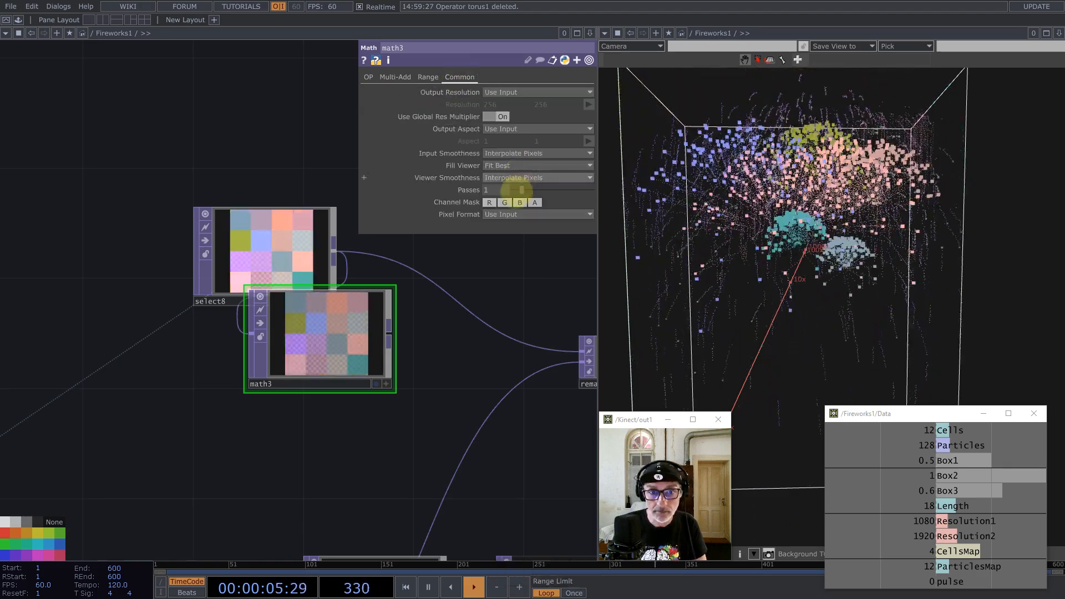
click(519, 202)
click(504, 203)
click(489, 203)
drag(404, 344, 356, 351)
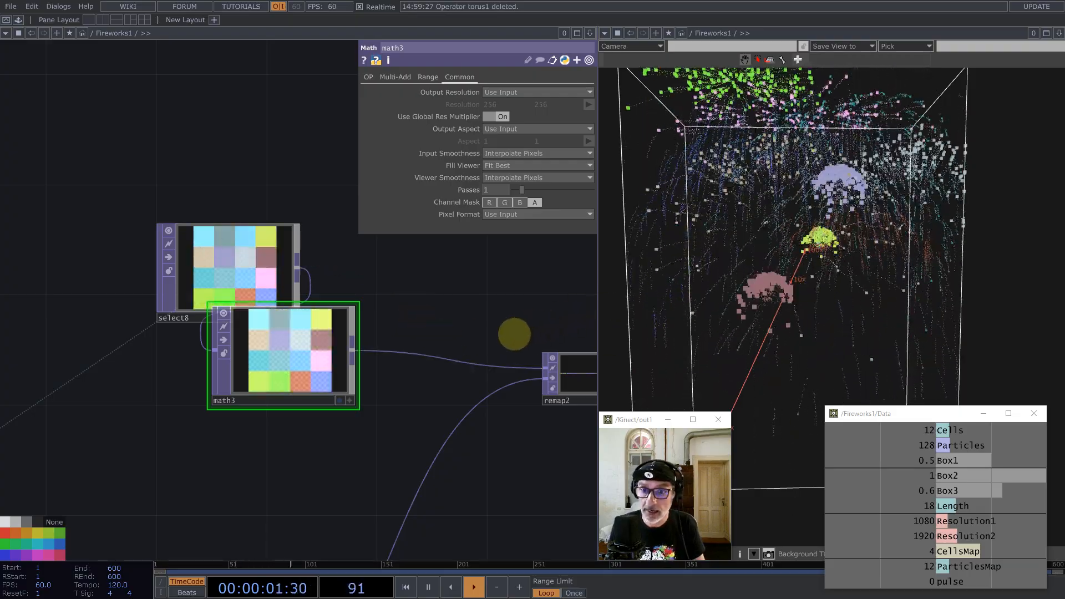
scroll(440, 295, down, 5)
drag(535, 419, 293, 339)
Step: Turn on Blending (Transparency) for constant7 and tumble the viewer to a corner view
click(347, 358)
click(442, 77)
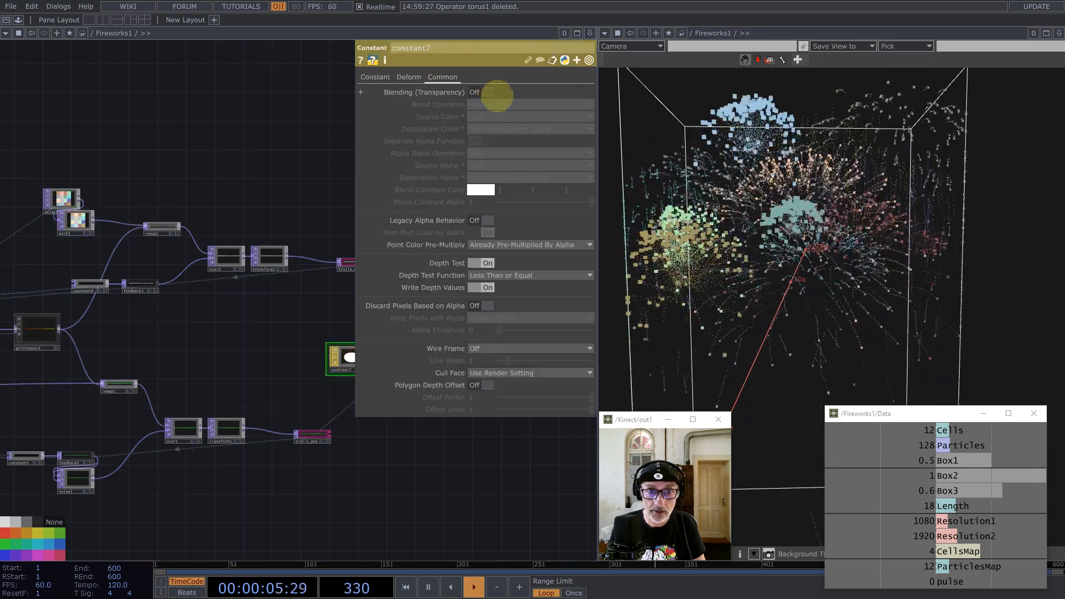
click(488, 92)
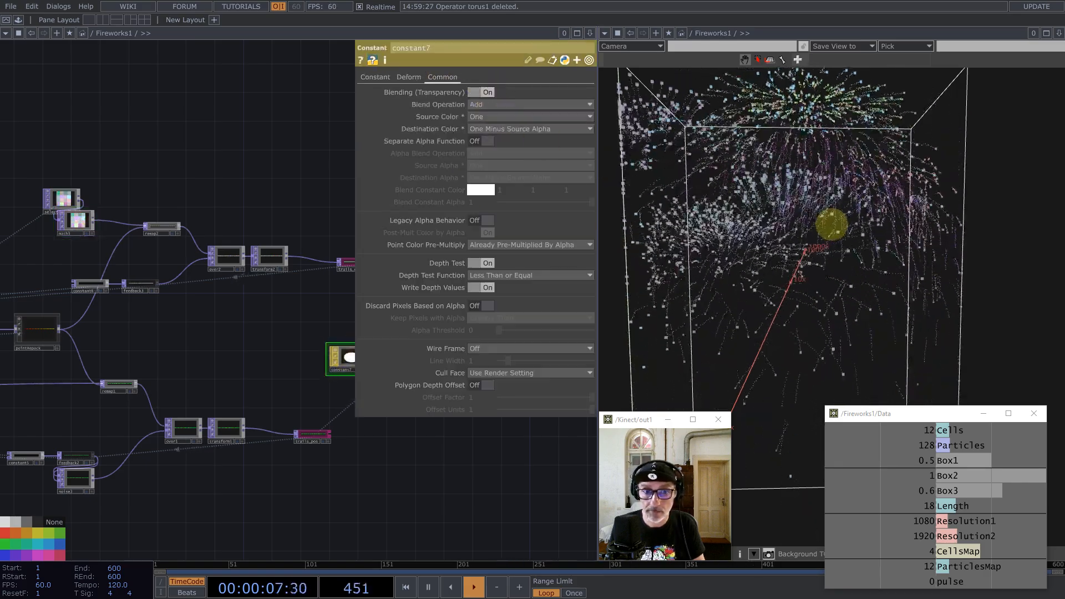
middle_drag(833, 225, 770, 233)
drag(770, 233, 999, 392)
Step: Close the Data window and go up to the level containing Fireworks1
click(1034, 413)
drag(880, 321, 627, 338)
scroll(167, 280, down, 4)
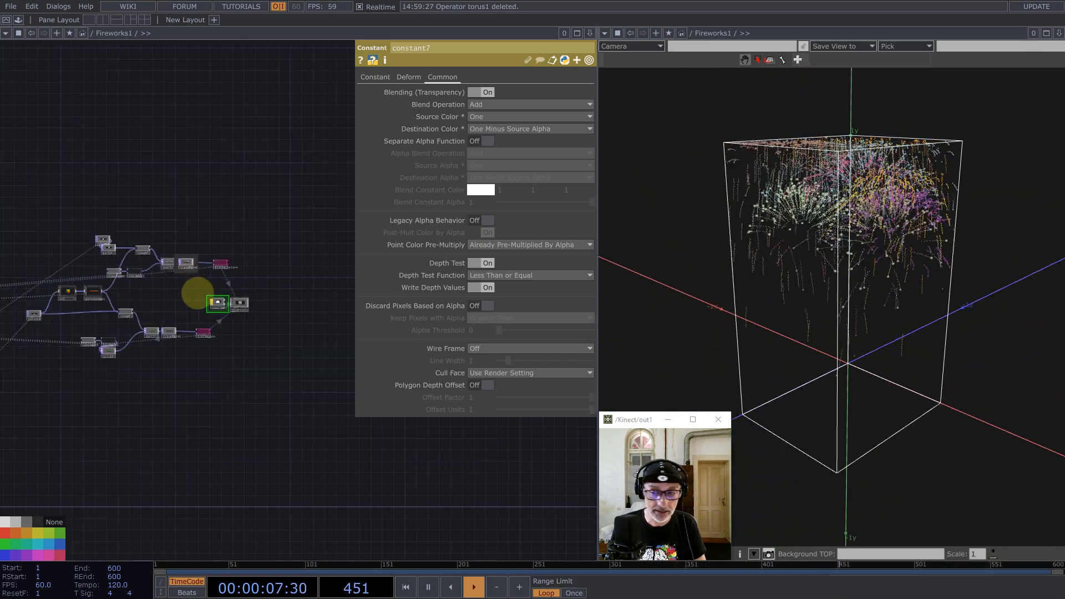
scroll(218, 335, down, 6)
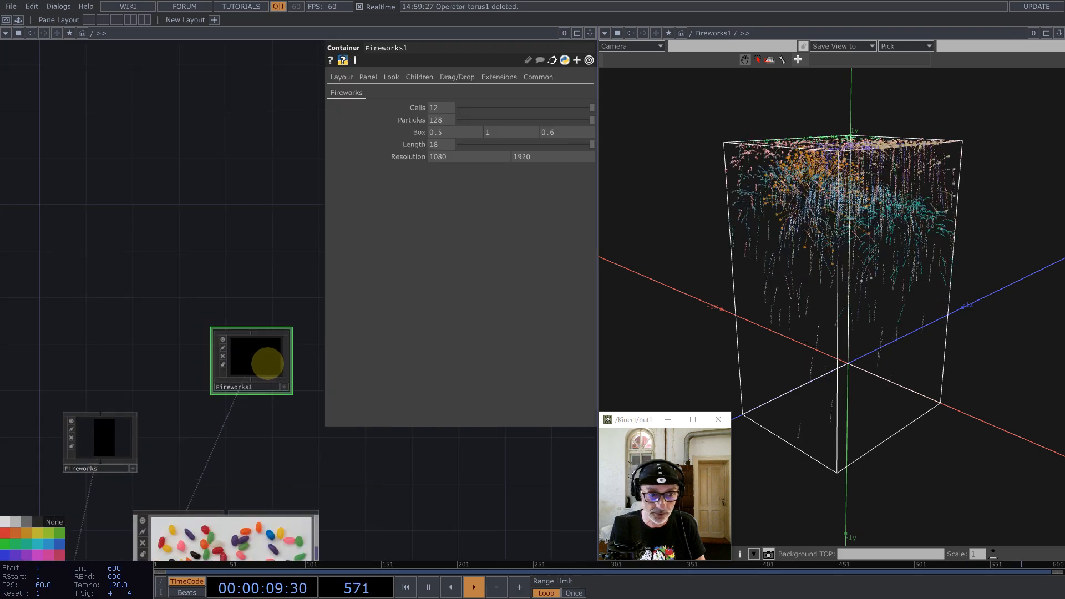
Step: Set Fireworks1's third Box value to 0.17 and orbit the view around the thin box
scroll(268, 364, down, 1)
mouse_move(562, 132)
middle_down()
mouse_move(559, 143)
mouse_move(207, 124)
mouse_move(561, 115)
middle_up()
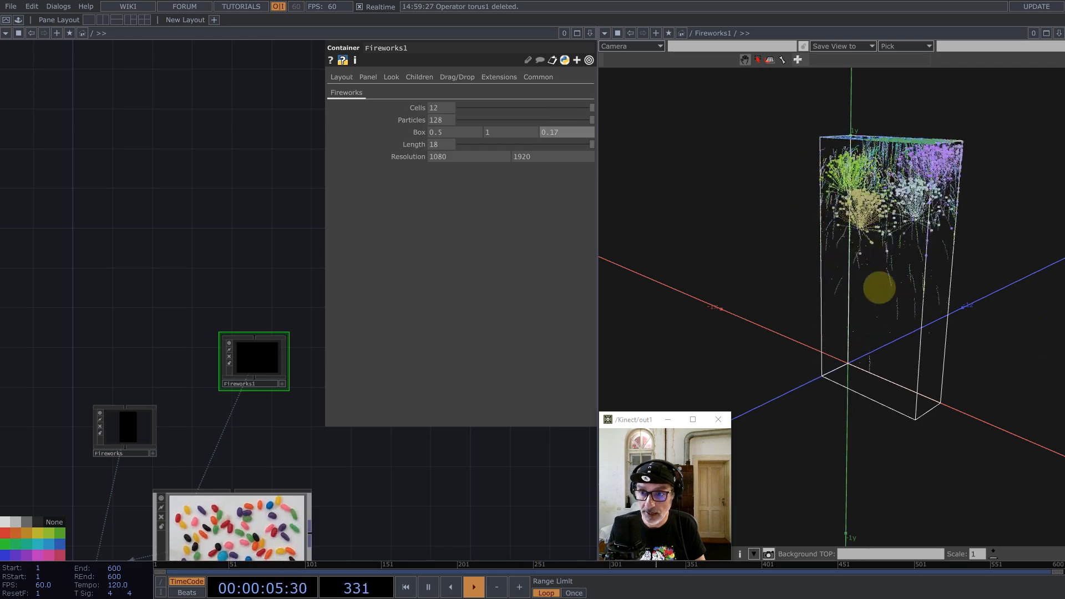
drag(880, 288, 951, 266)
middle_drag(788, 247, 849, 247)
drag(837, 240, 777, 257)
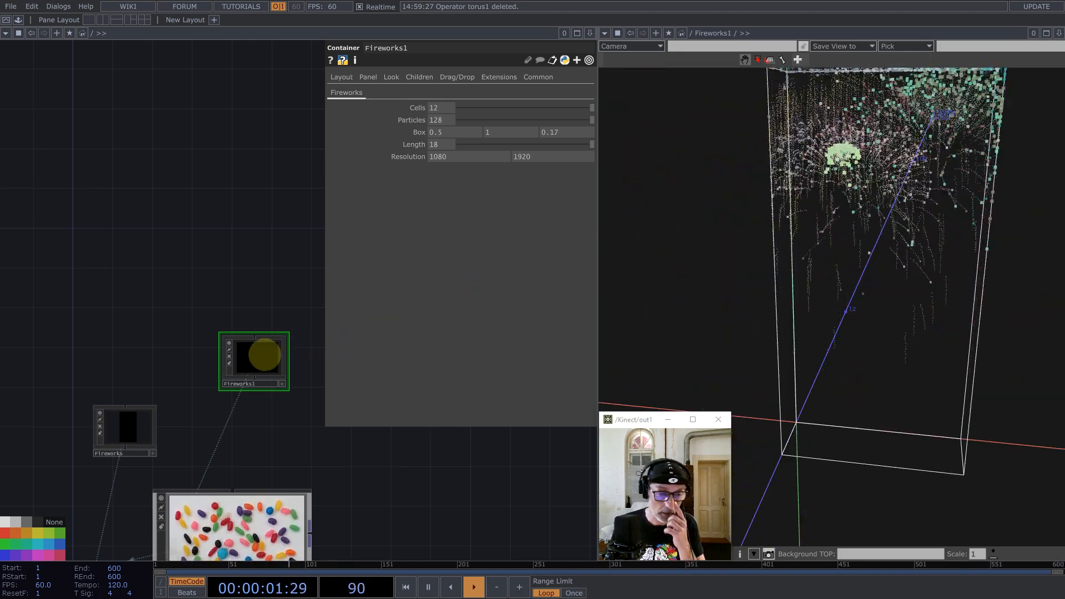
Step: Dive into the Fireworks1 component and centre its nodes in the network
double_click(265, 355)
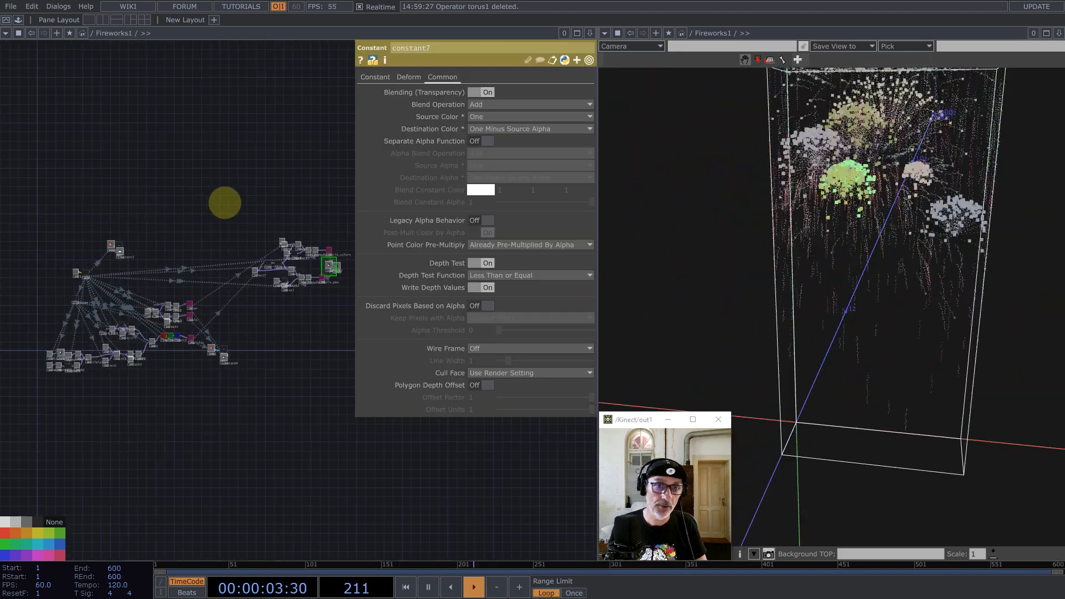
drag(225, 202, 238, 210)
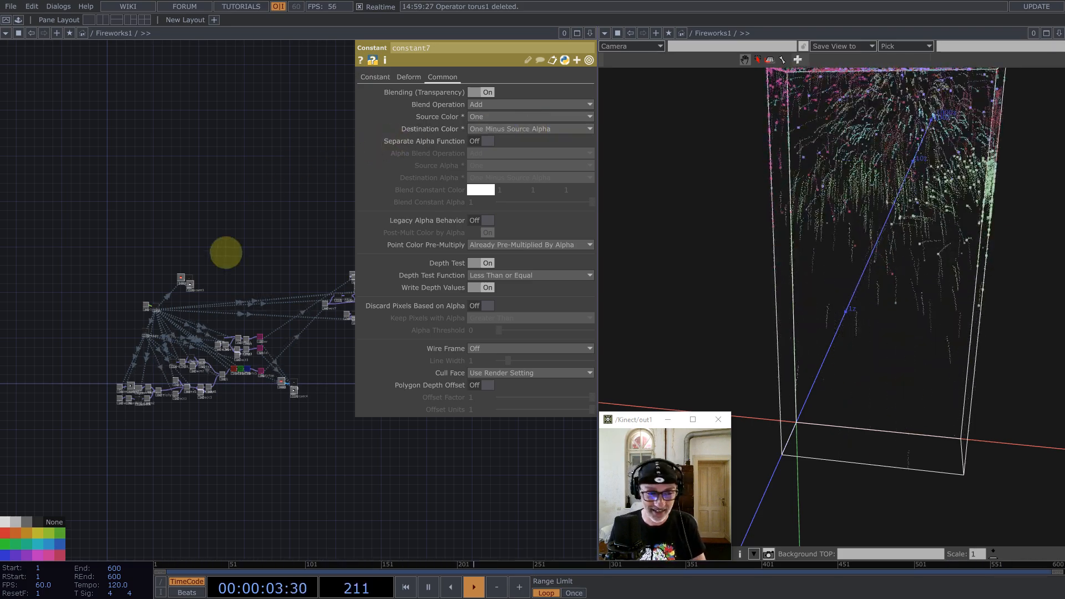
scroll(208, 355, up, 2)
scroll(222, 351, up, 3)
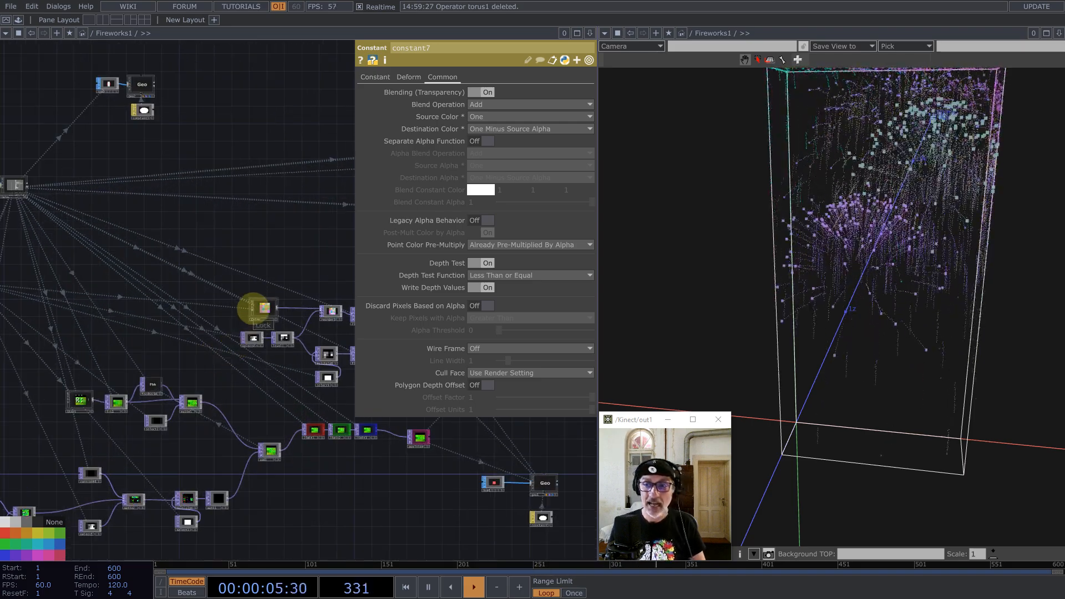